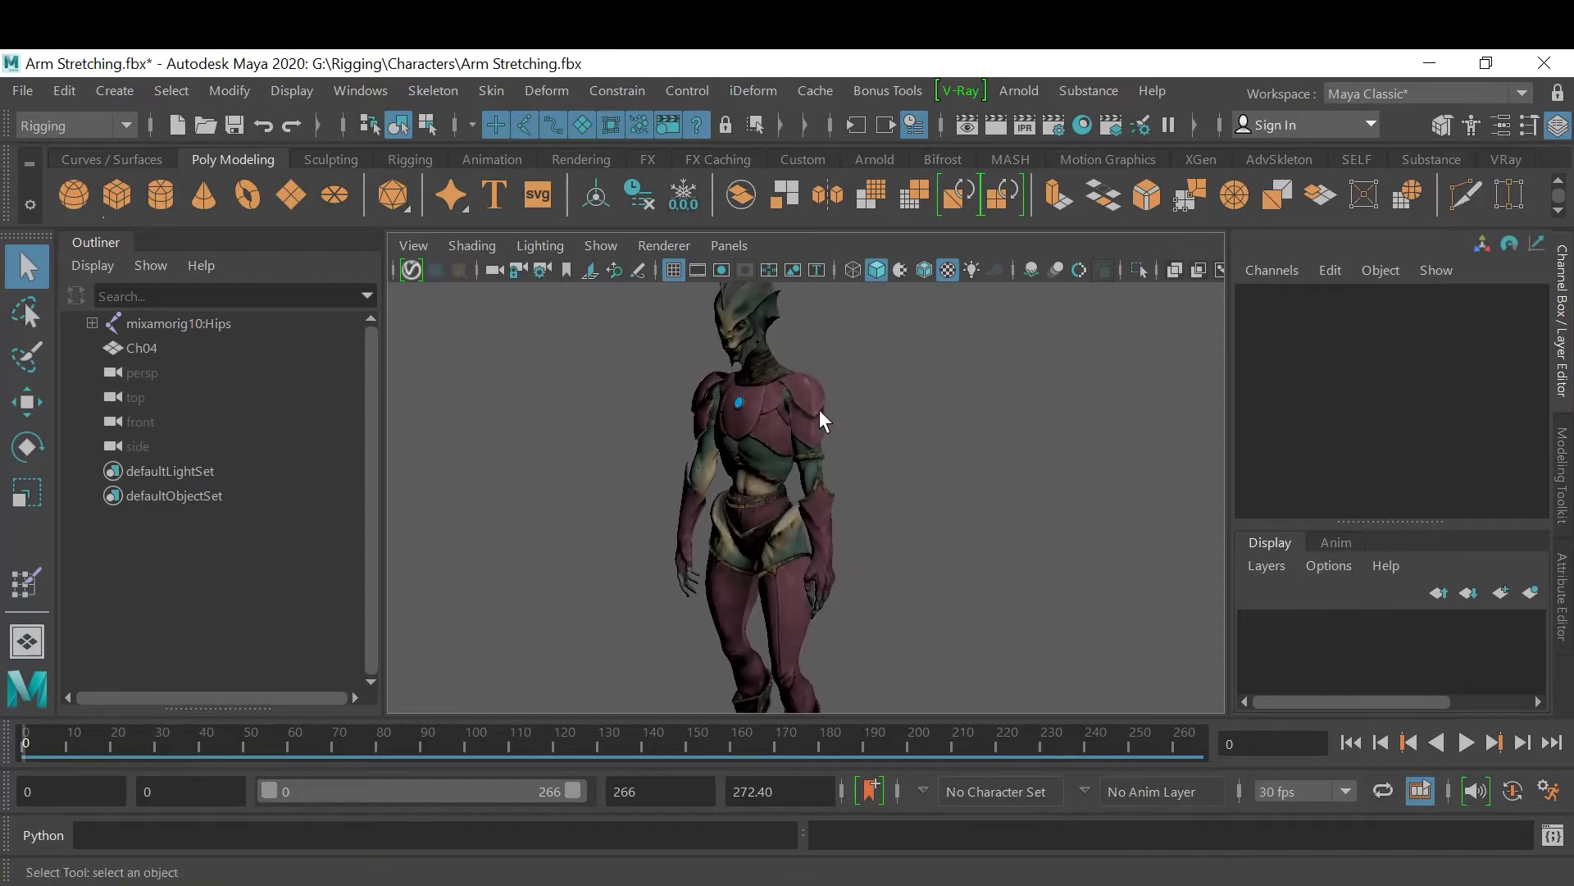
# Inspect the attributes of the Ch04_body phong material assigned to the character mesh
pyautogui.click(818, 399)
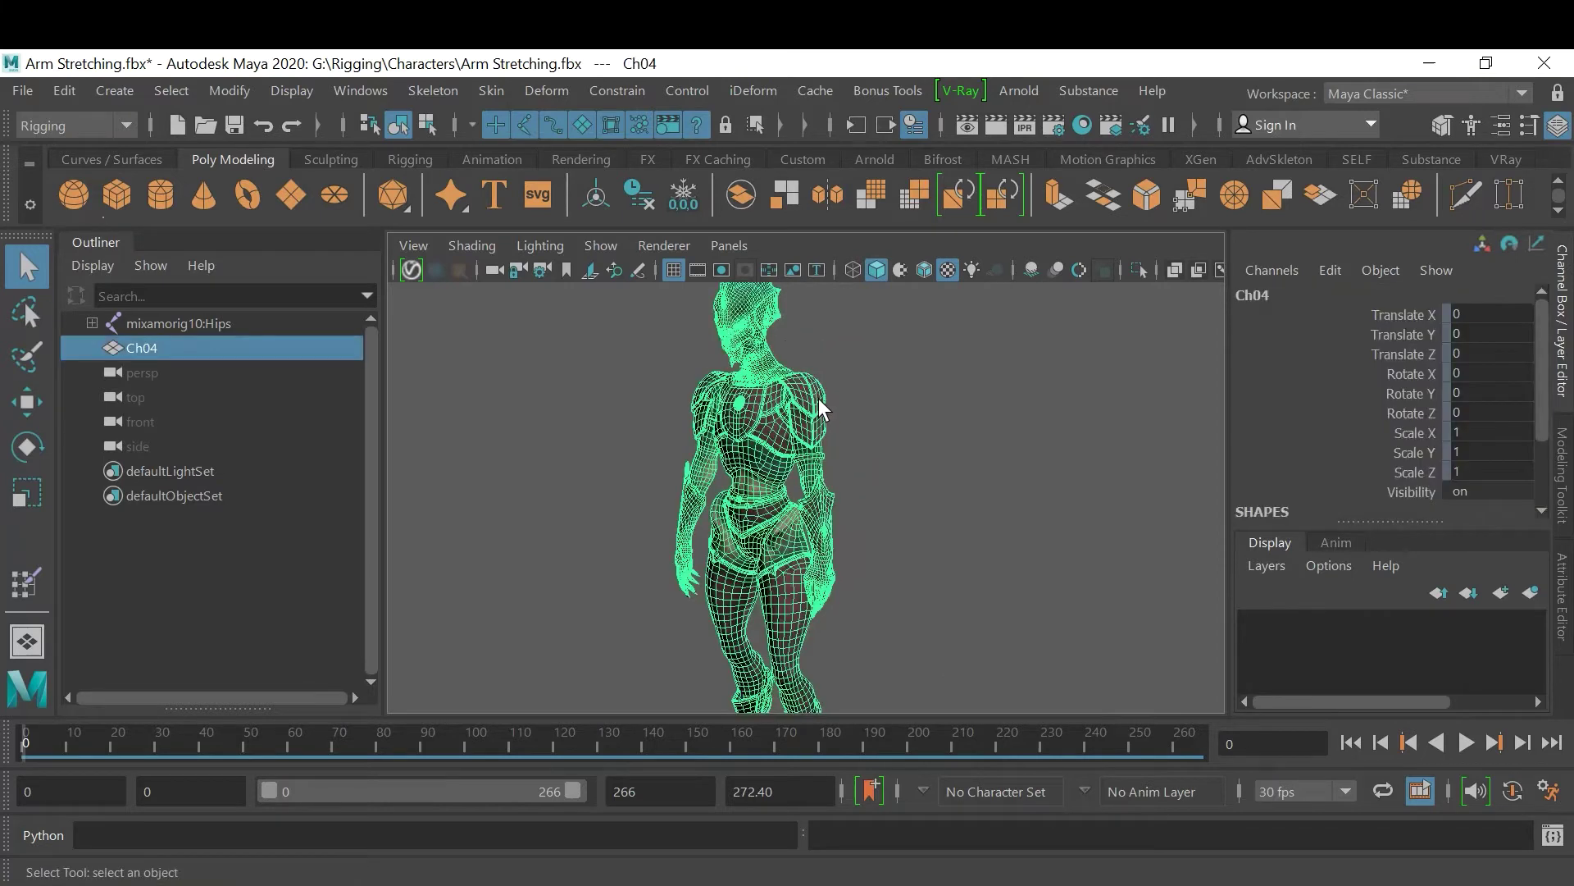
pyautogui.hotkey('ctrl', 'a')
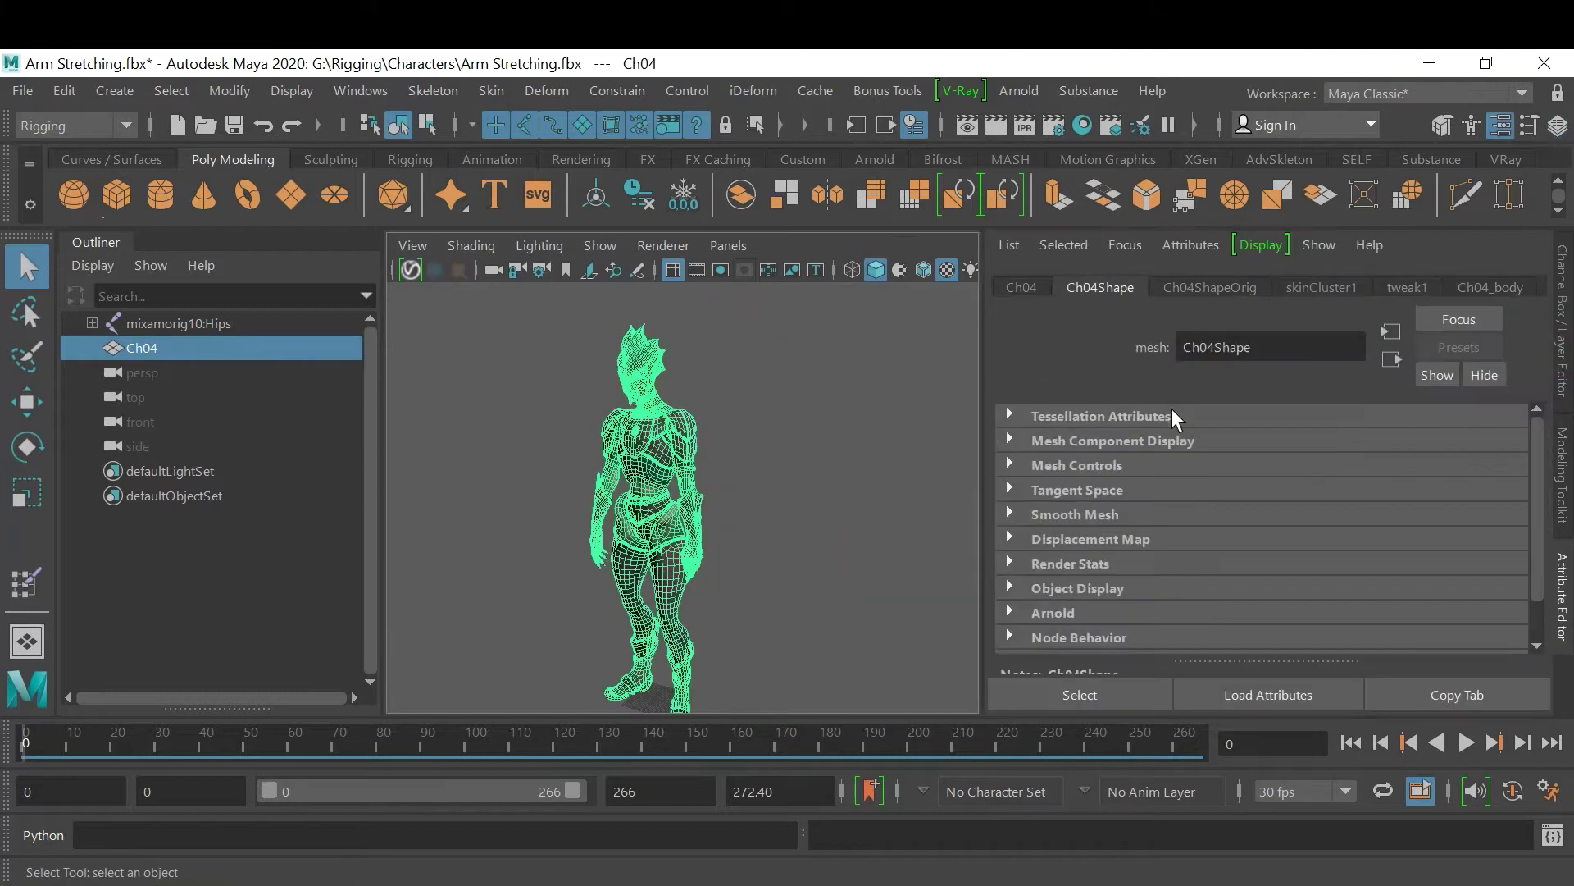
pyautogui.click(1492, 287)
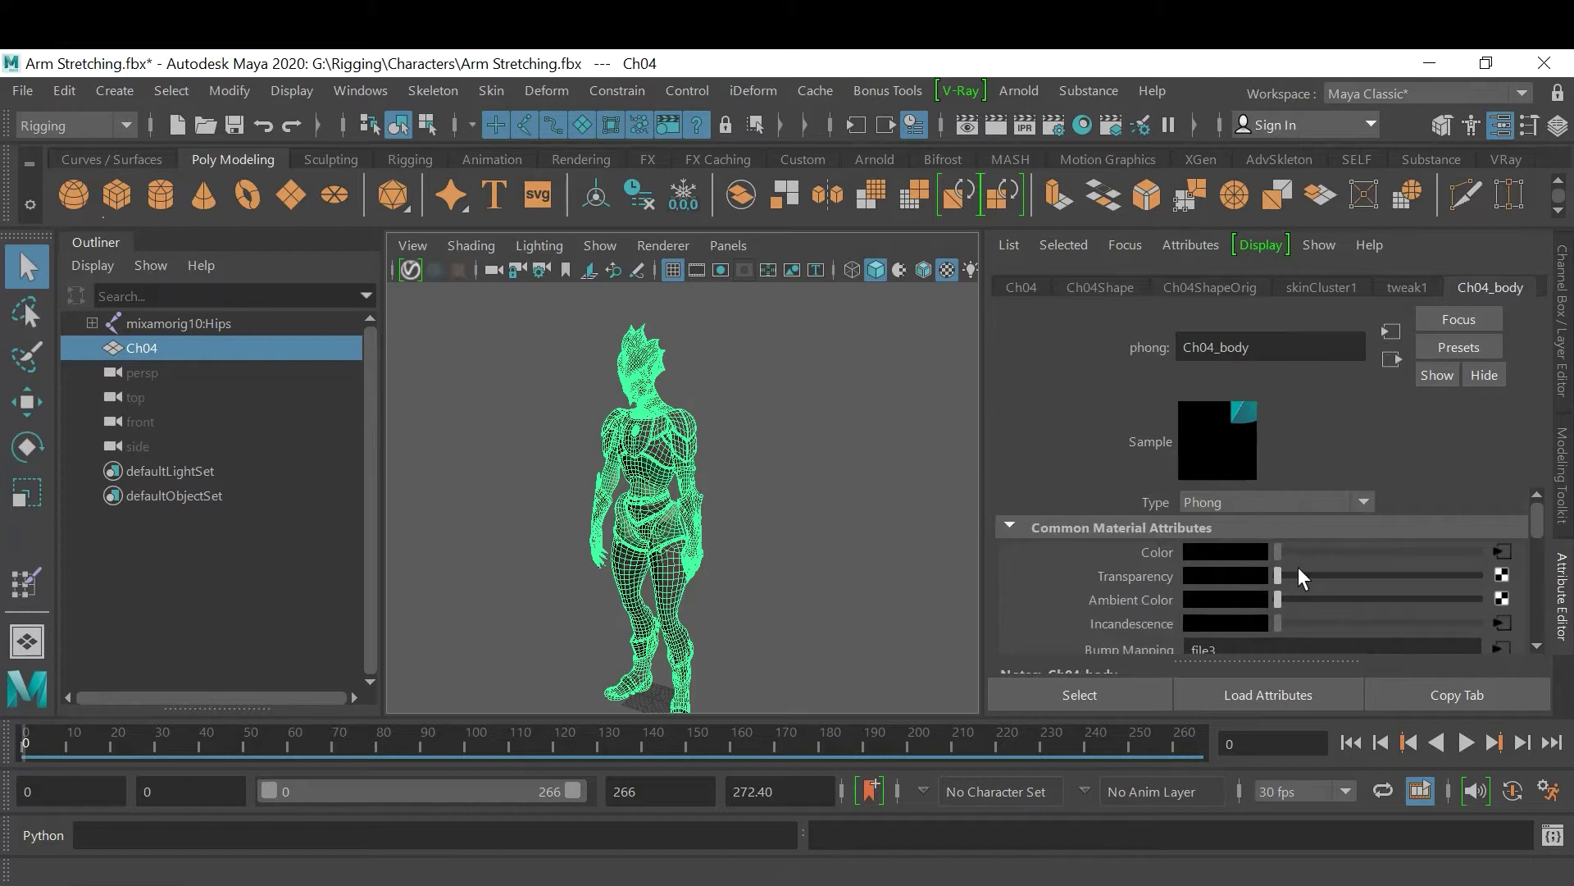
pyautogui.scroll(-5, 1299, 570)
pyautogui.scroll(-2, 1300, 570)
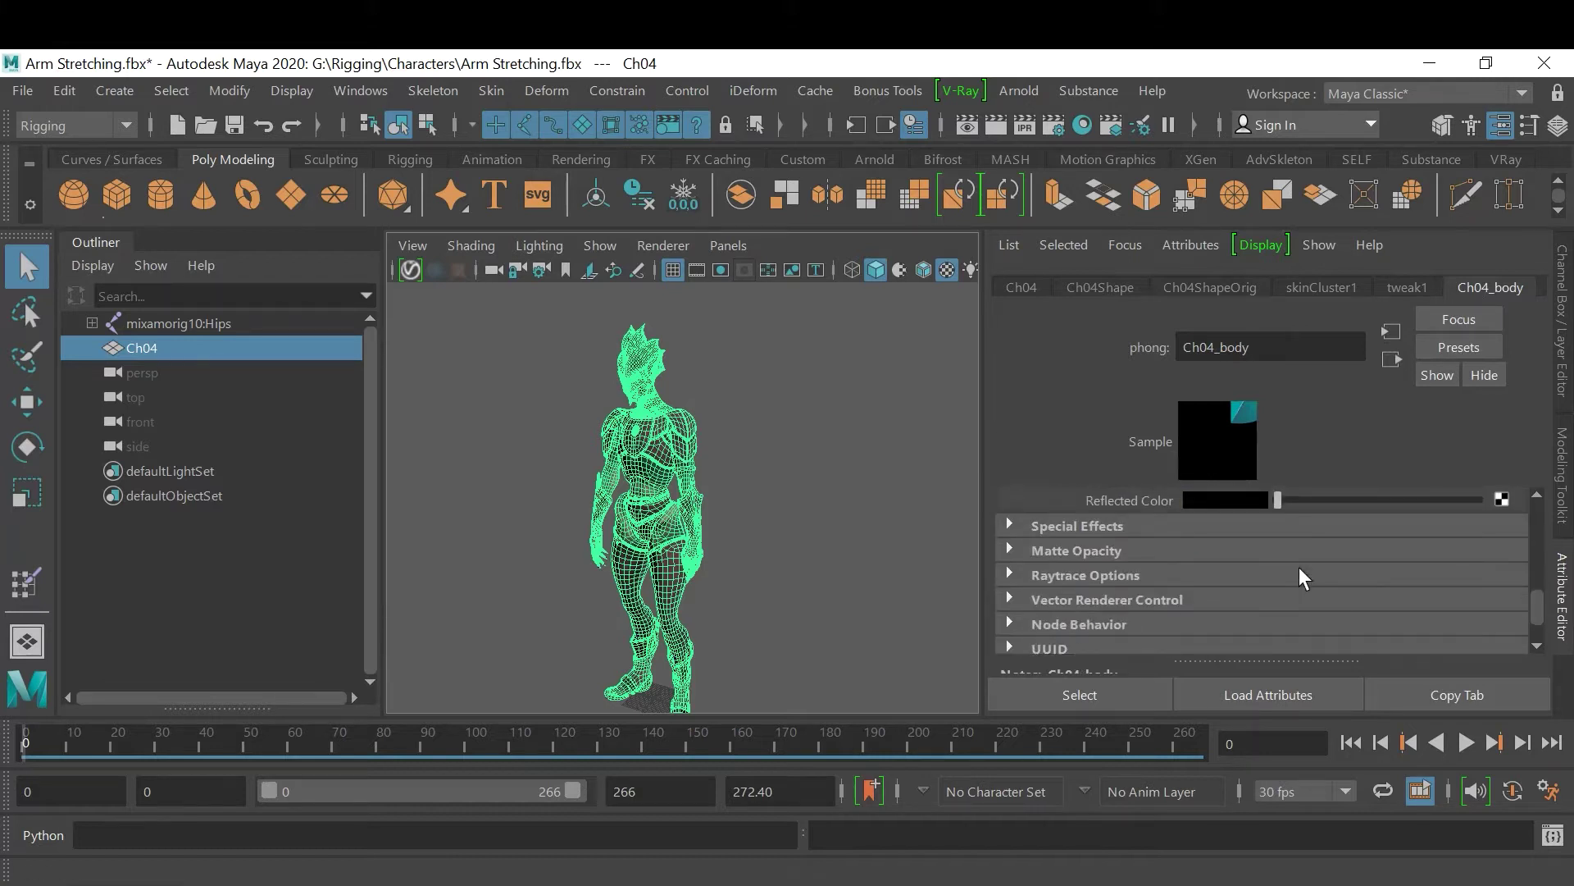
pyautogui.scroll(5, 1300, 570)
pyautogui.scroll(3, 1299, 577)
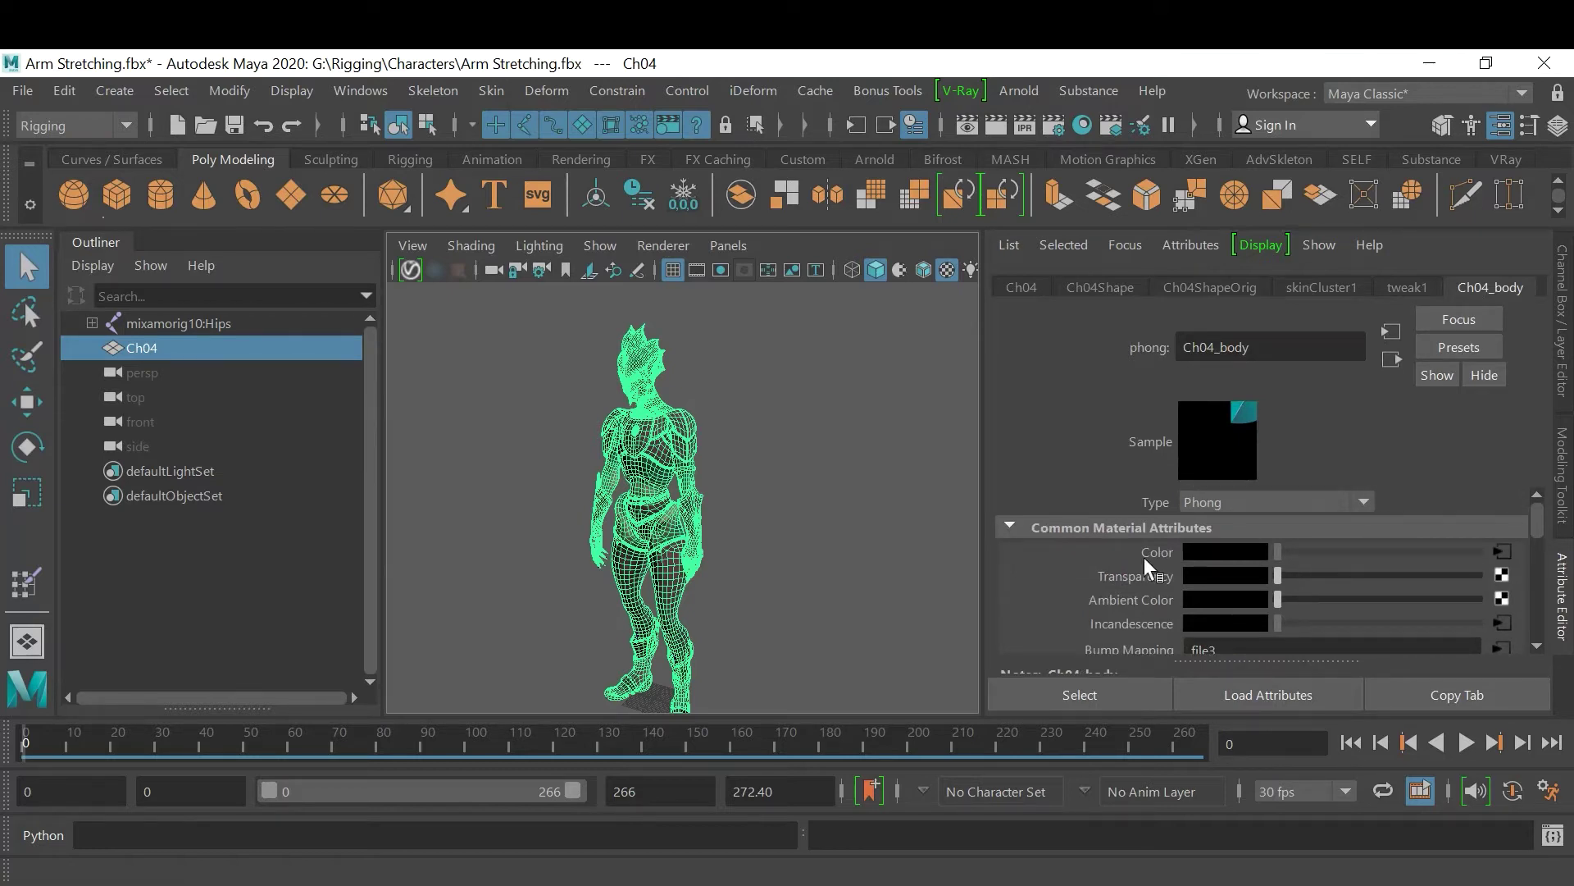
# Deselect the mesh and examine the textured character's head and torso up close
pyautogui.click(774, 502)
pyautogui.scroll(3, 657, 523)
pyautogui.keyDown('alt'); pyautogui.moveTo(749, 554); pyautogui.dragTo(776, 559, button='middle'); pyautogui.keyUp('alt')
pyautogui.keyDown('alt'); pyautogui.moveTo(777, 559); pyautogui.dragTo(724, 549); pyautogui.keyUp('alt')
pyautogui.keyDown('alt'); pyautogui.moveTo(724, 548); pyautogui.dragTo(804, 577, button='right'); pyautogui.keyUp('alt')
pyautogui.keyDown('alt'); pyautogui.moveTo(805, 577); pyautogui.dragTo(788, 481); pyautogui.keyUp('alt')
pyautogui.scroll(3, 762, 544)
pyautogui.keyDown('alt'); pyautogui.moveTo(763, 544); pyautogui.dragTo(833, 545); pyautogui.keyUp('alt')
pyautogui.keyDown('alt'); pyautogui.moveTo(833, 545); pyautogui.dragTo(790, 498, button='right'); pyautogui.keyUp('alt')
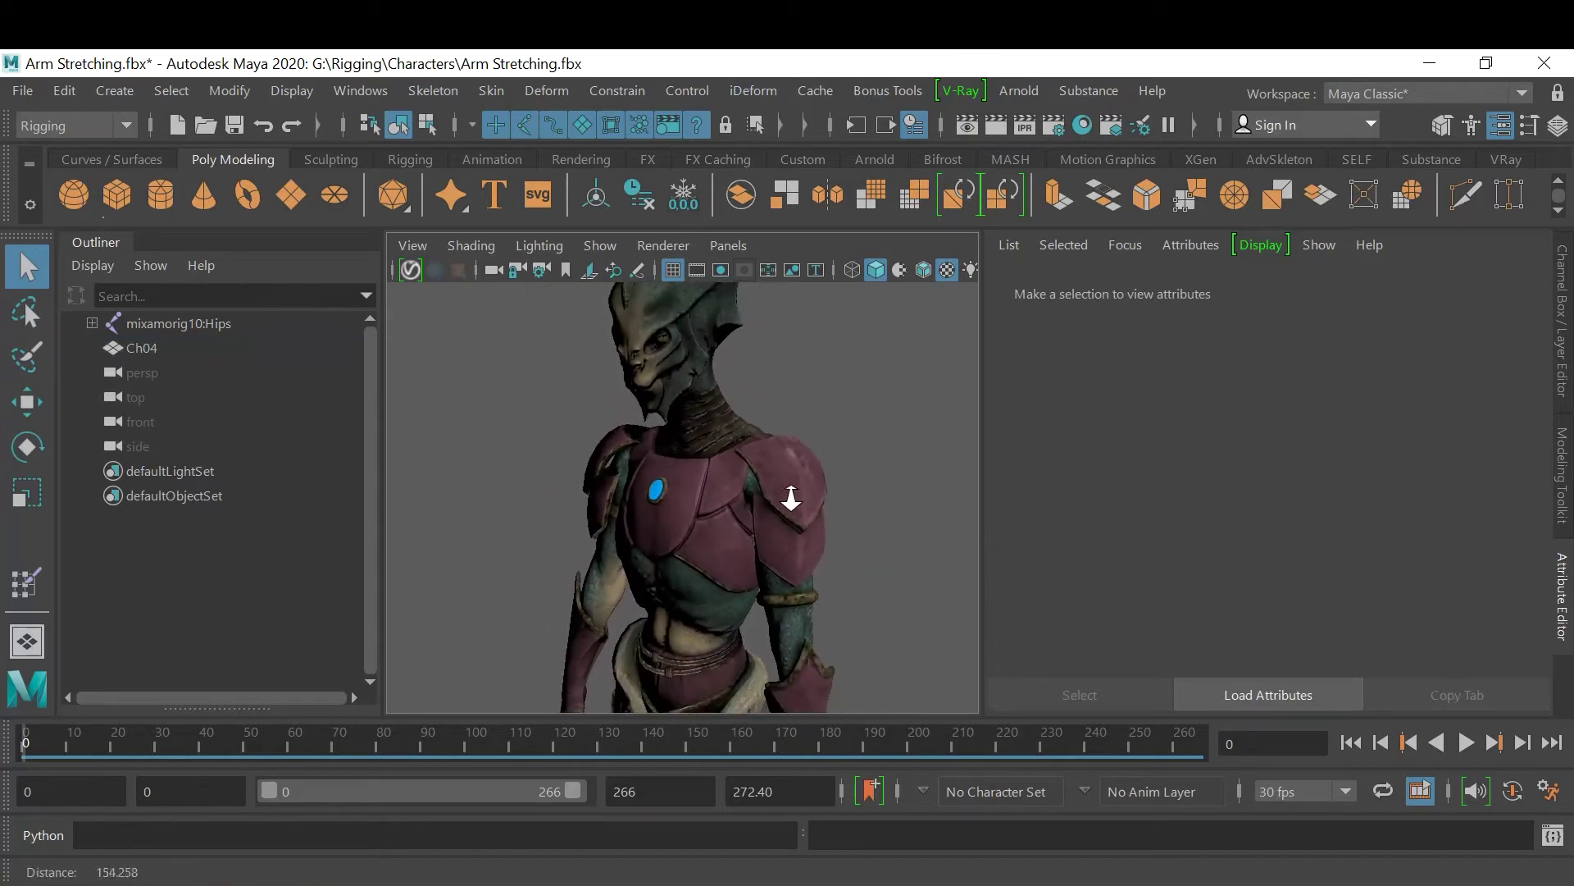
pyautogui.keyDown('alt'); pyautogui.moveTo(791, 497); pyautogui.dragTo(804, 492); pyautogui.keyUp('alt')
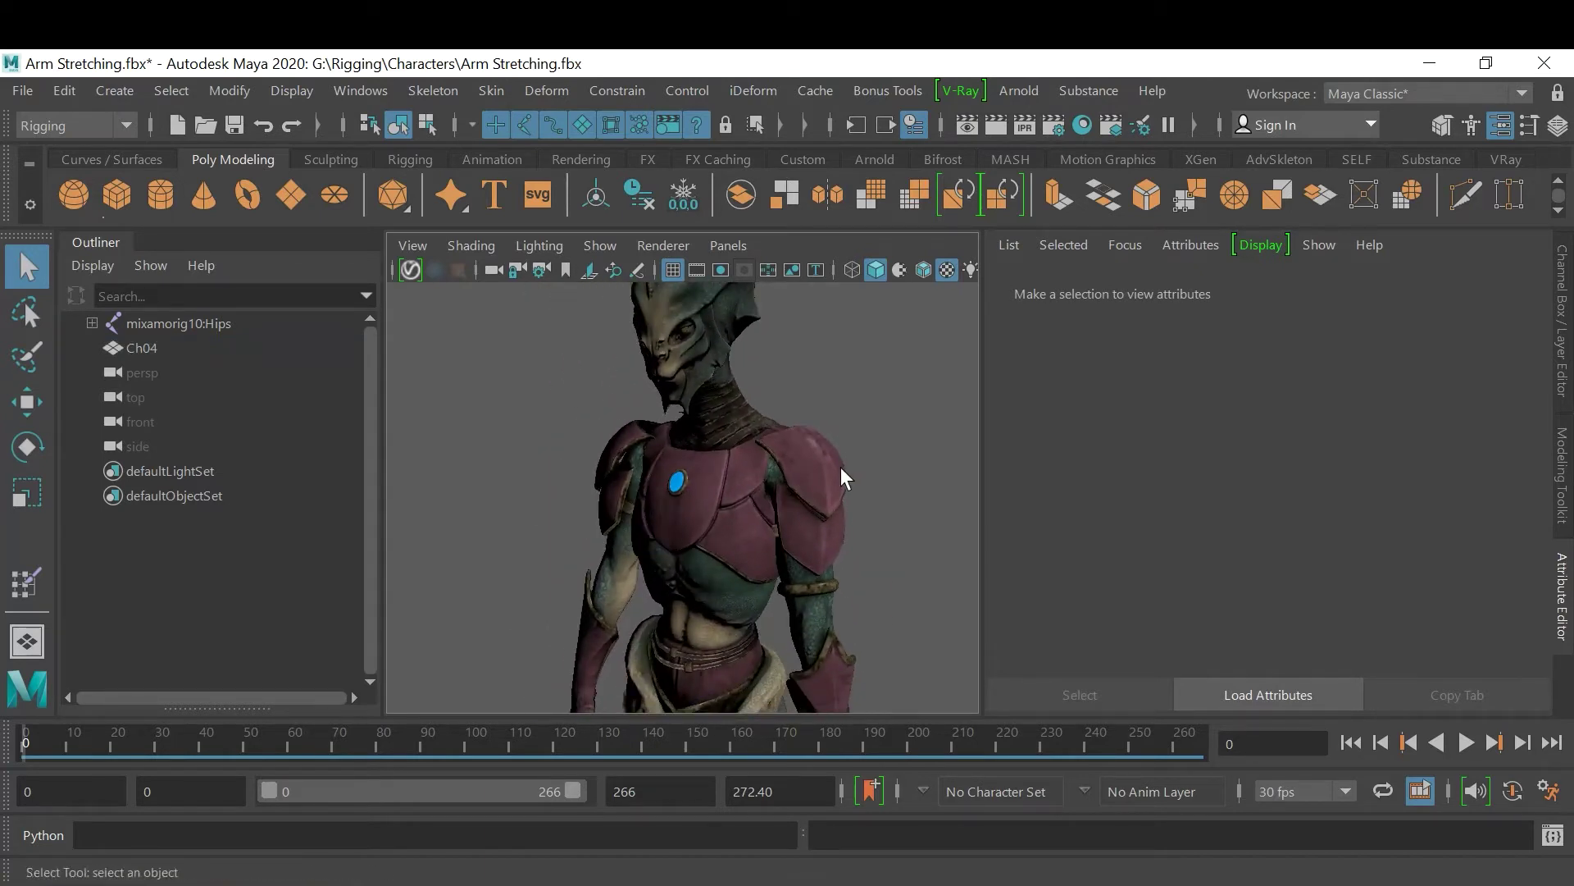
# Scale the mixamorig10:Hips root joint on X, Y and Z to 0.5, and reduce it further to 0.2
pyautogui.click(842, 481)
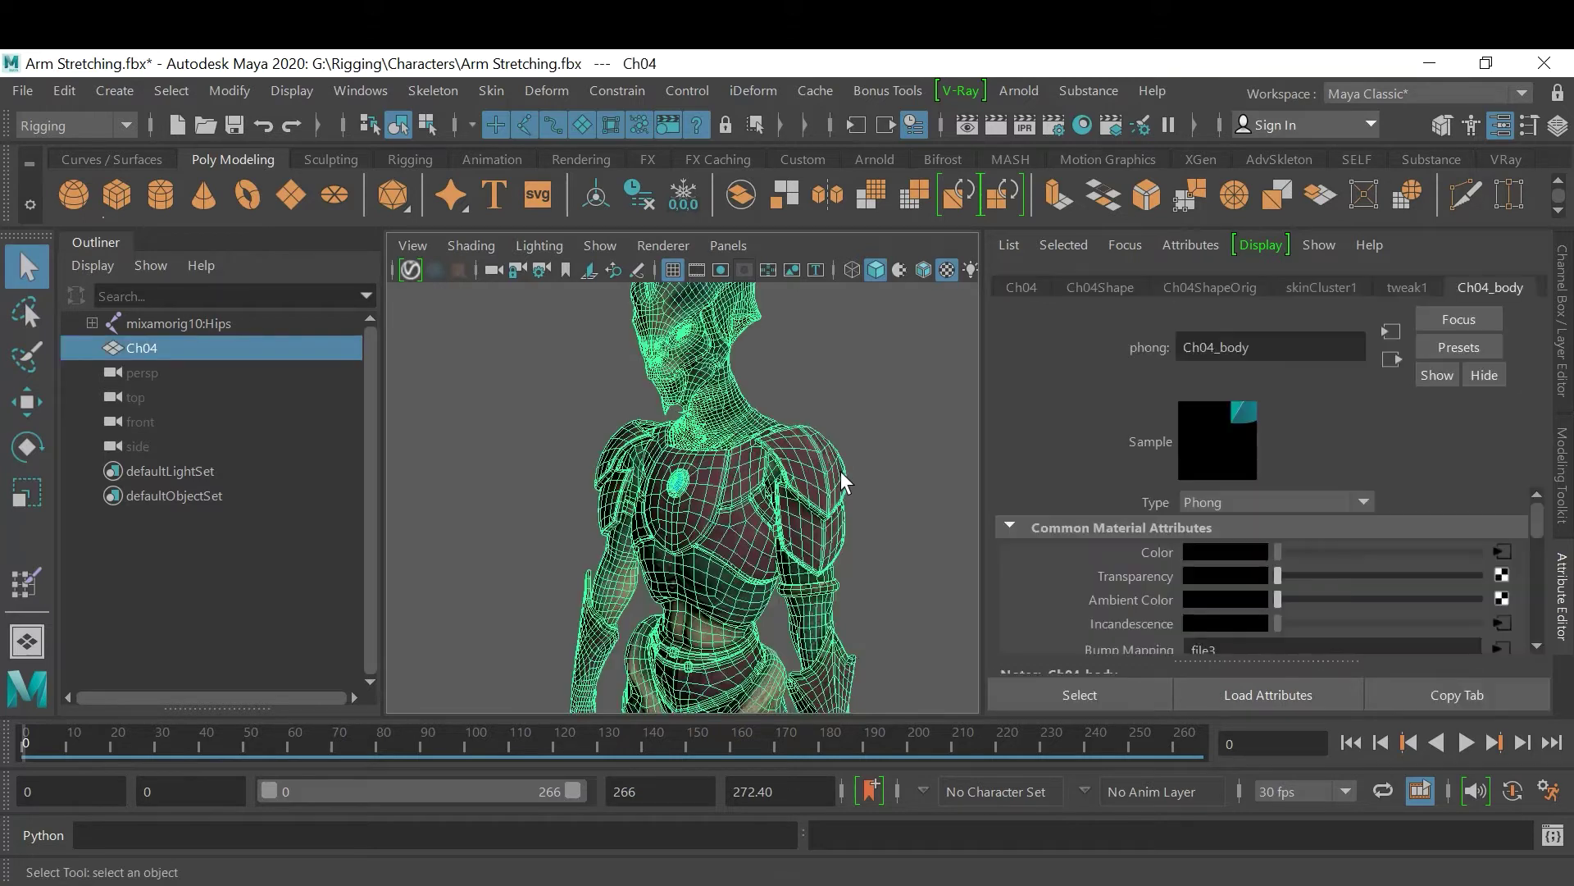
pyautogui.click(93, 323)
pyautogui.click(171, 323)
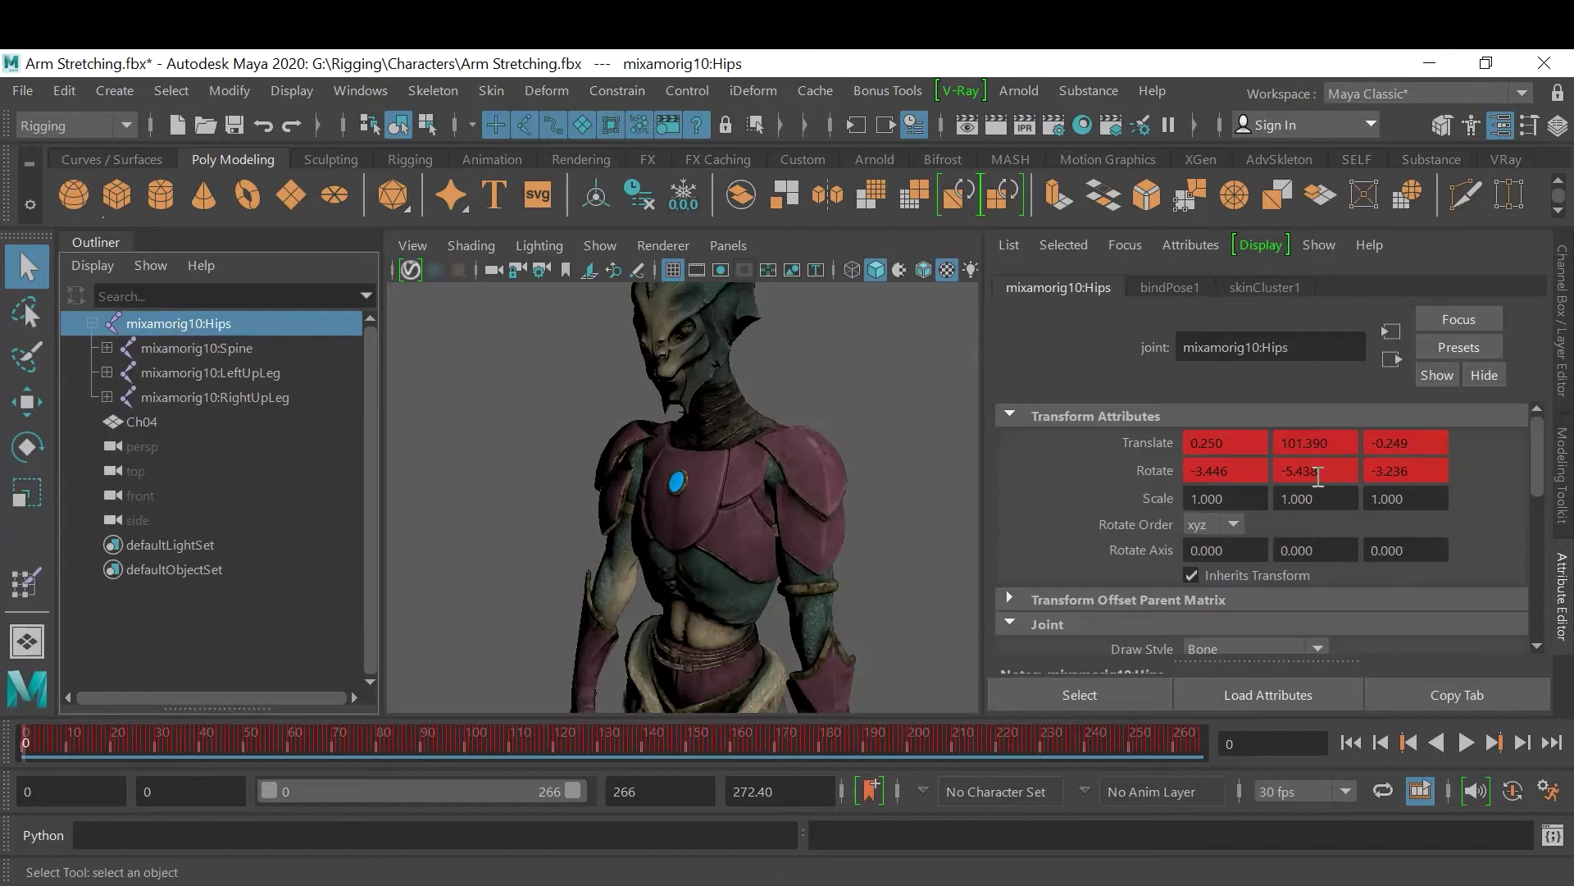
pyautogui.hotkey('ctrl', 'a')
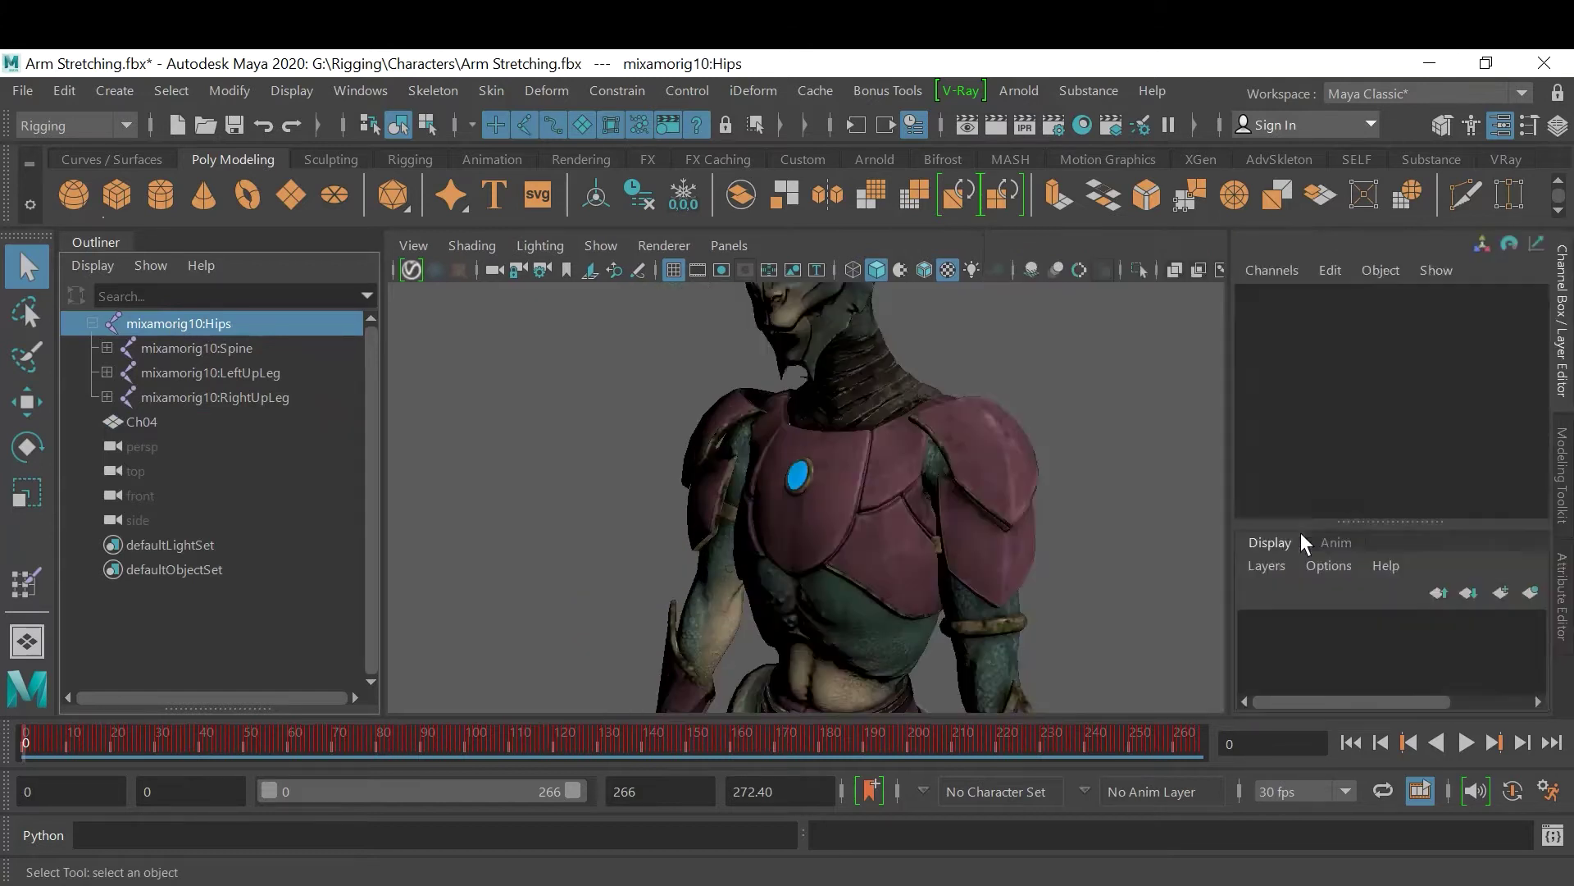
pyautogui.moveTo(1515, 433); pyautogui.dragTo(1516, 467)
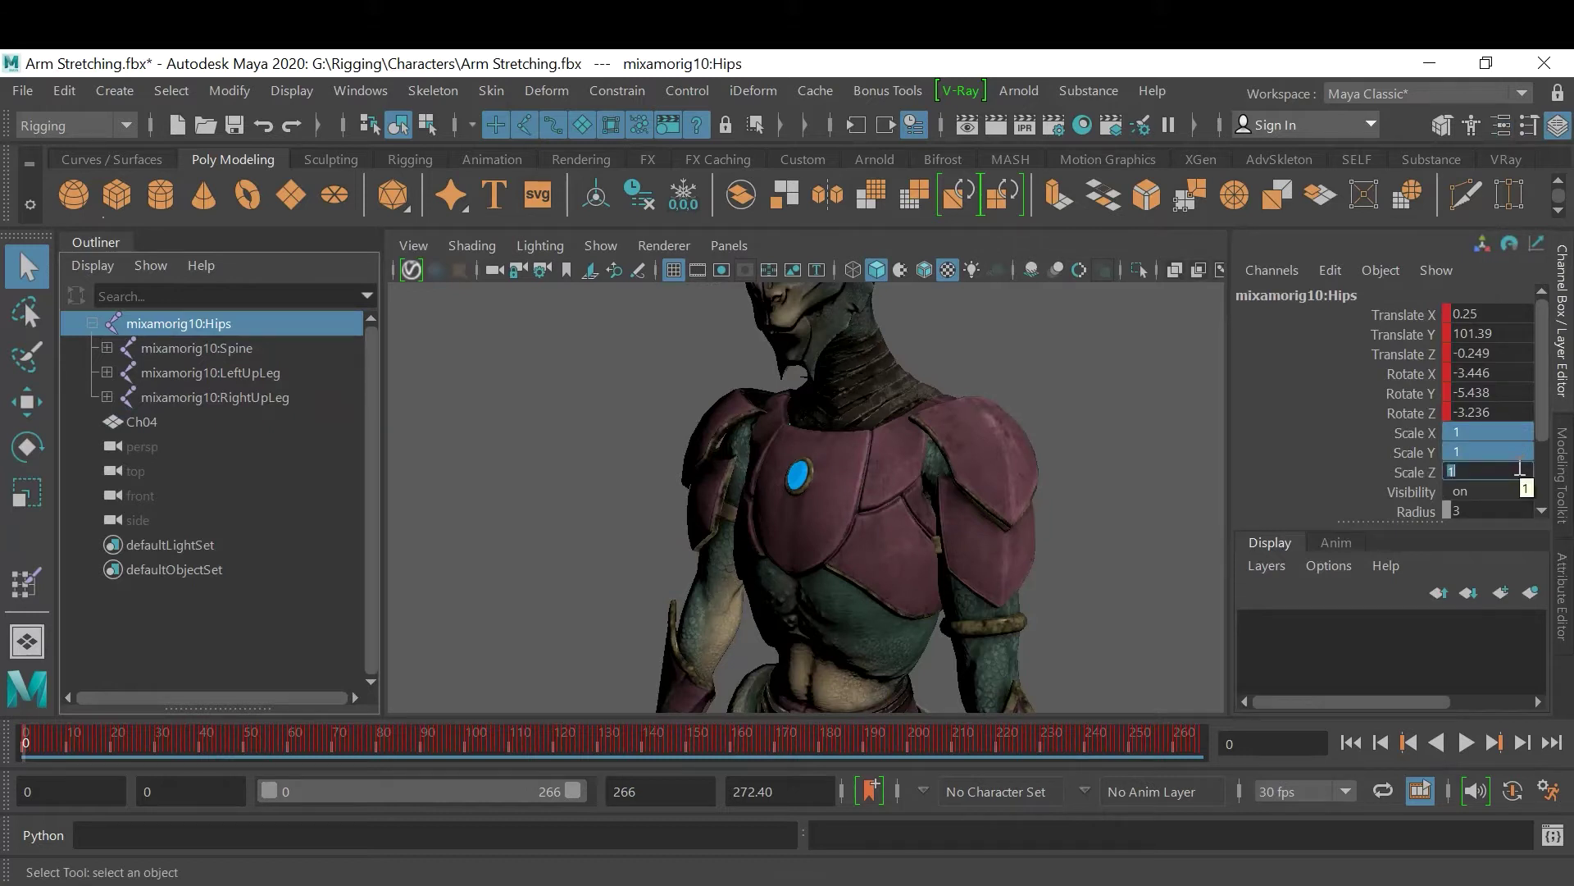
pyautogui.write('0.5')
pyautogui.press('Return')
pyautogui.write('0.2')
pyautogui.press('Return')
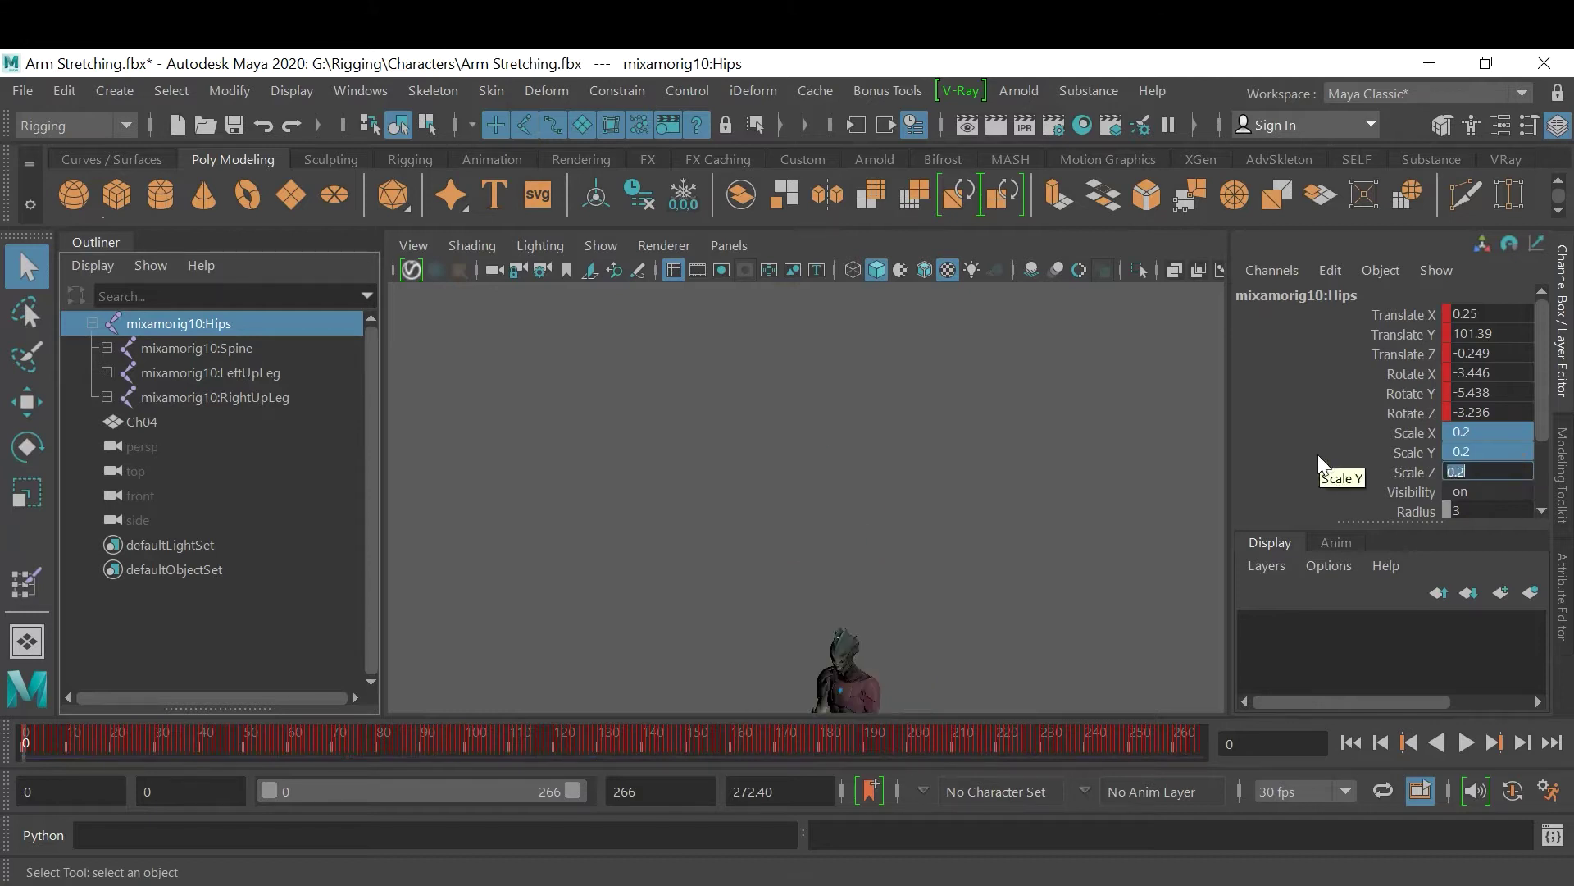
# Bring the scaled-down character into view, stop playback and return the timeline to frame 0
pyautogui.keyDown('alt'); pyautogui.moveTo(909, 612); pyautogui.dragTo(864, 577, button='middle'); pyautogui.keyUp('alt')
pyautogui.scroll(3, 854, 323)
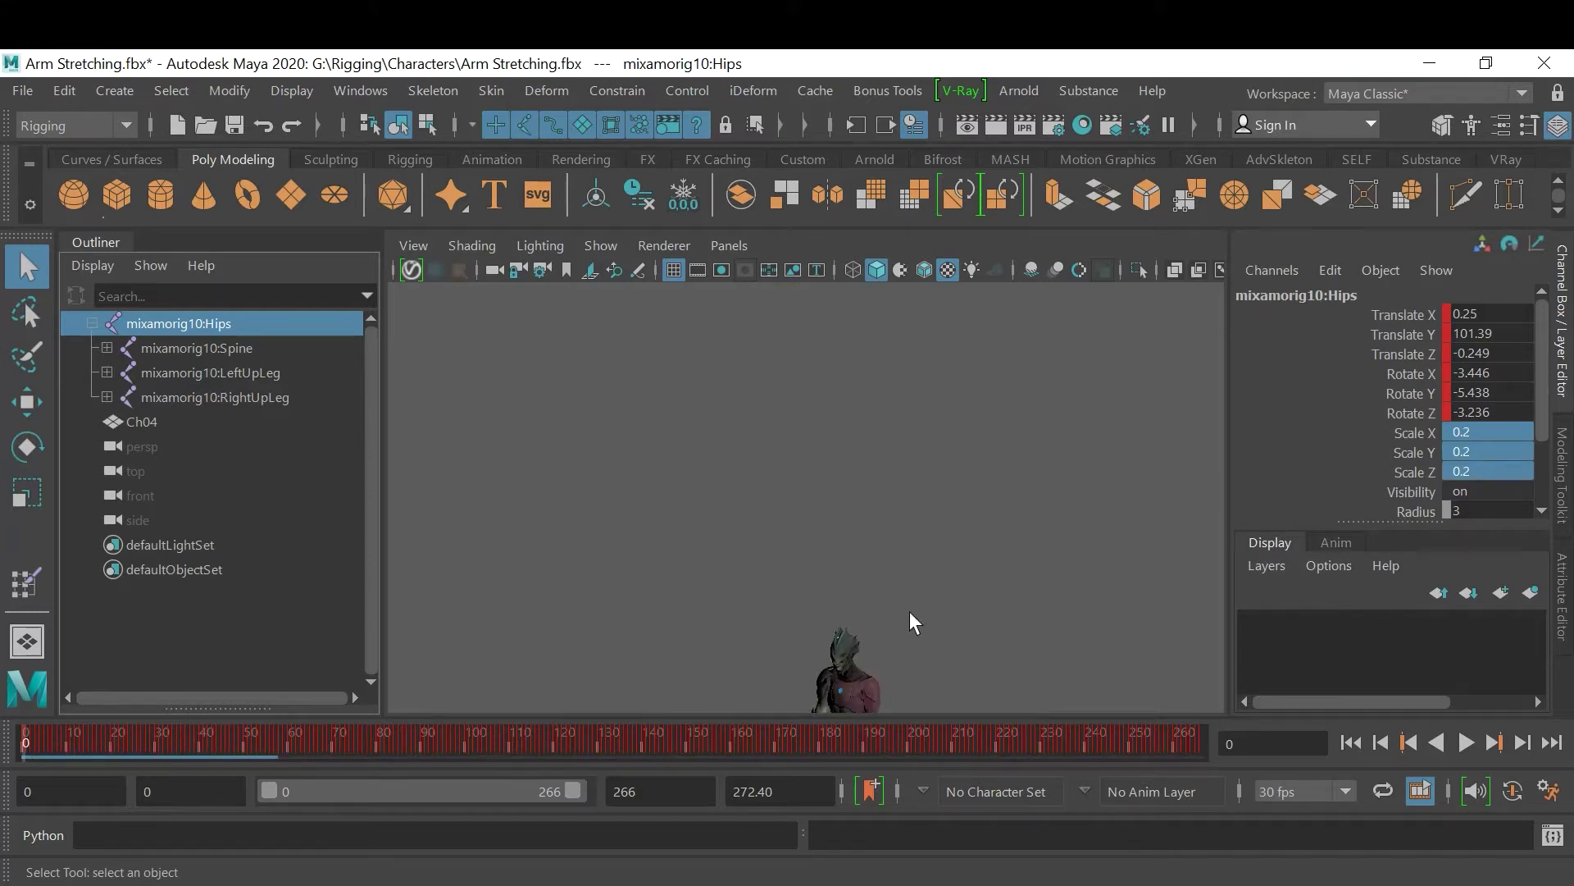
pyautogui.scroll(-2, 864, 577)
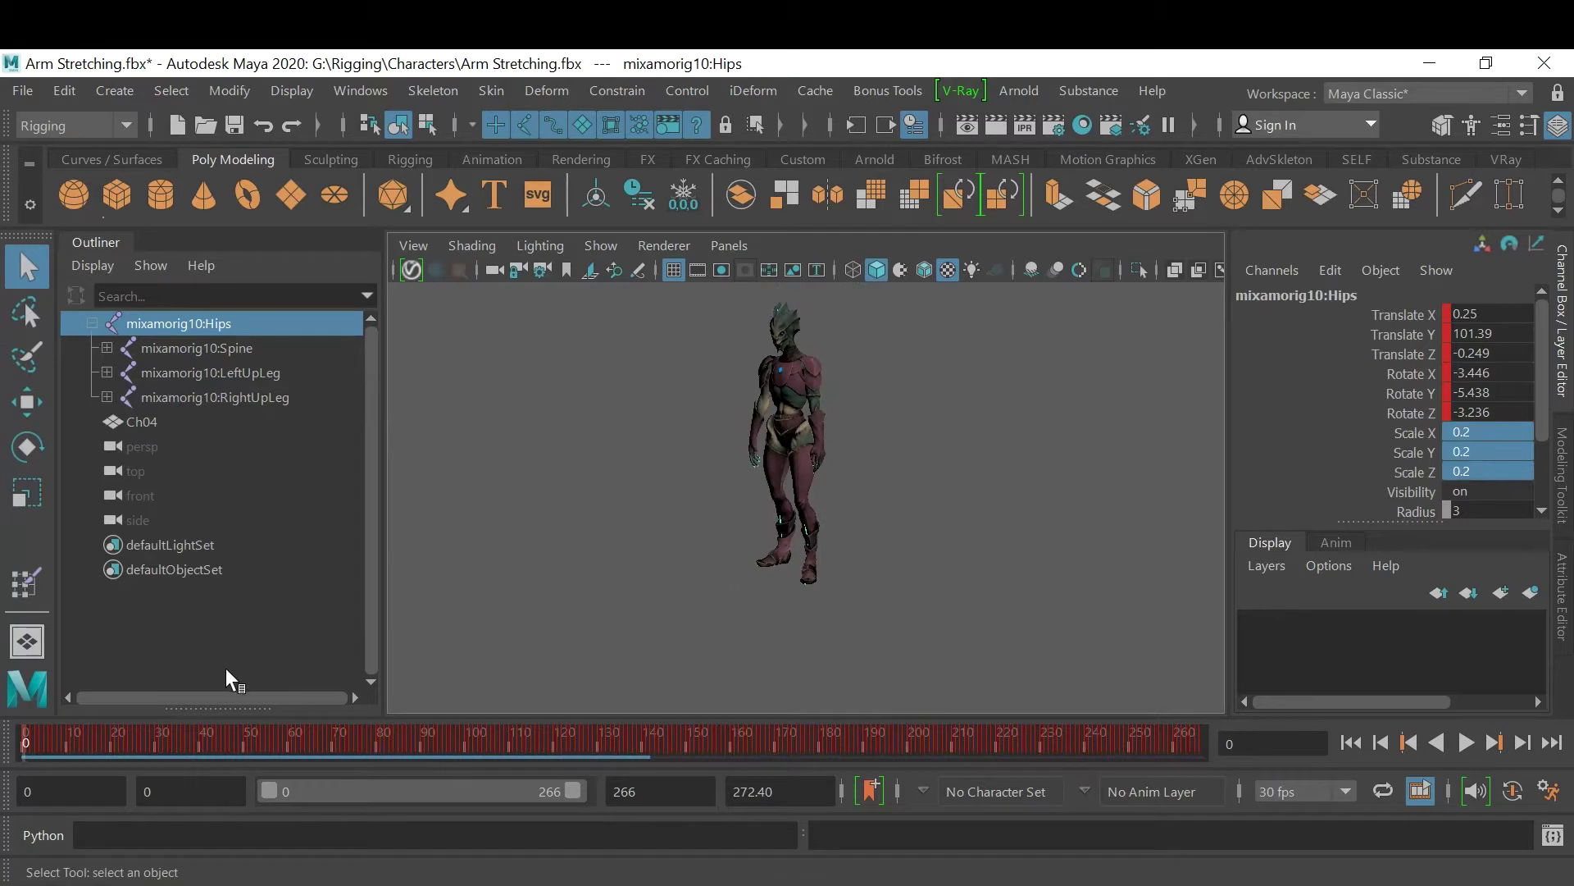
pyautogui.hotkey('alt', 'v')
pyautogui.moveTo(74, 735); pyautogui.dragTo(6, 681)
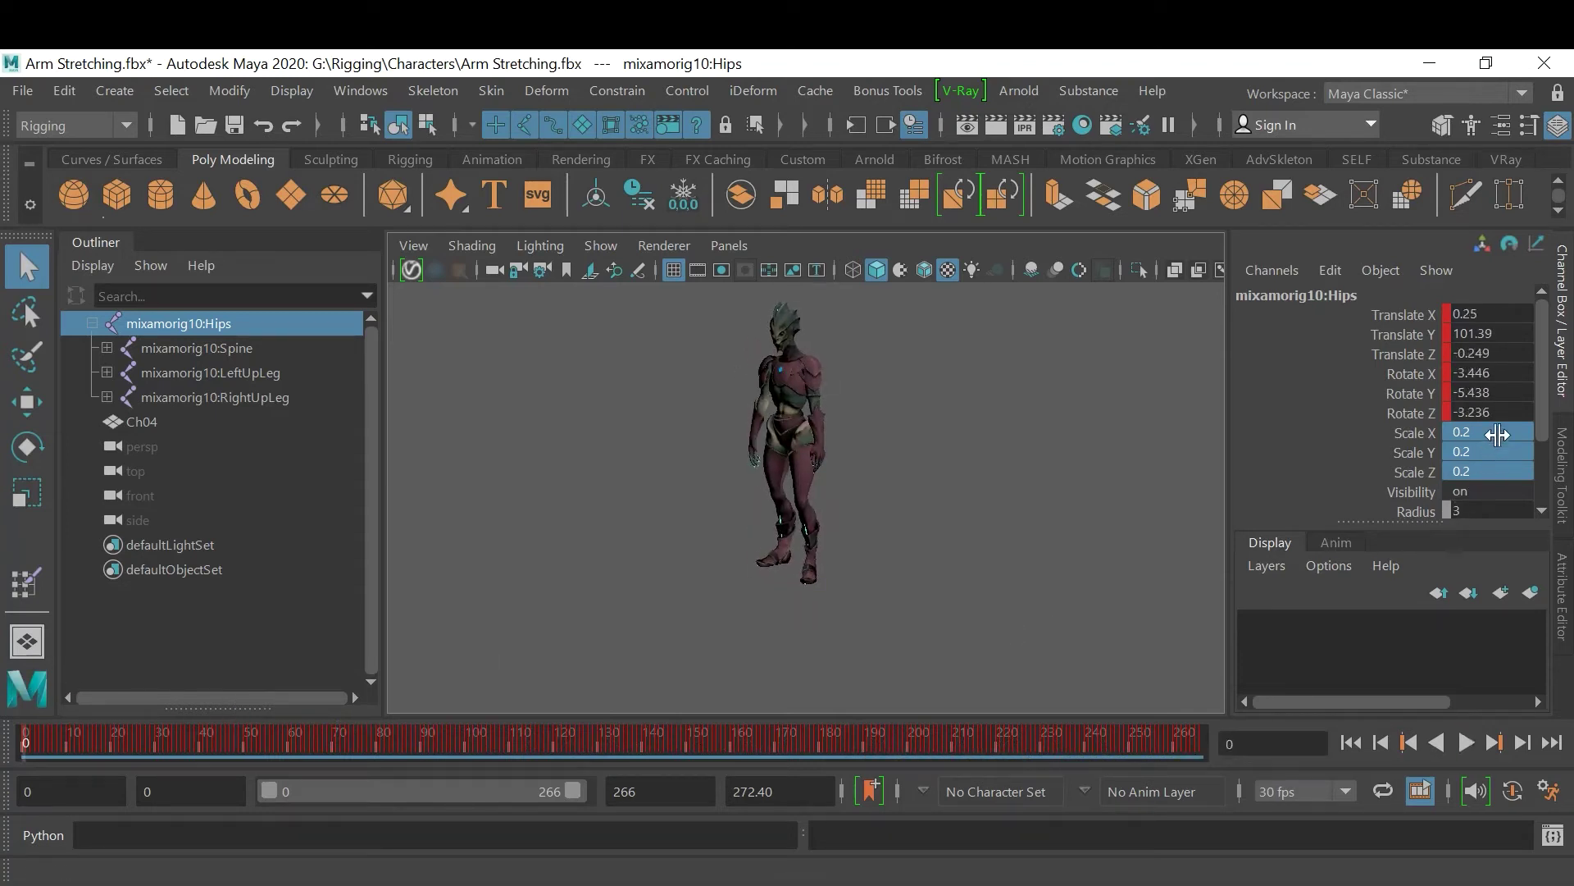
# Set Scale X, Y and Z of the mixamorig10:Hips joint to 1 and frame the full character
pyautogui.click(1494, 471)
pyautogui.write('1')
pyautogui.press('Return')
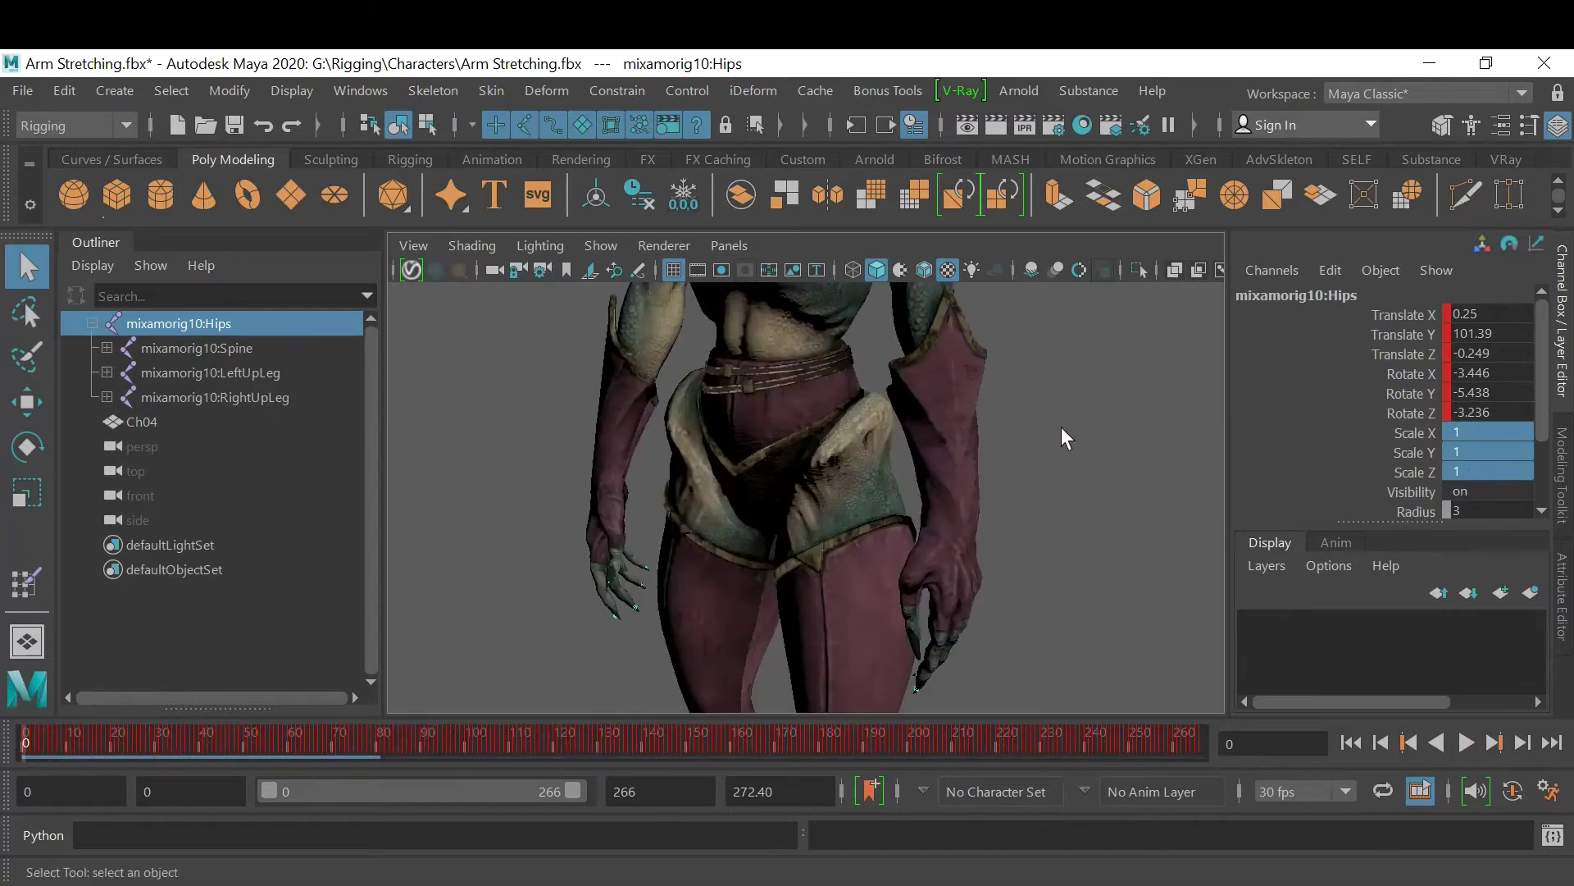
pyautogui.keyDown('alt'); pyautogui.moveTo(1061, 426); pyautogui.dragTo(925, 455, button='right'); pyautogui.keyUp('alt')
pyautogui.keyDown('alt'); pyautogui.moveTo(925, 454); pyautogui.dragTo(850, 467); pyautogui.keyUp('alt')
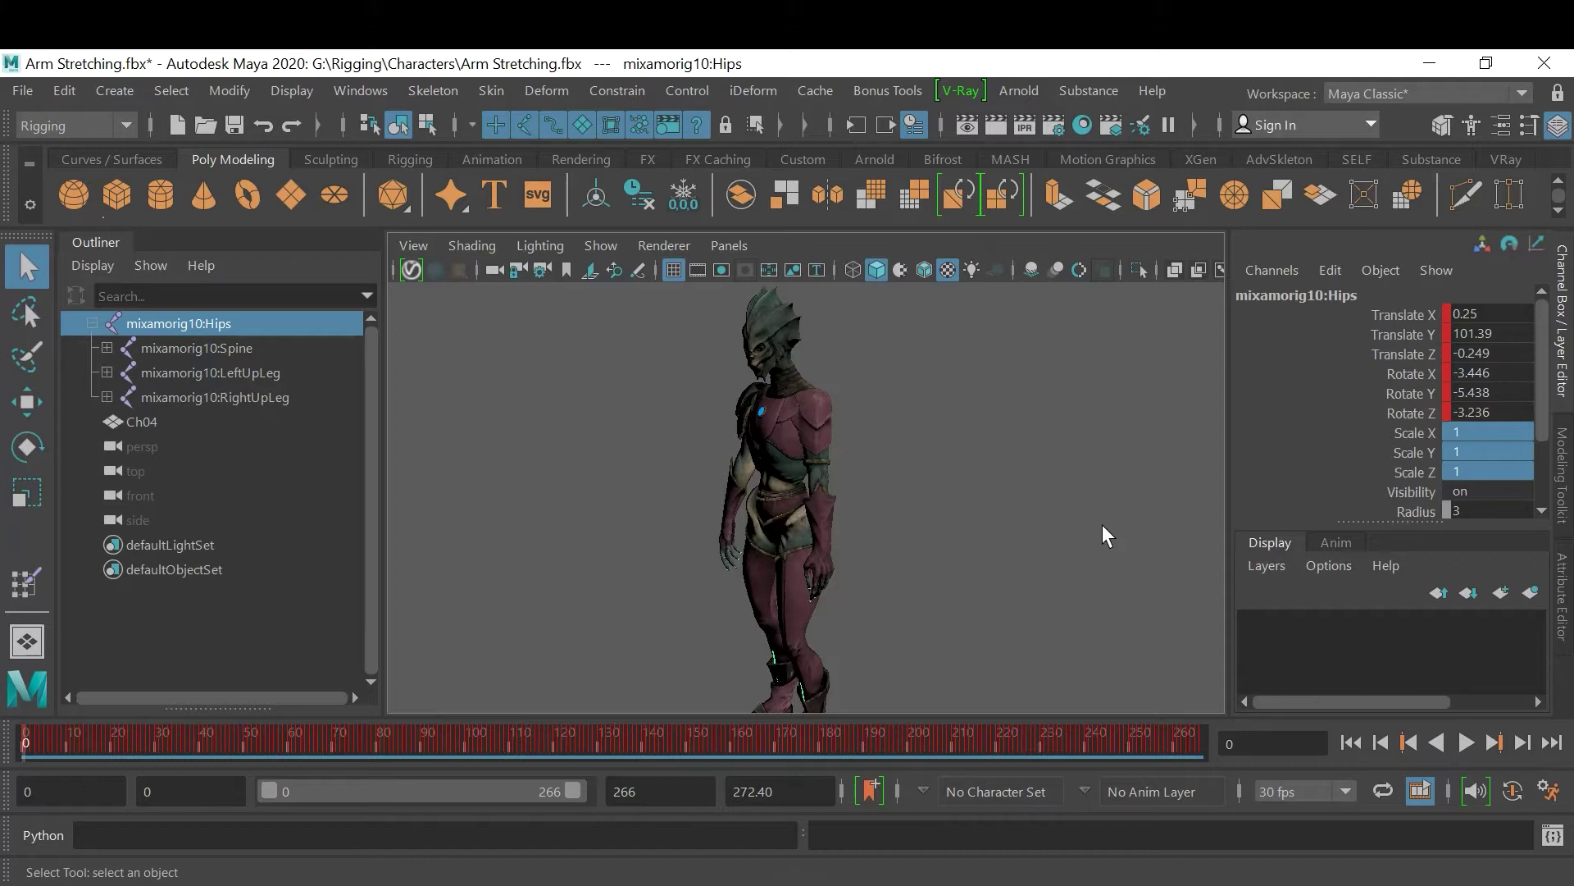
# Select the Ch04 character mesh and switch to the Modeling menu set
pyautogui.click(831, 427)
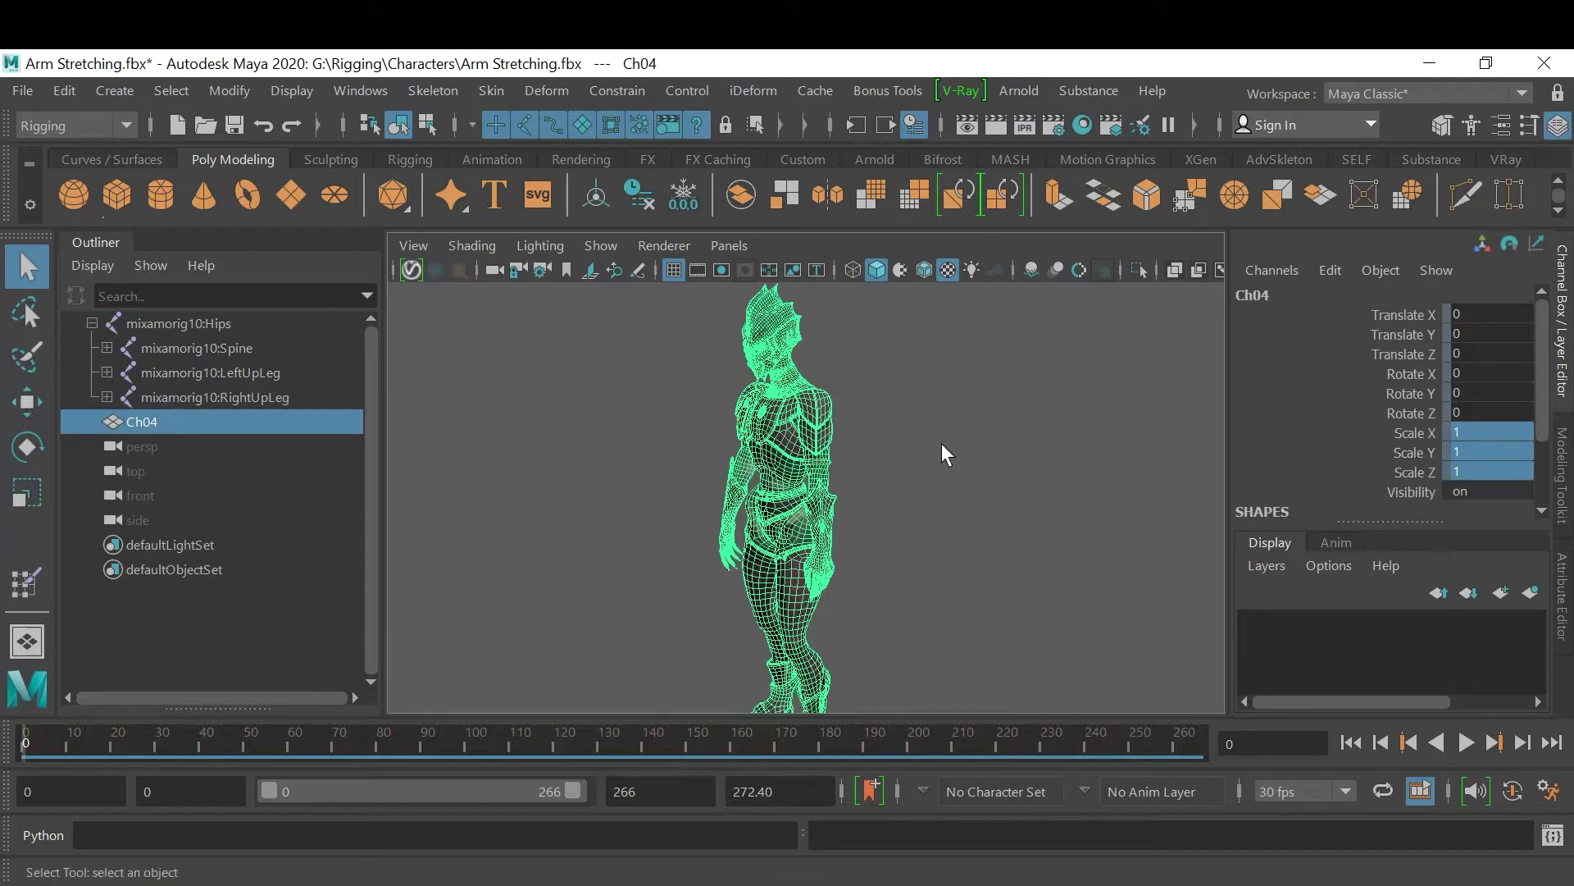
pyautogui.keyDown('alt'); pyautogui.moveTo(932, 475); pyautogui.dragTo(924, 513); pyautogui.keyUp('alt')
pyautogui.keyDown('alt'); pyautogui.moveTo(924, 514); pyautogui.dragTo(939, 543, button='right'); pyautogui.keyUp('alt')
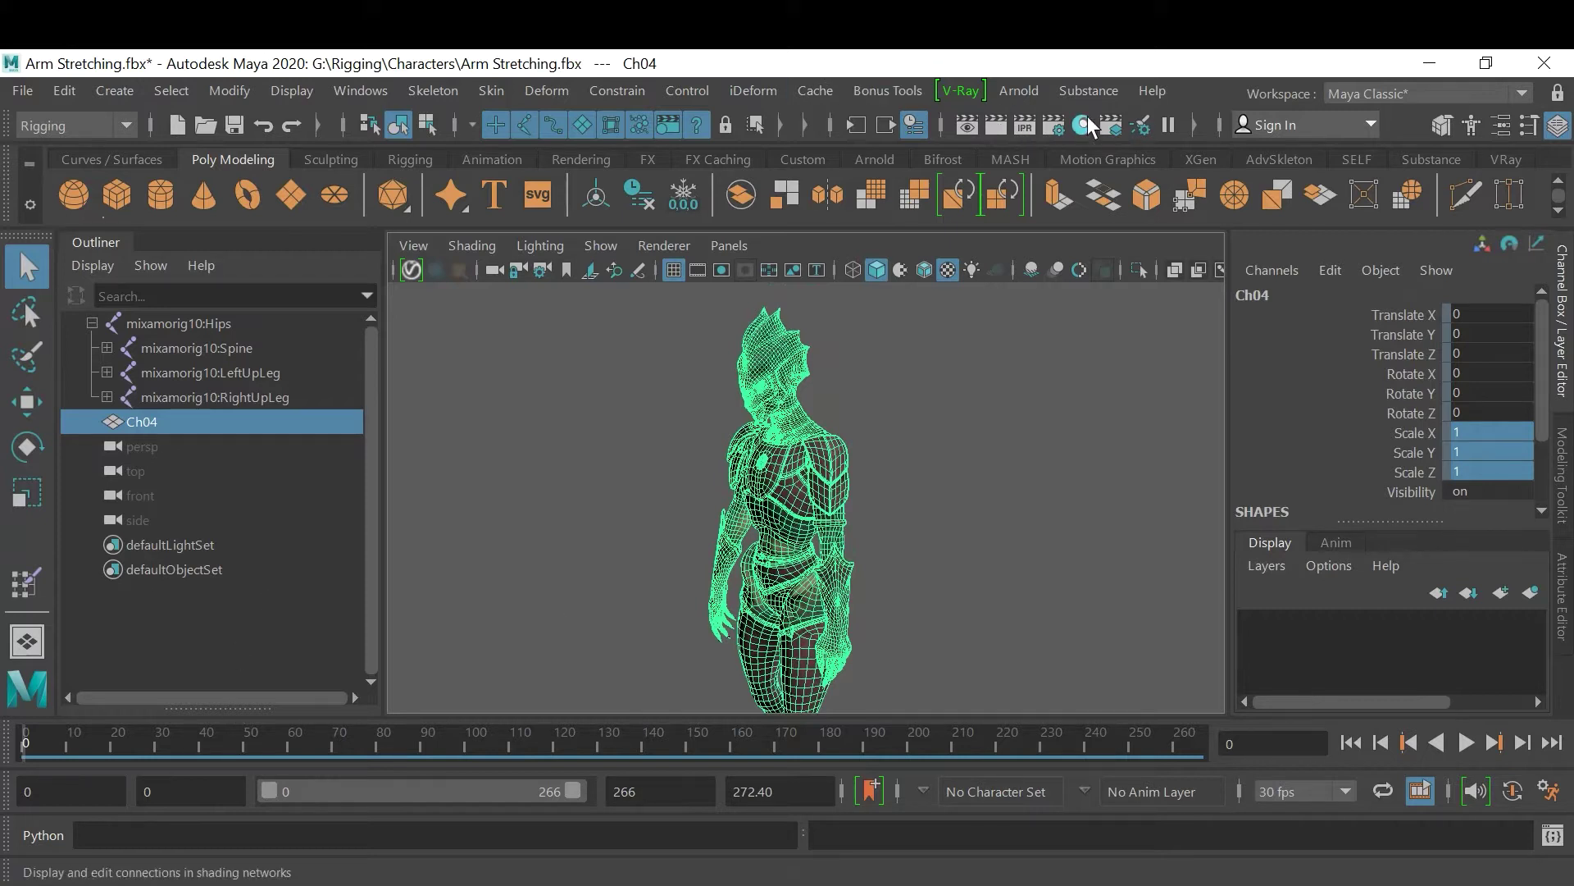
pyautogui.click(120, 126)
pyautogui.click(102, 153)
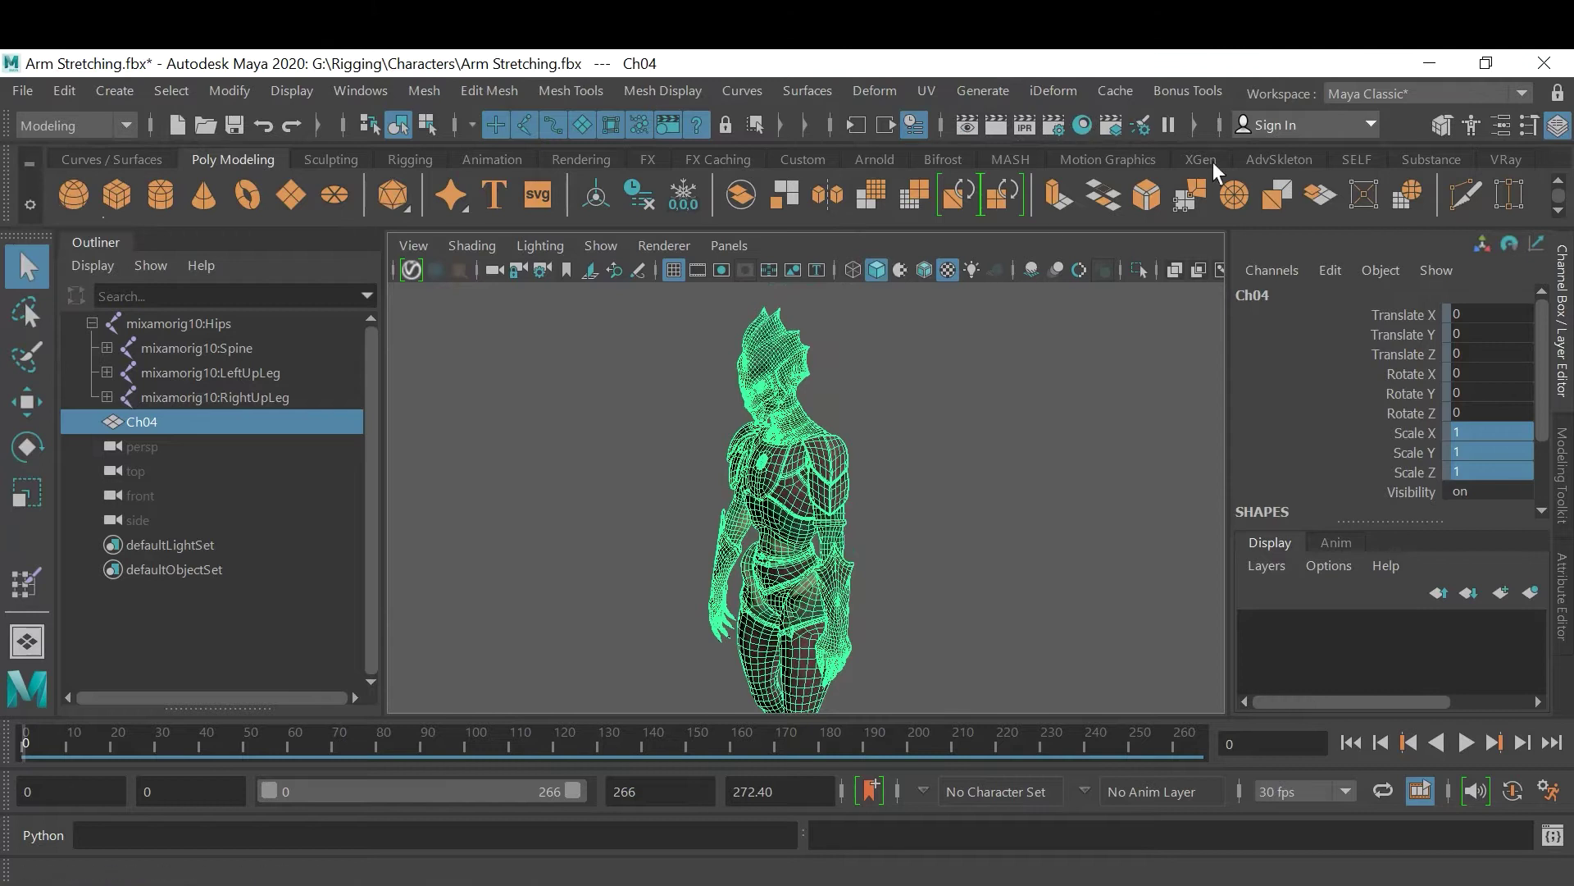
# Open the options for exporting the selected Ch04 mesh as an Alembic cache
pyautogui.click(1119, 91)
pyautogui.moveTo(1214, 136)
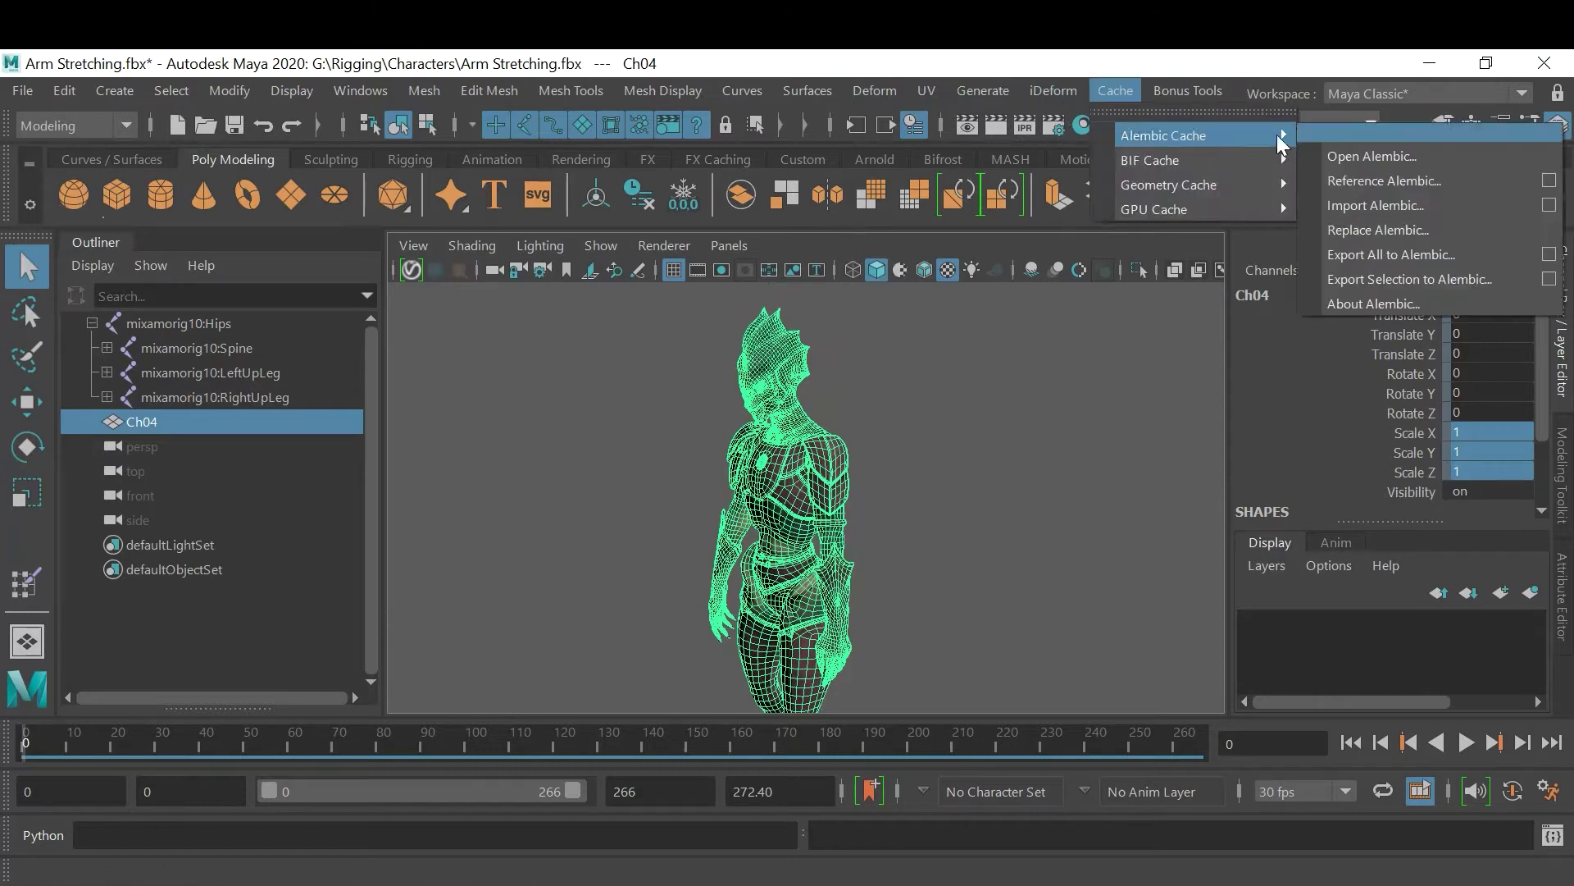
pyautogui.click(1549, 279)
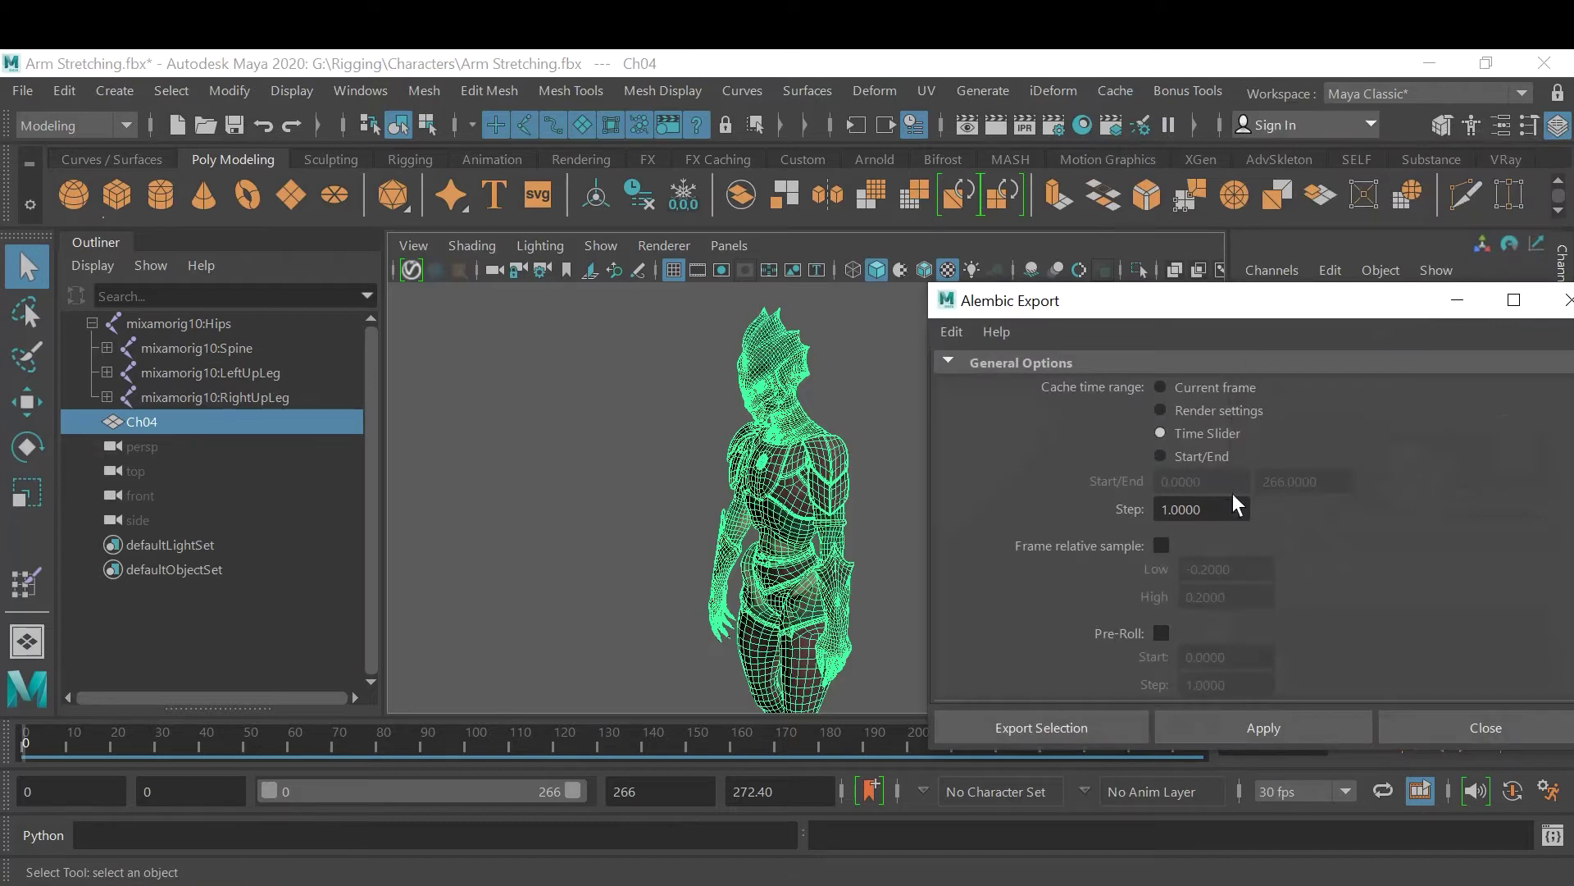
pyautogui.moveTo(1269, 312); pyautogui.dragTo(1145, 194)
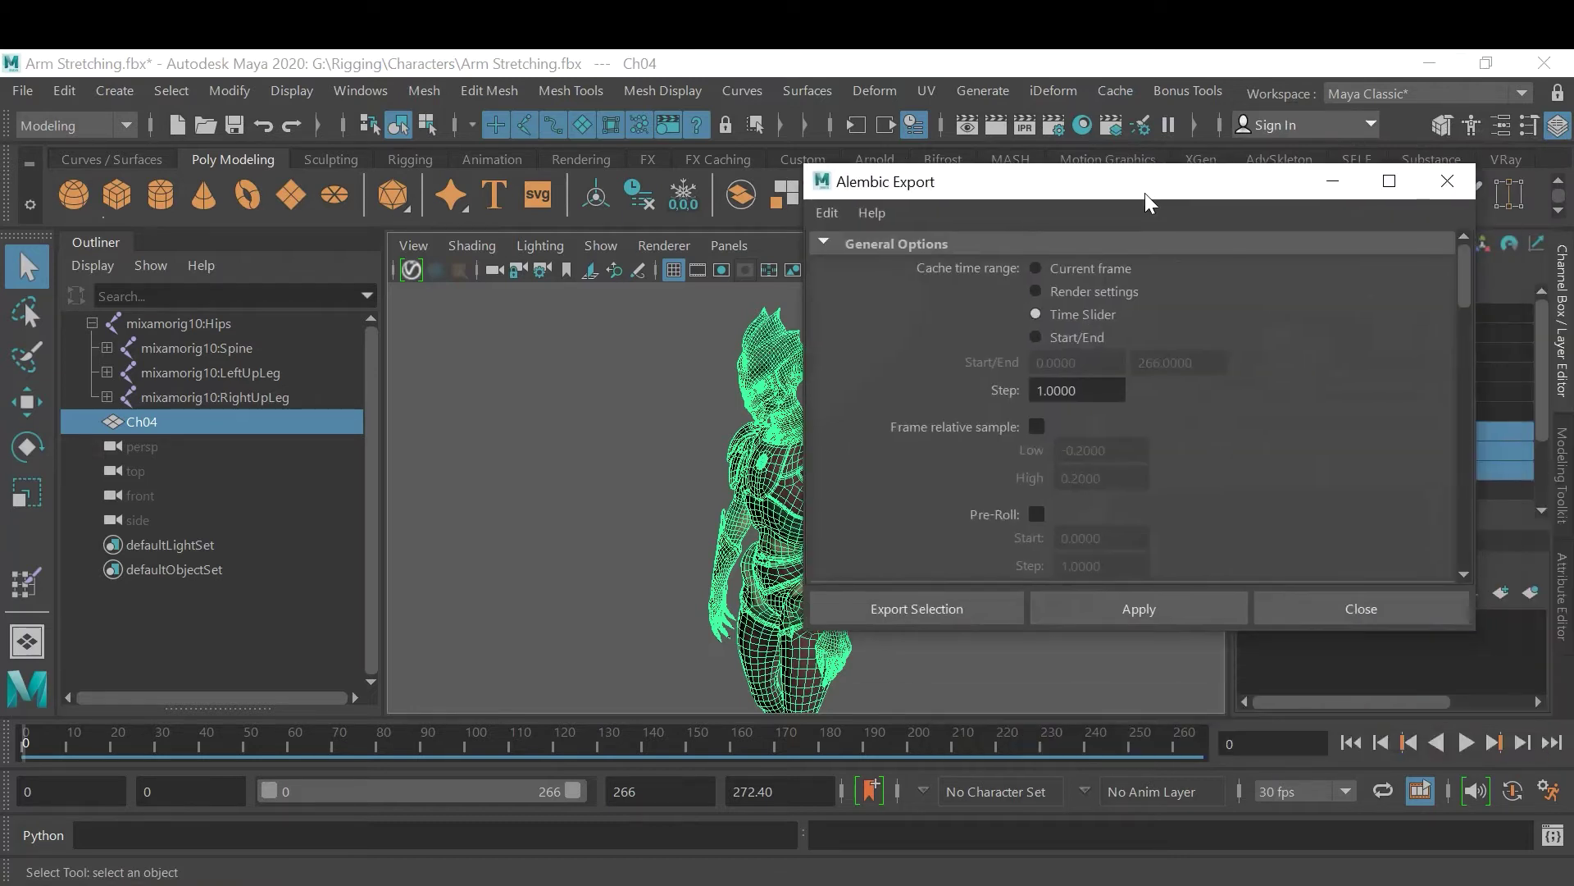
# Review the Alembic export settings, including cache time ranges, attributes, advanced options and file format
pyautogui.scroll(-10, 1287, 435)
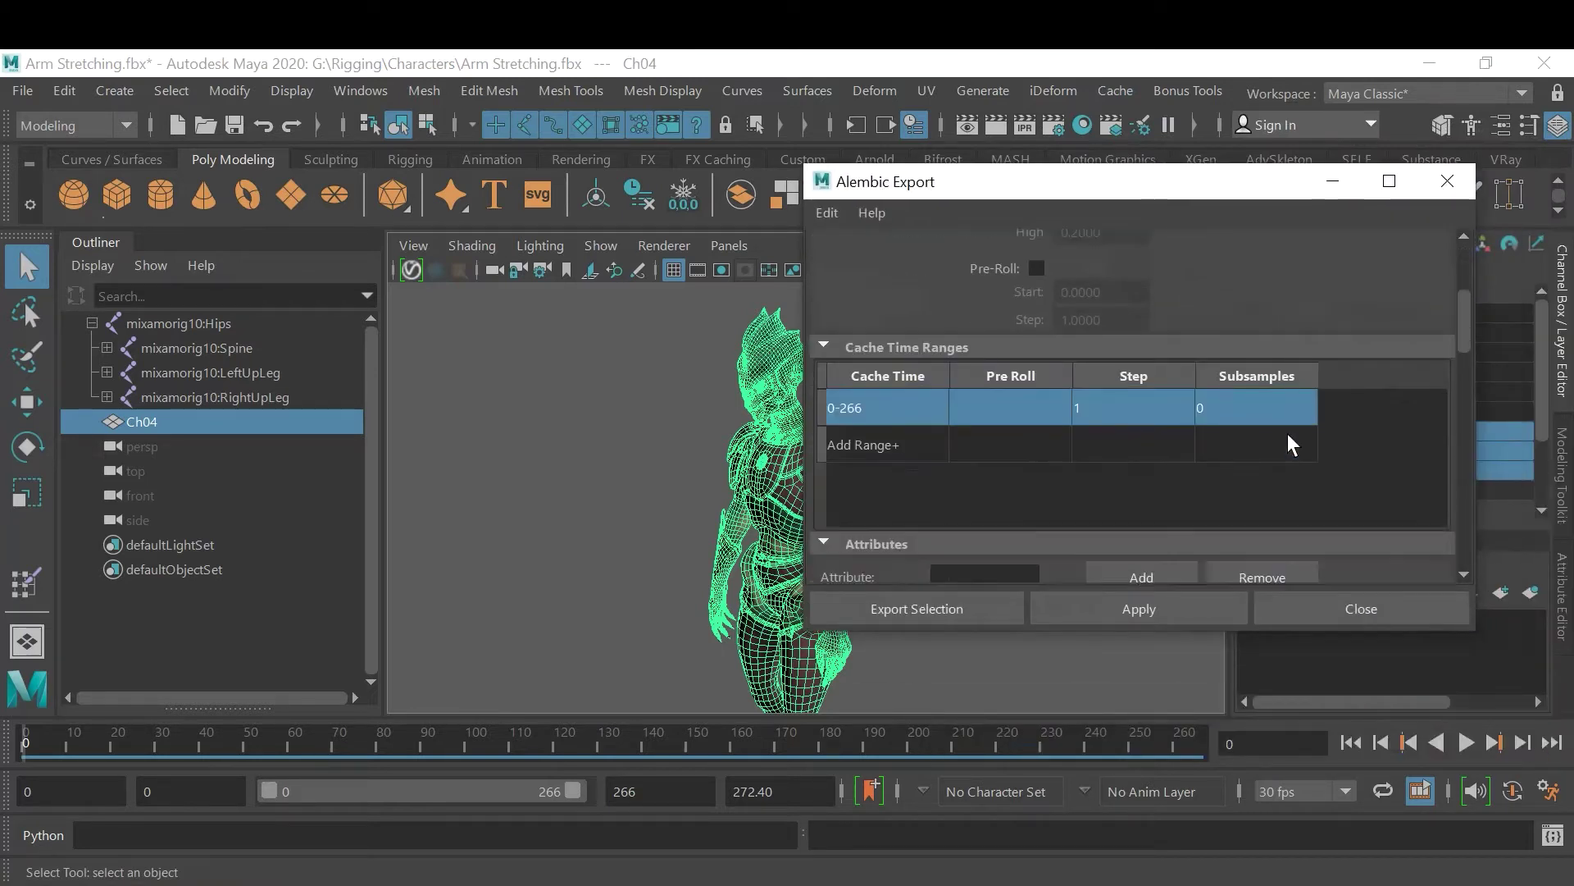
pyautogui.scroll(-5, 1291, 443)
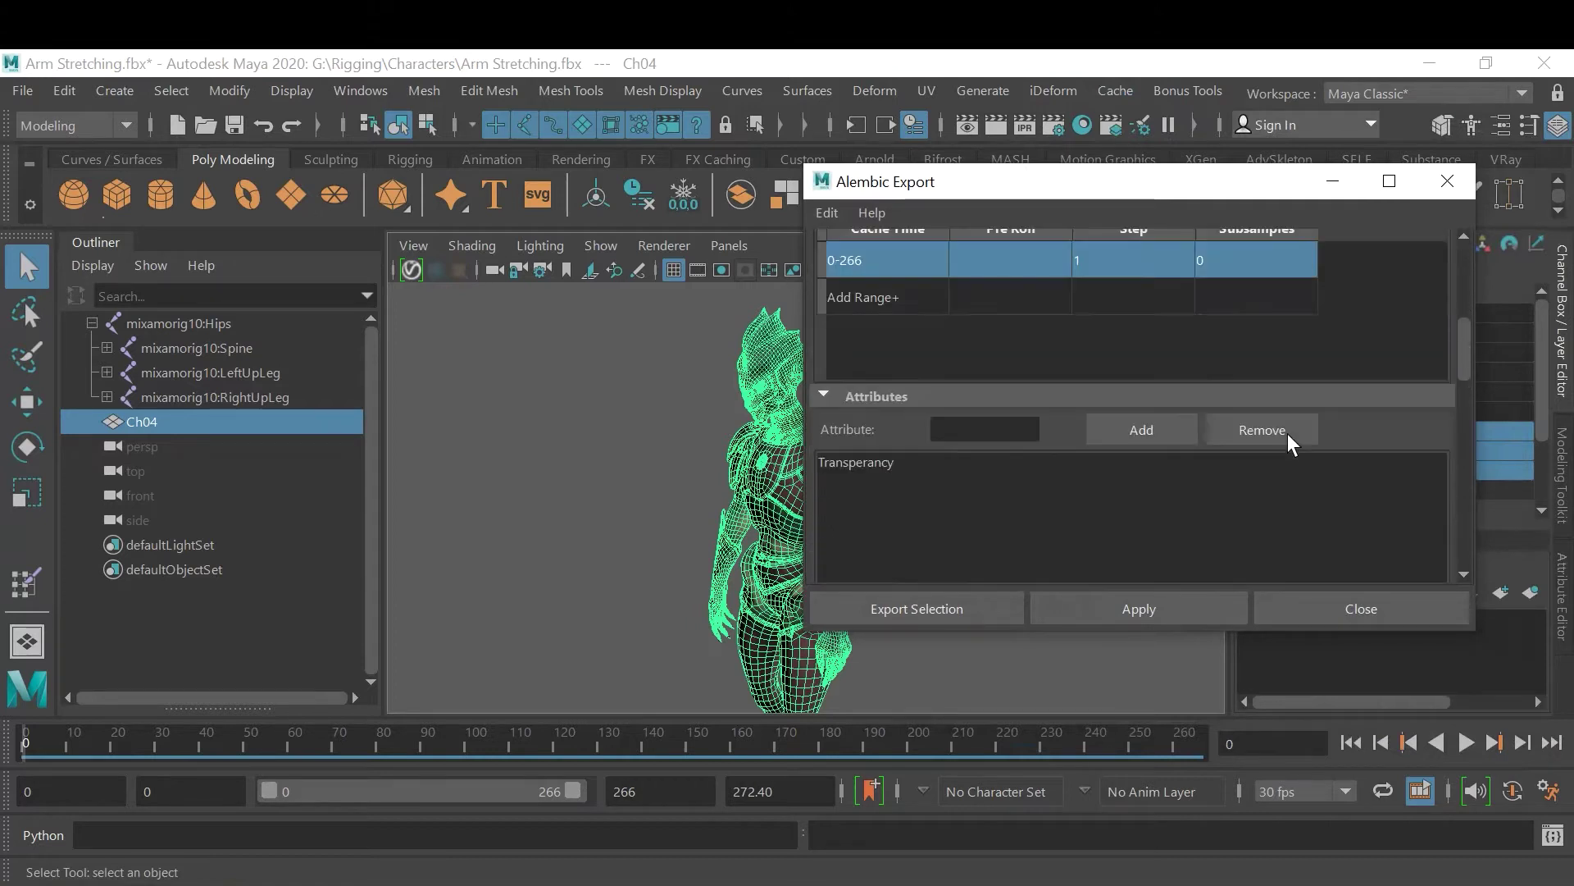
pyautogui.scroll(-5, 1287, 435)
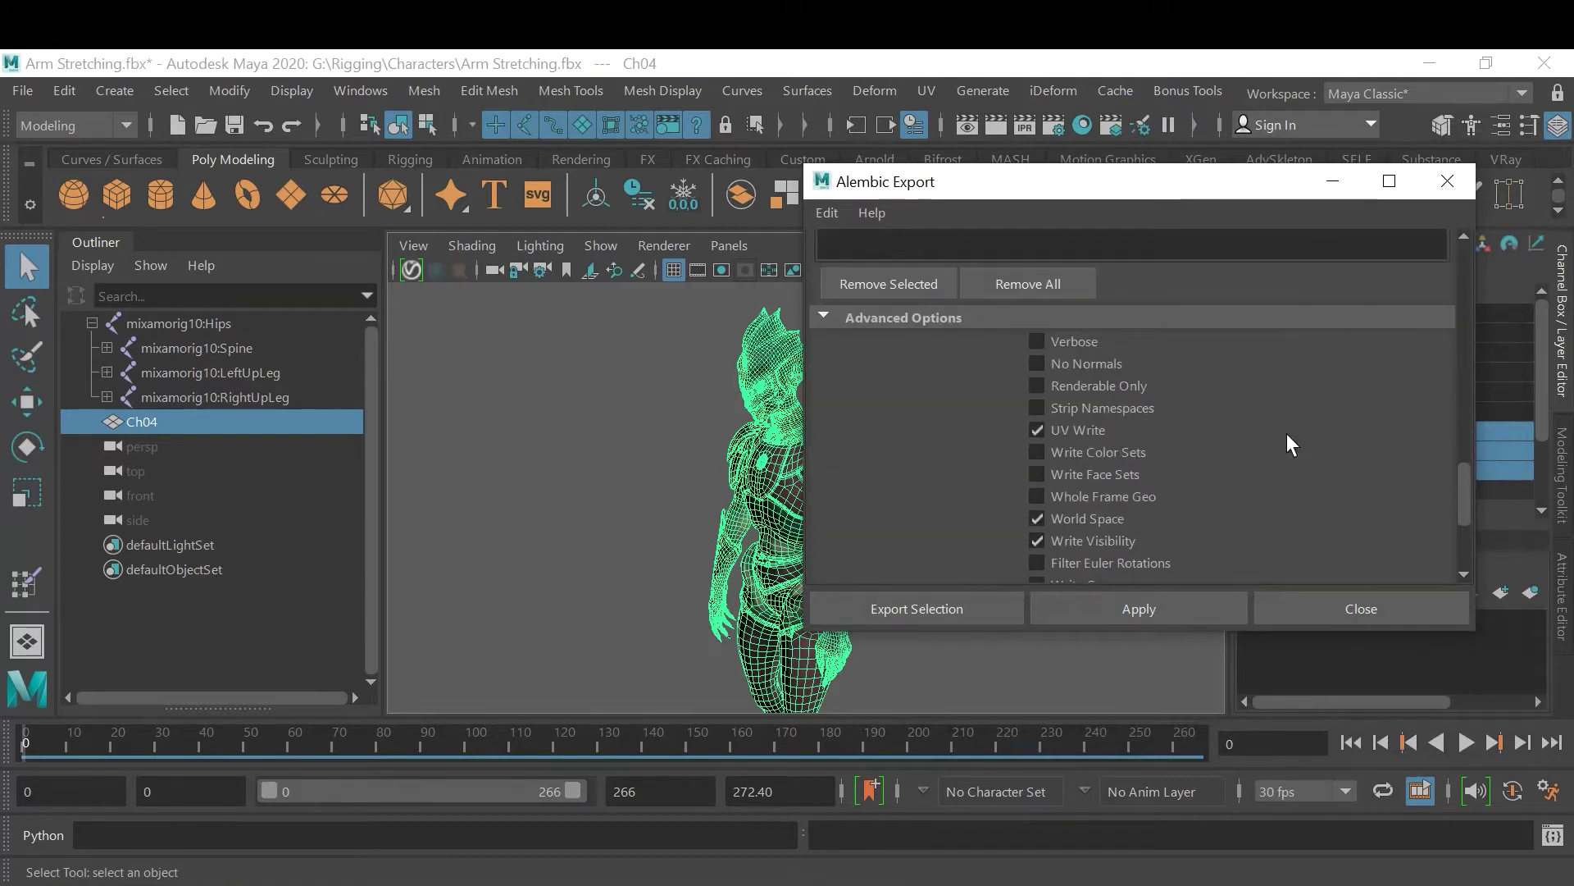
pyautogui.scroll(-4, 1283, 444)
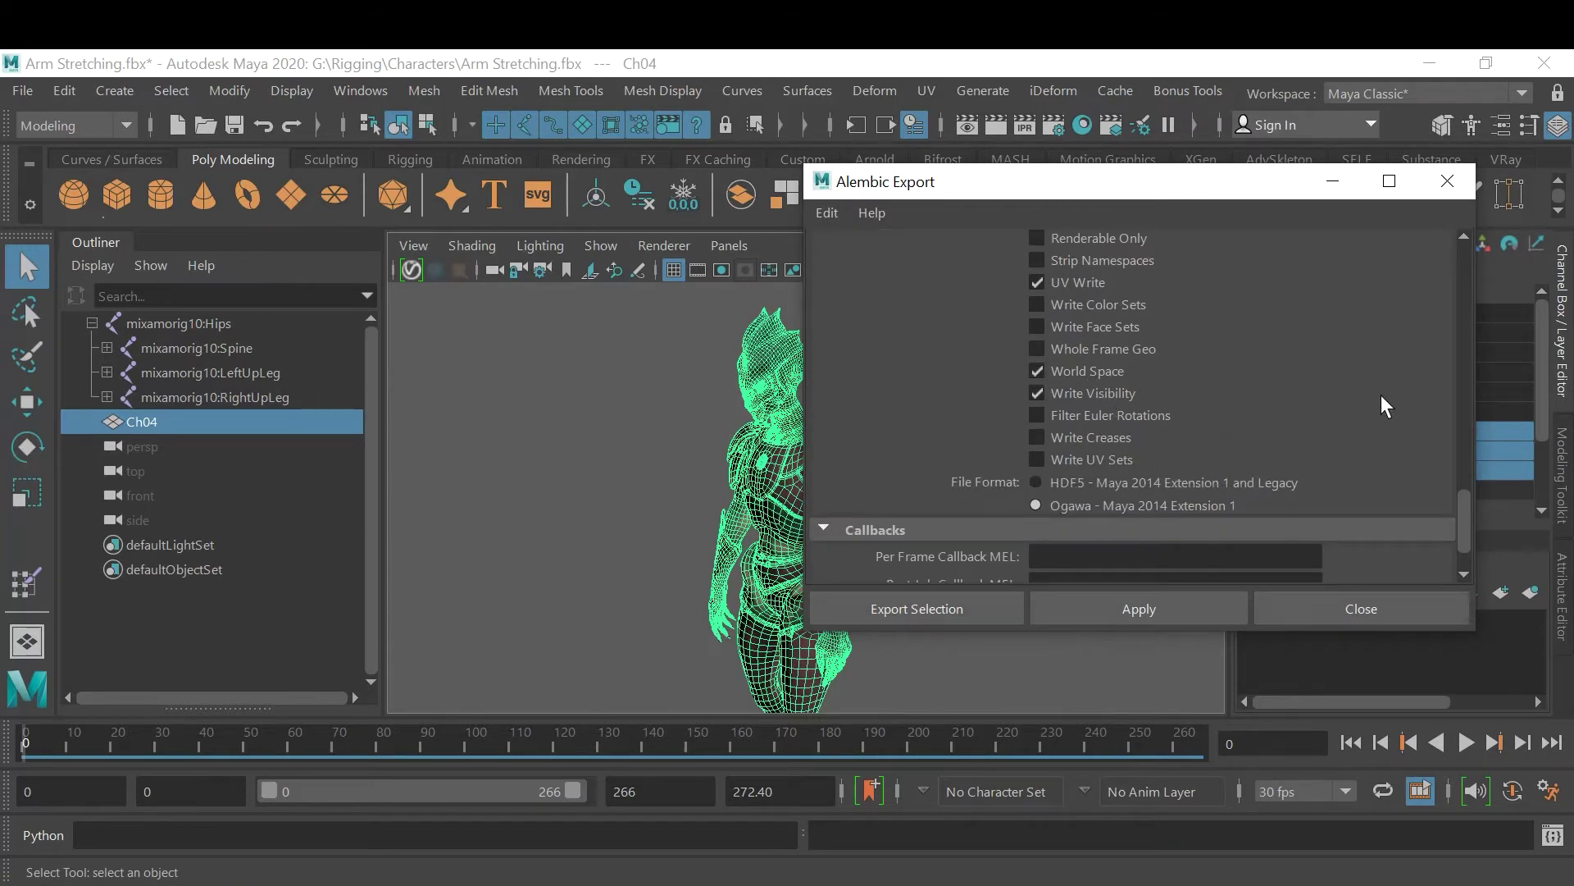
pyautogui.scroll(3, 1382, 397)
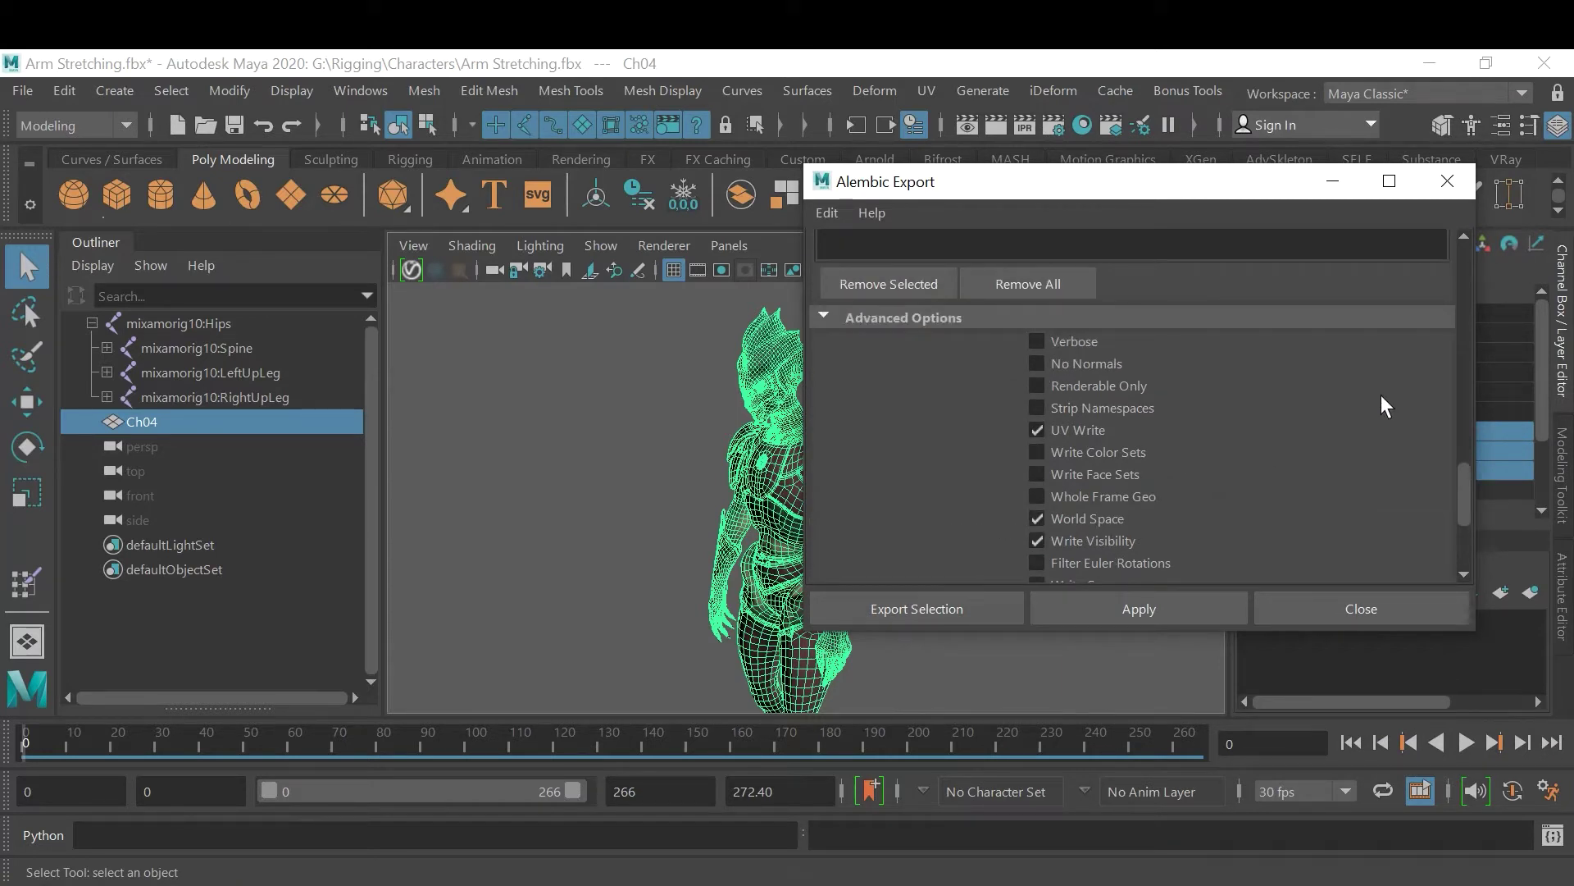
pyautogui.scroll(-3, 1381, 395)
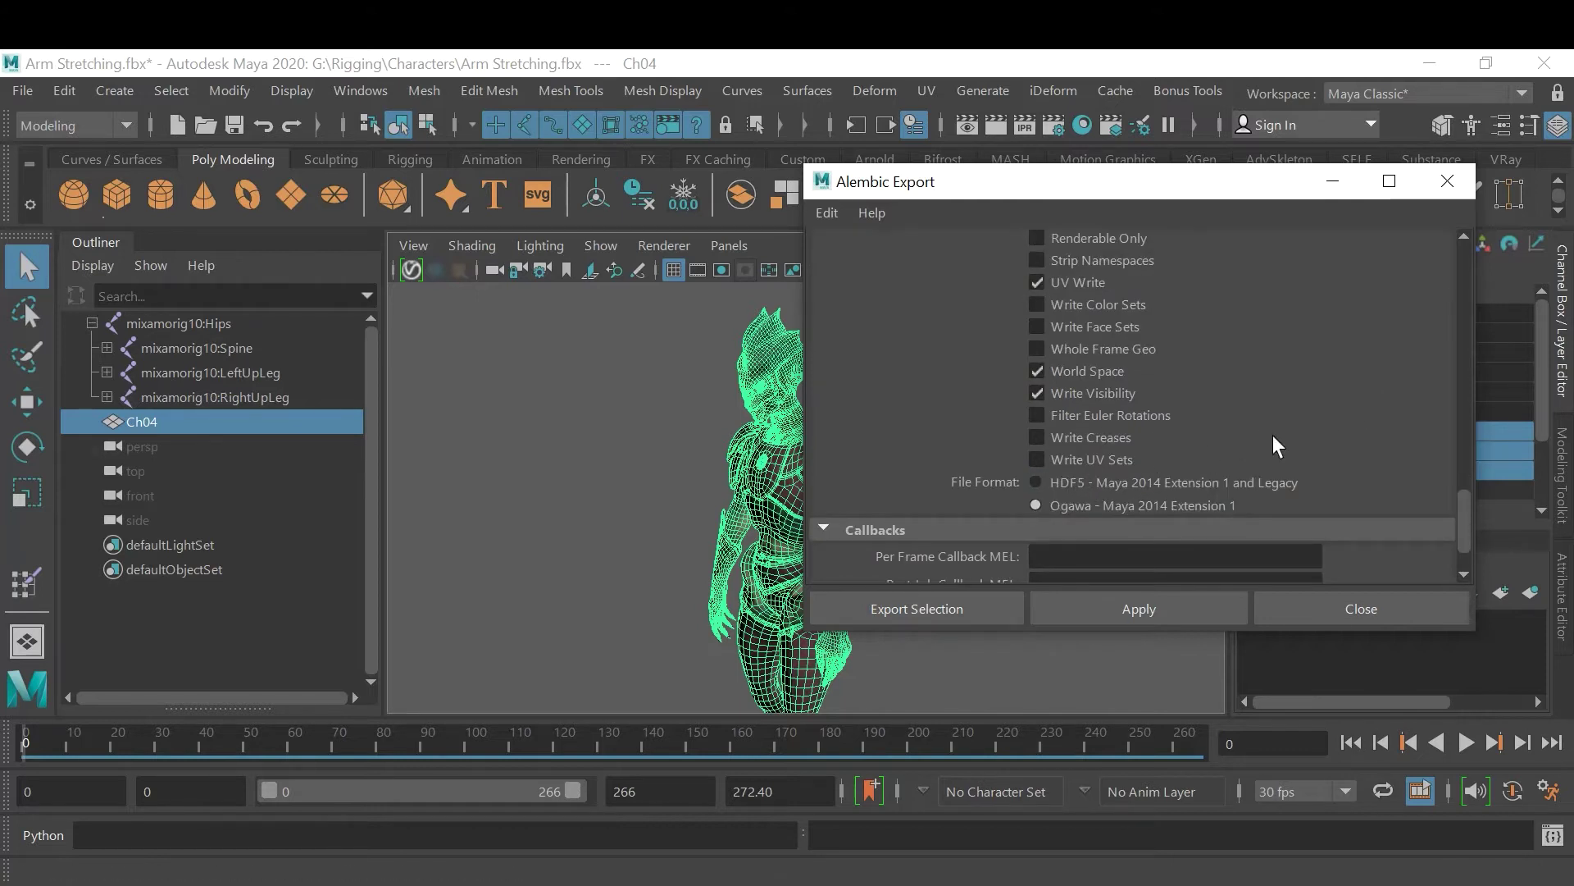
pyautogui.scroll(3, 1275, 444)
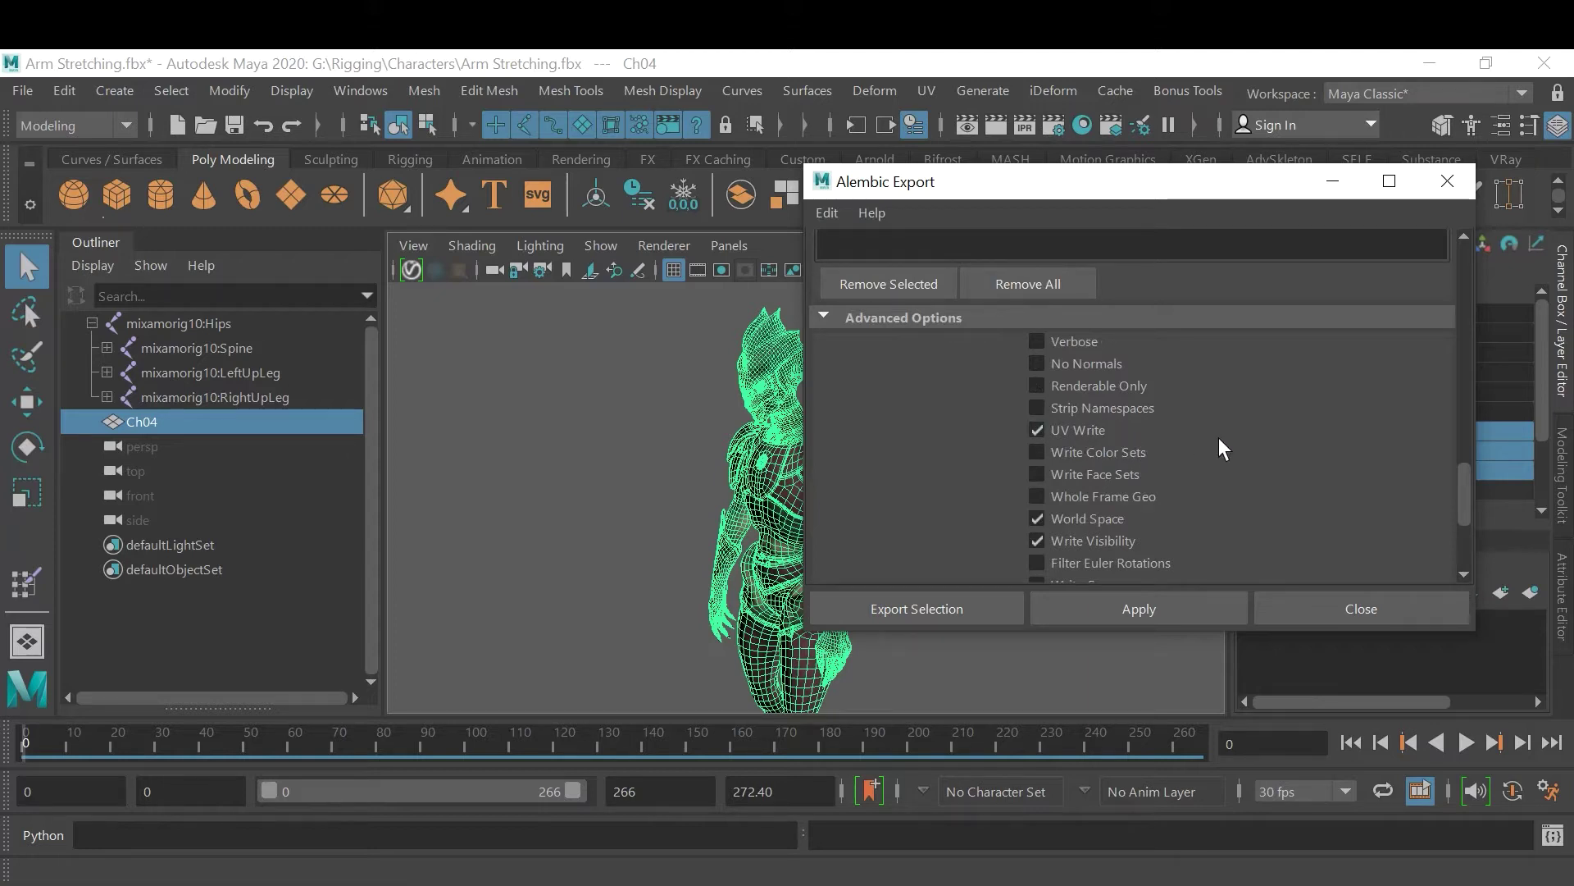
pyautogui.scroll(-6, 1215, 437)
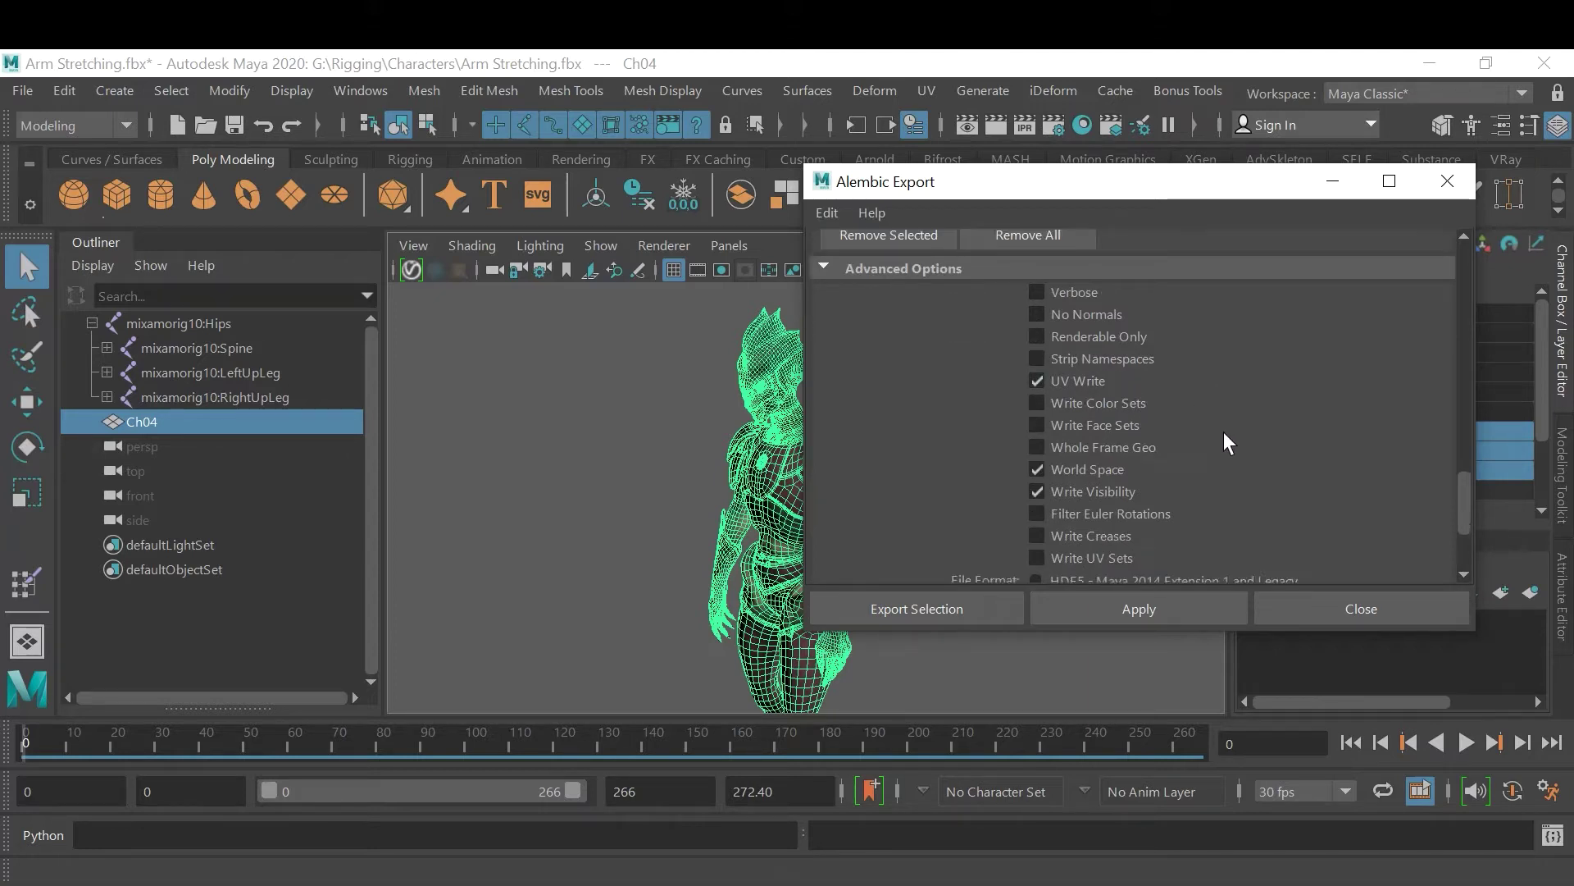
# Start exporting the selected Ch04 mesh with the current Alembic settings and browse to the G:\Rigging\Characters folder
pyautogui.click(929, 607)
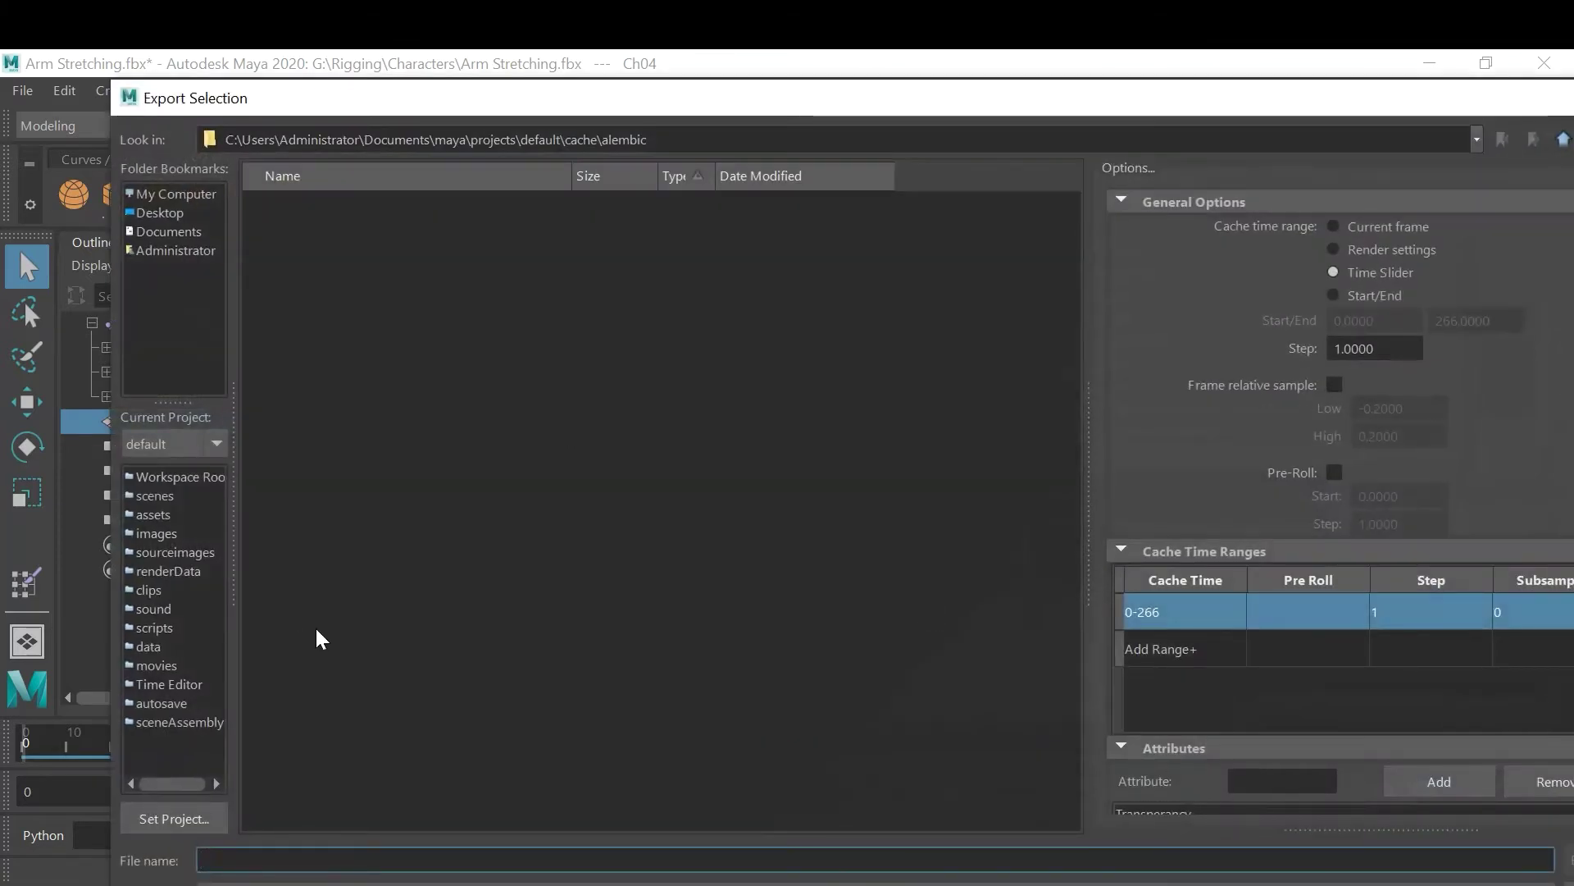
pyautogui.click(172, 197)
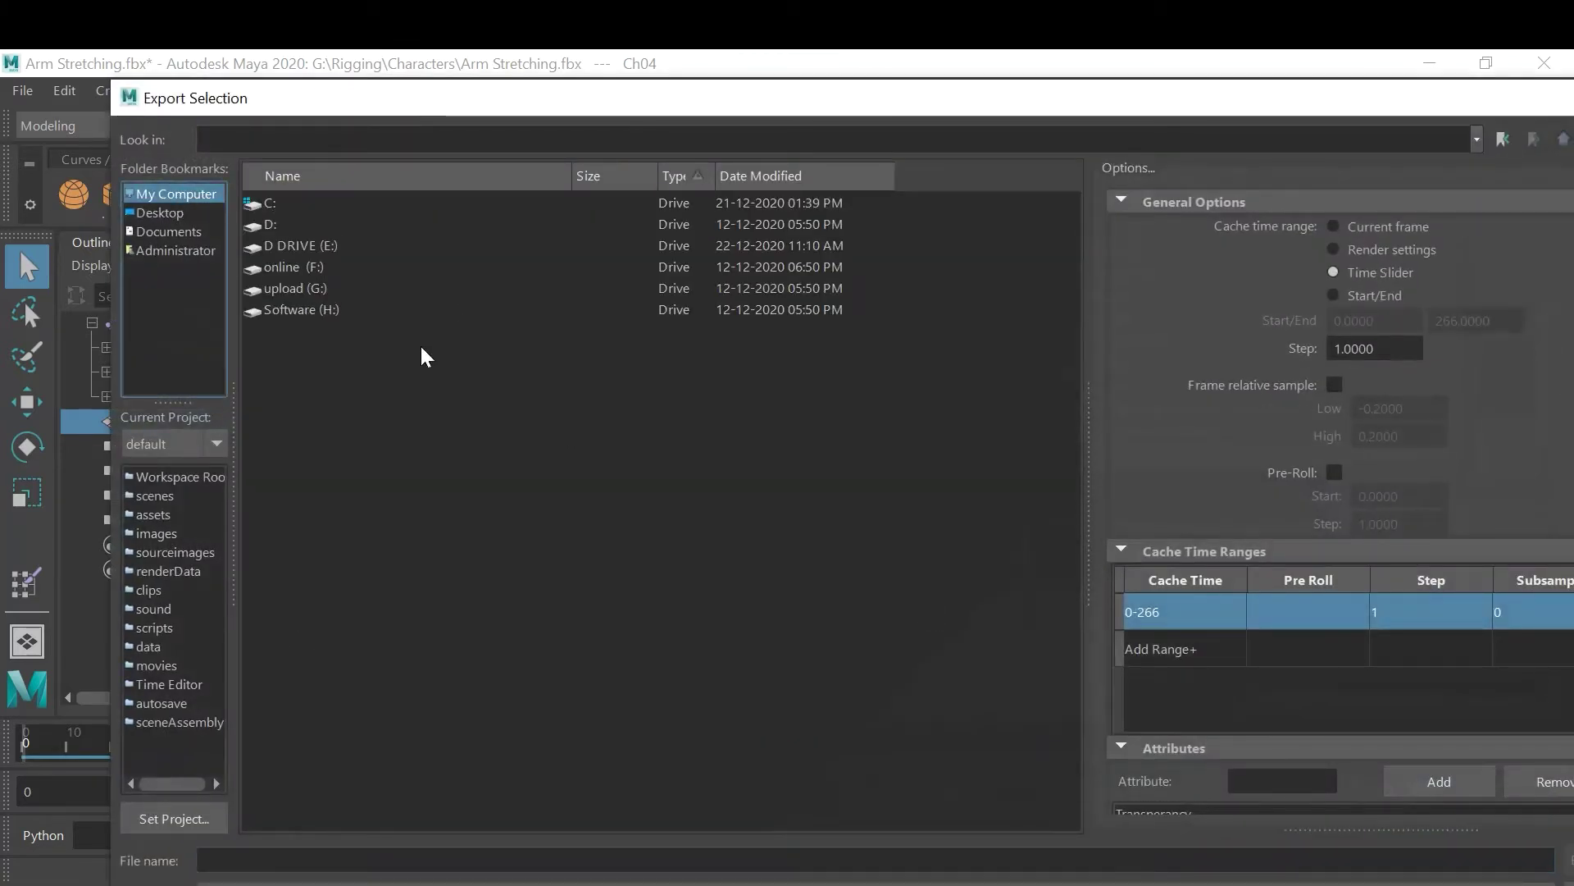
pyautogui.click(292, 294)
pyautogui.doubleClick(292, 294)
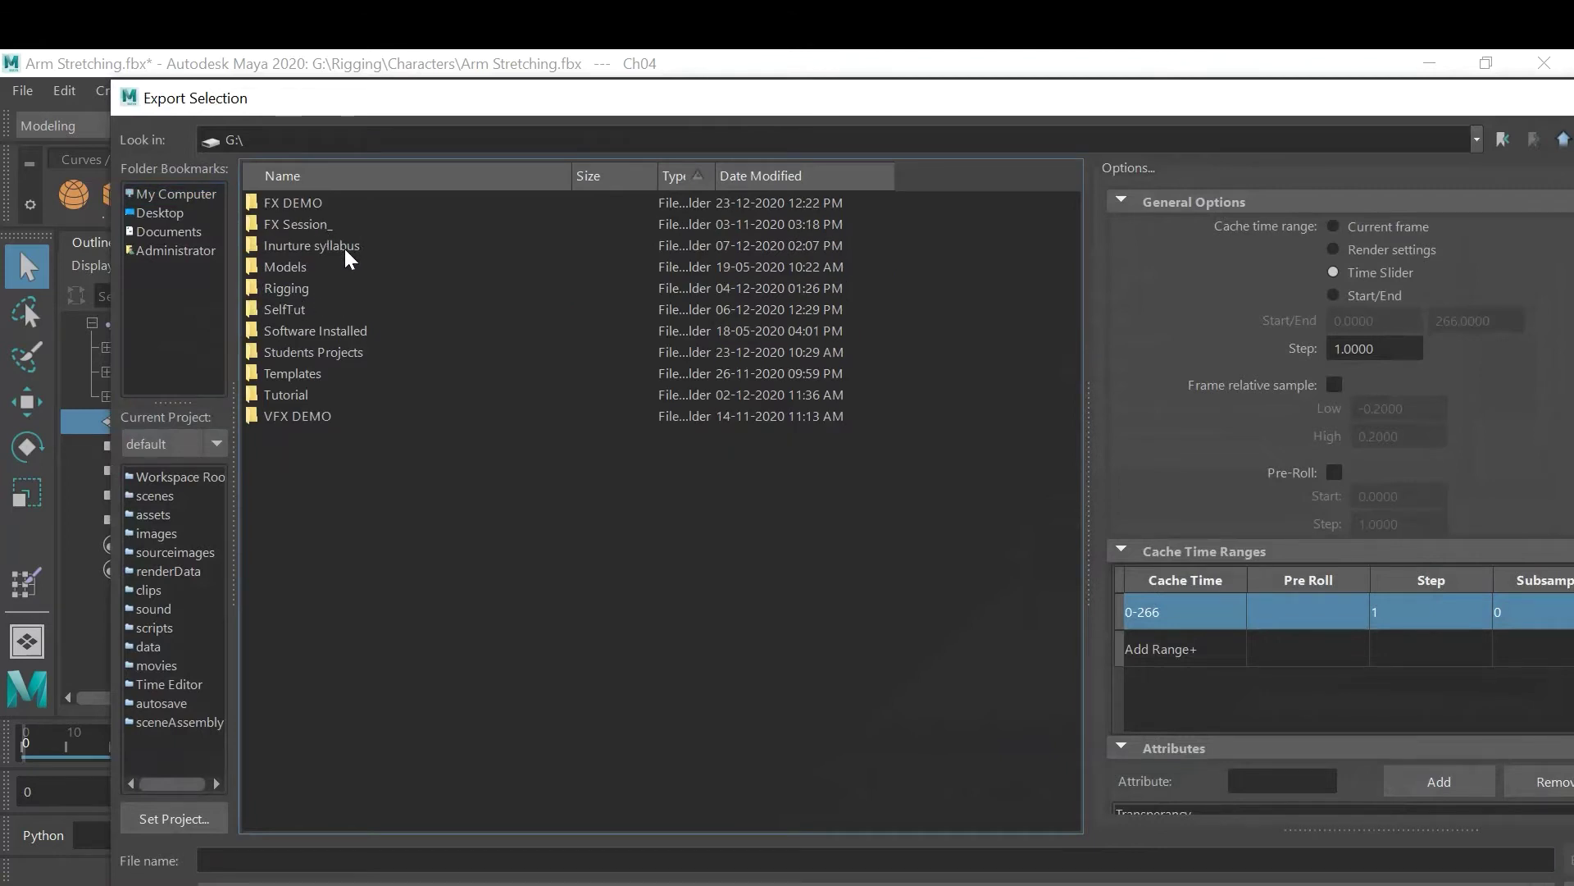
pyautogui.doubleClick(305, 288)
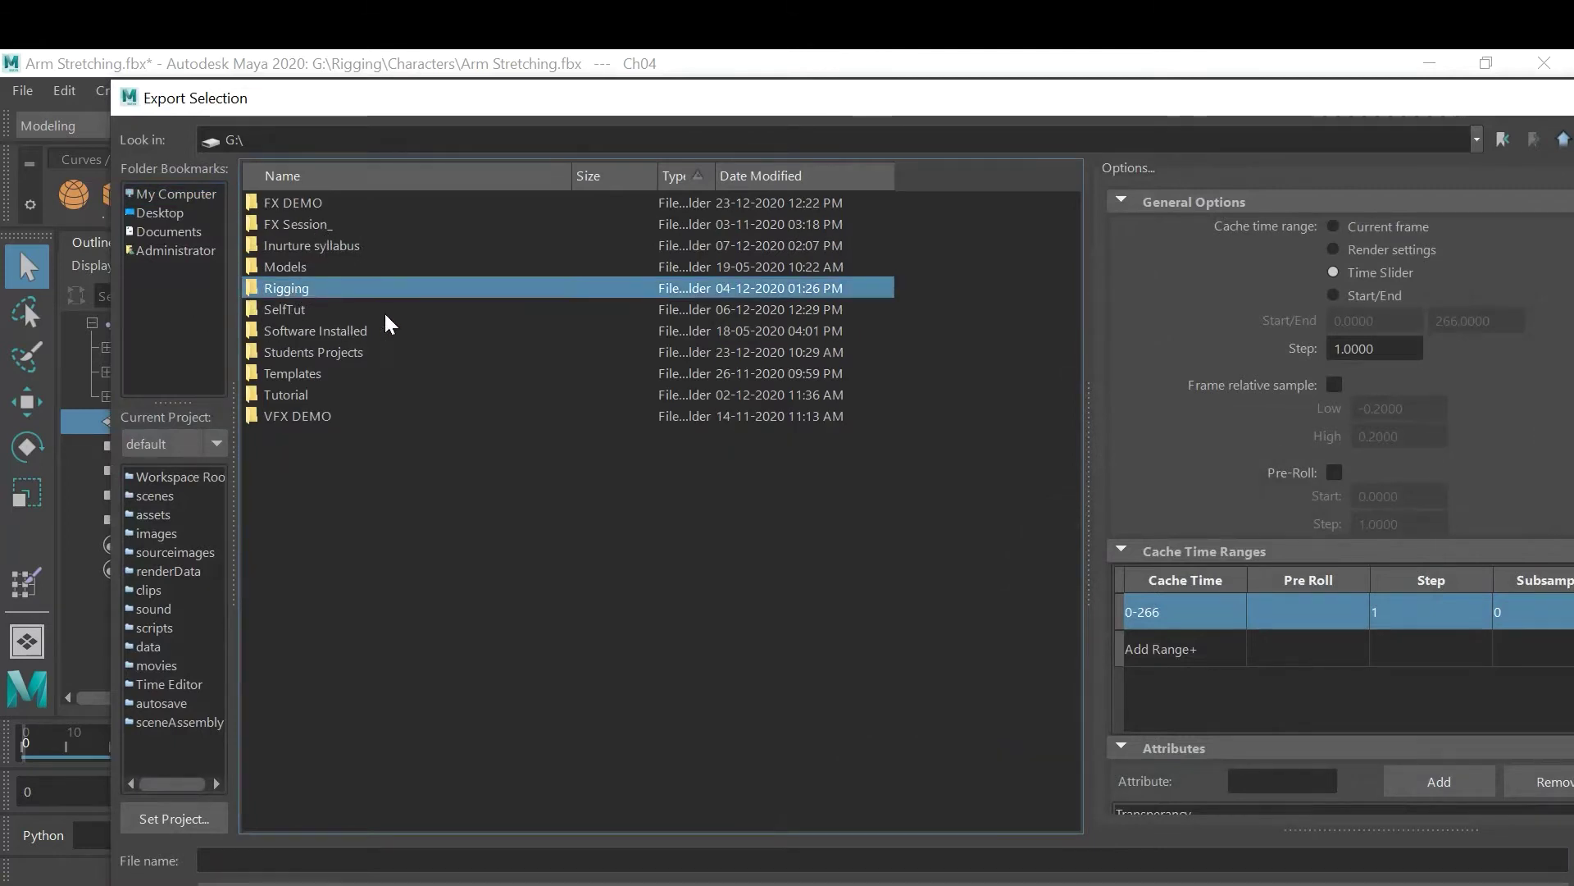
pyautogui.doubleClick(336, 291)
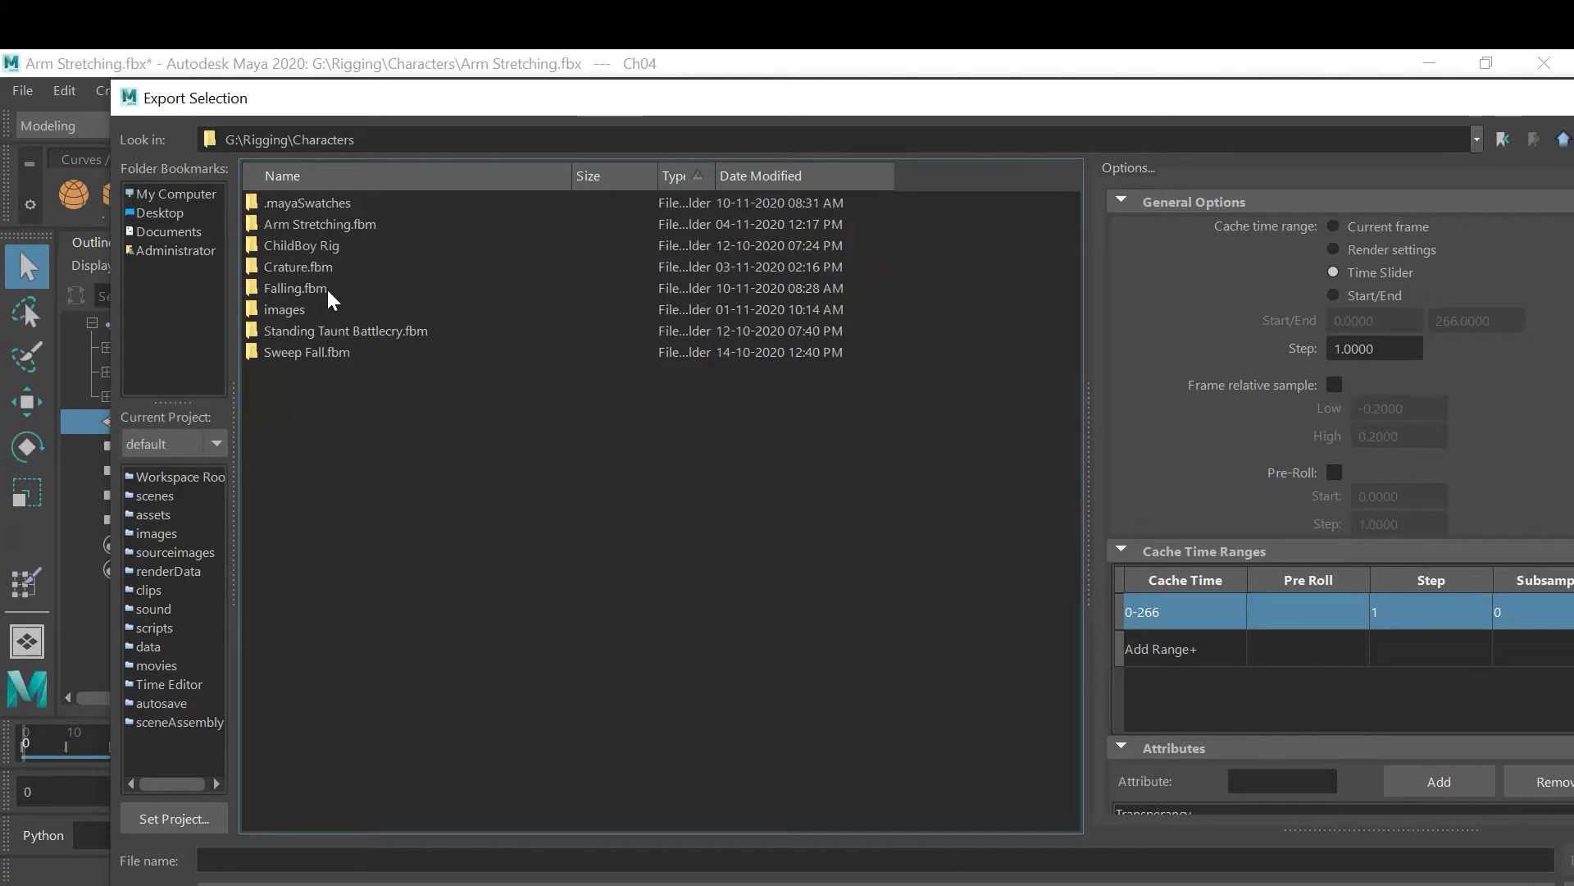
pyautogui.doubleClick(298, 229)
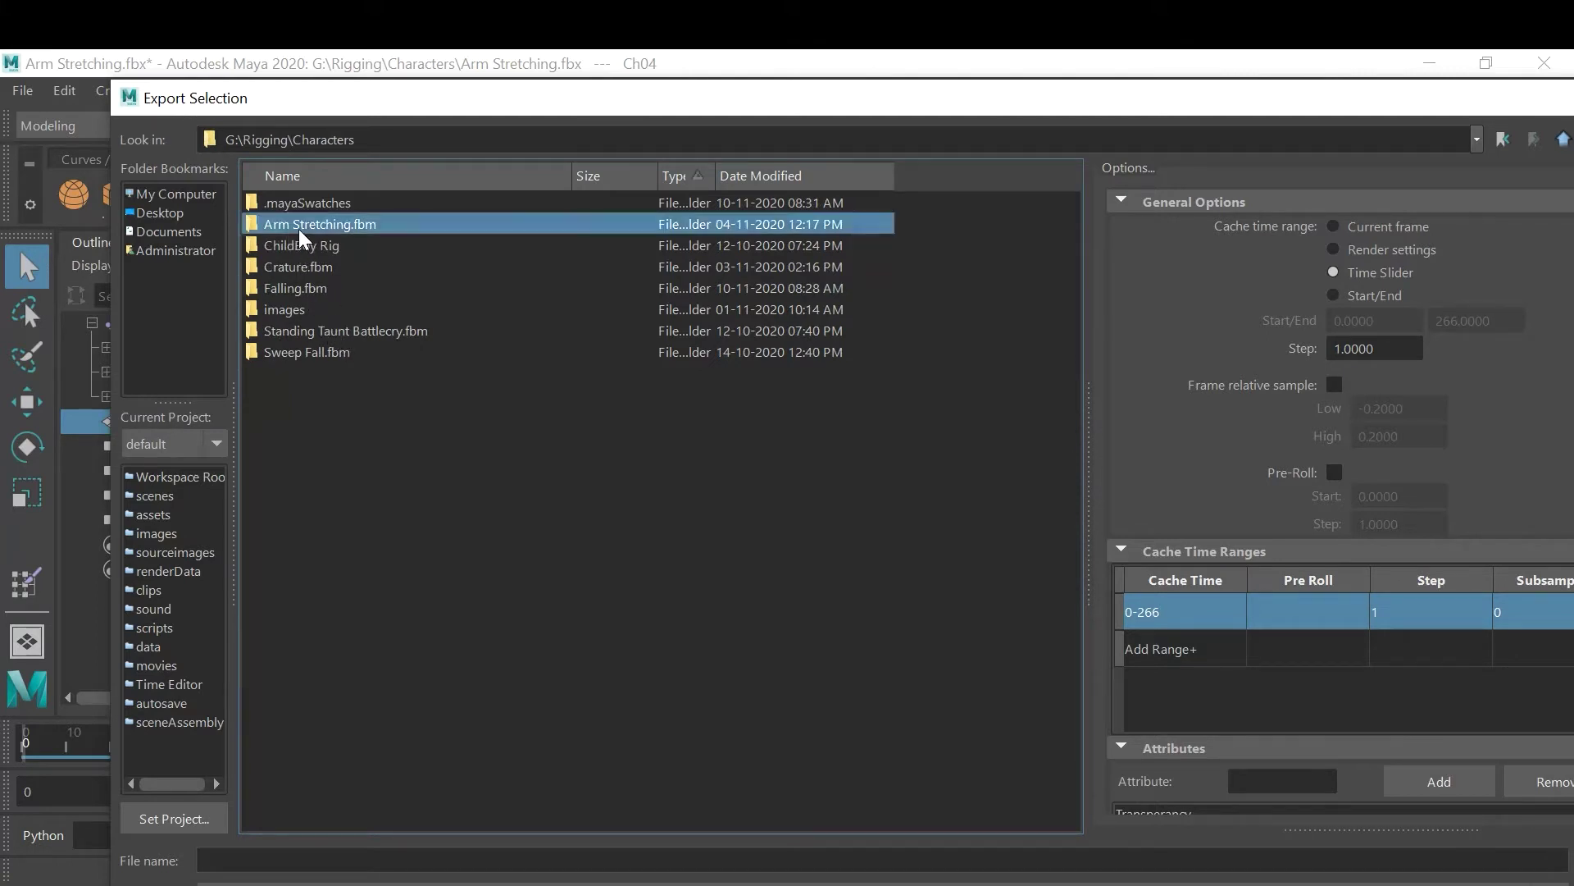
pyautogui.click(275, 858)
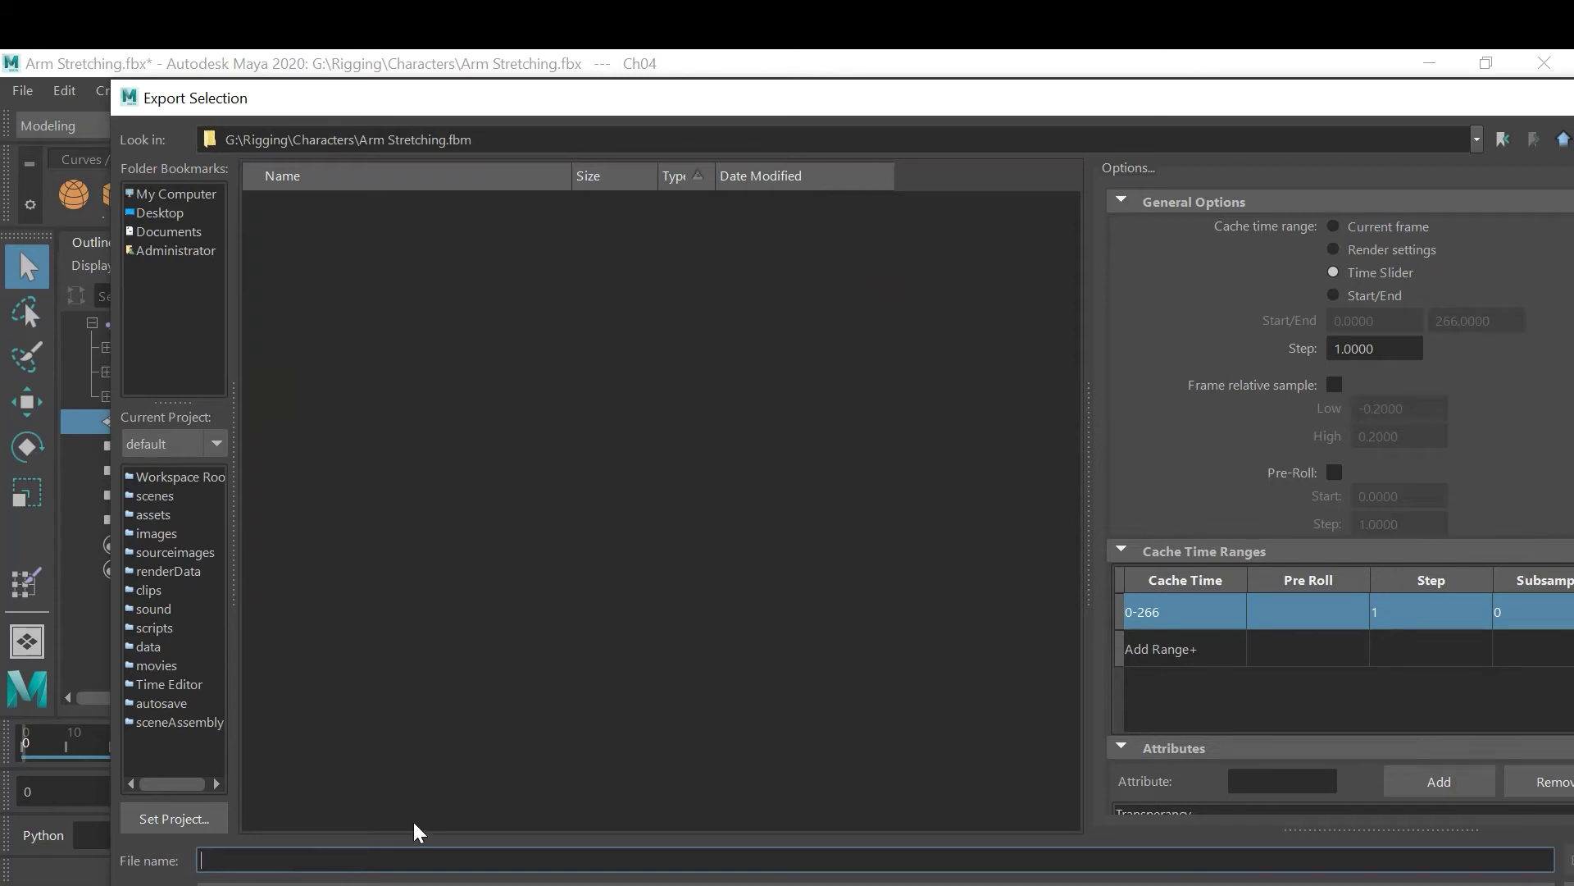
pyautogui.click(599, 573)
pyautogui.press('BackSpace')
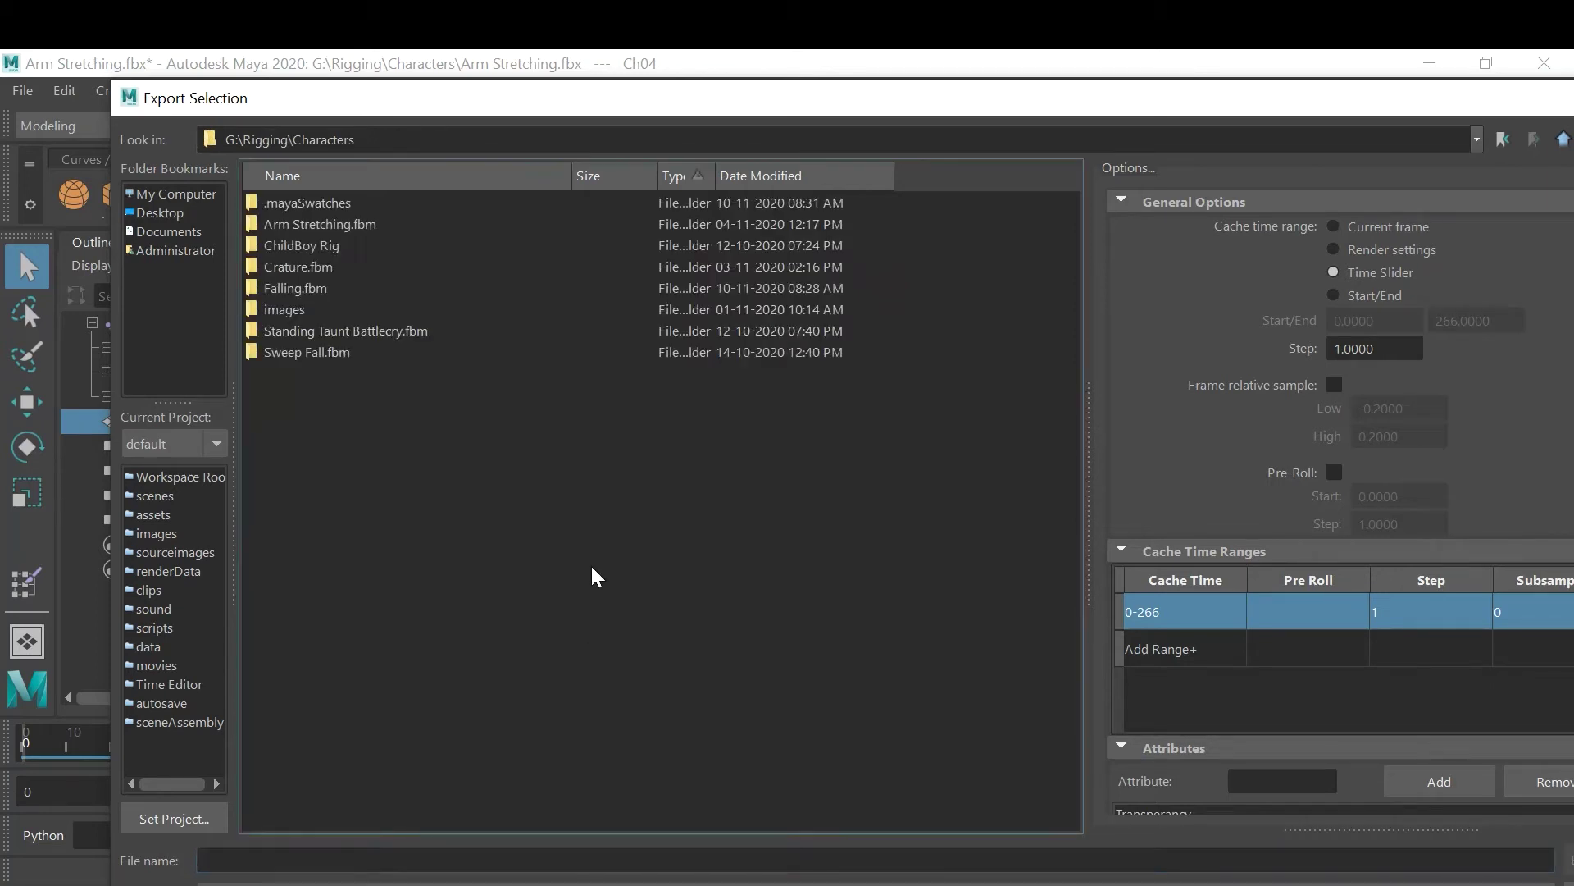
# Name the Alembic file Arm Strecthing_A and export it to the Characters folder
pyautogui.click(308, 863)
pyautogui.write('A')
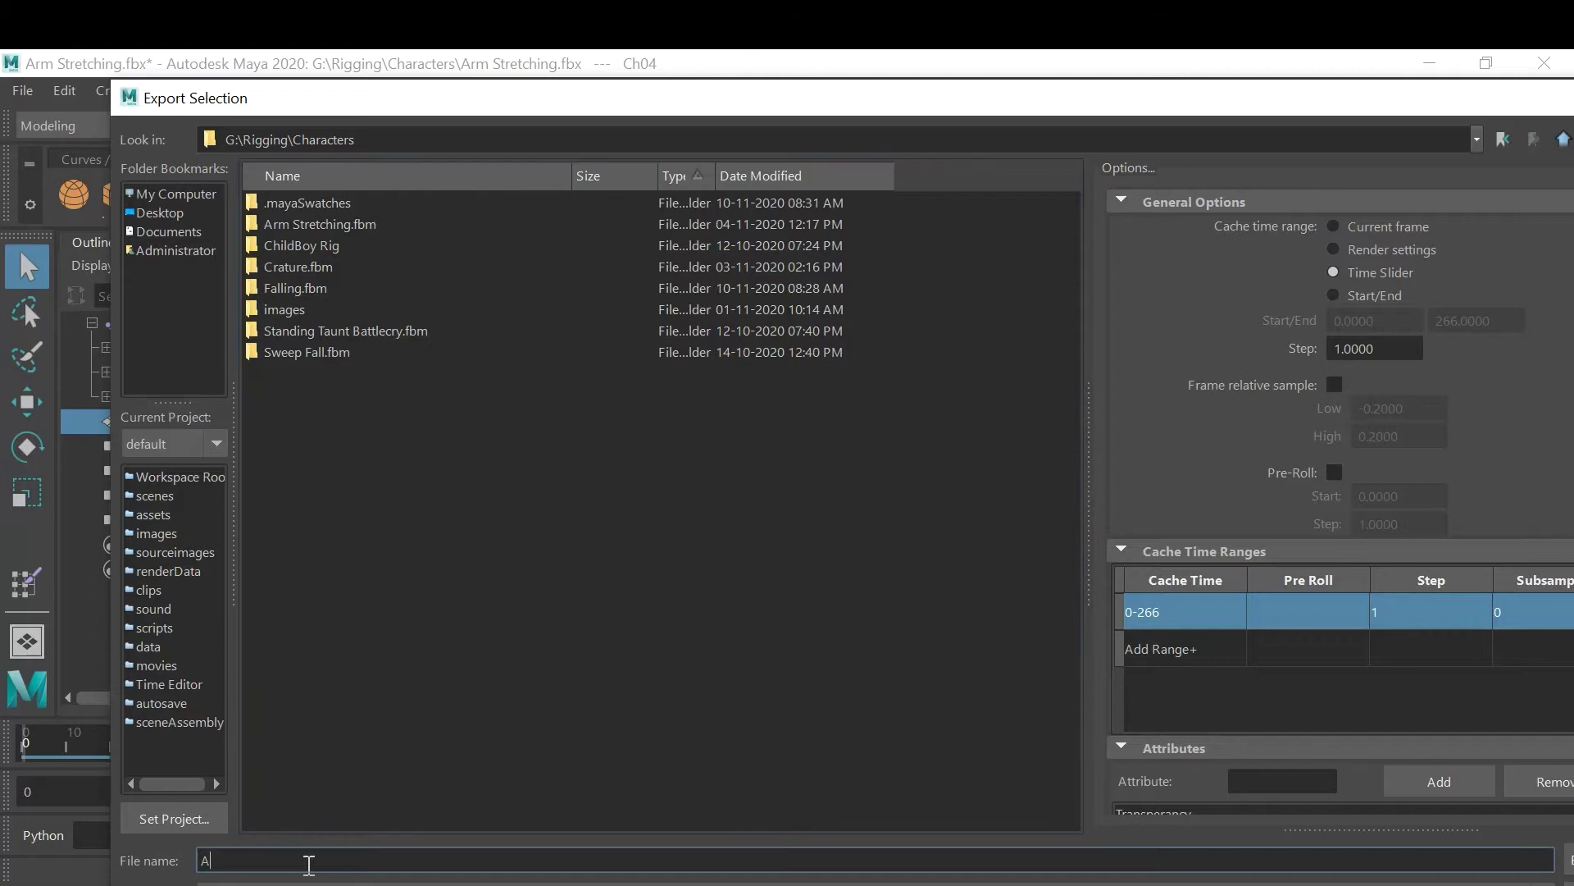
pyautogui.write('rm Strecthing_A')
pyautogui.press('Return')
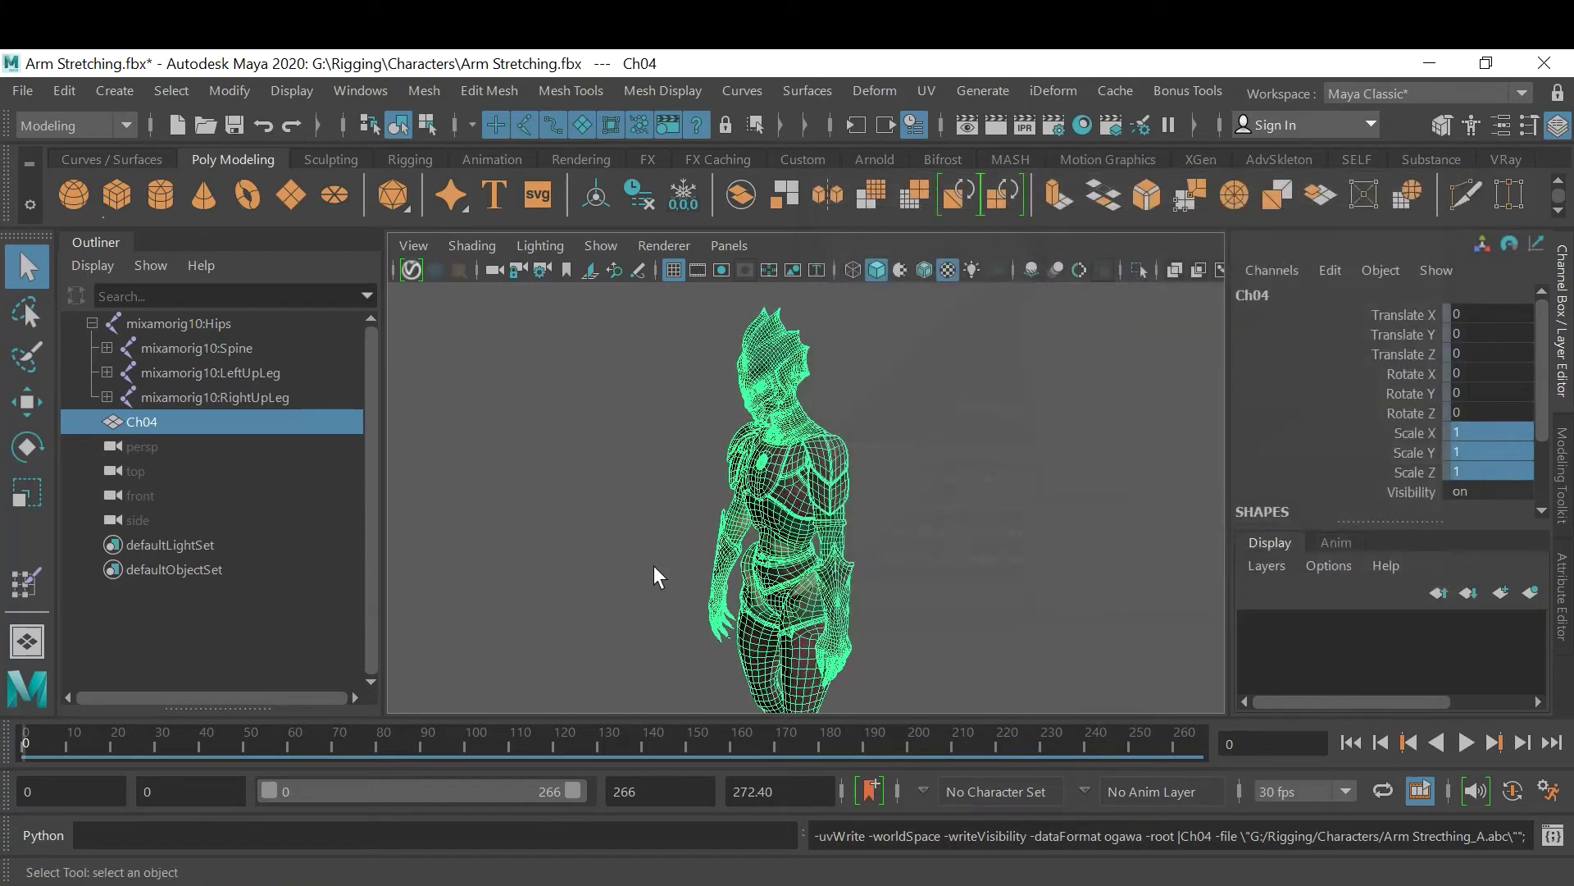
# Deselect the mesh and save the scene under the new name Arm Stretching_Shader.mb in G:\Rigging\Characters
pyautogui.click(610, 547)
pyautogui.click(13, 93)
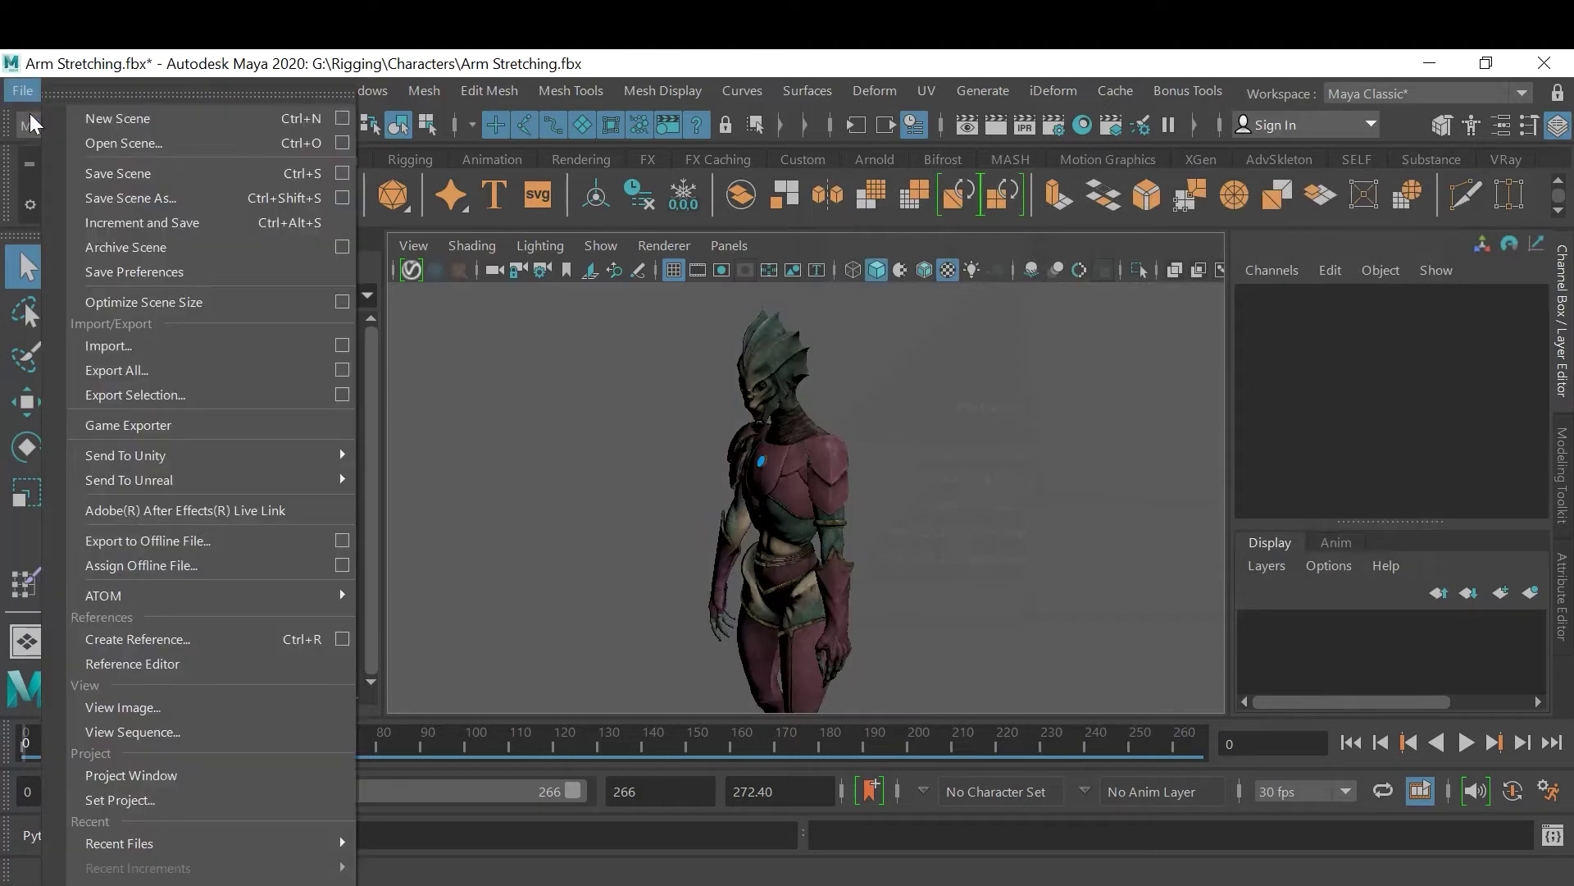
pyautogui.click(89, 191)
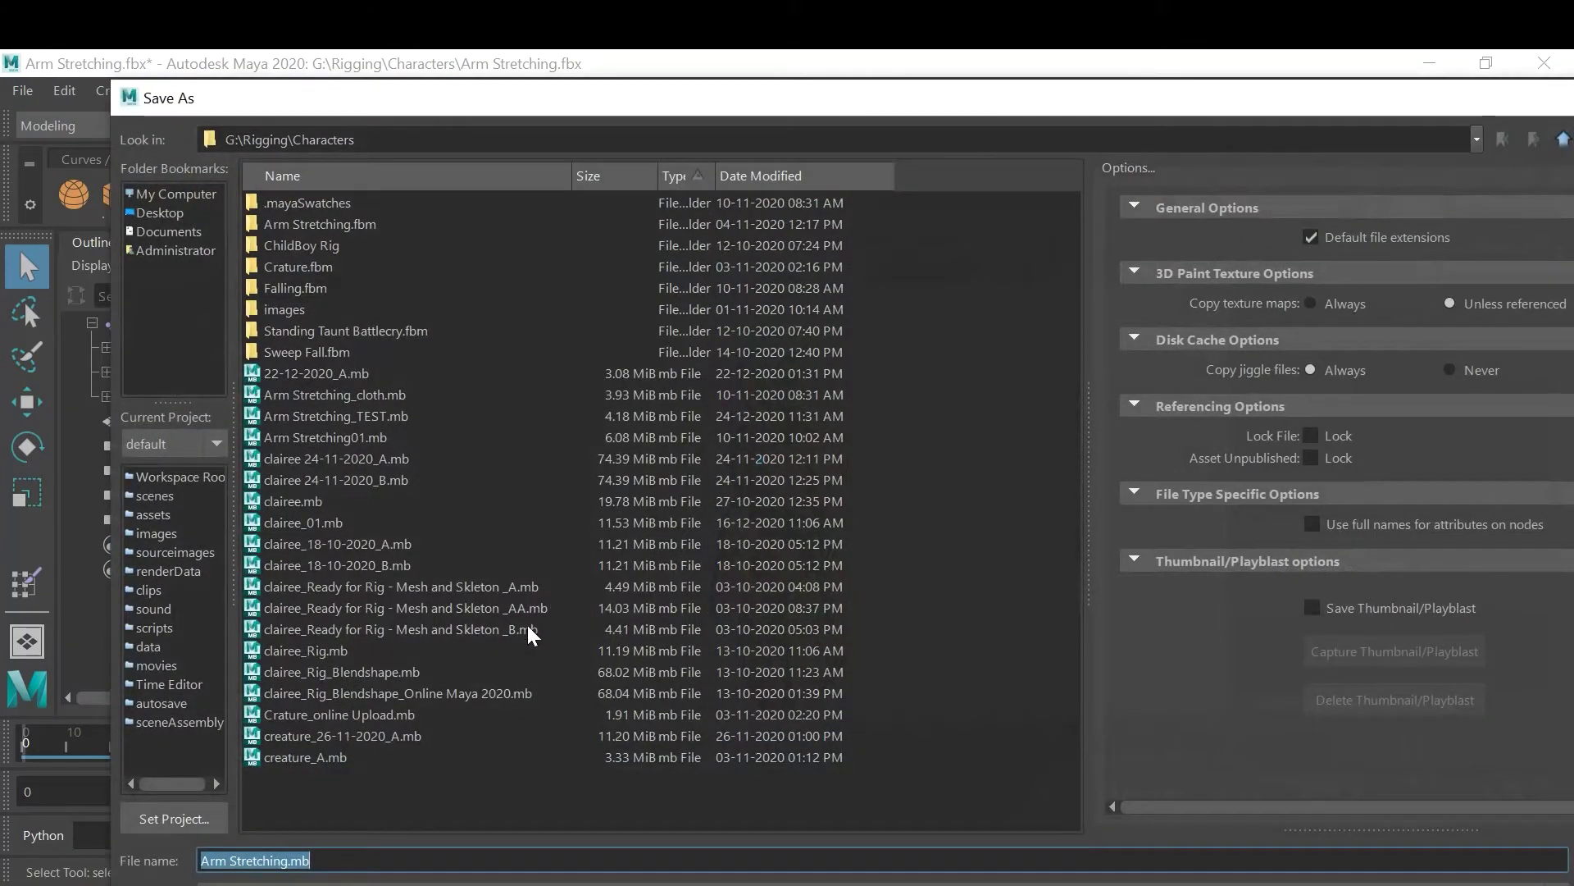
pyautogui.click(337, 863)
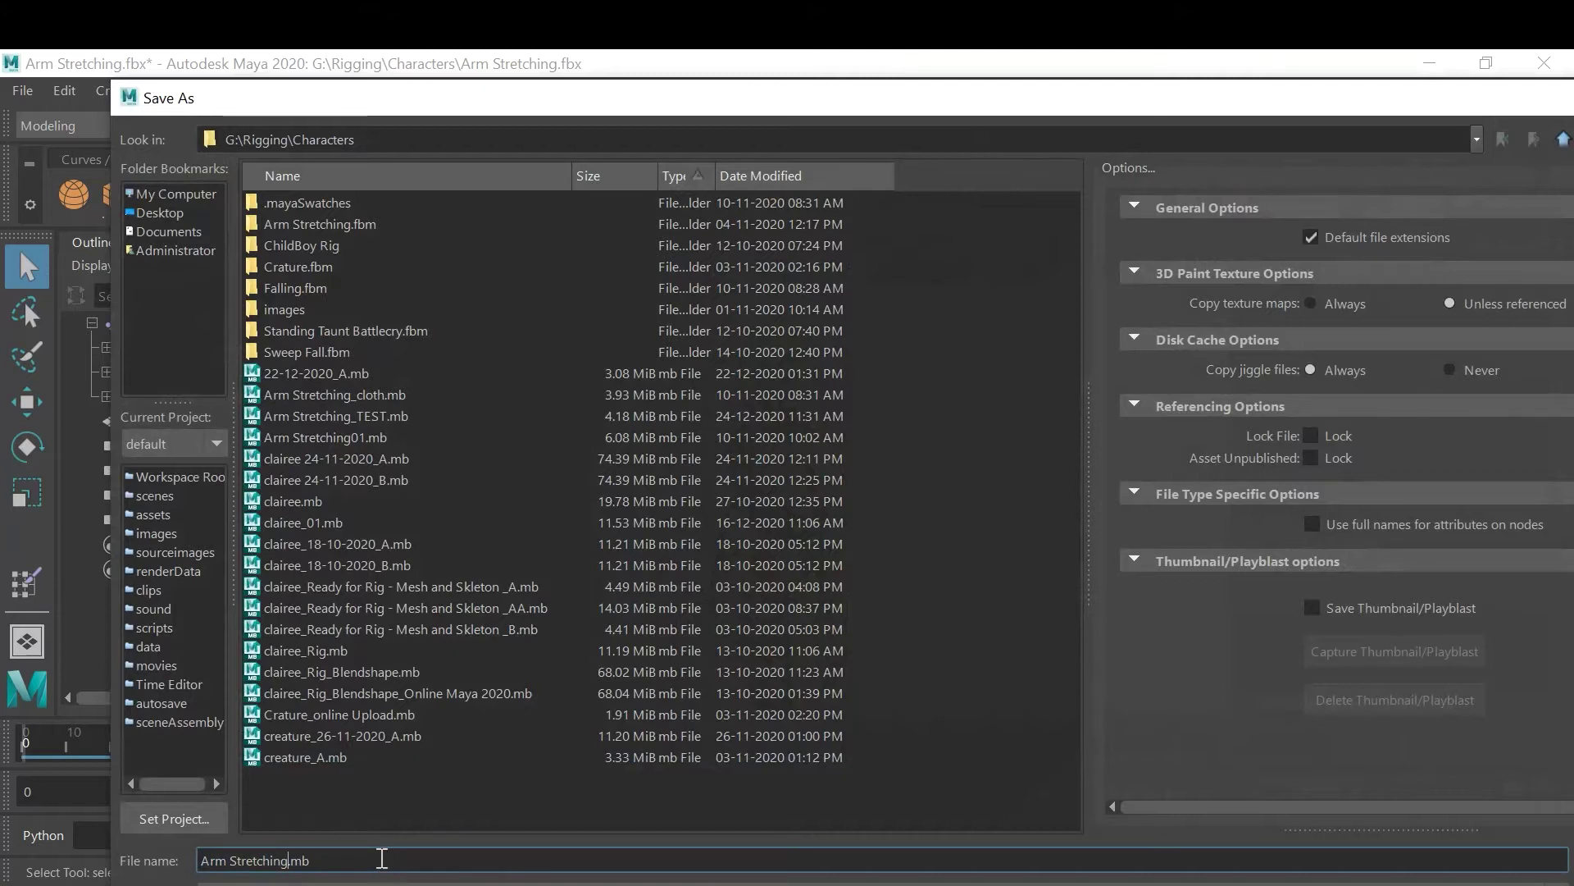
pyautogui.write('_Shader')
pyautogui.press('Return')
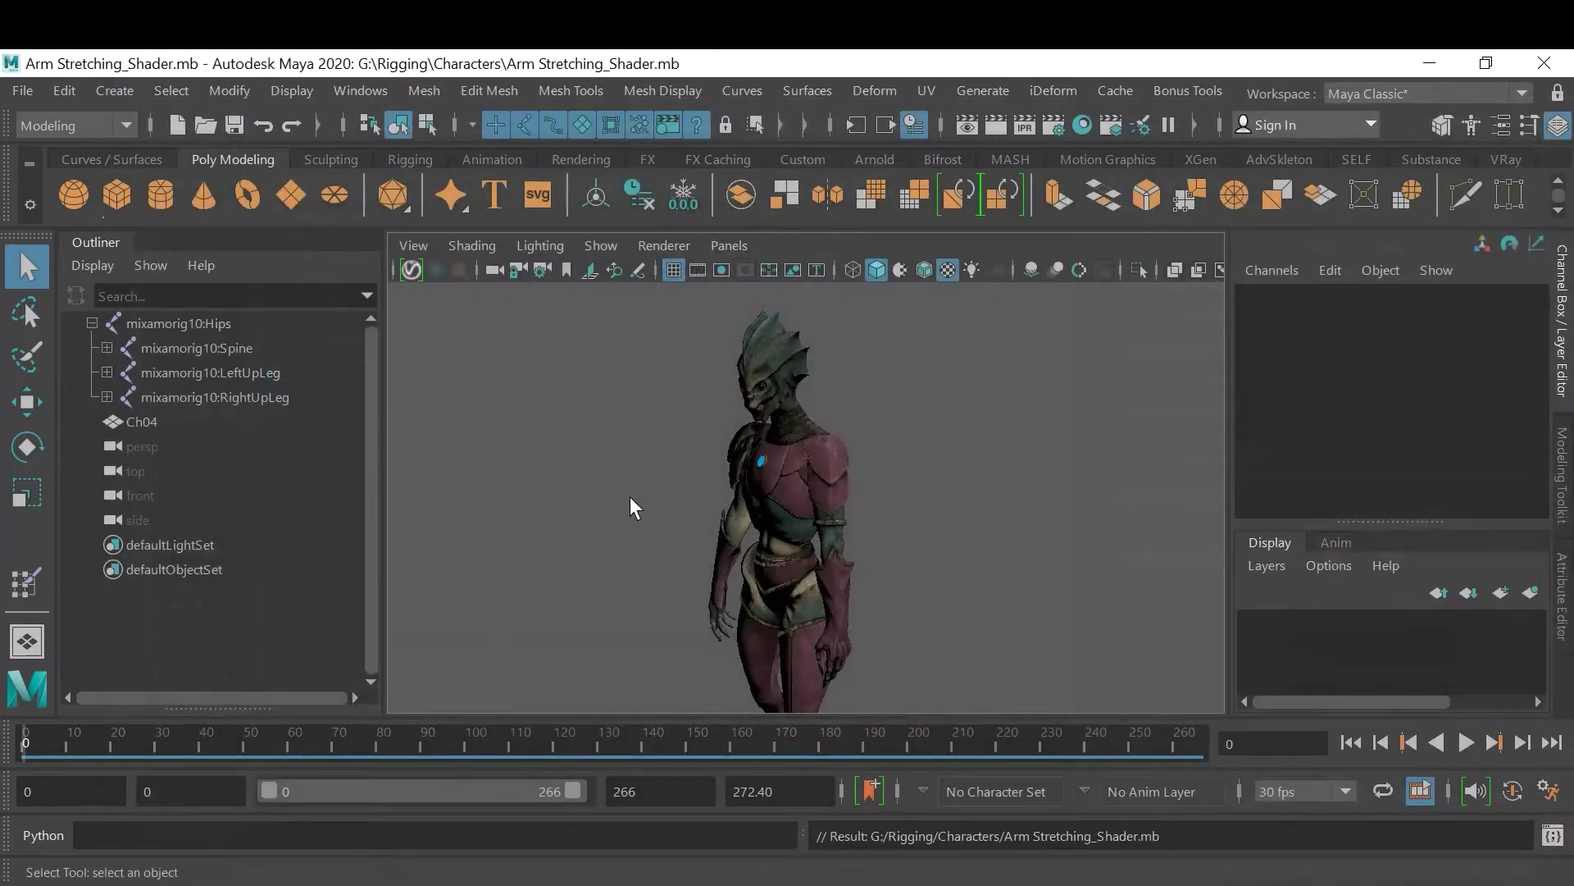
# Delete the Ch04 mesh and the whole mixamorig10:Hips joint hierarchy from the scene
pyautogui.click(139, 420)
pyautogui.keyDown('shift'); pyautogui.click(175, 326); pyautogui.keyUp('shift')
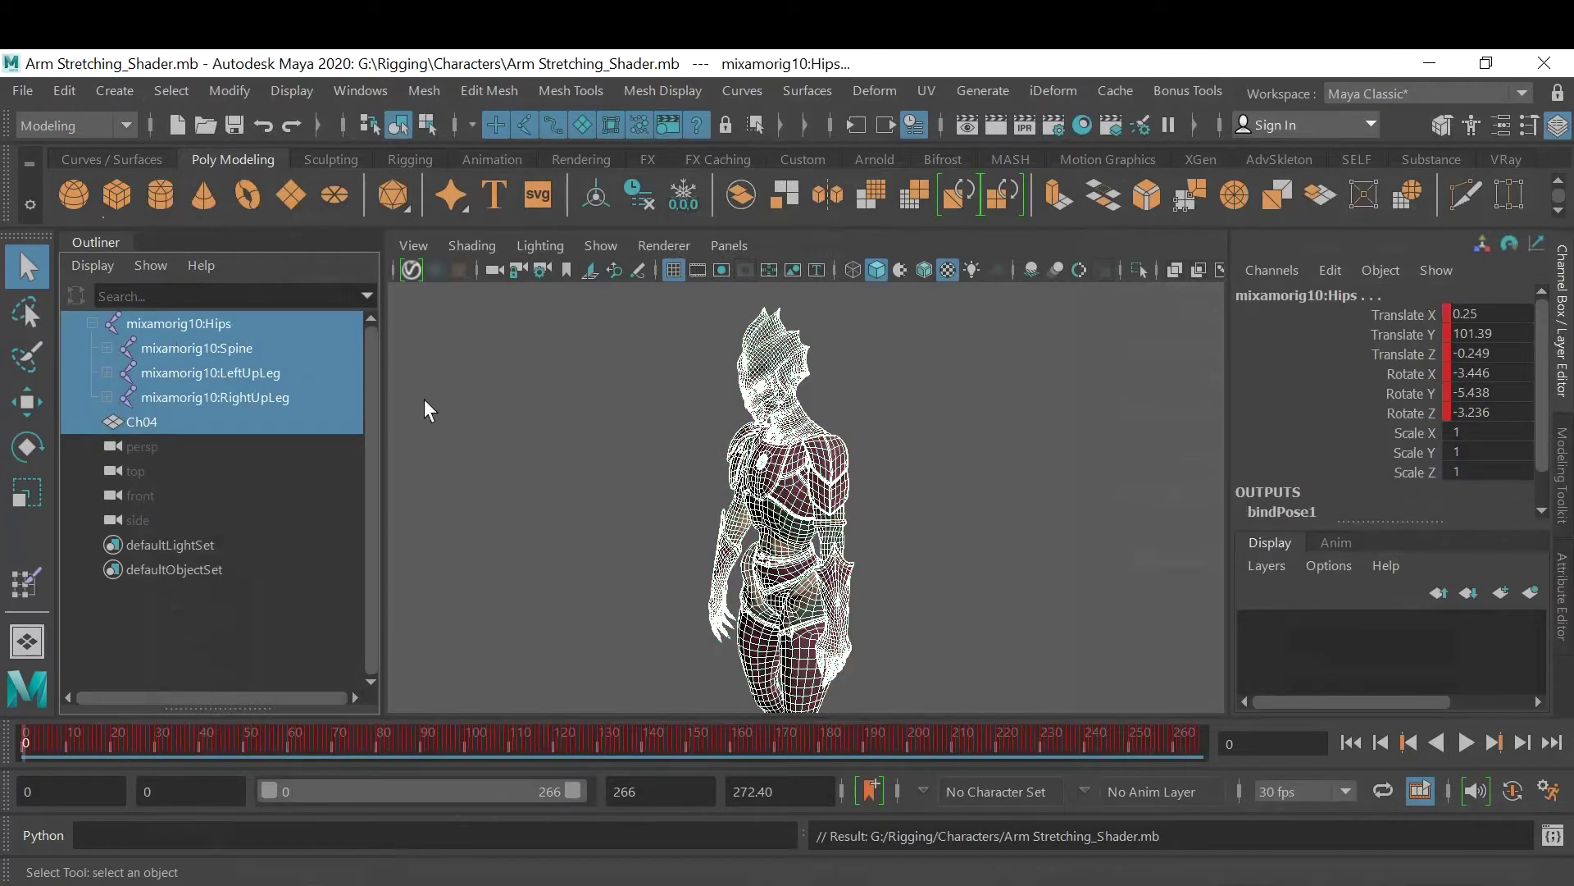
pyautogui.press('Delete')
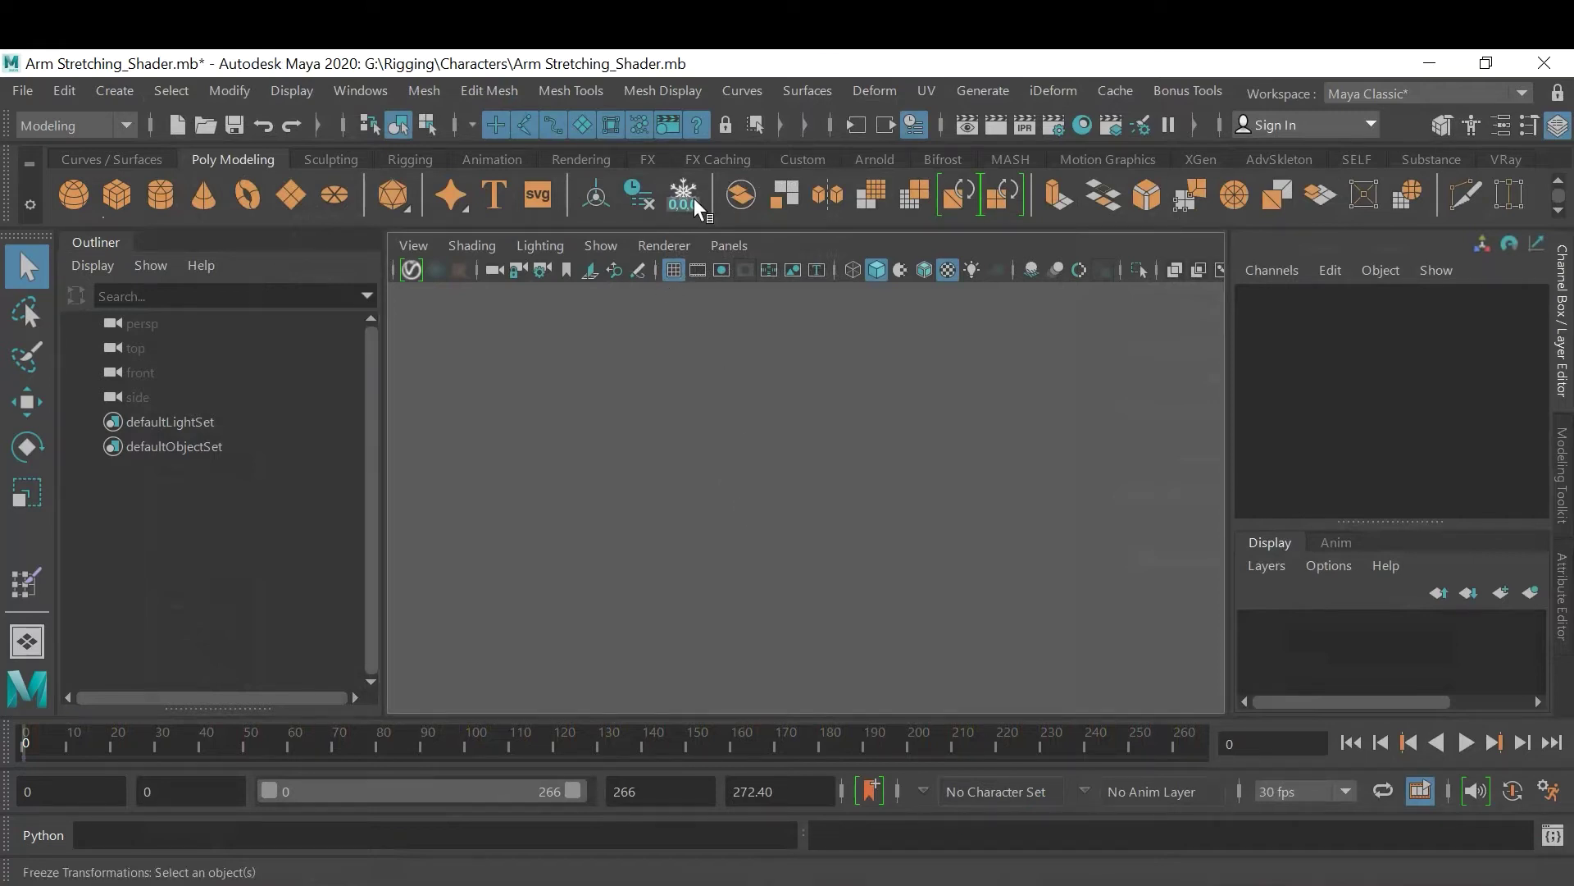
# Check in the Hypershade which materials remain in the emptied scene, and close it
pyautogui.click(1081, 126)
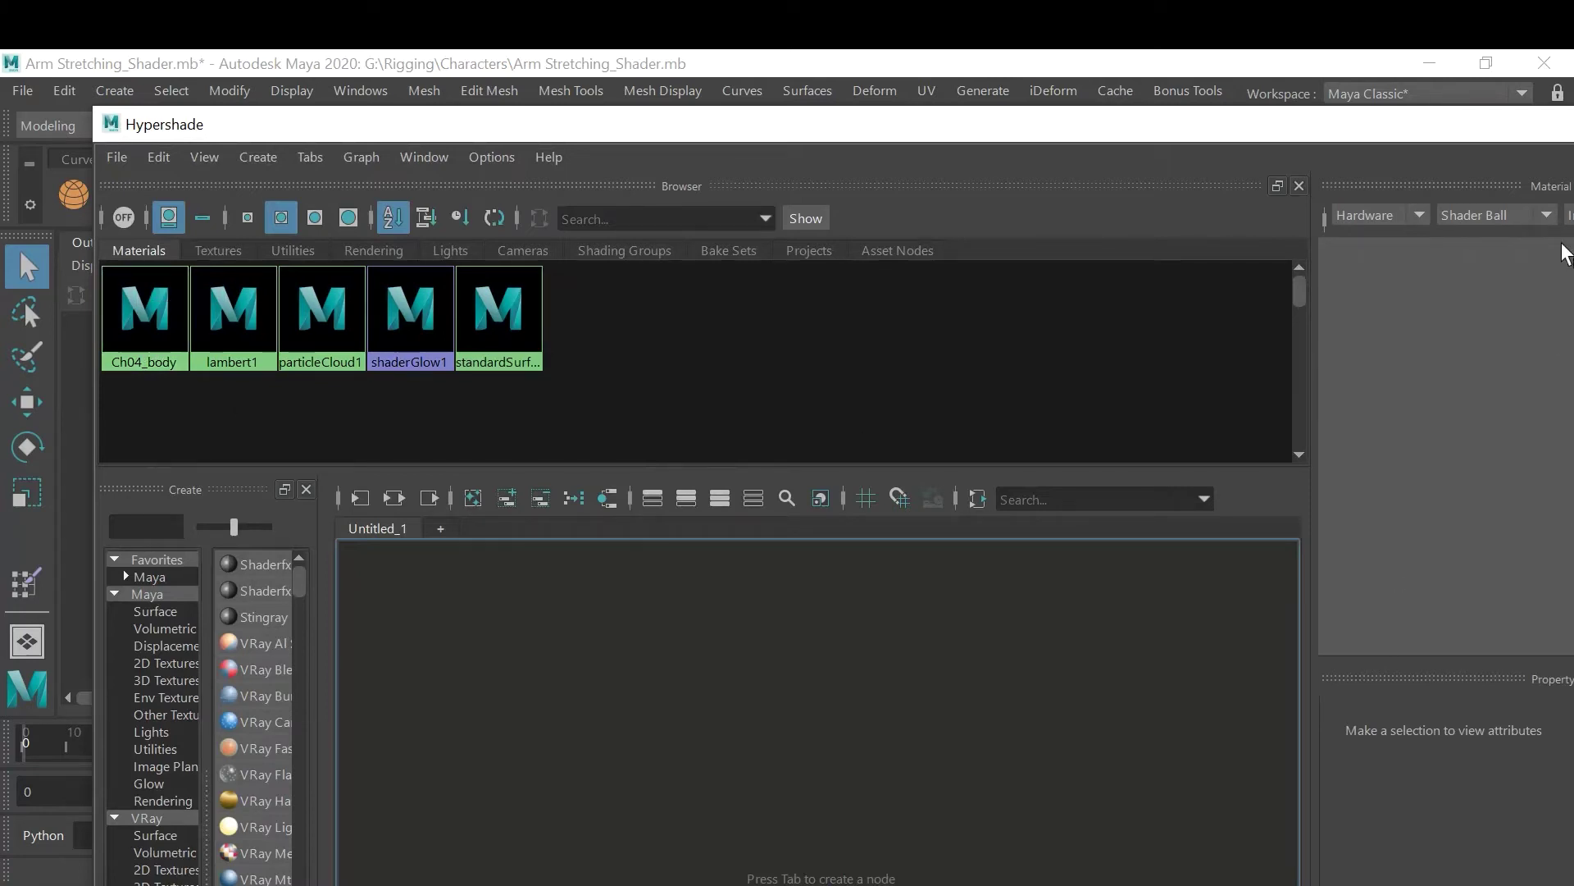
pyautogui.moveTo(1450, 135); pyautogui.dragTo(1319, 154)
pyautogui.click(1396, 145)
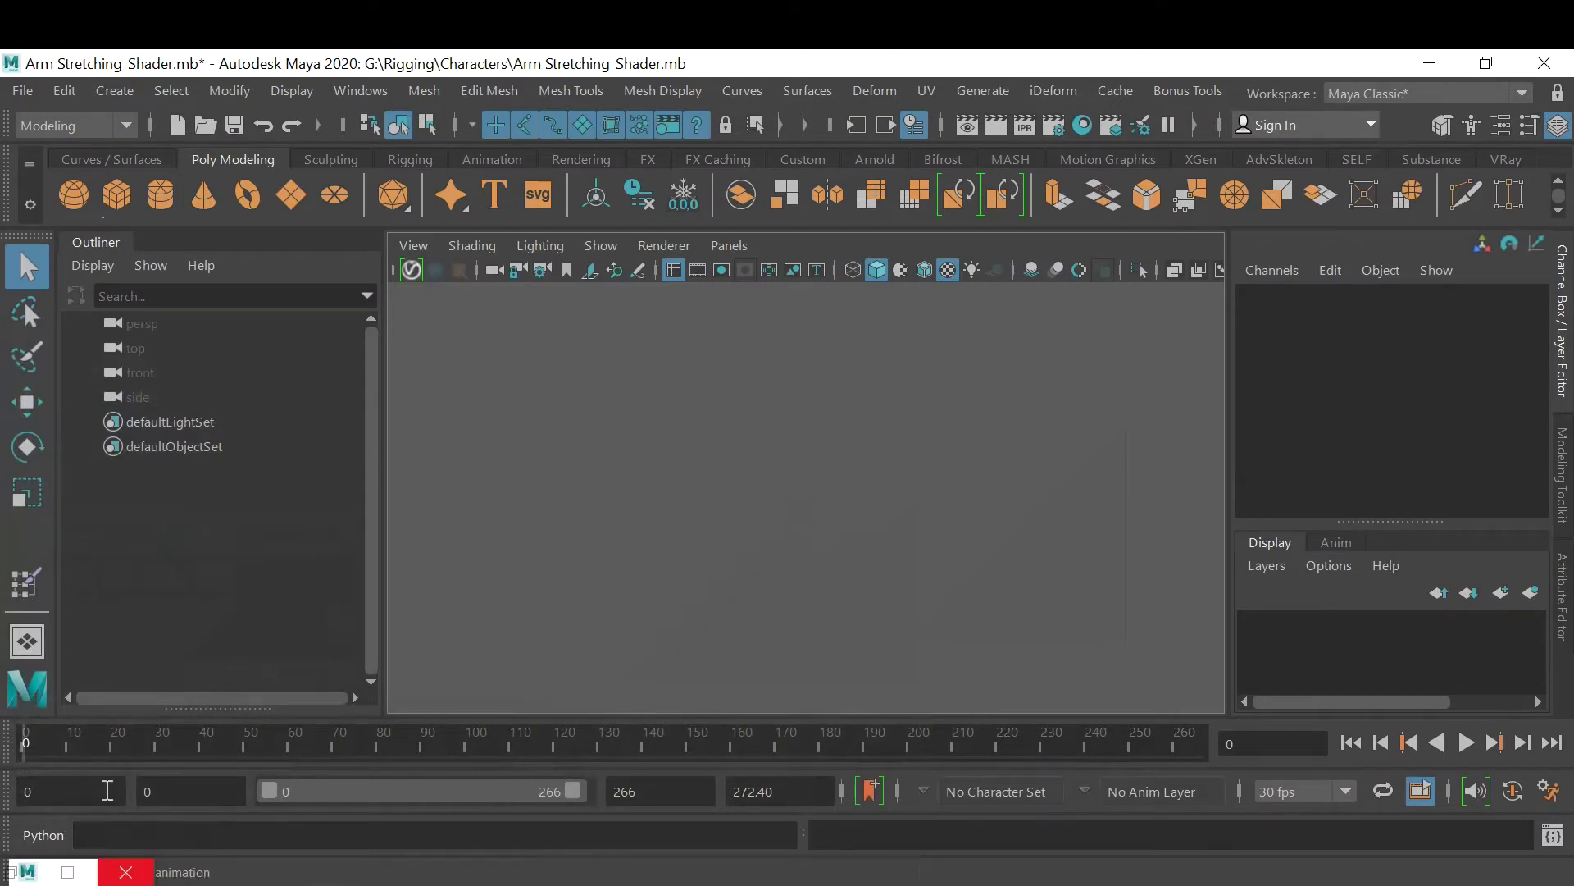
pyautogui.click(126, 872)
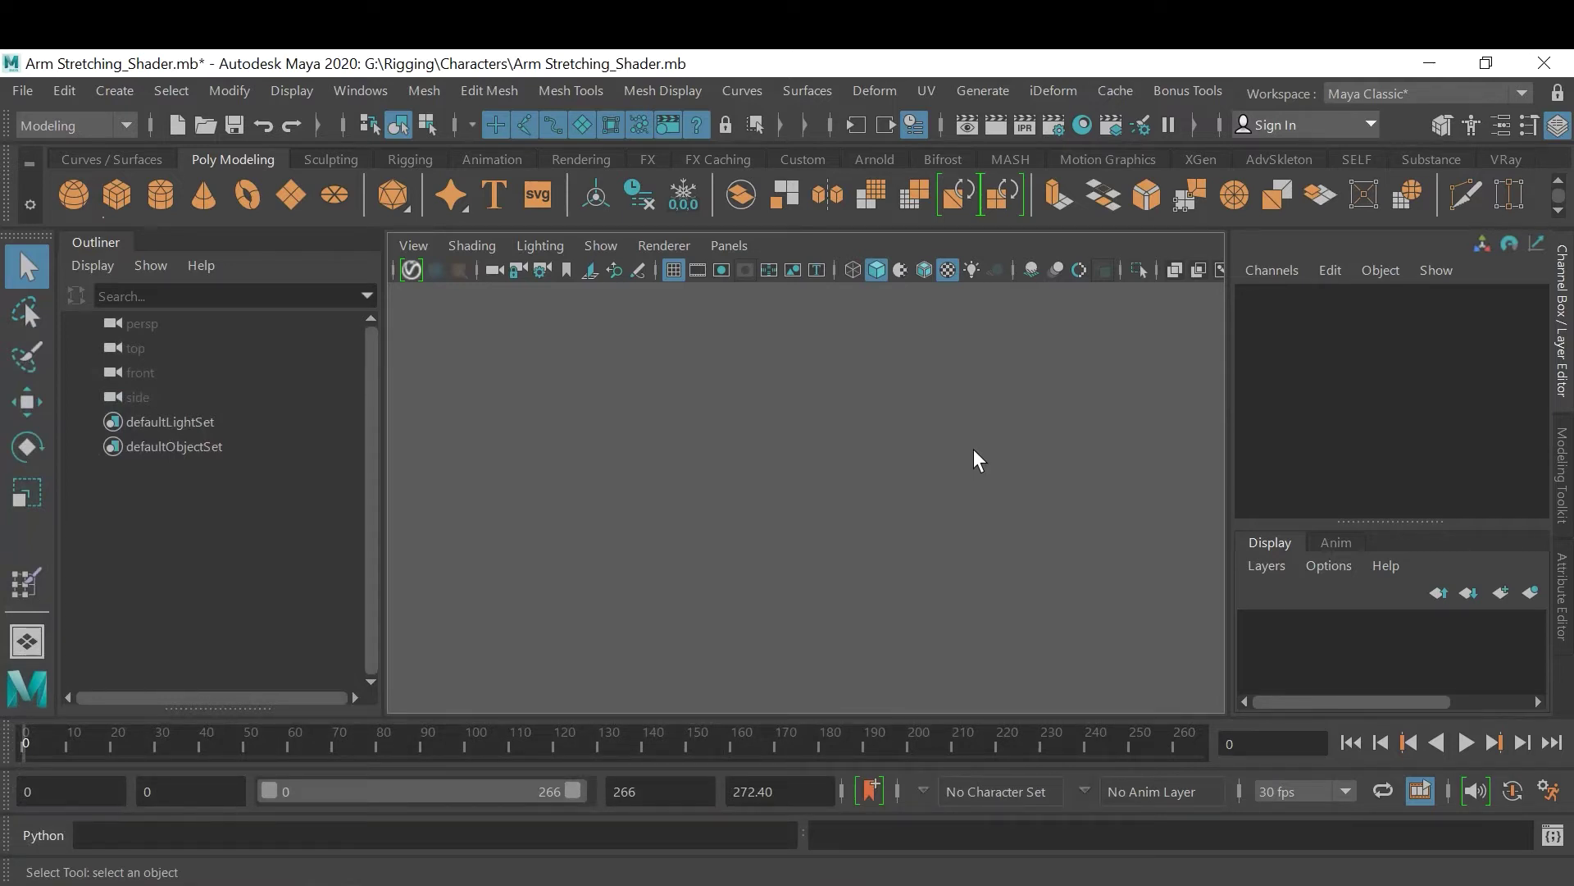
# Create a new scene, saving the changes to Arm Stretching_Shader.mb
pyautogui.click(16, 89)
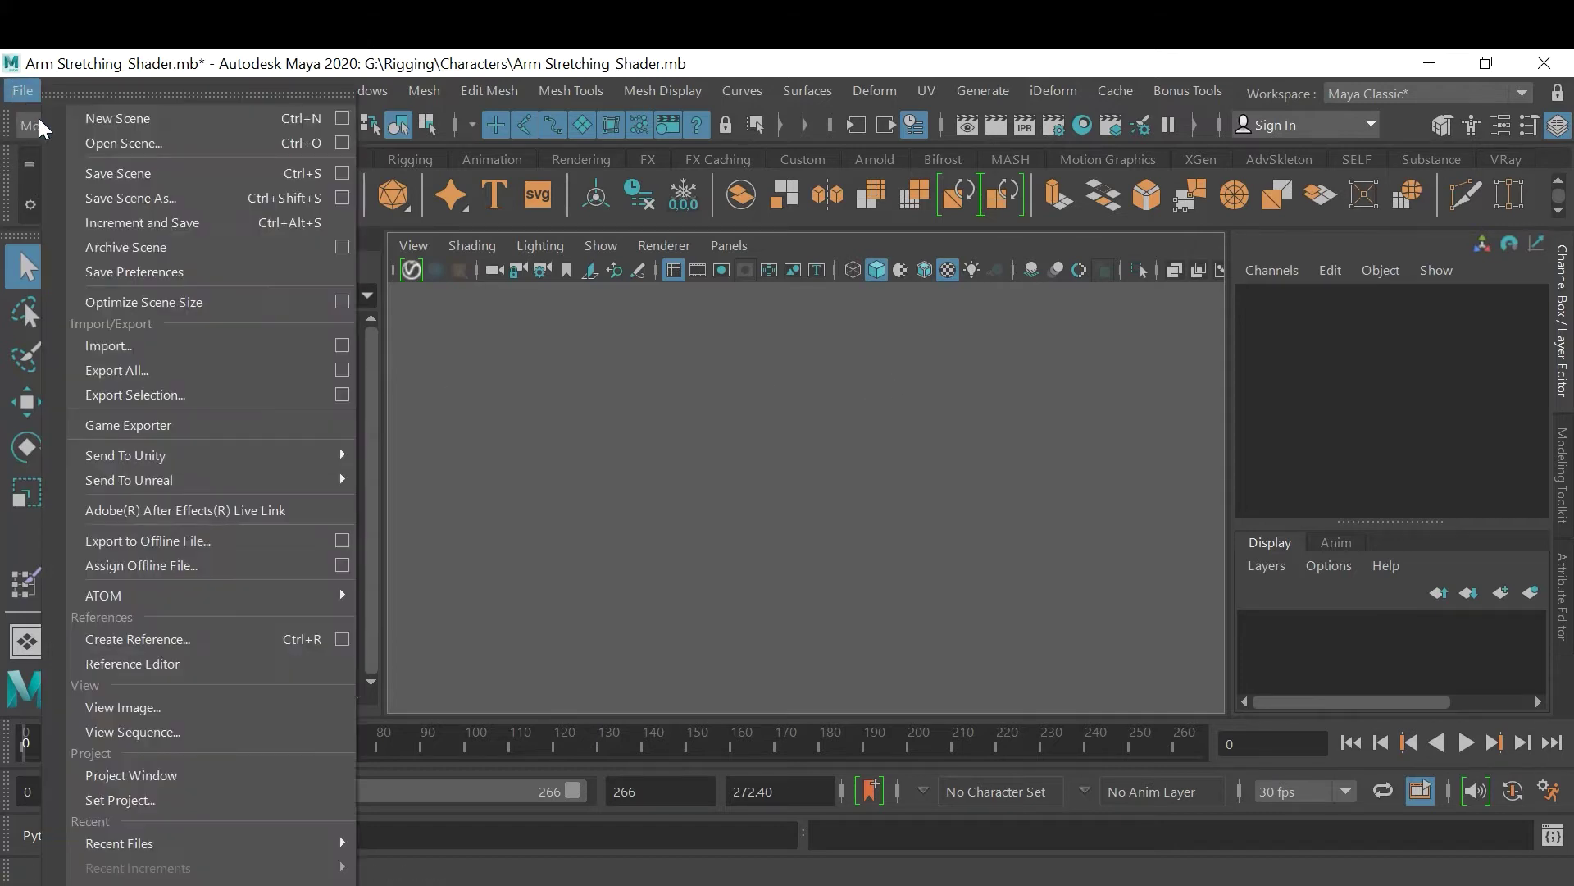
pyautogui.click(107, 118)
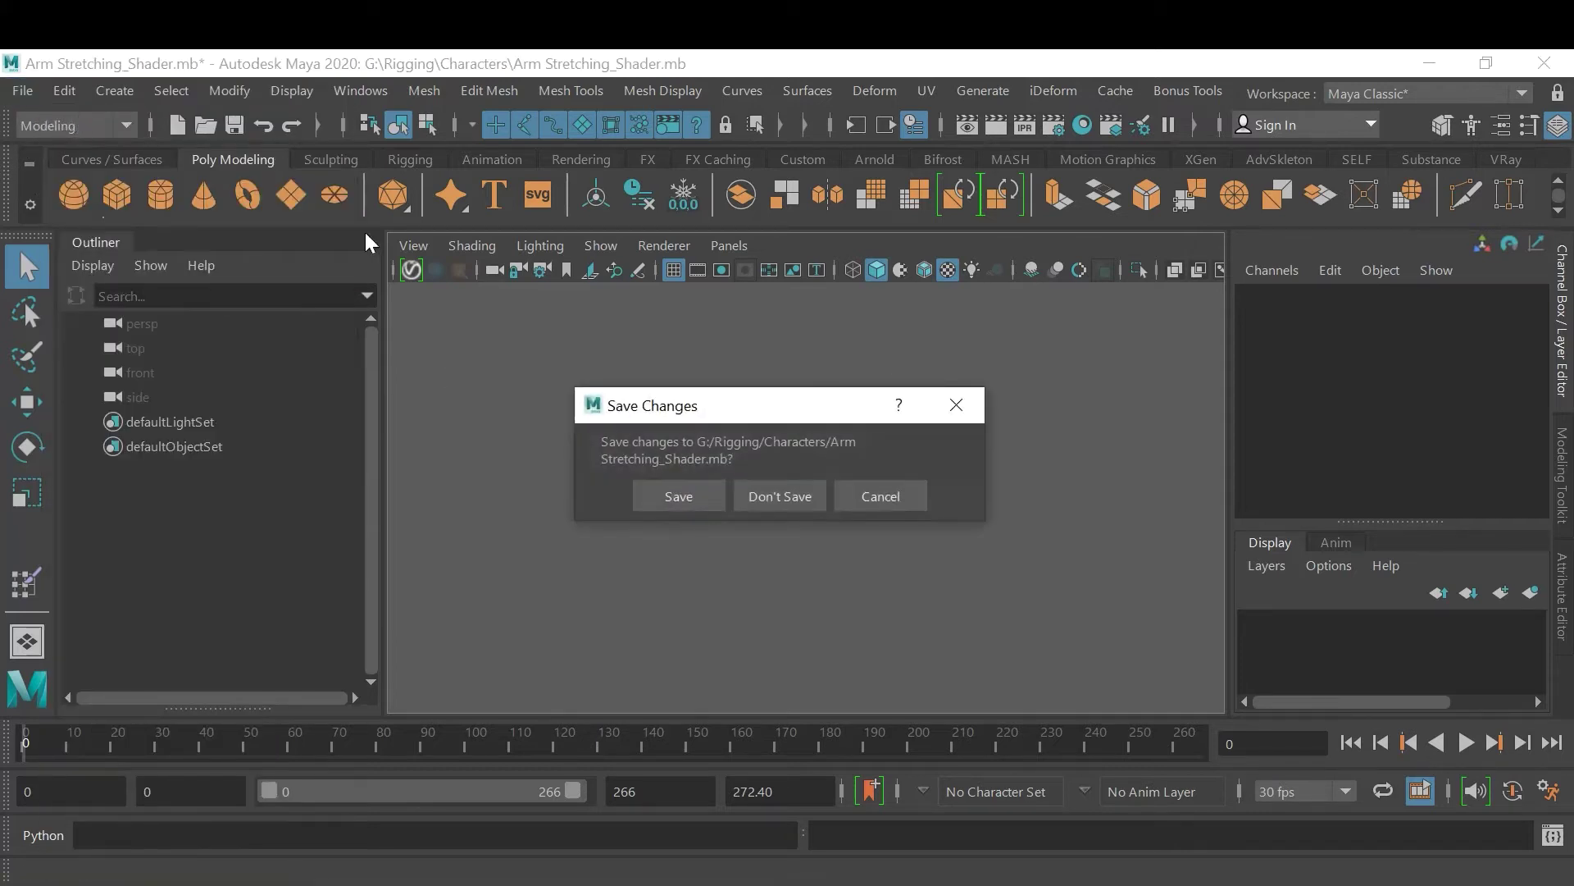
pyautogui.click(677, 496)
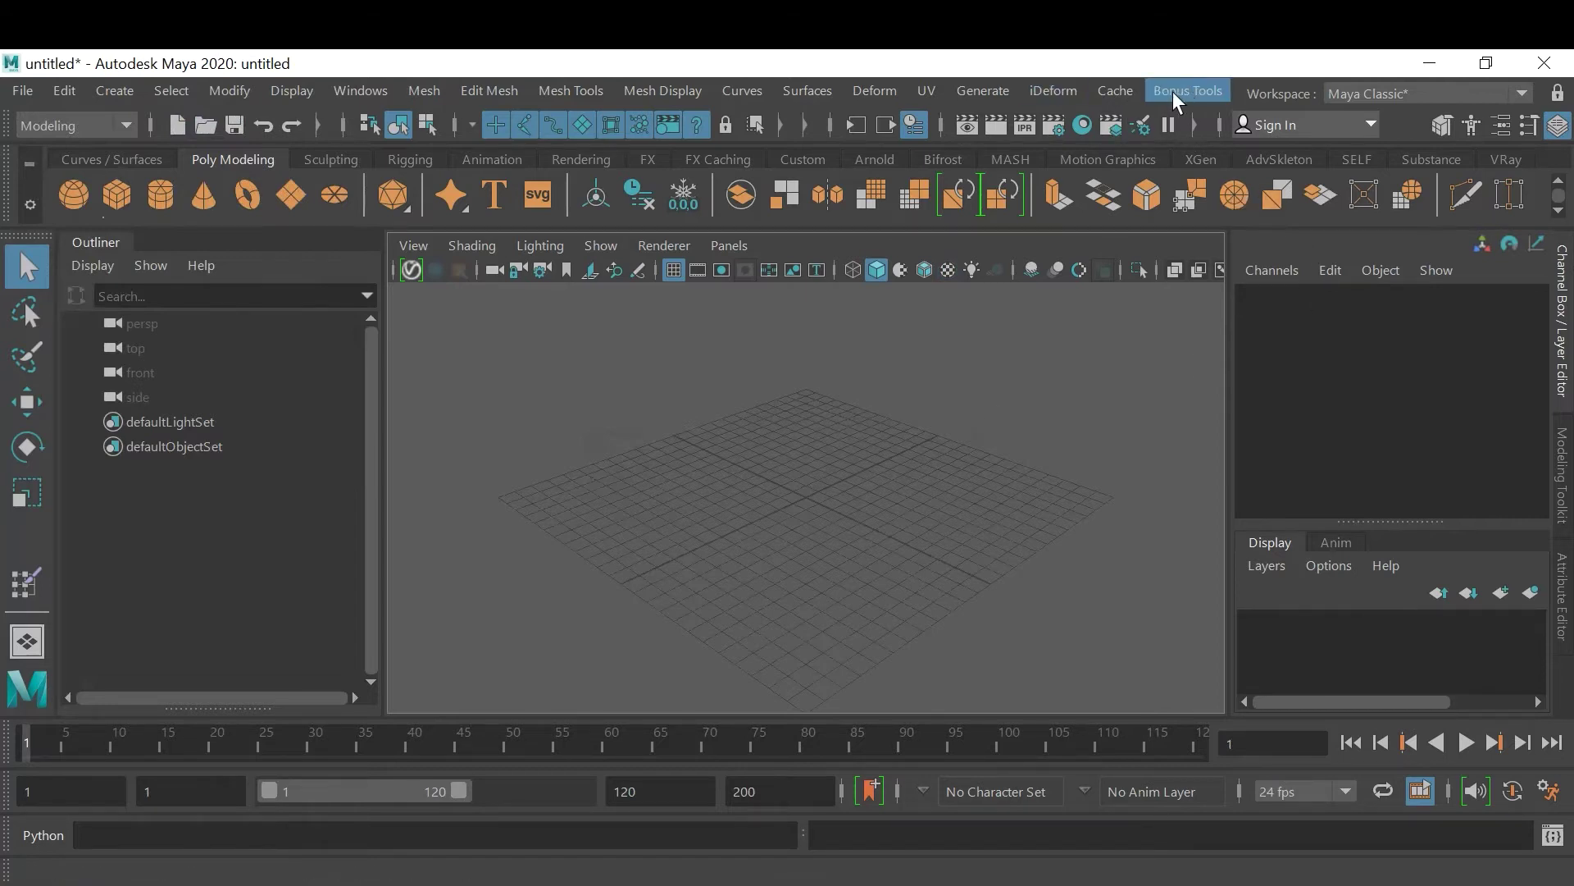
# Import the Alembic cache Arm Strecthing_A.abc from G:\Rigging\Characters into the empty scene
pyautogui.click(1134, 90)
pyautogui.moveTo(1167, 130)
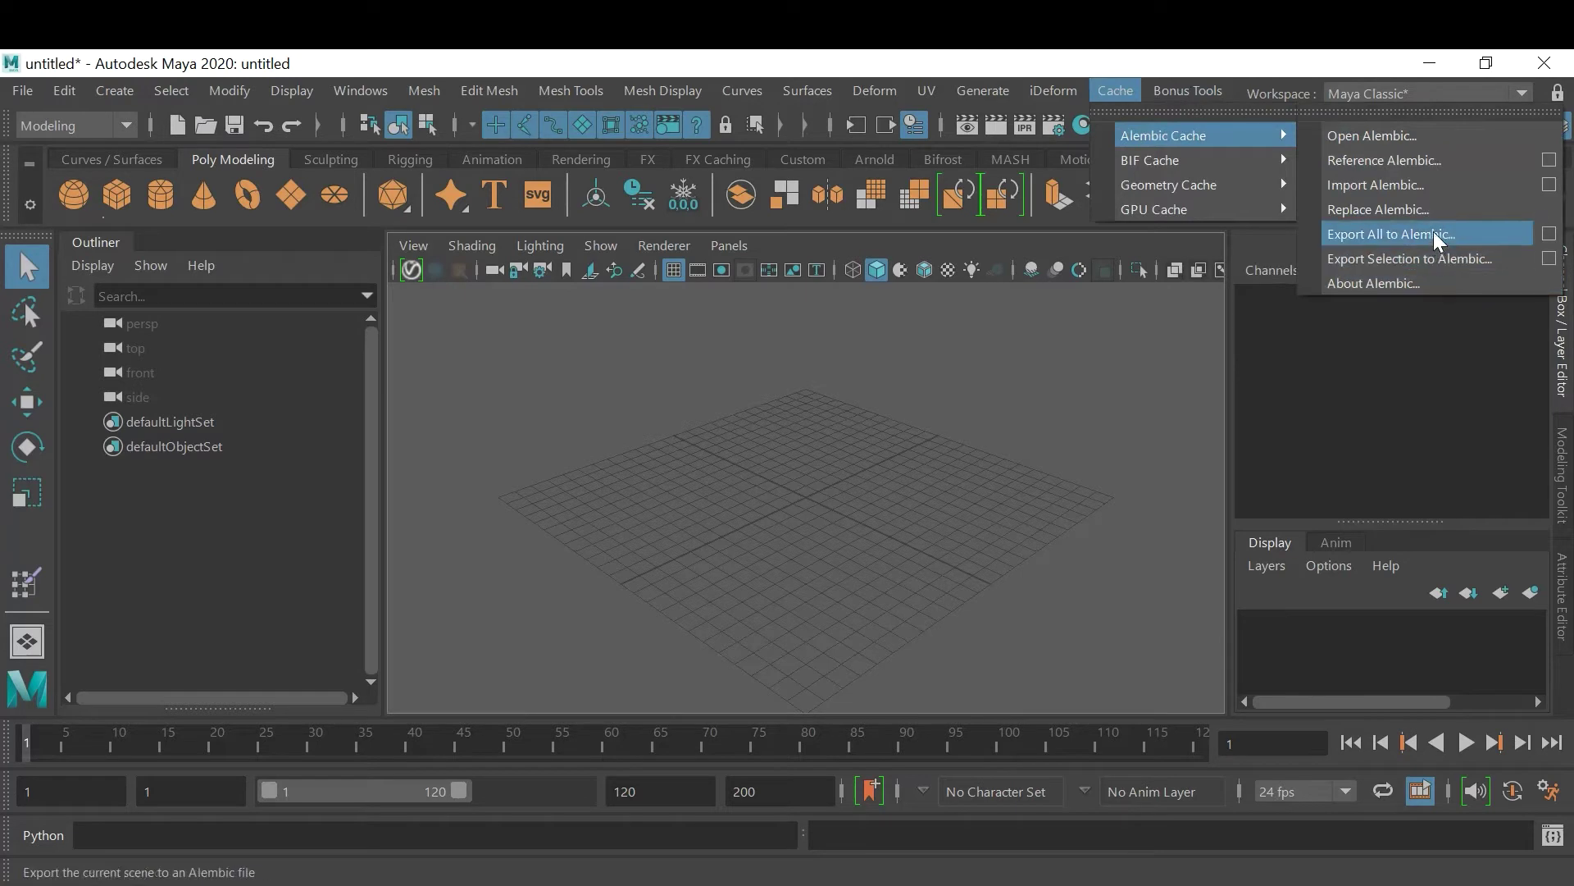
pyautogui.click(1420, 183)
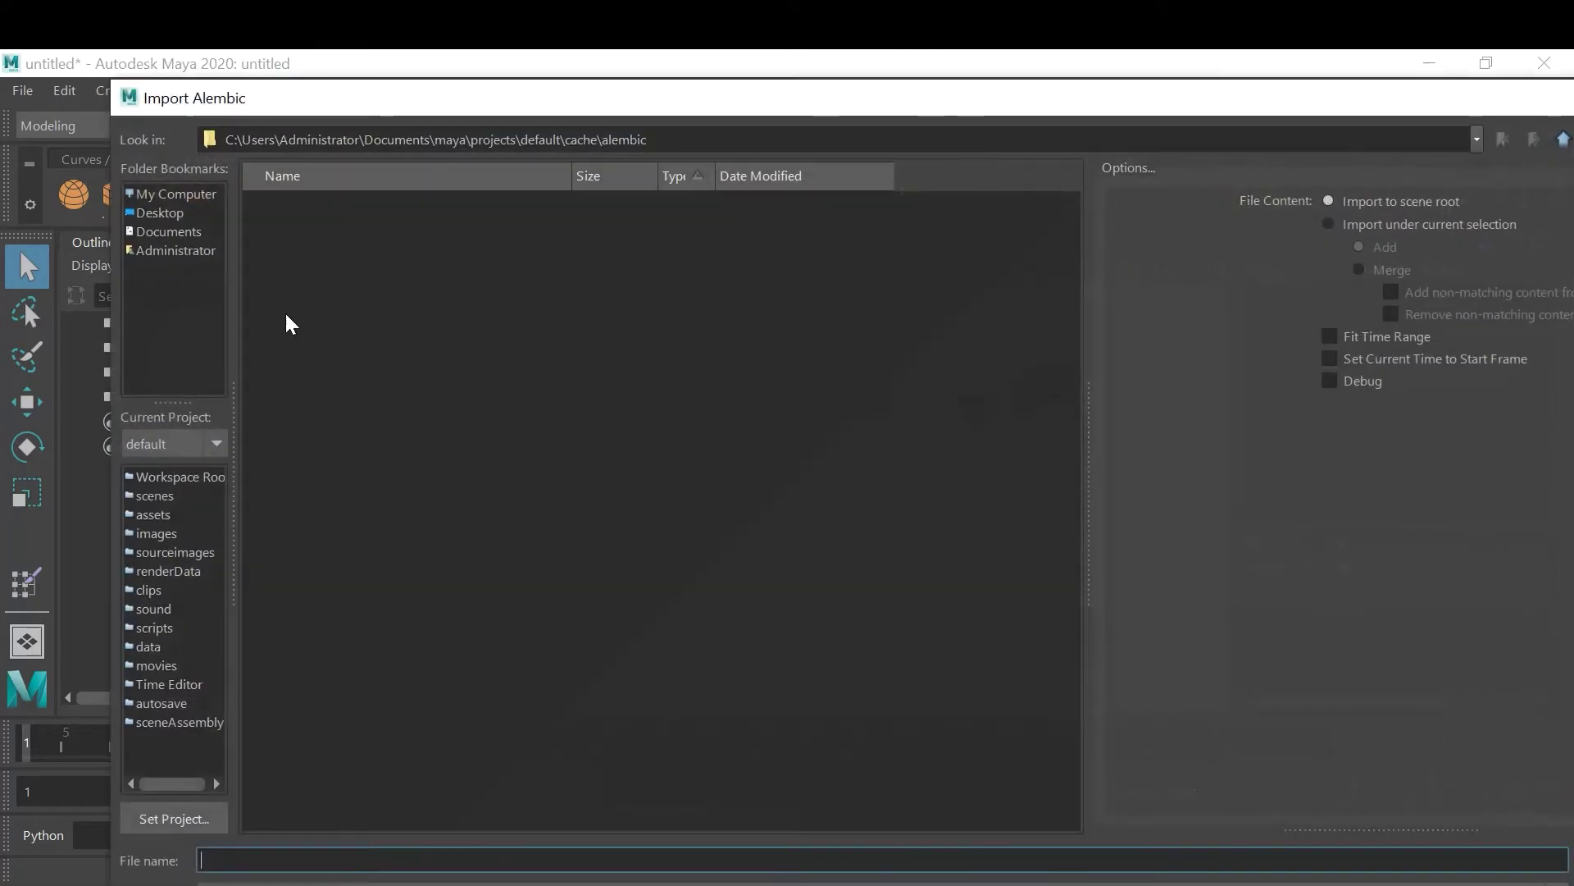
pyautogui.click(180, 195)
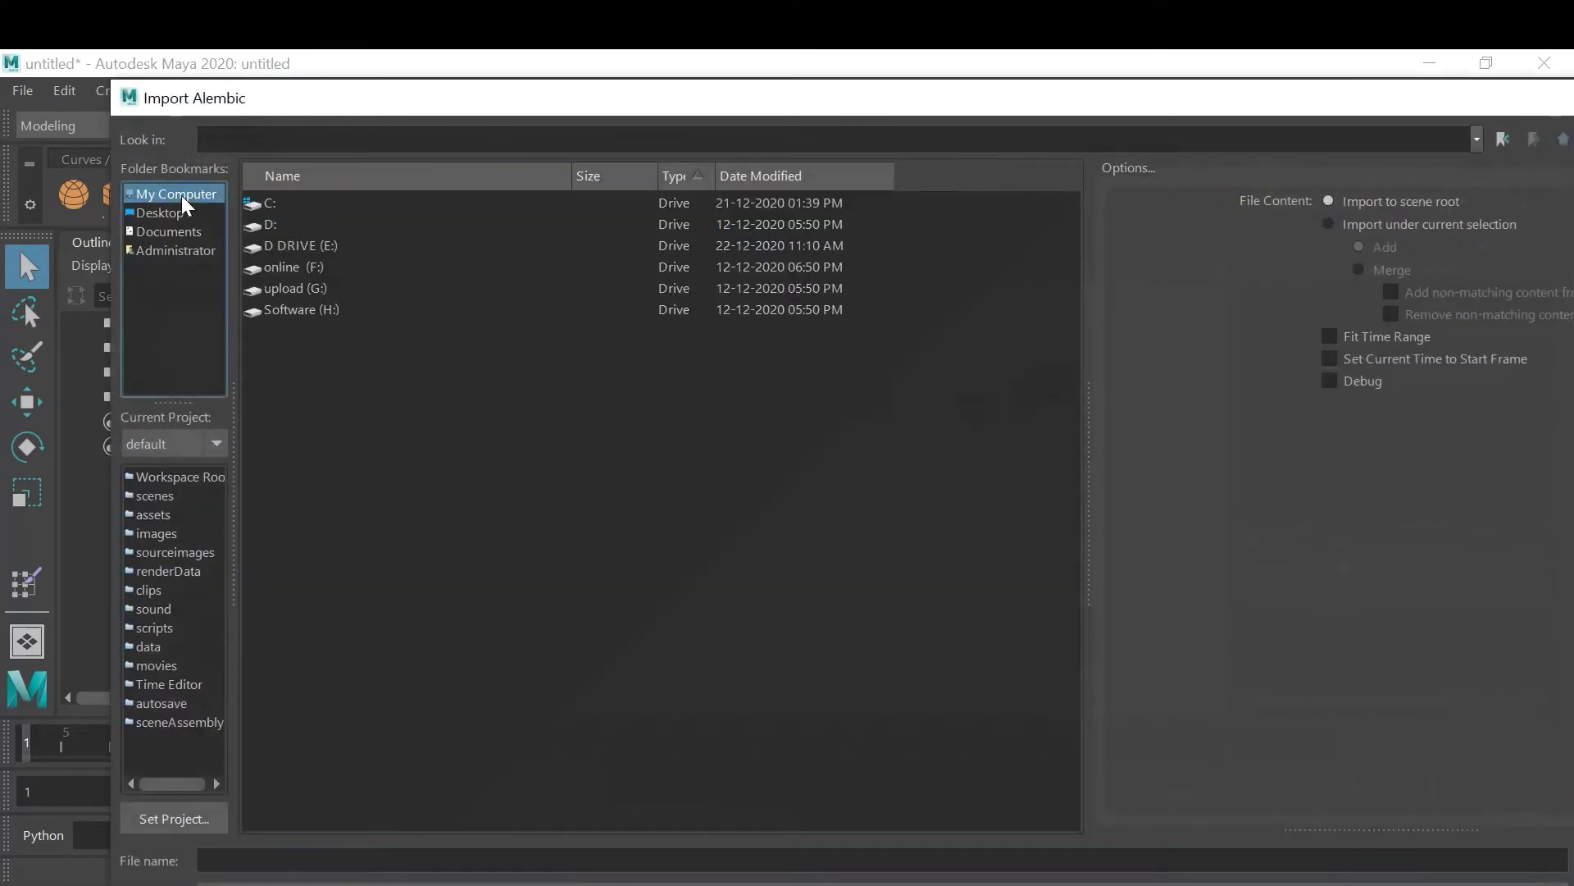
pyautogui.doubleClick(281, 292)
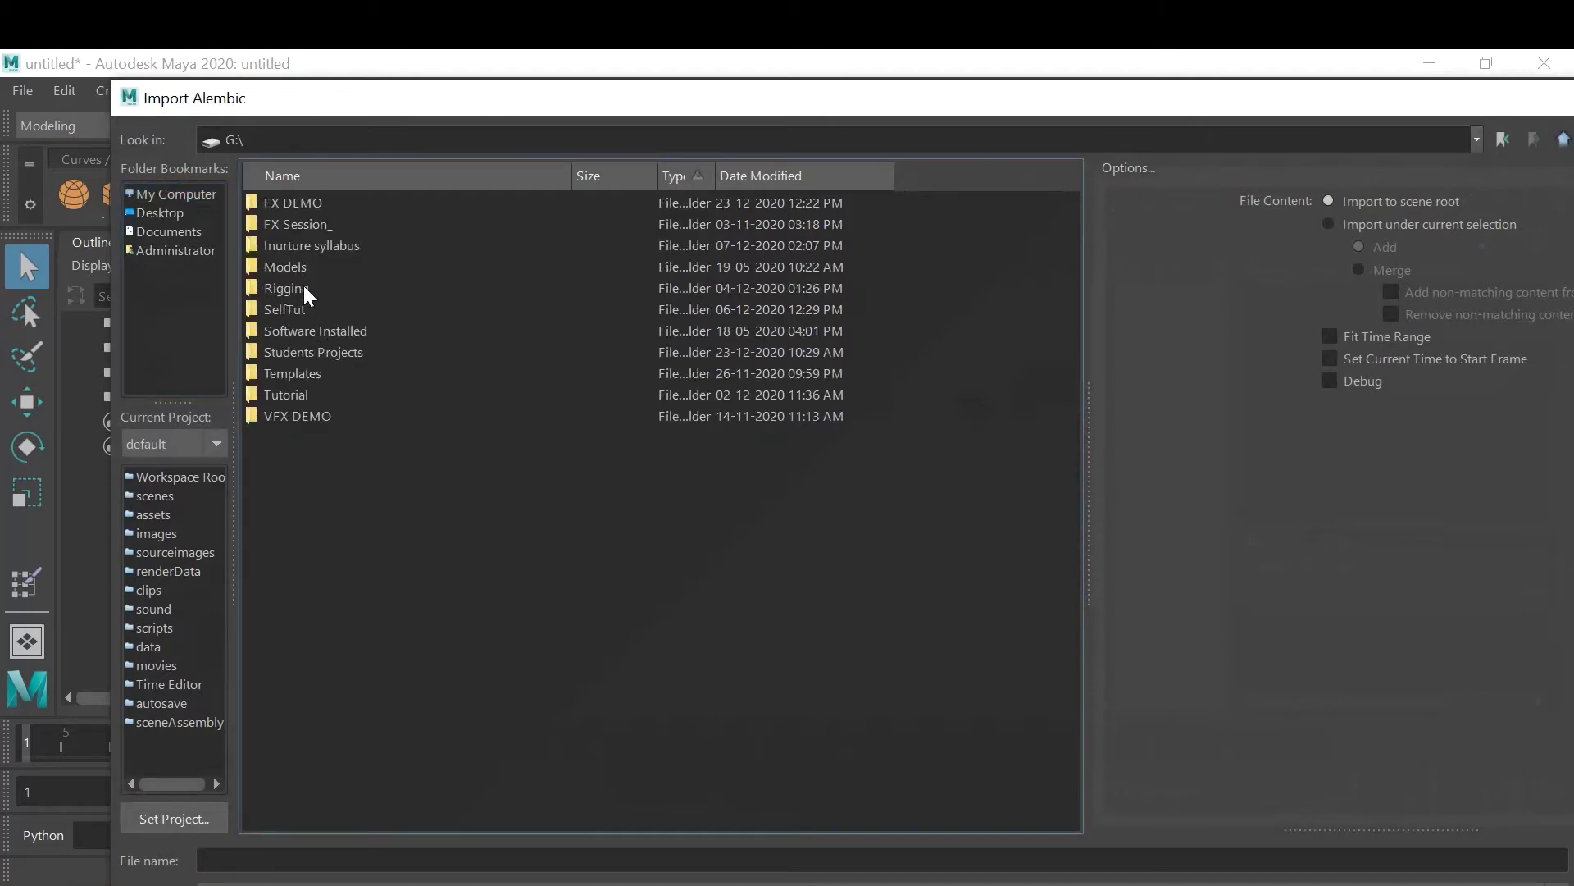
pyautogui.doubleClick(302, 289)
pyautogui.doubleClick(301, 288)
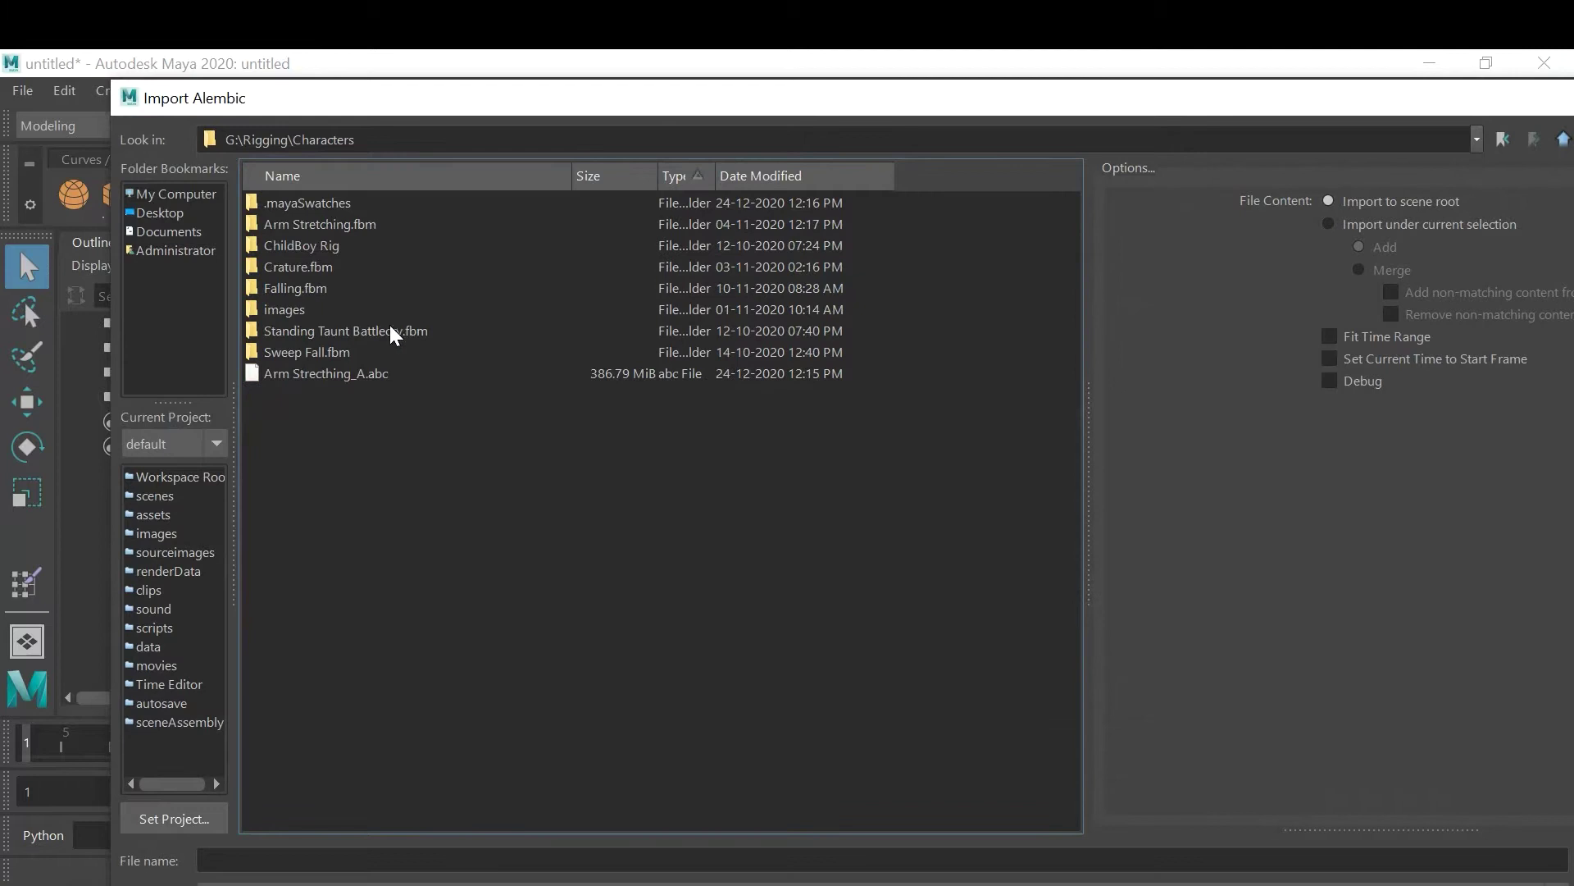
pyautogui.click(331, 376)
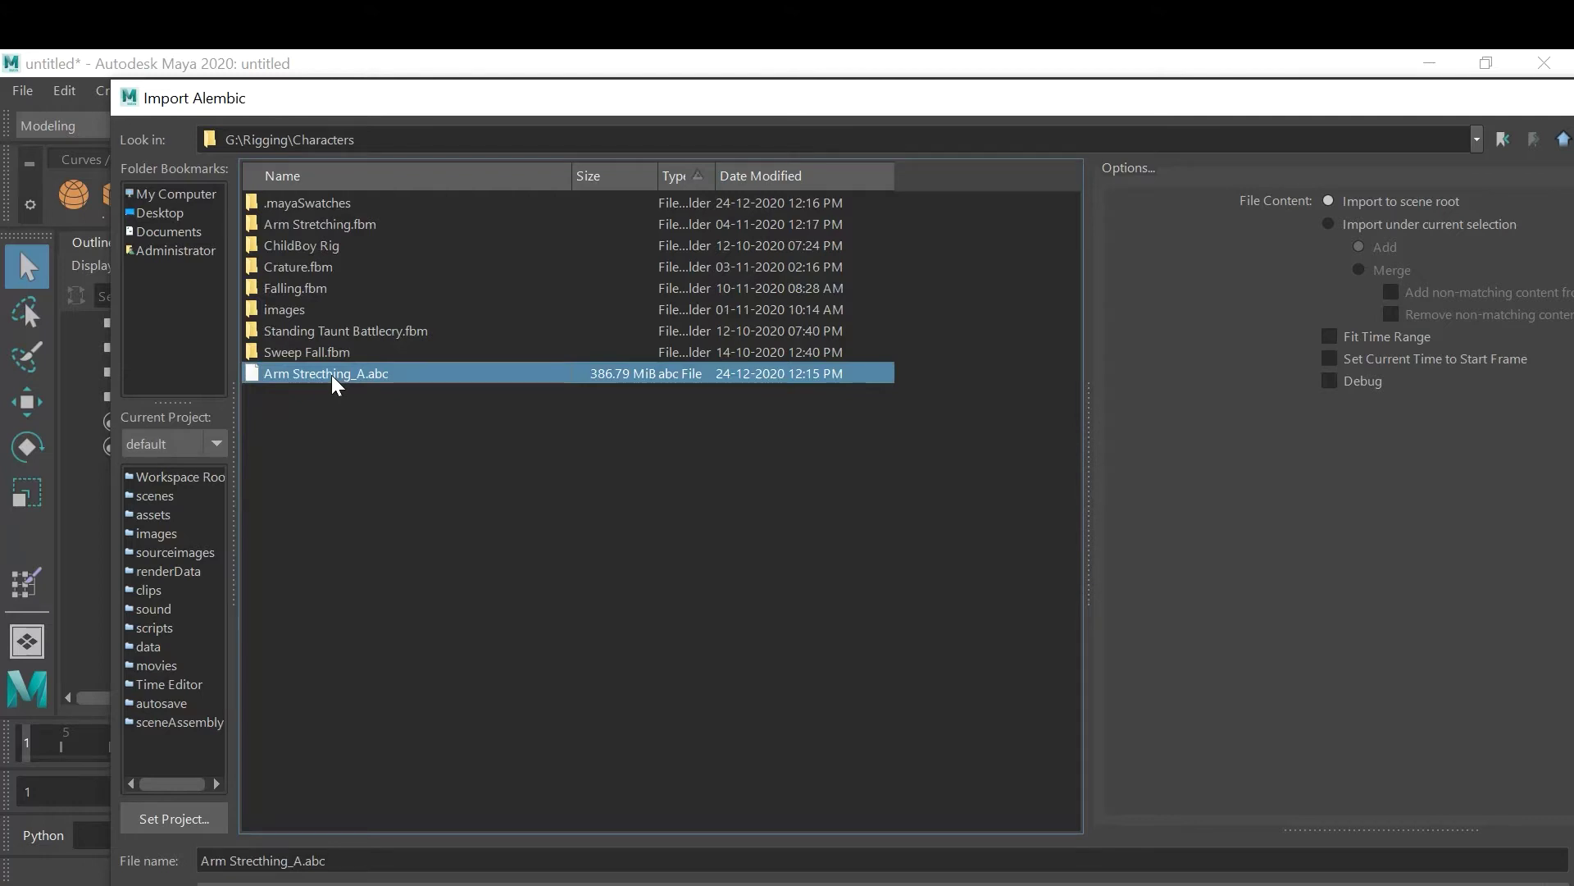
pyautogui.doubleClick(332, 376)
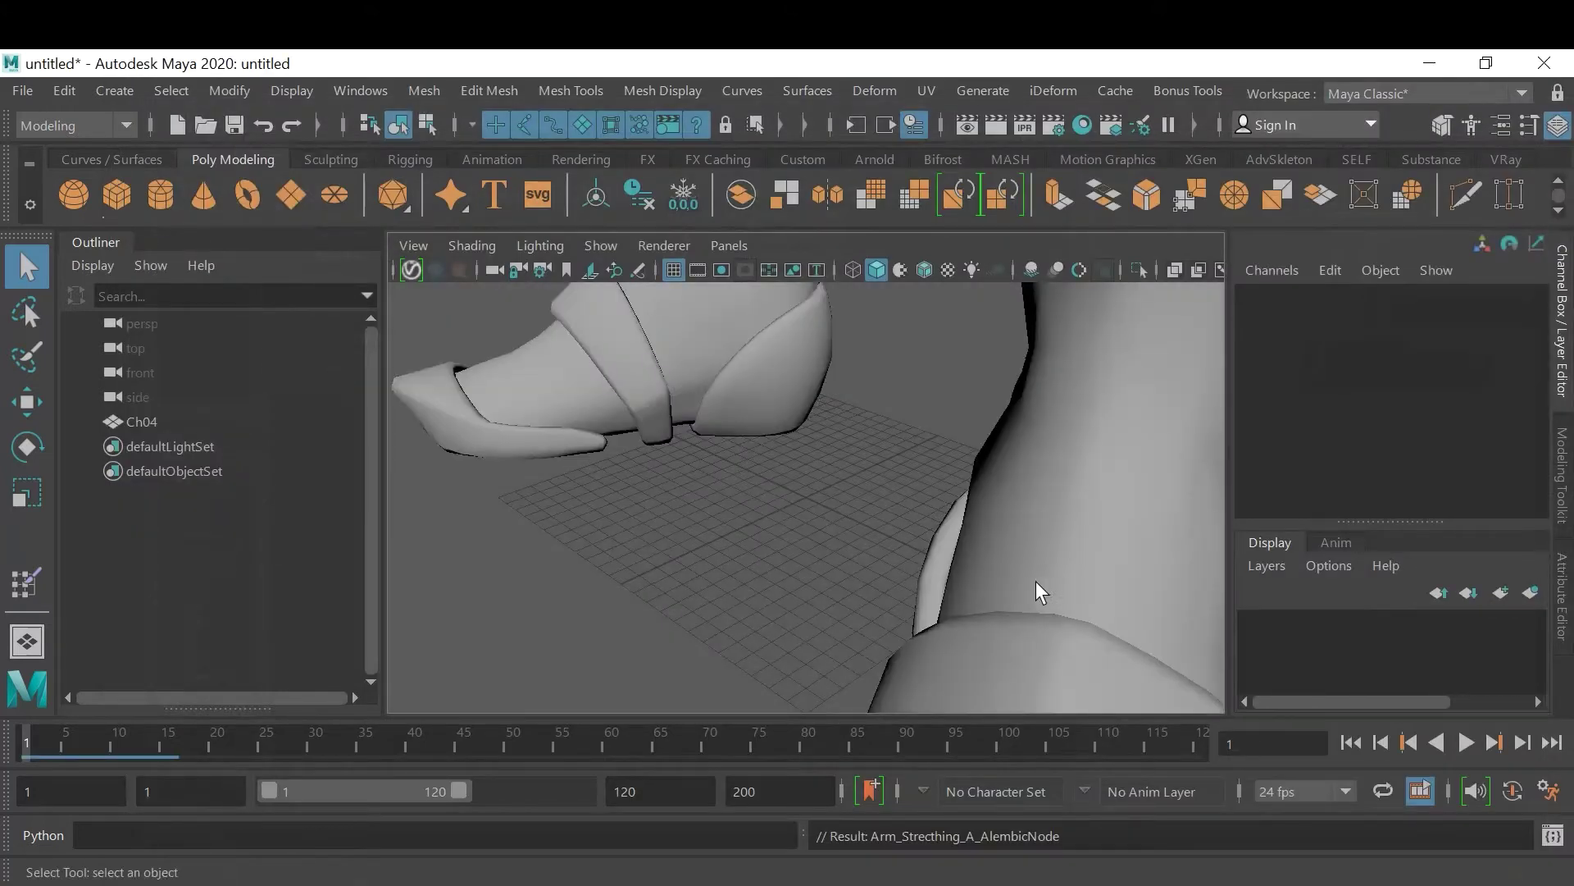
# Inspect the whole imported Ch04 character with textured display turned on
pyautogui.scroll(-15, 1033, 579)
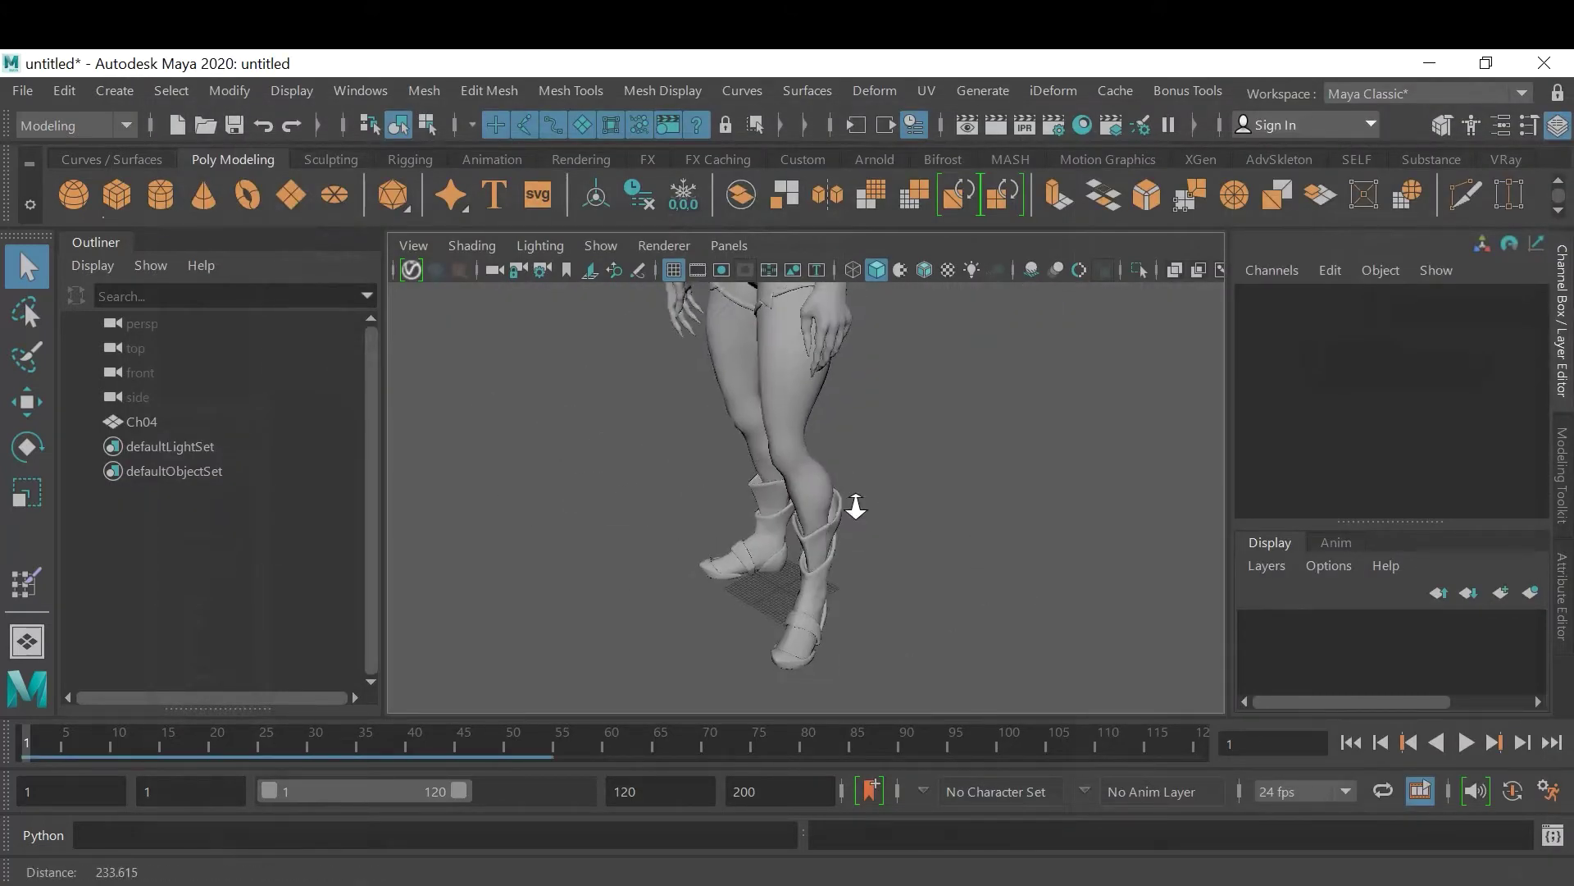
pyautogui.keyDown('alt'); pyautogui.moveTo(861, 517); pyautogui.dragTo(764, 530, button='middle'); pyautogui.keyUp('alt')
pyautogui.keyDown('alt'); pyautogui.moveTo(765, 530); pyautogui.dragTo(790, 499); pyautogui.keyUp('alt')
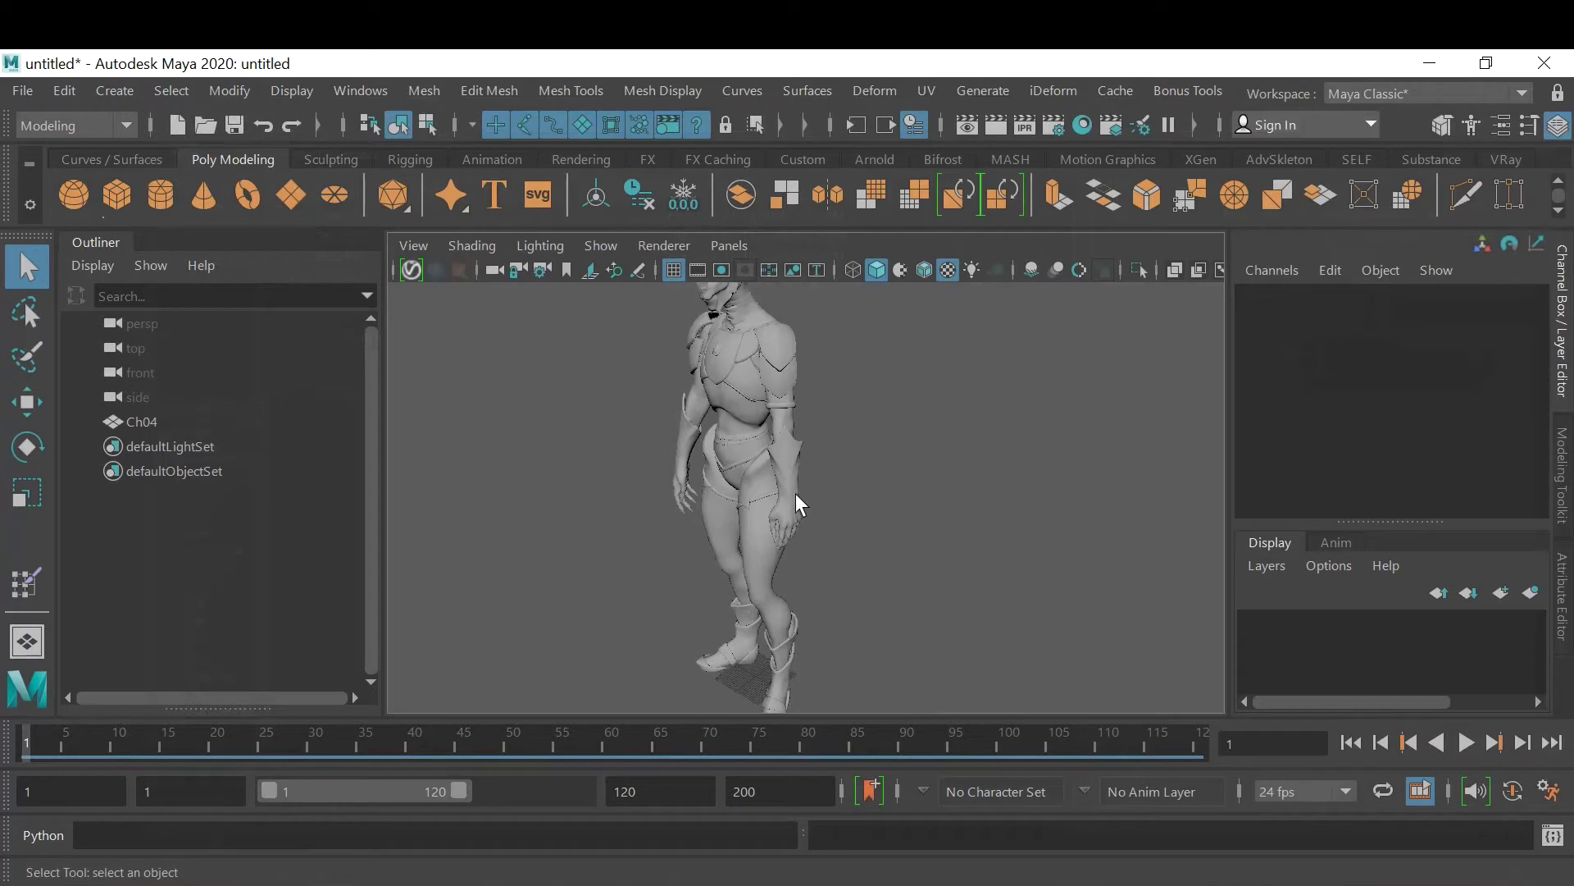
pyautogui.click(764, 479)
pyautogui.keyDown('alt'); pyautogui.moveTo(824, 505); pyautogui.dragTo(903, 471); pyautogui.keyUp('alt')
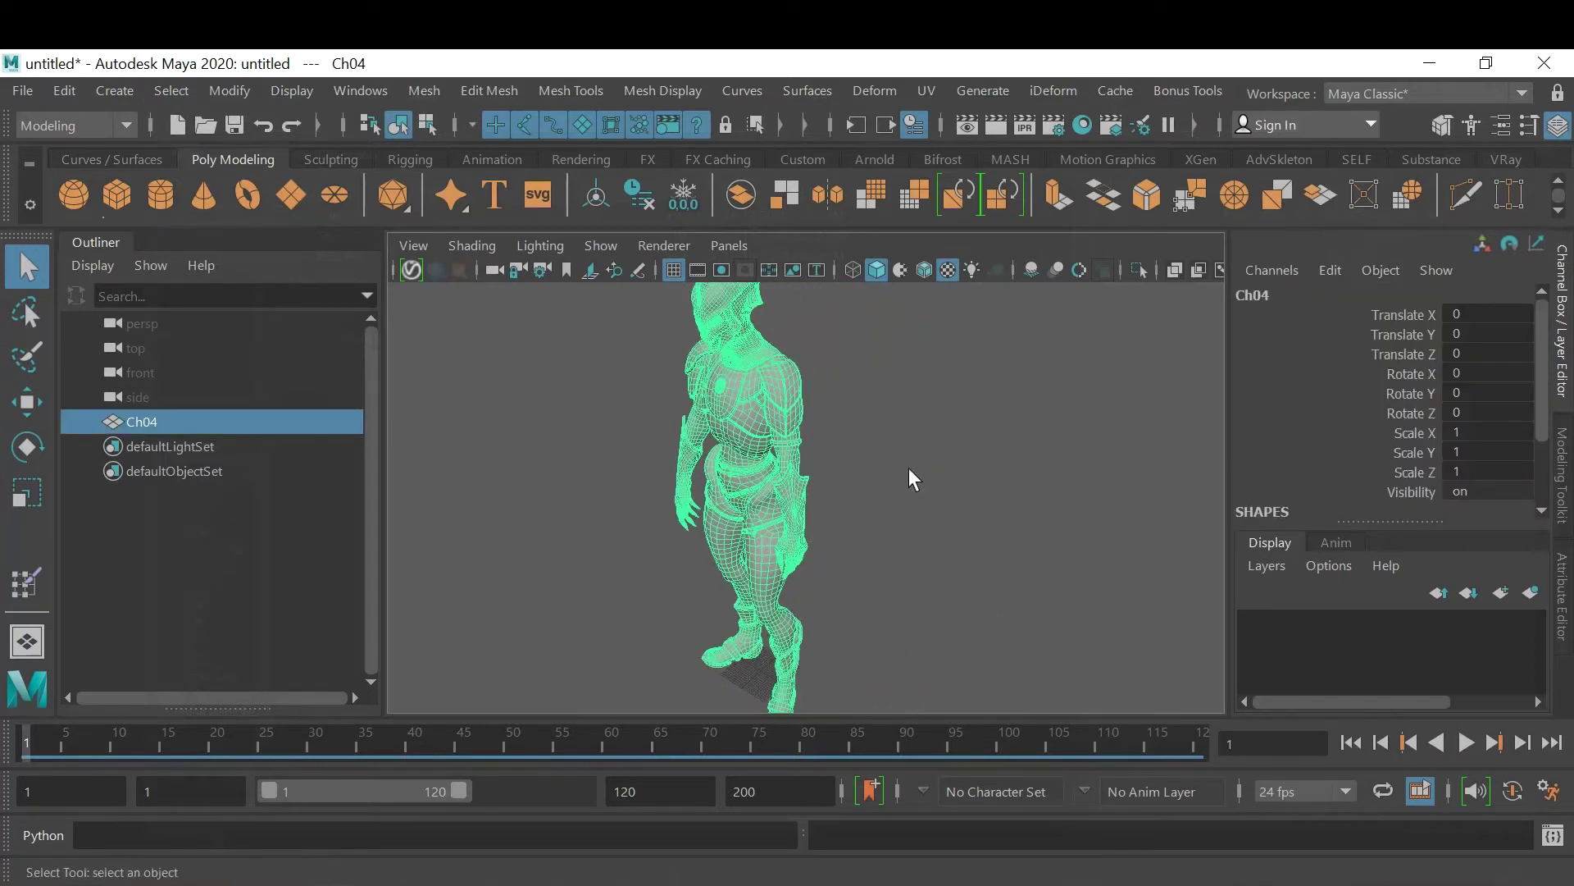
pyautogui.click(903, 472)
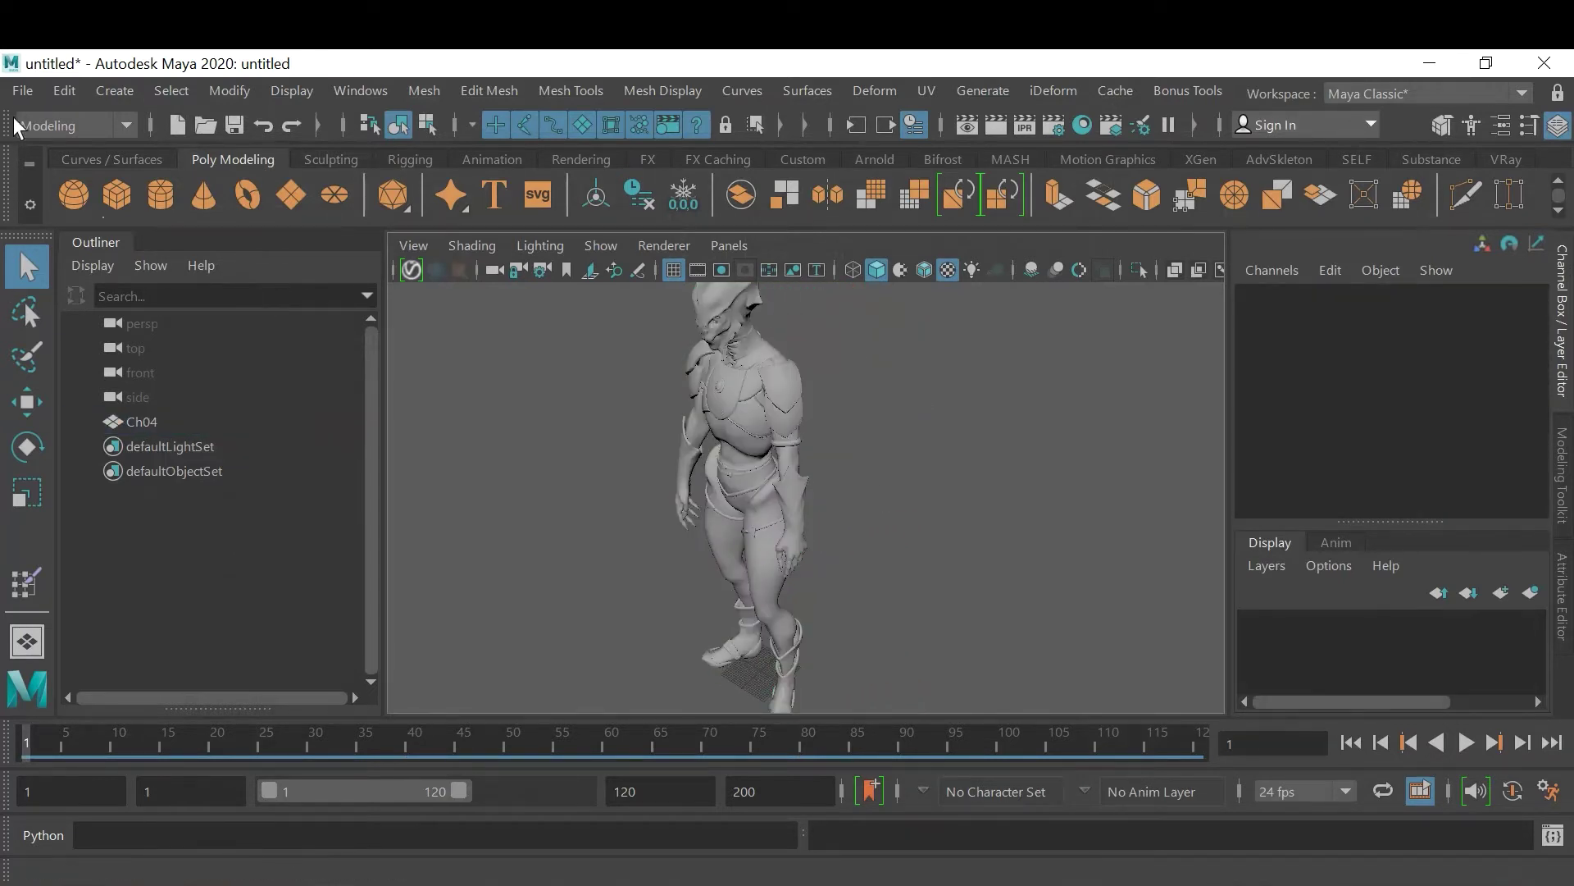
# Import the shader file Arm Stretching_Shader.mb from G:\Rigging\Characters into the scene
pyautogui.click(18, 92)
pyautogui.click(149, 346)
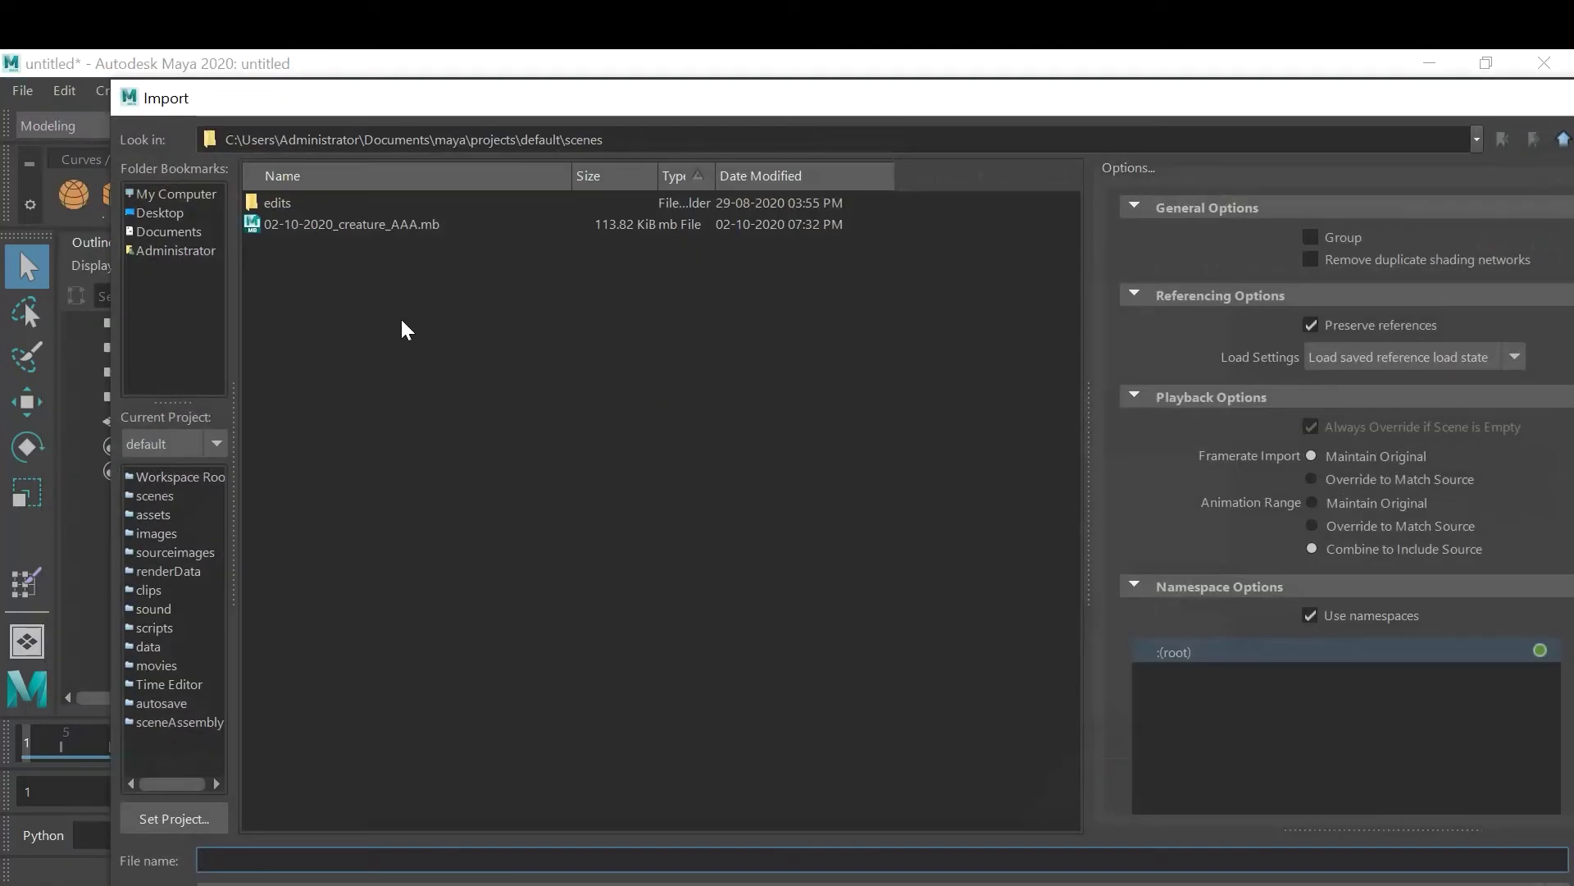
pyautogui.click(167, 194)
pyautogui.click(290, 288)
pyautogui.doubleClick(290, 288)
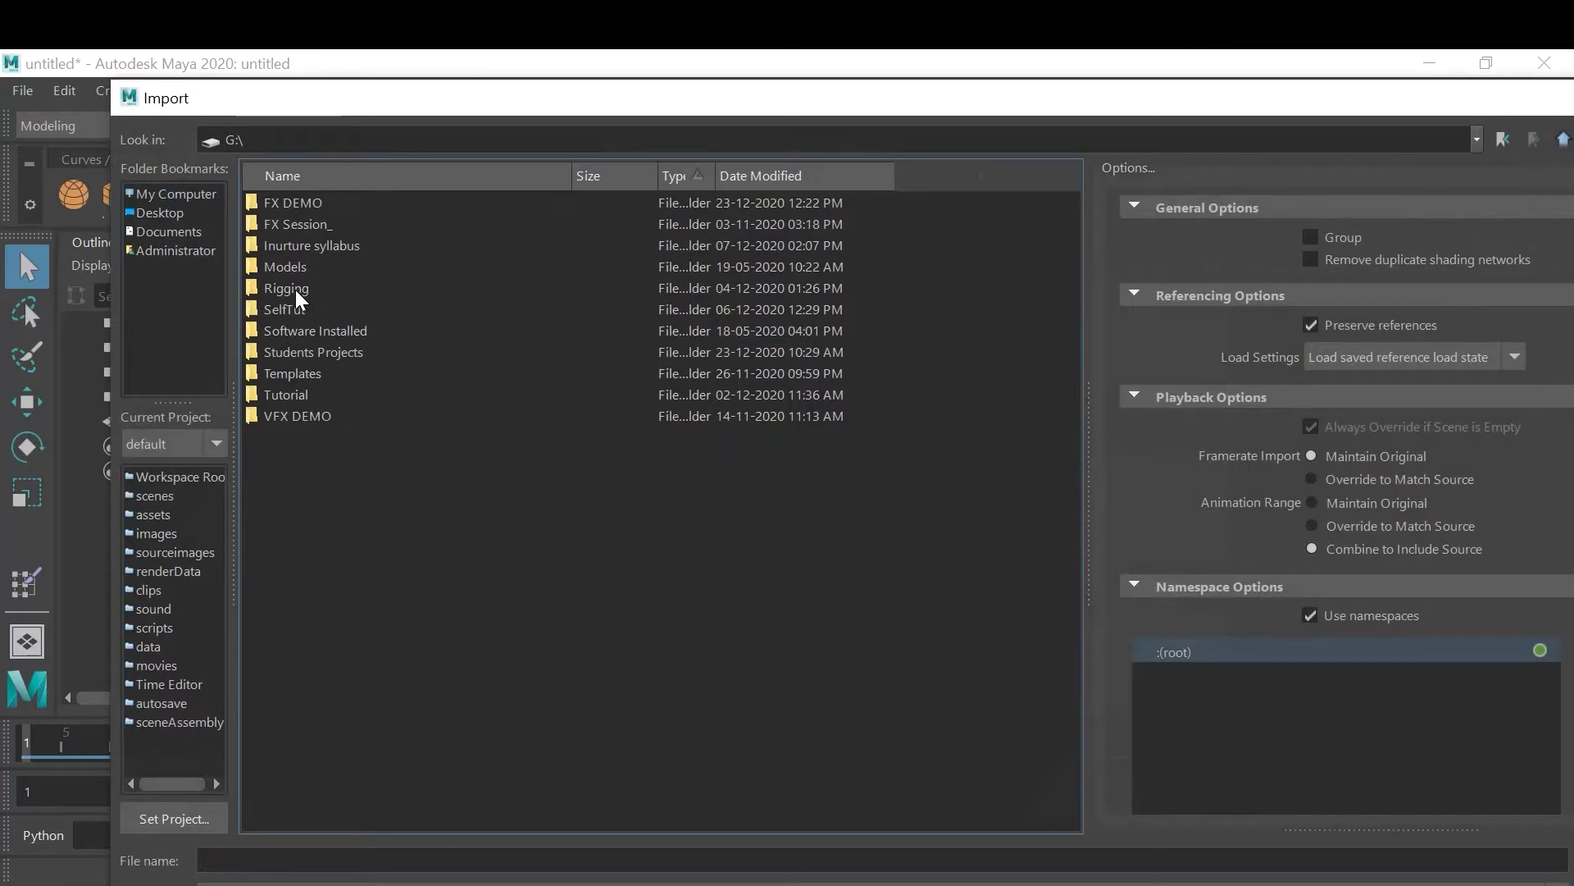
pyautogui.click(296, 288)
pyautogui.doubleClick(341, 296)
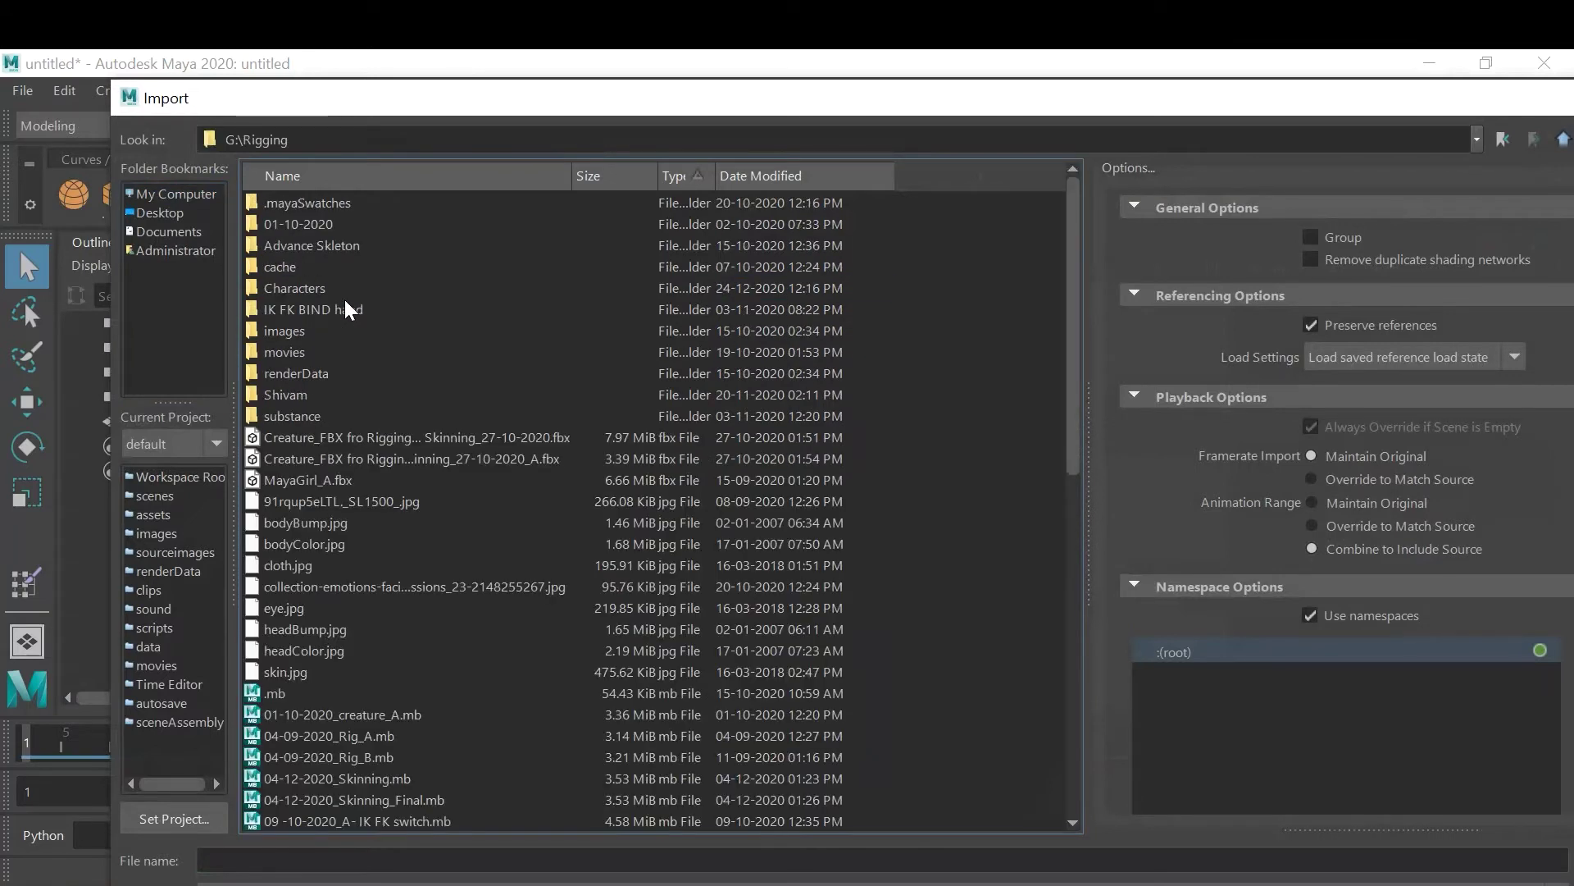
pyautogui.doubleClick(293, 292)
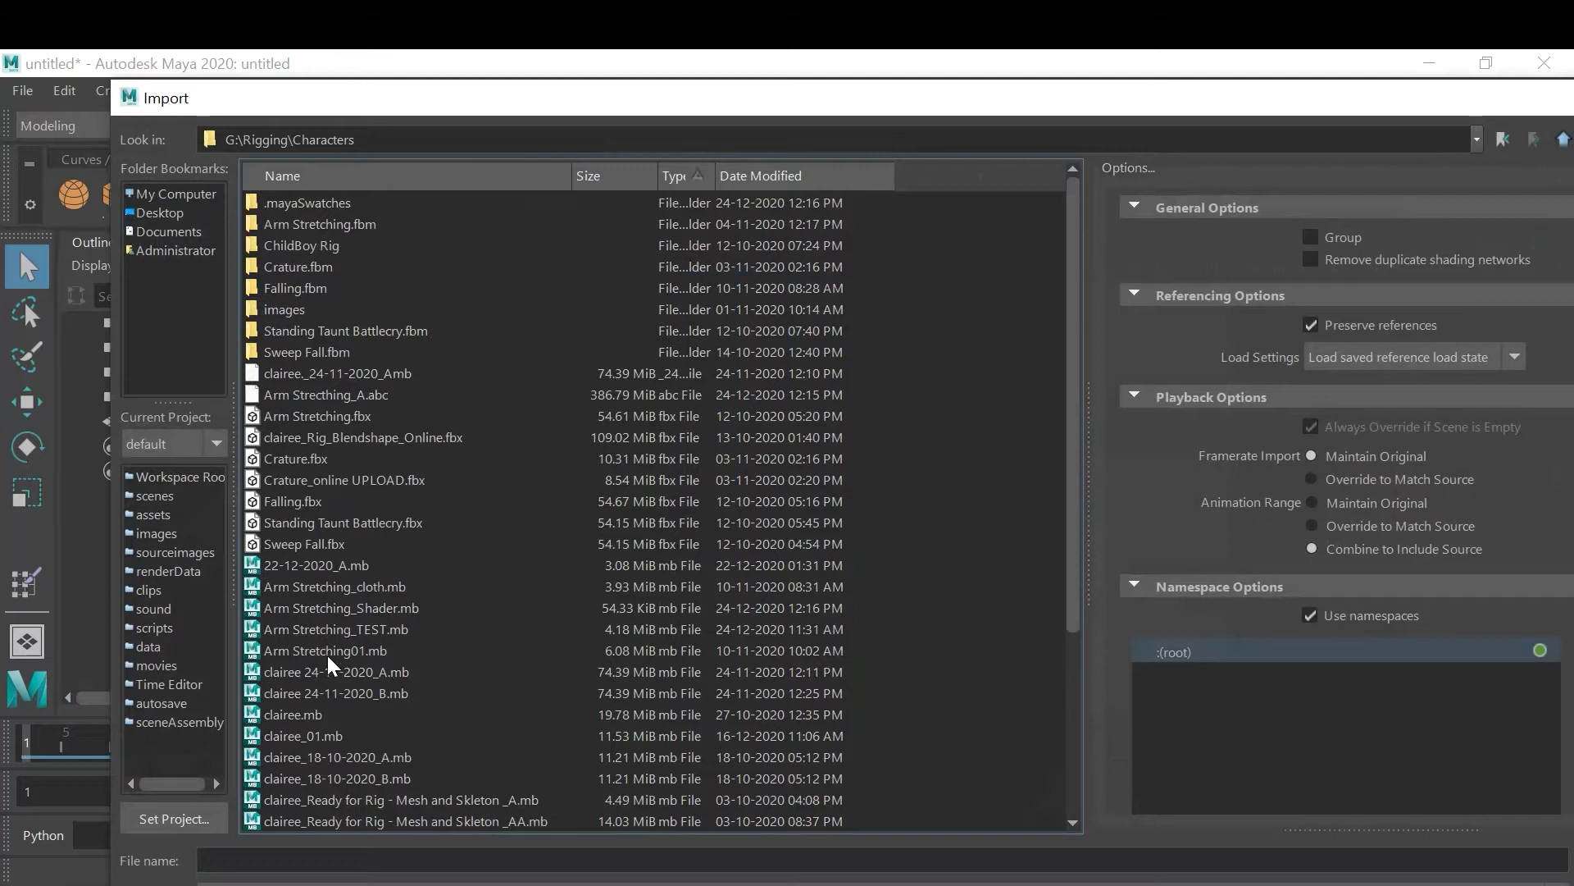
pyautogui.click(314, 610)
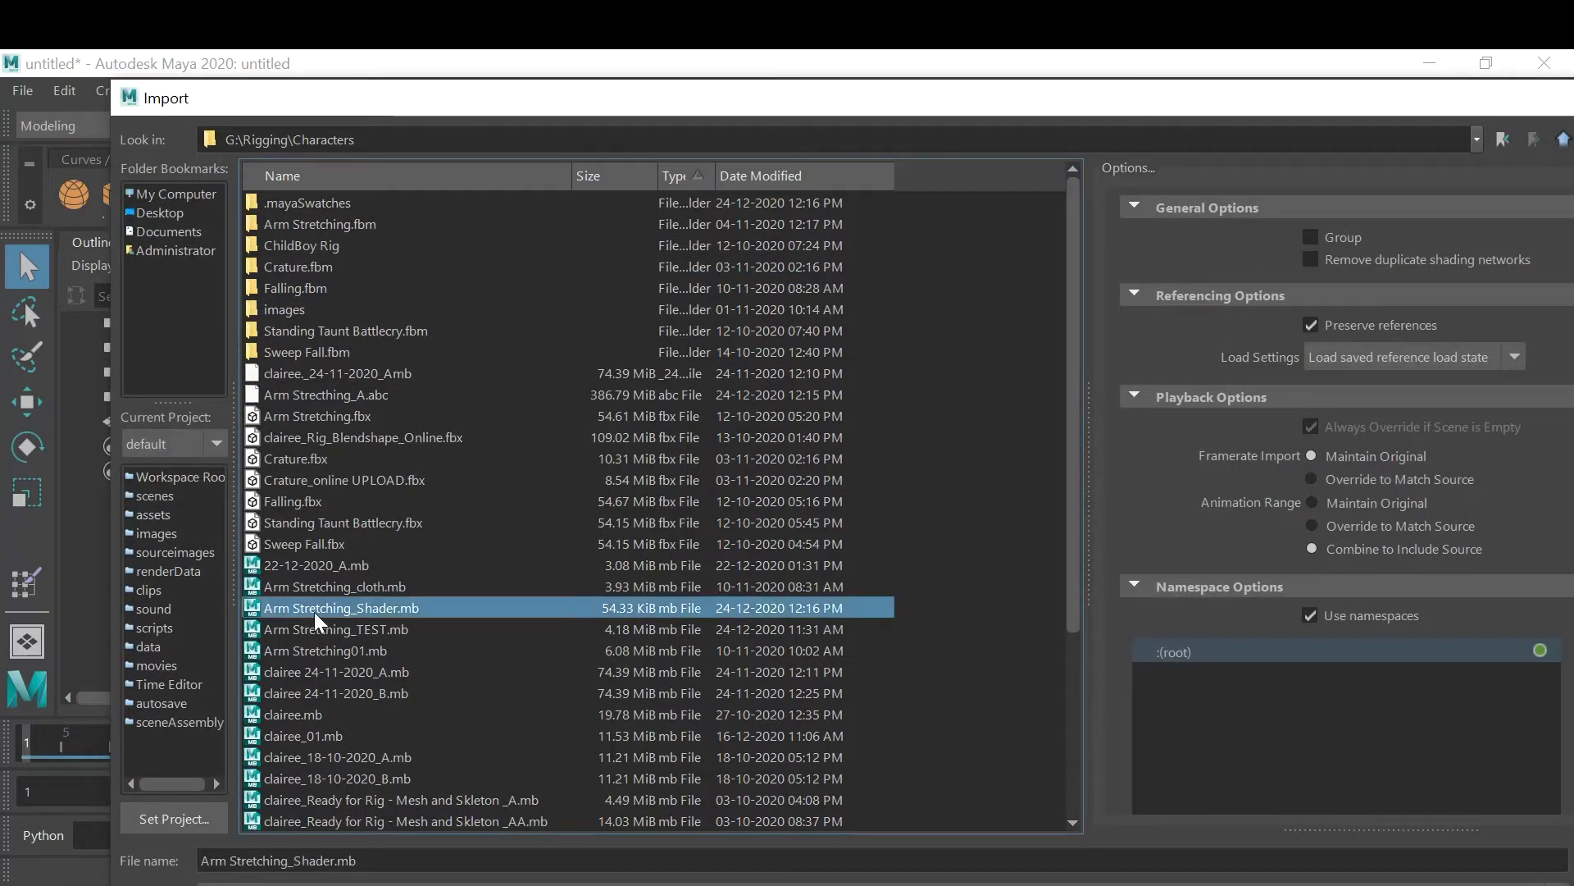
pyautogui.doubleClick(369, 608)
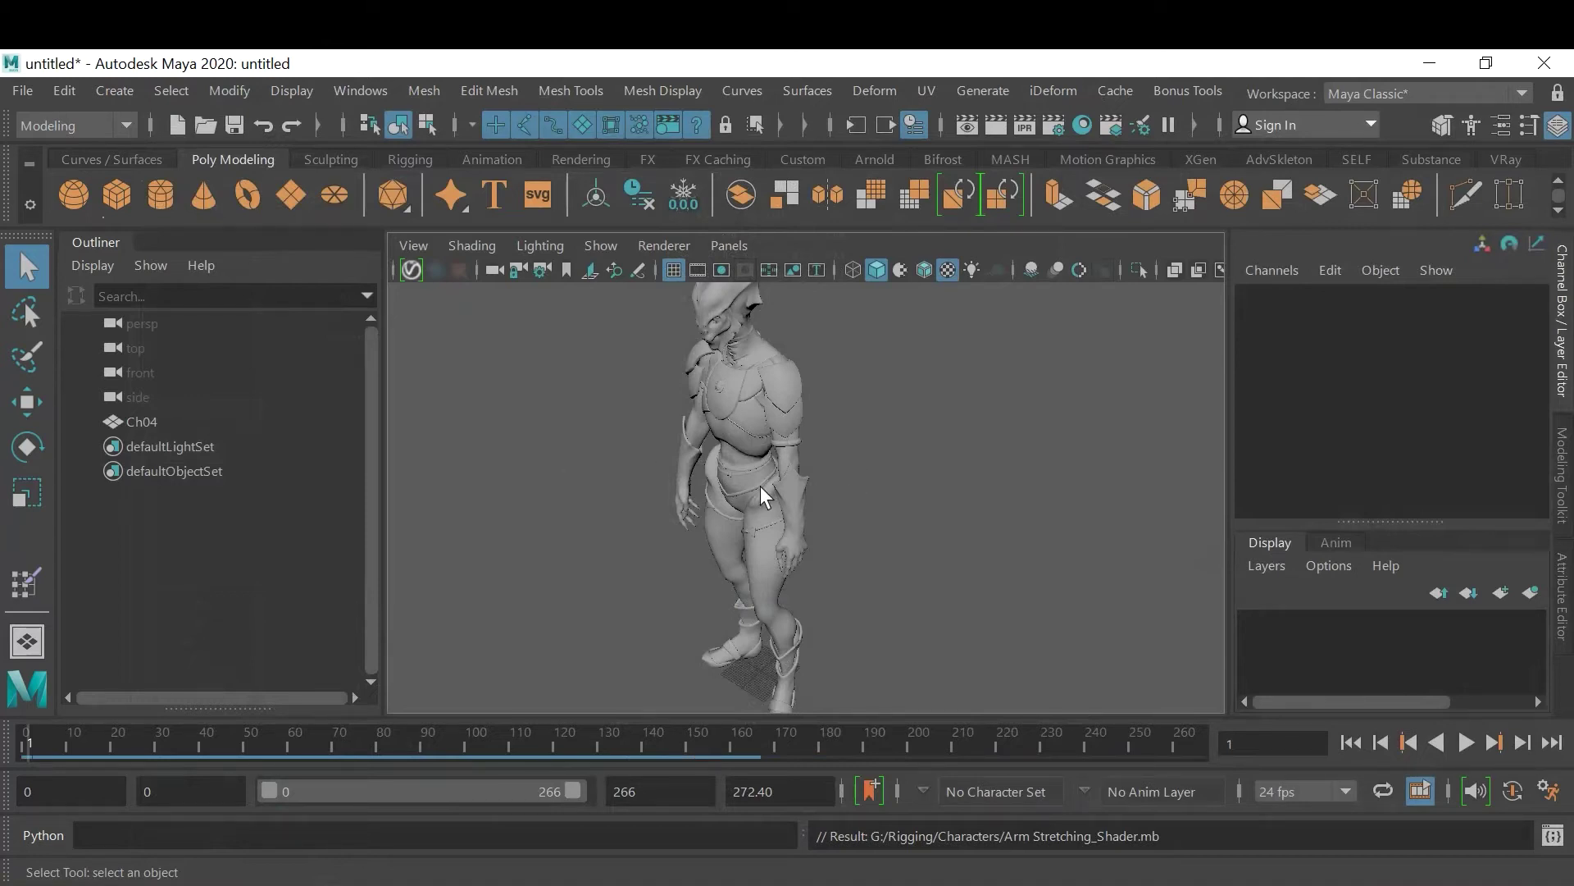
# Assign the imported Arm_Stretching_Shader:Ch04_body material to the Ch04 character mesh
pyautogui.click(771, 411)
pyautogui.moveTo(779, 411); pyautogui.dragTo(984, 870, button='right')
pyautogui.click(902, 410)
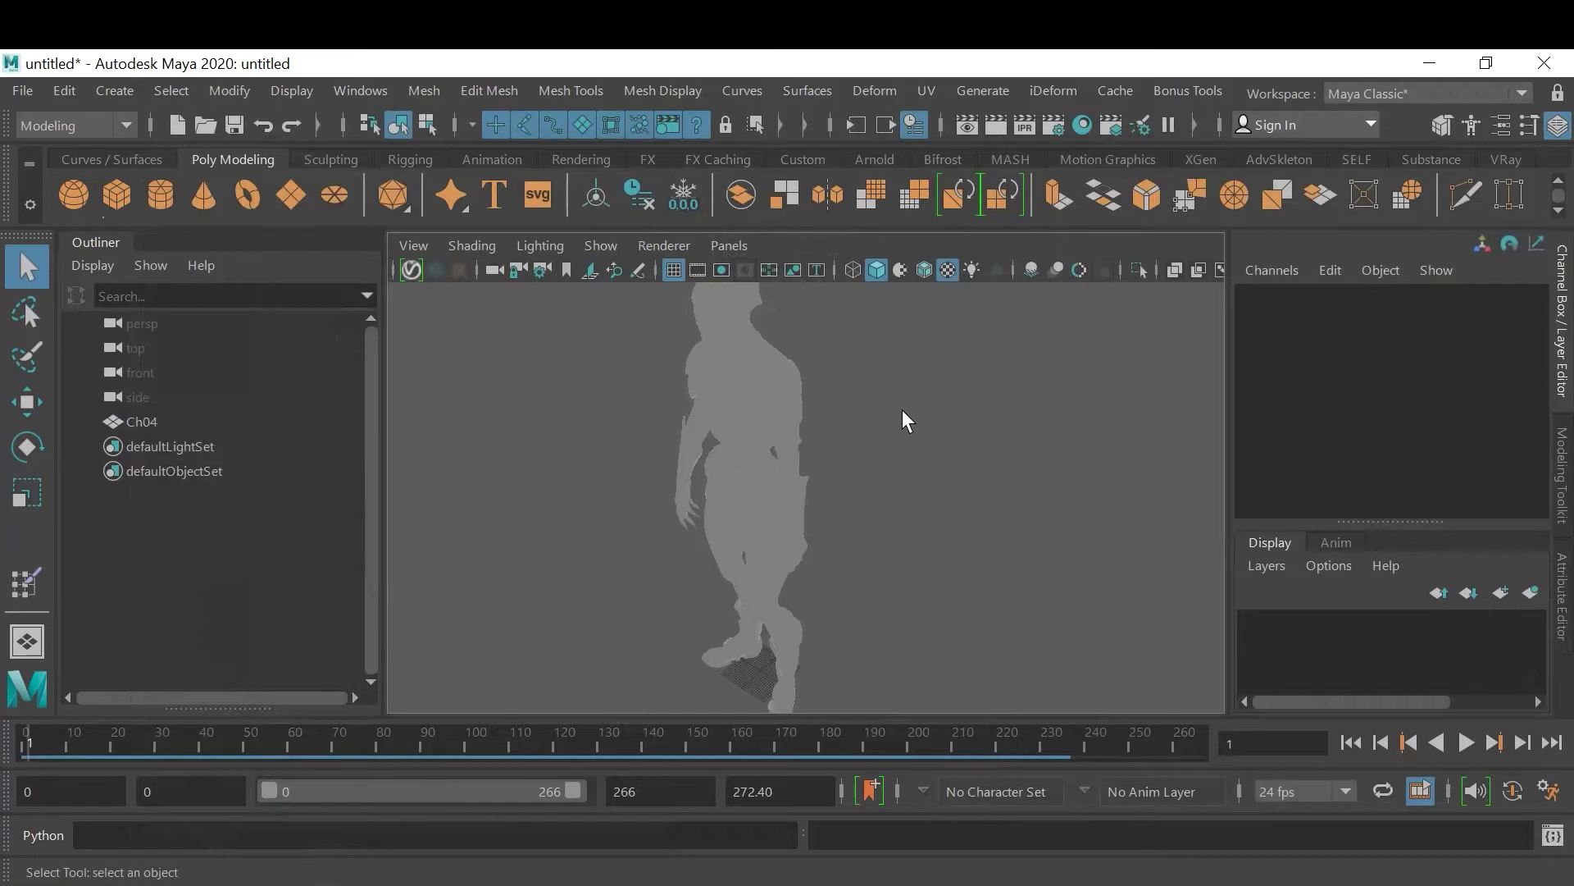
pyautogui.moveTo(846, 449)
pyautogui.keyDown('alt'); pyautogui.mouseDown()
pyautogui.moveTo(889, 429)
pyautogui.moveTo(823, 541)
pyautogui.moveTo(885, 517)
pyautogui.moveTo(887, 443)
pyautogui.moveTo(967, 428)
pyautogui.moveTo(871, 465)
pyautogui.moveTo(905, 397)
pyautogui.moveTo(851, 414)
pyautogui.moveTo(844, 443)
pyautogui.mouseUp(); pyautogui.keyUp('alt')
# Set Scale X, Y and Z of Ch04 to 0.2 and frame the character in the viewport
pyautogui.click(161, 422)
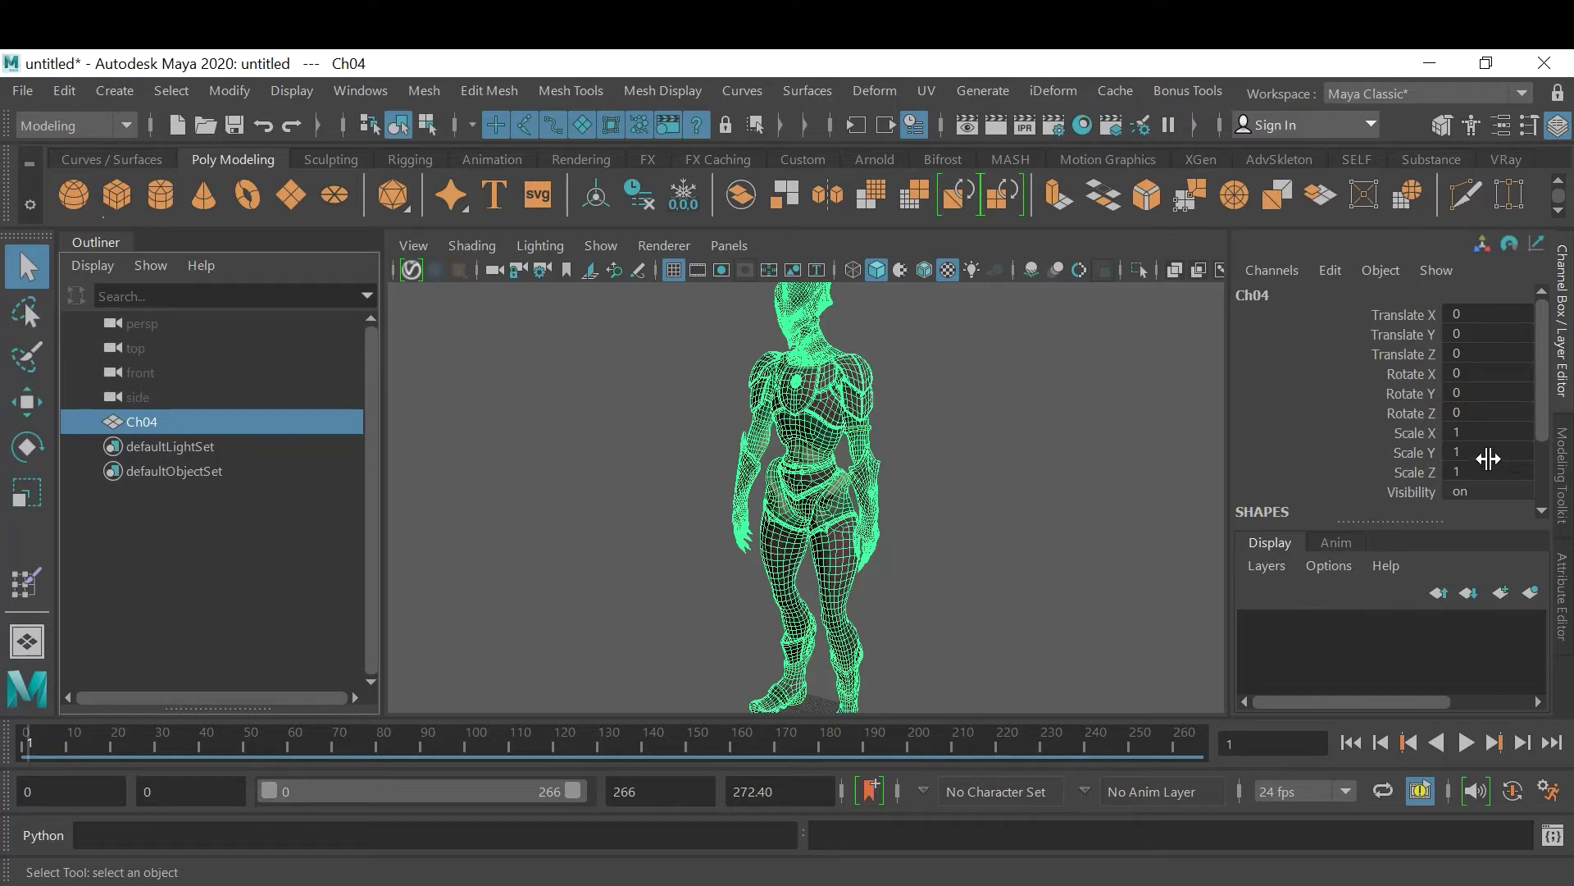
pyautogui.moveTo(1485, 432); pyautogui.dragTo(1491, 472)
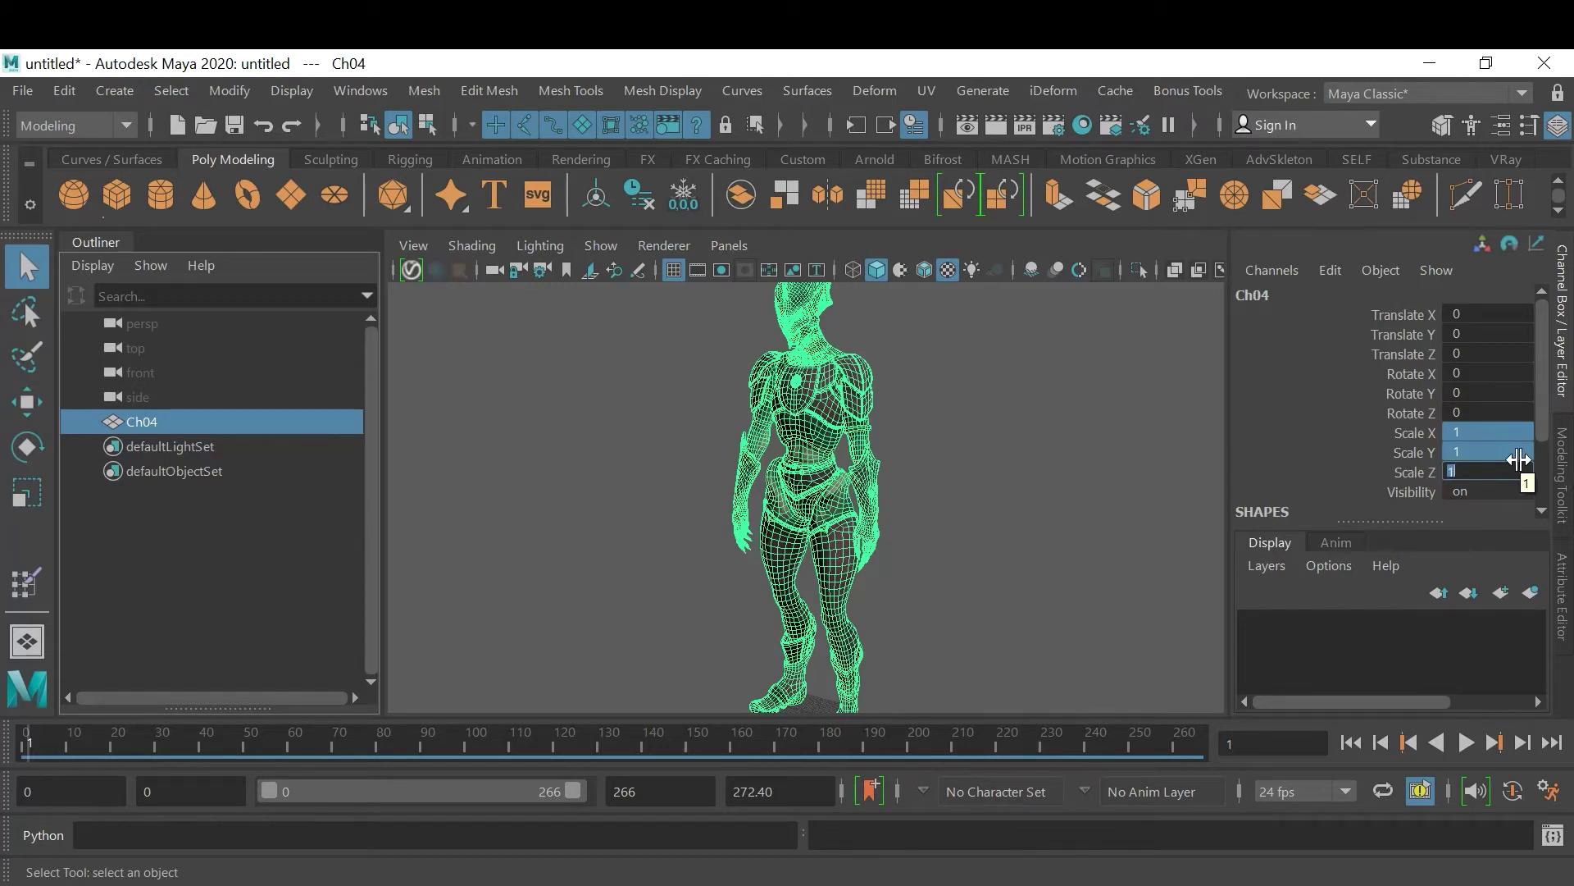
pyautogui.write('.0')
pyautogui.press('BackSpace')
pyautogui.press('BackSpace')
pyautogui.press('BackSpace')
pyautogui.write('.2')
pyautogui.press('Return')
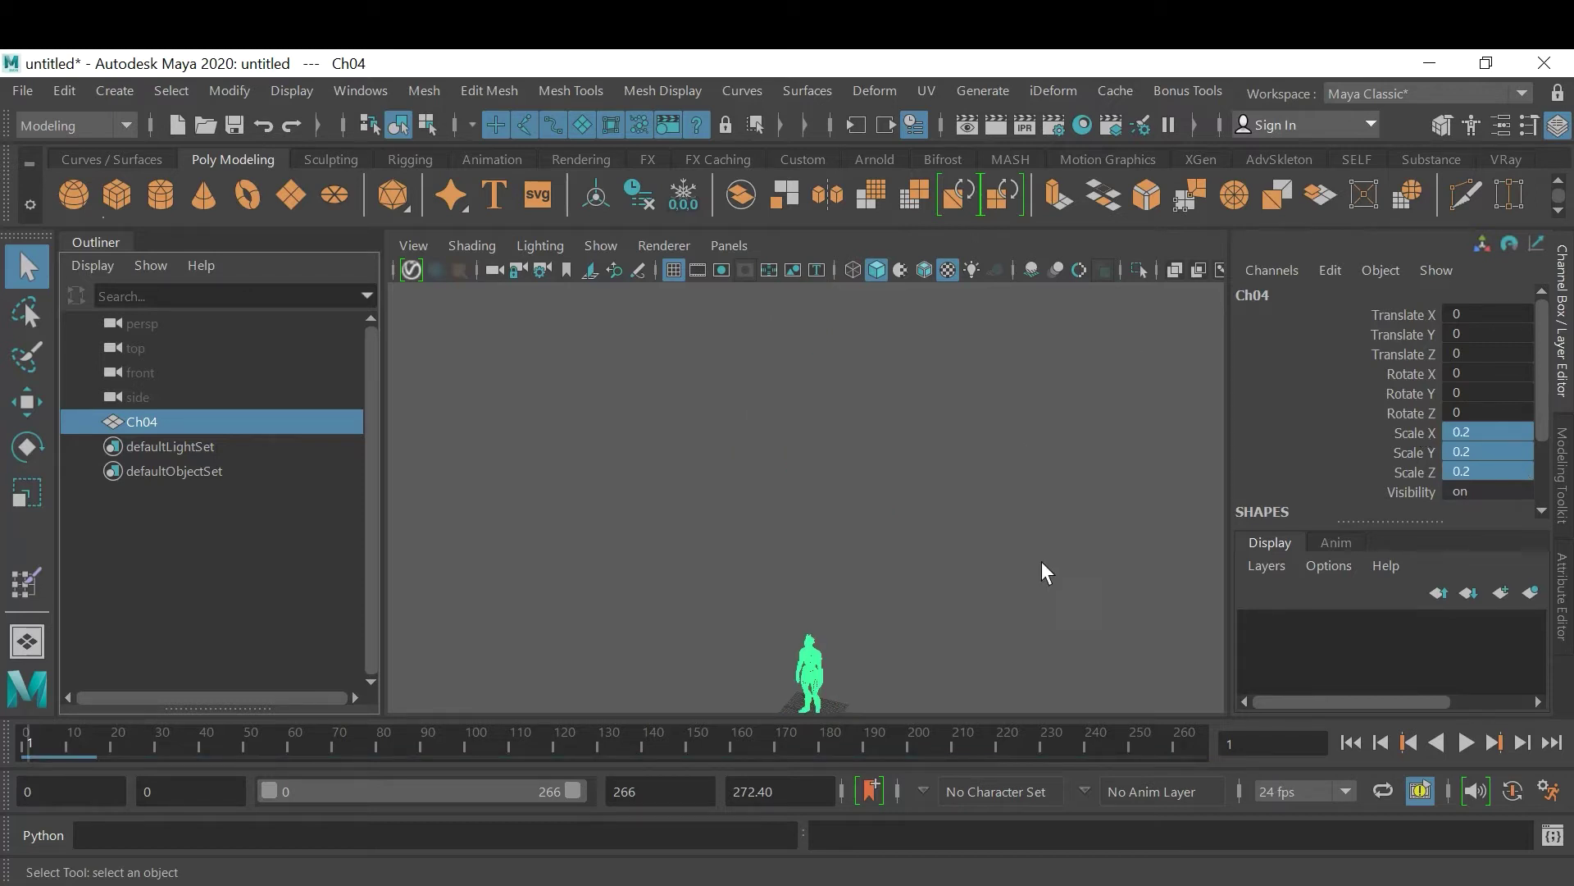
pyautogui.press('f')
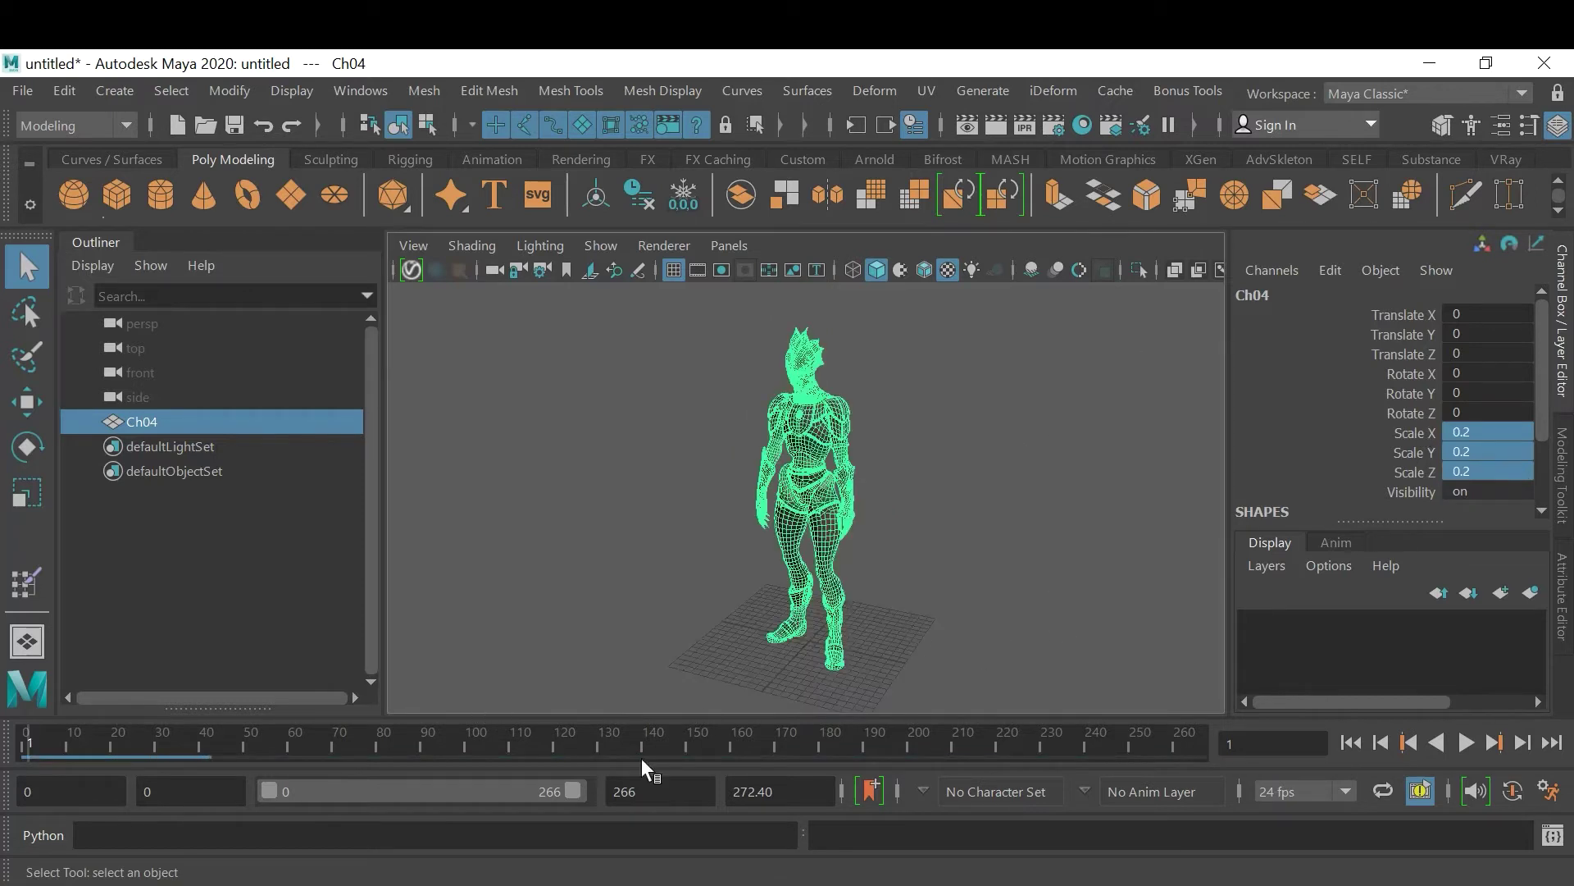
# Play back the cached animation on the Ch04 character, stop it, and return to frame 0
pyautogui.click(1466, 742)
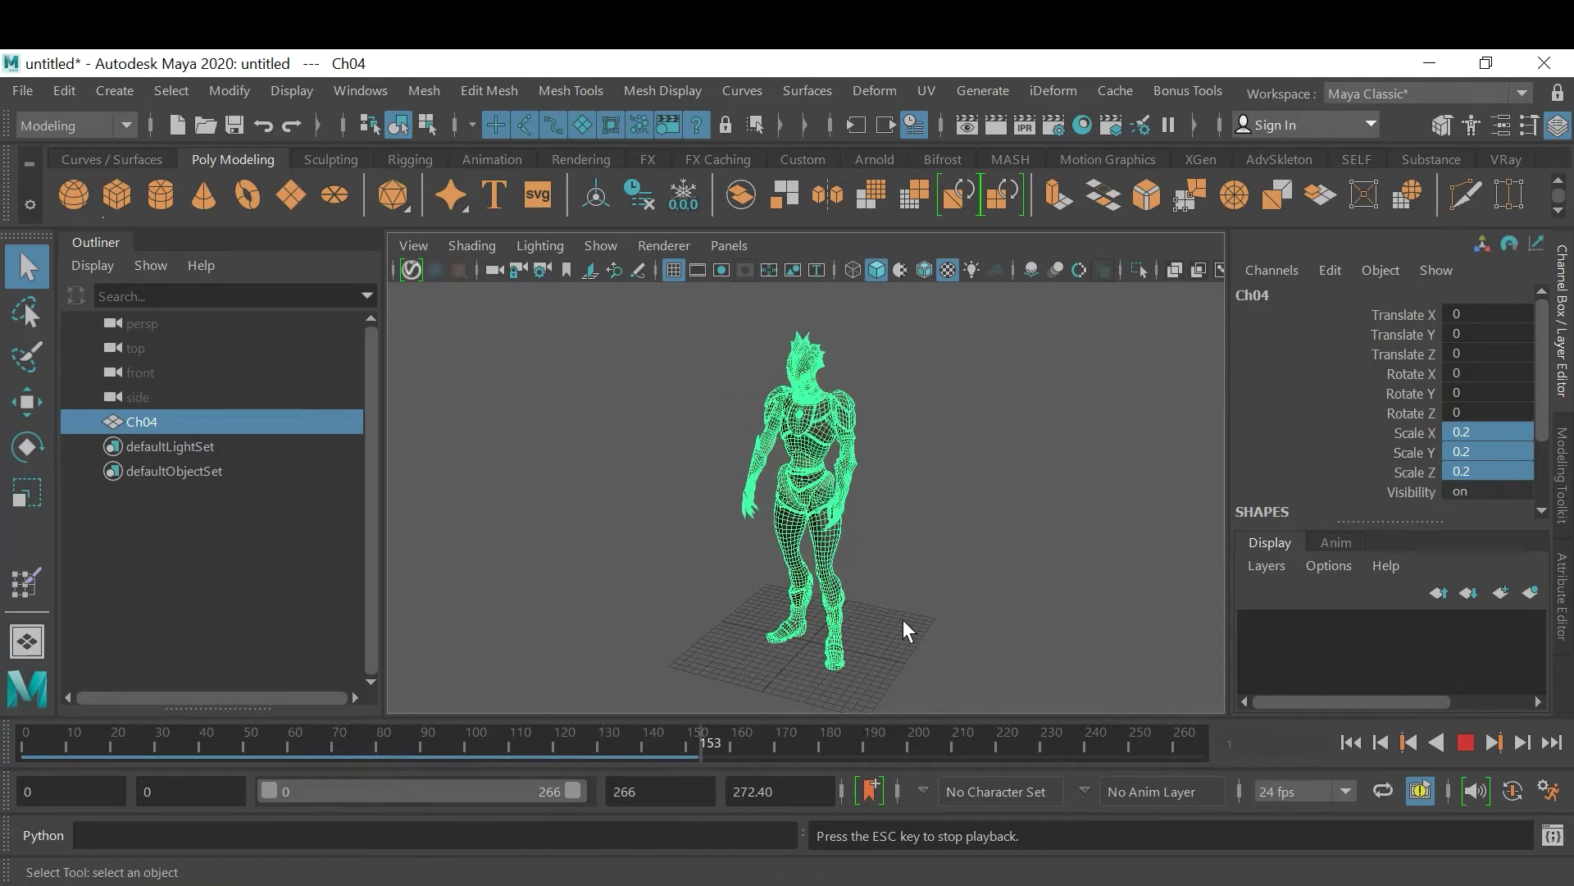
pyautogui.click(1466, 742)
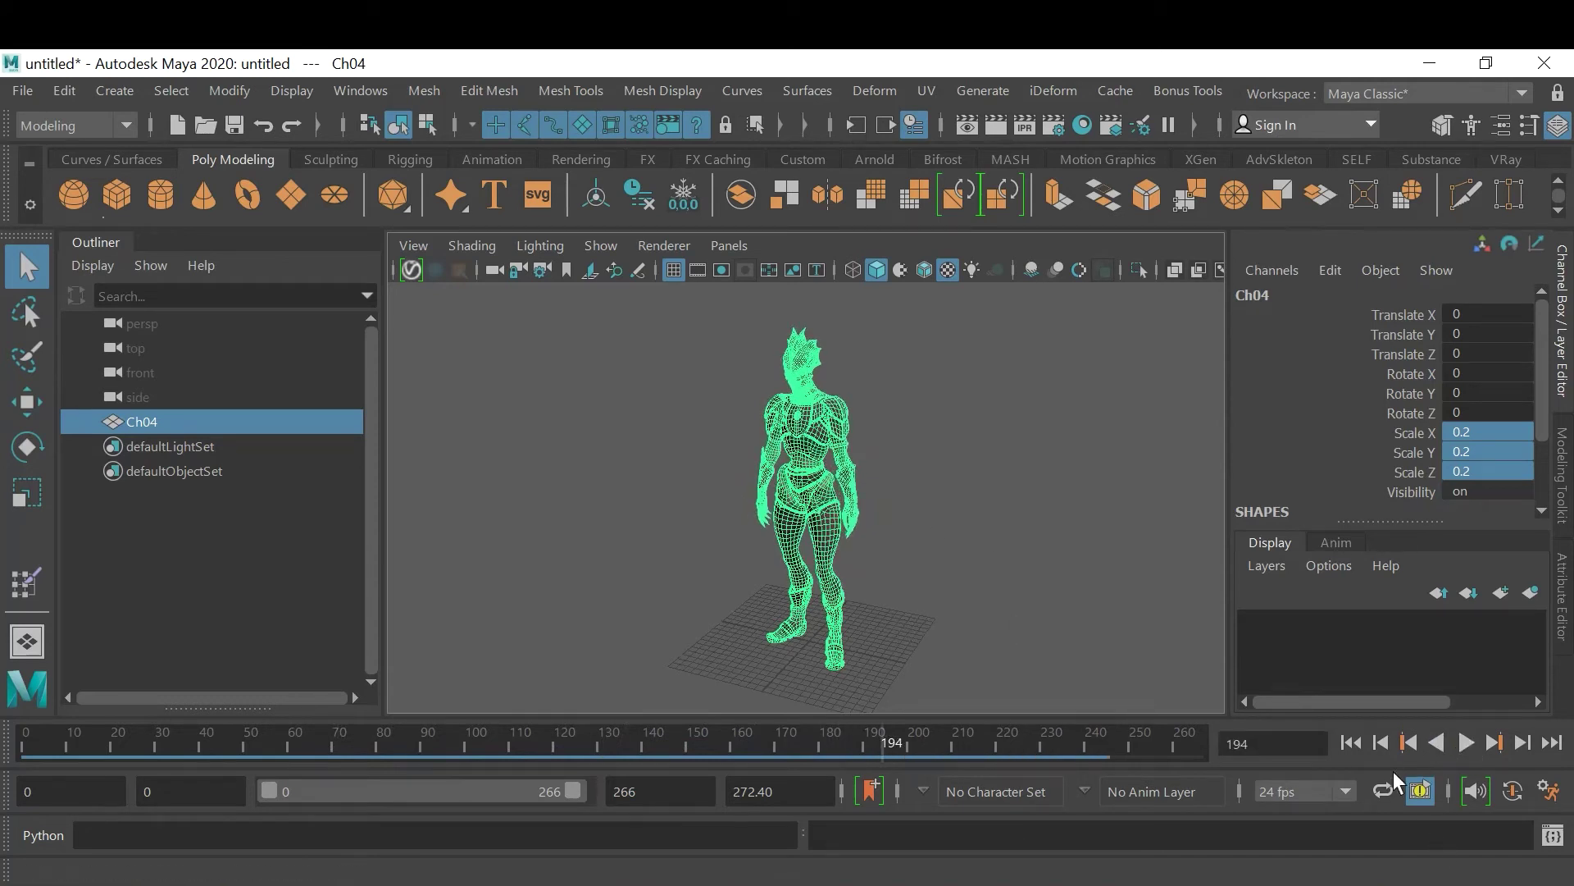
pyautogui.click(993, 599)
pyautogui.moveTo(818, 590)
pyautogui.keyDown('alt'); pyautogui.mouseDown()
pyautogui.moveTo(889, 548)
pyautogui.moveTo(787, 568)
pyautogui.moveTo(903, 598)
pyautogui.moveTo(959, 556)
pyautogui.moveTo(812, 584)
pyautogui.moveTo(759, 577)
pyautogui.moveTo(1023, 558)
pyautogui.moveTo(1026, 470)
pyautogui.moveTo(754, 580)
pyautogui.moveTo(857, 590)
pyautogui.moveTo(873, 561)
pyautogui.moveTo(844, 578)
pyautogui.mouseUp(); pyautogui.keyUp('alt')
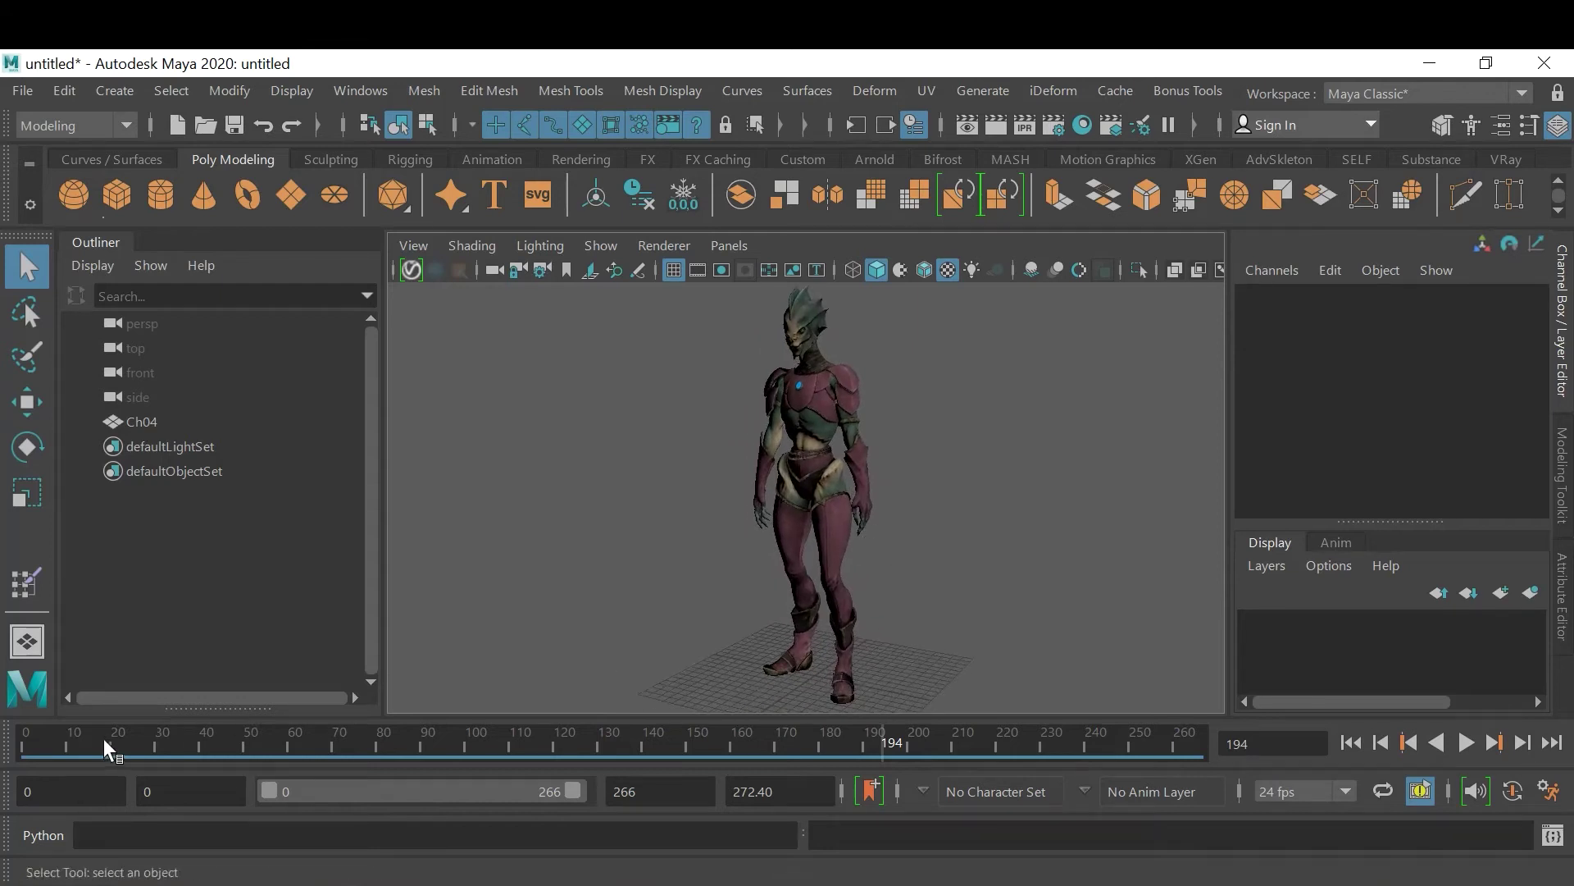
pyautogui.hotkey('alt', 'v')
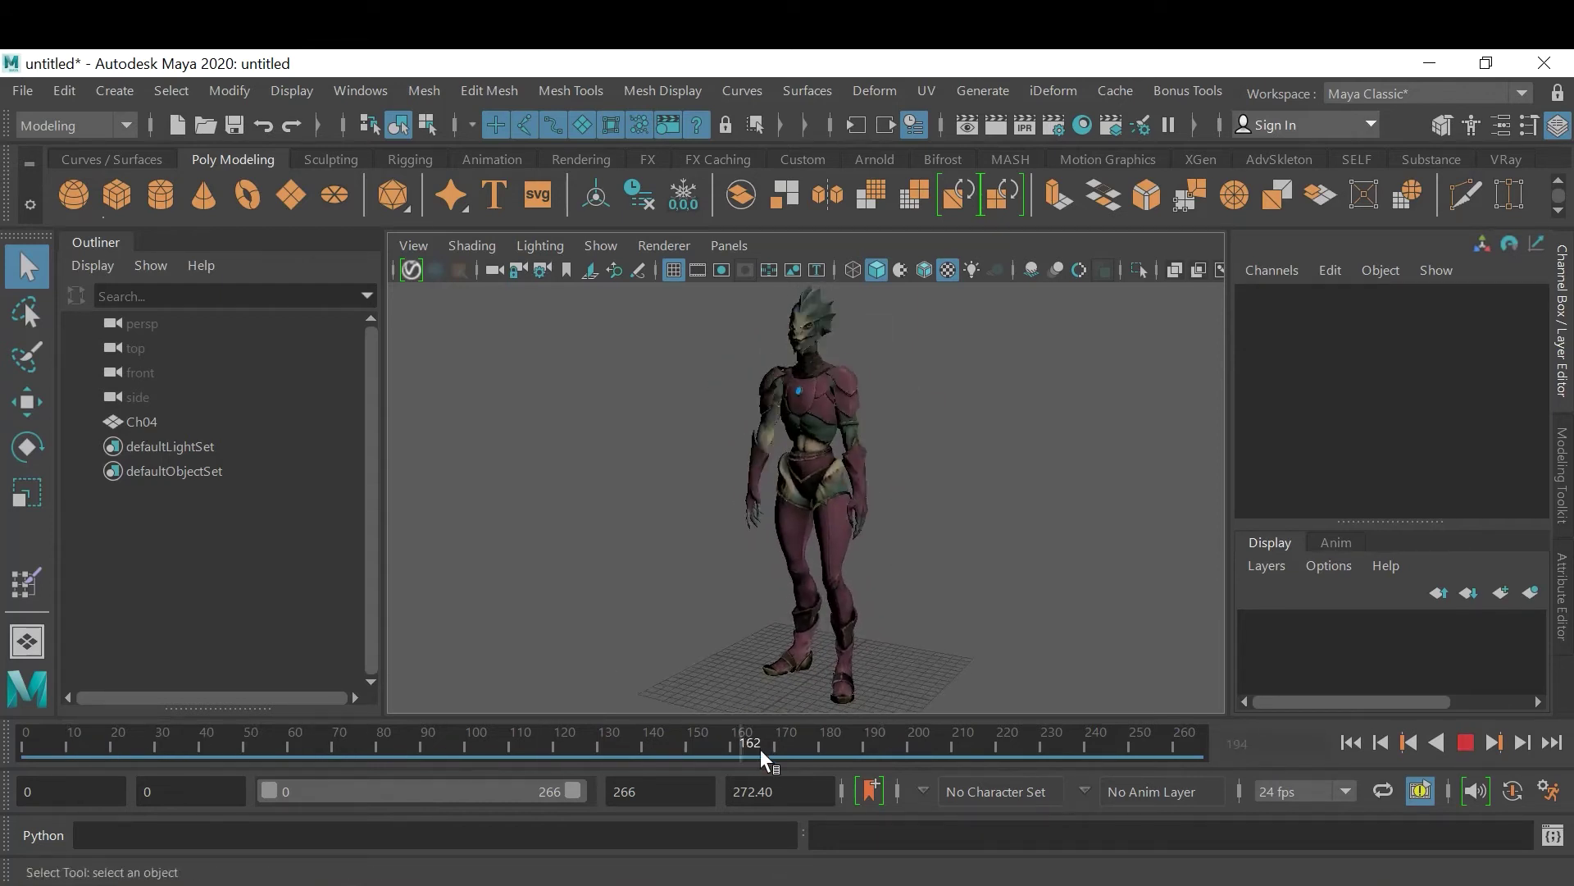
pyautogui.moveTo(574, 744); pyautogui.dragTo(2, 696)
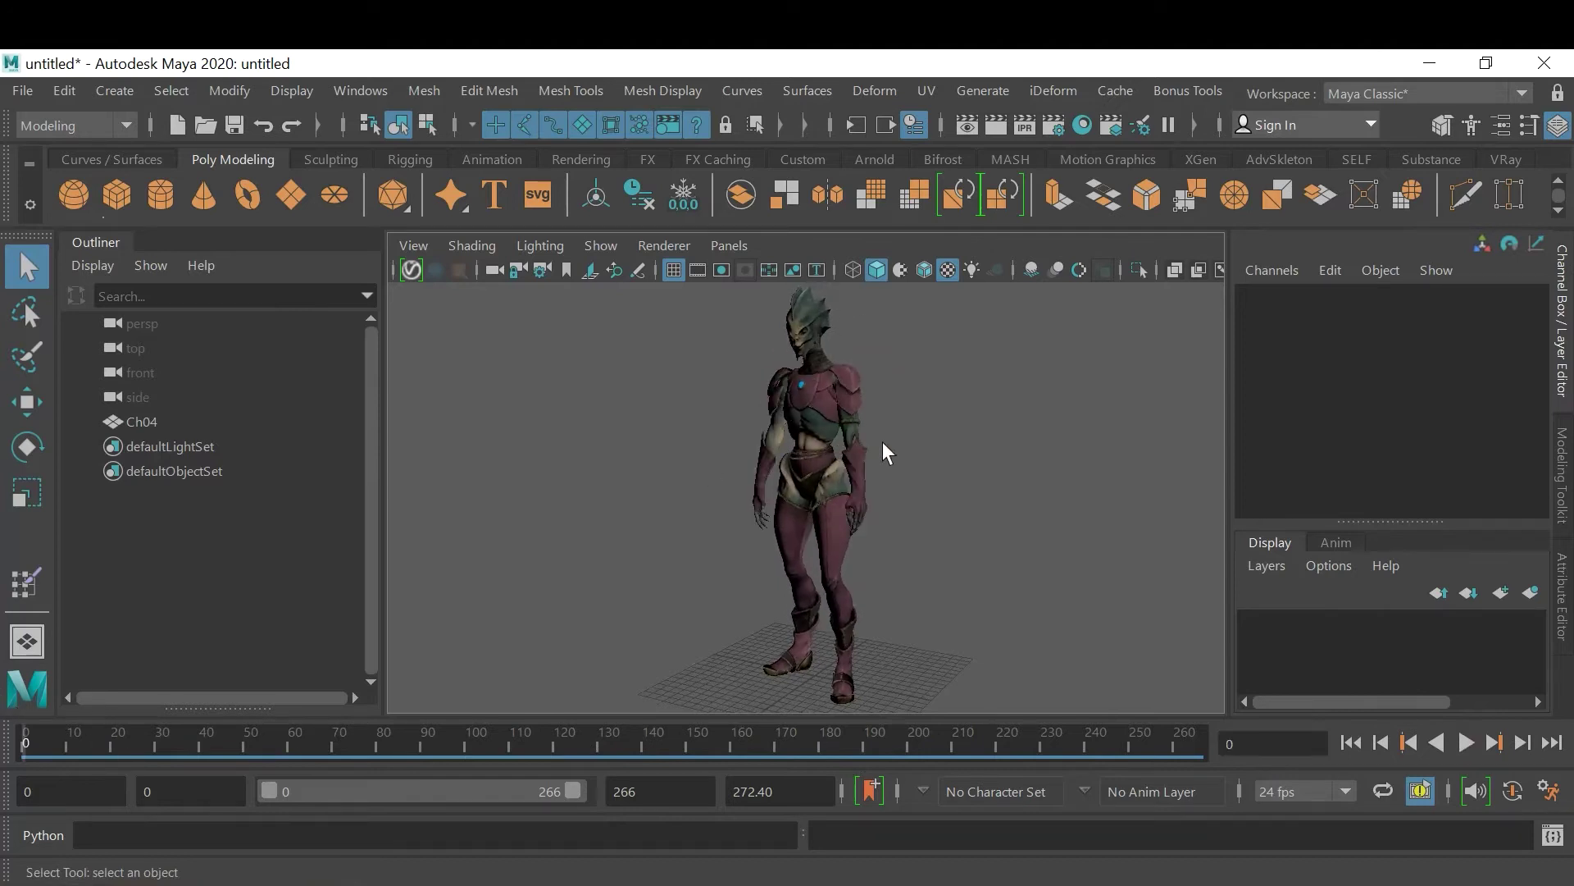
# Examine the textured Ch04 character up close, from the head and chest armour down to the legs
pyautogui.click(861, 451)
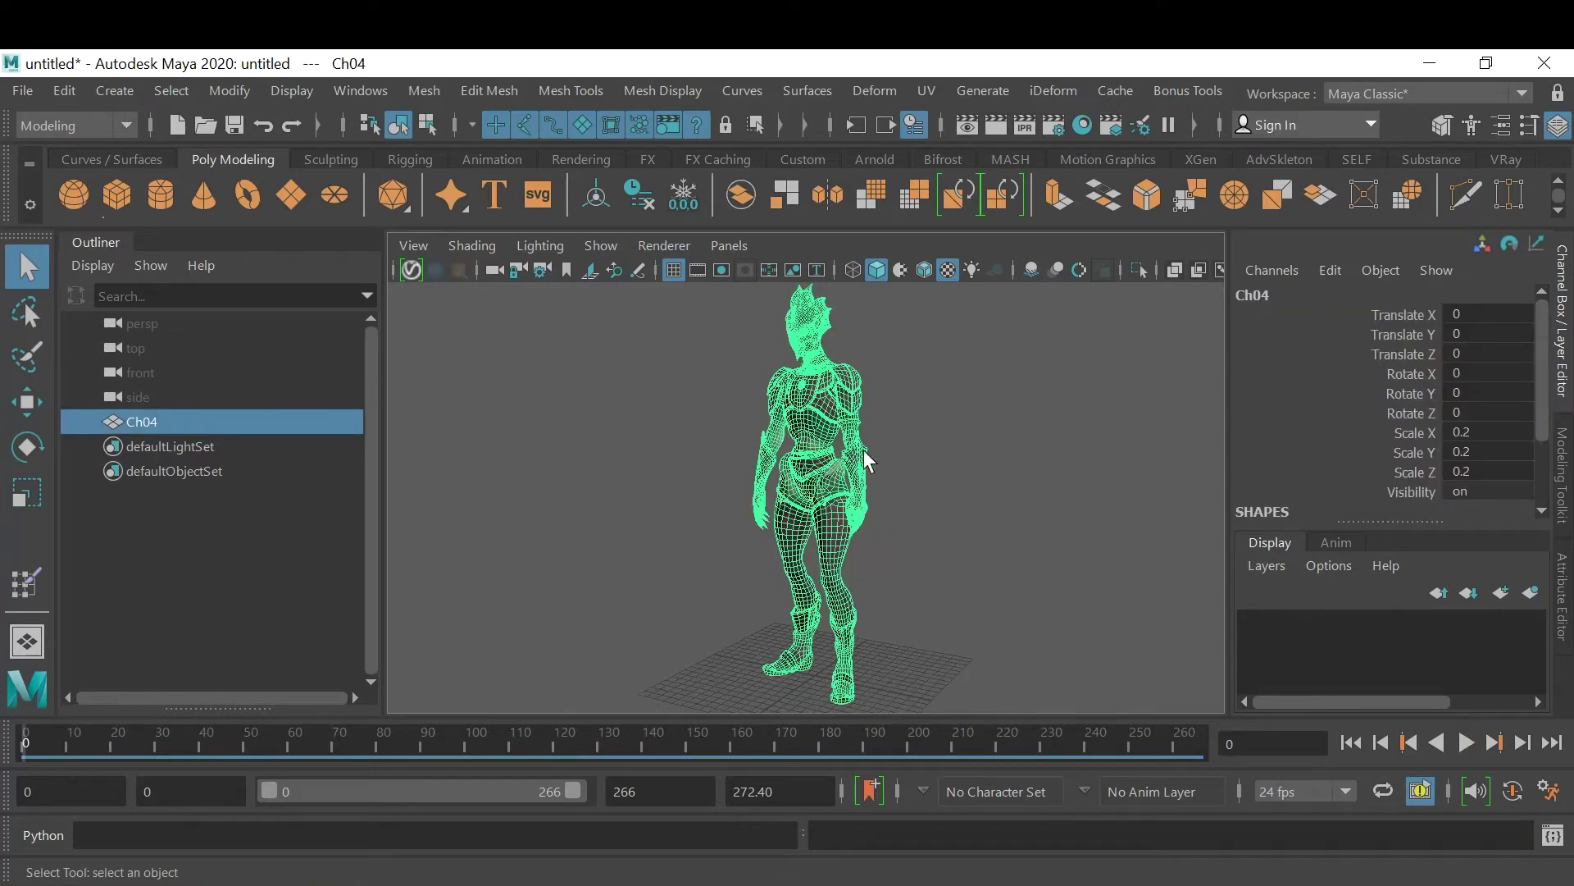
pyautogui.click(971, 454)
pyautogui.keyDown('alt'); pyautogui.moveTo(971, 455); pyautogui.dragTo(907, 475, button='right'); pyautogui.keyUp('alt')
pyautogui.moveTo(906, 475)
pyautogui.keyDown('alt'); pyautogui.mouseDown()
pyautogui.moveTo(884, 457)
pyautogui.moveTo(990, 479)
pyautogui.moveTo(933, 530)
pyautogui.moveTo(960, 545)
pyautogui.moveTo(702, 488)
pyautogui.moveTo(847, 499)
pyautogui.moveTo(888, 520)
pyautogui.moveTo(952, 503)
pyautogui.moveTo(903, 492)
pyautogui.moveTo(763, 514)
pyautogui.moveTo(883, 552)
pyautogui.moveTo(917, 446)
pyautogui.mouseUp(); pyautogui.keyUp('alt')
pyautogui.scroll(3, 993, 546)
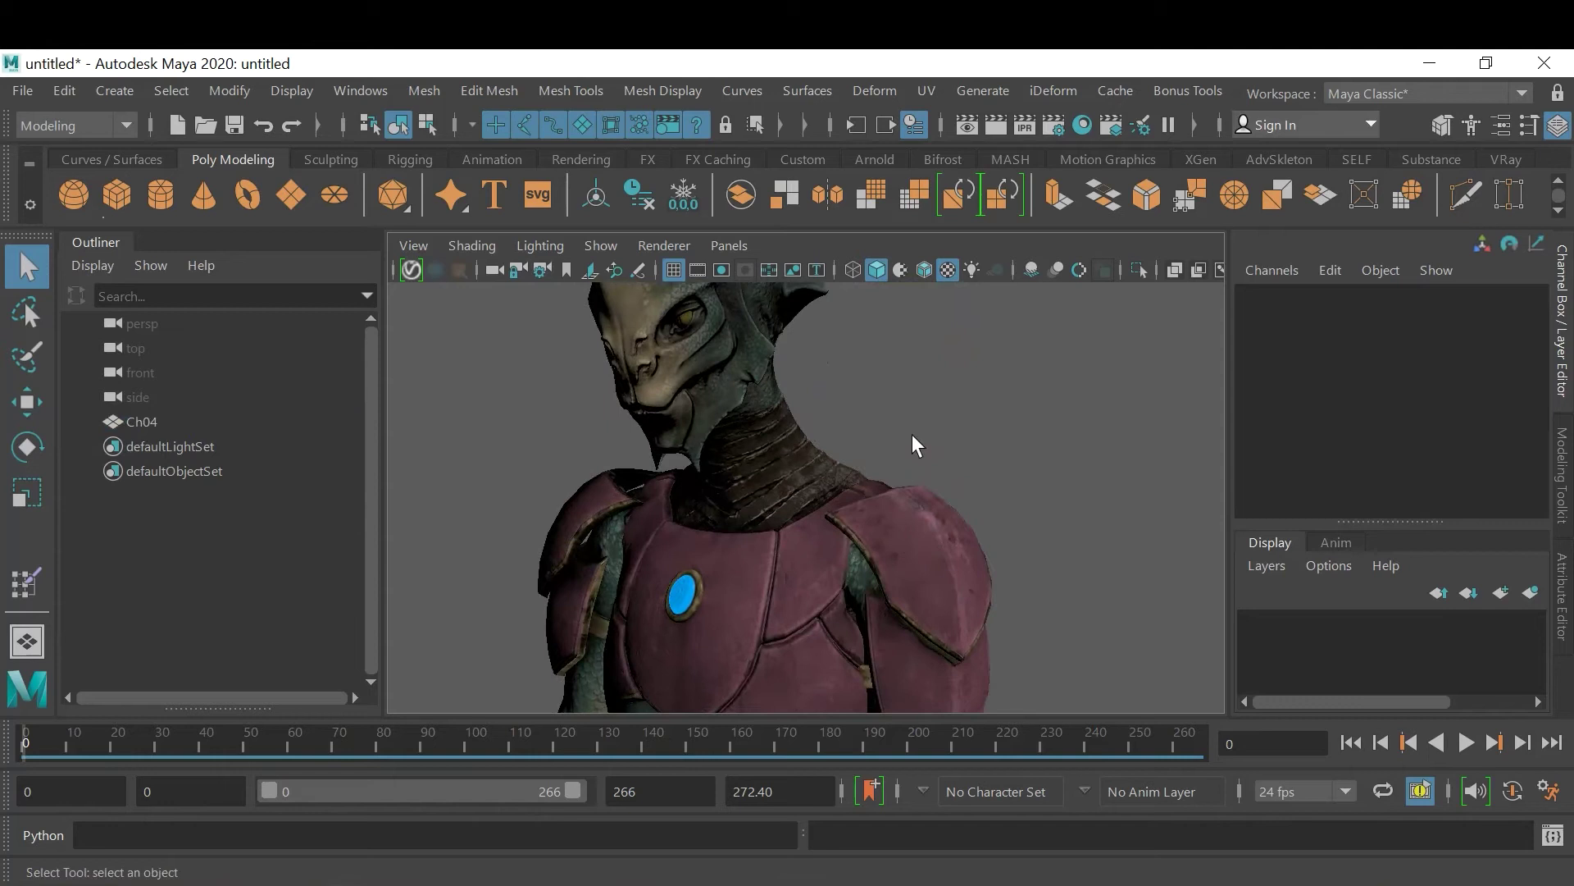
pyautogui.scroll(3, 929, 555)
pyautogui.scroll(-3, 929, 554)
pyautogui.keyDown('alt'); pyautogui.moveTo(836, 545); pyautogui.dragTo(938, 460); pyautogui.keyUp('alt')
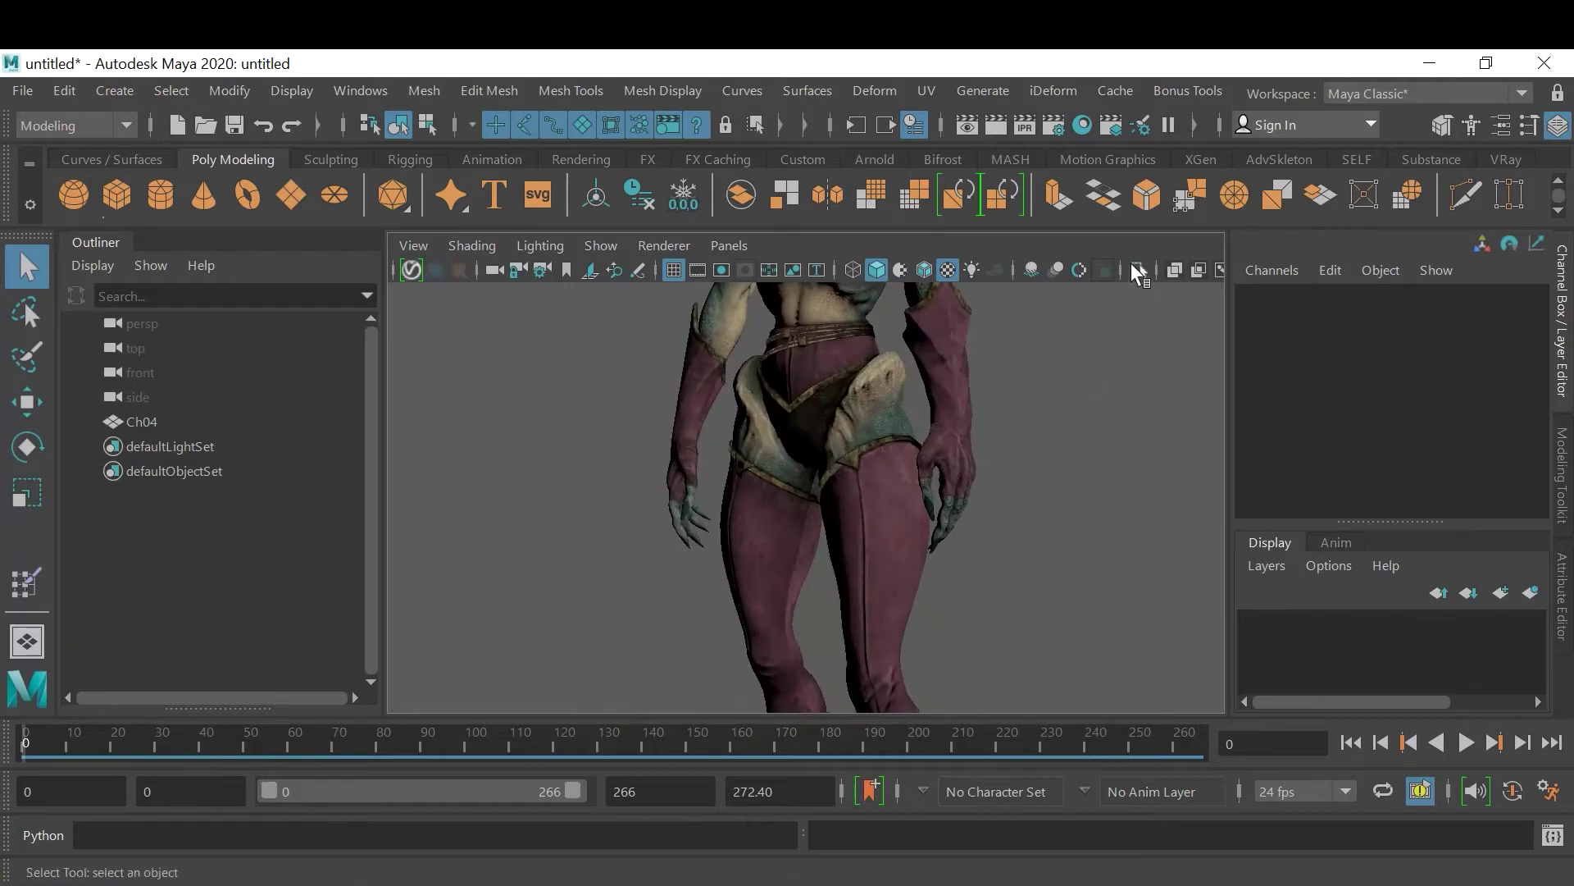
pyautogui.keyDown('alt'); pyautogui.moveTo(1017, 426); pyautogui.dragTo(984, 604, button='middle'); pyautogui.keyUp('alt')
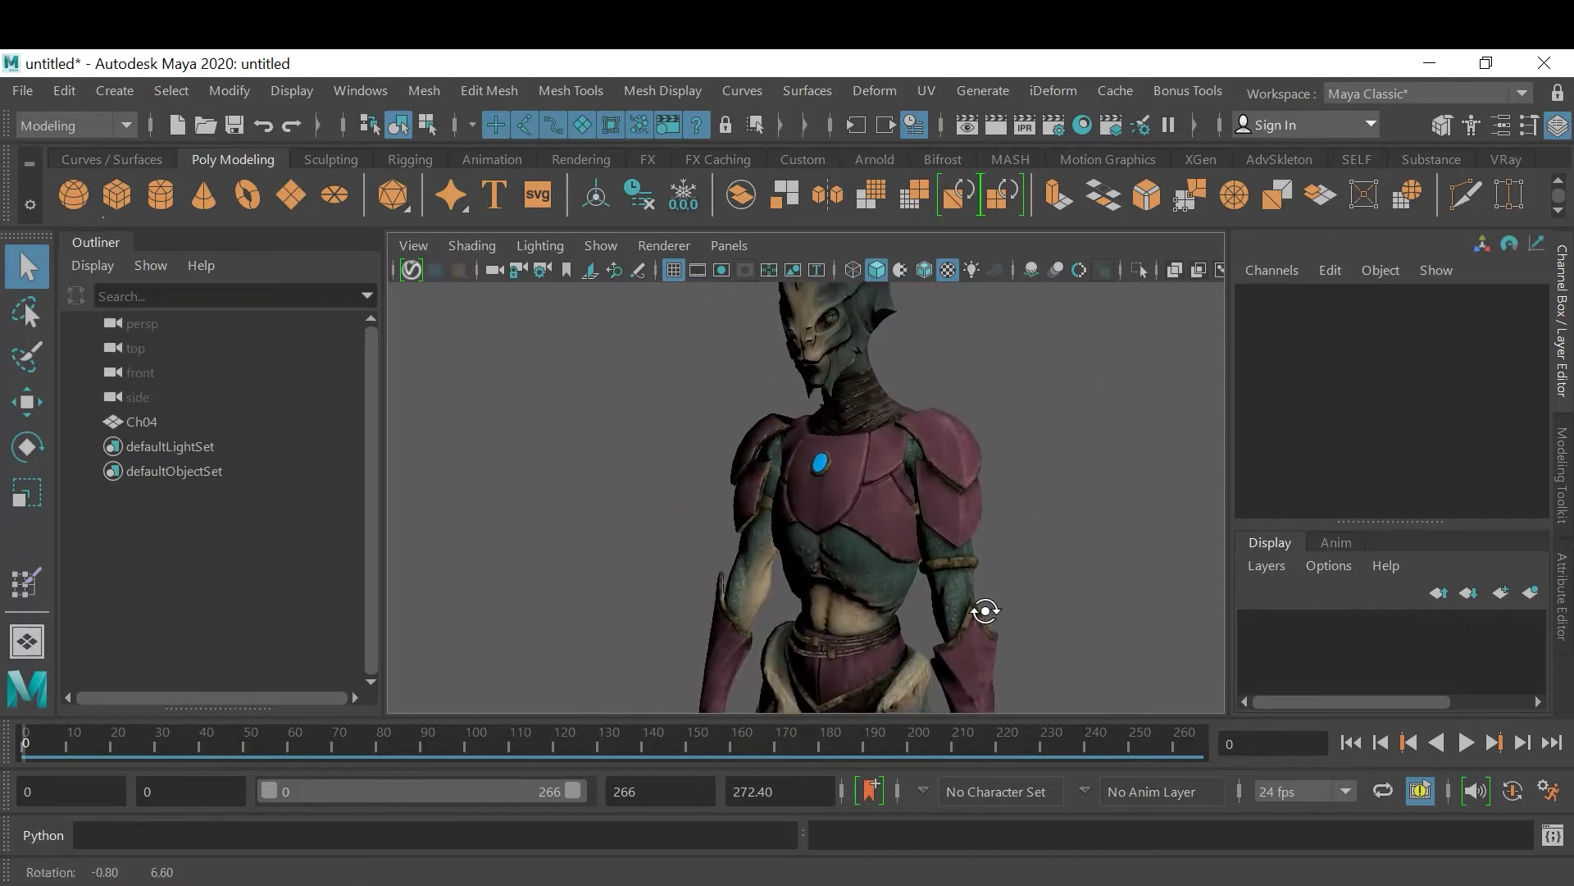
pyautogui.keyDown('alt'); pyautogui.moveTo(984, 605); pyautogui.dragTo(1031, 637, button='right'); pyautogui.keyUp('alt')
pyautogui.keyDown('alt'); pyautogui.moveTo(1031, 637); pyautogui.dragTo(1033, 629, button='middle'); pyautogui.keyUp('alt')
pyautogui.keyDown('alt'); pyautogui.moveTo(1033, 629); pyautogui.dragTo(1028, 566); pyautogui.keyUp('alt')
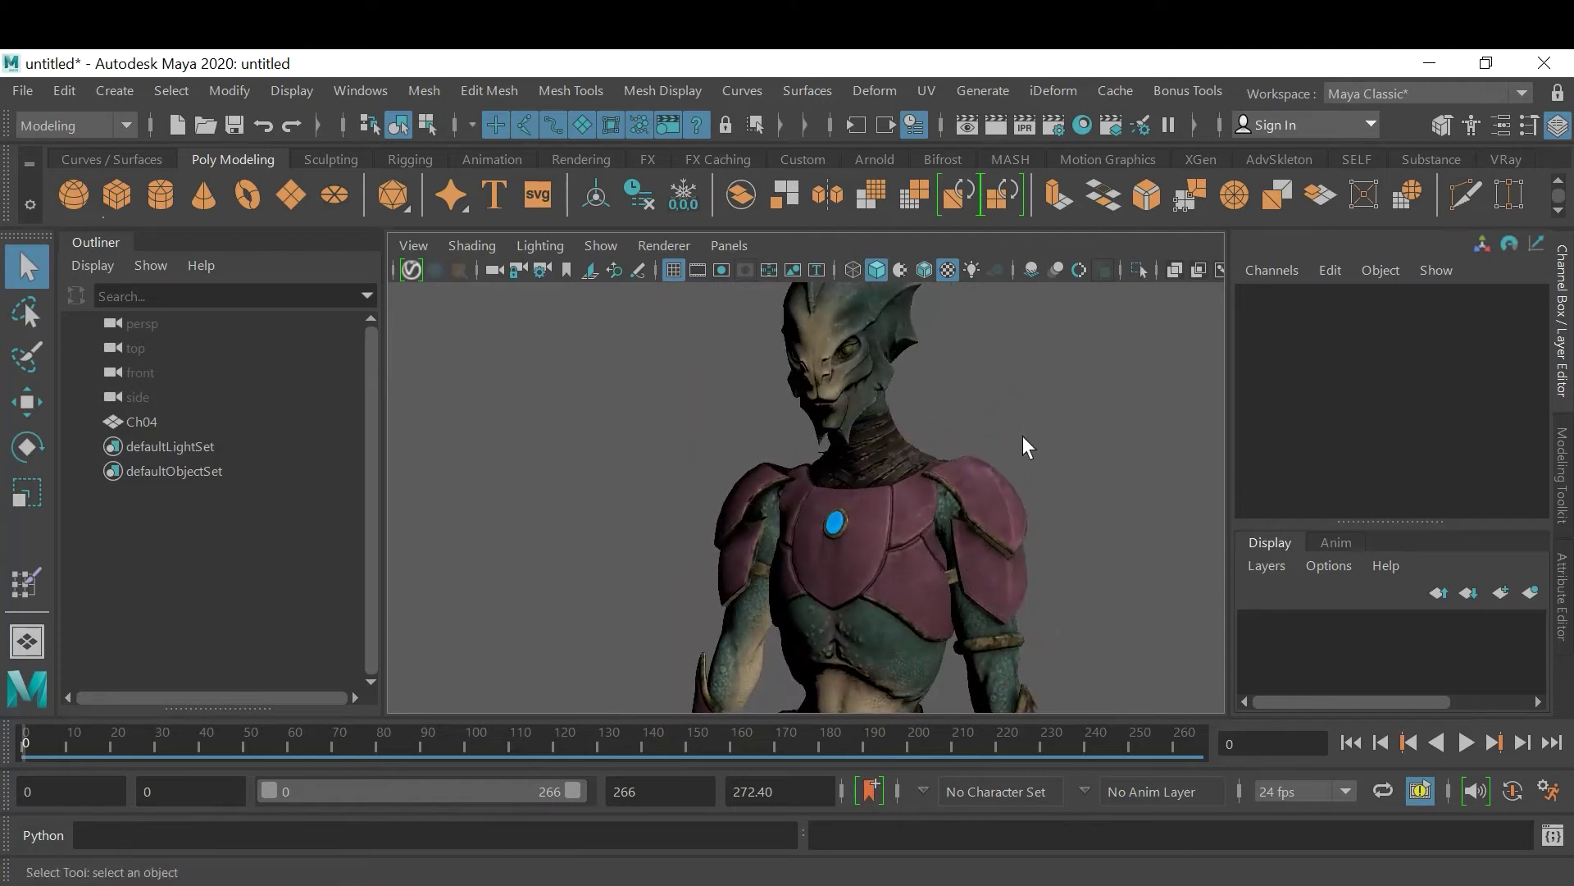
pyautogui.keyDown('alt'); pyautogui.moveTo(1063, 466); pyautogui.dragTo(957, 503); pyautogui.keyUp('alt')
pyautogui.keyDown('alt'); pyautogui.moveTo(956, 503); pyautogui.dragTo(942, 509, button='middle'); pyautogui.keyUp('alt')
pyautogui.keyDown('alt'); pyautogui.moveTo(942, 510); pyautogui.dragTo(804, 470, button='right'); pyautogui.keyUp('alt')
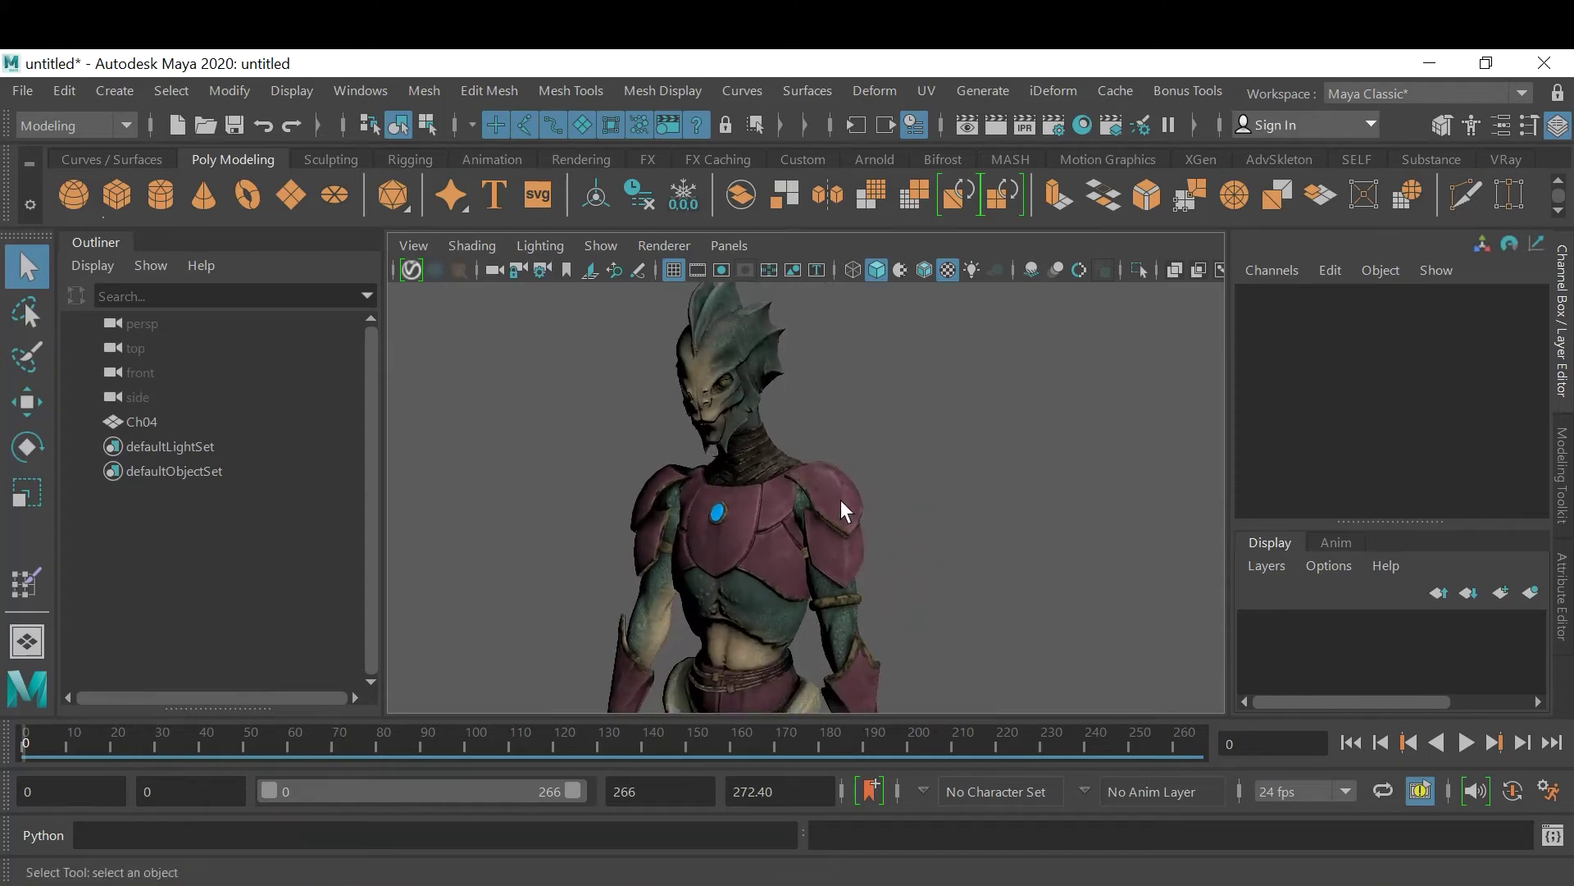
# Open the file texture connected to the Color of Ch04's body material and check its image path
pyautogui.click(840, 499)
pyautogui.hotkey('ctrl', 'a')
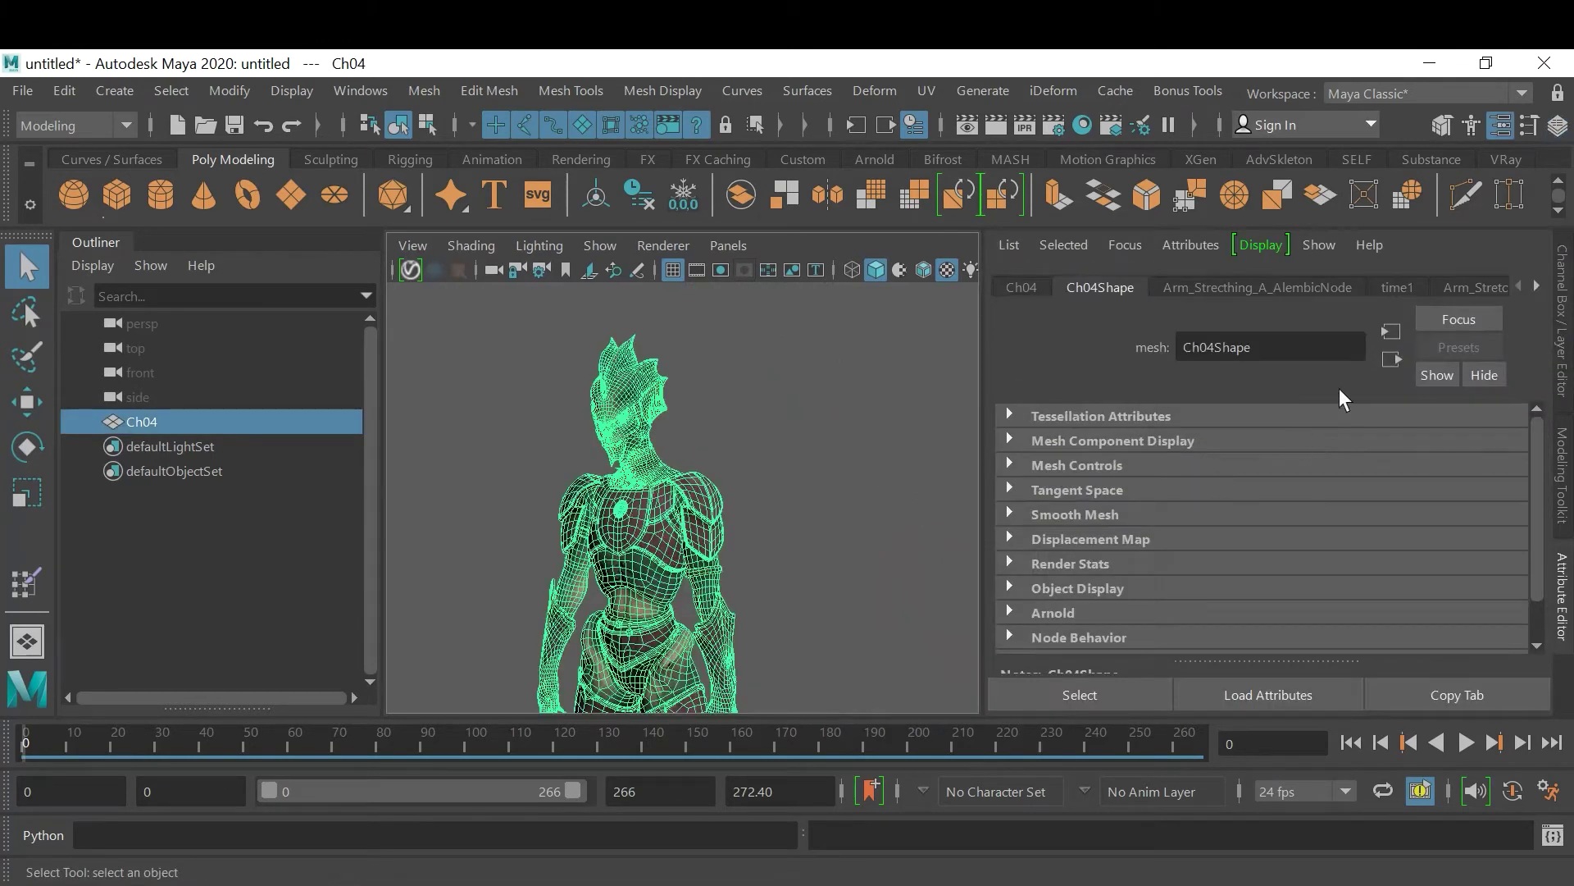
pyautogui.click(1537, 286)
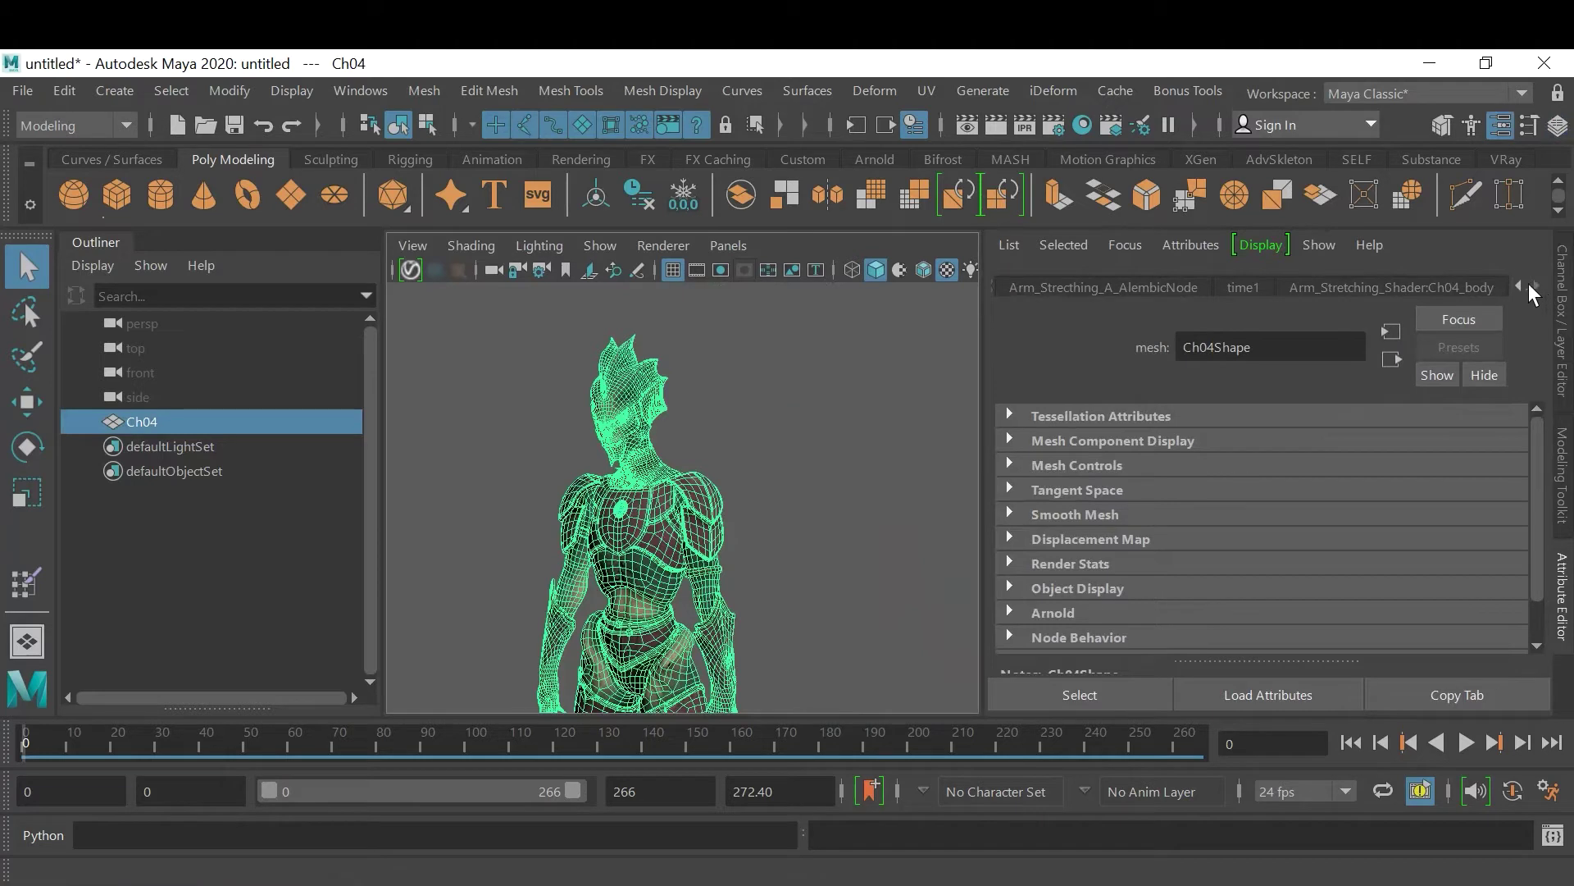
pyautogui.click(1440, 283)
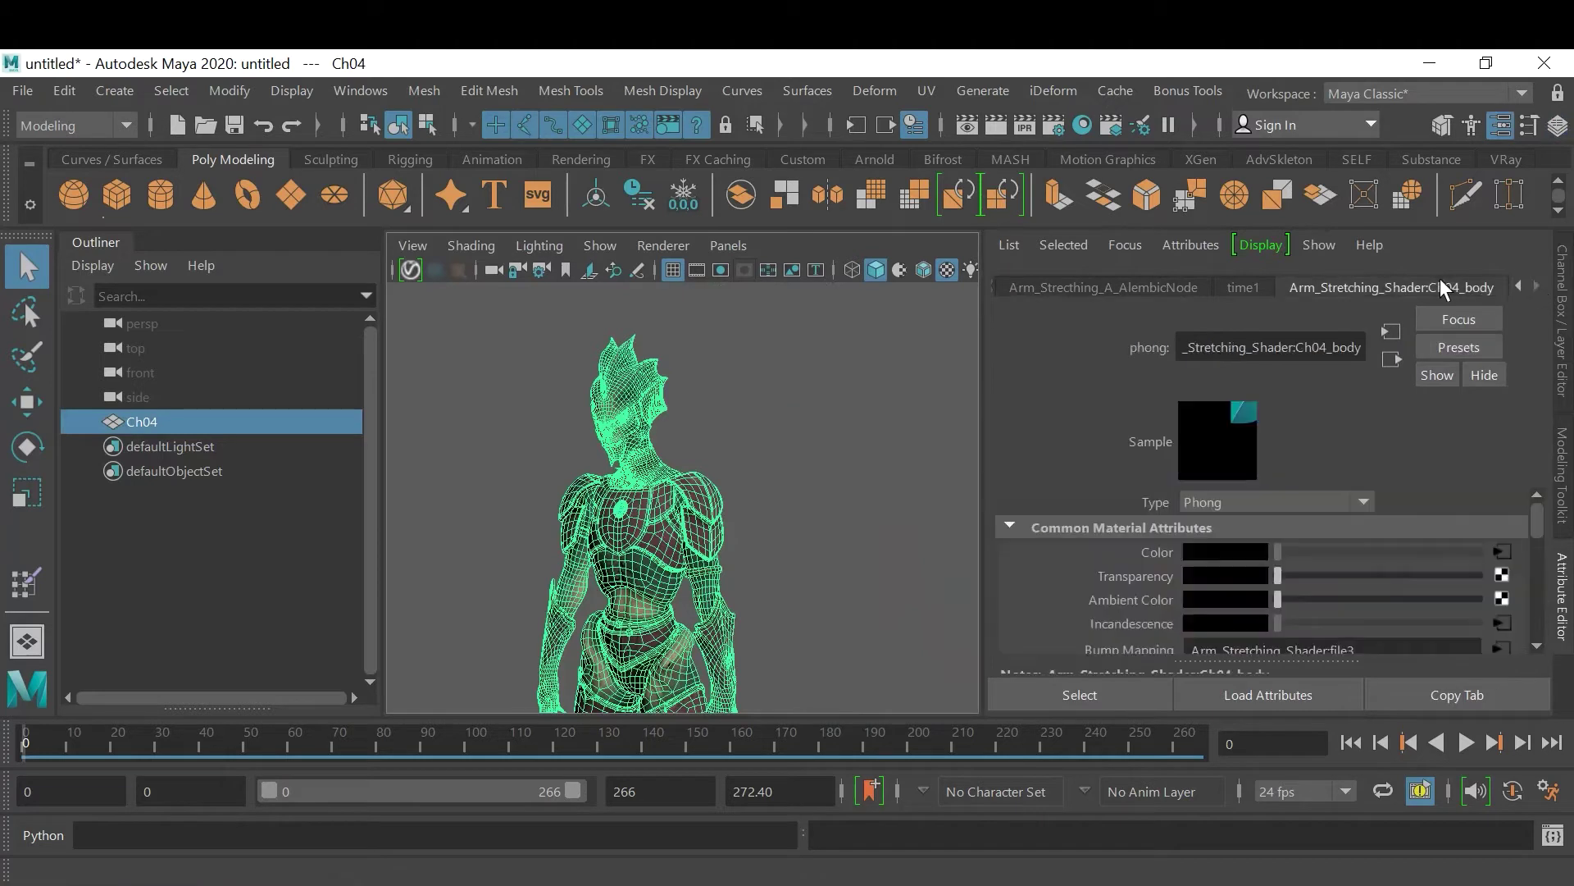
pyautogui.click(1502, 550)
pyautogui.moveTo(1246, 607); pyautogui.dragTo(1160, 611)
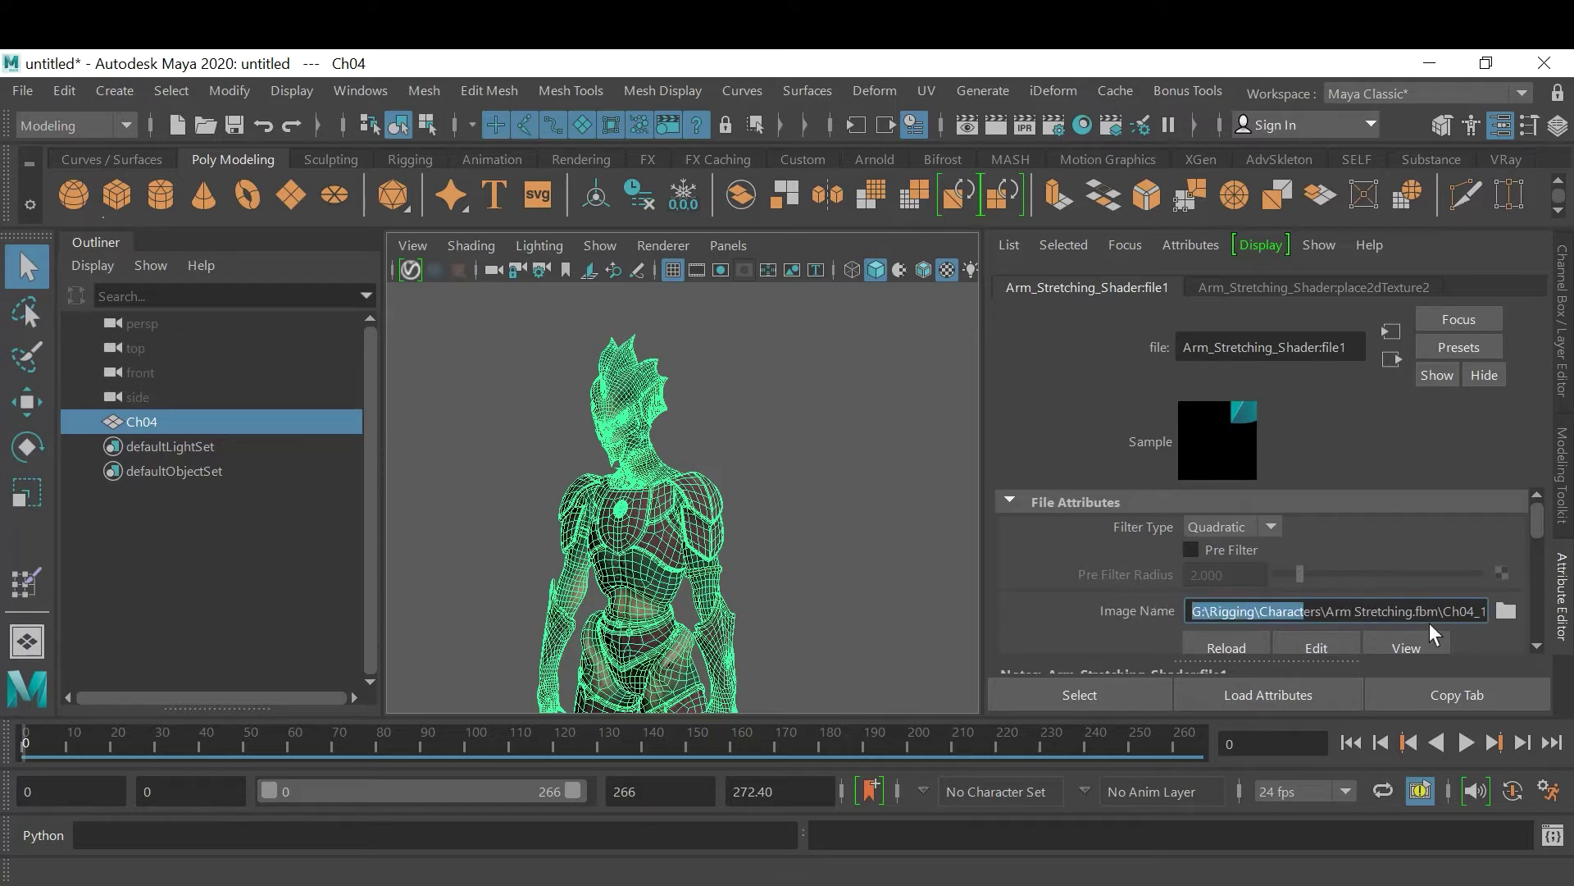
pyautogui.moveTo(1429, 611); pyautogui.dragTo(1507, 611)
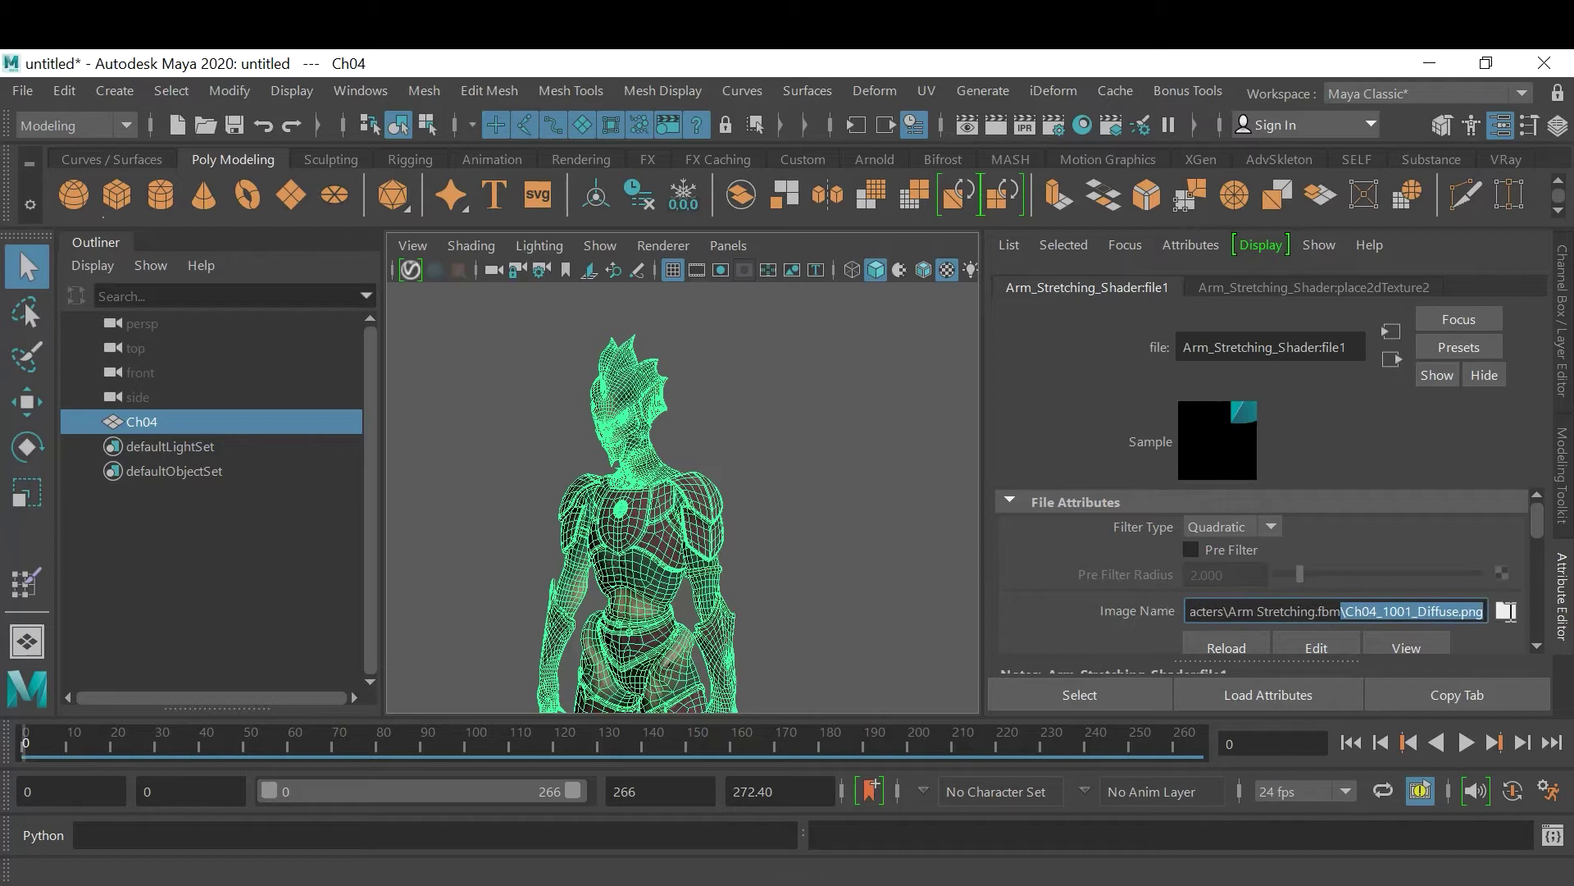
pyautogui.click(1432, 617)
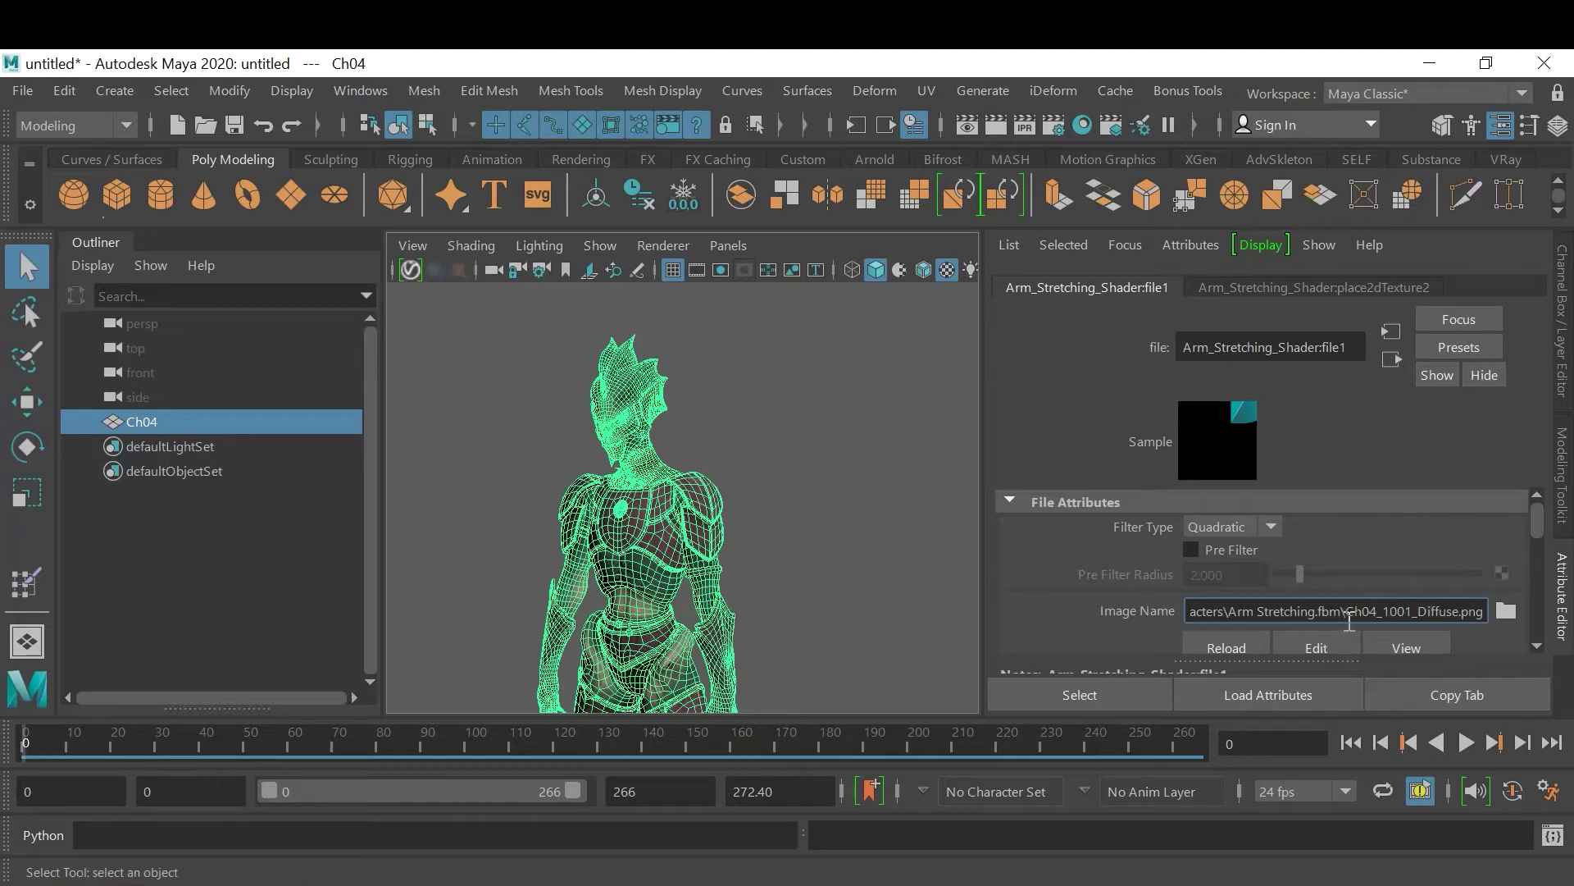
# Copy the folder path G:\Rigging\Characters\Arm Stretching.fbm from the texture's image name and open that folder in File Explorer
pyautogui.moveTo(1347, 618); pyautogui.dragTo(1049, 602)
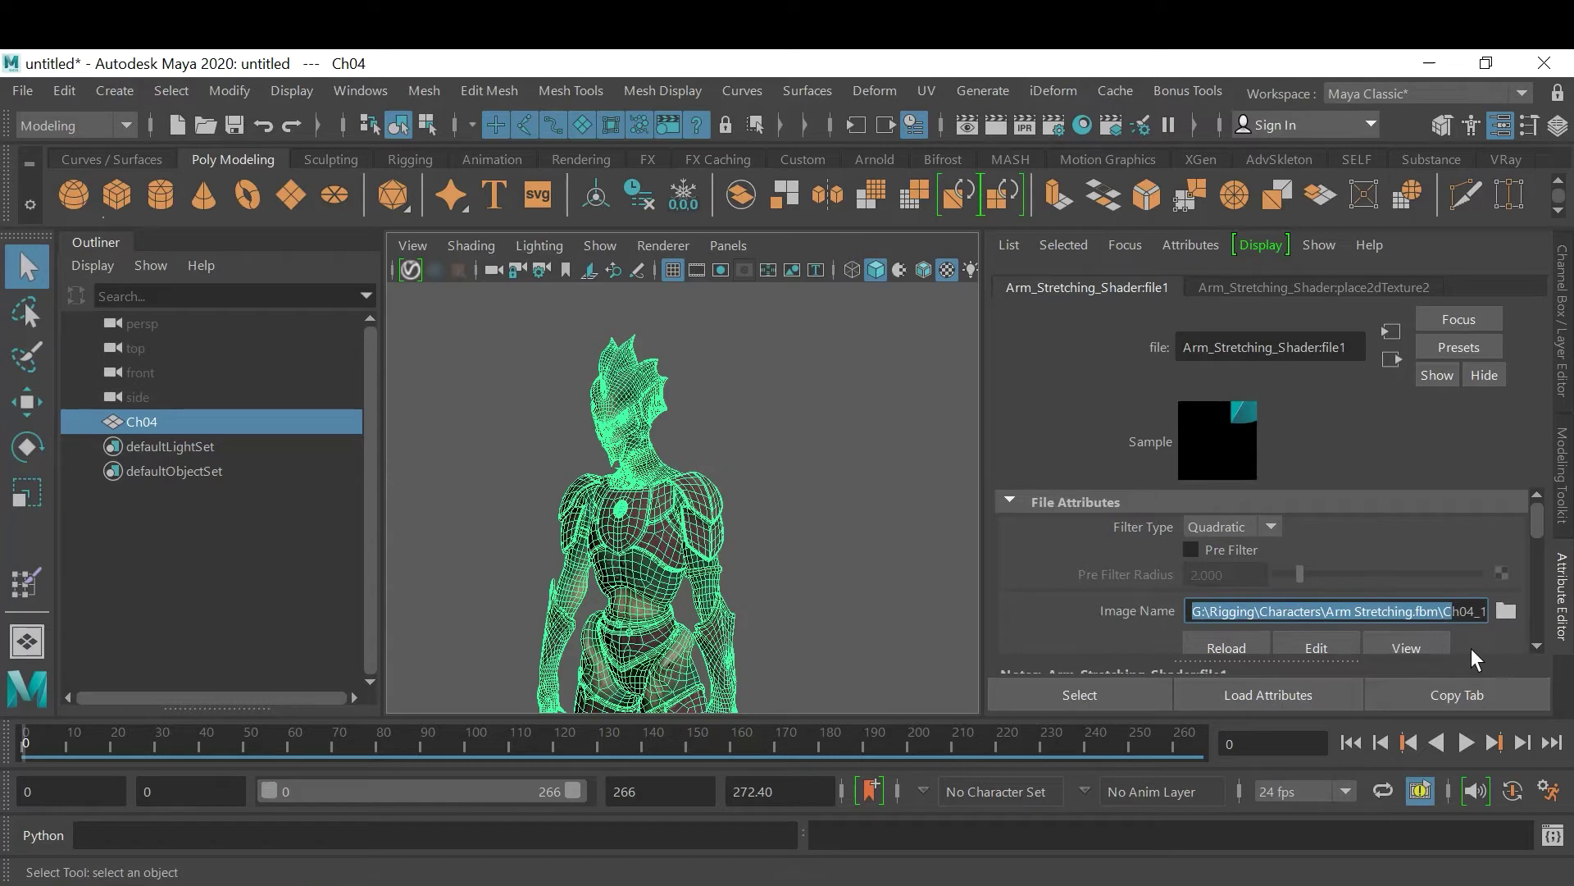
pyautogui.click(1444, 619)
pyautogui.moveTo(1441, 617); pyautogui.dragTo(1148, 595)
pyautogui.hotkey('ctrl', 'c')
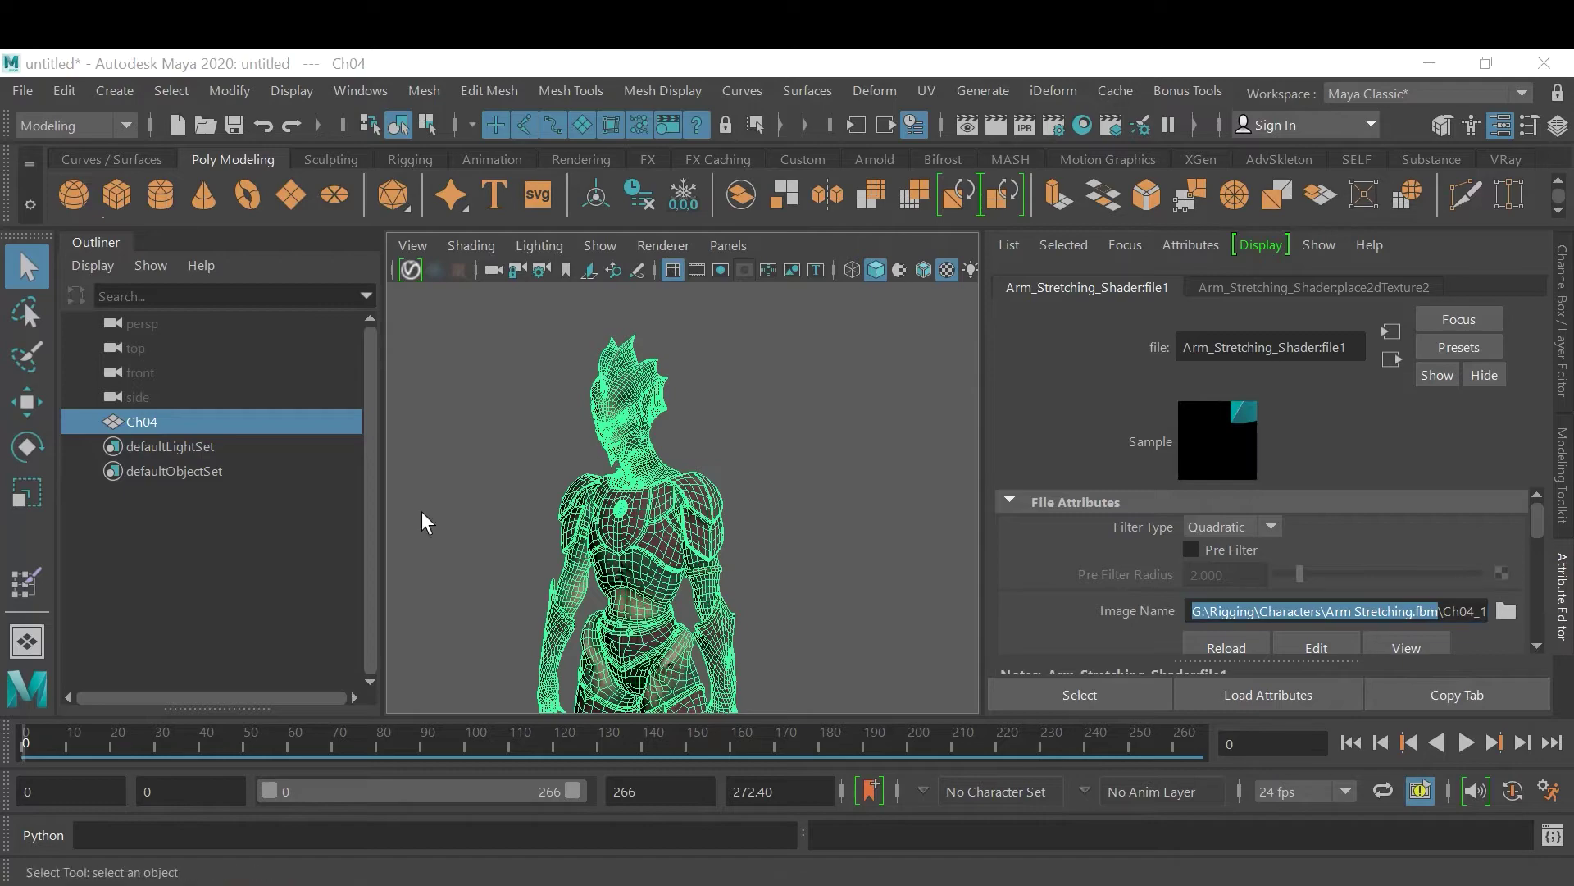
pyautogui.press('super+e')
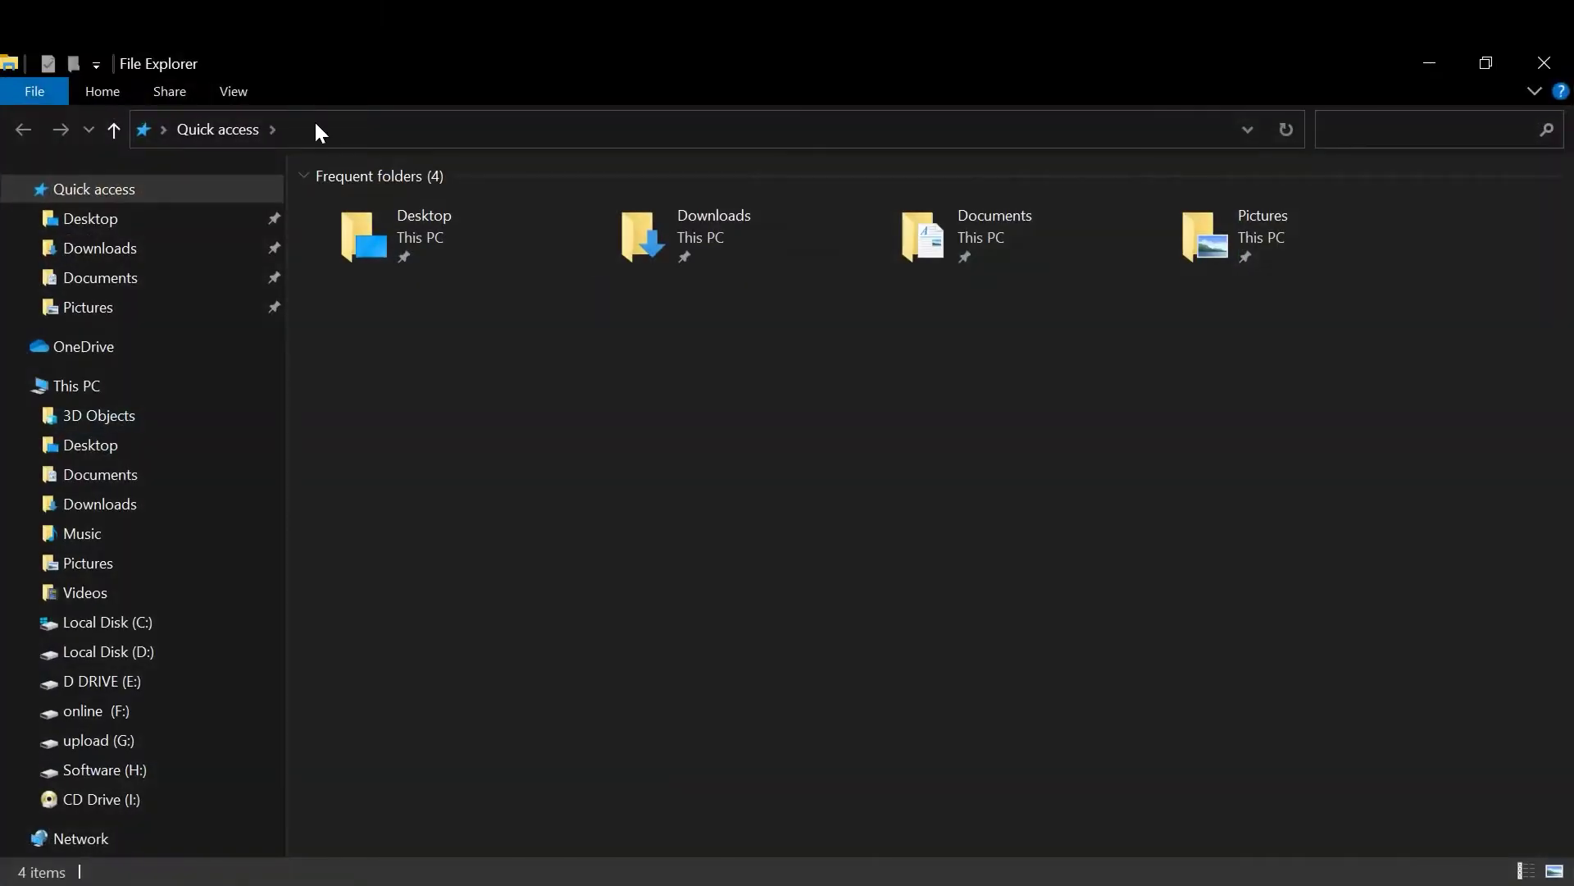
pyautogui.click(318, 129)
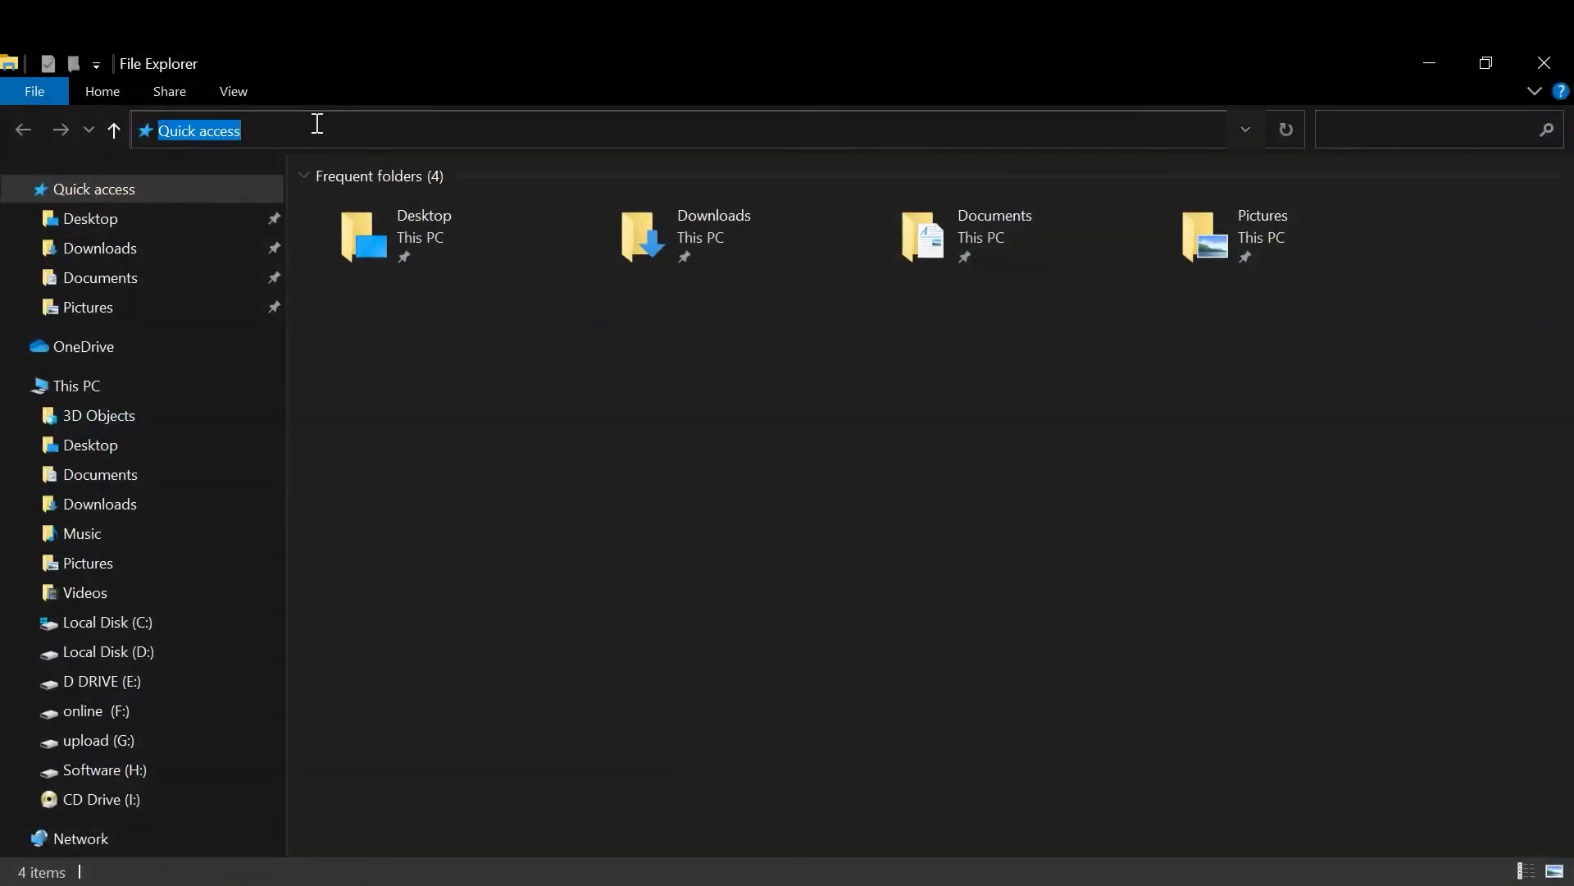
pyautogui.hotkey('ctrl', 'v')
pyautogui.press('Return')
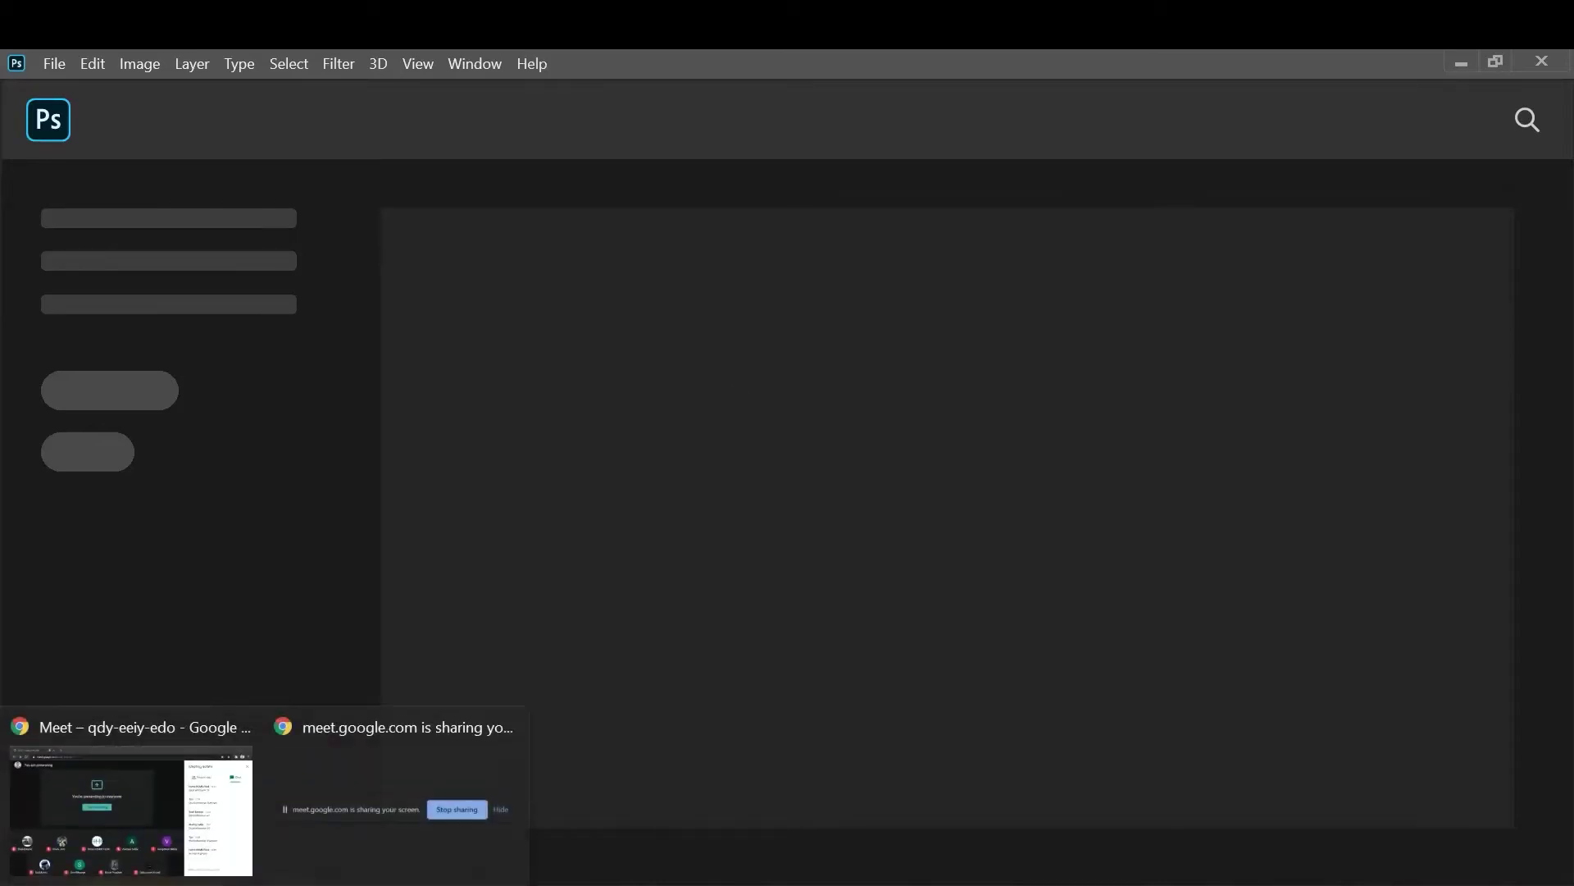
# Select the Ch04_1001_Diffuse image in the Arm Stretching.fbm folder and check its file details
pyautogui.click(154, 830)
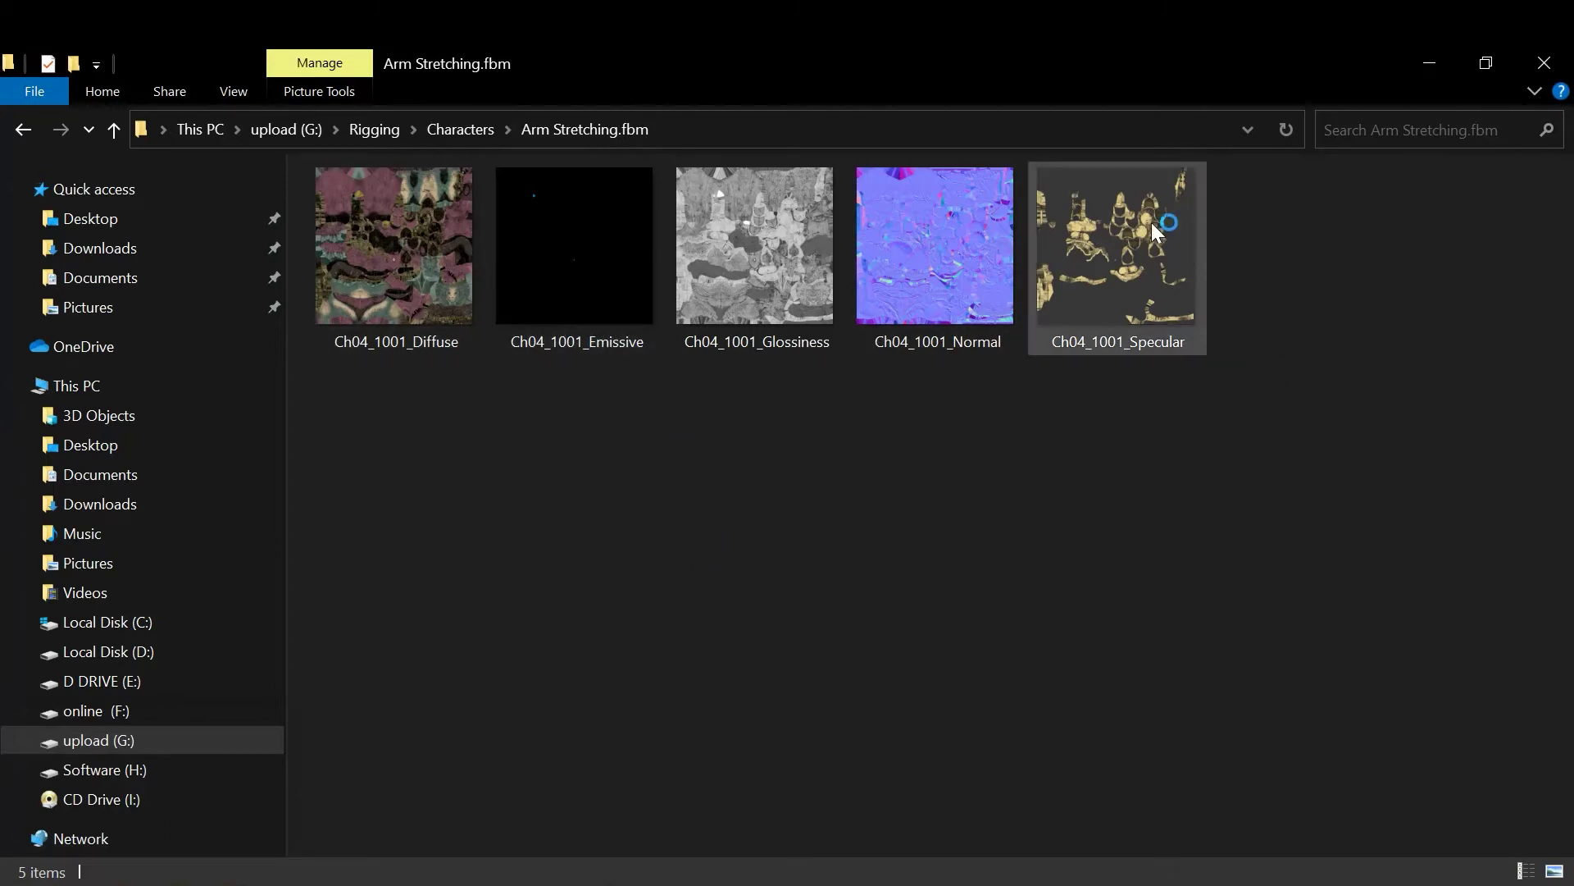
pyautogui.click(394, 254)
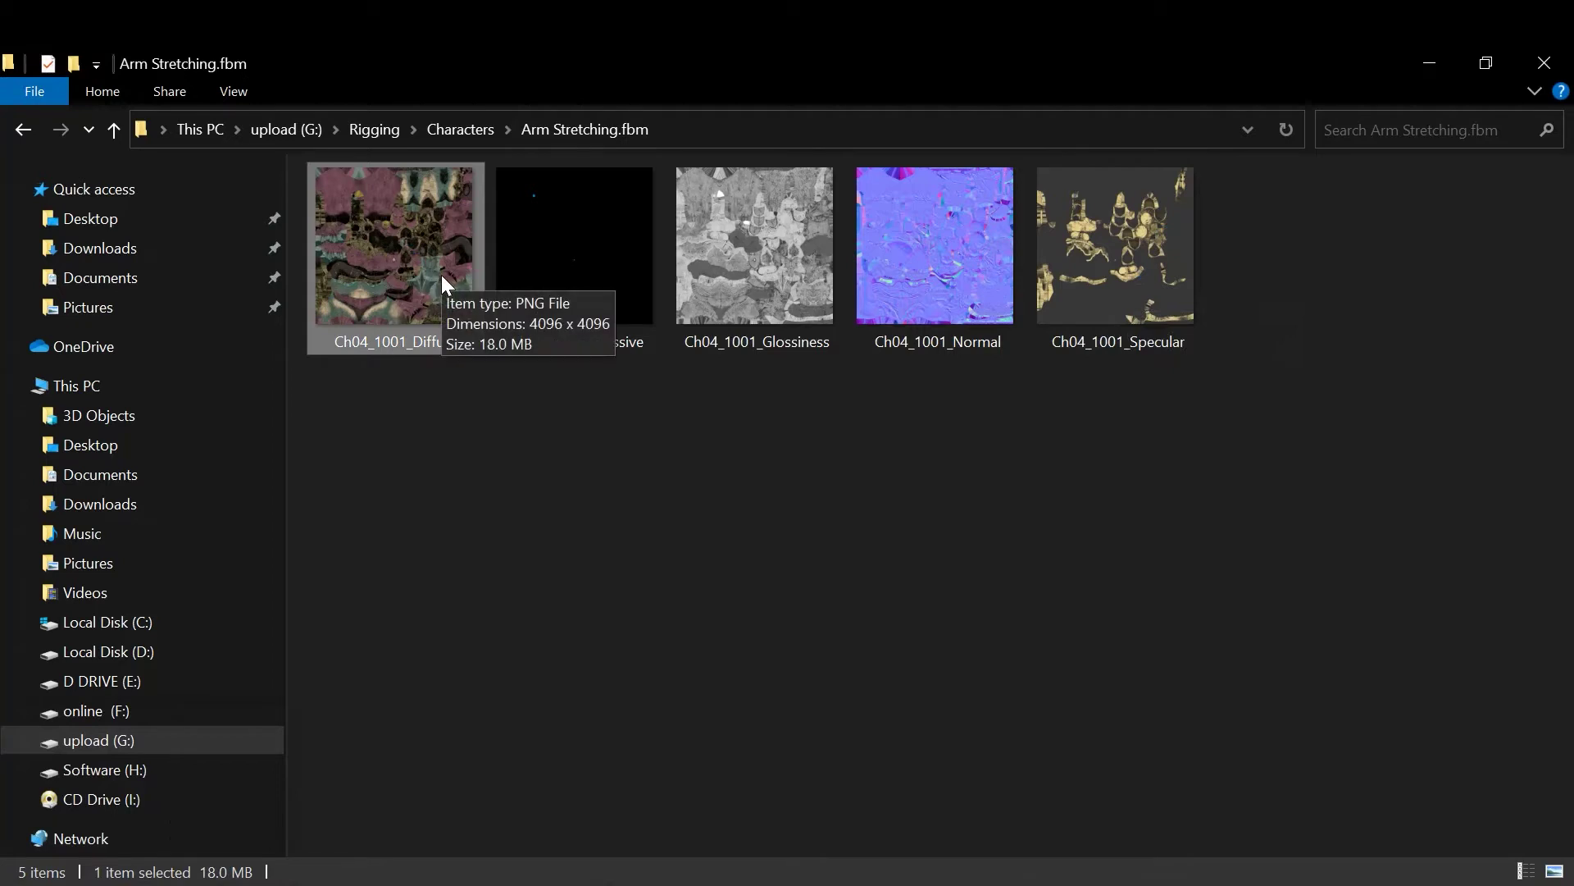
# Duplicate the Ch04_1001_Diffuse image in the same folder and rename the copy Ch04_1001_BW
pyautogui.hotkey('ctrl', 'c')
pyautogui.hotkey('ctrl', 'v')
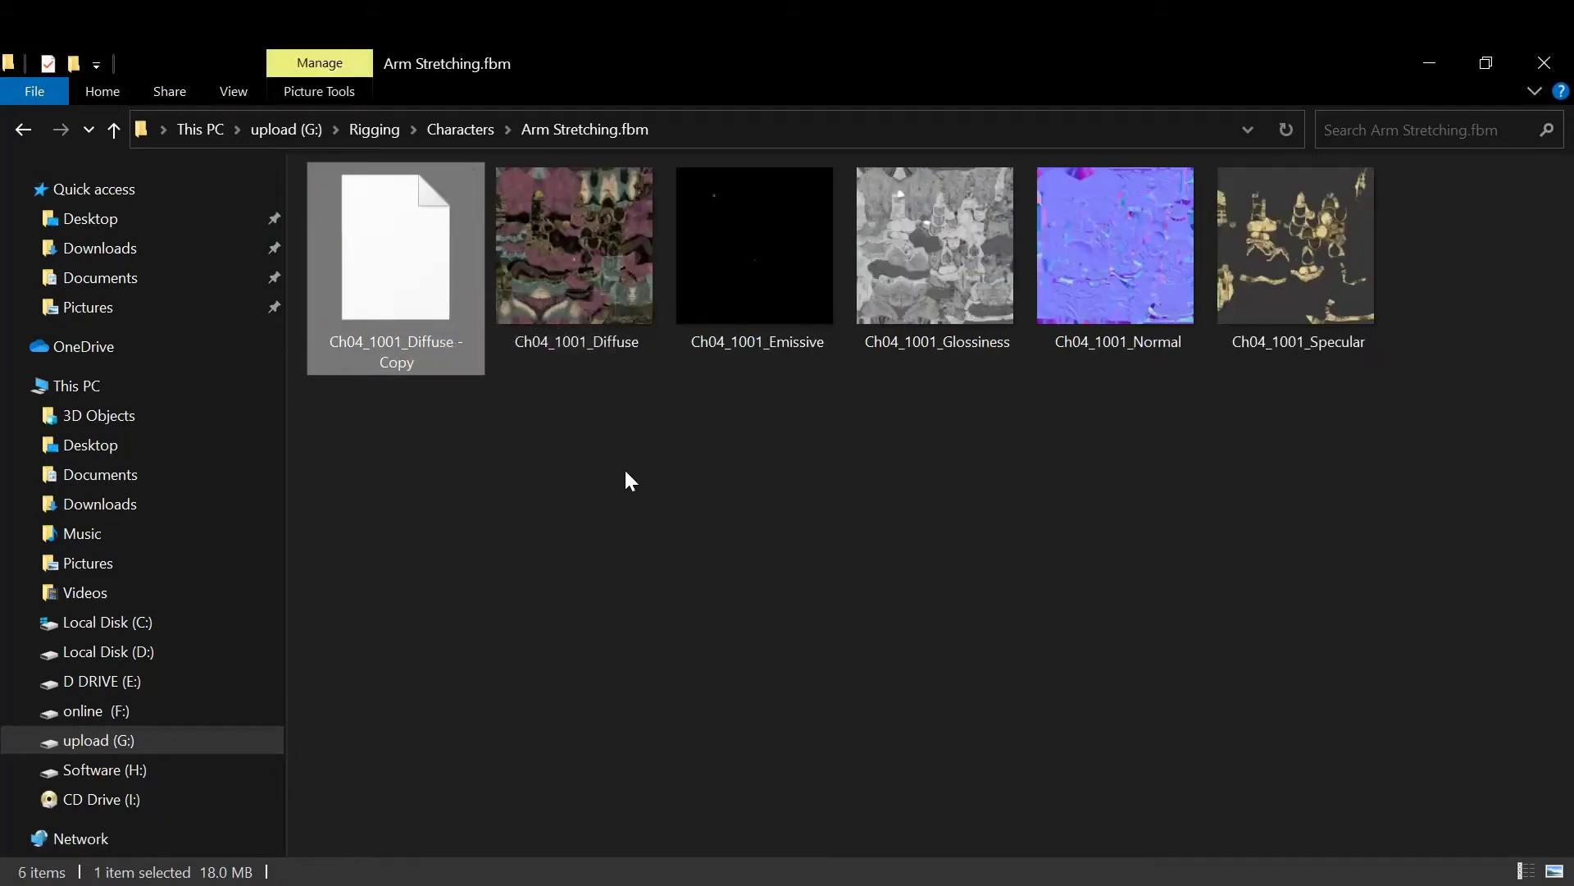
pyautogui.click(431, 363)
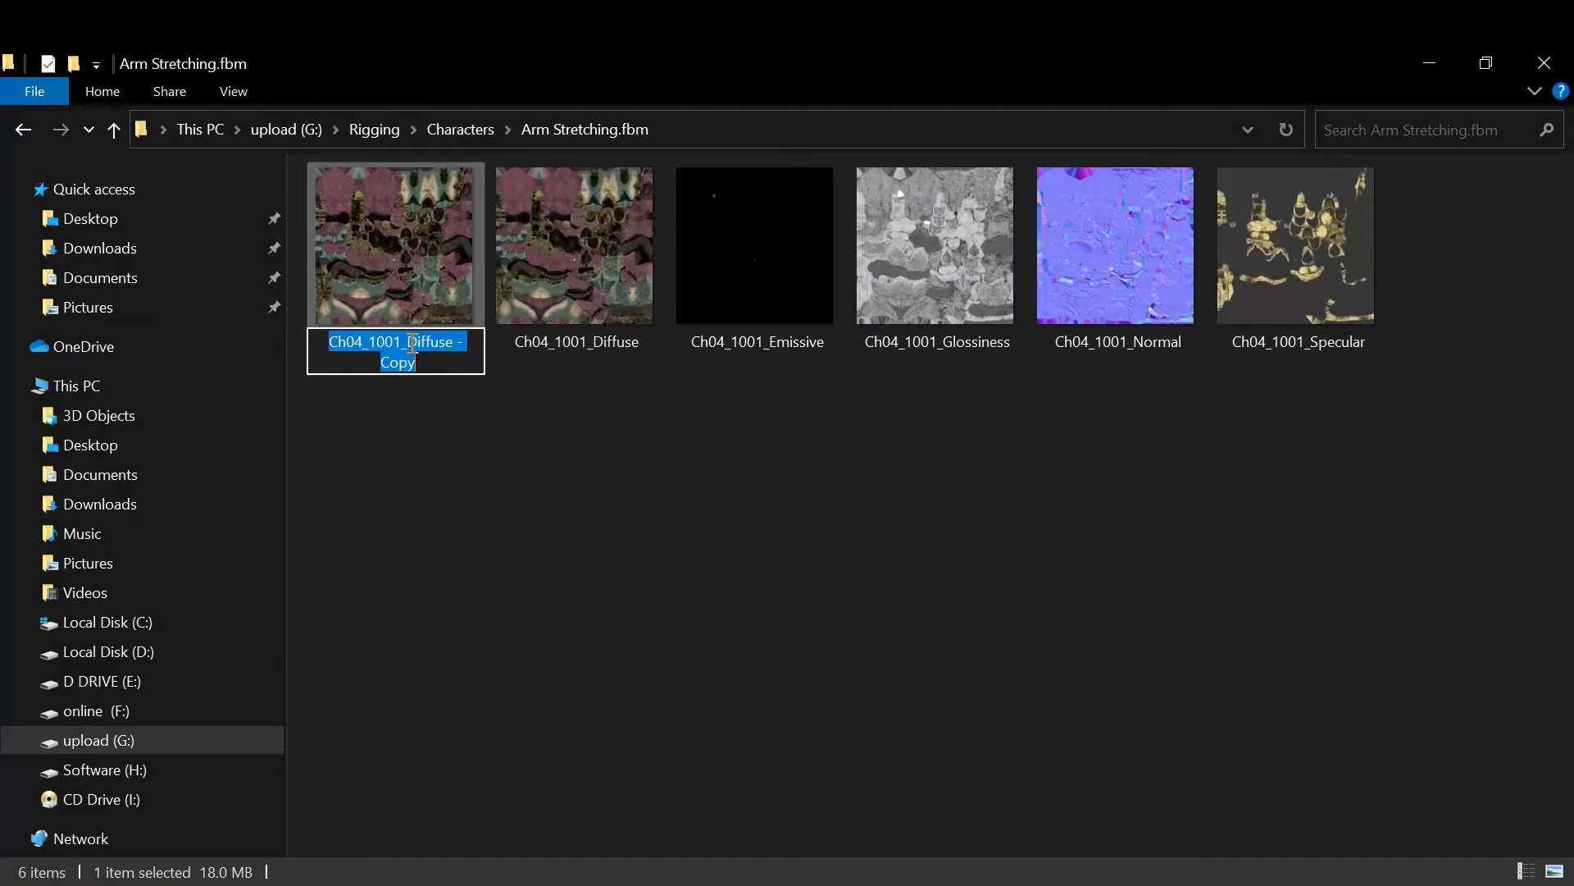
pyautogui.moveTo(407, 343); pyautogui.dragTo(435, 385)
pyautogui.write('BW')
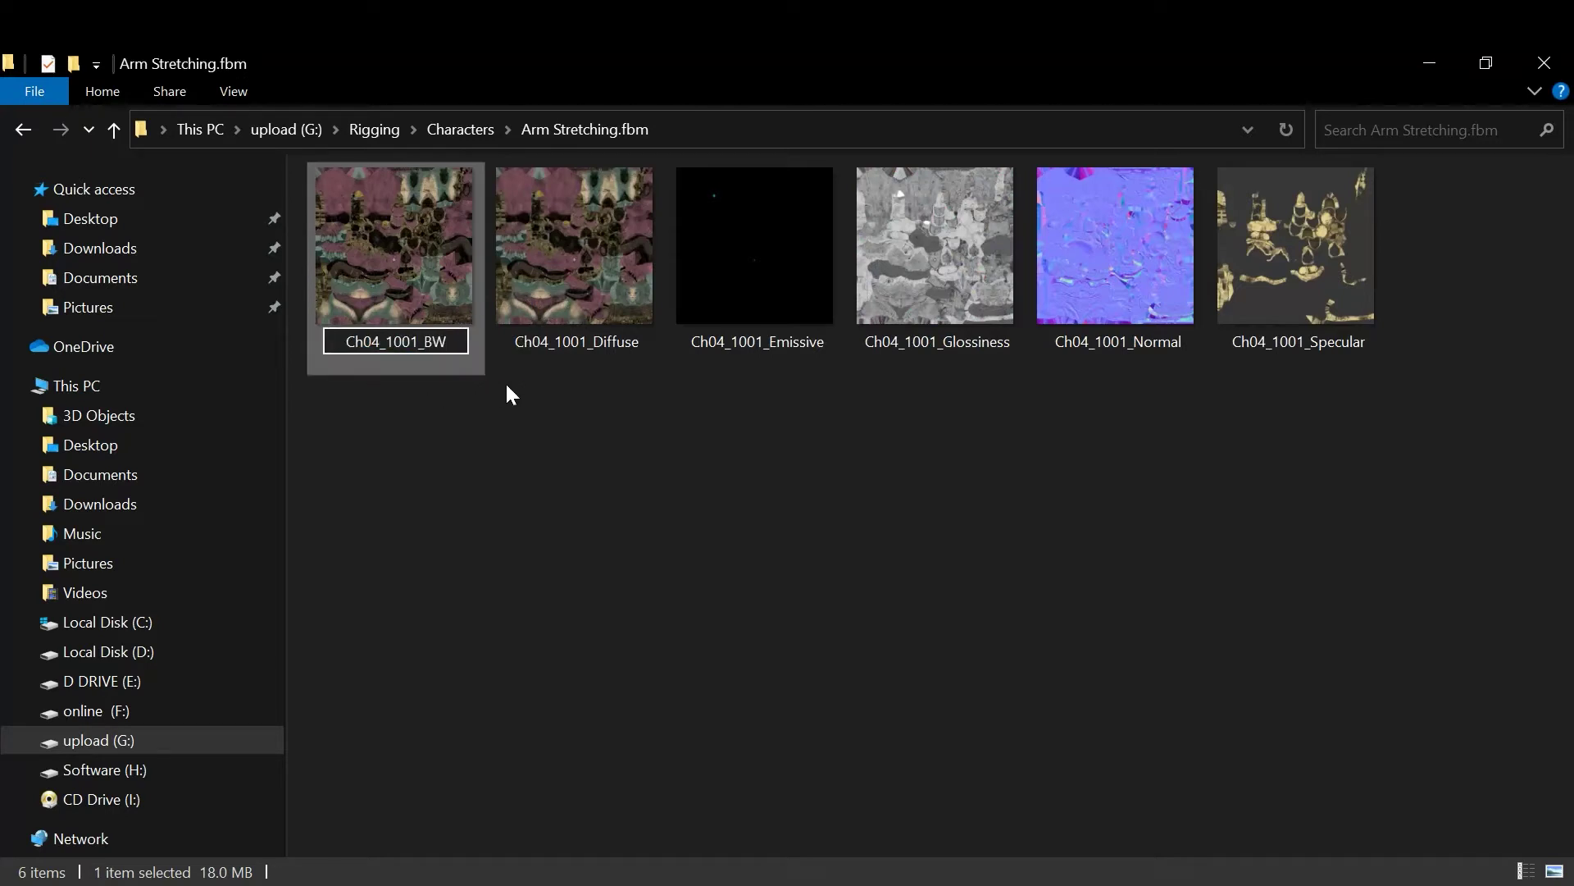
pyautogui.press('Return')
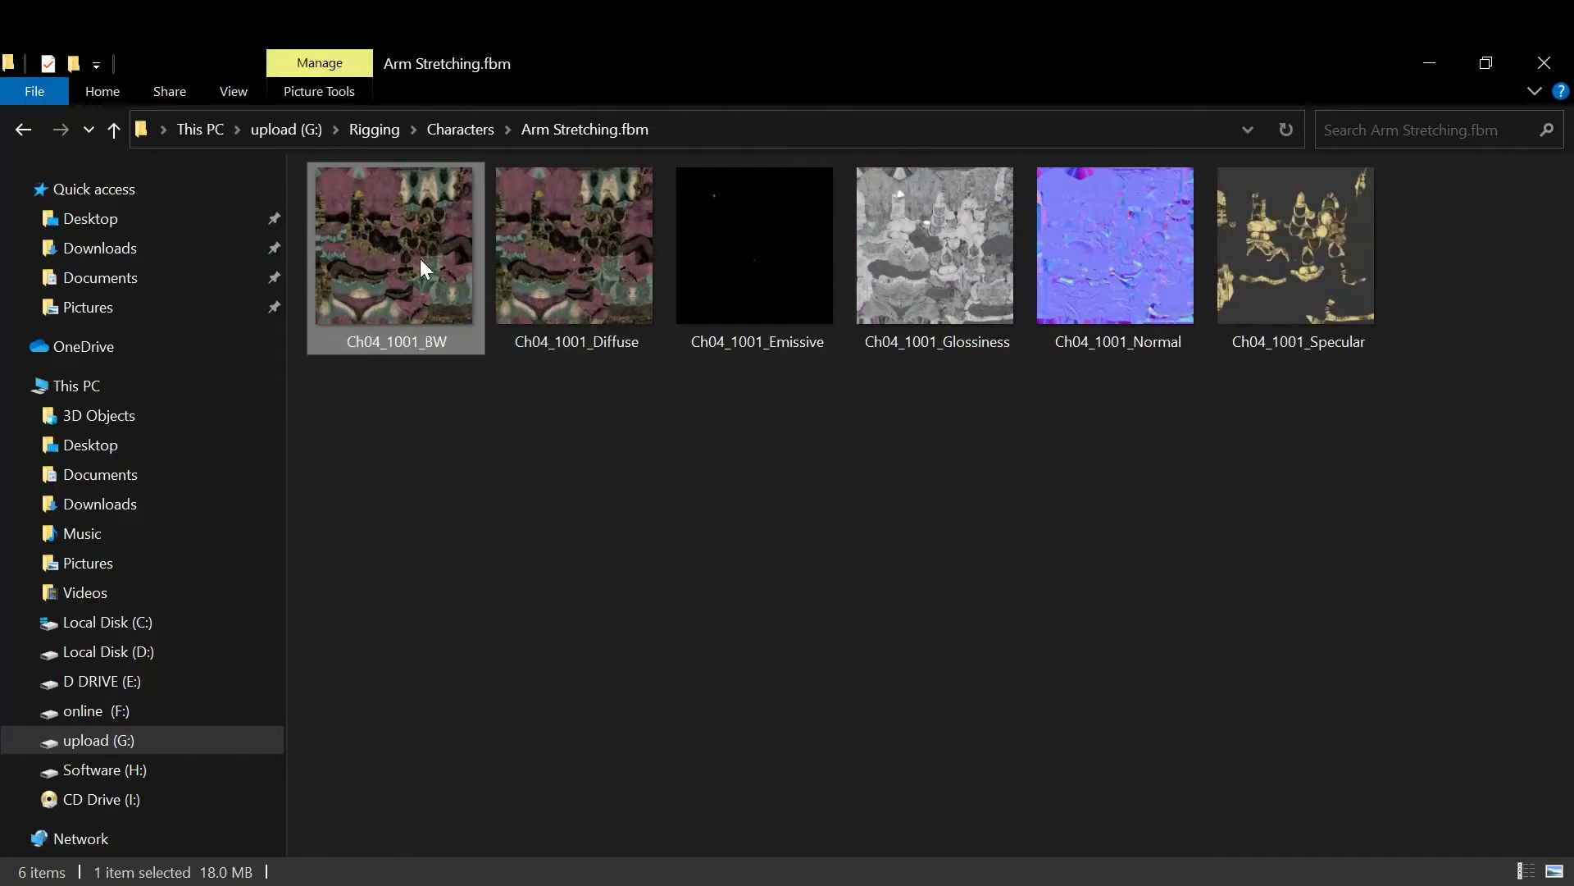
# Open the Ch04_1001_BW image in Photoshop and add a new empty layer above the Background
pyautogui.moveTo(419, 259); pyautogui.dragTo(738, 648)
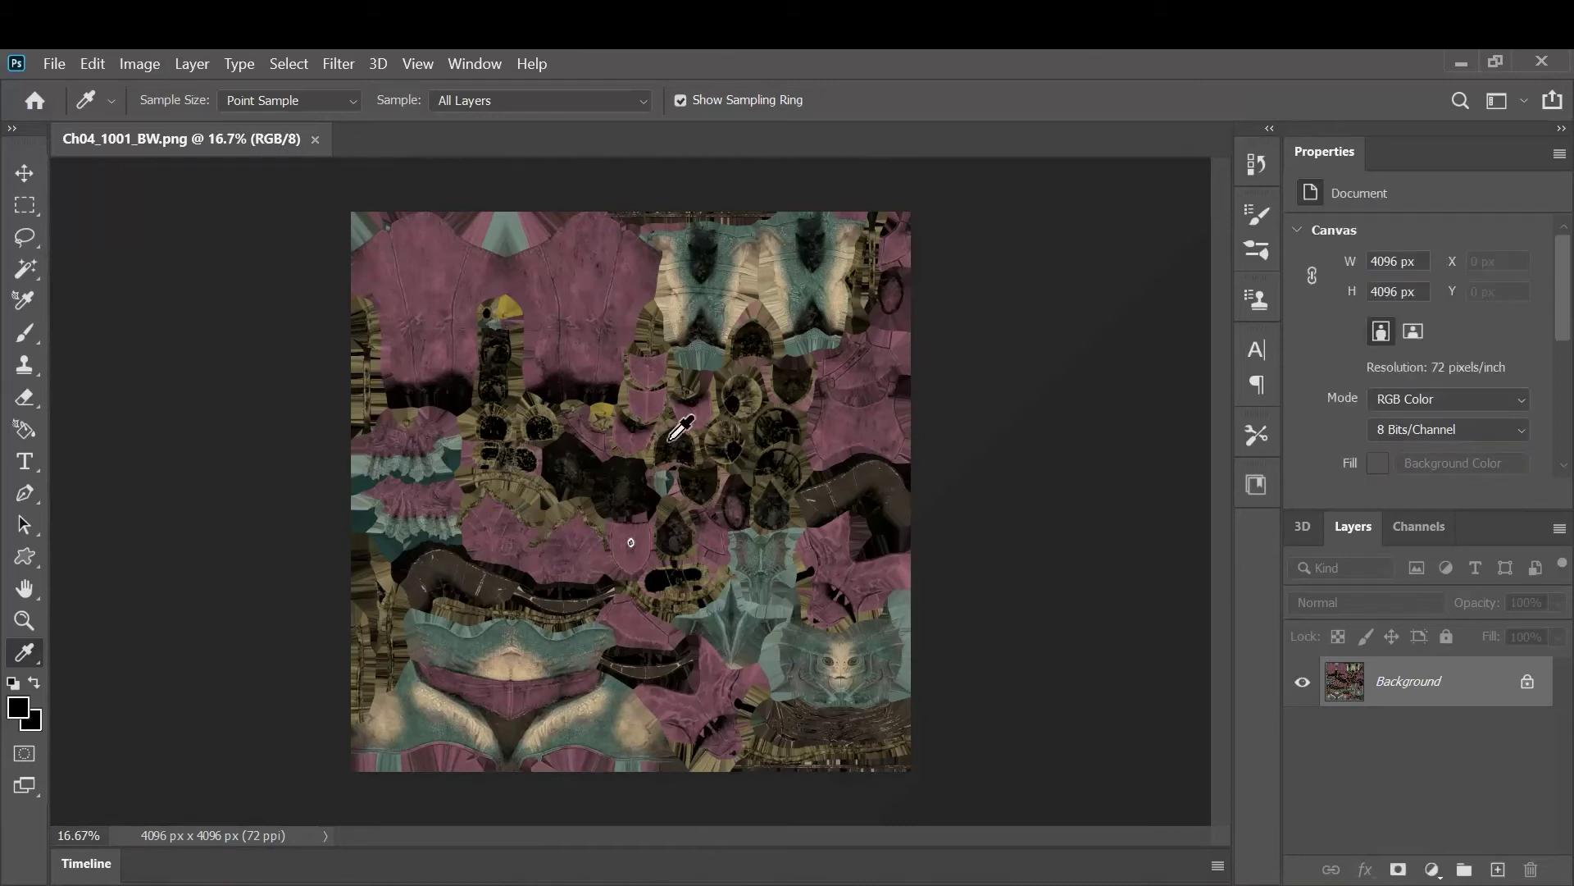
pyautogui.click(23, 173)
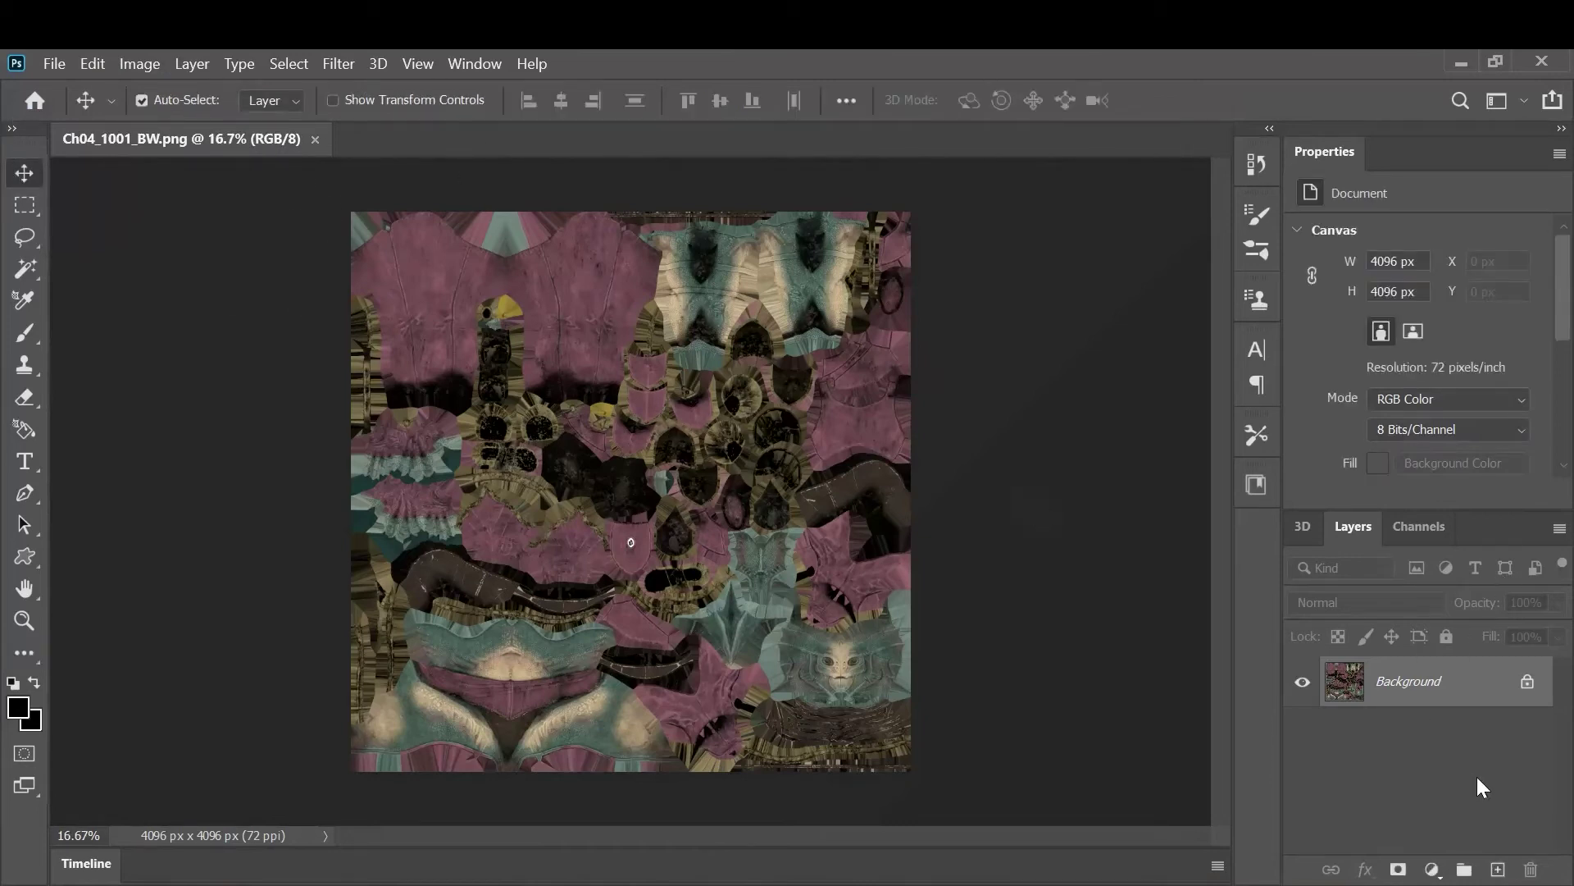
pyautogui.click(1500, 869)
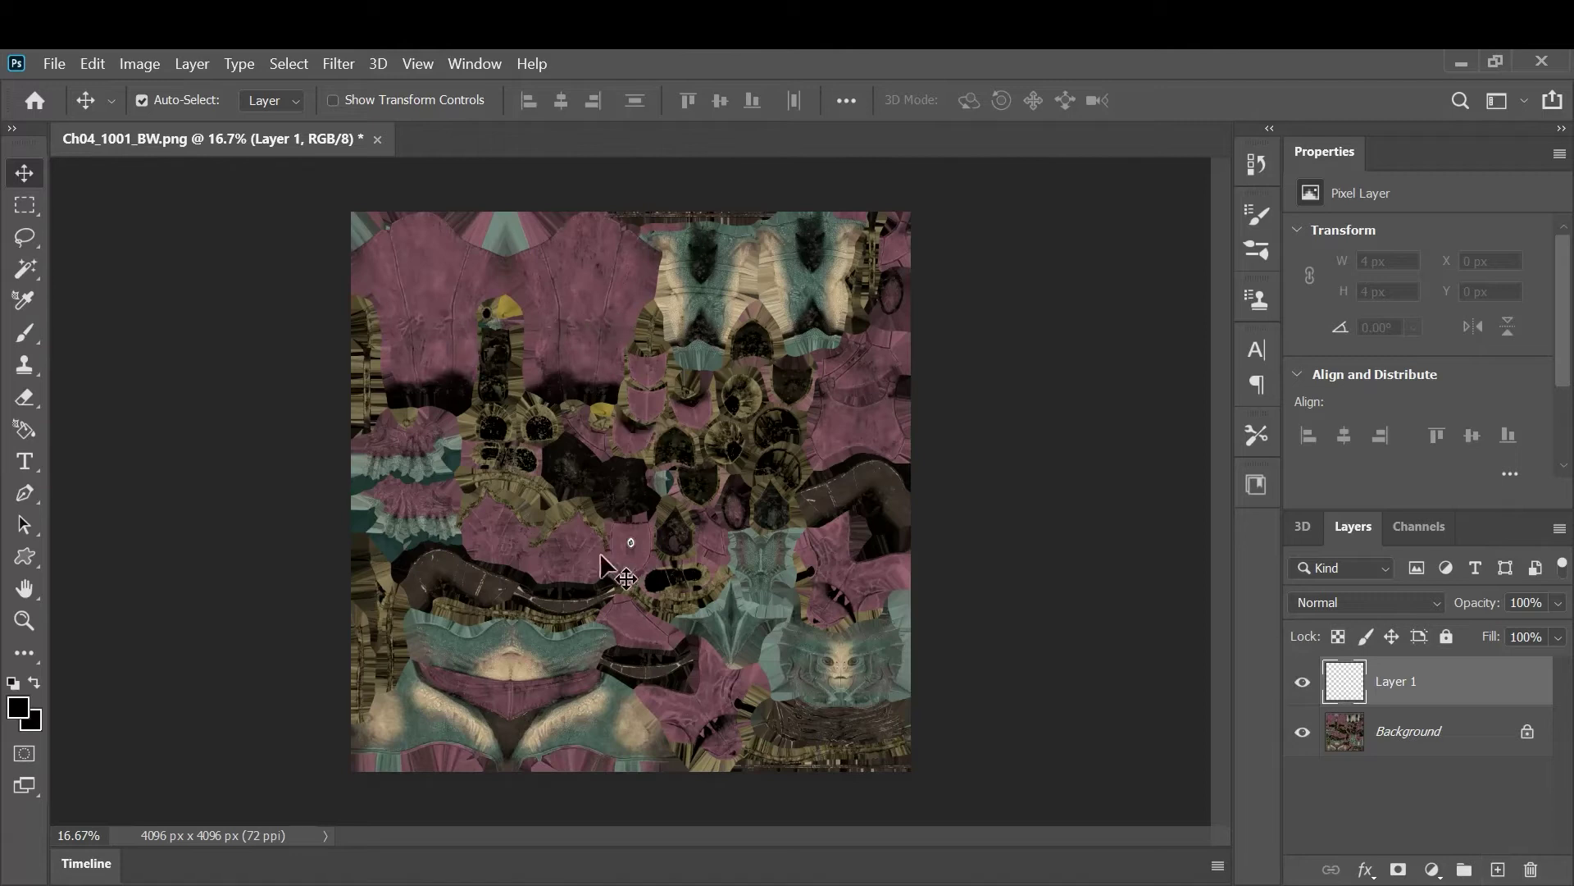
# Examine the texture's body and clothing pieces up close to see which part of the character each one covers
pyautogui.press('ctrl')
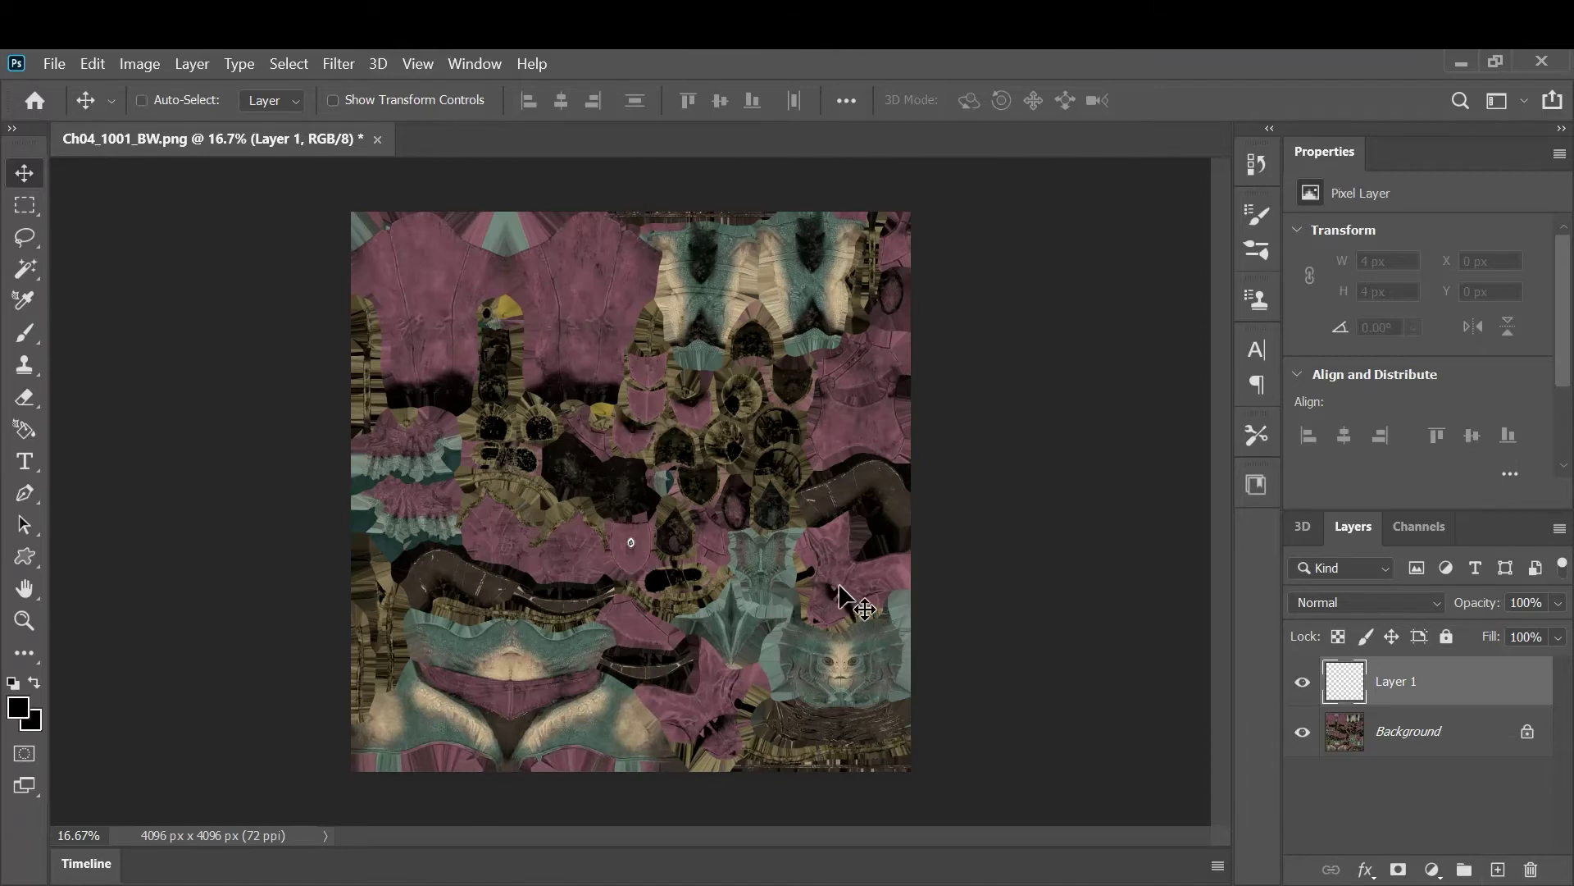
pyautogui.hotkey('ctrl', '+')
pyautogui.hotkey('ctrl', '+')
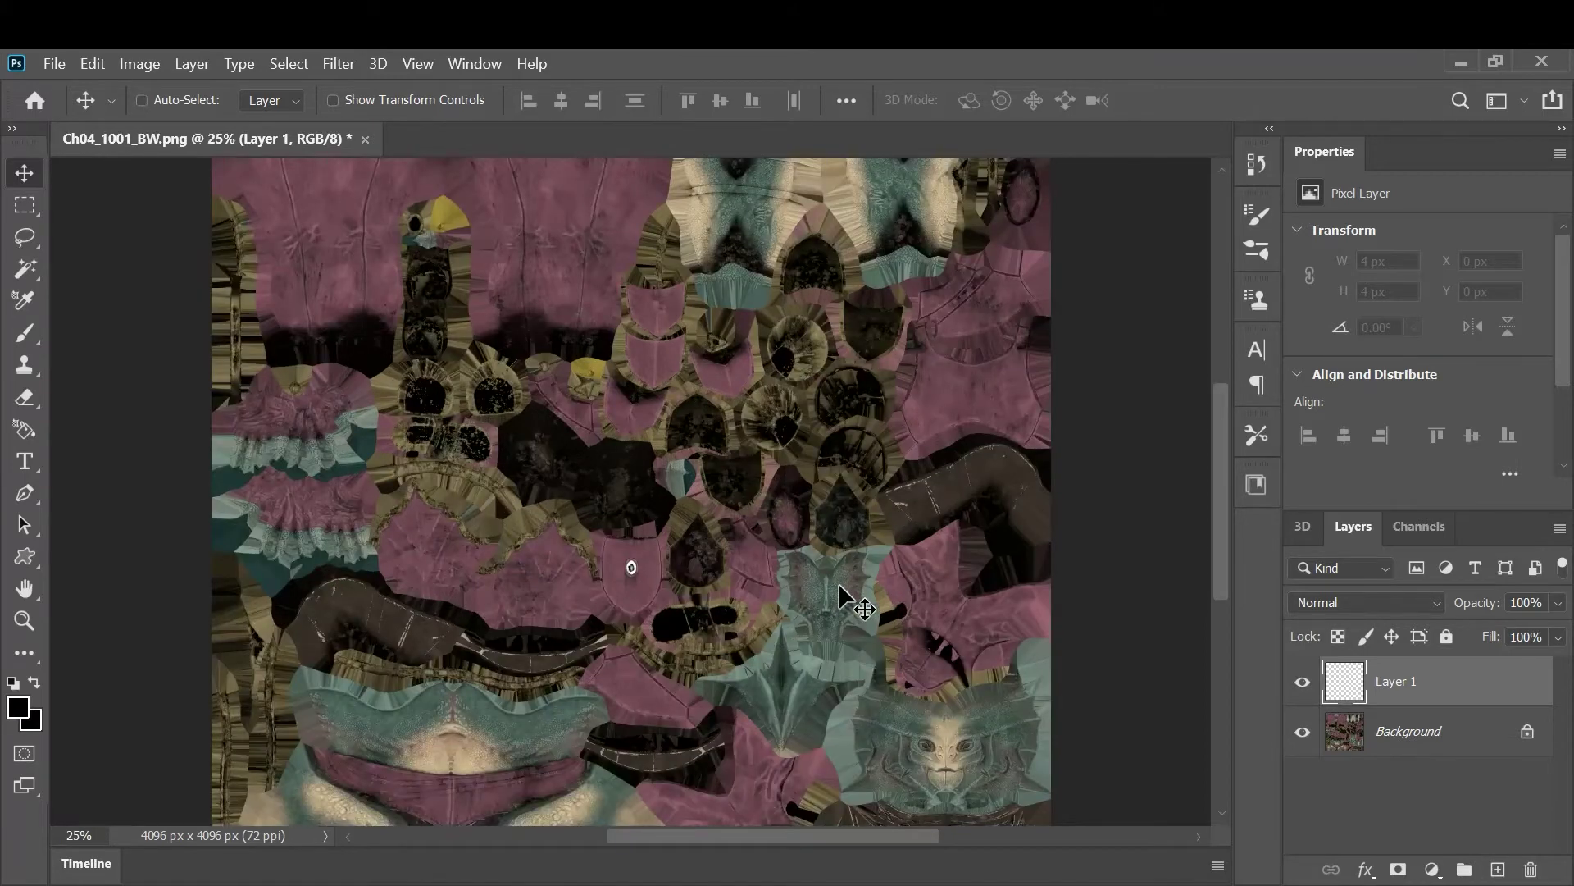
pyautogui.hotkey('ctrl', '-')
pyautogui.hotkey('ctrl', '+')
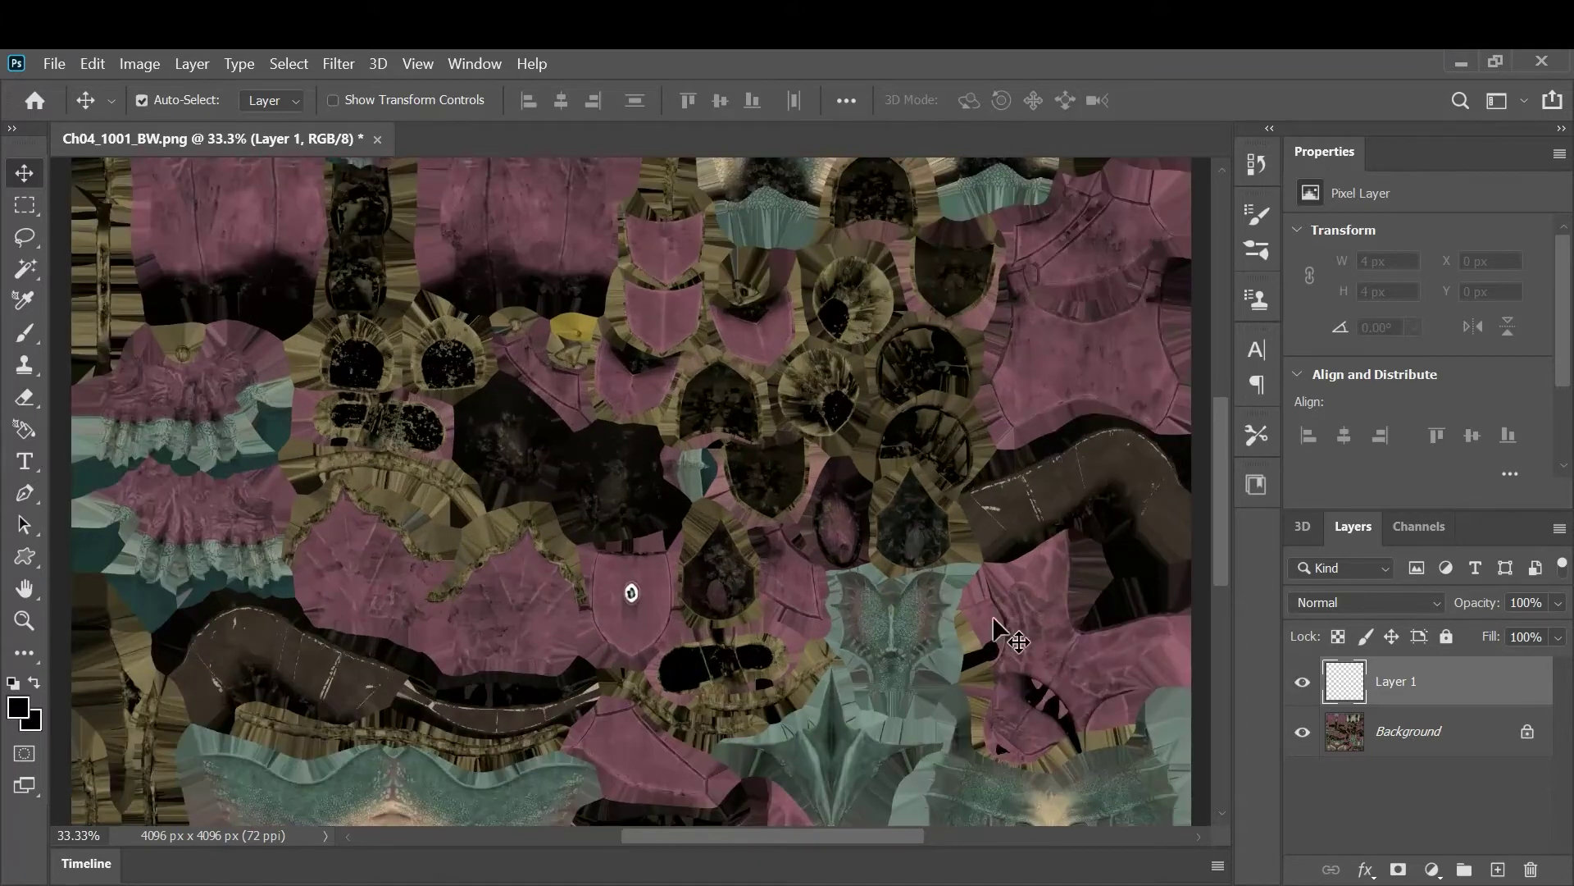
pyautogui.moveTo(1038, 664); pyautogui.dragTo(877, 436)
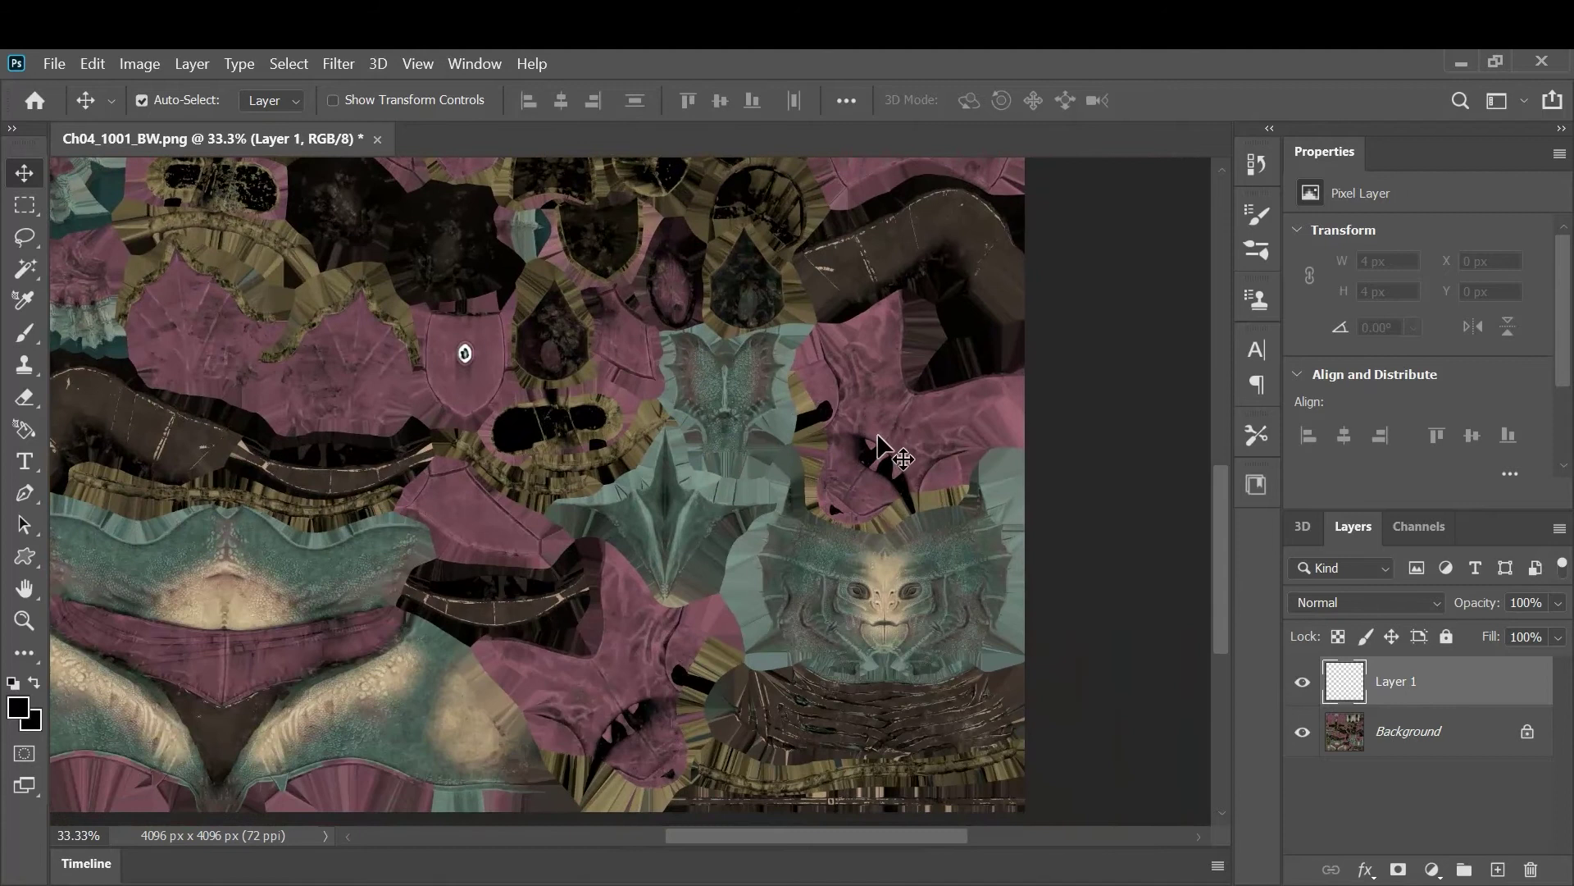
pyautogui.hotkey('ctrl', '+')
pyautogui.hotkey('ctrl', '+')
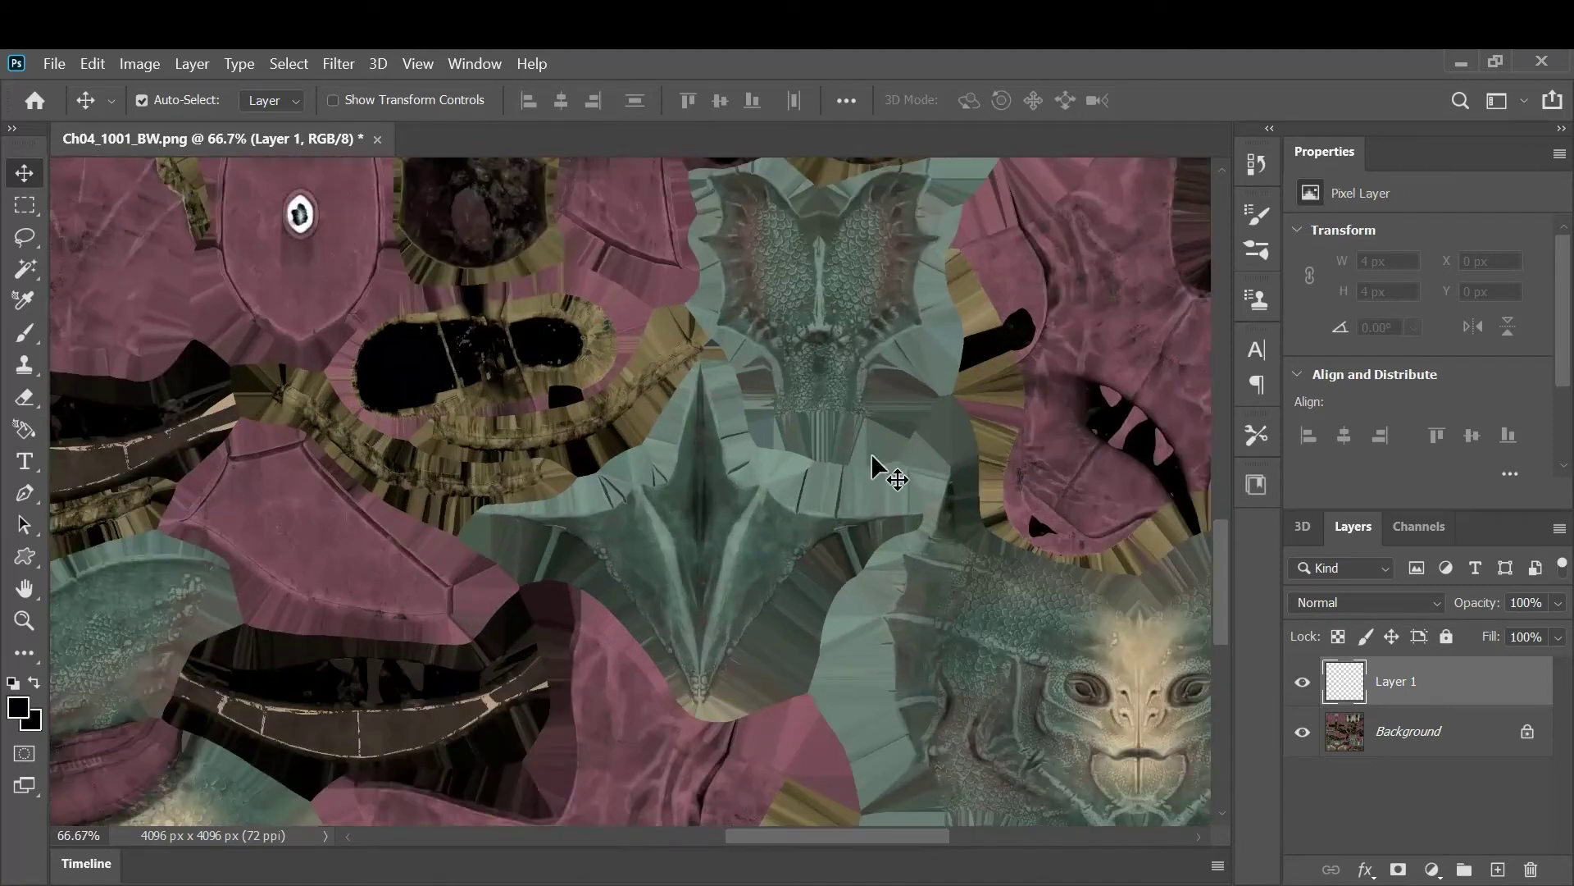
pyautogui.moveTo(697, 562); pyautogui.dragTo(906, 415)
pyautogui.moveTo(714, 478); pyautogui.dragTo(808, 482)
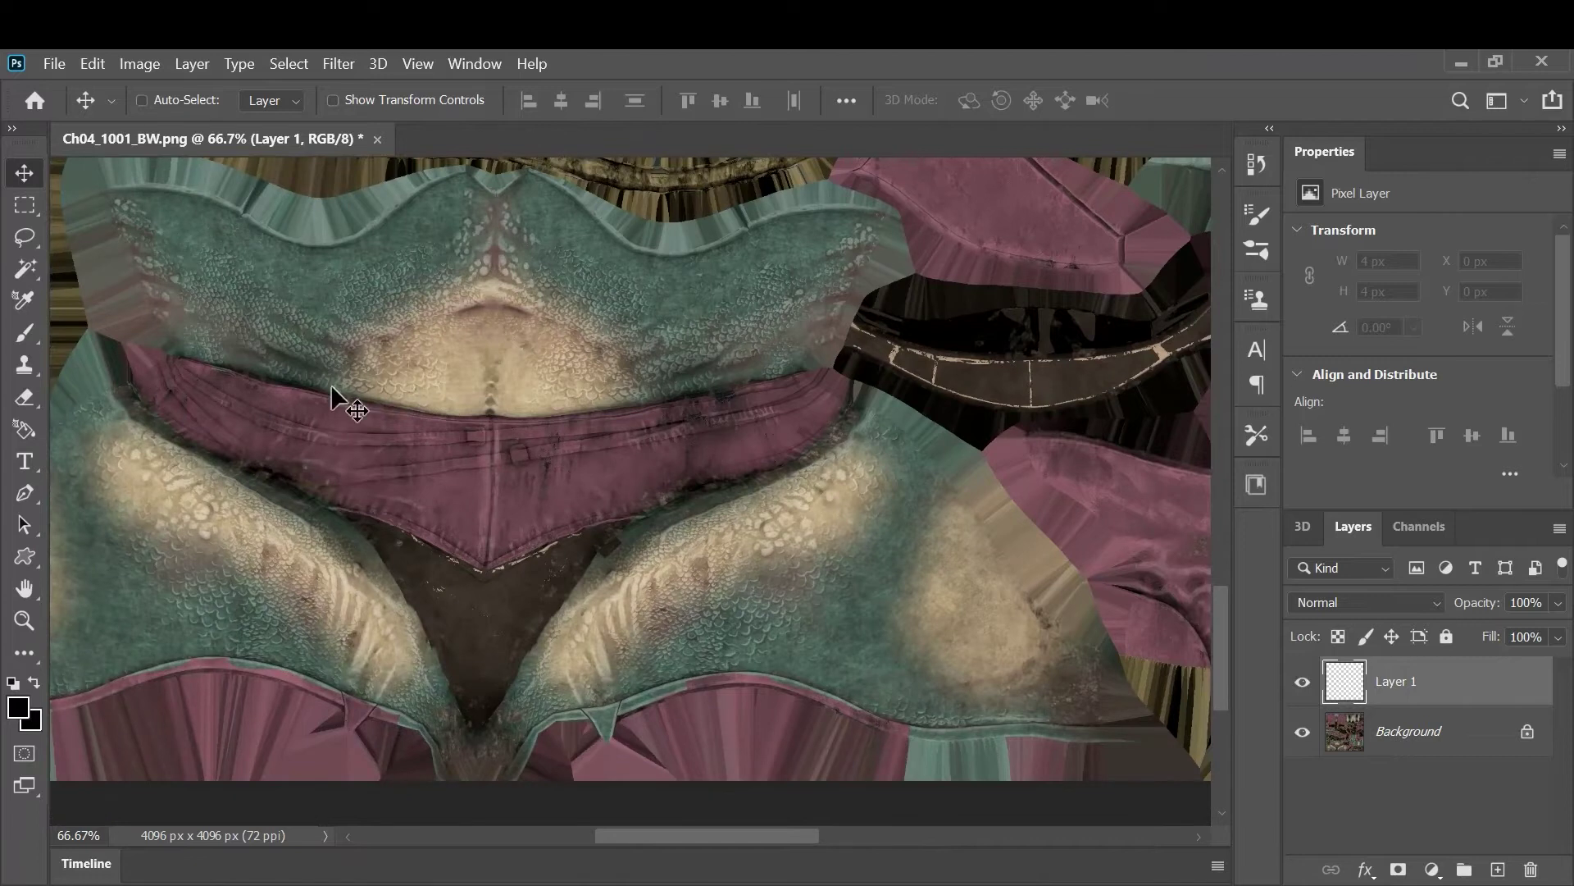
pyautogui.hotkey('ctrl', '-')
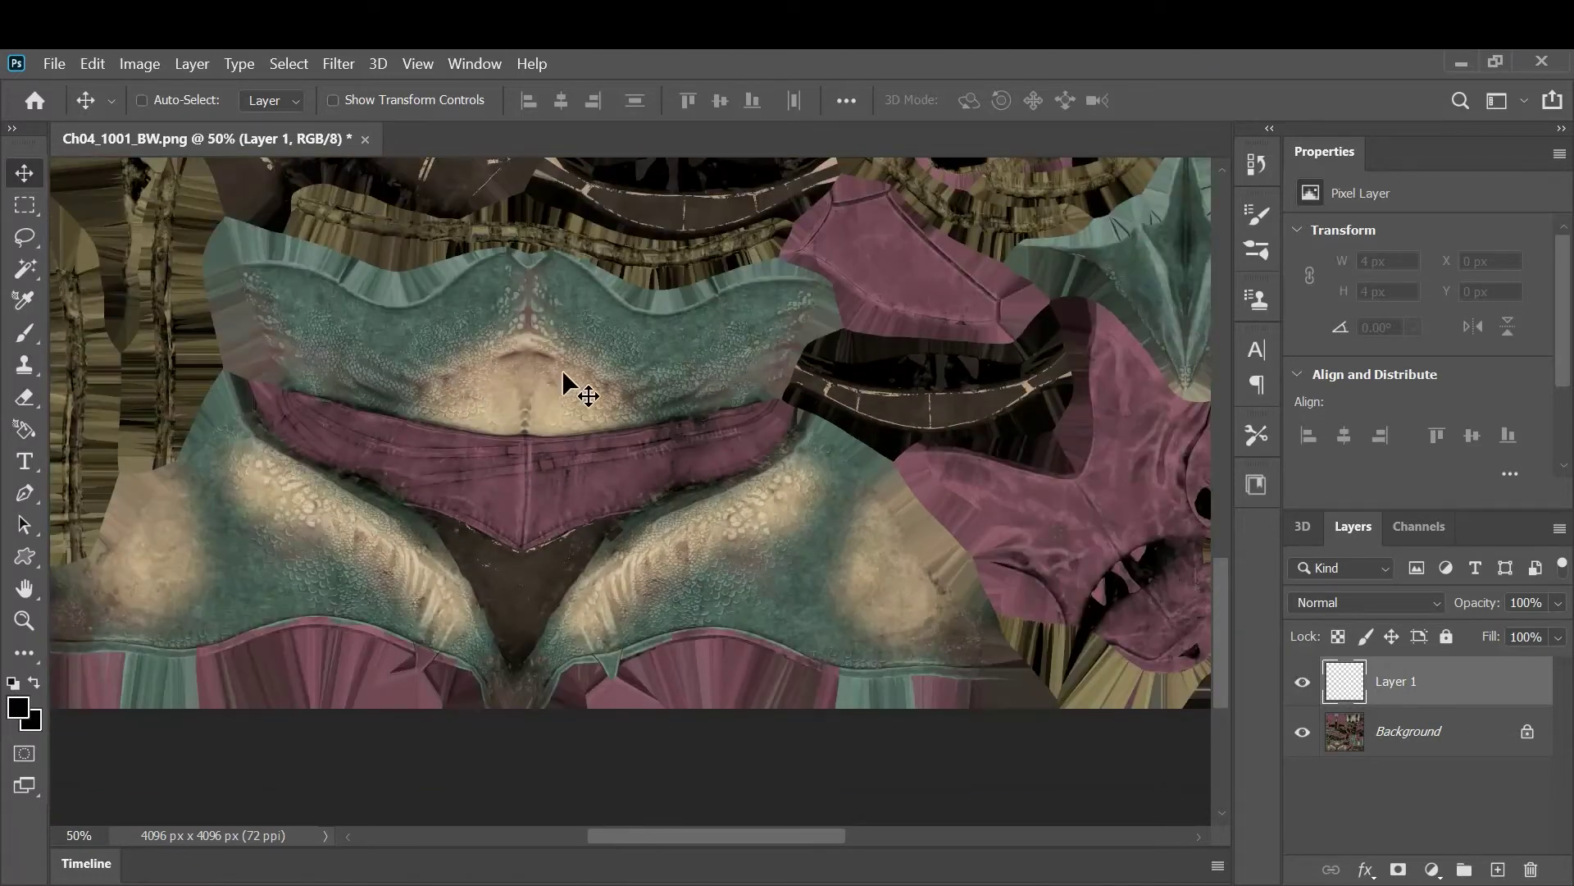
pyautogui.hotkey('ctrl', '-')
pyautogui.hotkey('ctrl', '-')
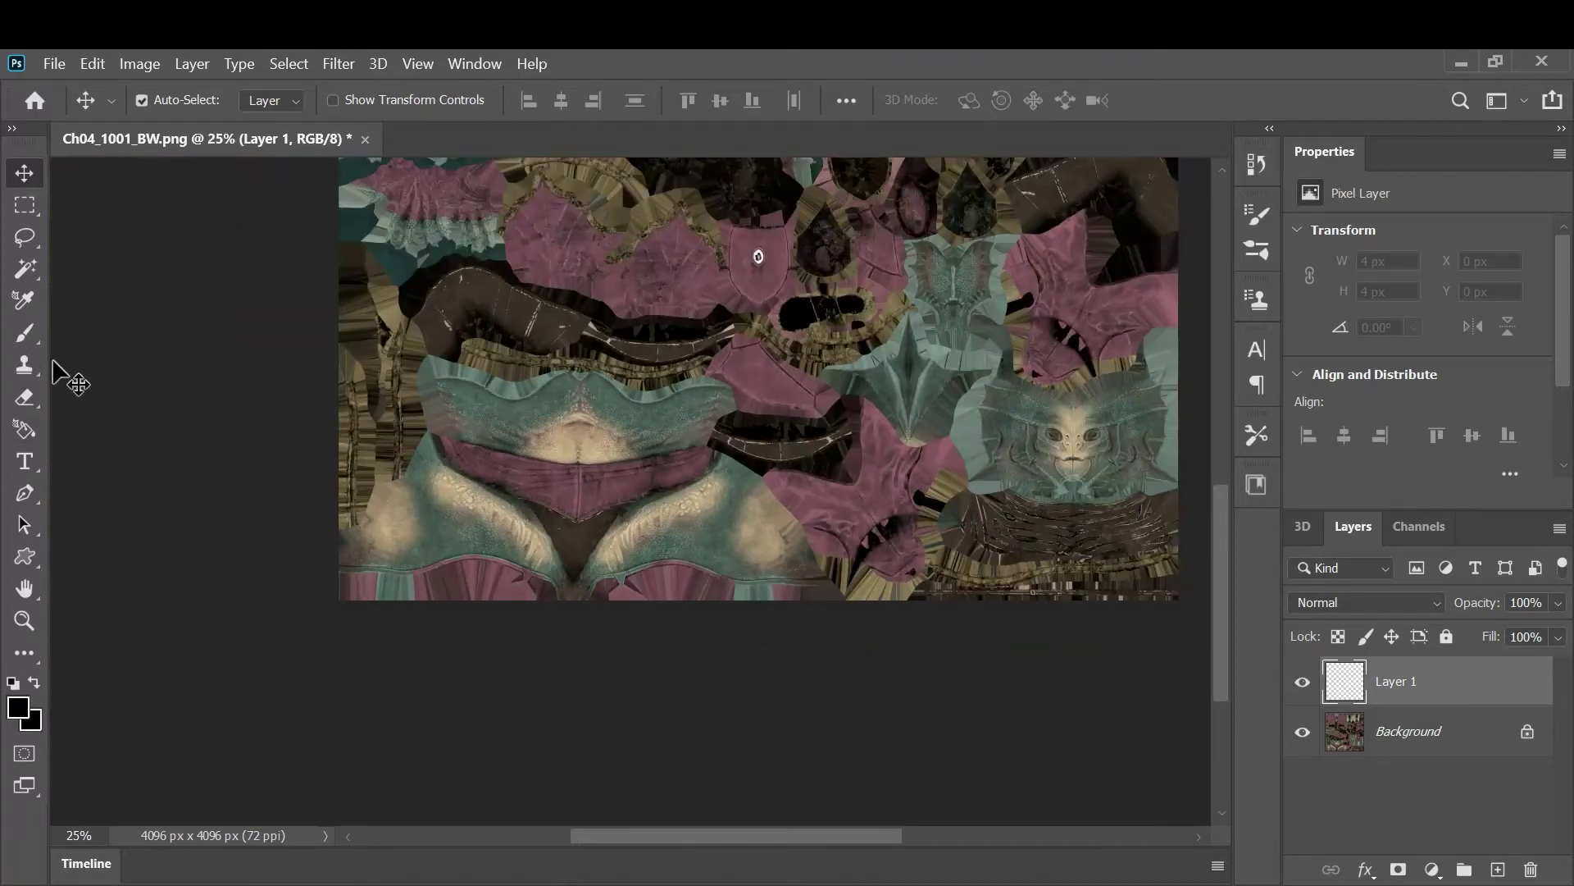
# Examine the creature's face area of the texture at 200% zoom
pyautogui.click(24, 269)
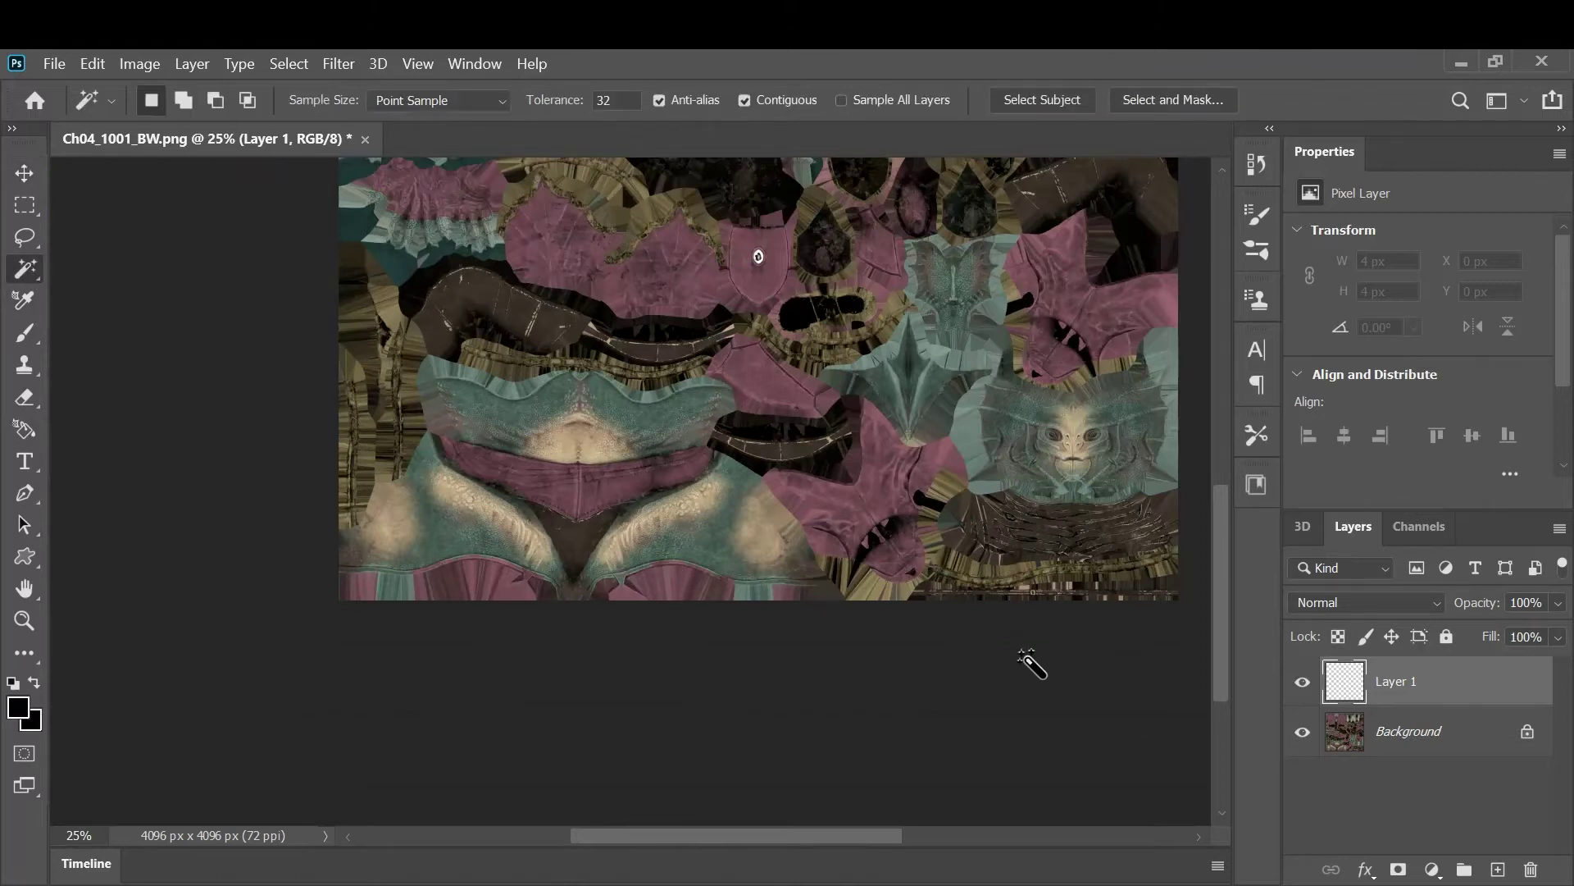
pyautogui.click(33, 168)
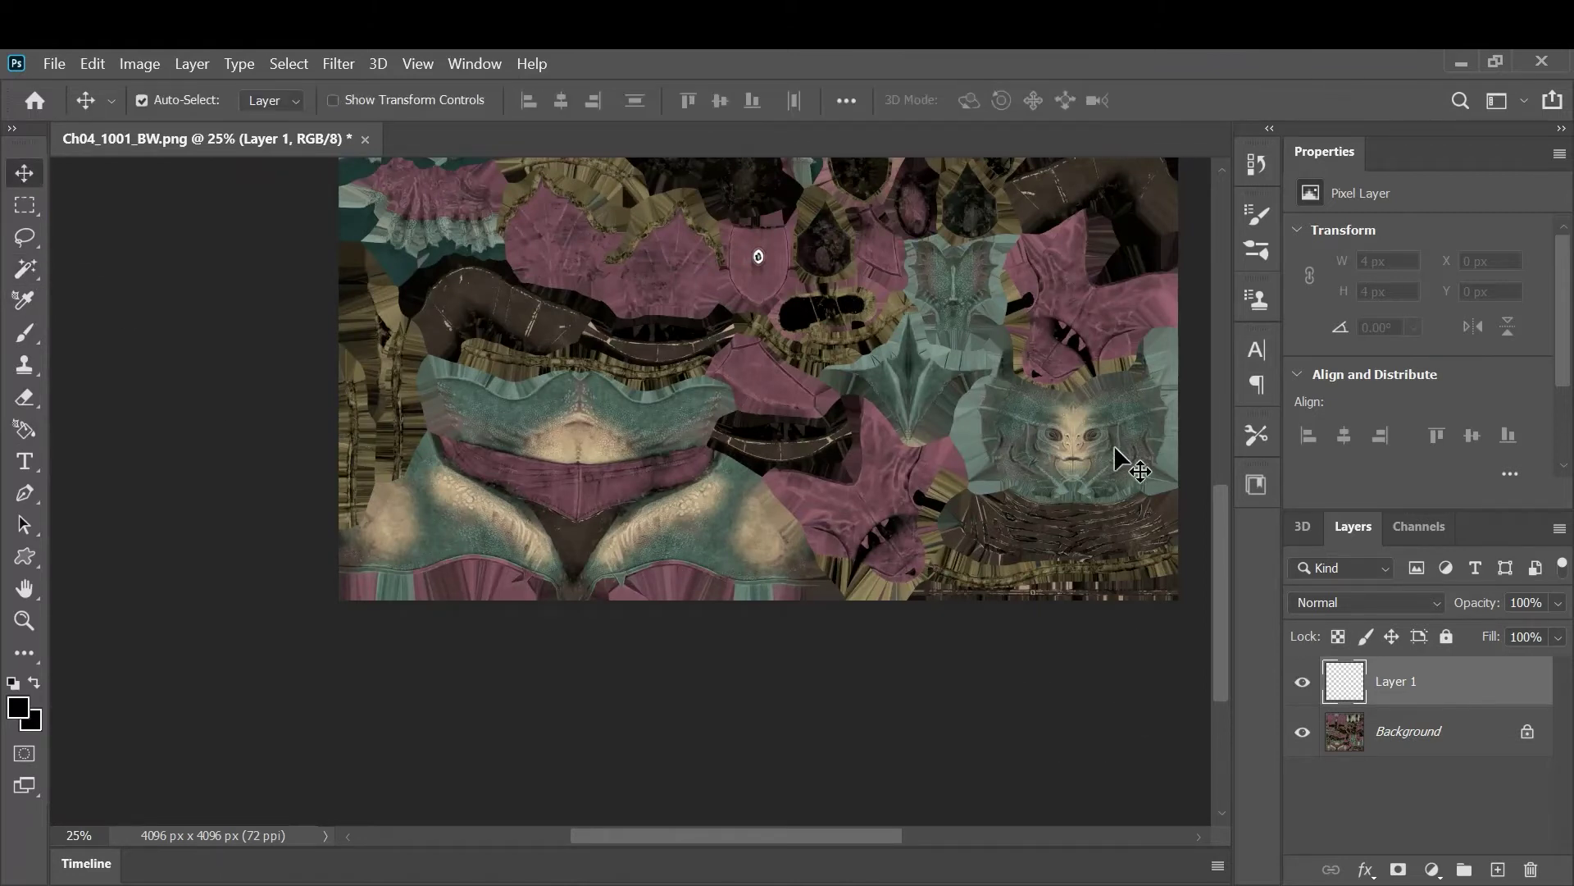
pyautogui.keyDown('alt'); pyautogui.scroll(2, 1114, 447); pyautogui.keyUp('alt')
pyautogui.moveTo(1061, 450); pyautogui.dragTo(653, 442)
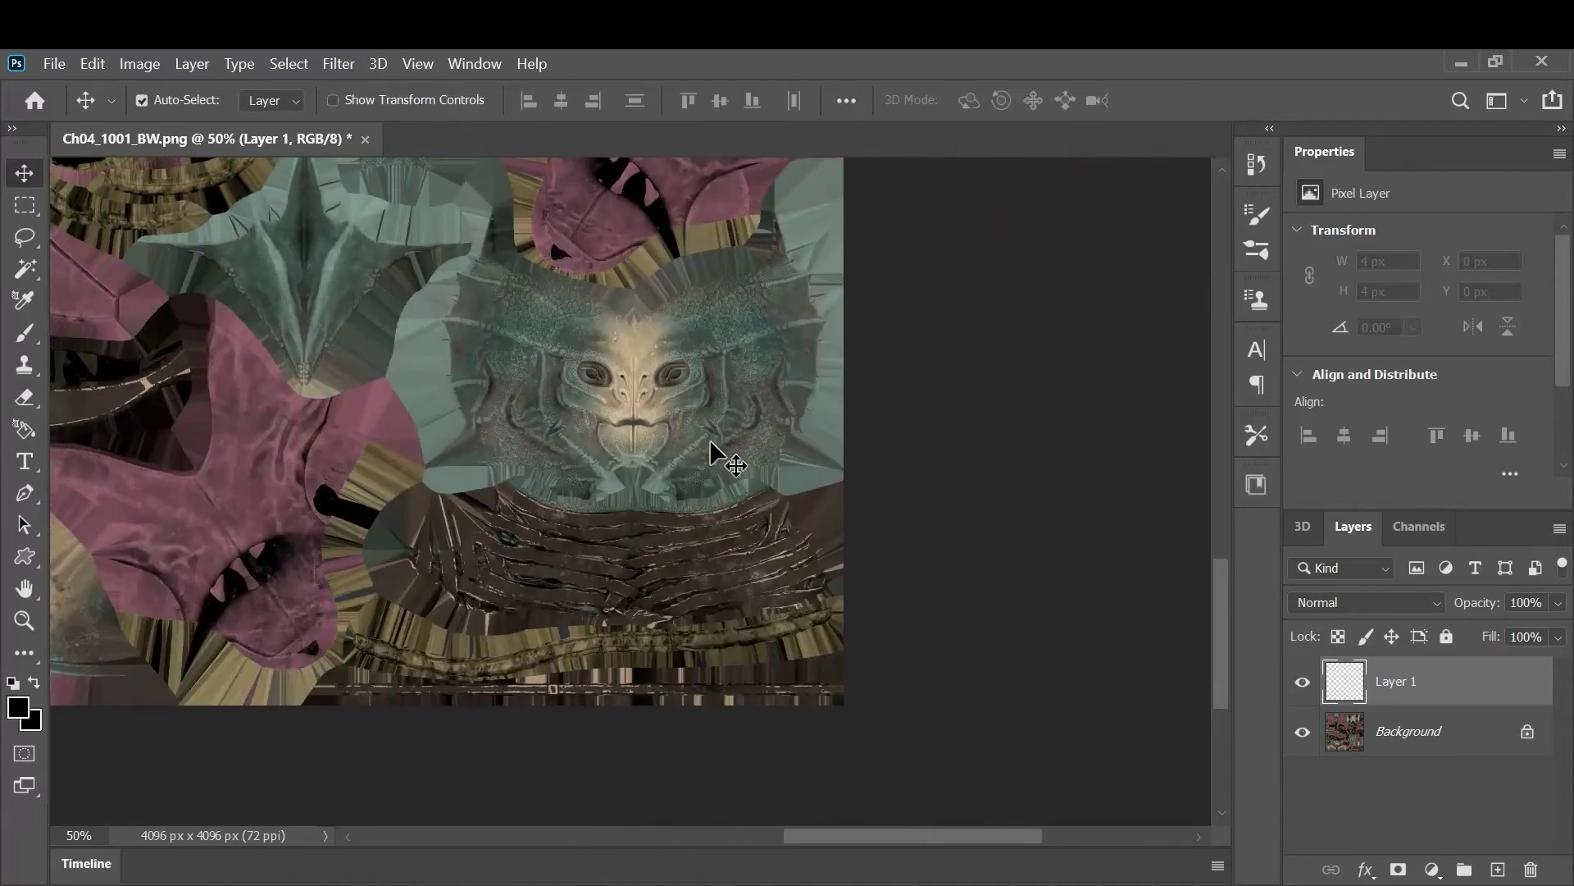
pyautogui.keyDown('alt'); pyautogui.scroll(3, 713, 451); pyautogui.keyUp('alt')
pyautogui.moveTo(766, 386); pyautogui.dragTo(767, 718)
pyautogui.moveTo(800, 439); pyautogui.dragTo(873, 508)
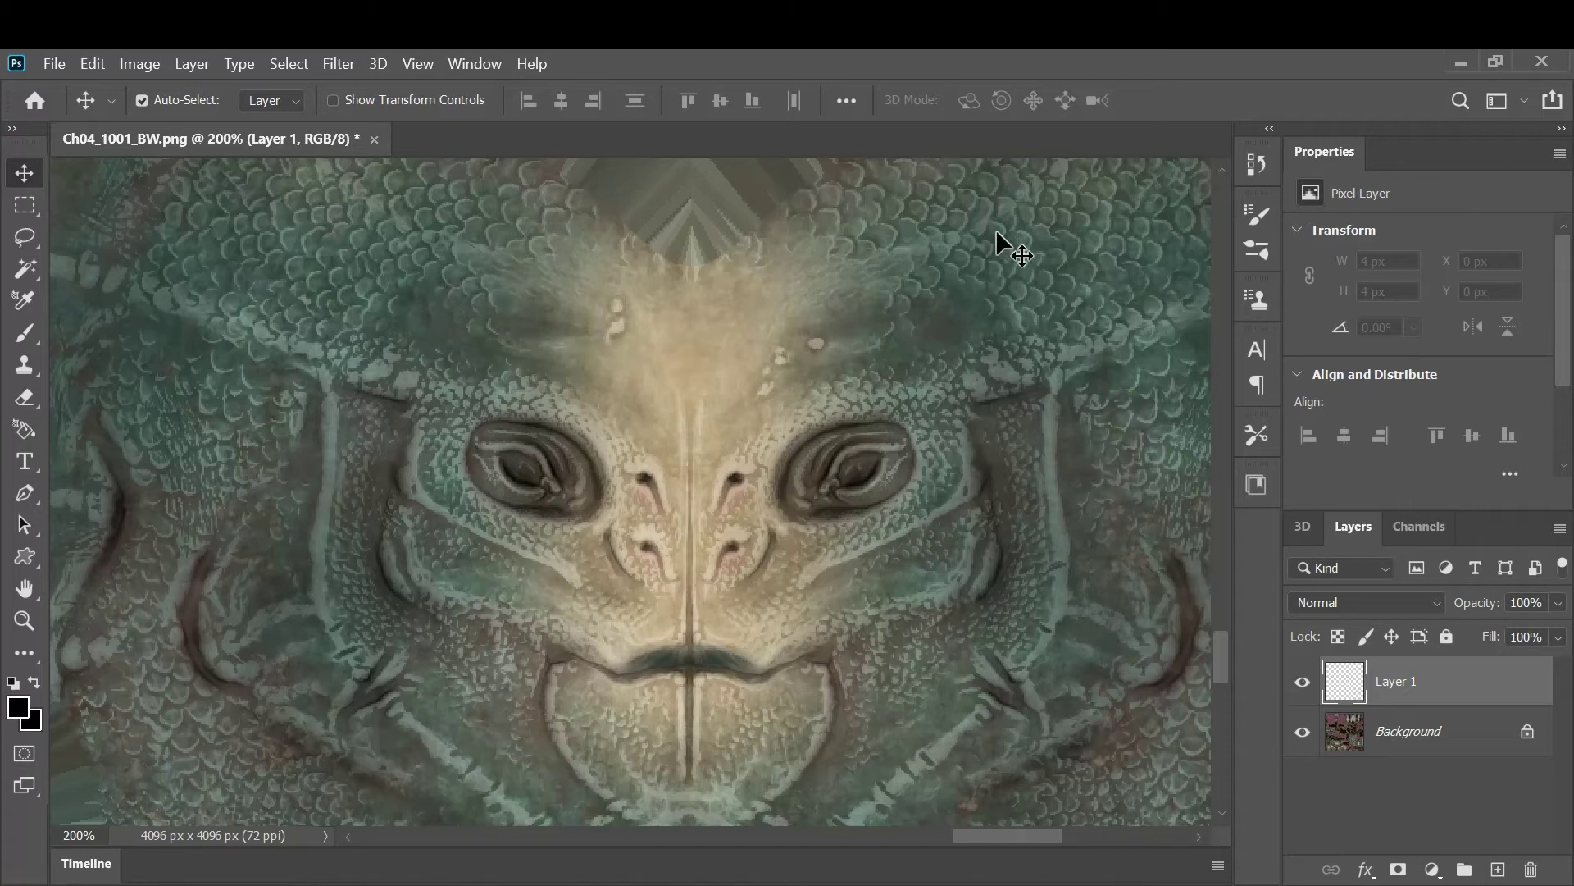
# Browse the Custom Shape tool's Leaf Trees, Wild Animals, Boats and Flowers shape sets
pyautogui.click(26, 558)
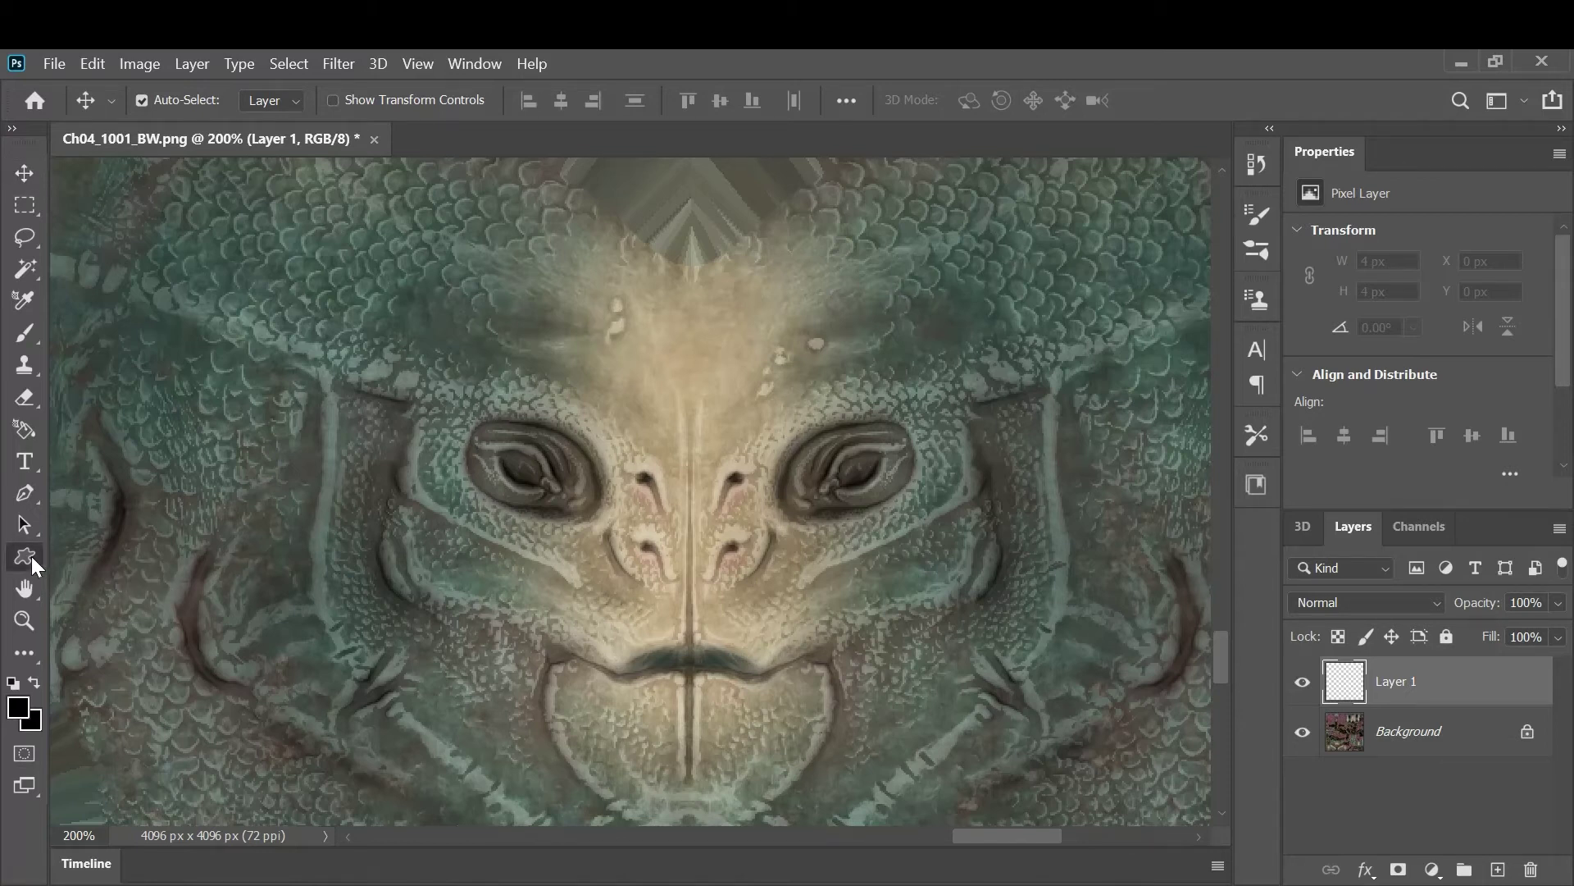
pyautogui.click(998, 101)
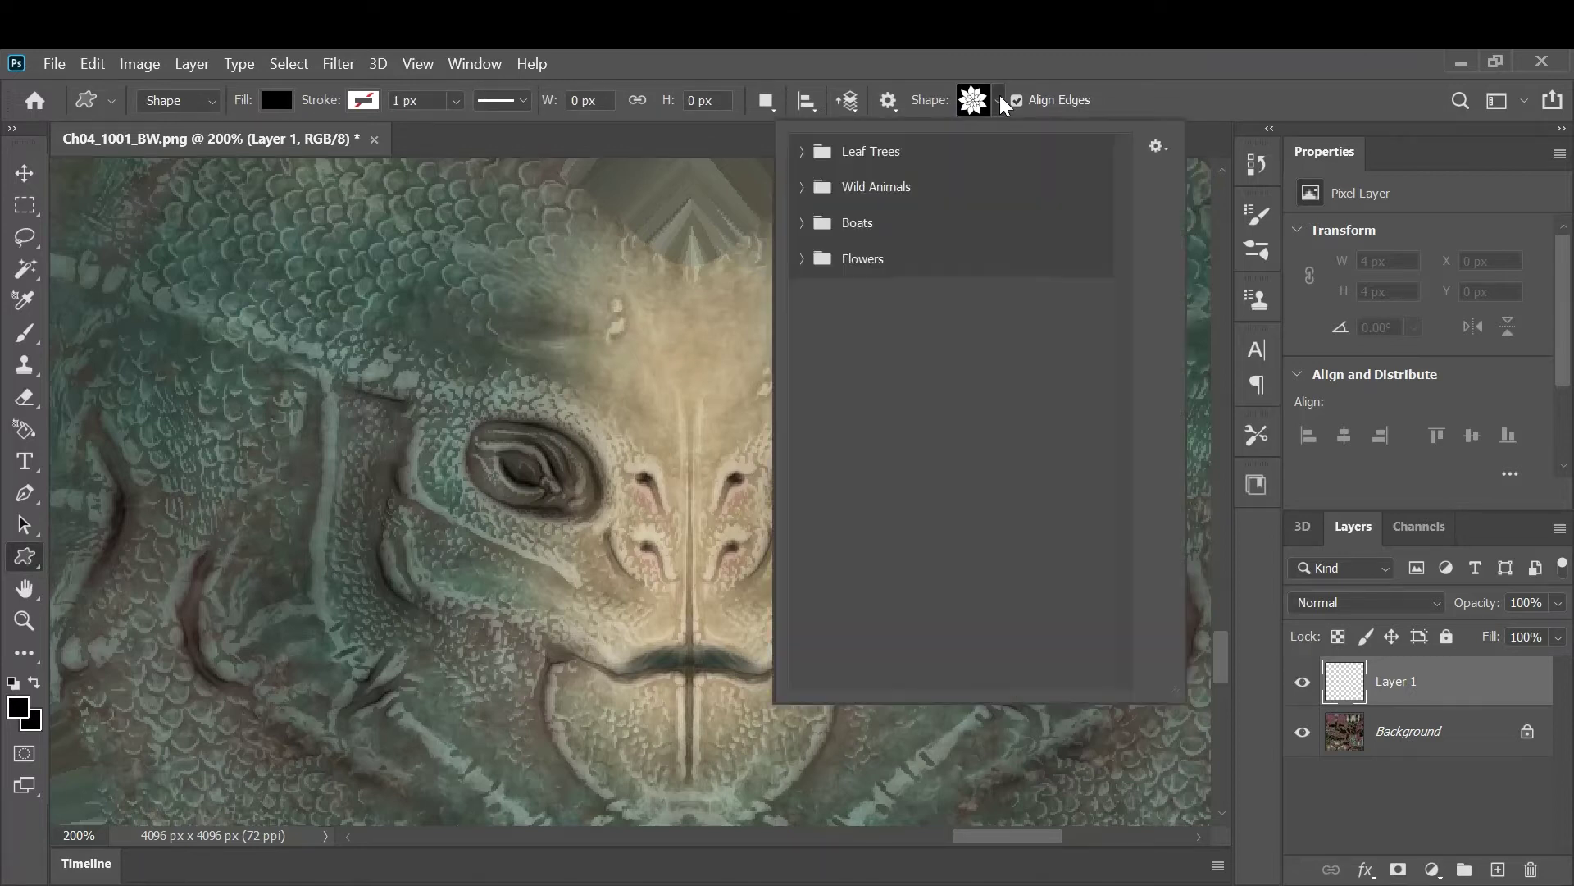
pyautogui.click(804, 153)
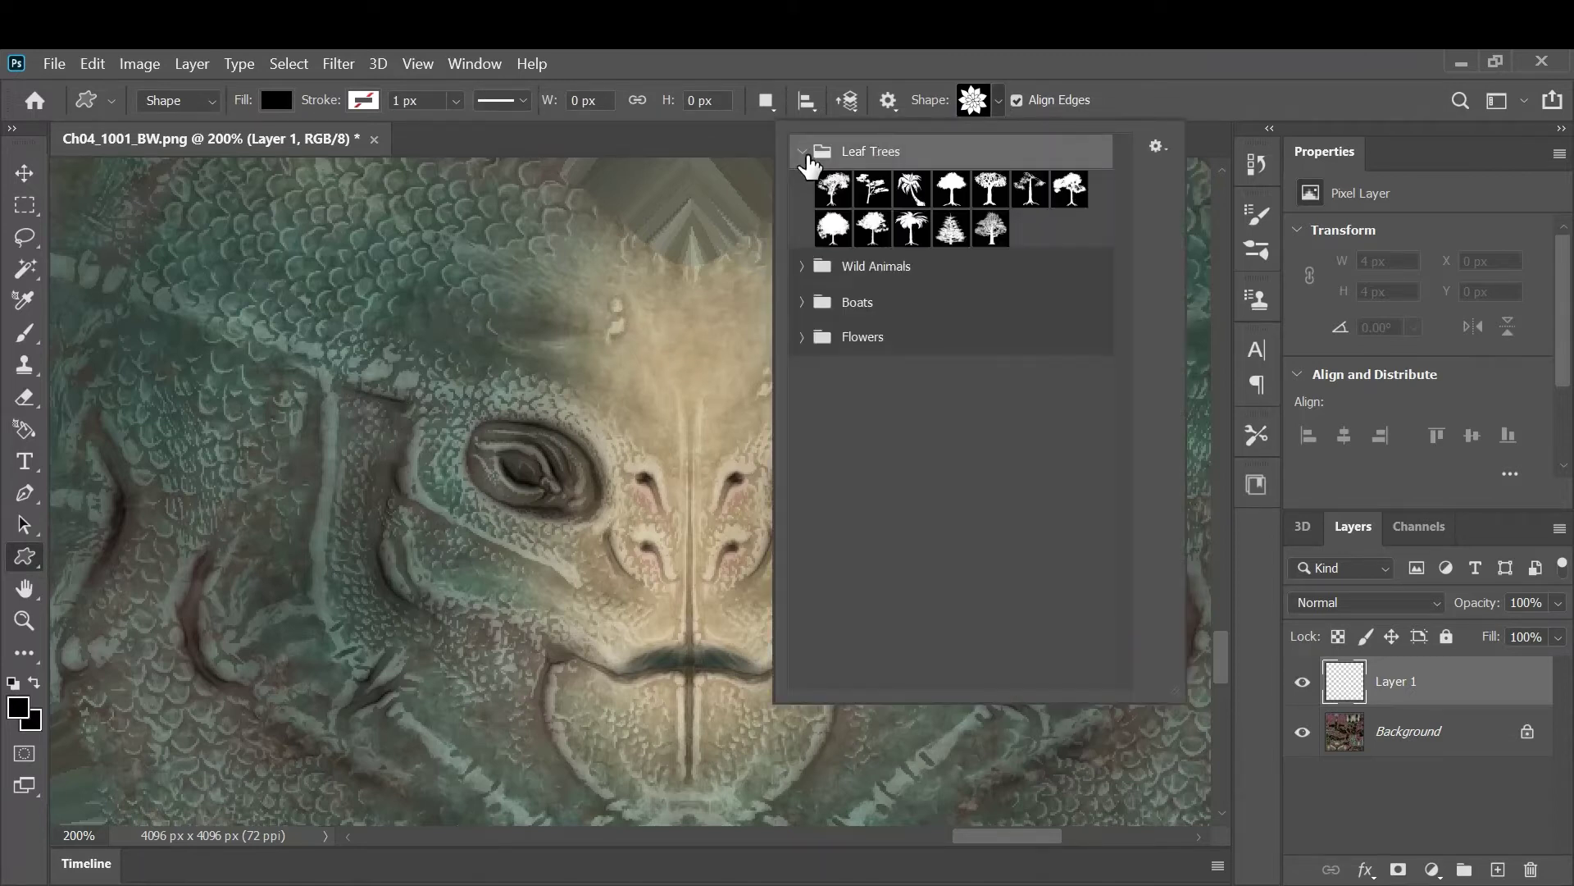
pyautogui.click(801, 267)
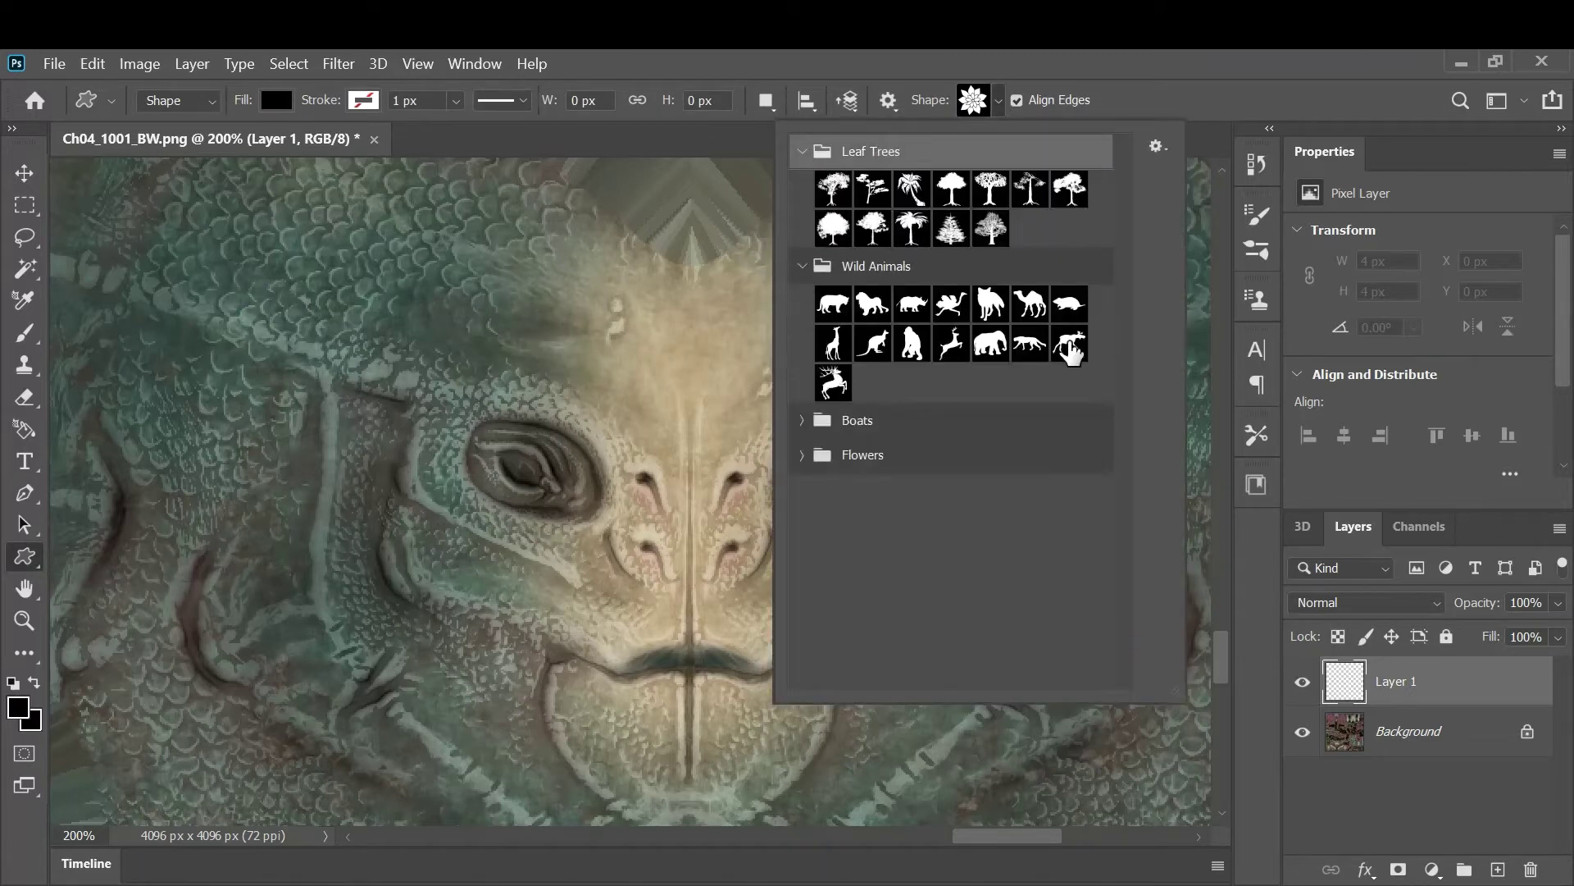
pyautogui.click(800, 421)
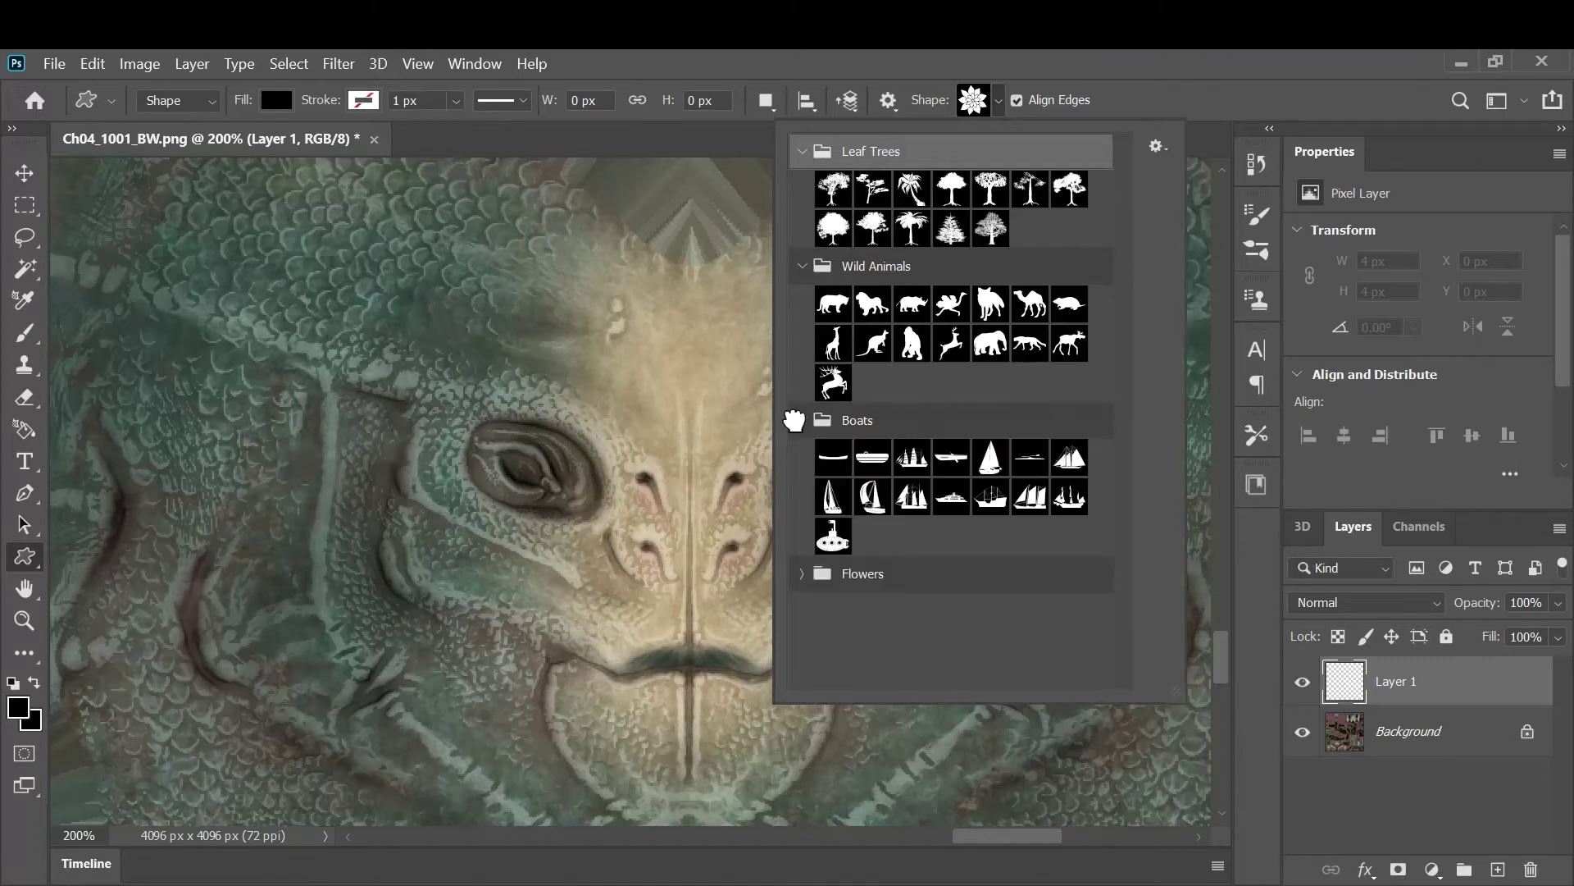
pyautogui.click(800, 574)
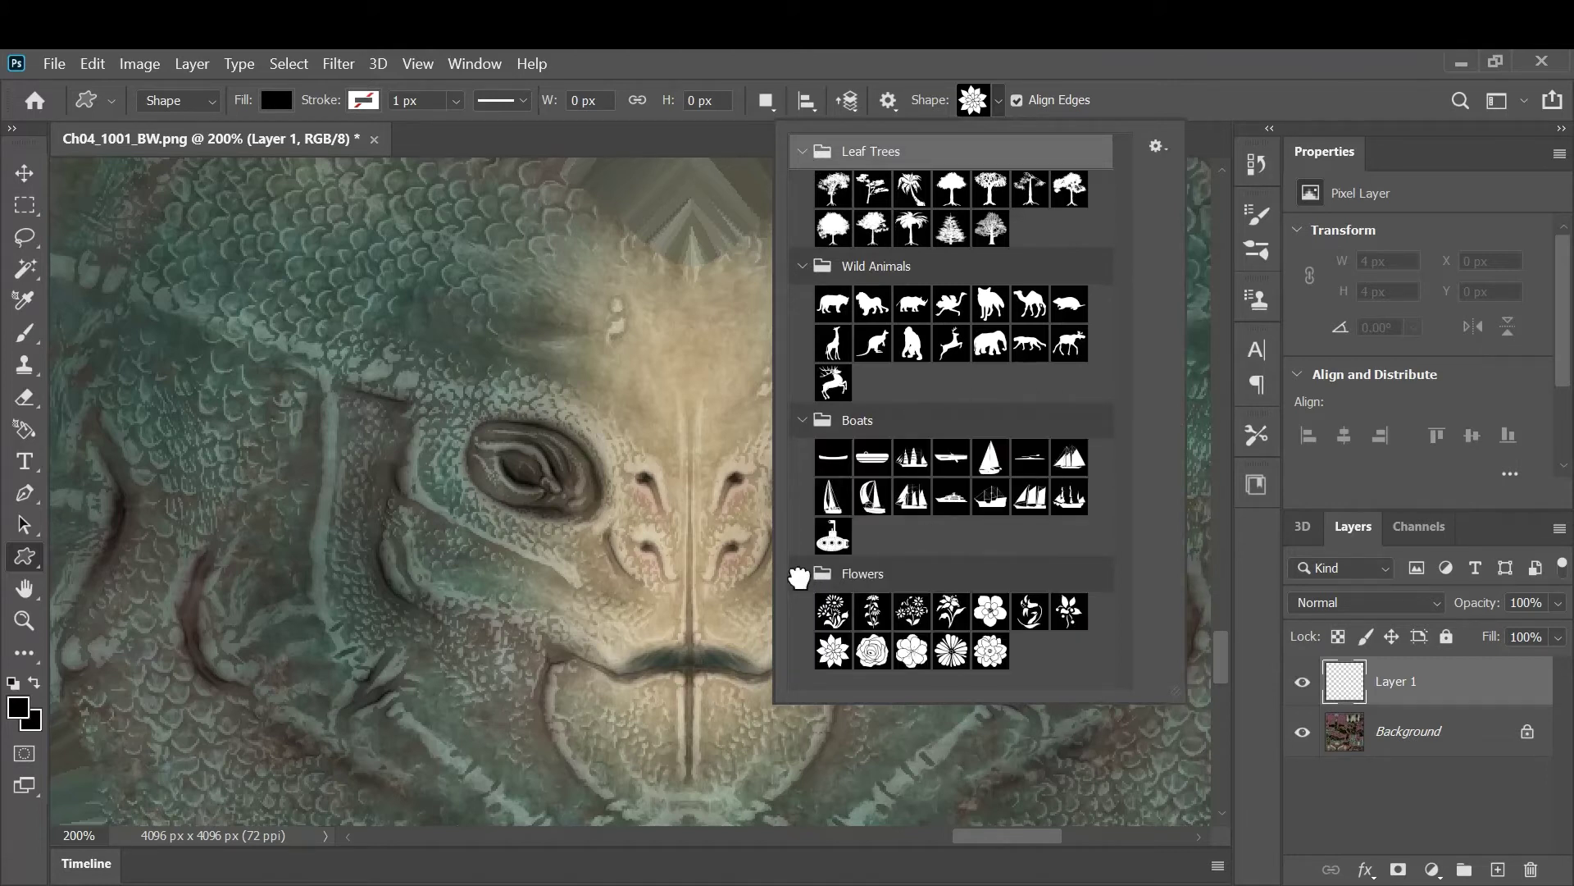
pyautogui.click(1168, 103)
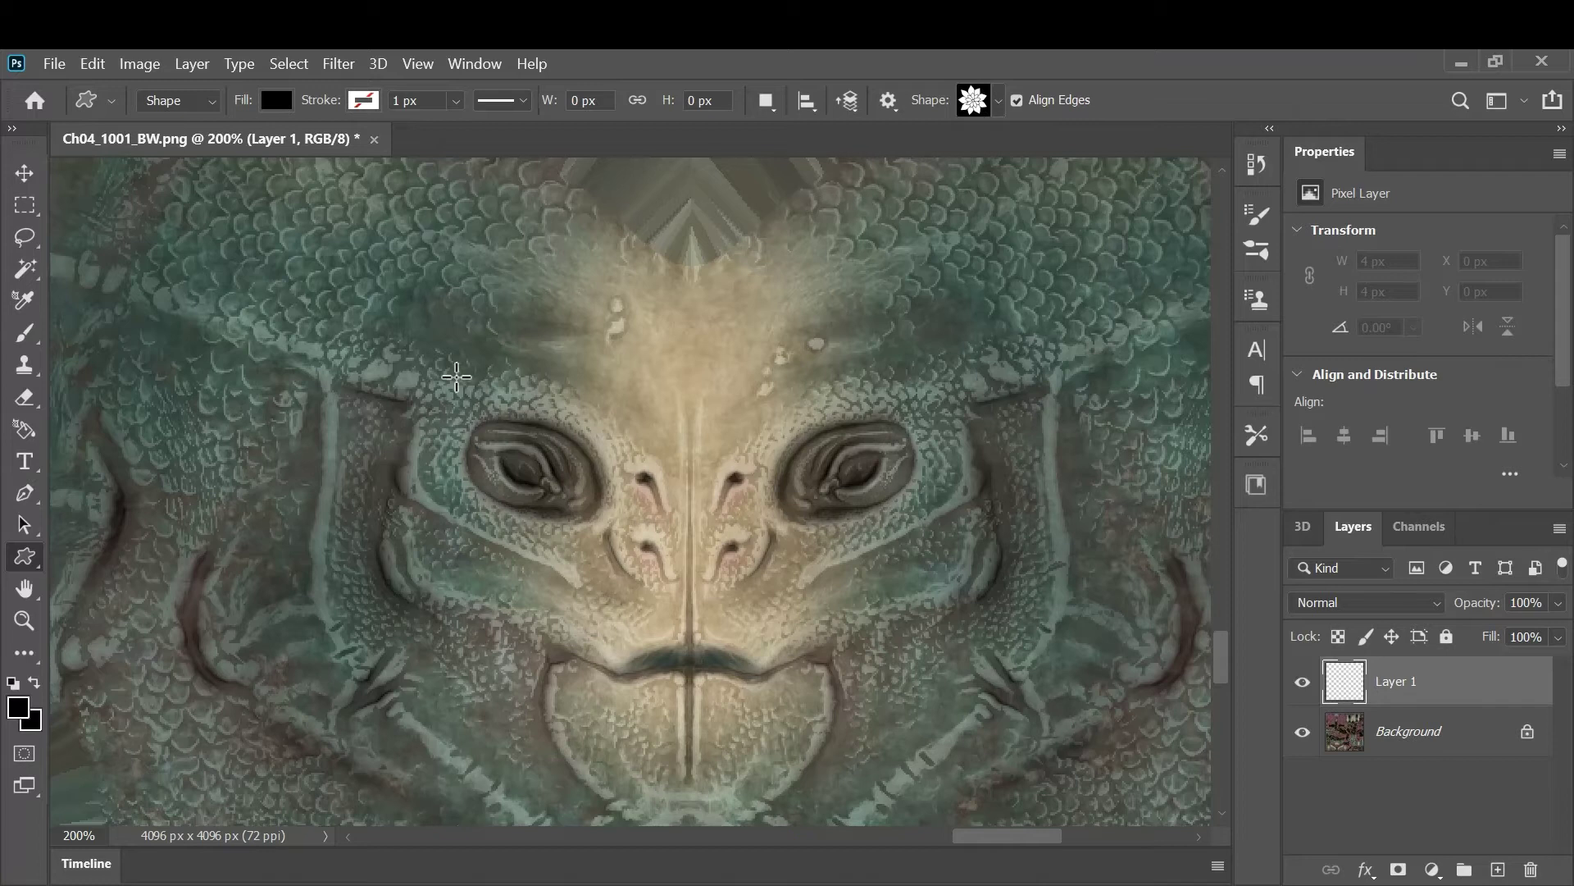
# Start a text entry on the creature's forehead in Wingdings Regular at 123.99 pt
pyautogui.moveTo(132, 884)
pyautogui.click(25, 460)
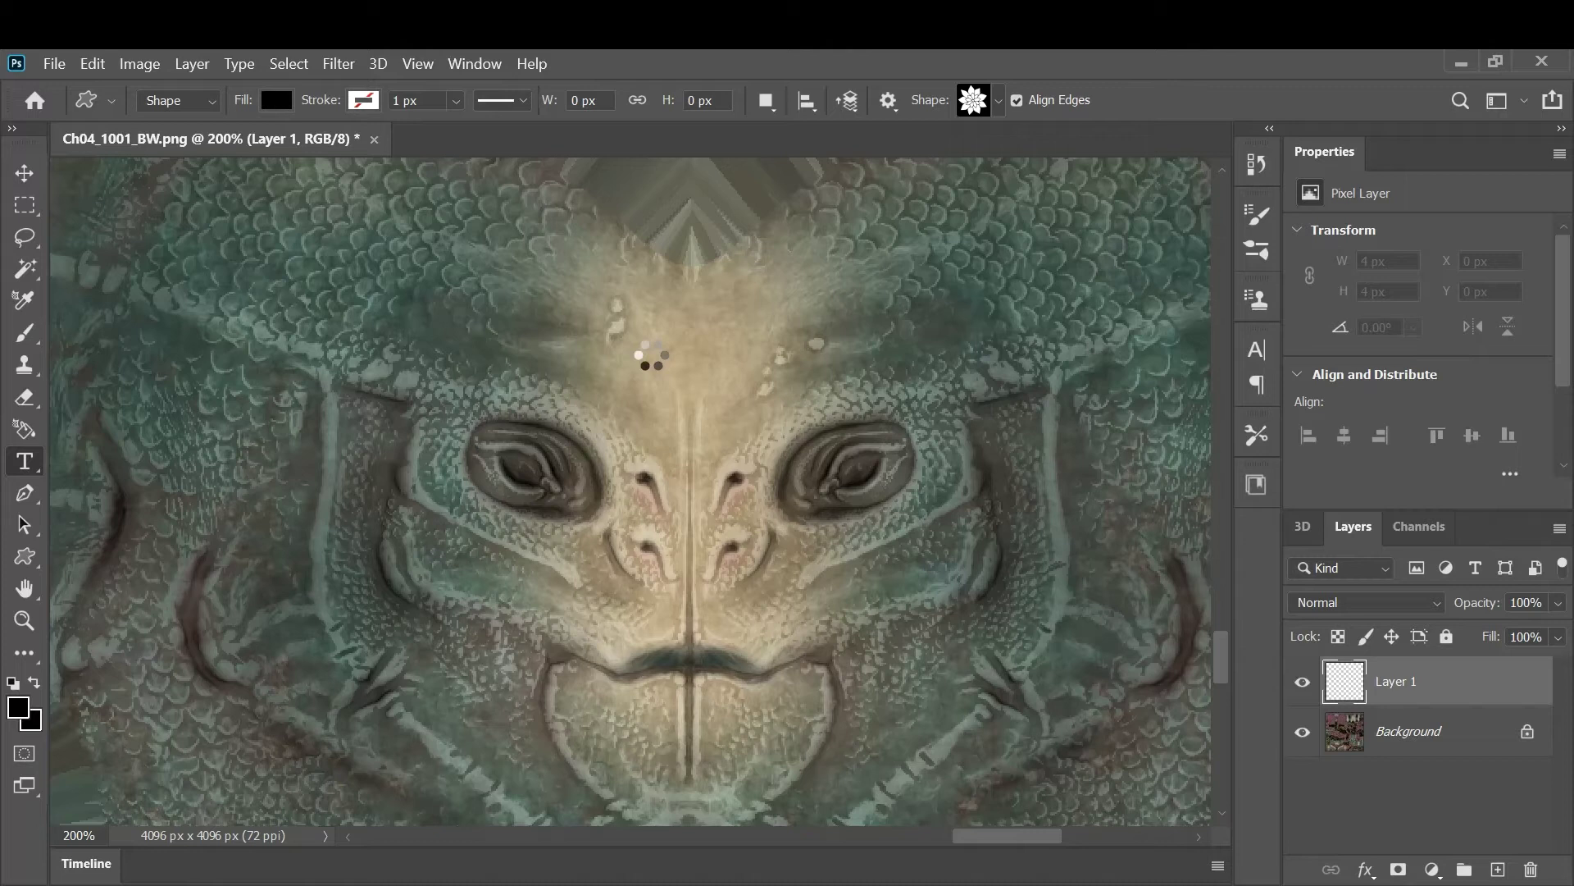
pyautogui.click(710, 349)
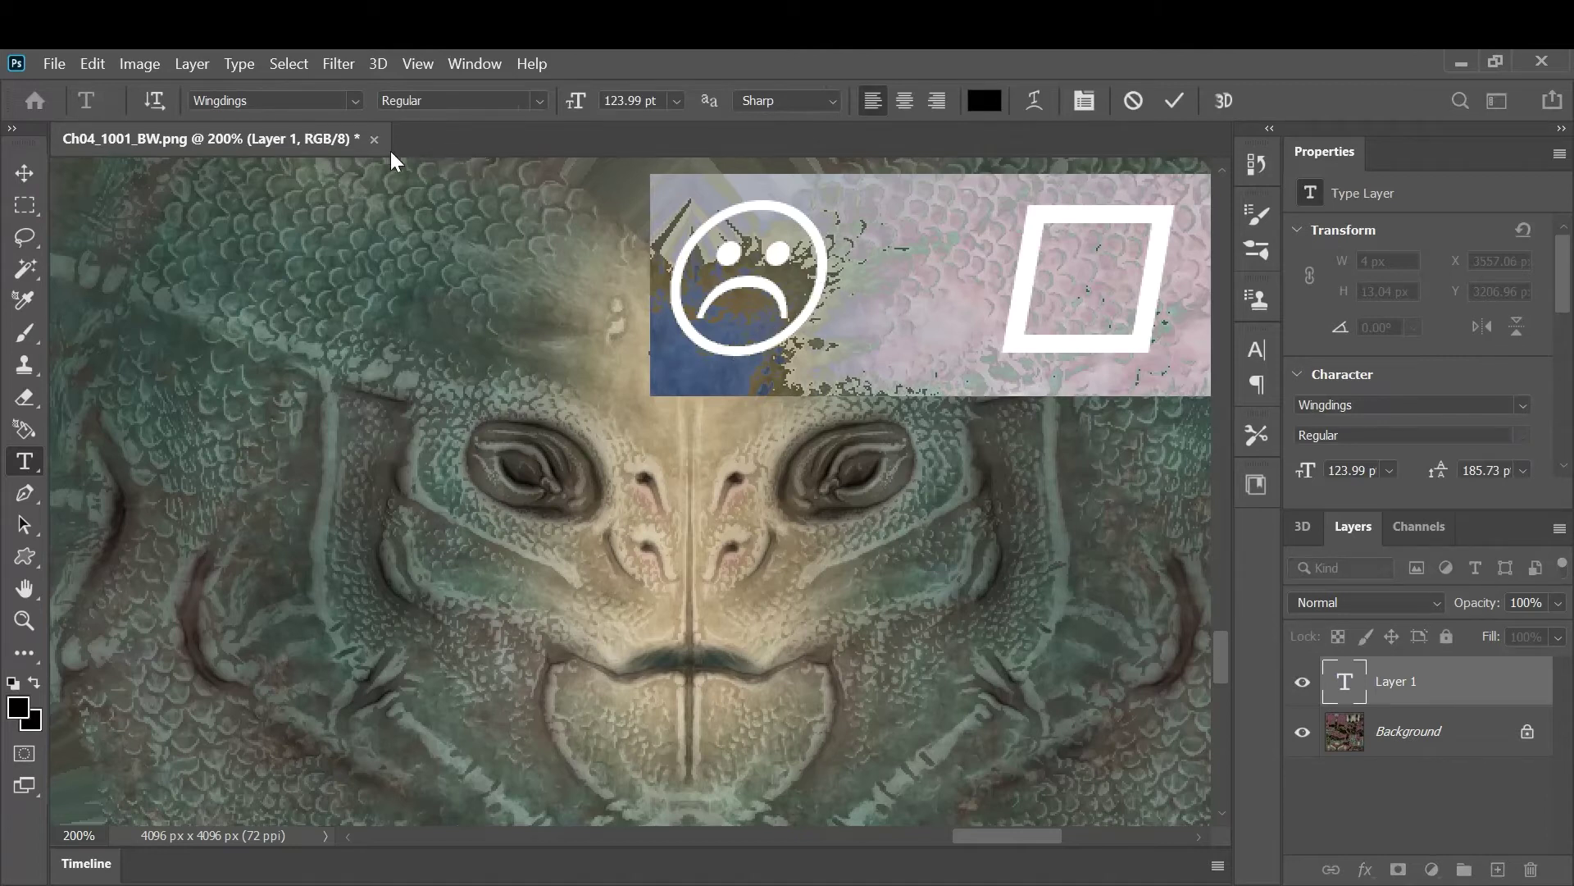
pyautogui.hotkey('ctrl', '-')
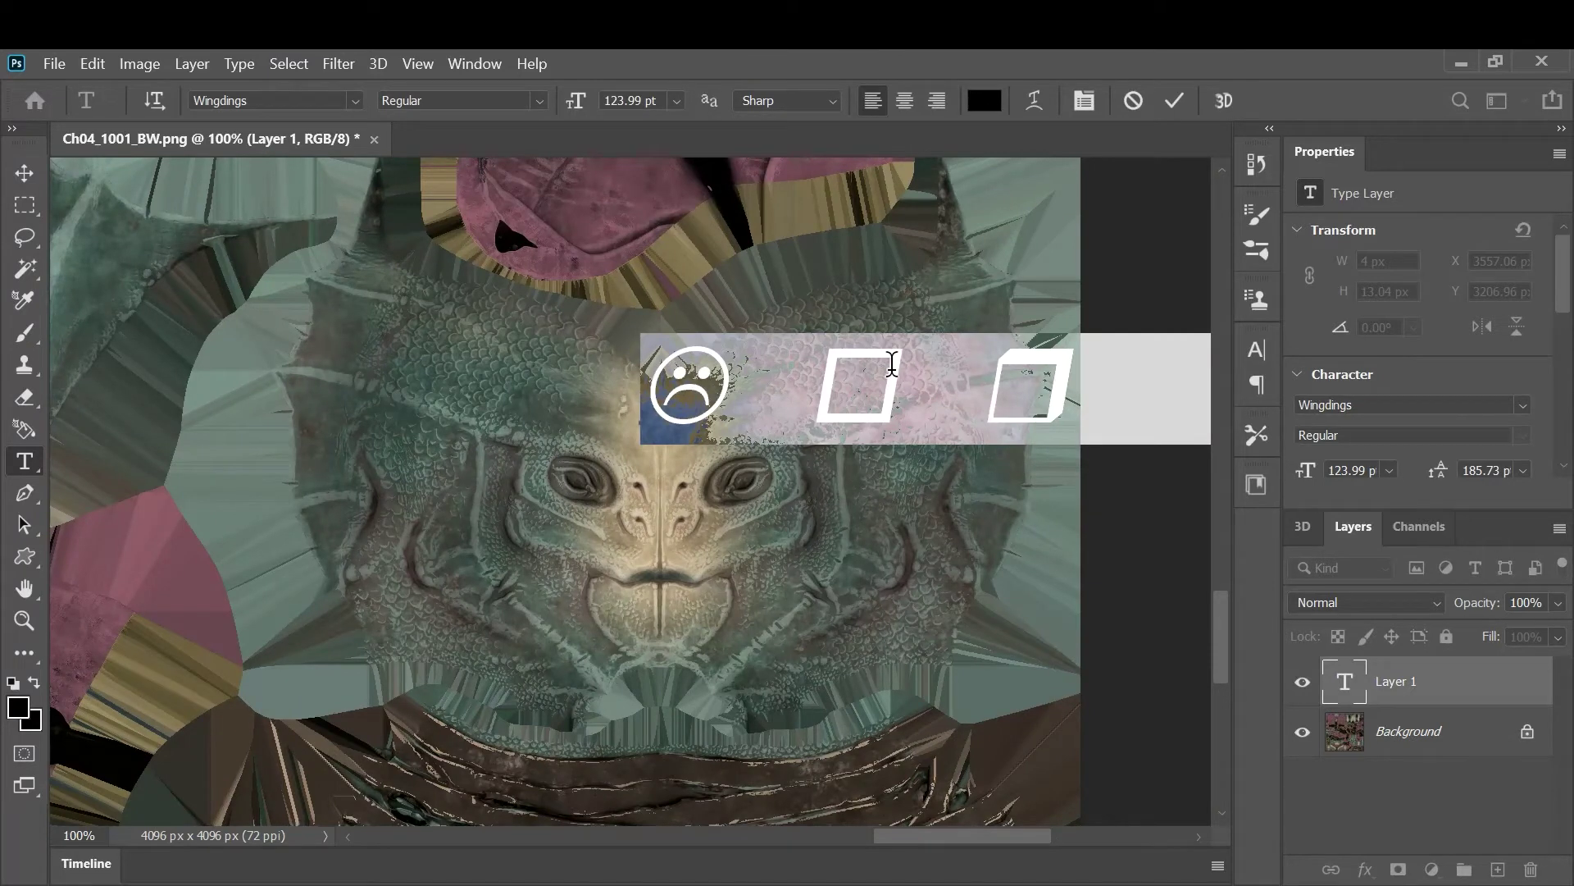
# Try out different Wingdings letters and punctuation one at a time on the forehead to preview their symbols
pyautogui.write('A')
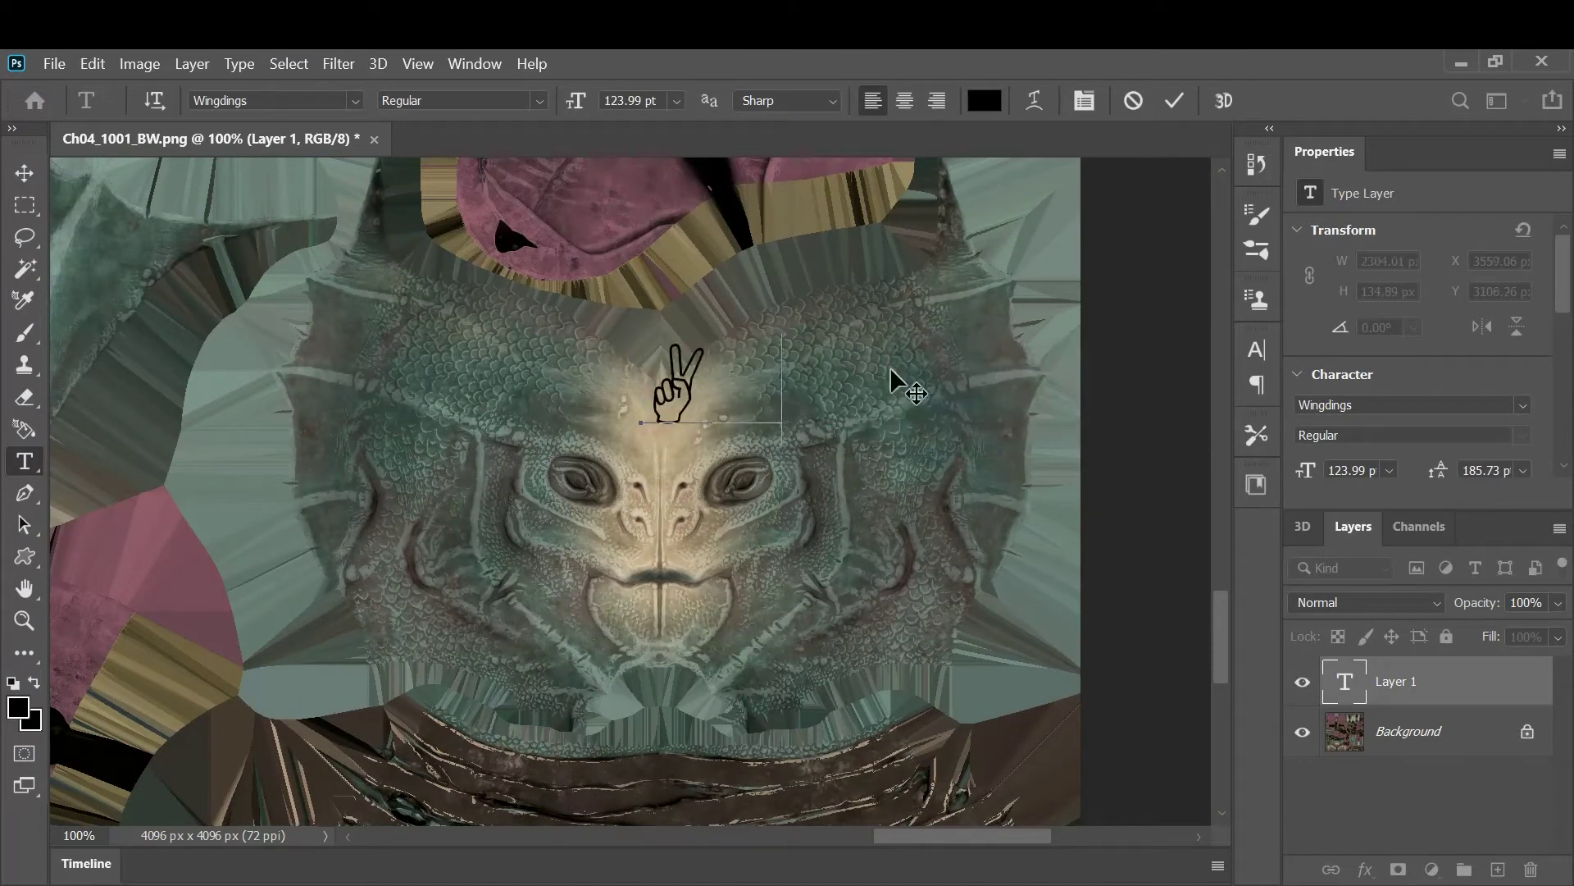
pyautogui.press('BackSpace')
pyautogui.write('B')
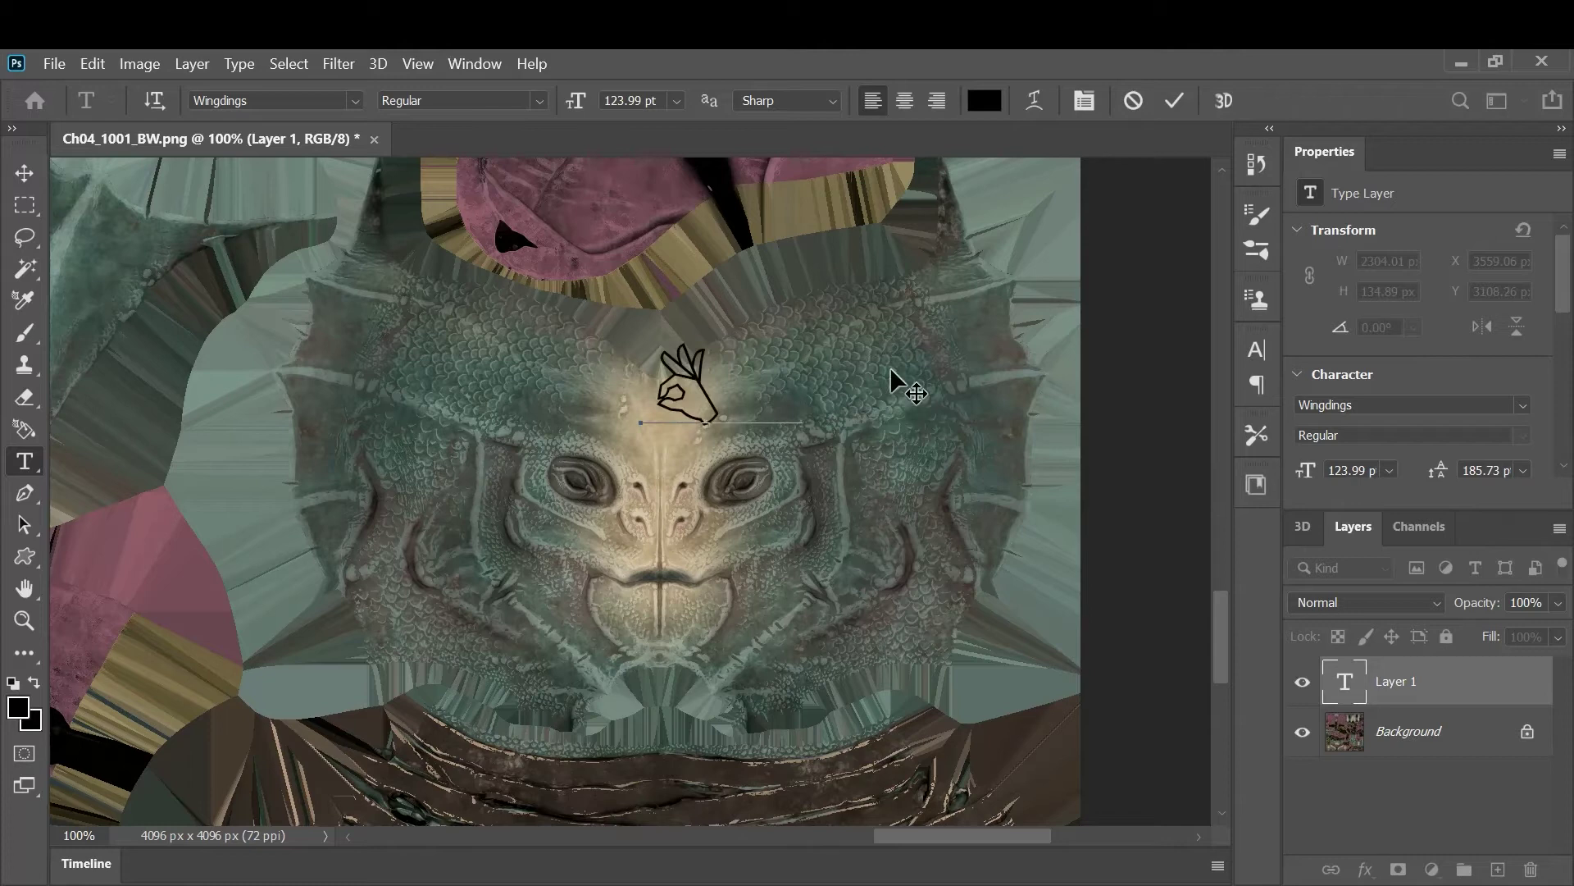
pyautogui.press('BackSpace')
pyautogui.write('Q')
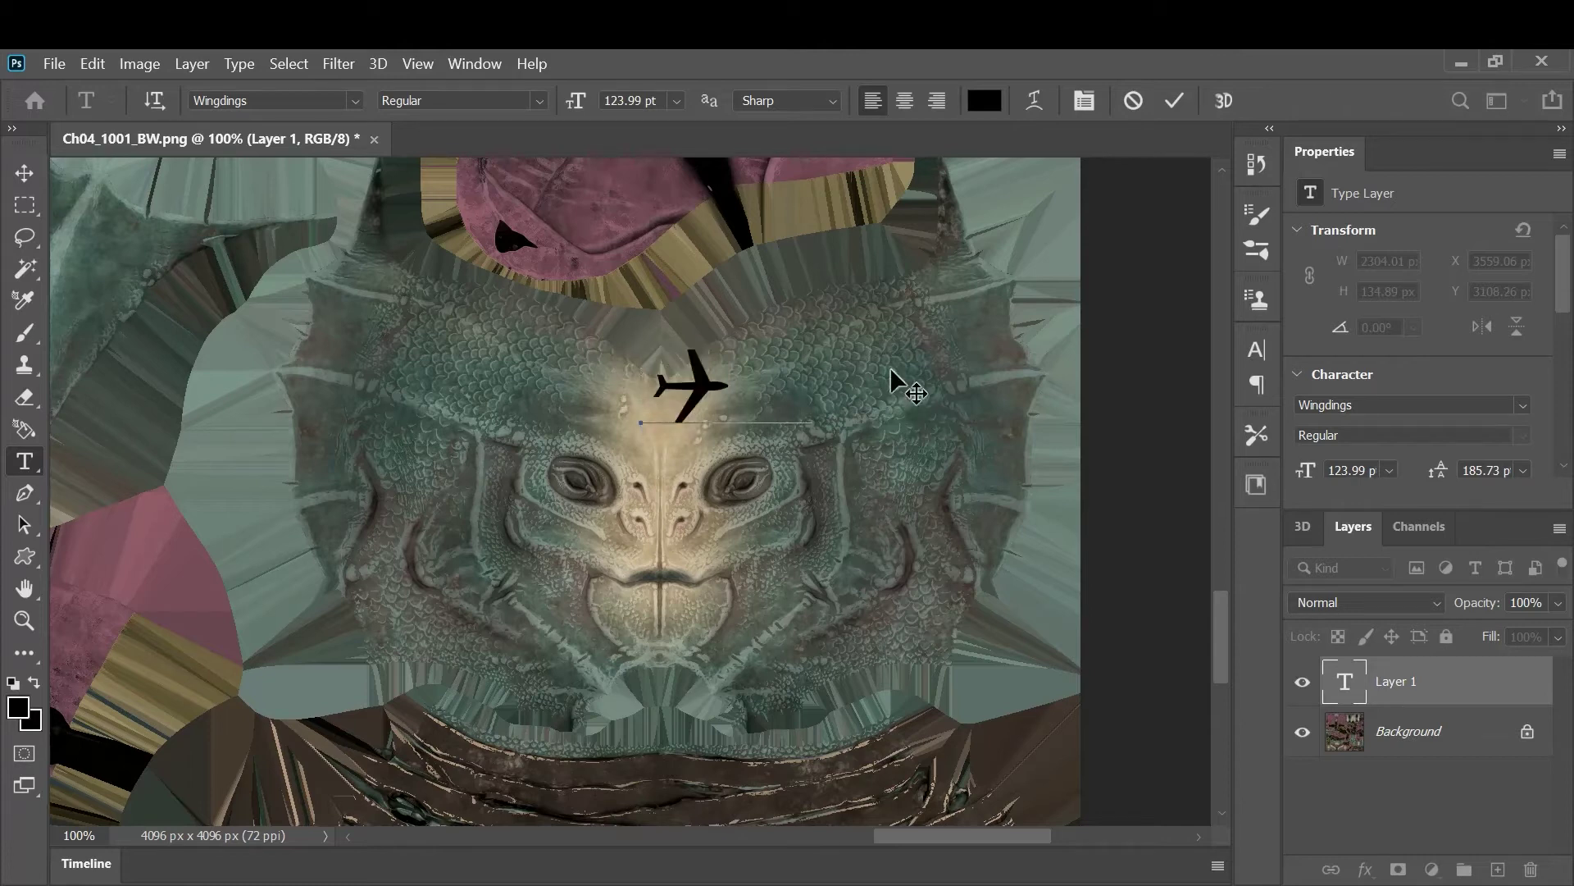
pyautogui.press('BackSpace')
pyautogui.write('R')
pyautogui.press('BackSpace')
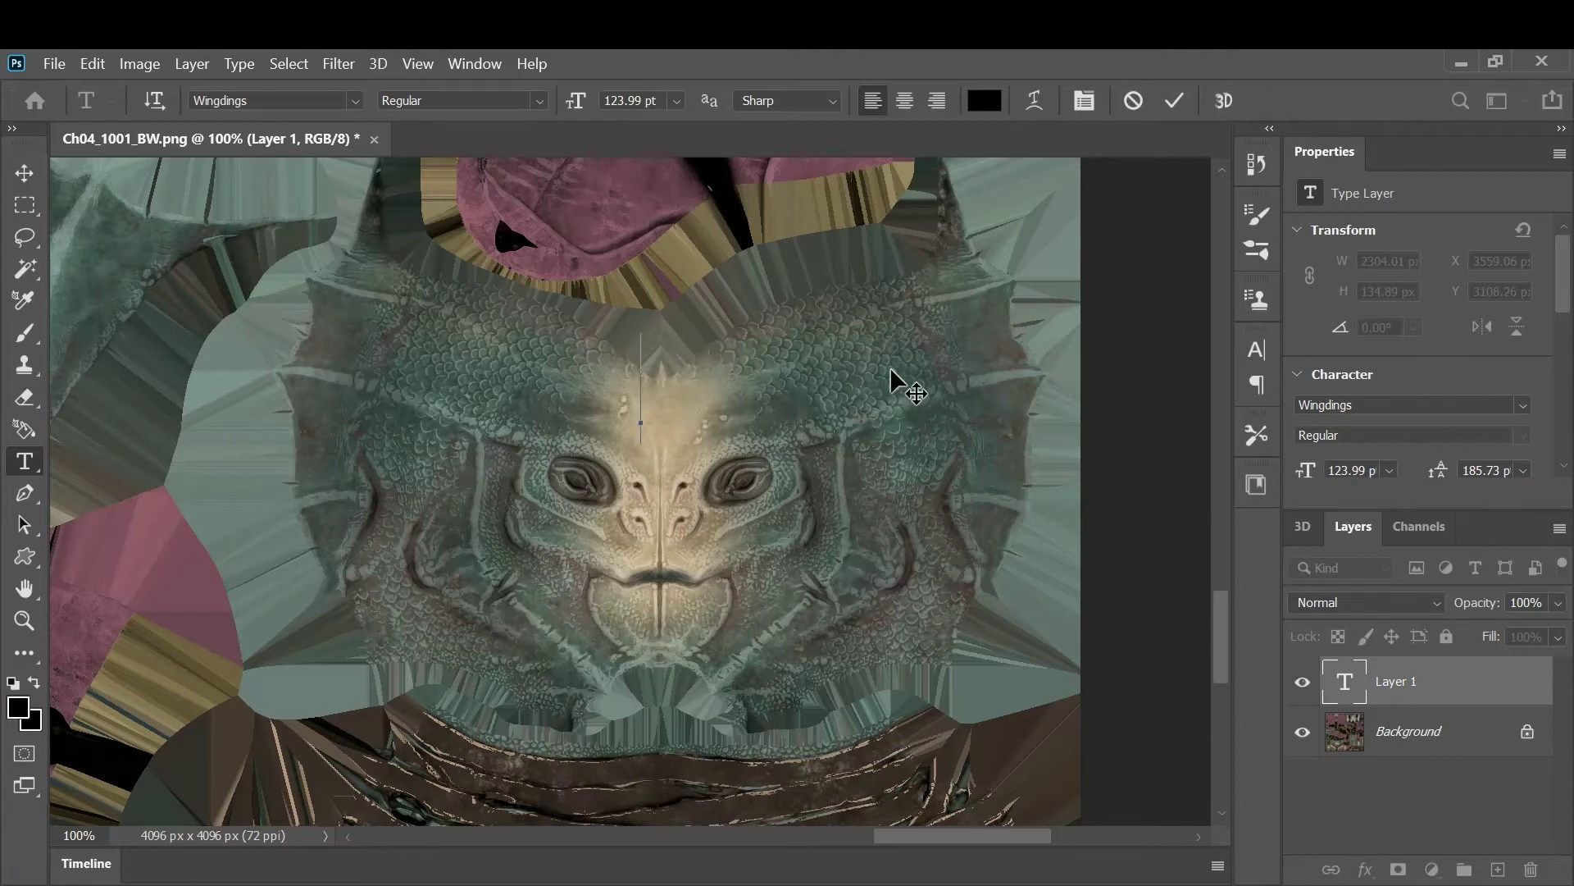
pyautogui.write('F')
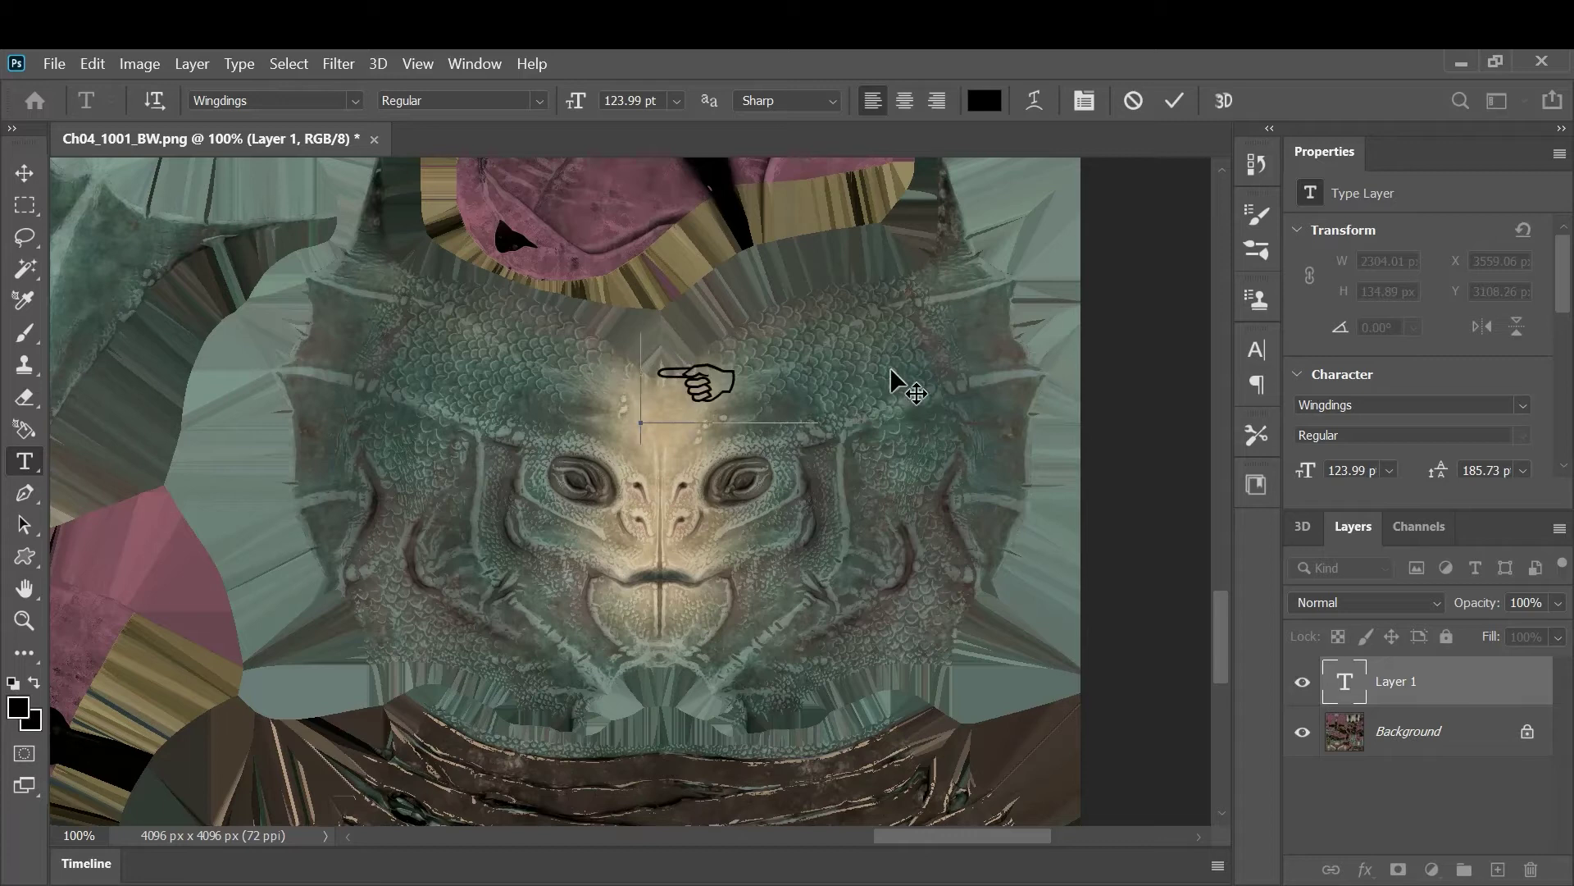
pyautogui.press('BackSpace')
pyautogui.write('!')
pyautogui.press('BackSpace')
pyautogui.write('%')
pyautogui.press('BackSpace')
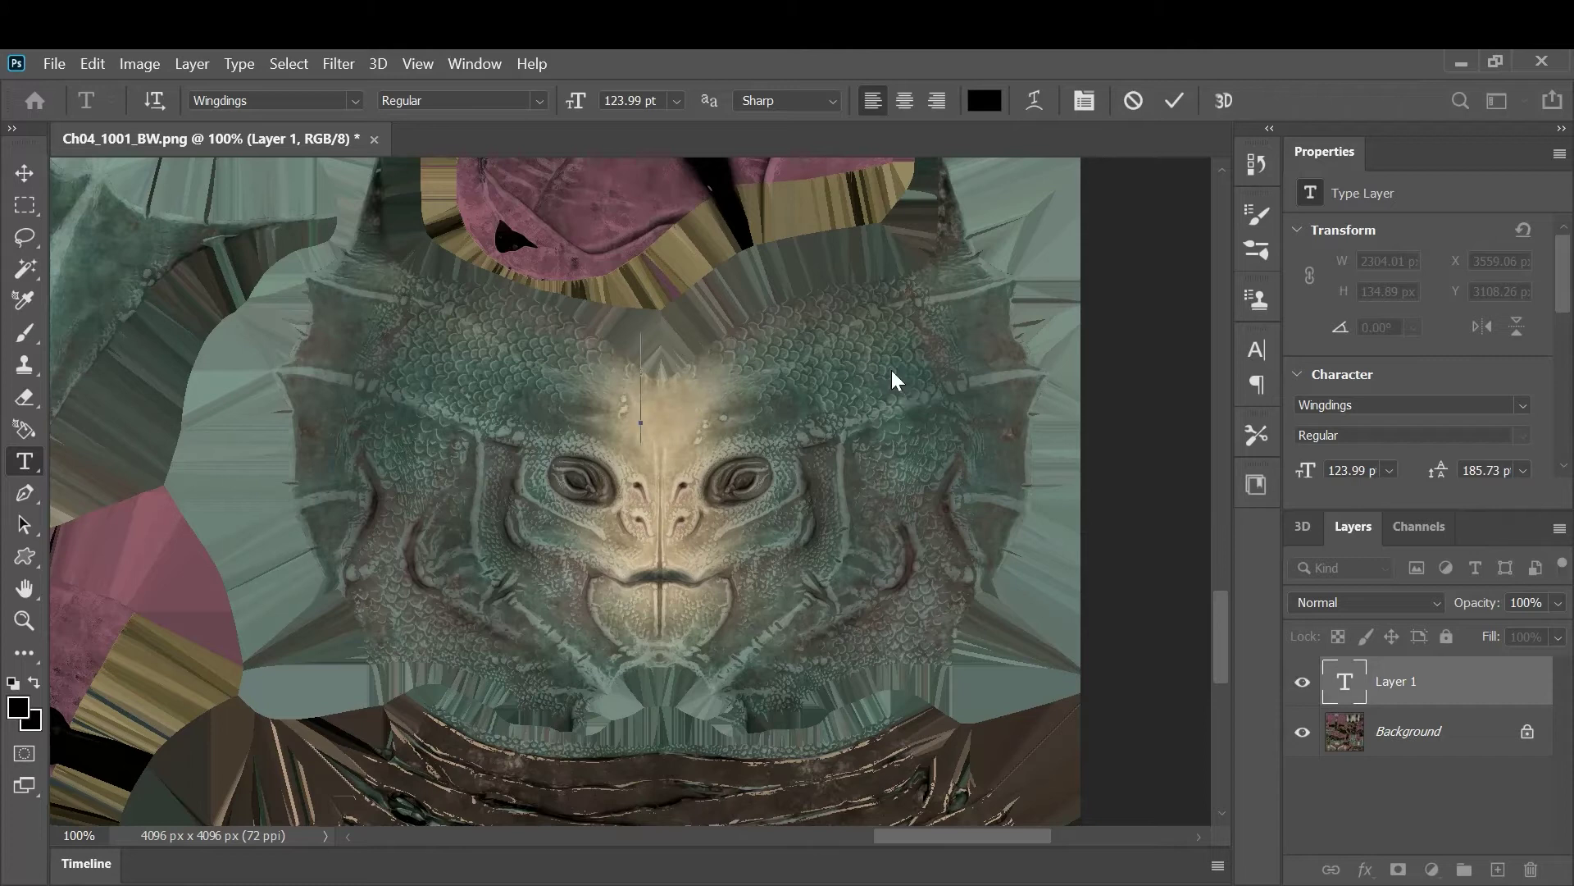
pyautogui.write('A')
pyautogui.press('BackSpace')
pyautogui.write('B')
pyautogui.press('BackSpace')
pyautogui.write('C')
pyautogui.press('BackSpace')
pyautogui.write('a')
pyautogui.press('BackSpace')
pyautogui.write('b')
pyautogui.press('BackSpace')
pyautogui.write('c')
pyautogui.press('BackSpace')
pyautogui.write('d')
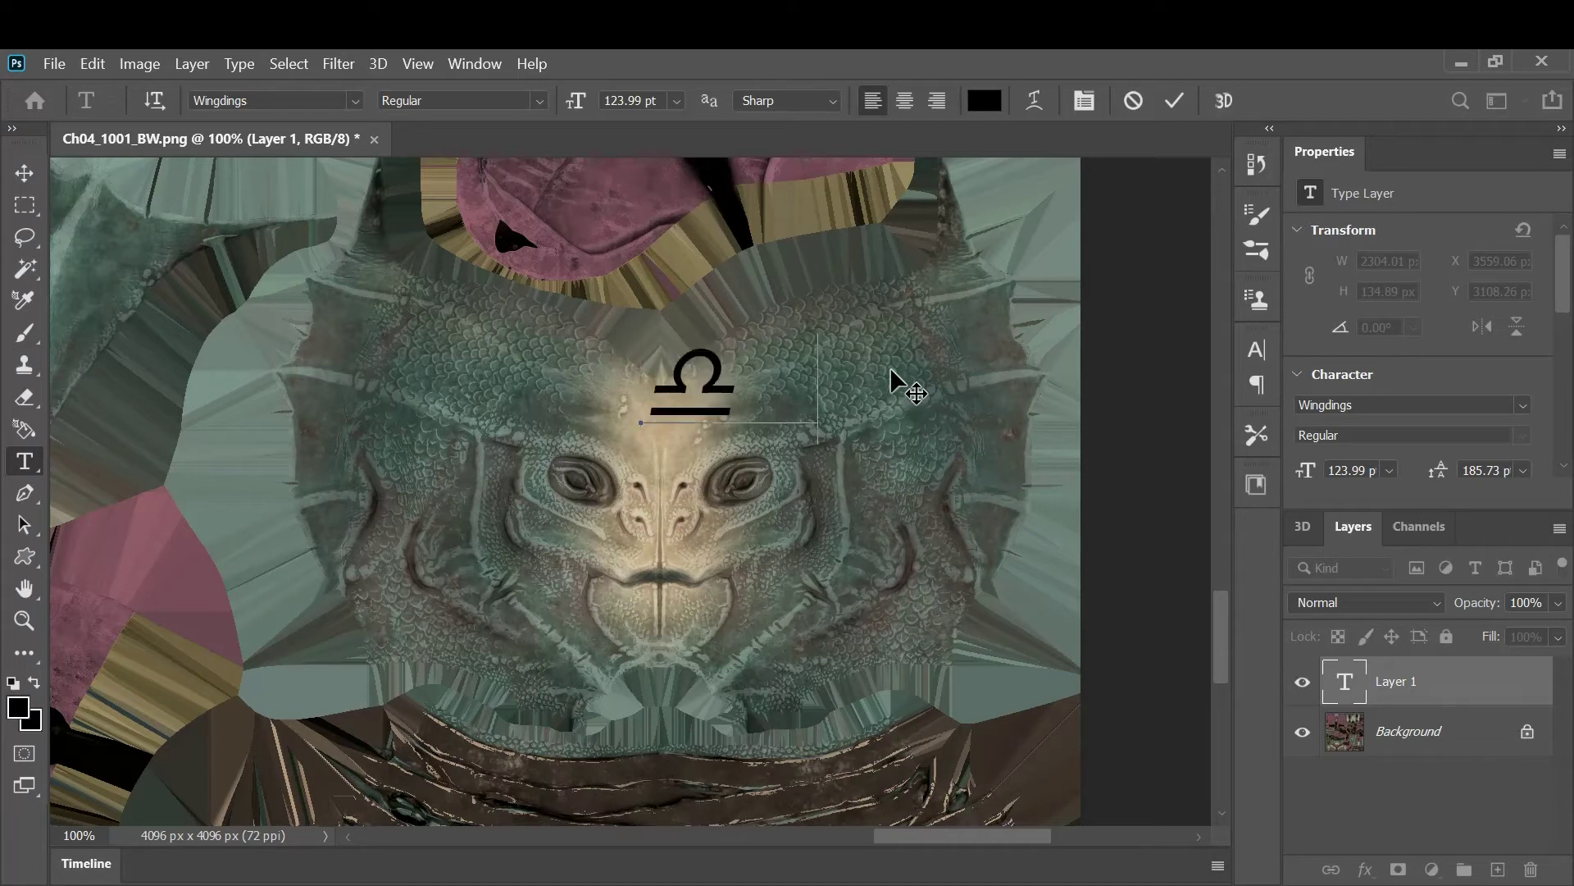
pyautogui.press('BackSpace')
pyautogui.write('e')
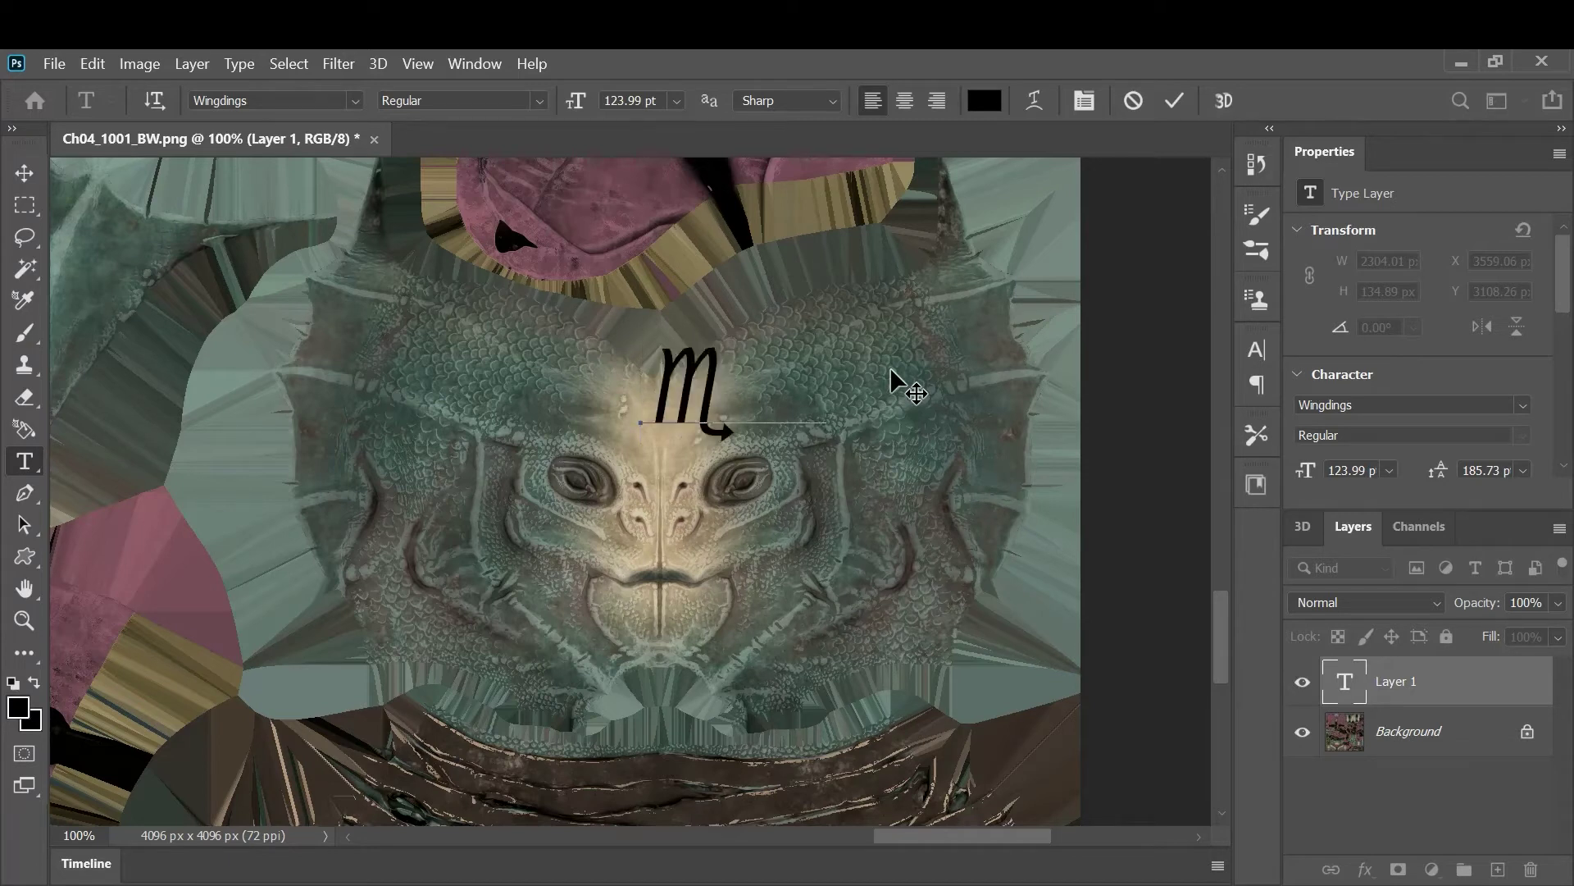
pyautogui.press('BackSpace')
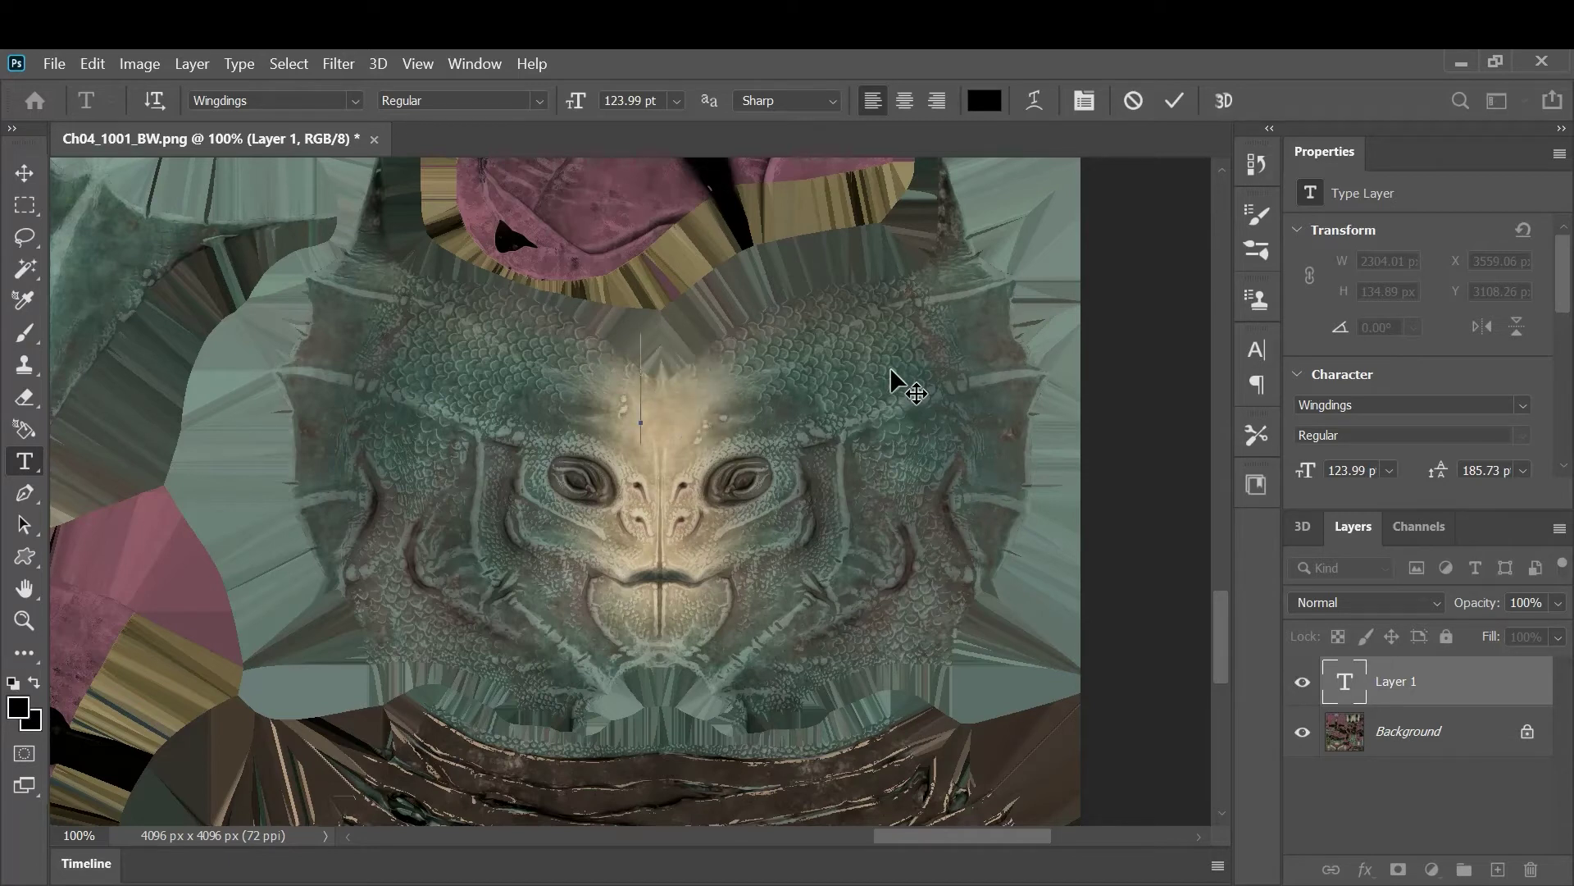
pyautogui.write('g')
pyautogui.press('BackSpace')
pyautogui.write('h')
pyautogui.press('BackSpace')
pyautogui.write('j')
pyautogui.press('BackSpace')
pyautogui.write('k')
pyautogui.press('BackSpace')
pyautogui.write('l')
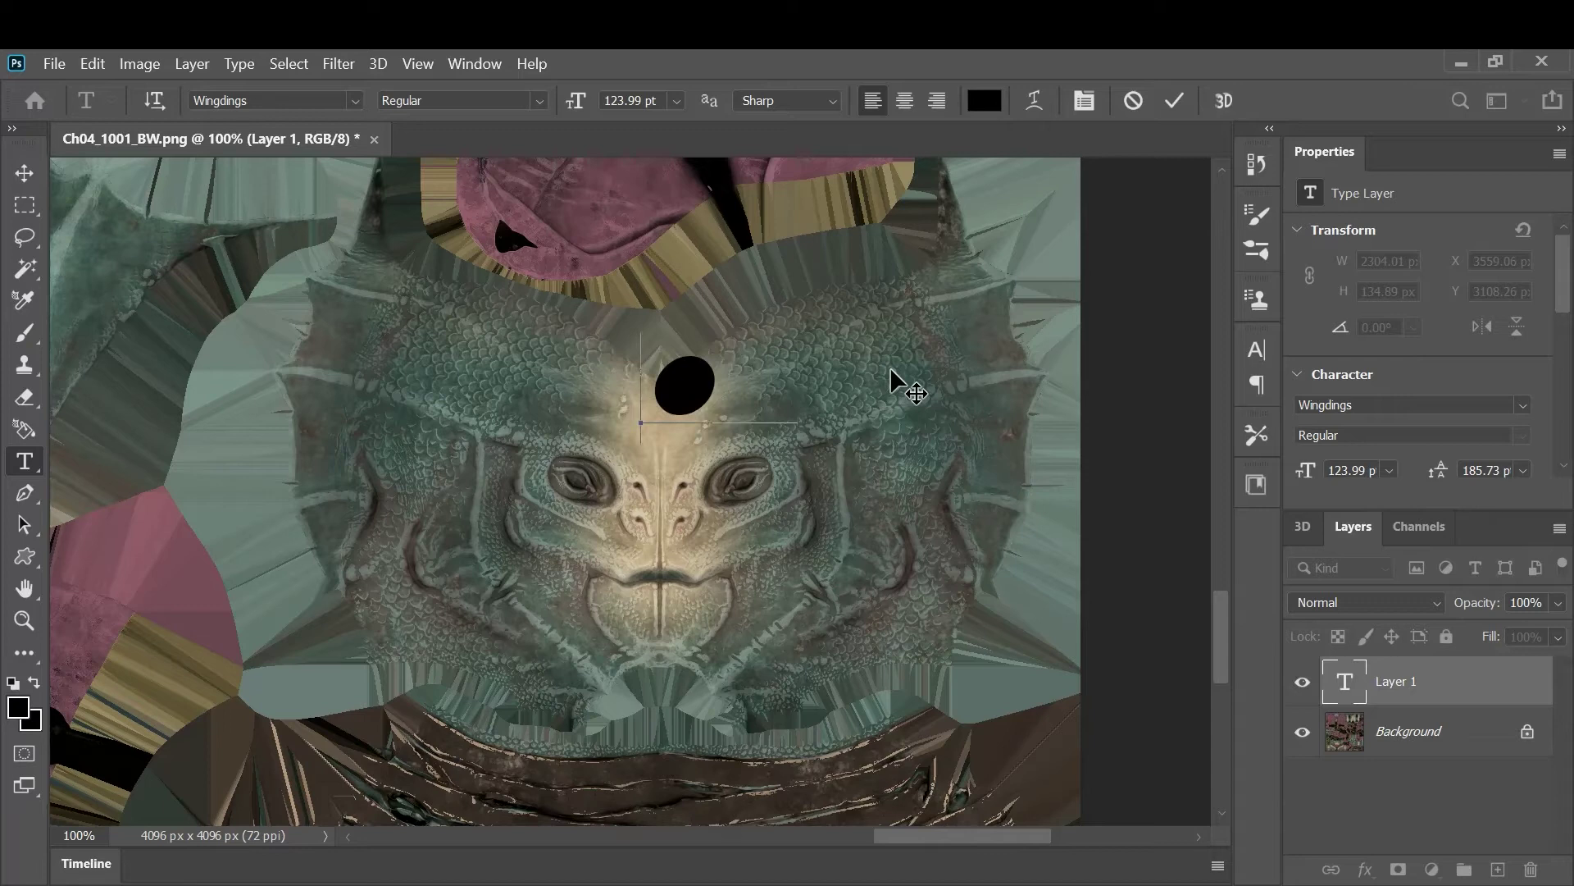
pyautogui.press('BackSpace')
pyautogui.write('z')
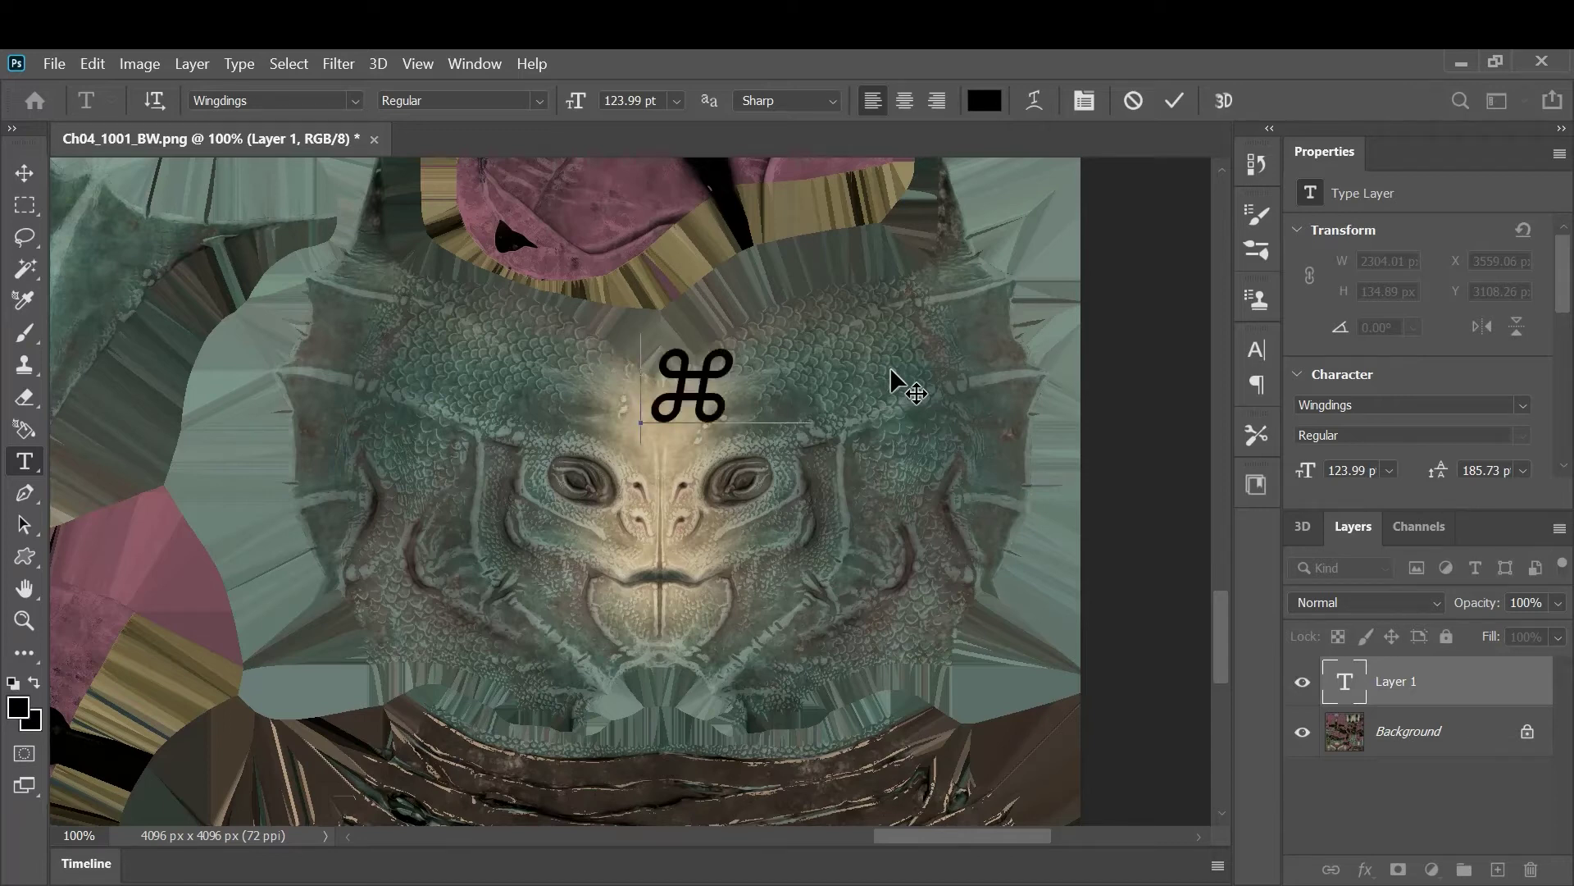
pyautogui.press('BackSpace')
pyautogui.write('x')
pyautogui.press('BackSpace')
pyautogui.write('c')
pyautogui.press('BackSpace')
pyautogui.write('v')
pyautogui.press('BackSpace')
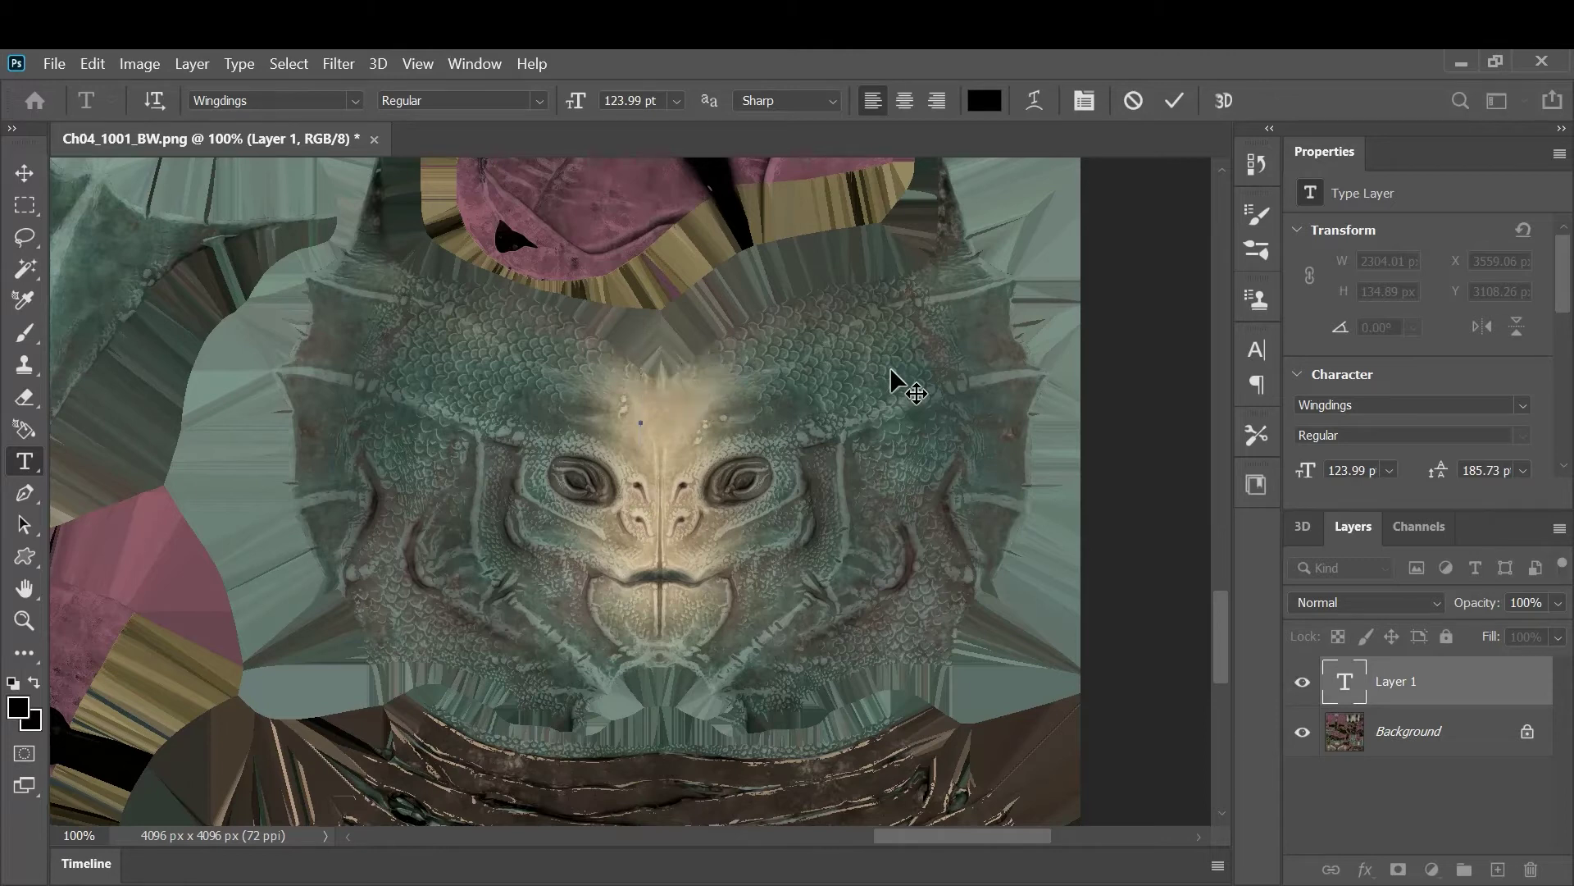
pyautogui.write('v')
pyautogui.press('BackSpace')
pyautogui.write('b')
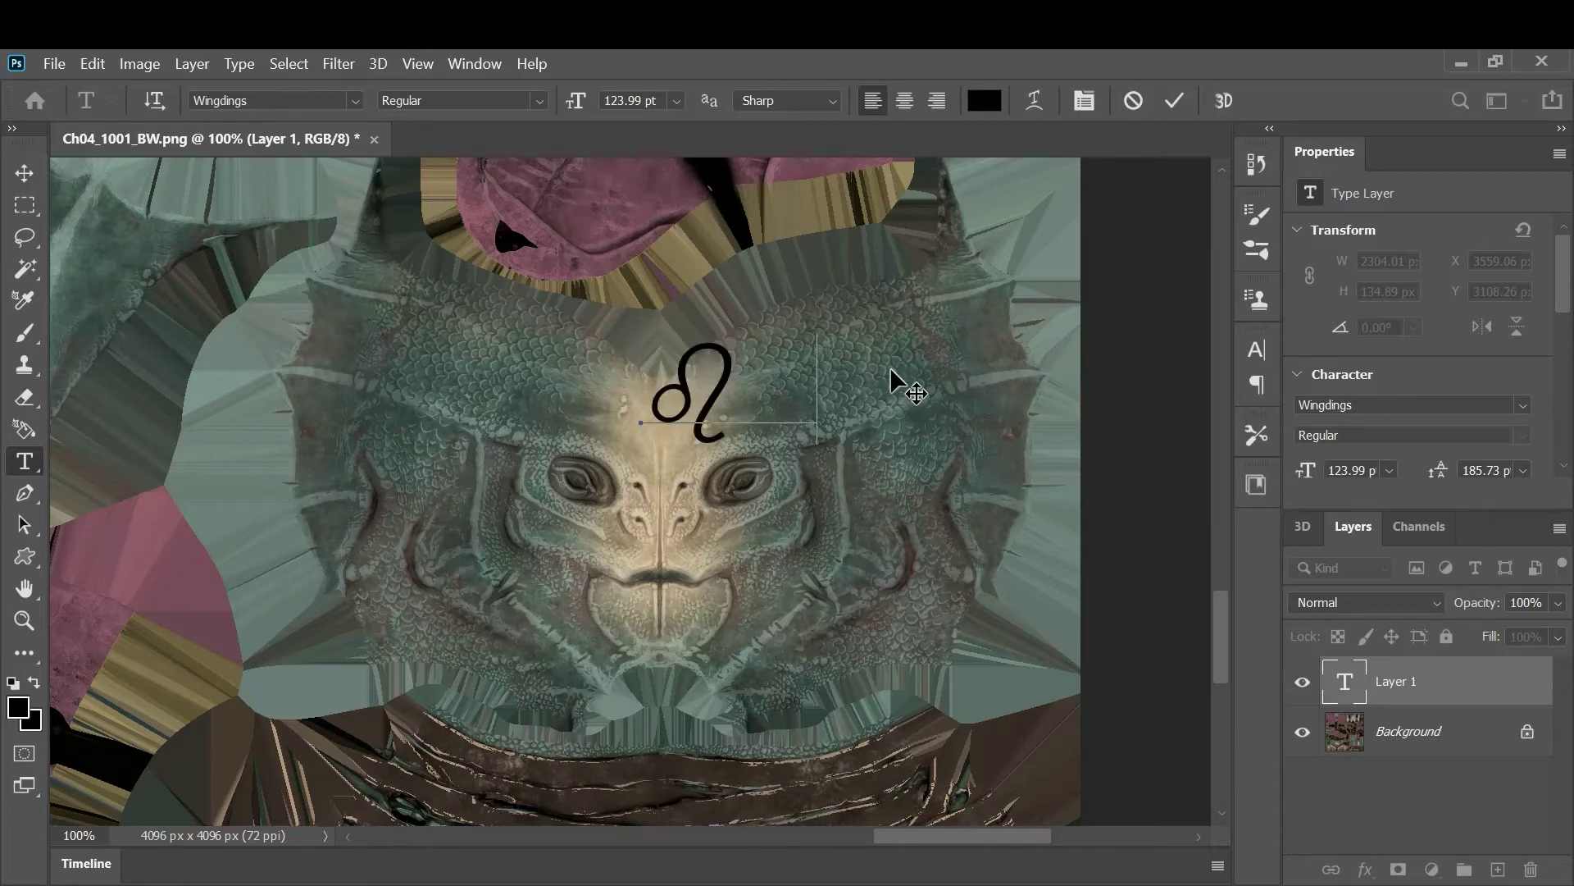
pyautogui.press('BackSpace')
pyautogui.write('n')
pyautogui.press('BackSpace')
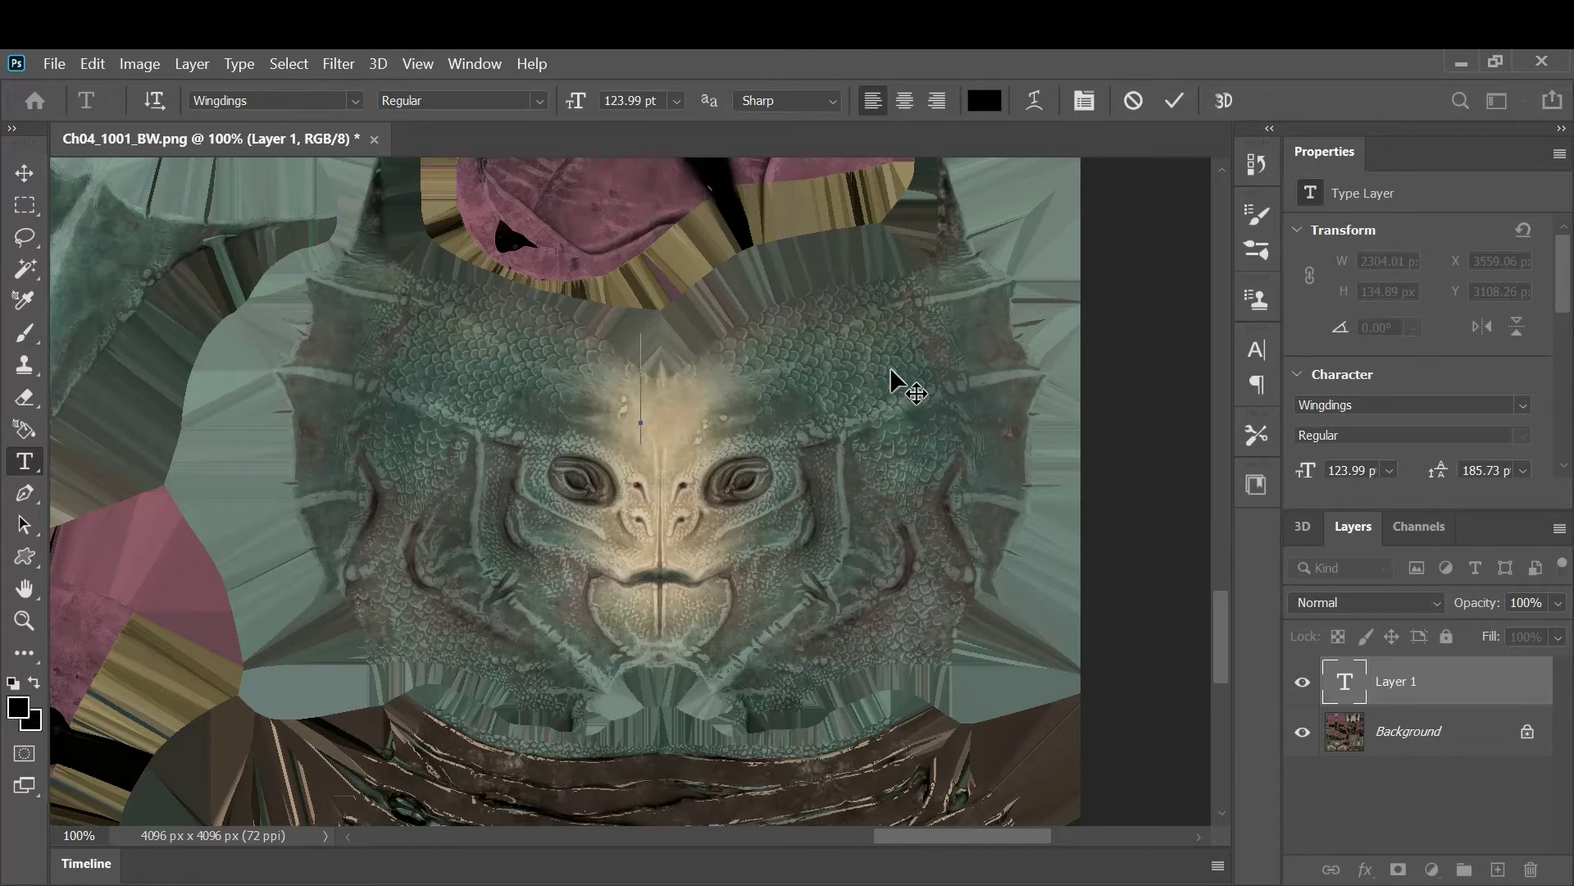
pyautogui.write('m')
pyautogui.press('BackSpace')
pyautogui.write(',')
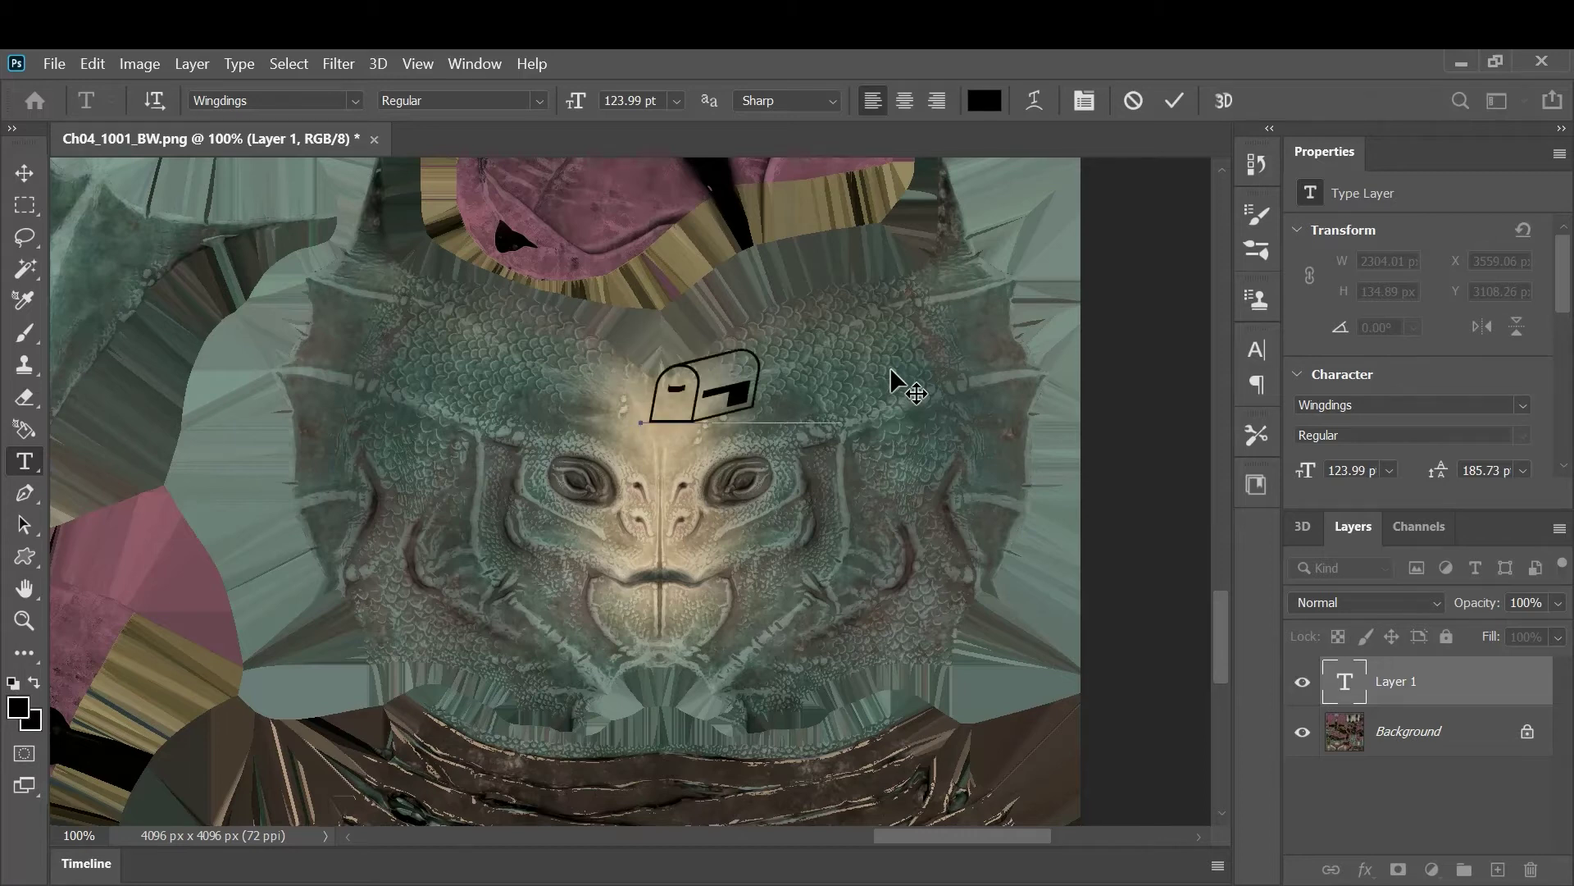
pyautogui.press('BackSpace')
pyautogui.write('x')
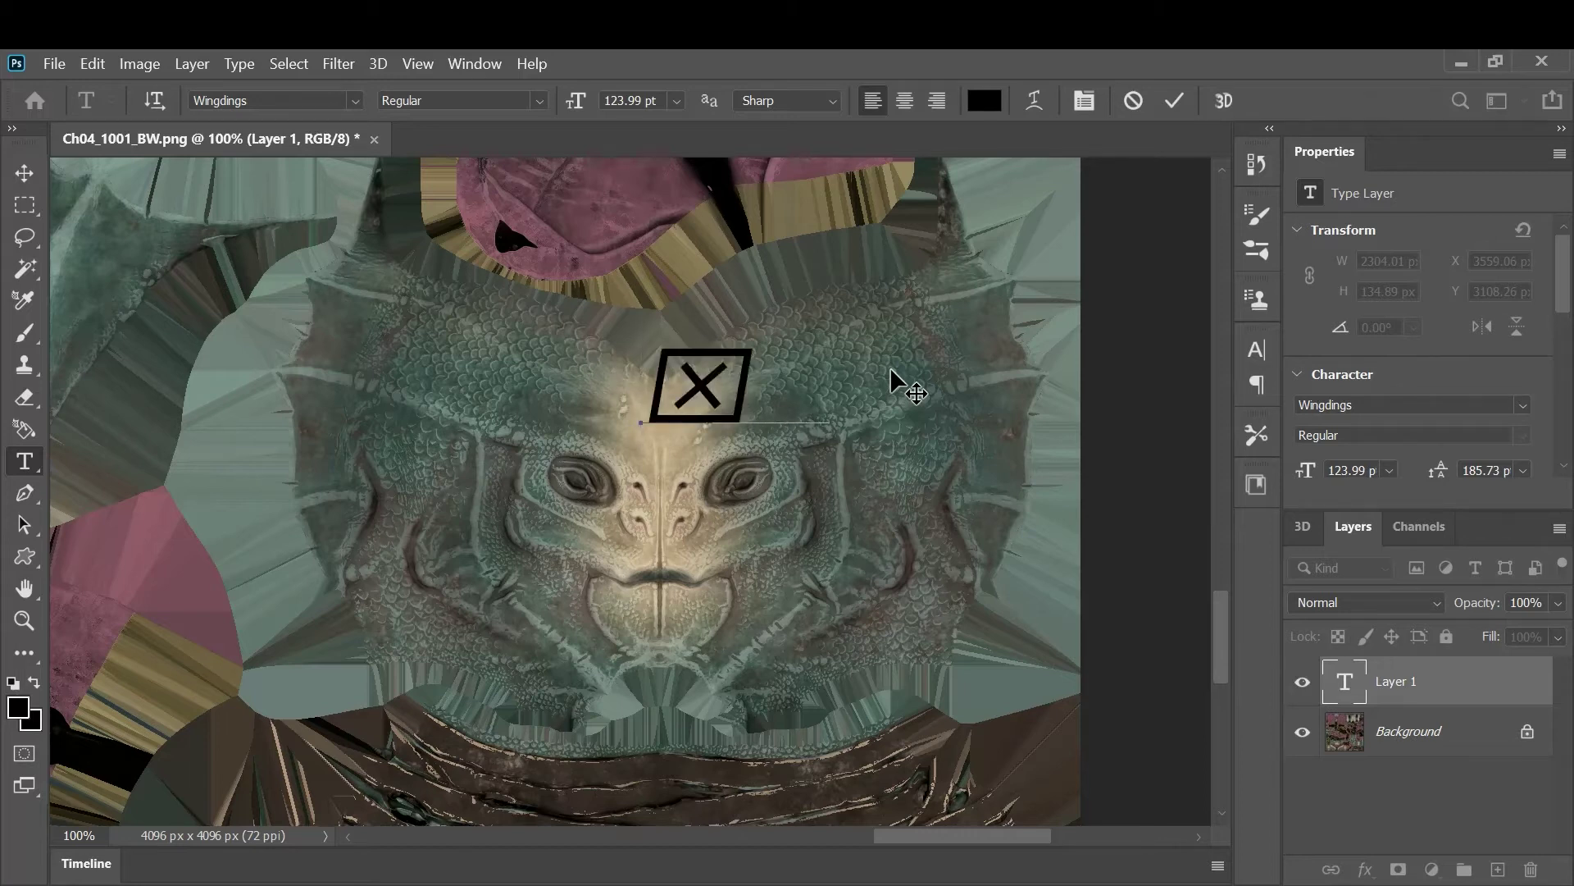
pyautogui.press('BackSpace')
pyautogui.write('c')
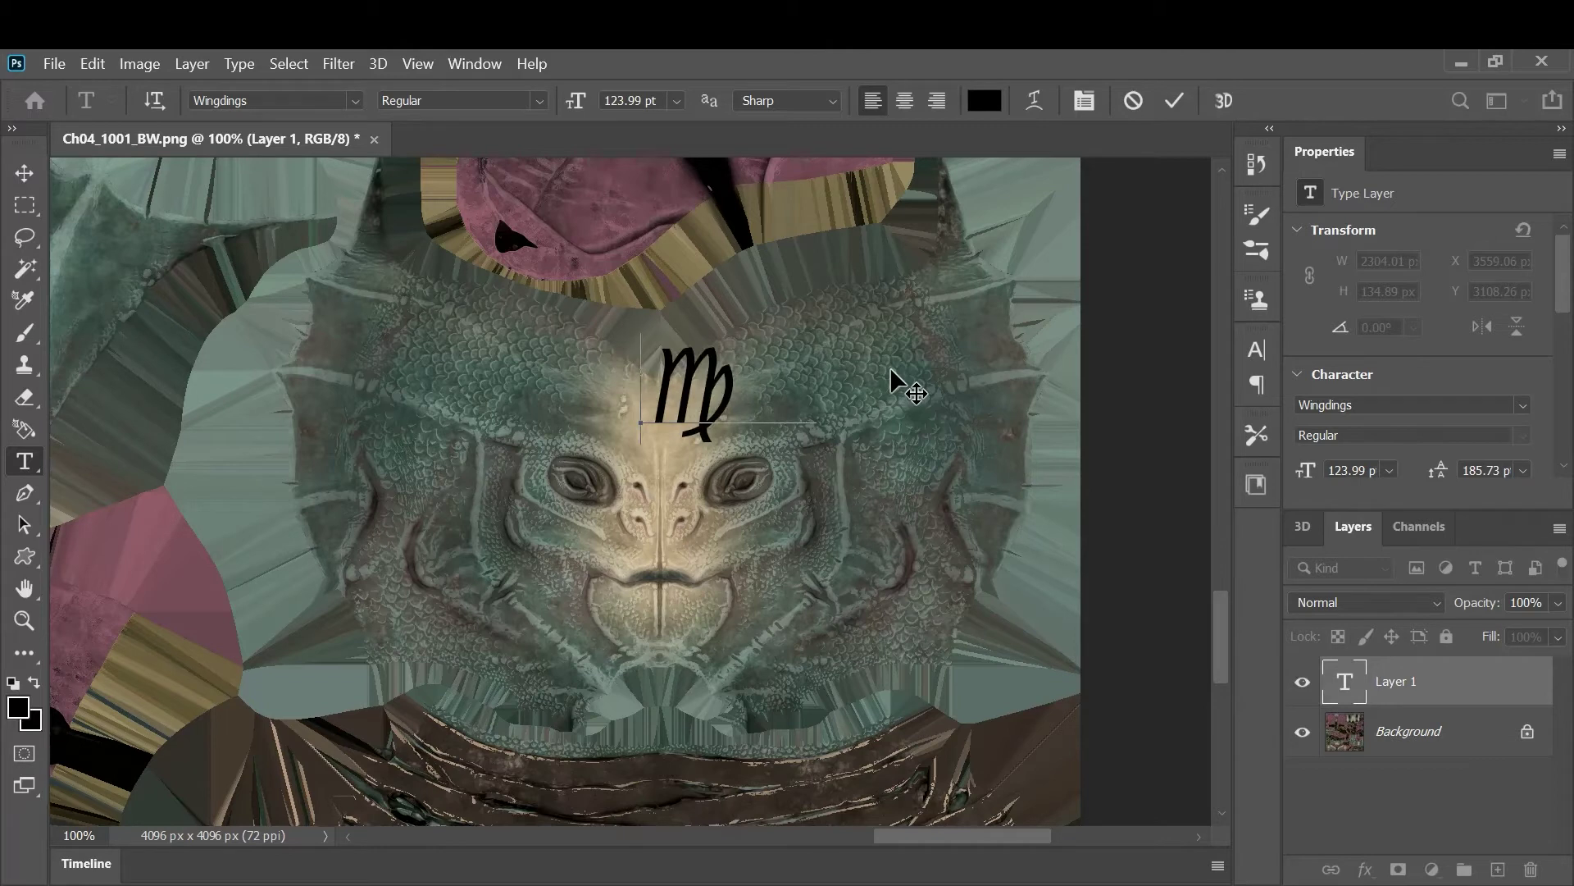
pyautogui.press('BackSpace')
# Enter the Wingdings four-diamond symbol (character v) and position it in the middle of the creature's forehead
pyautogui.write('u')
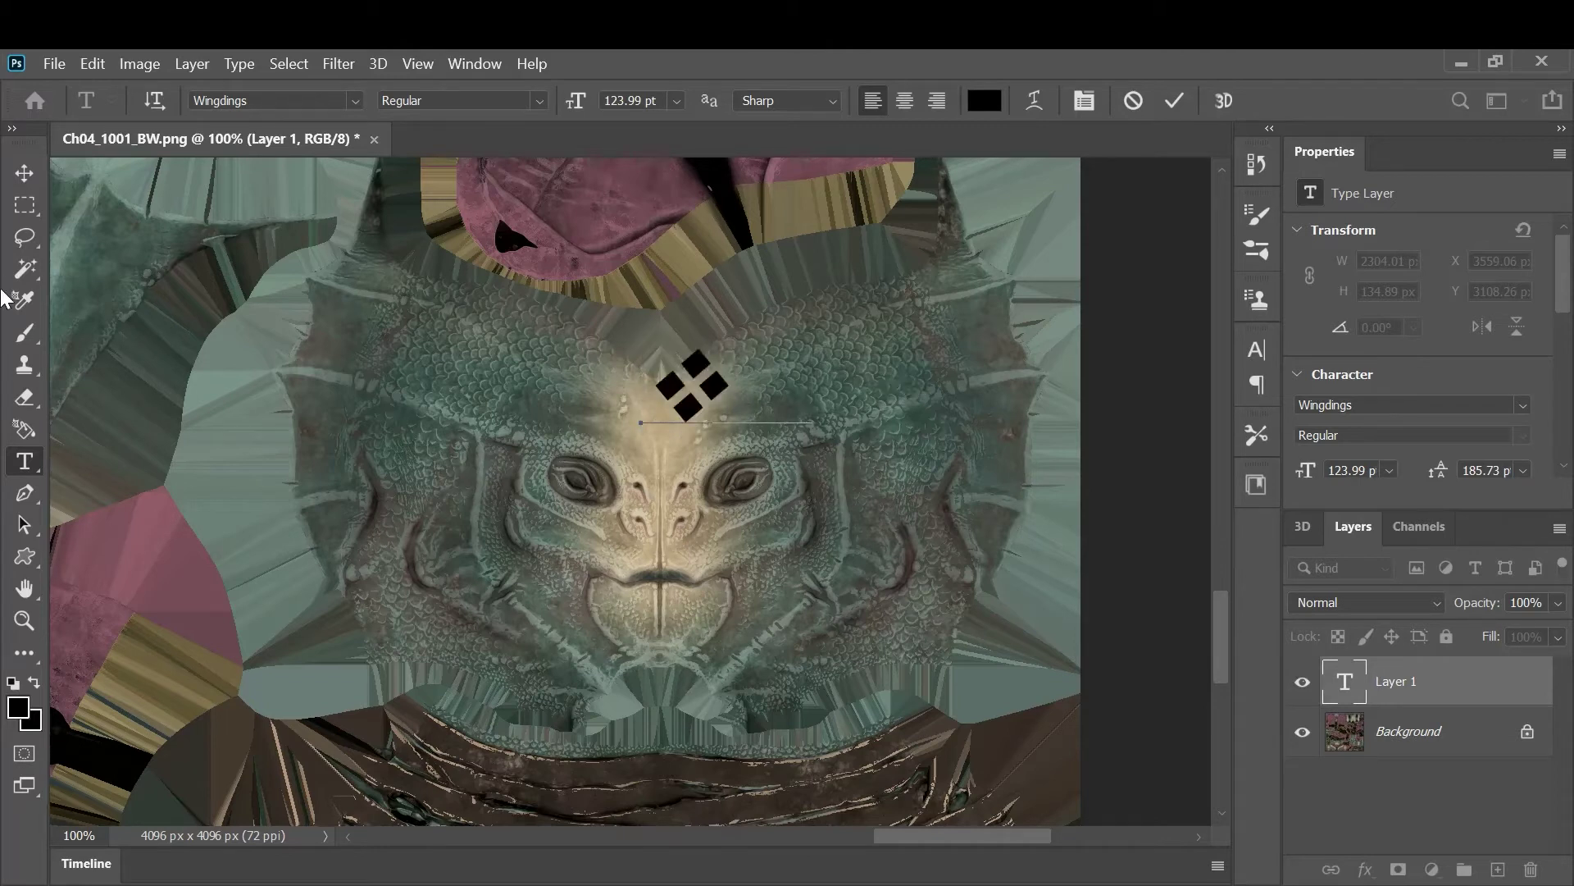
pyautogui.click(23, 172)
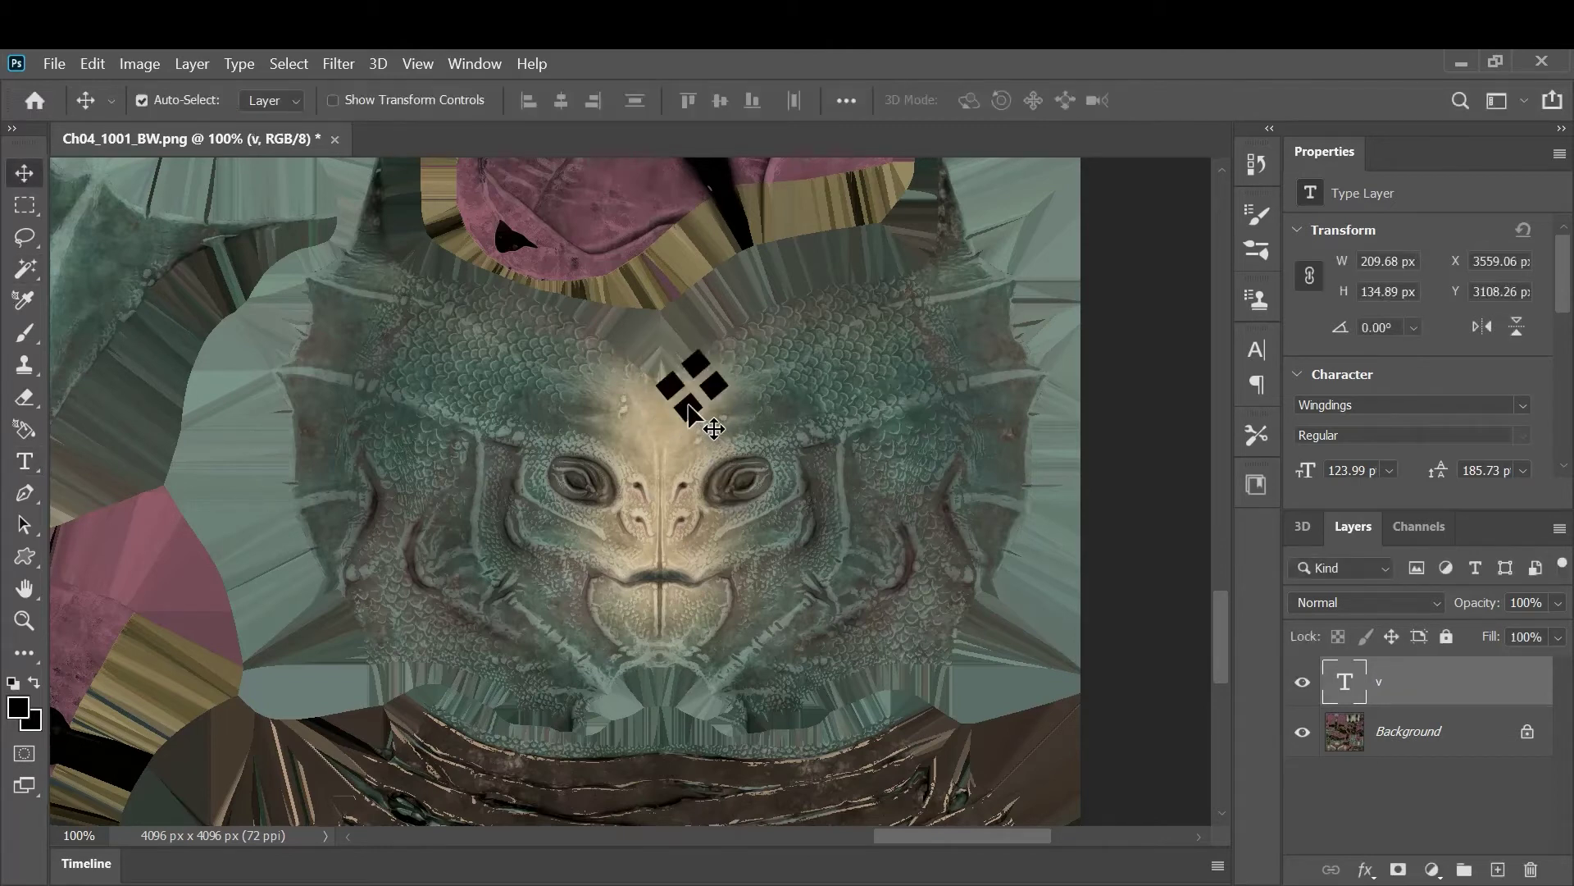
pyautogui.moveTo(689, 410); pyautogui.dragTo(670, 447)
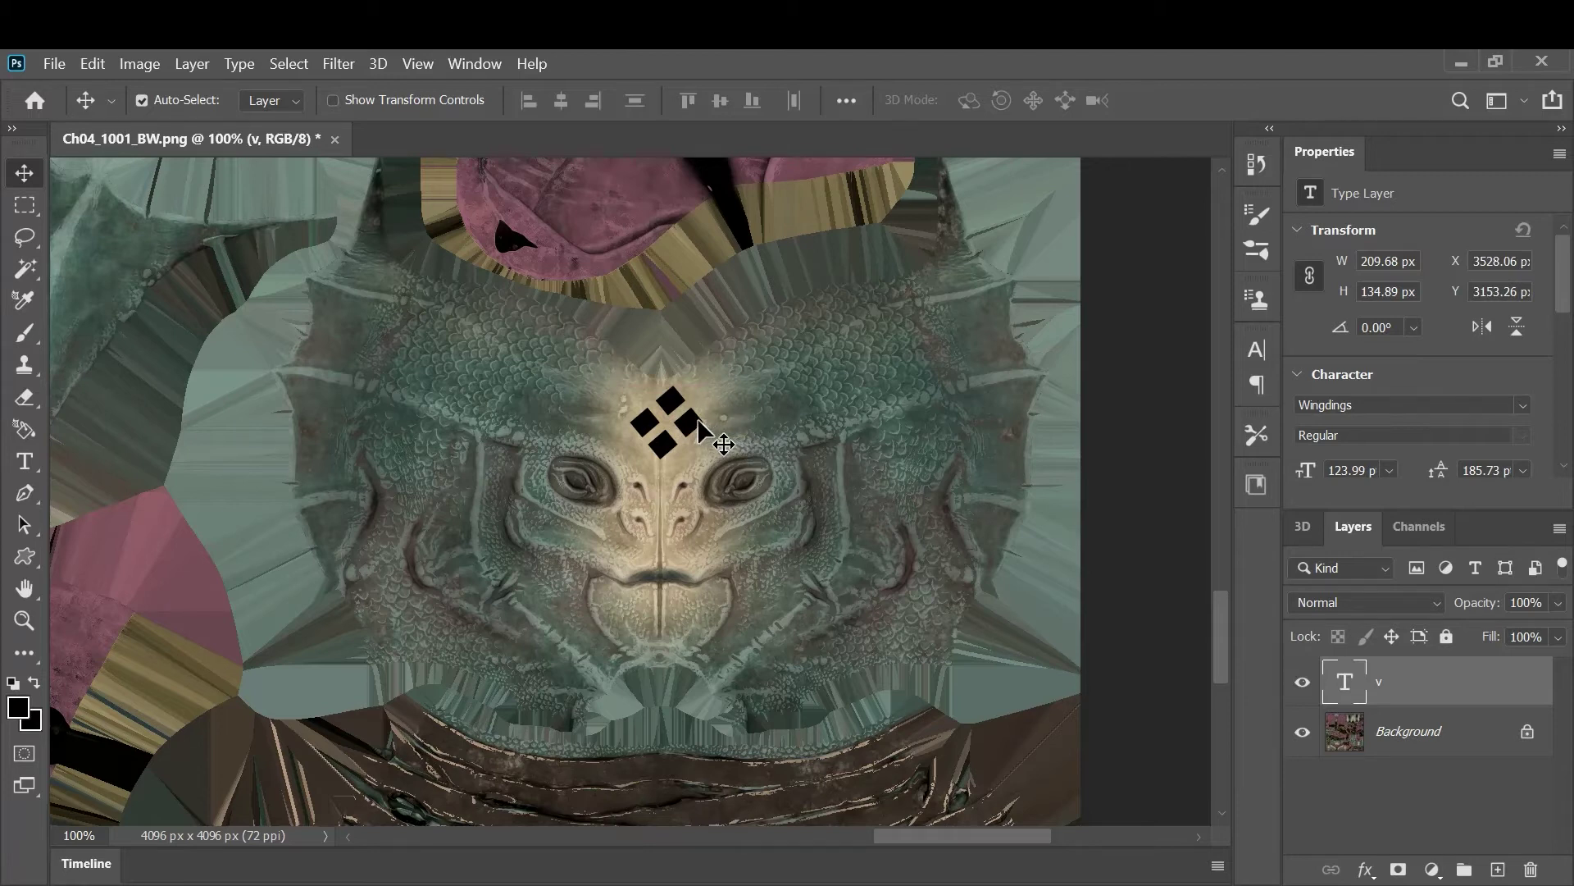
# Try a copy of the four-diamond symbol beside the original, rotated -11.95°, and delete the copy
pyautogui.keyDown('alt'); pyautogui.moveTo(685, 420); pyautogui.dragTo(765, 416); pyautogui.keyUp('alt')
pyautogui.hotkey('ctrl', 't')
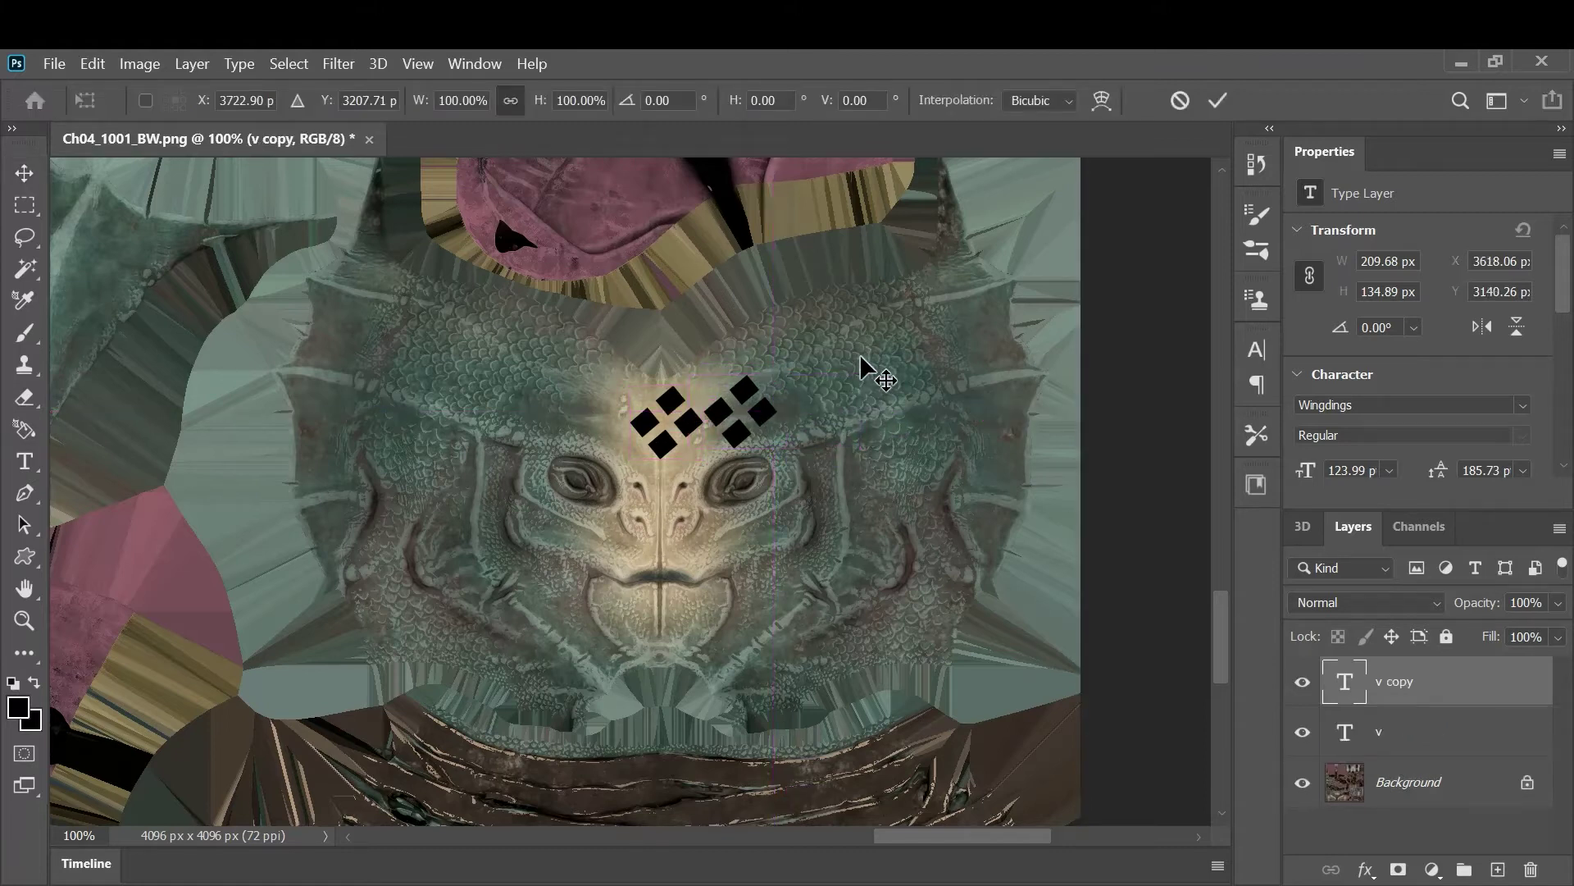
pyautogui.moveTo(913, 355); pyautogui.dragTo(820, 393)
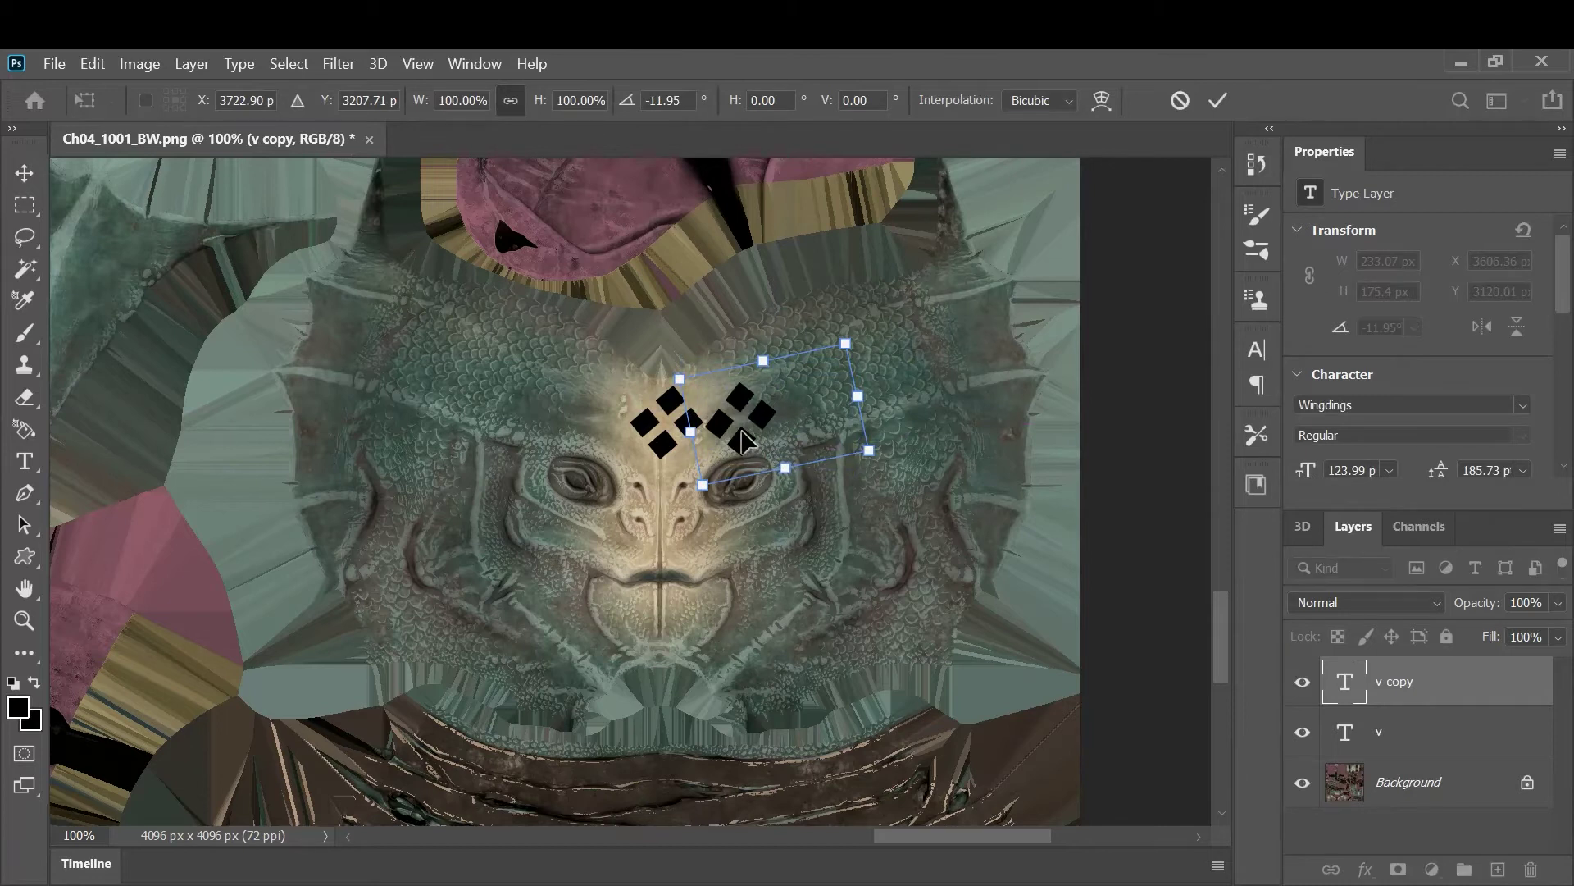
pyautogui.press('Return')
pyautogui.moveTo(745, 444); pyautogui.dragTo(751, 438)
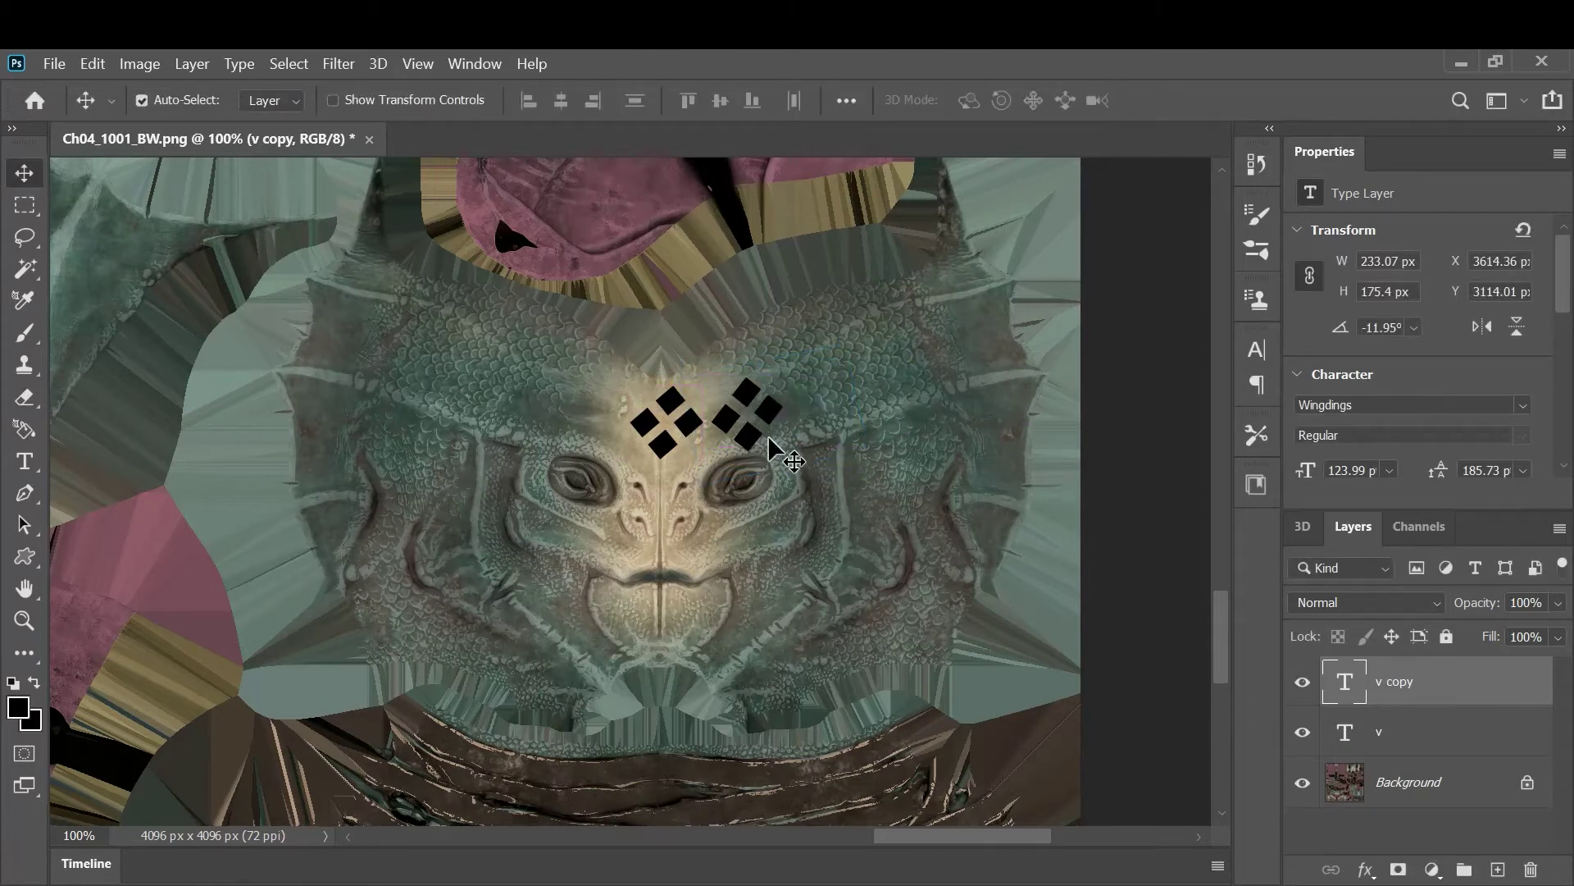
pyautogui.press('Delete')
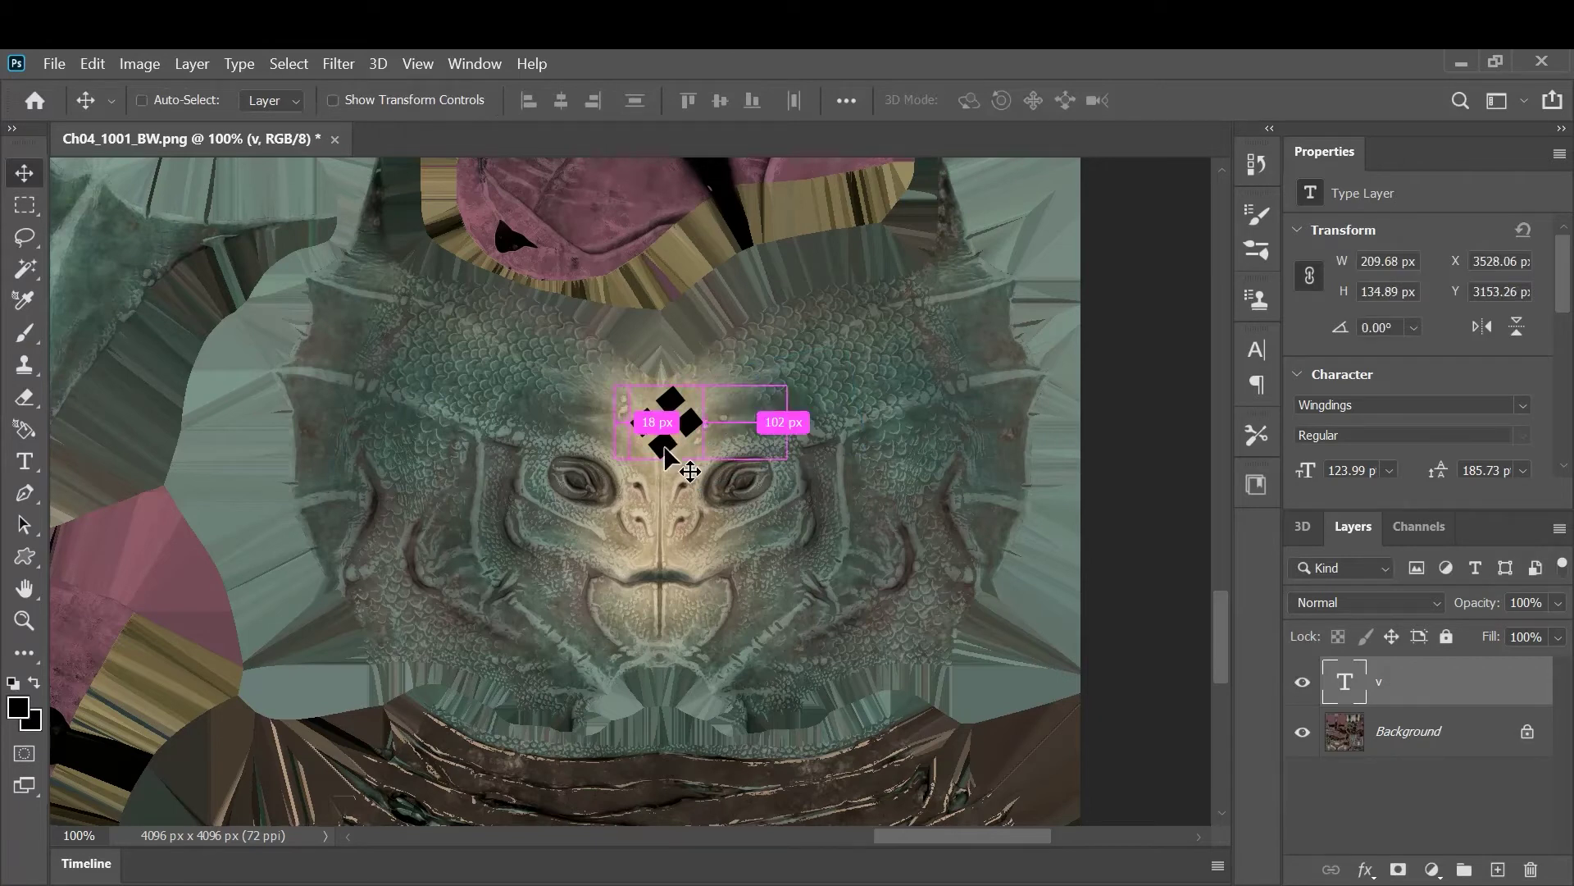
pyautogui.hotkey('ctrl', 't')
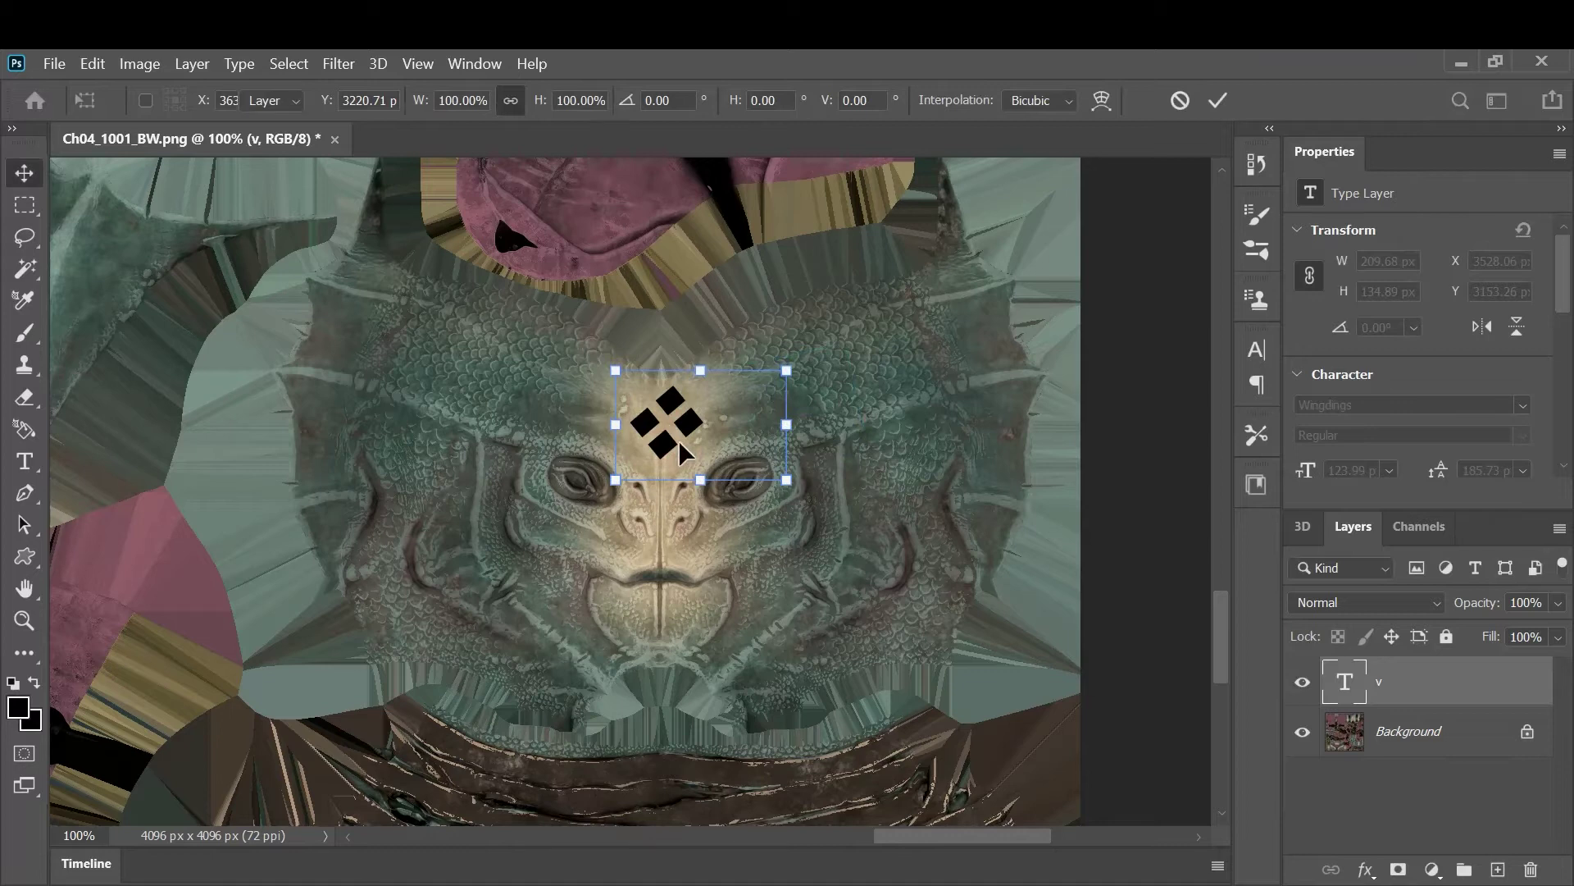
pyautogui.press('Return')
pyautogui.press('t')
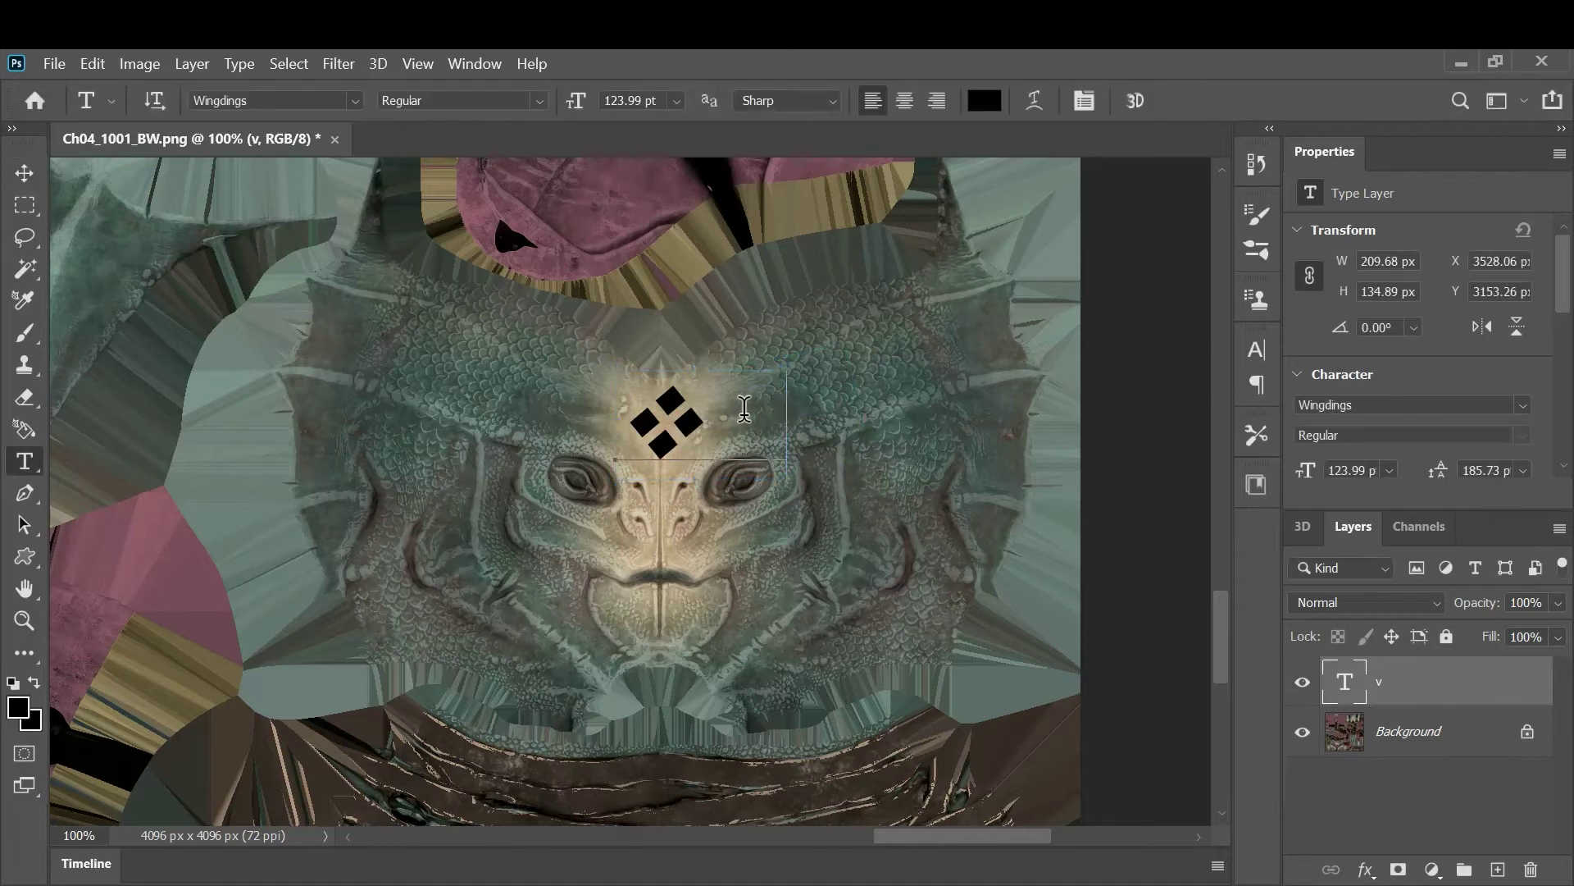
pyautogui.doubleClick(697, 408)
pyautogui.click(720, 408)
pyautogui.click(24, 173)
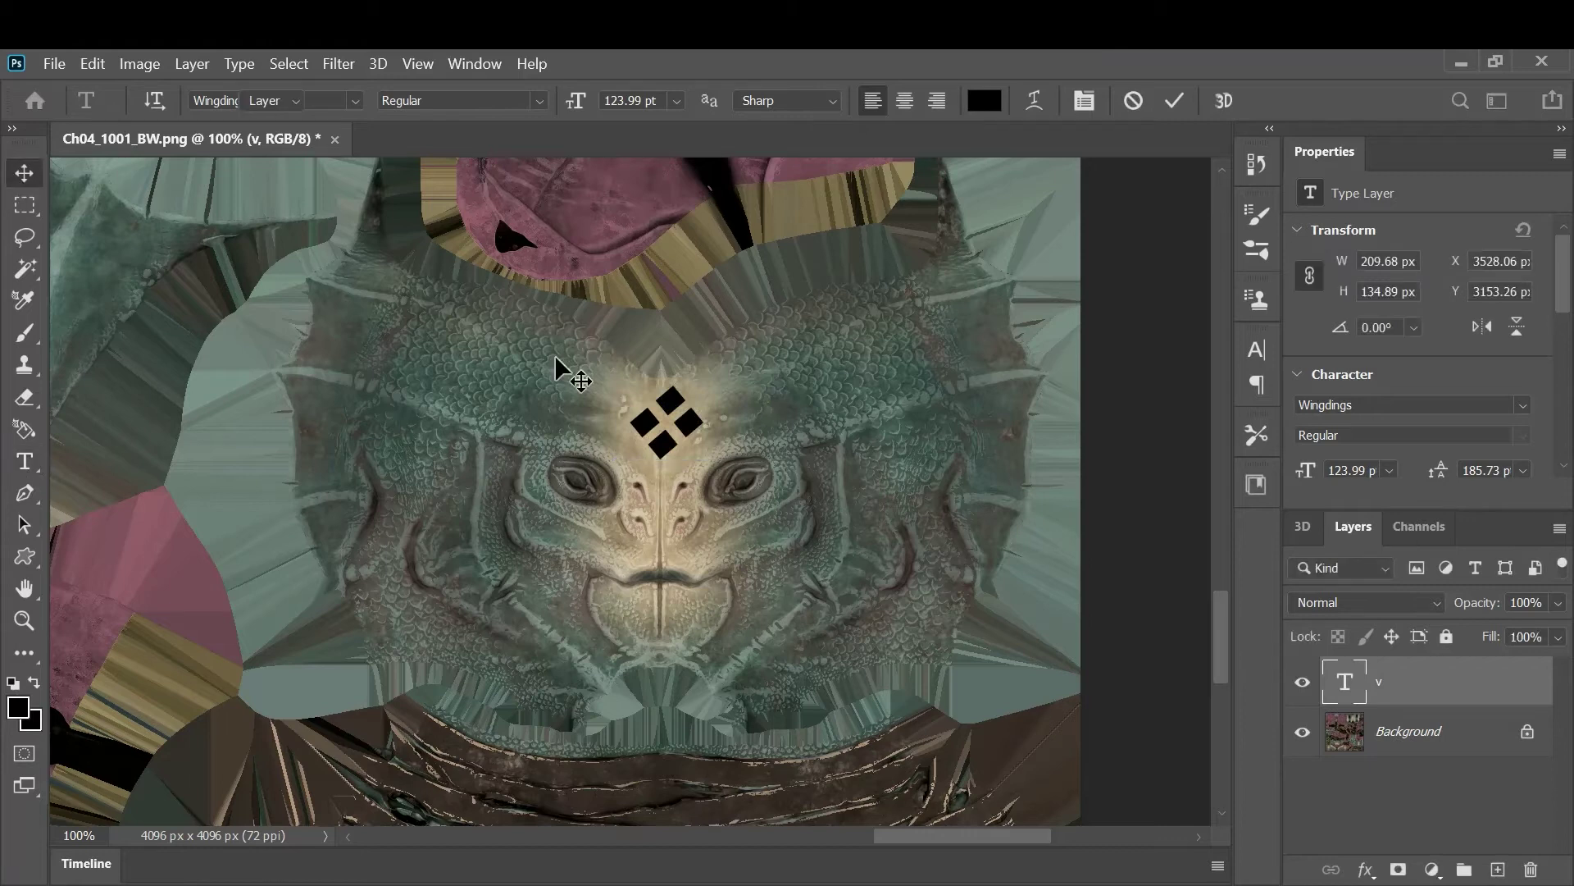
# Scale the four-diamond symbol to about 137.45% and center it on the forehead just above and between the eyes
pyautogui.hotkey('ctrl', 't')
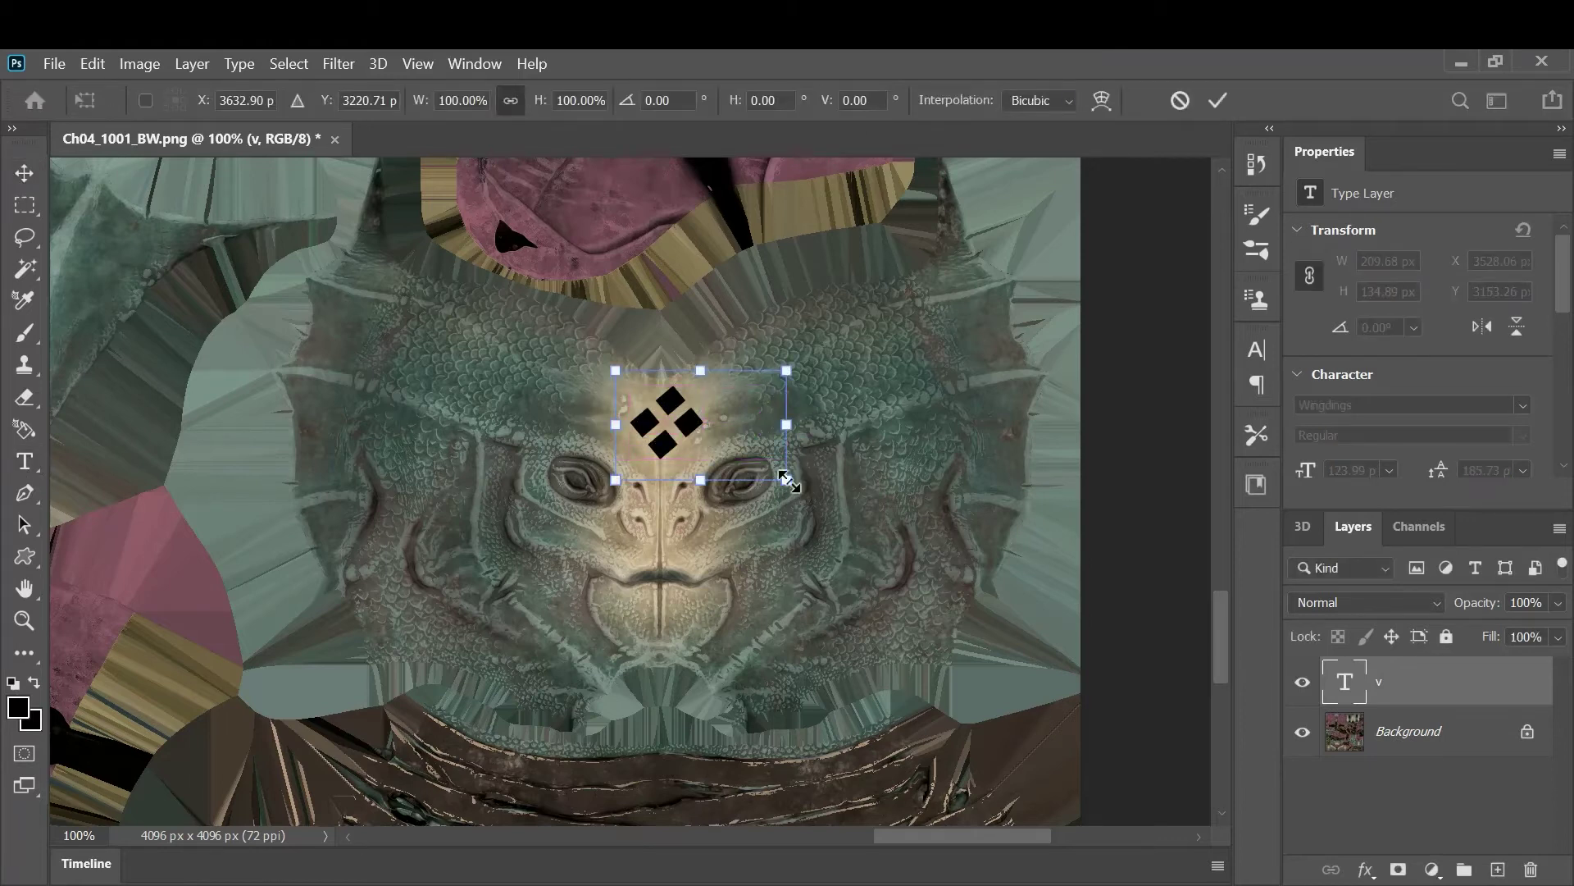
pyautogui.keyDown('alt'); pyautogui.moveTo(789, 481); pyautogui.dragTo(825, 495); pyautogui.keyUp('alt')
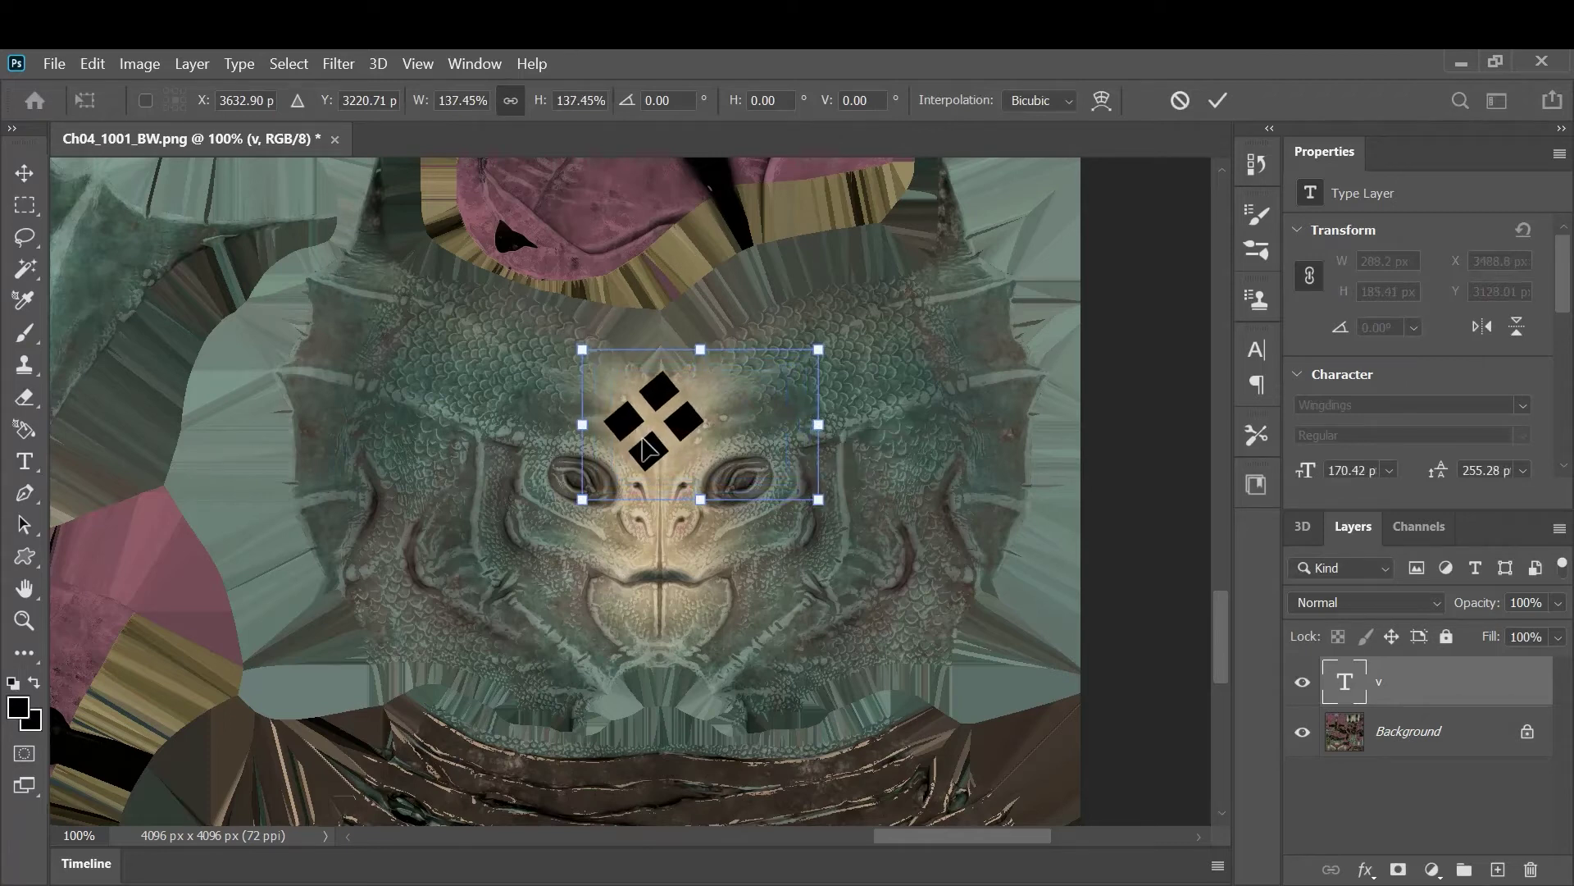
pyautogui.moveTo(653, 453)
pyautogui.mouseDown()
pyautogui.moveTo(682, 463)
pyautogui.moveTo(664, 471)
pyautogui.mouseUp()
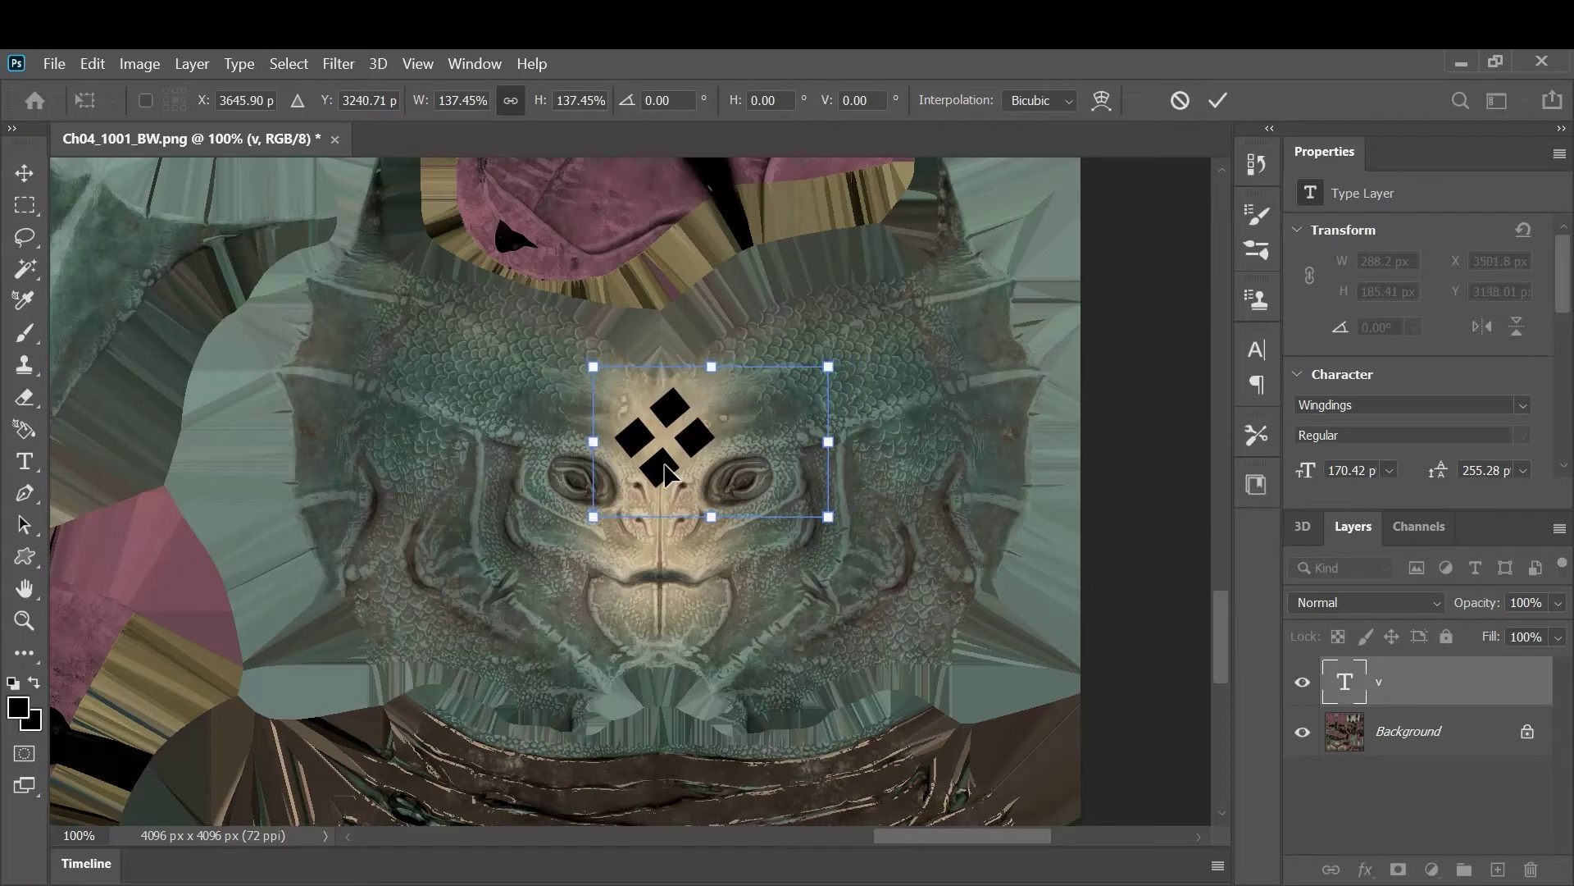
pyautogui.press('Return')
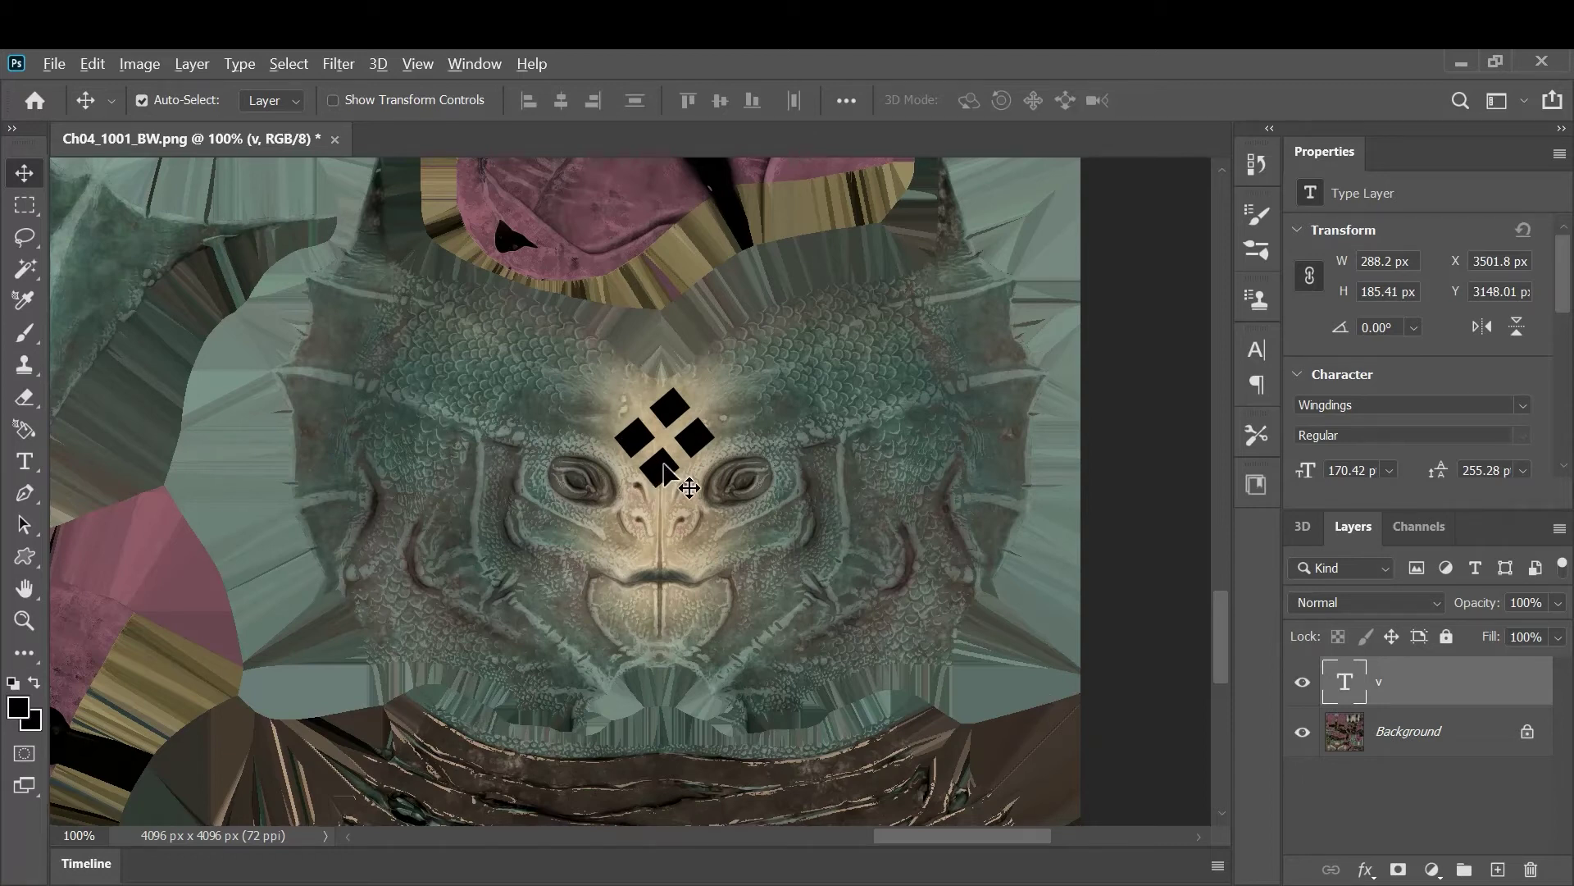
# Place a copy of the four-diamond symbol on the forehead above one eye and try replacing it with the Wingdings characters z and b
pyautogui.keyDown('alt'); pyautogui.moveTo(693, 434); pyautogui.dragTo(850, 384); pyautogui.keyUp('alt')
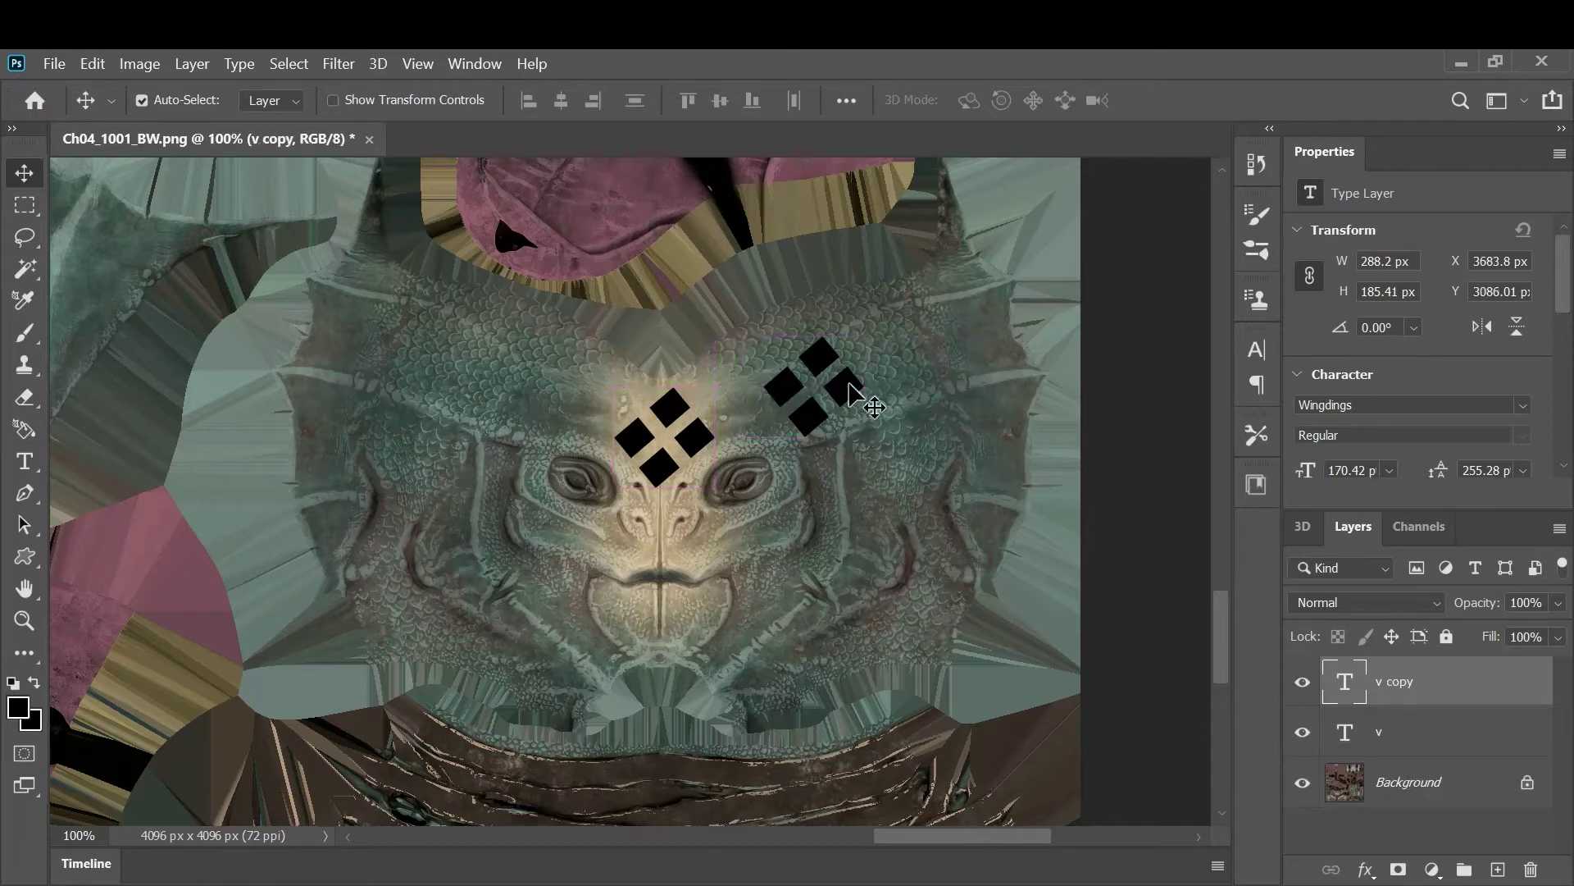
pyautogui.press('t')
pyautogui.doubleClick(841, 380)
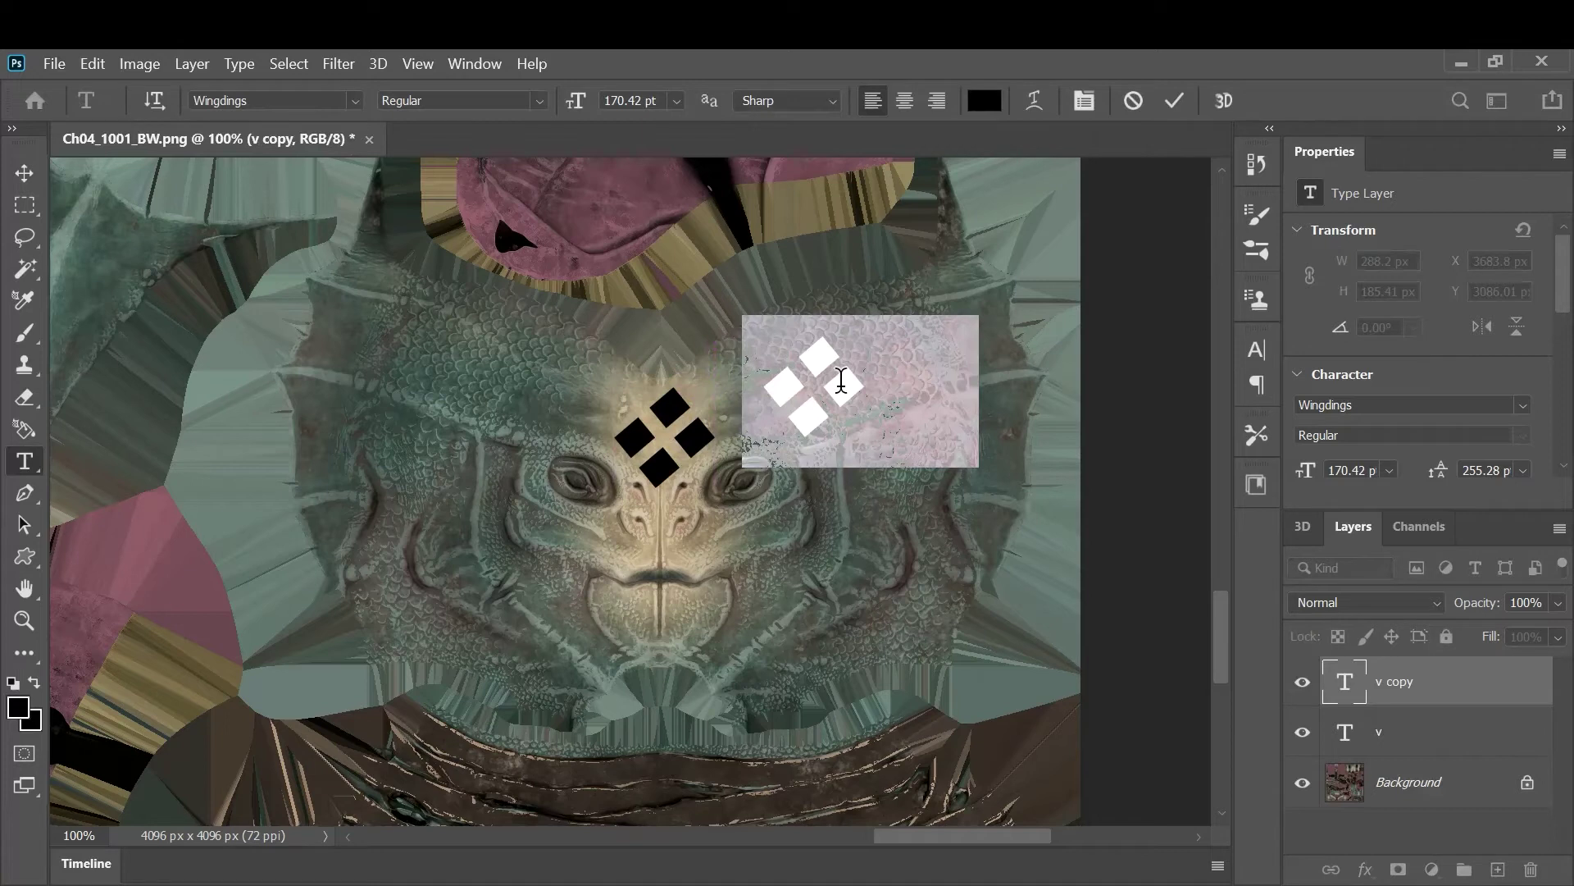
pyautogui.write('z')
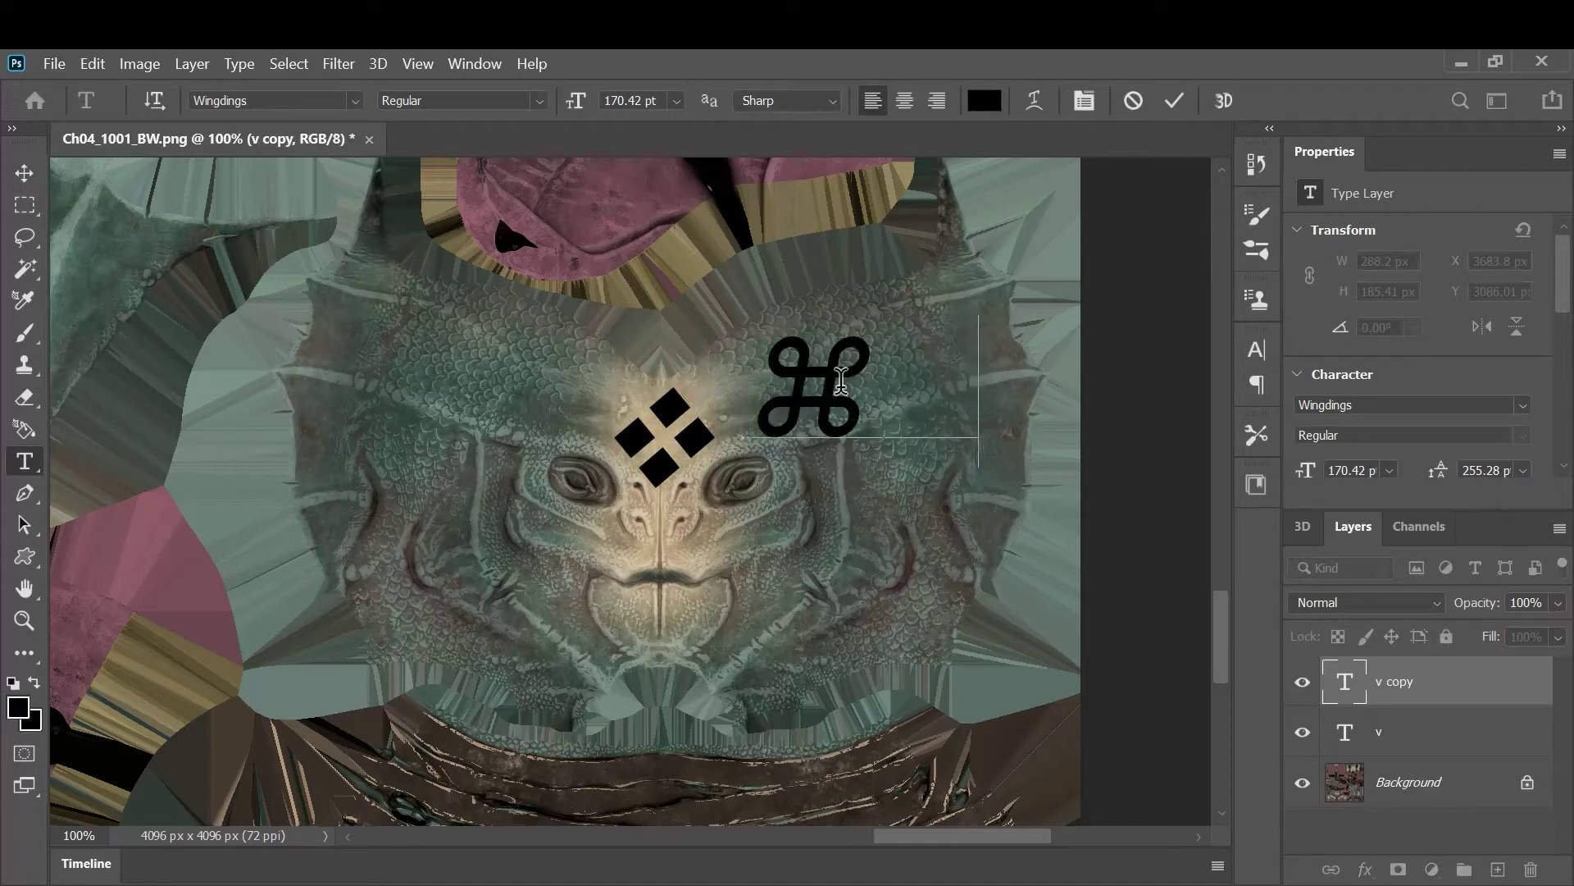
pyautogui.press('BackSpace')
pyautogui.write('b')
pyautogui.press('BackSpace')
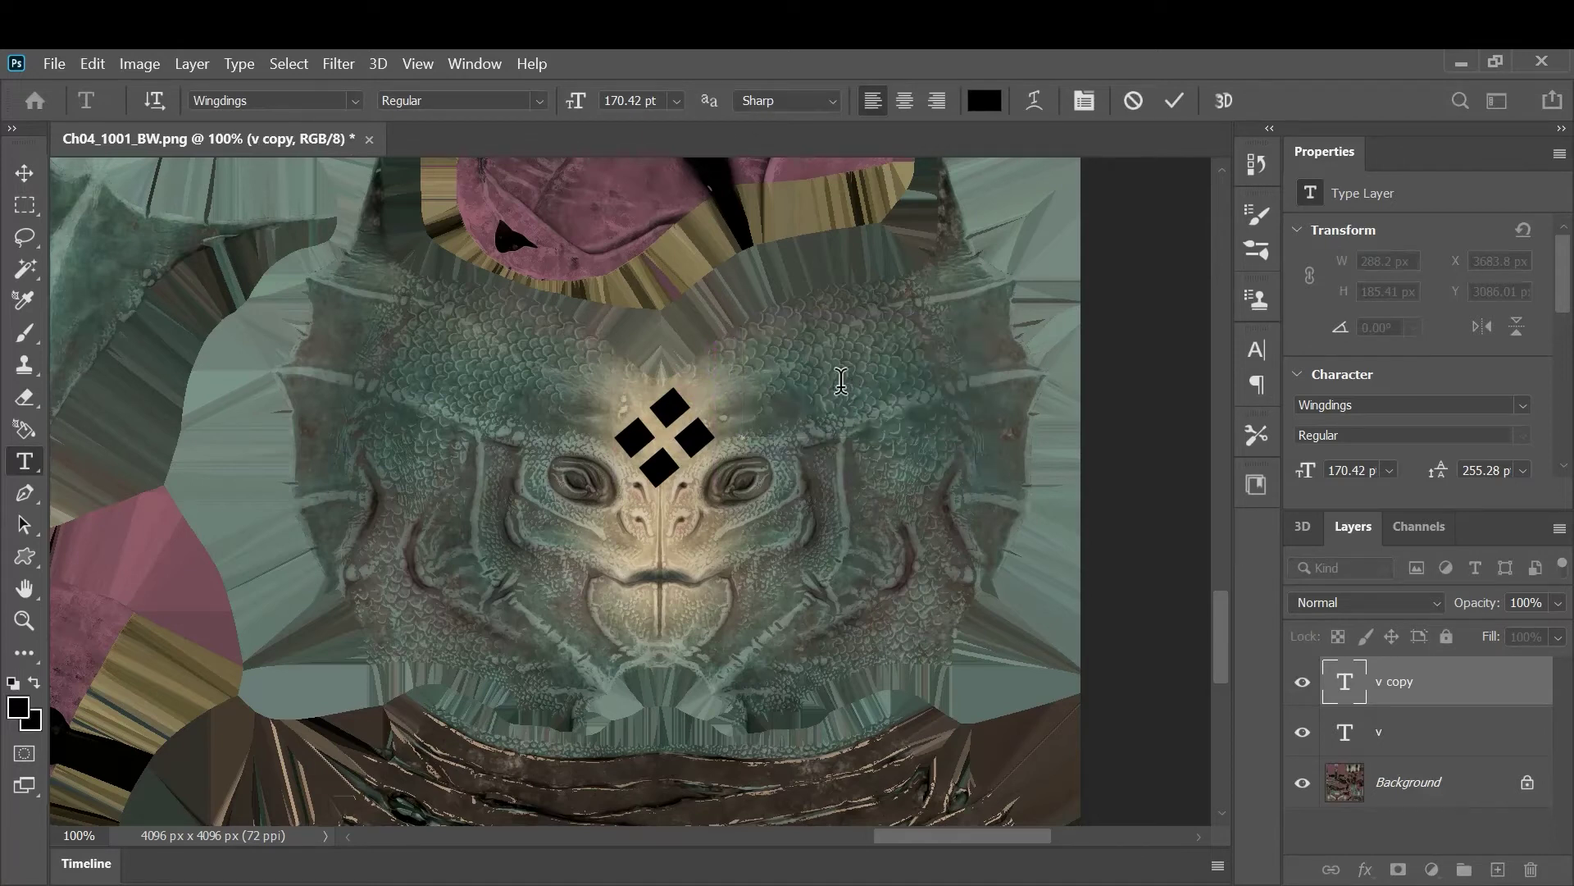
# Try the Wingdings characters <, m, -, ., a, c, d and f one at a time in the copied symbol
pyautogui.write('<')
pyautogui.press('BackSpace')
pyautogui.write('m')
pyautogui.press('BackSpace')
pyautogui.write('-')
pyautogui.press('BackSpace')
pyautogui.write('.')
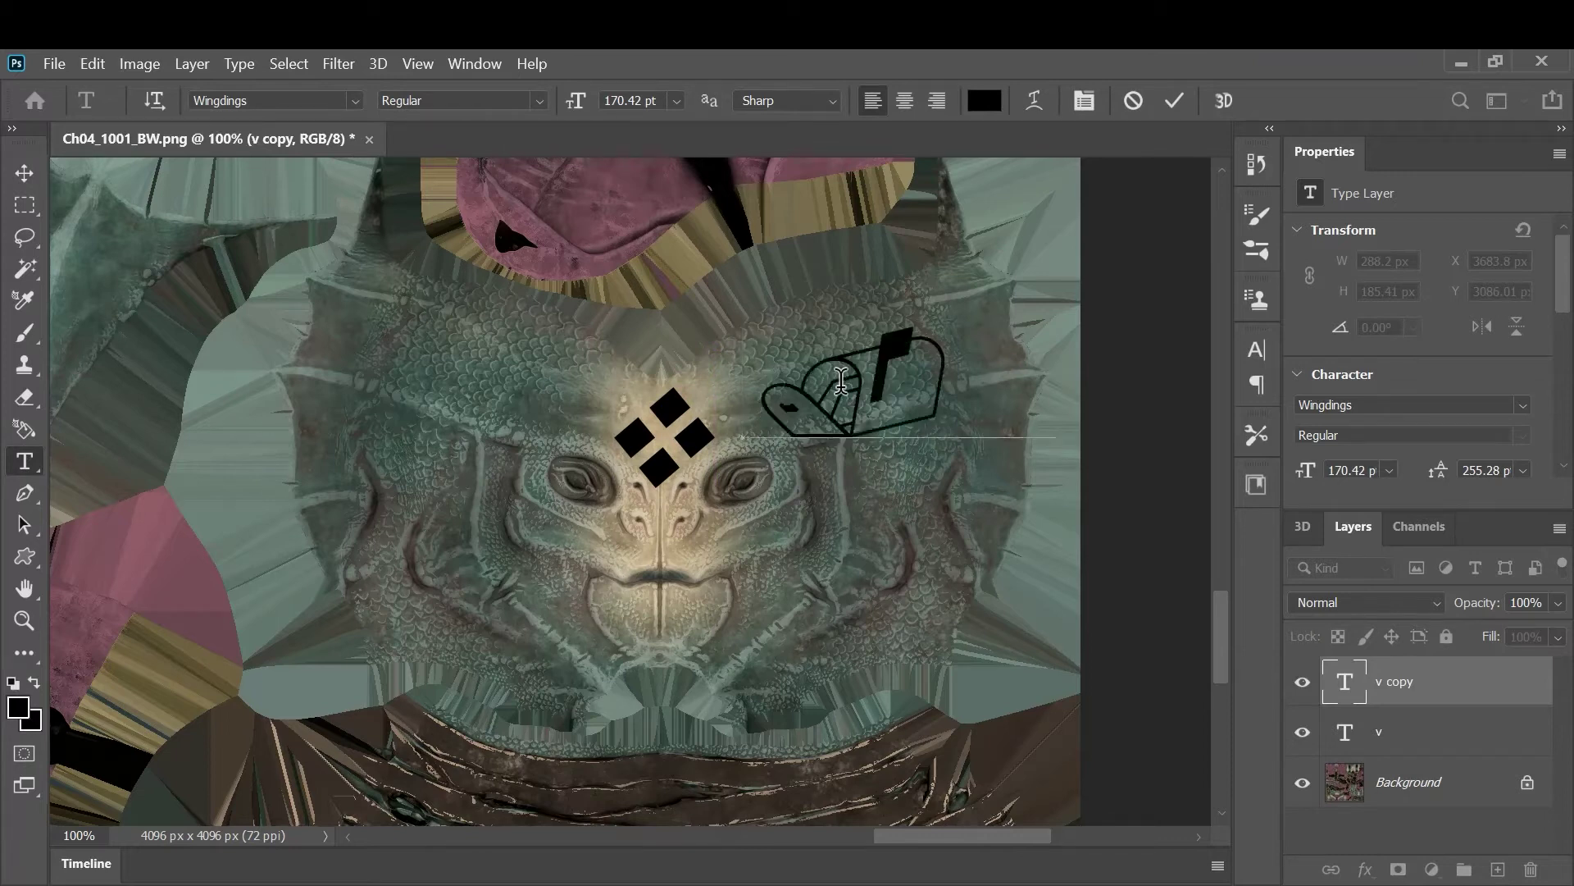
pyautogui.press('BackSpace')
pyautogui.write('a')
pyautogui.press('BackSpace')
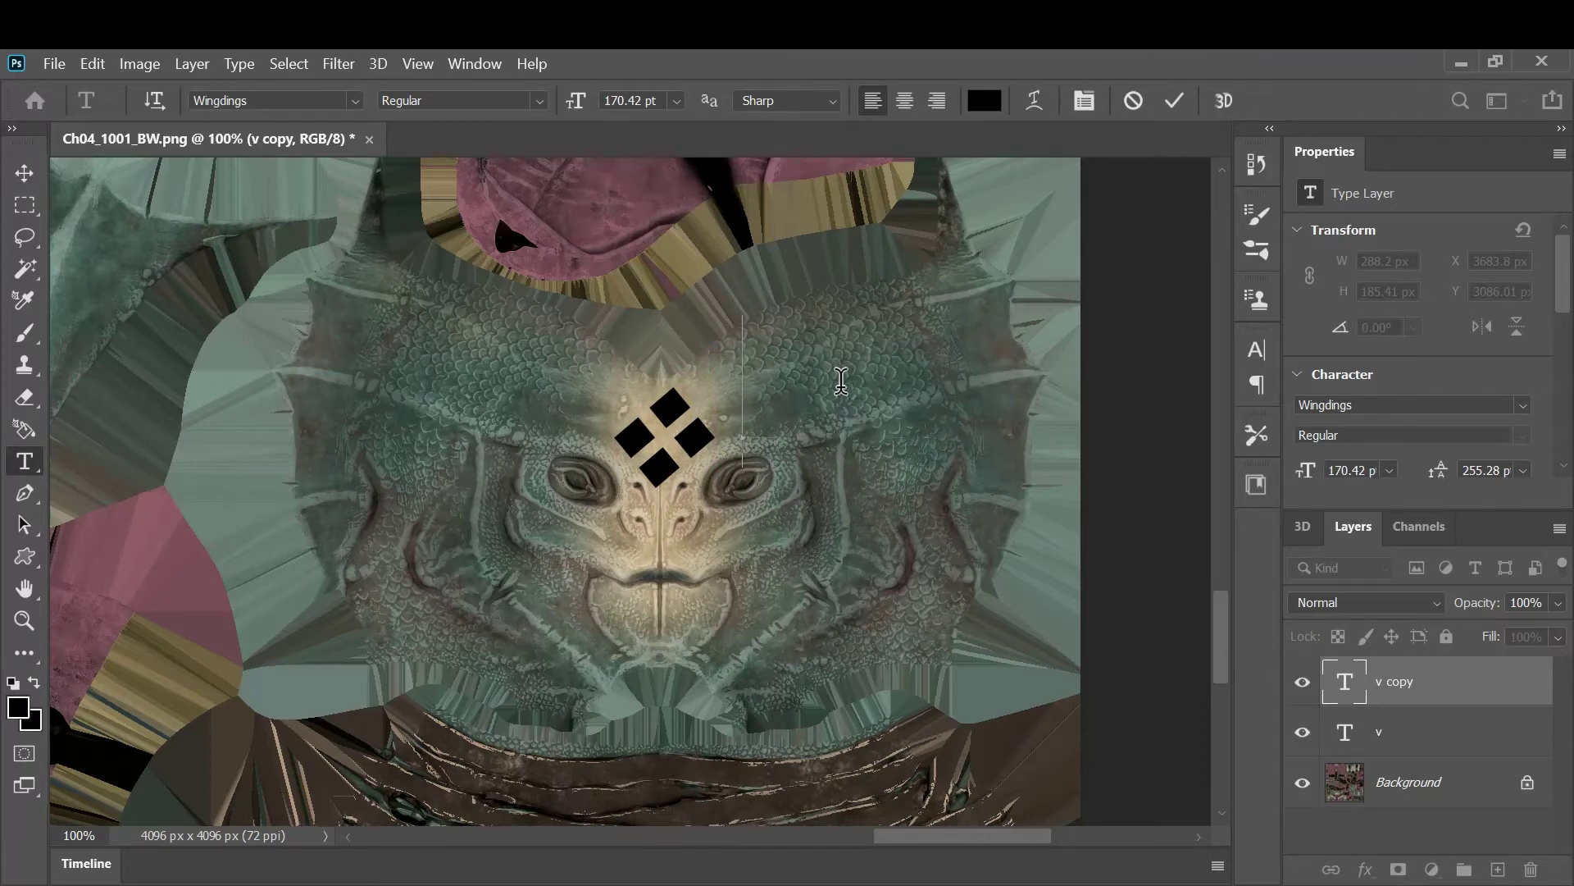
pyautogui.write('c')
pyautogui.press('BackSpace')
pyautogui.write('d')
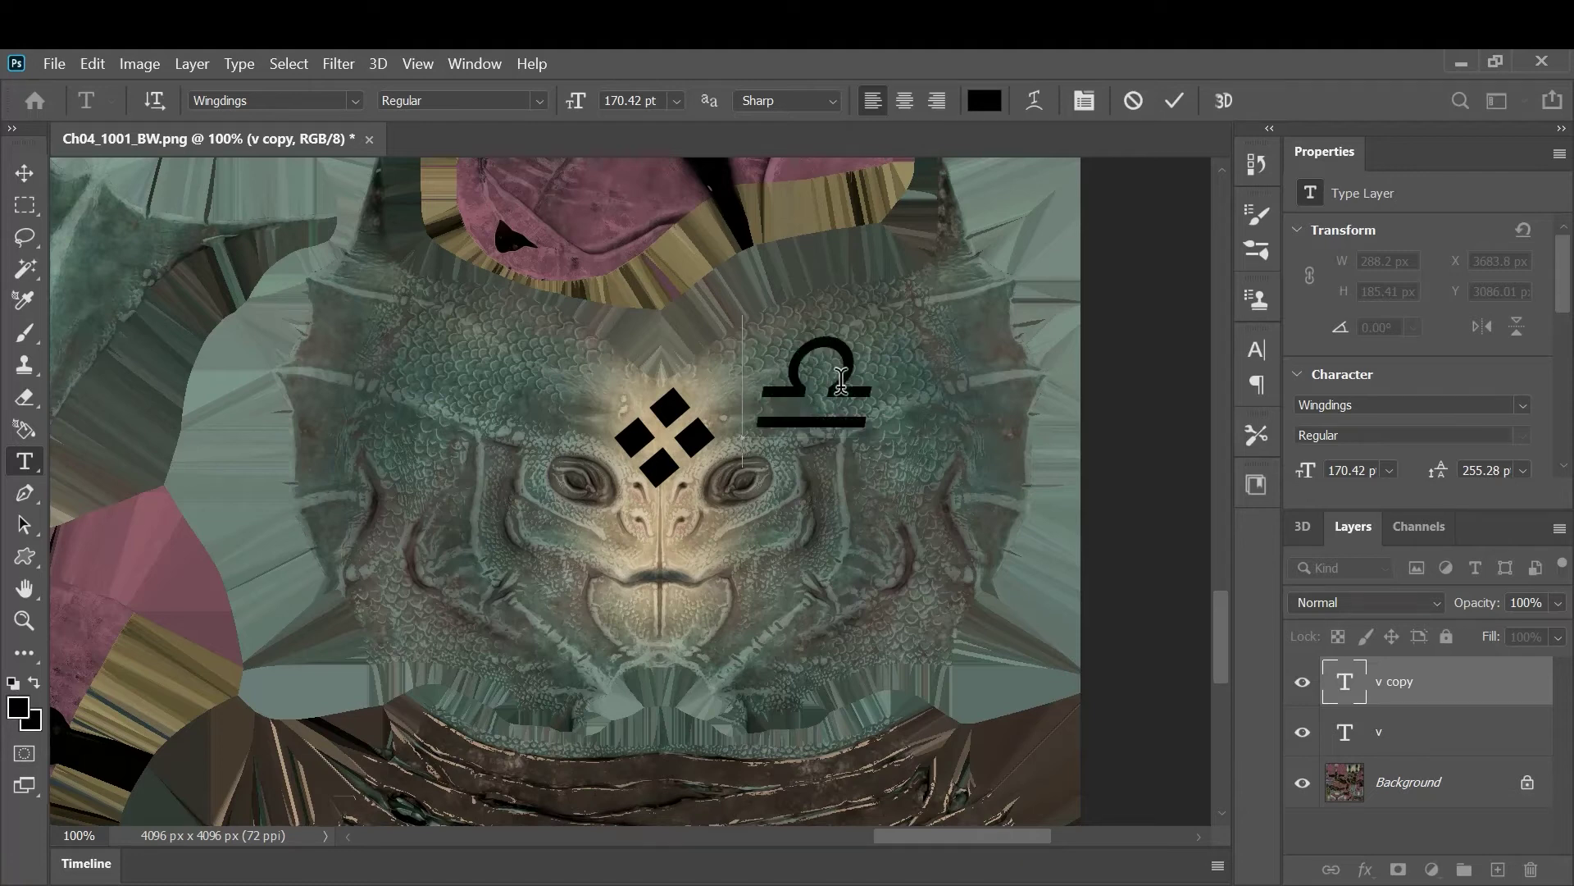
pyautogui.press('BackSpace')
pyautogui.write('f')
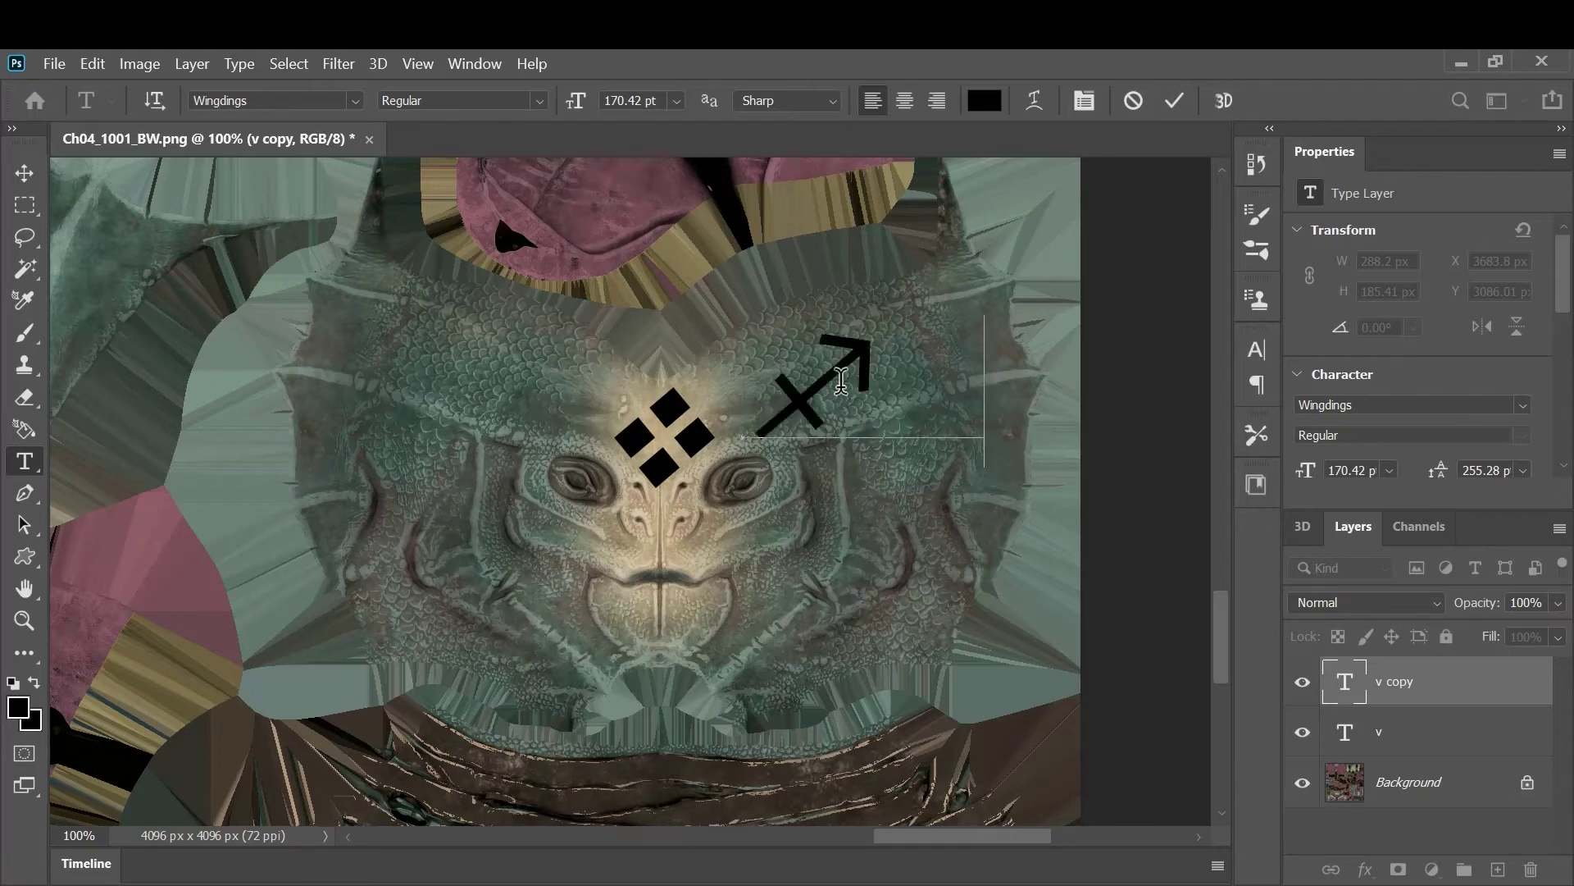
# Move the crossed-arrow symbol (character f) slightly higher on the forehead, and delete its layer
pyautogui.click(24, 172)
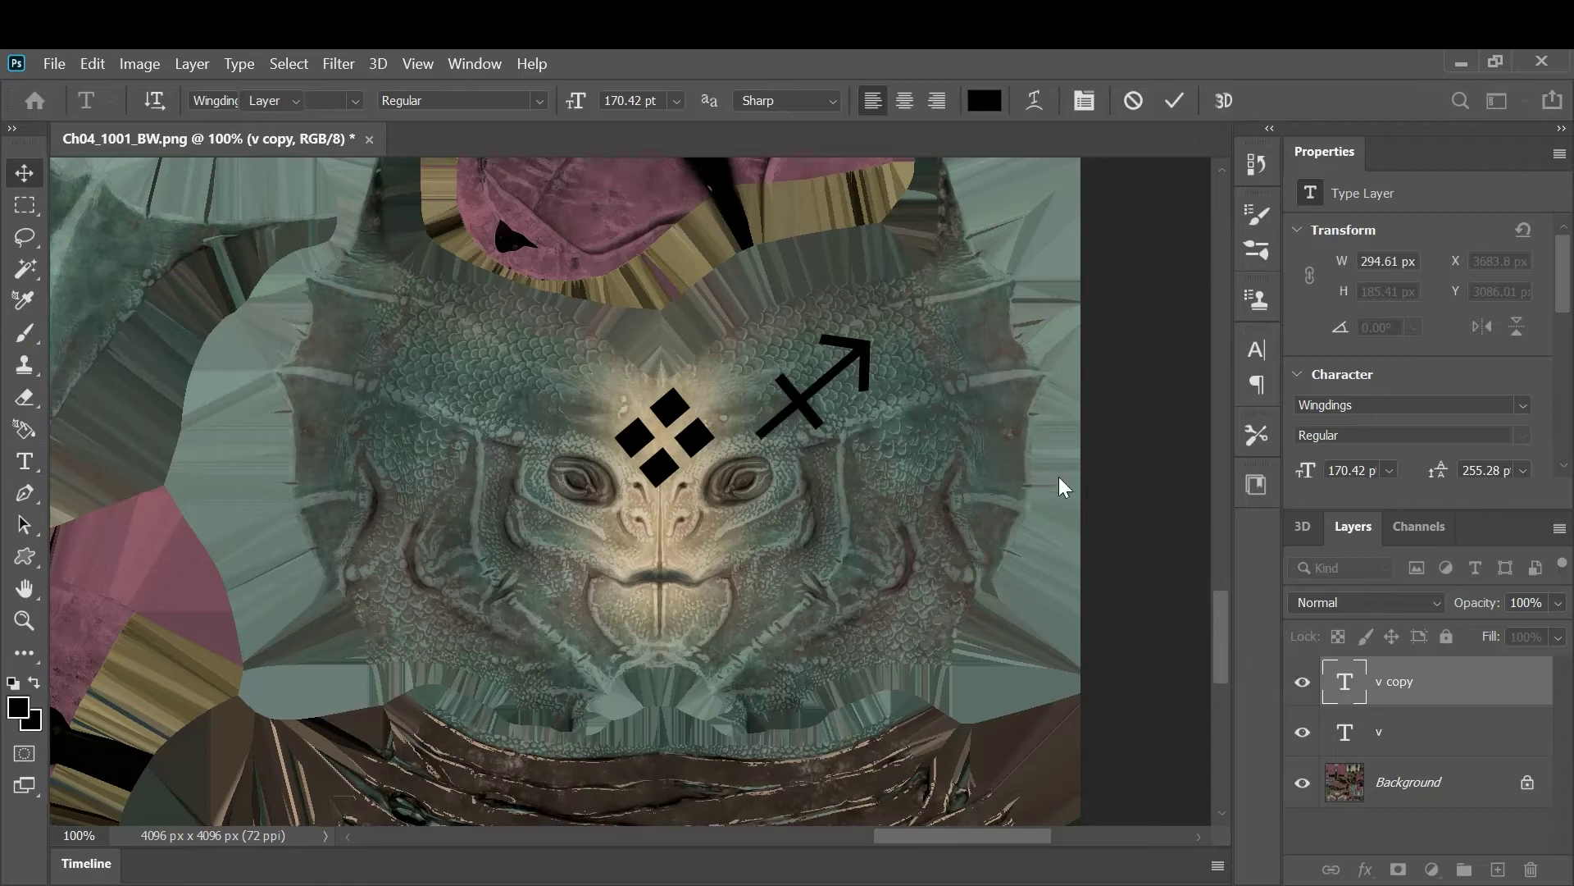
pyautogui.moveTo(807, 413); pyautogui.dragTo(838, 376)
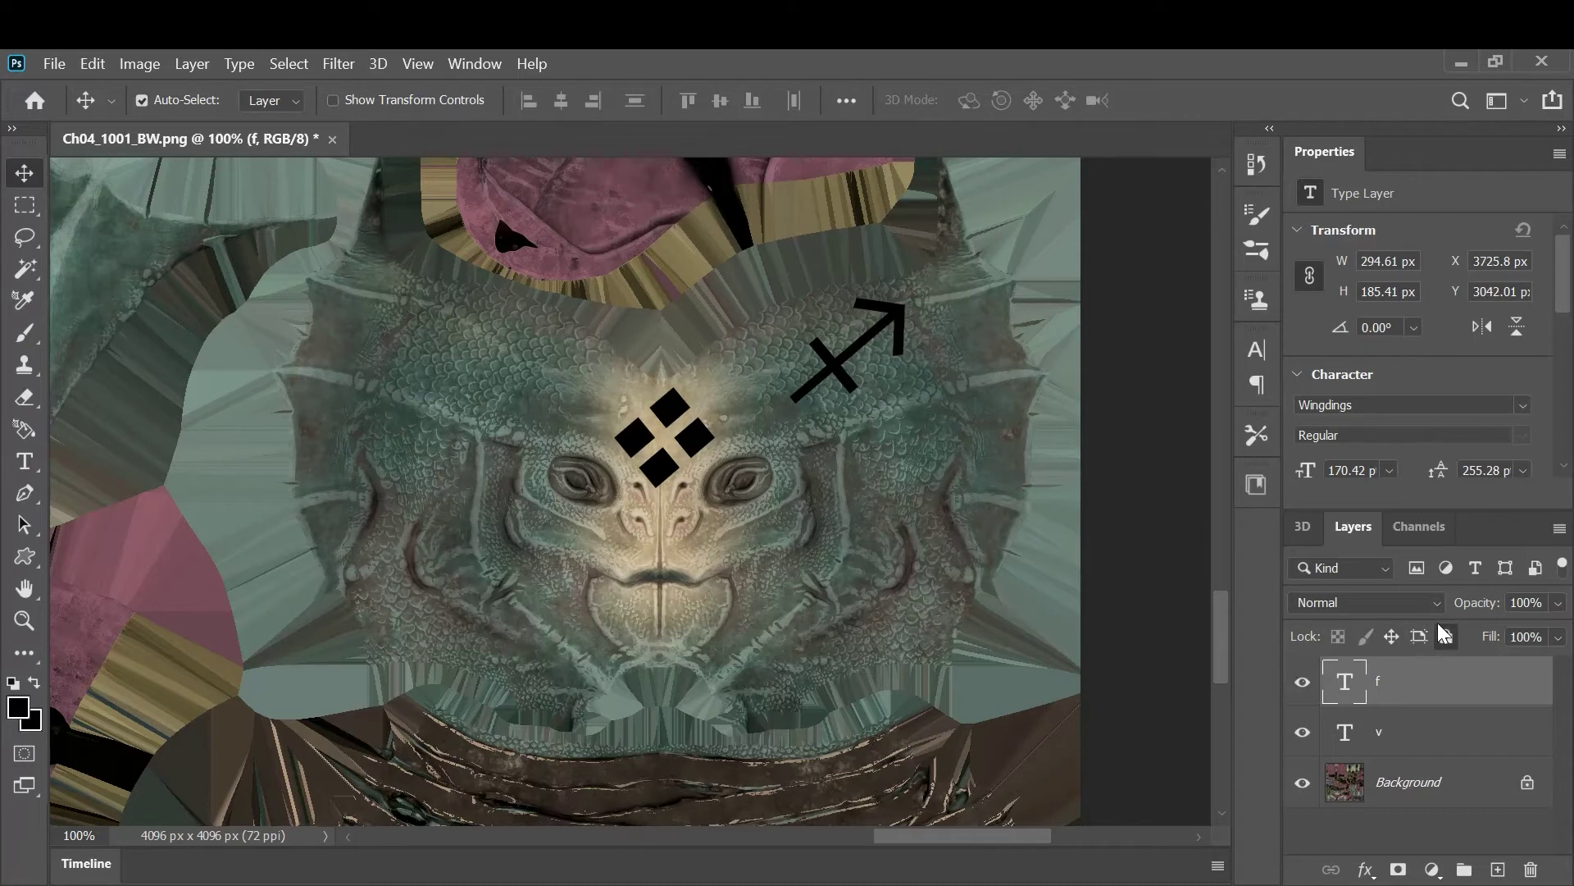
pyautogui.click(1438, 626)
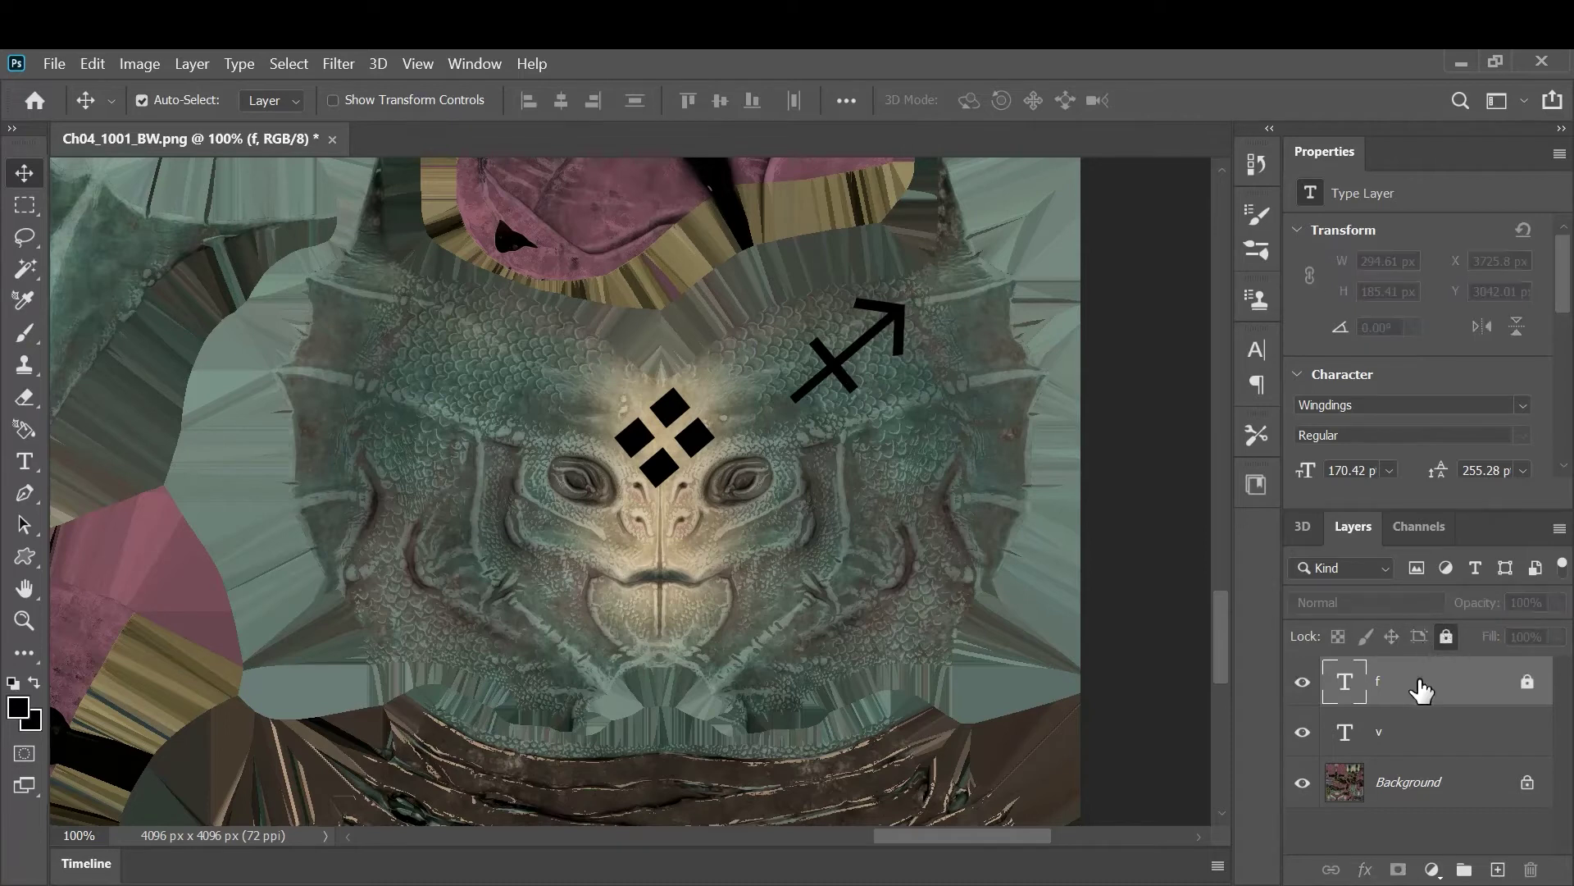
pyautogui.click(1527, 682)
pyautogui.moveTo(1522, 688); pyautogui.dragTo(1530, 869)
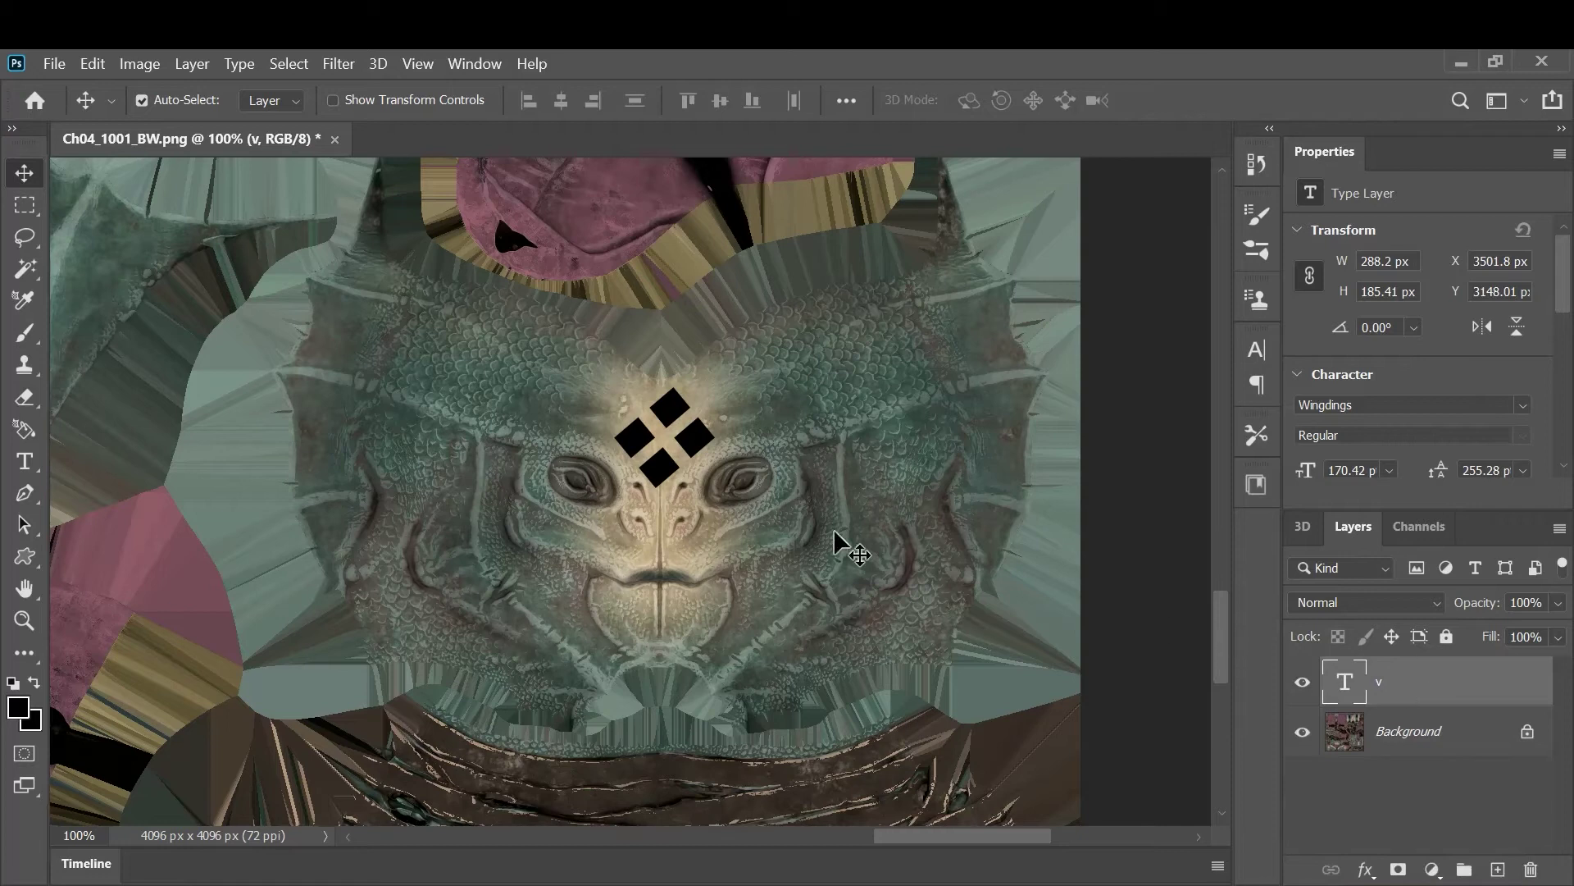
# Add an empty layer between the four-diamond text layer and the background, and set the symbol's text color to white (ffffff)
pyautogui.click(1497, 869)
pyautogui.moveTo(1469, 703); pyautogui.dragTo(1465, 731)
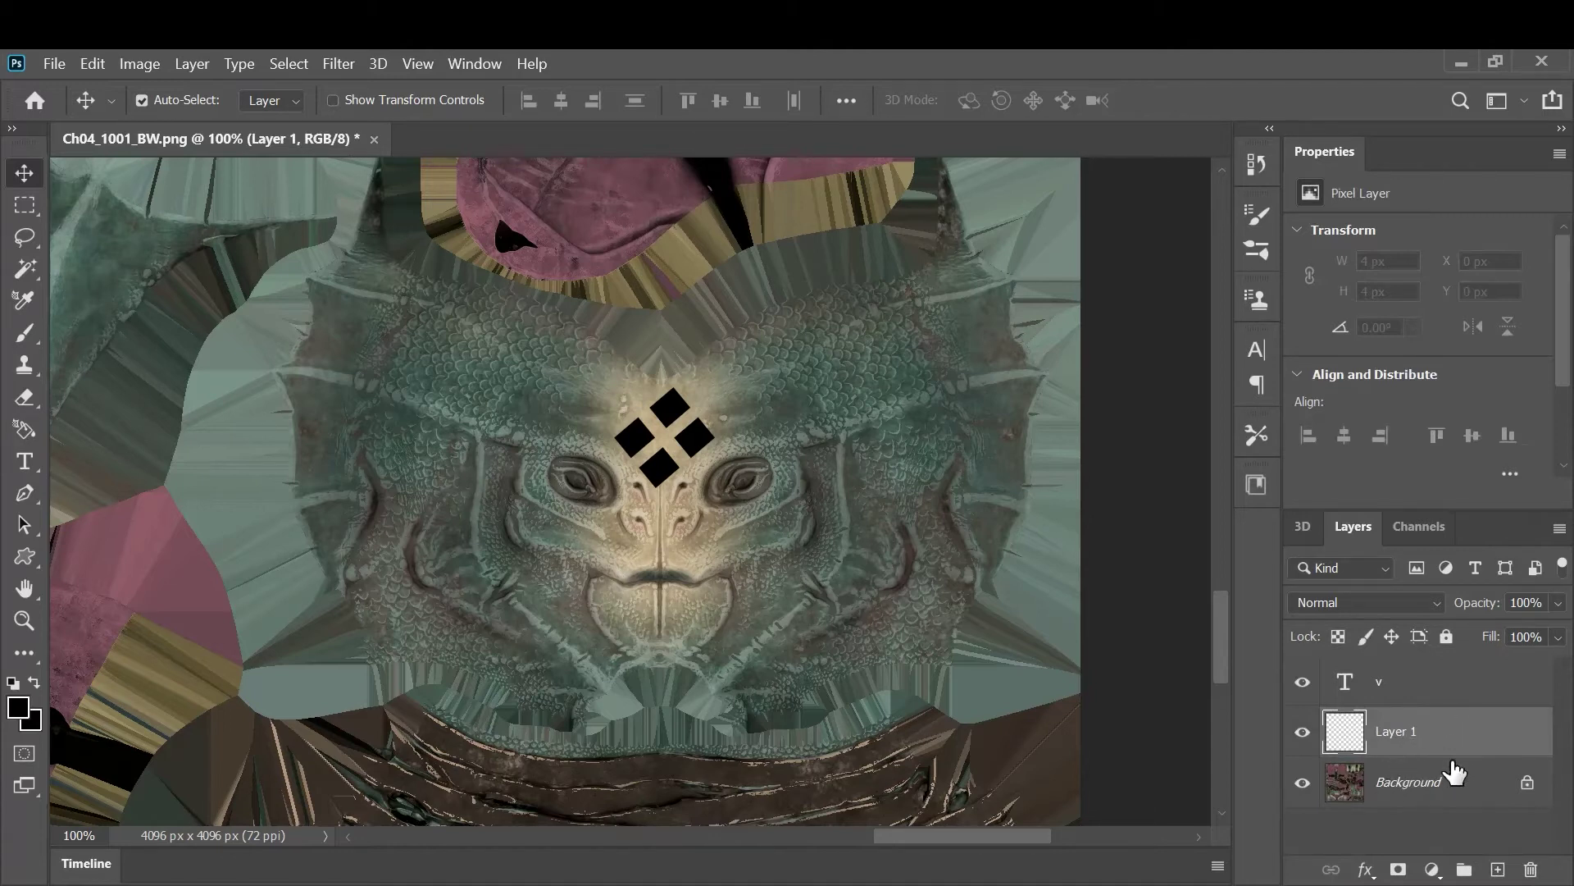
pyautogui.press('t')
pyautogui.doubleClick(662, 437)
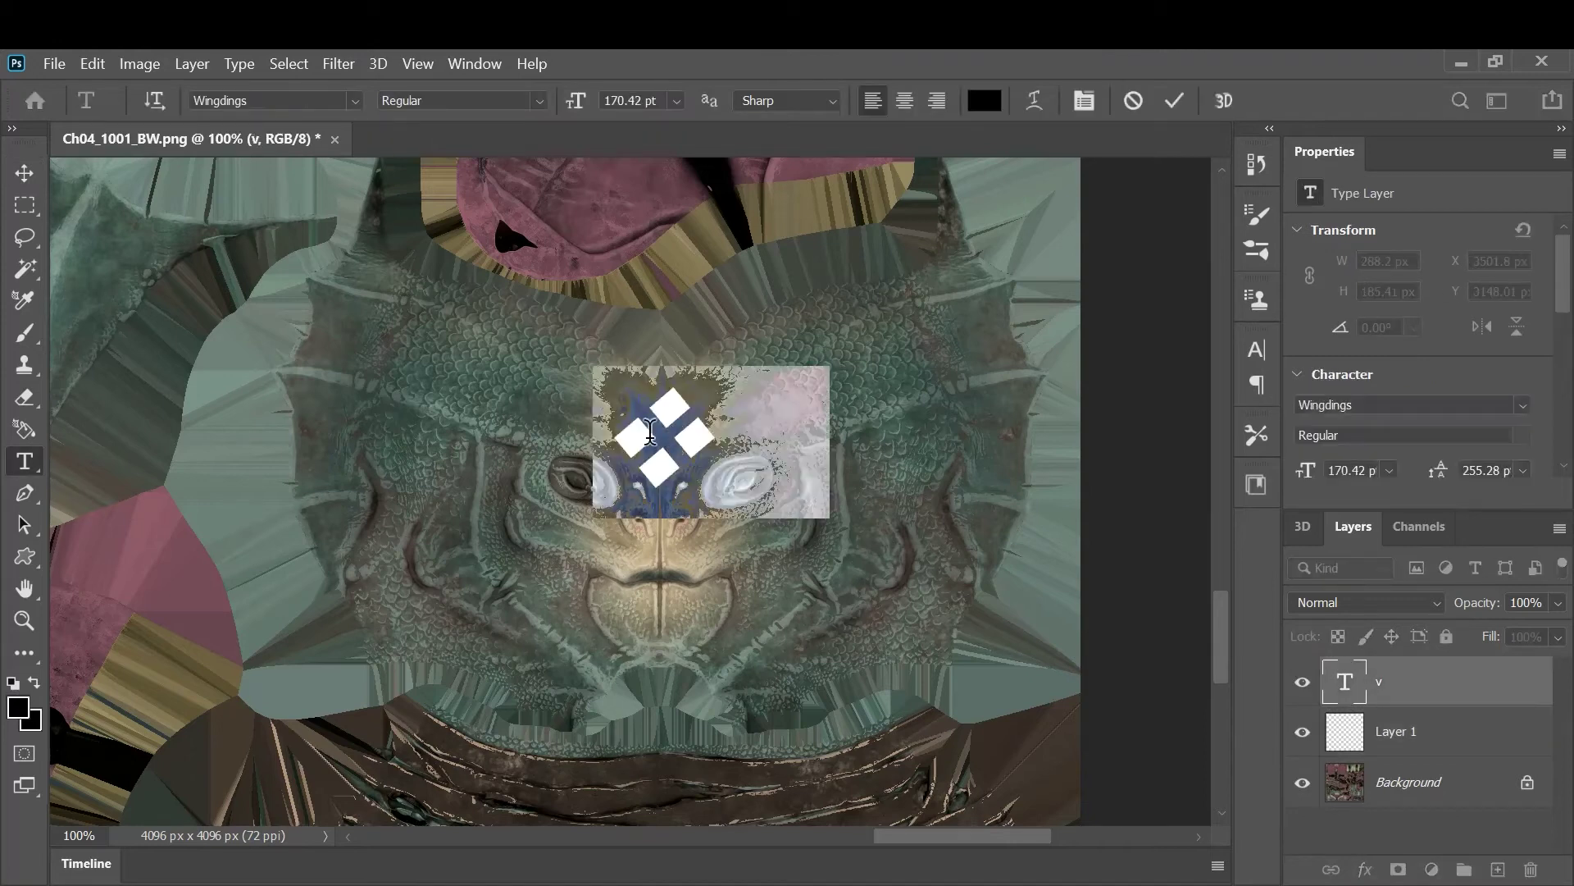
pyautogui.click(986, 100)
pyautogui.moveTo(737, 434); pyautogui.dragTo(602, 361)
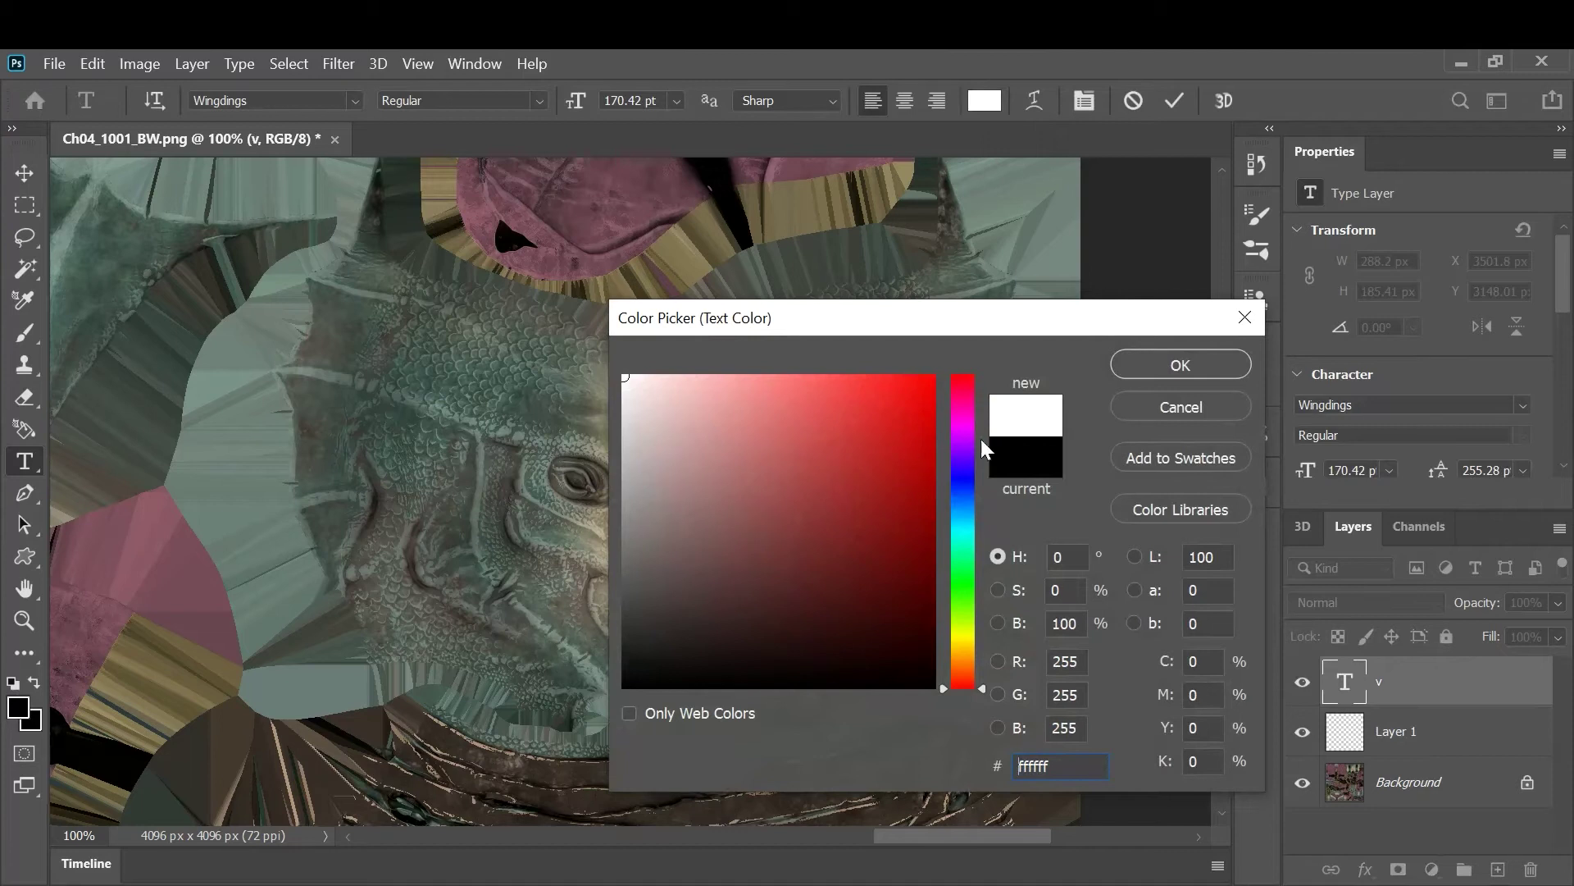
pyautogui.click(1203, 367)
# Fill the empty layer beneath the symbol with black and keep black as the background color
pyautogui.click(1391, 746)
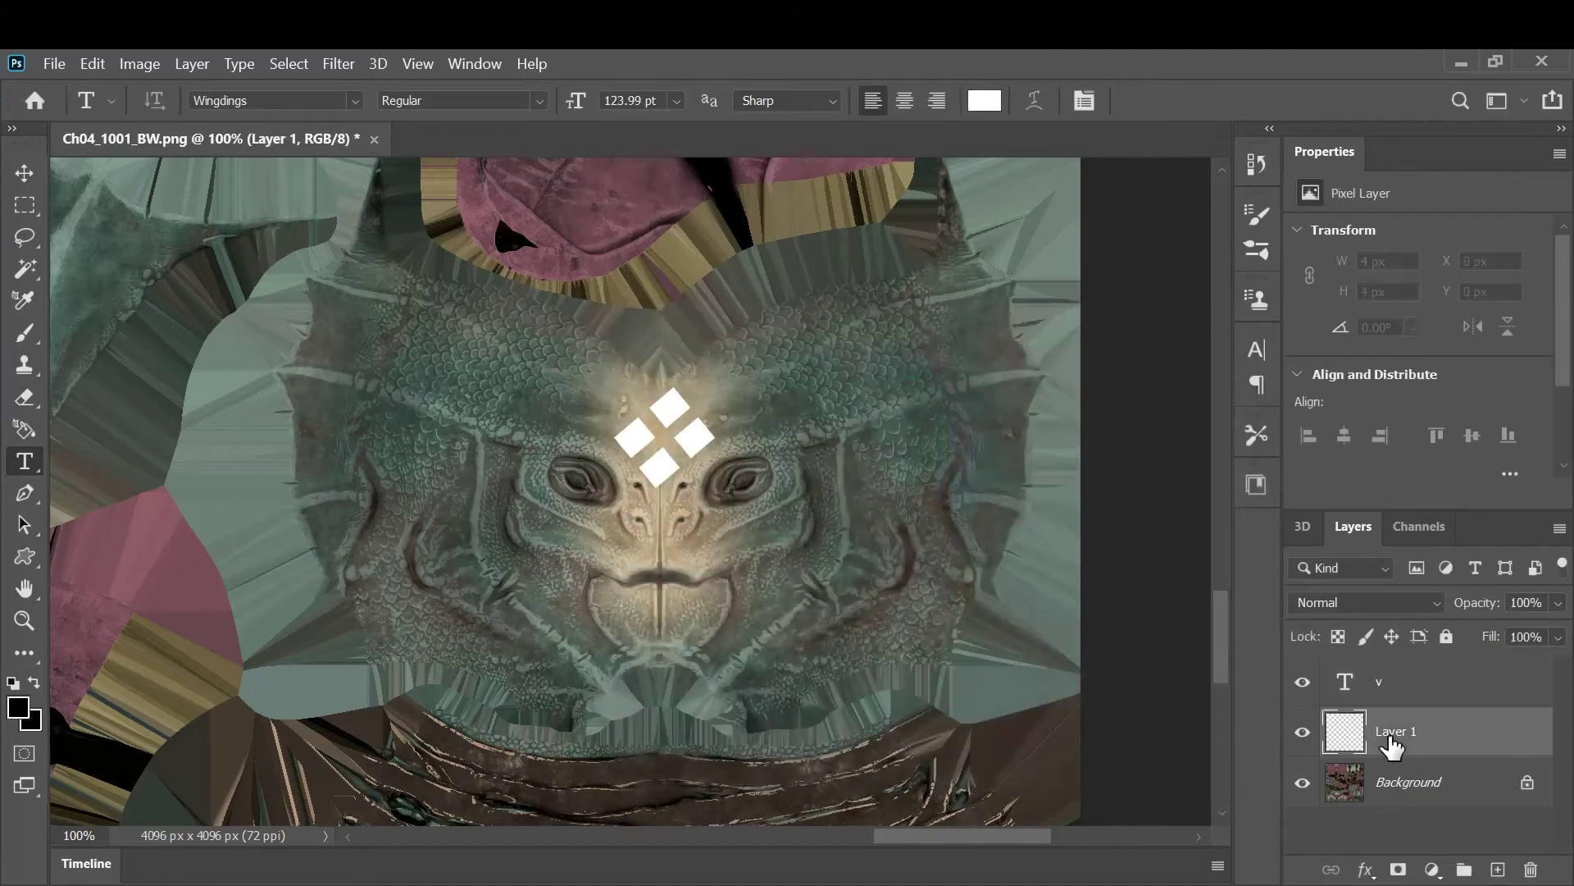
pyautogui.click(23, 173)
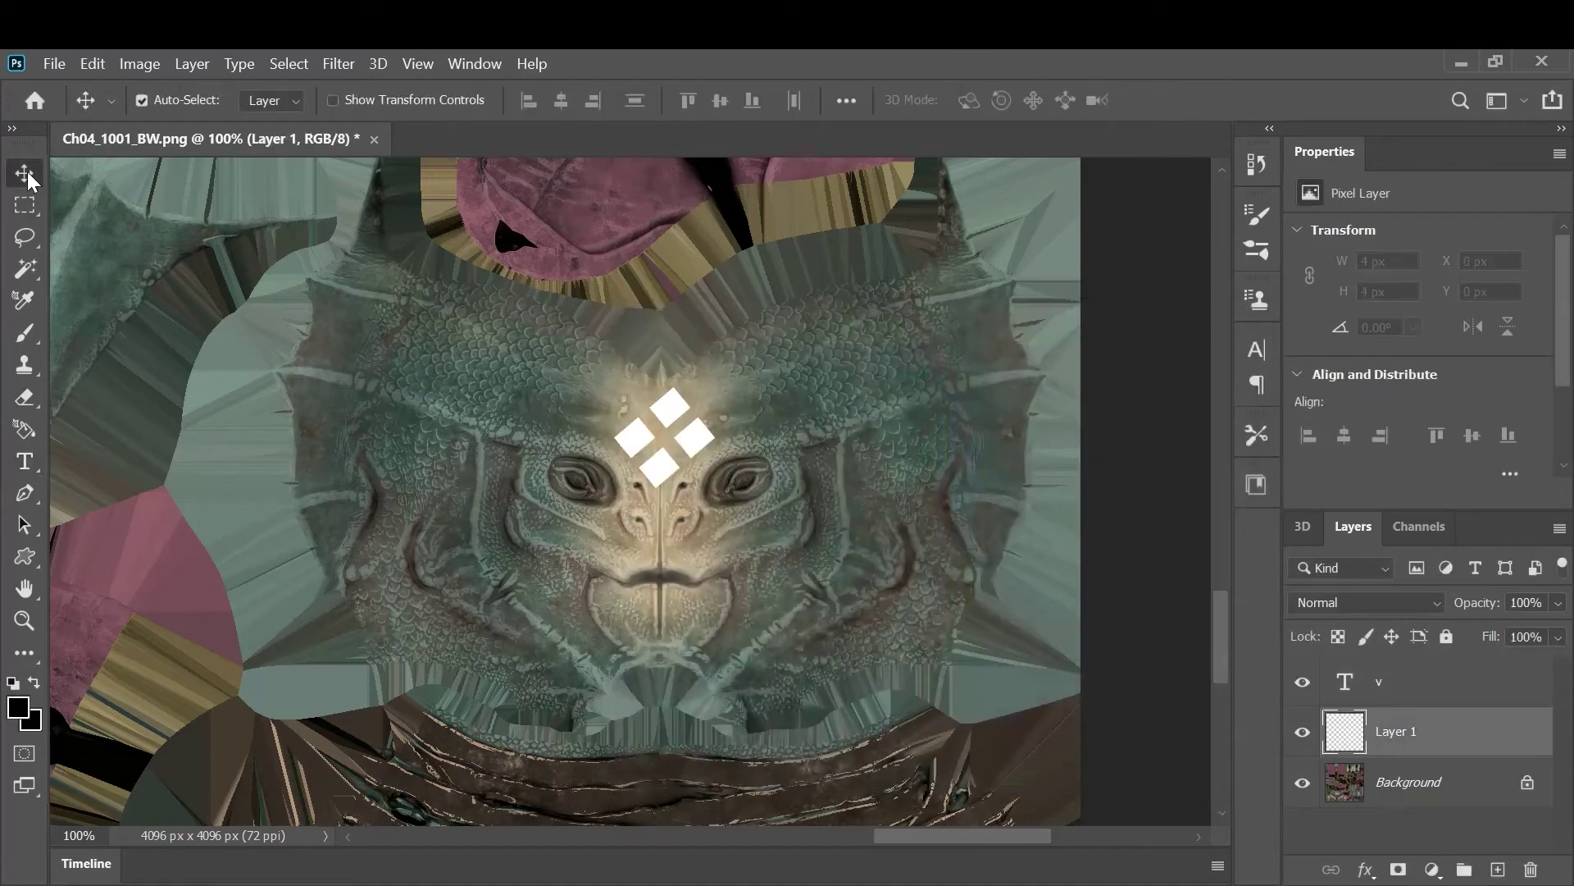
pyautogui.hotkey('alt', 'BackSpace')
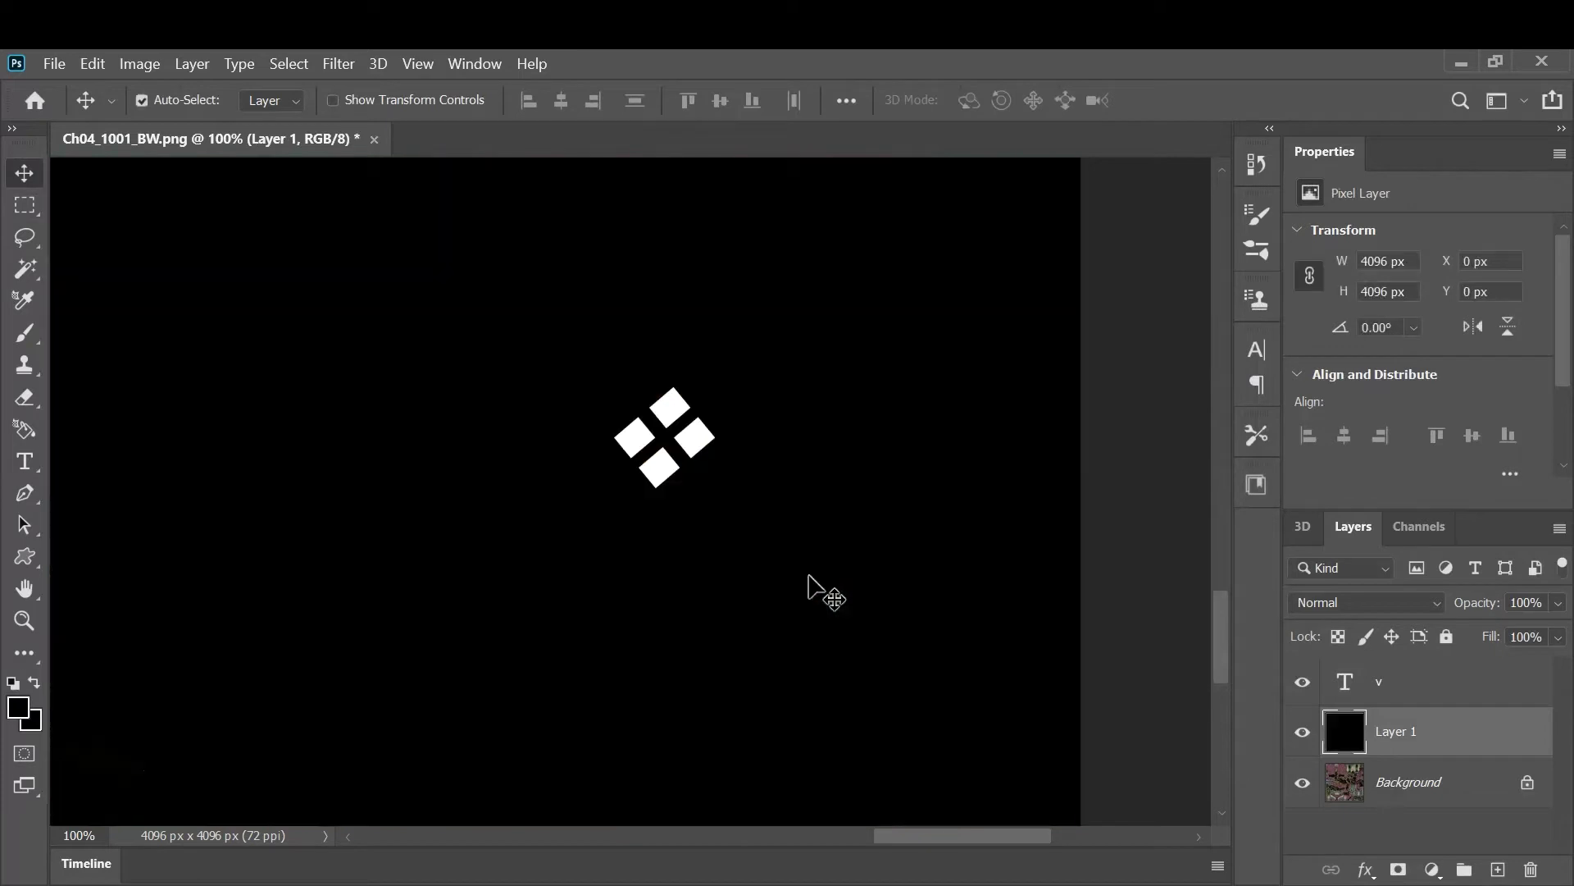
pyautogui.click(33, 722)
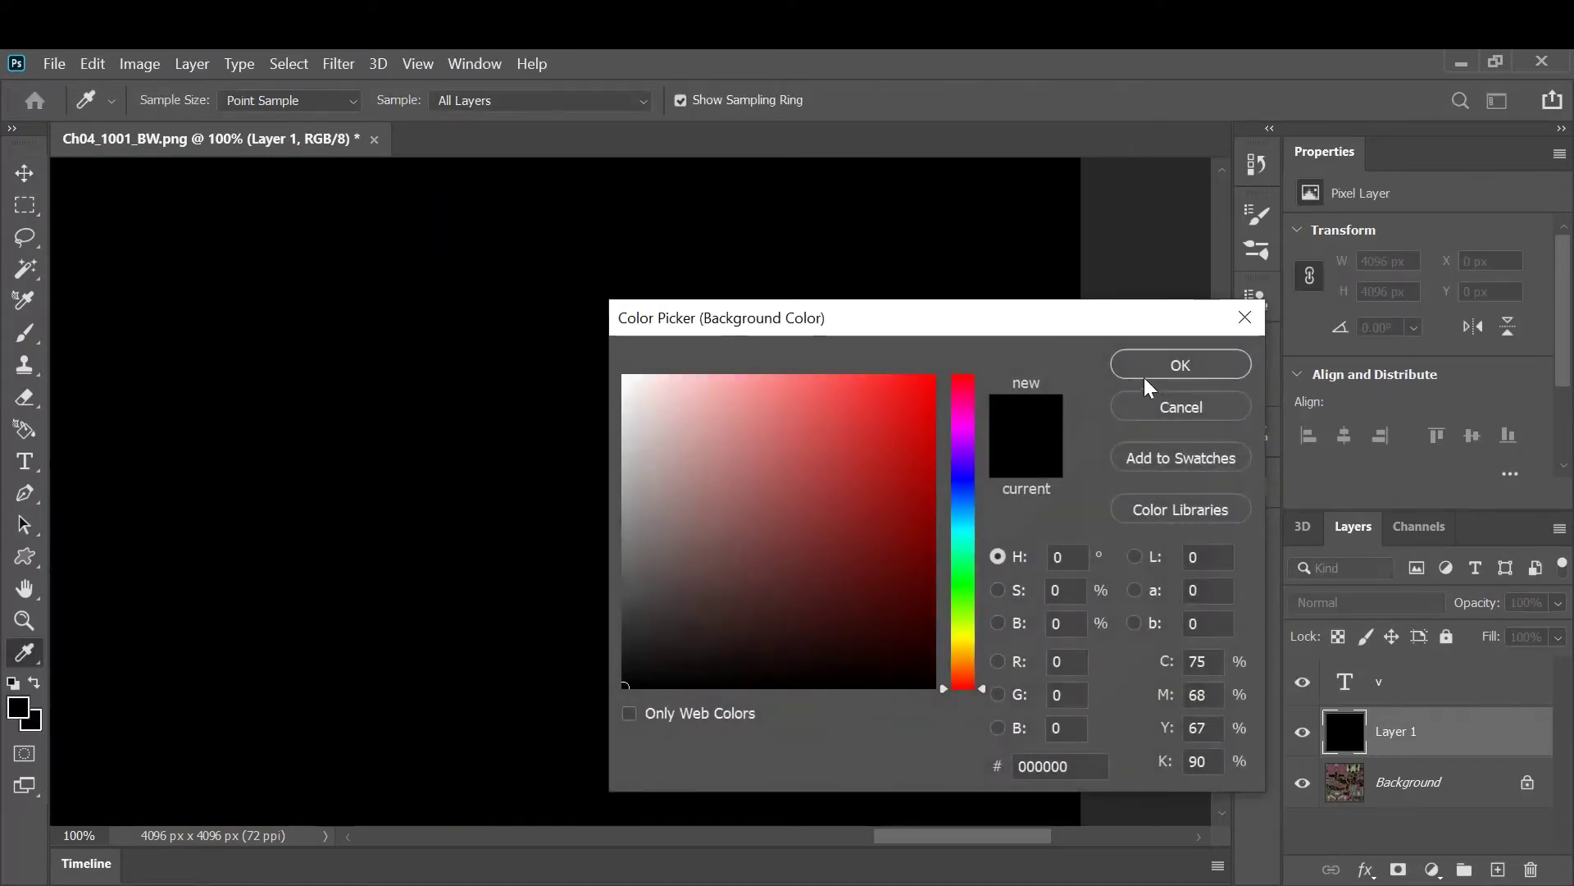
pyautogui.click(1212, 365)
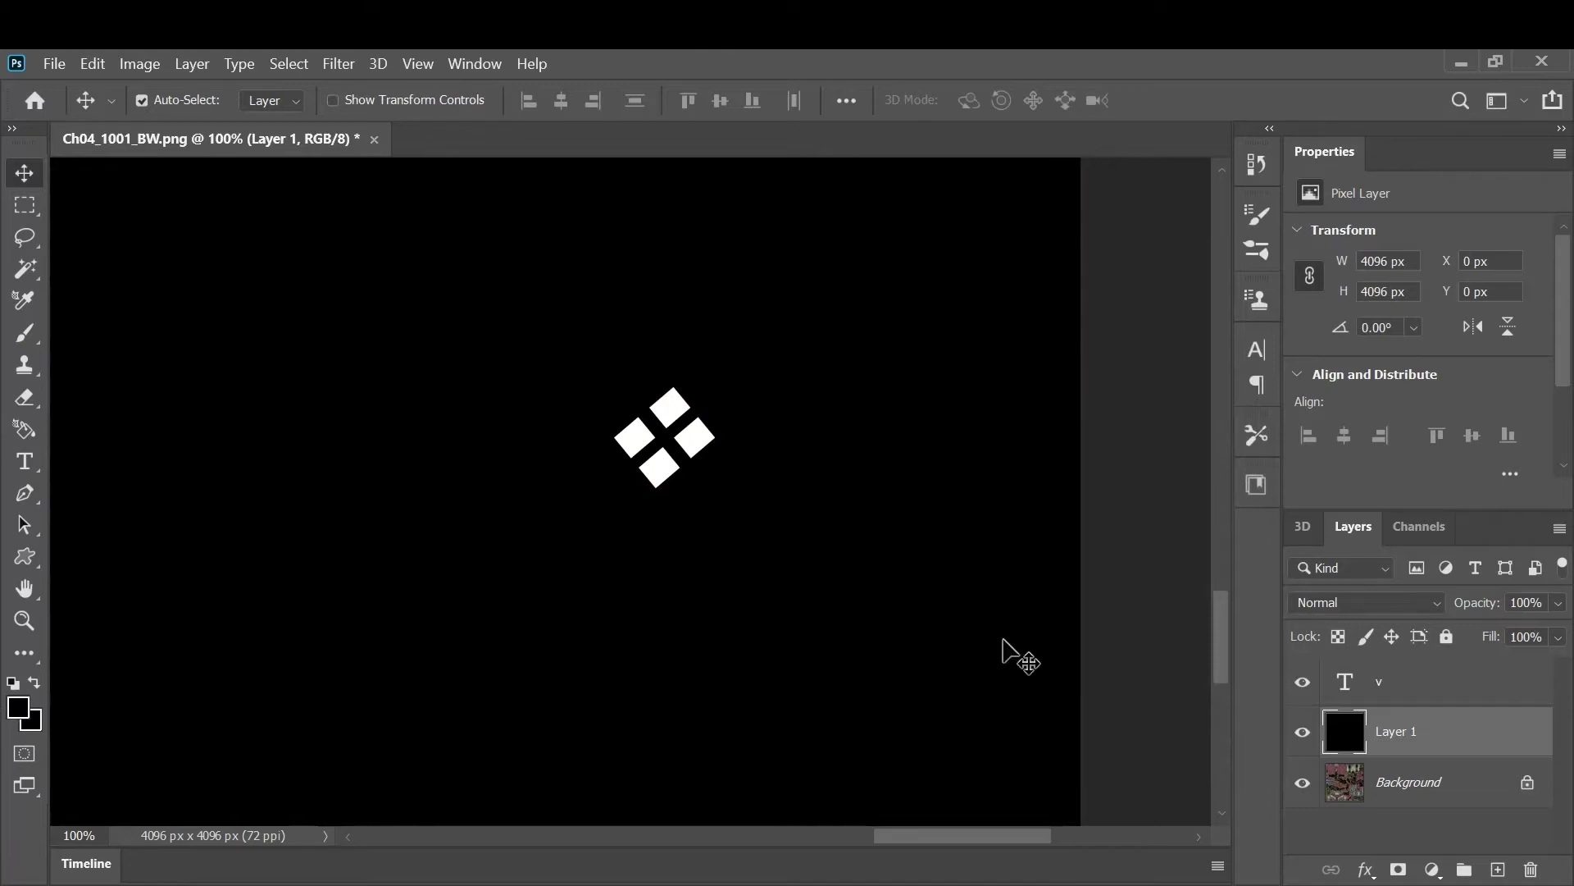
# Hide the black layer to view the white symbol over the whole character texture
pyautogui.press('ctrl')
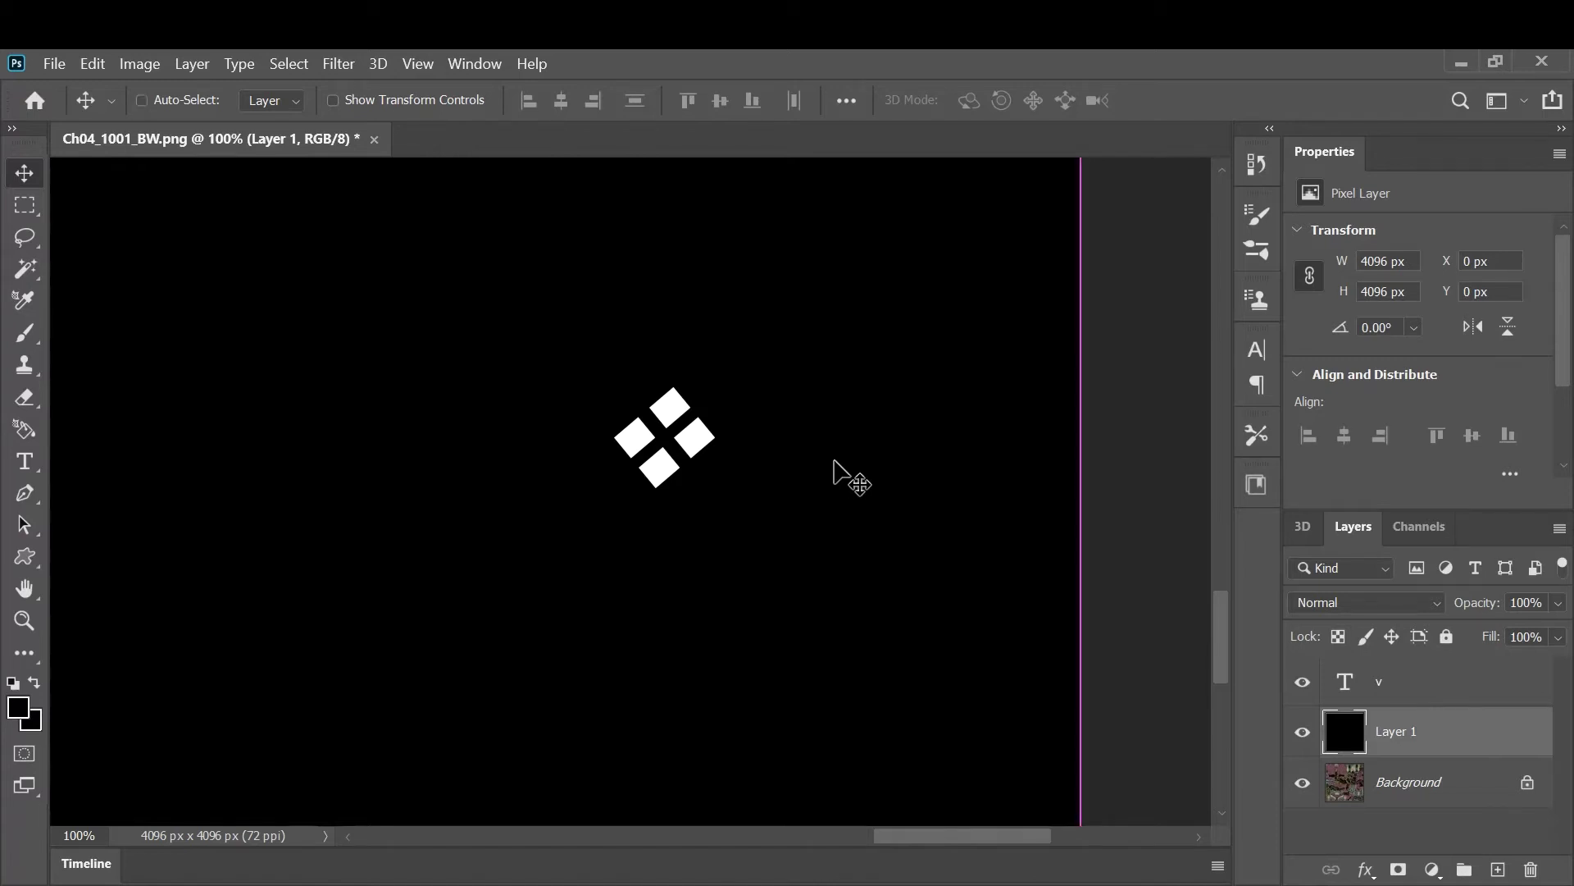
pyautogui.hotkey('ctrl', '-')
pyautogui.hotkey('ctrl', '-')
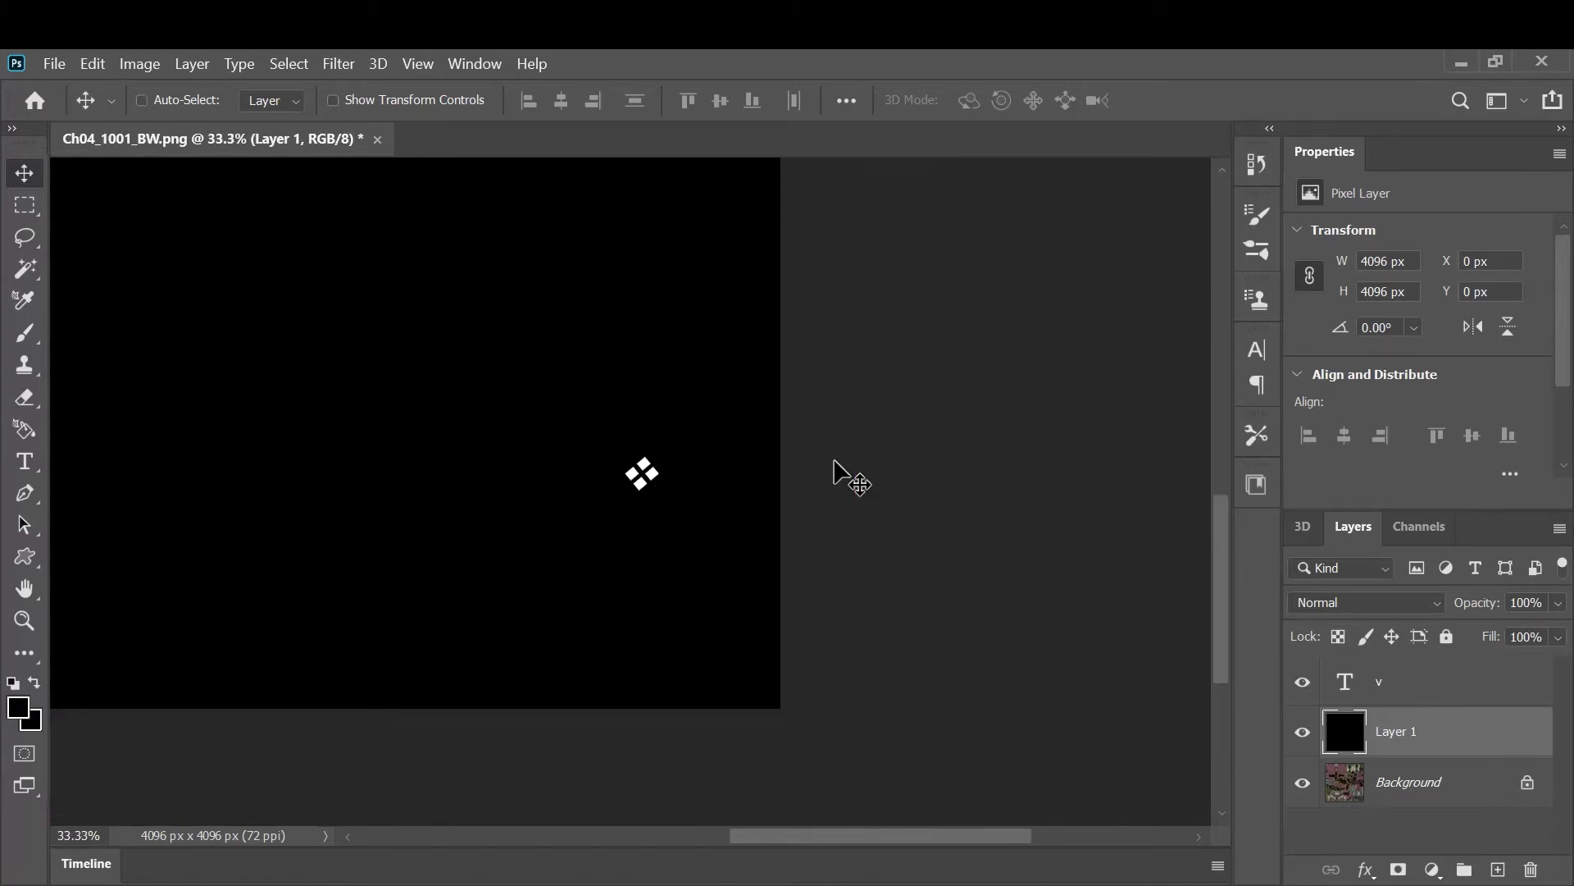
pyautogui.hotkey('ctrl', '0')
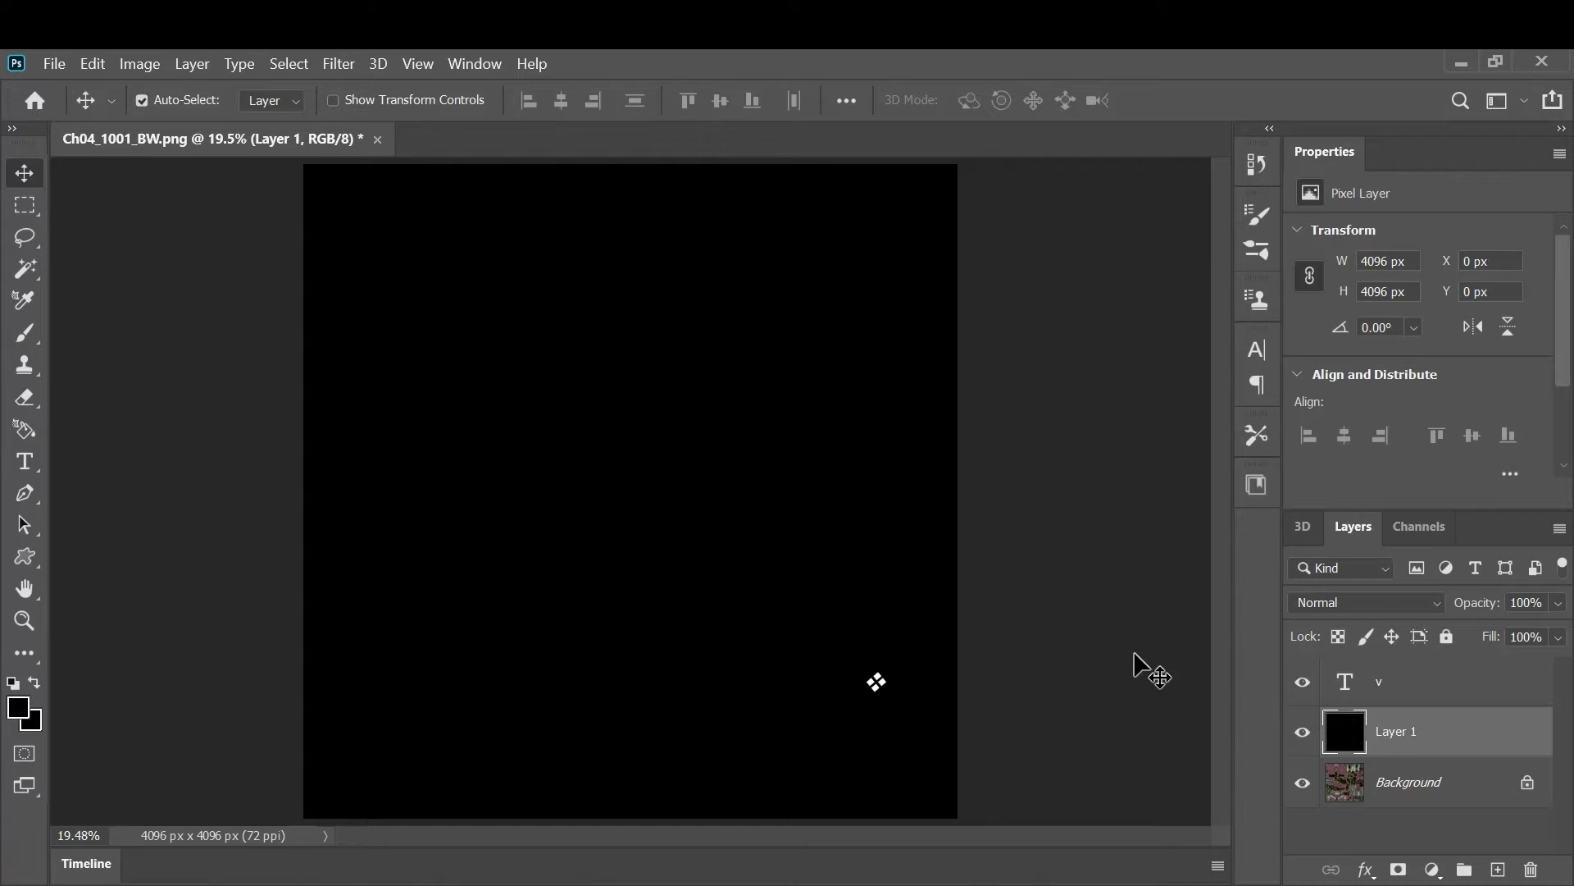
pyautogui.click(1303, 738)
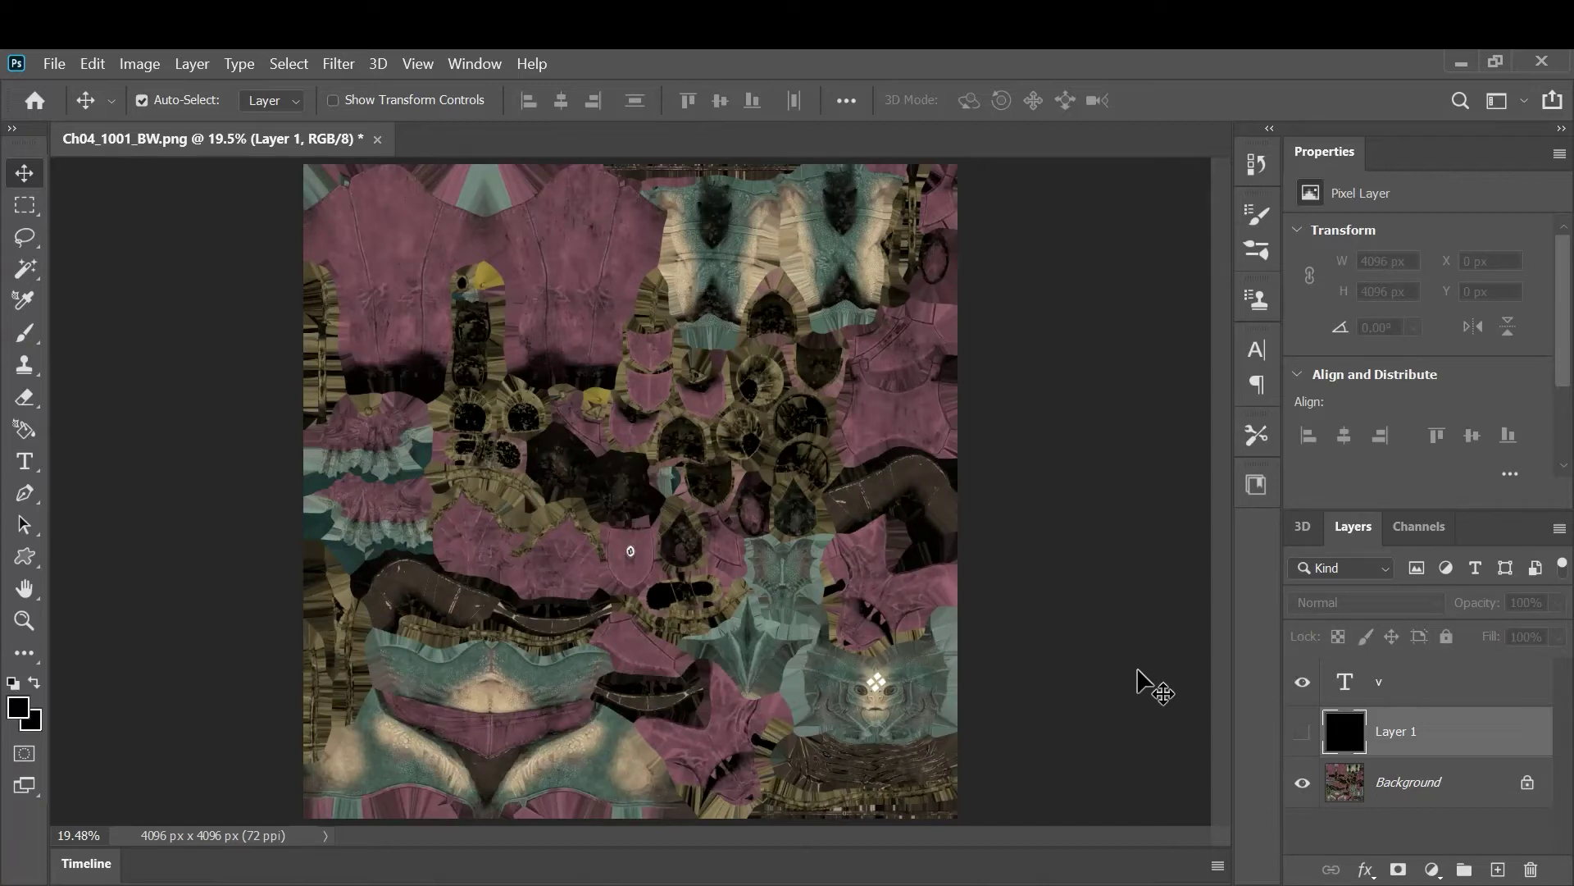
pyautogui.press('ctrl')
# Duplicate the four-diamond text layer as a hidden copy and show the black layer again
pyautogui.click(1435, 689)
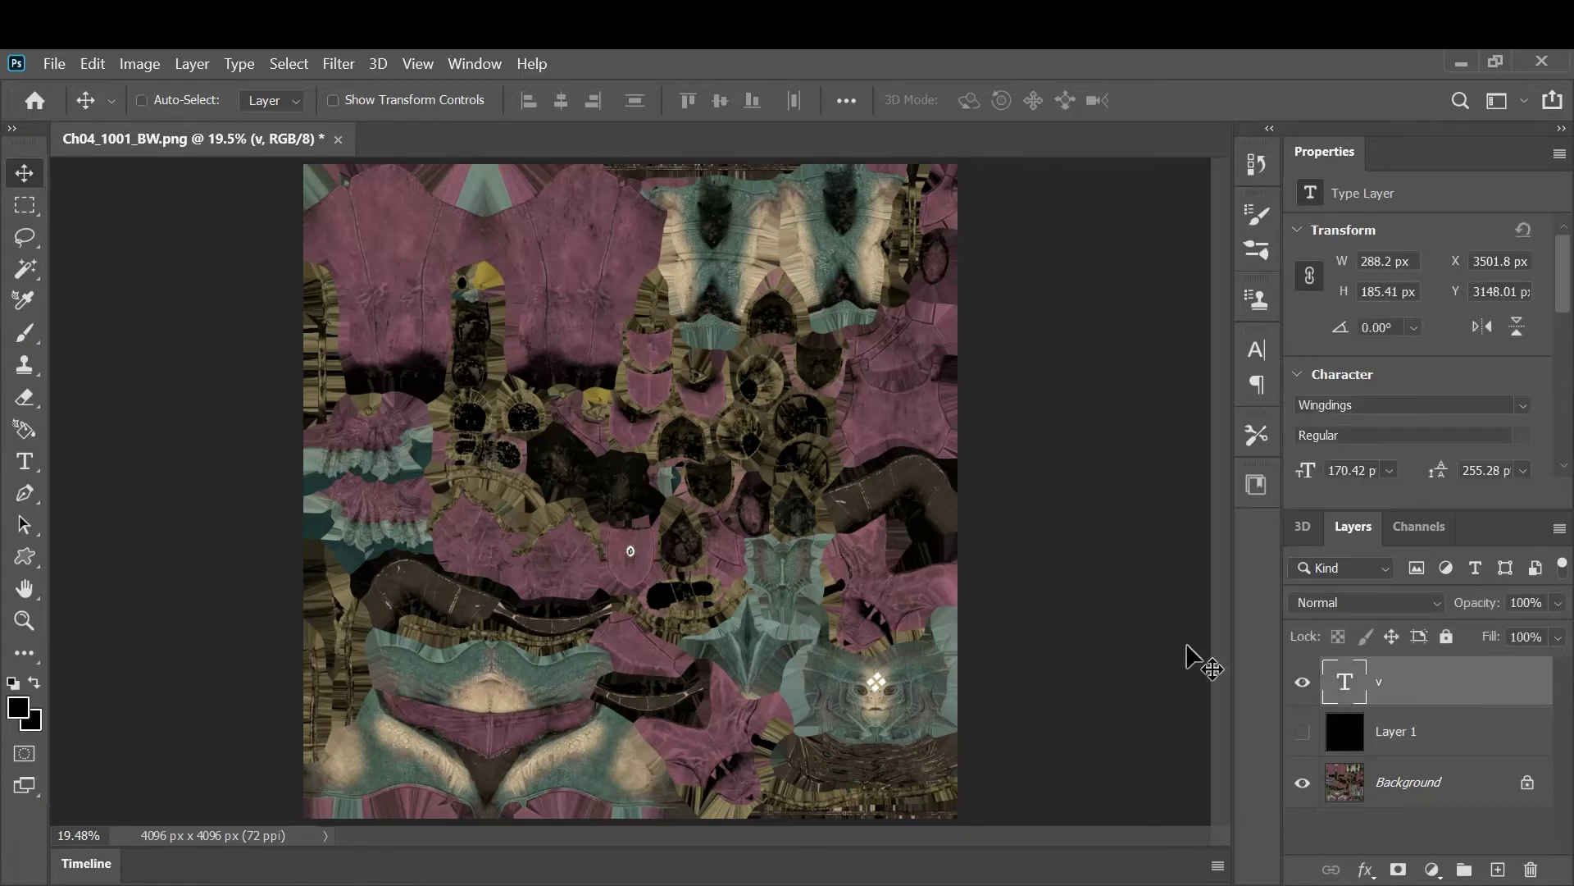
pyautogui.hotkey('ctrl', '+')
pyautogui.hotkey('ctrl', '+')
pyautogui.moveTo(1035, 623); pyautogui.dragTo(871, 432)
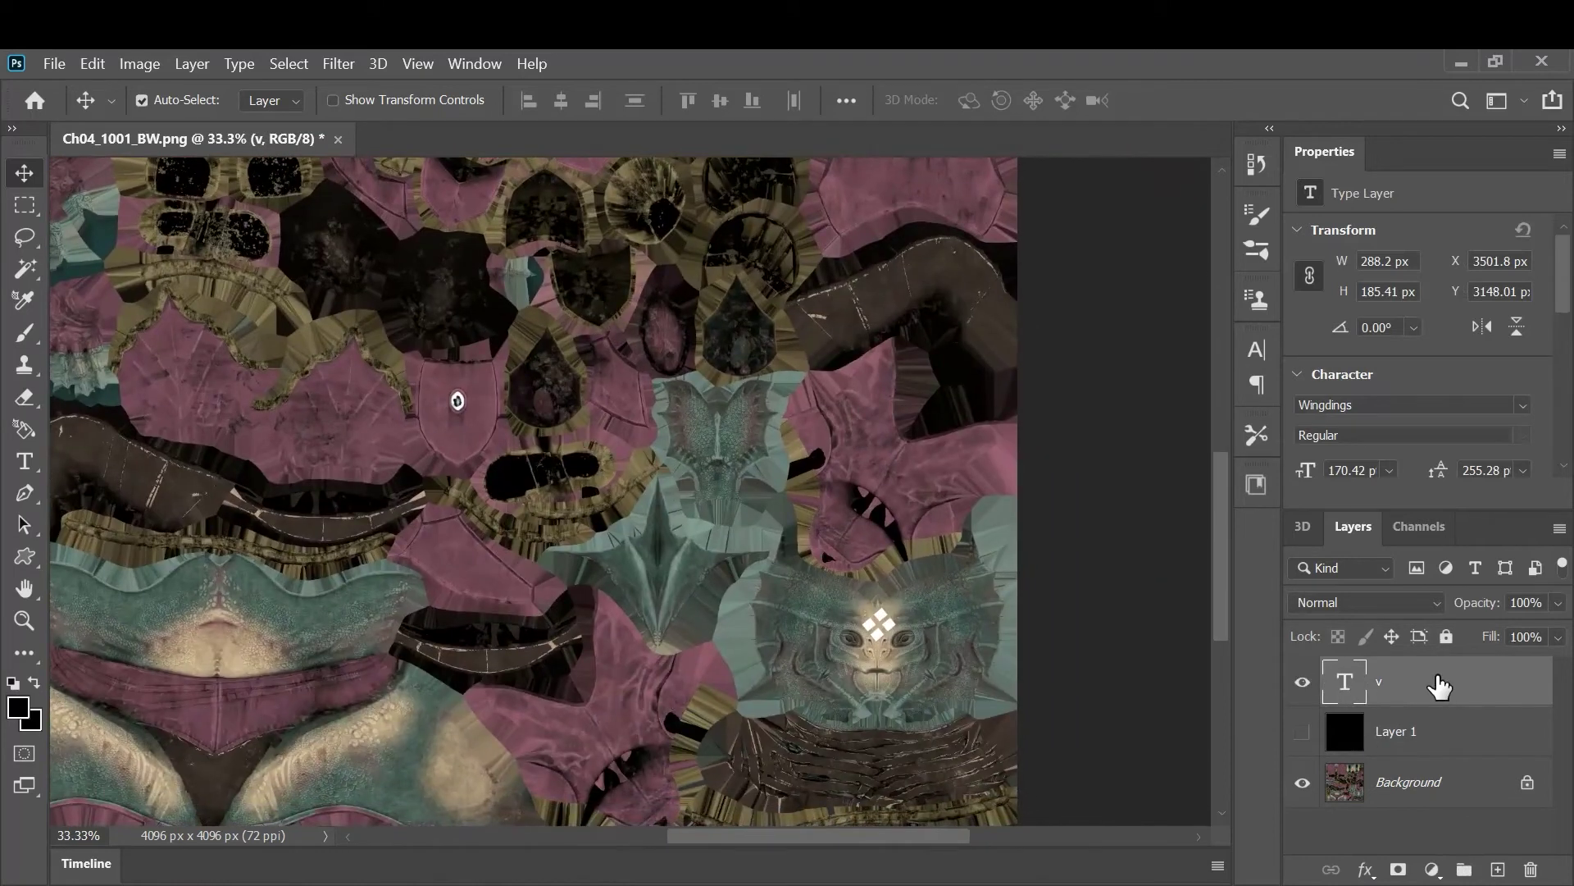
pyautogui.doubleClick(1444, 688)
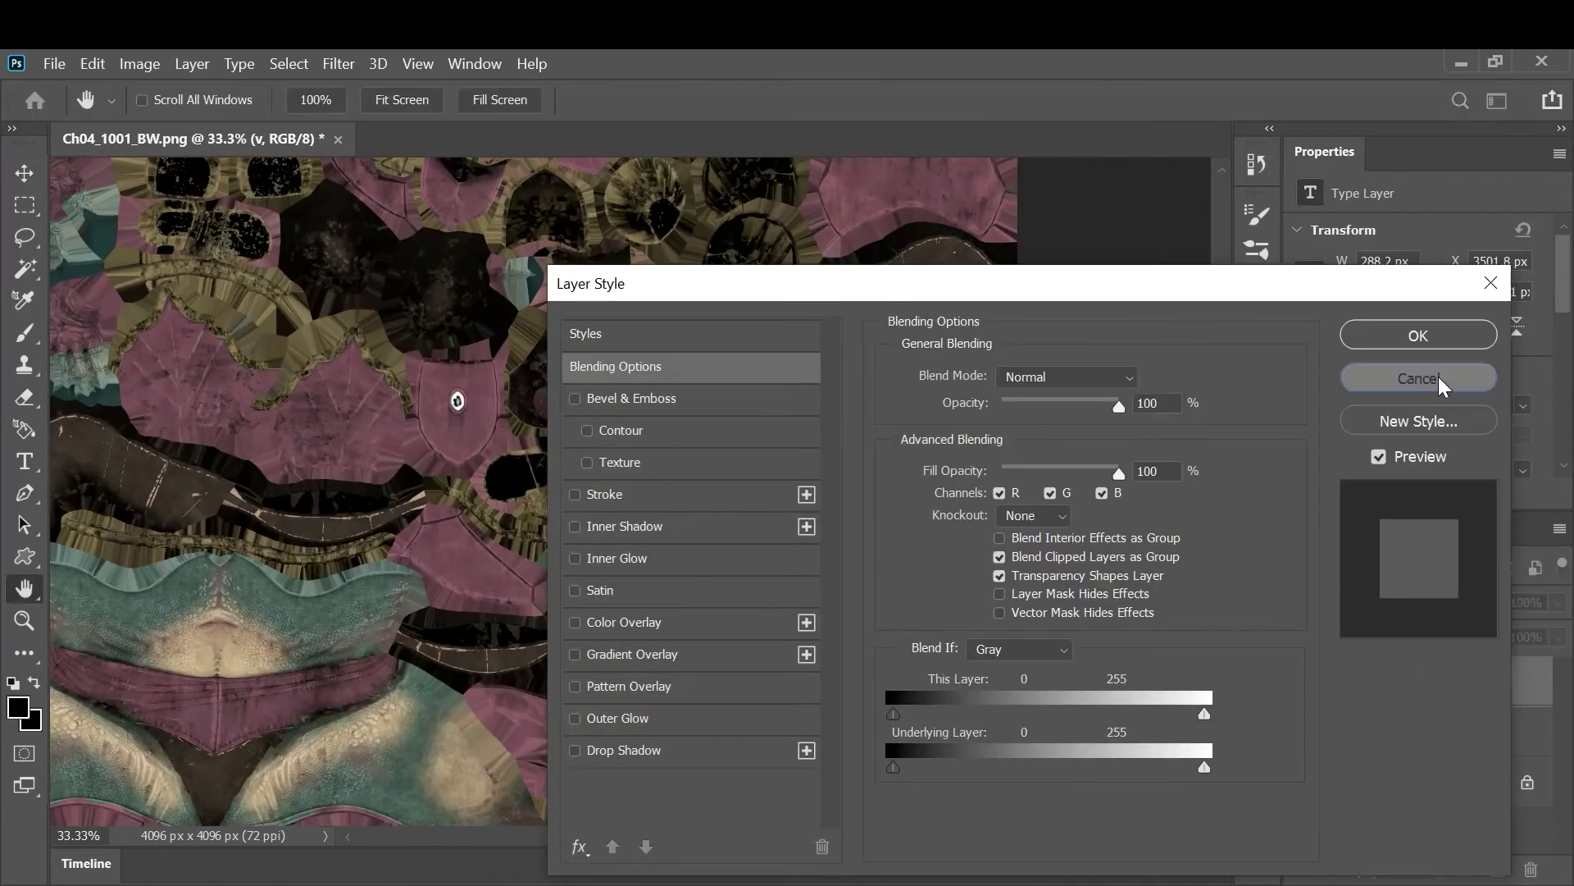
pyautogui.click(1467, 376)
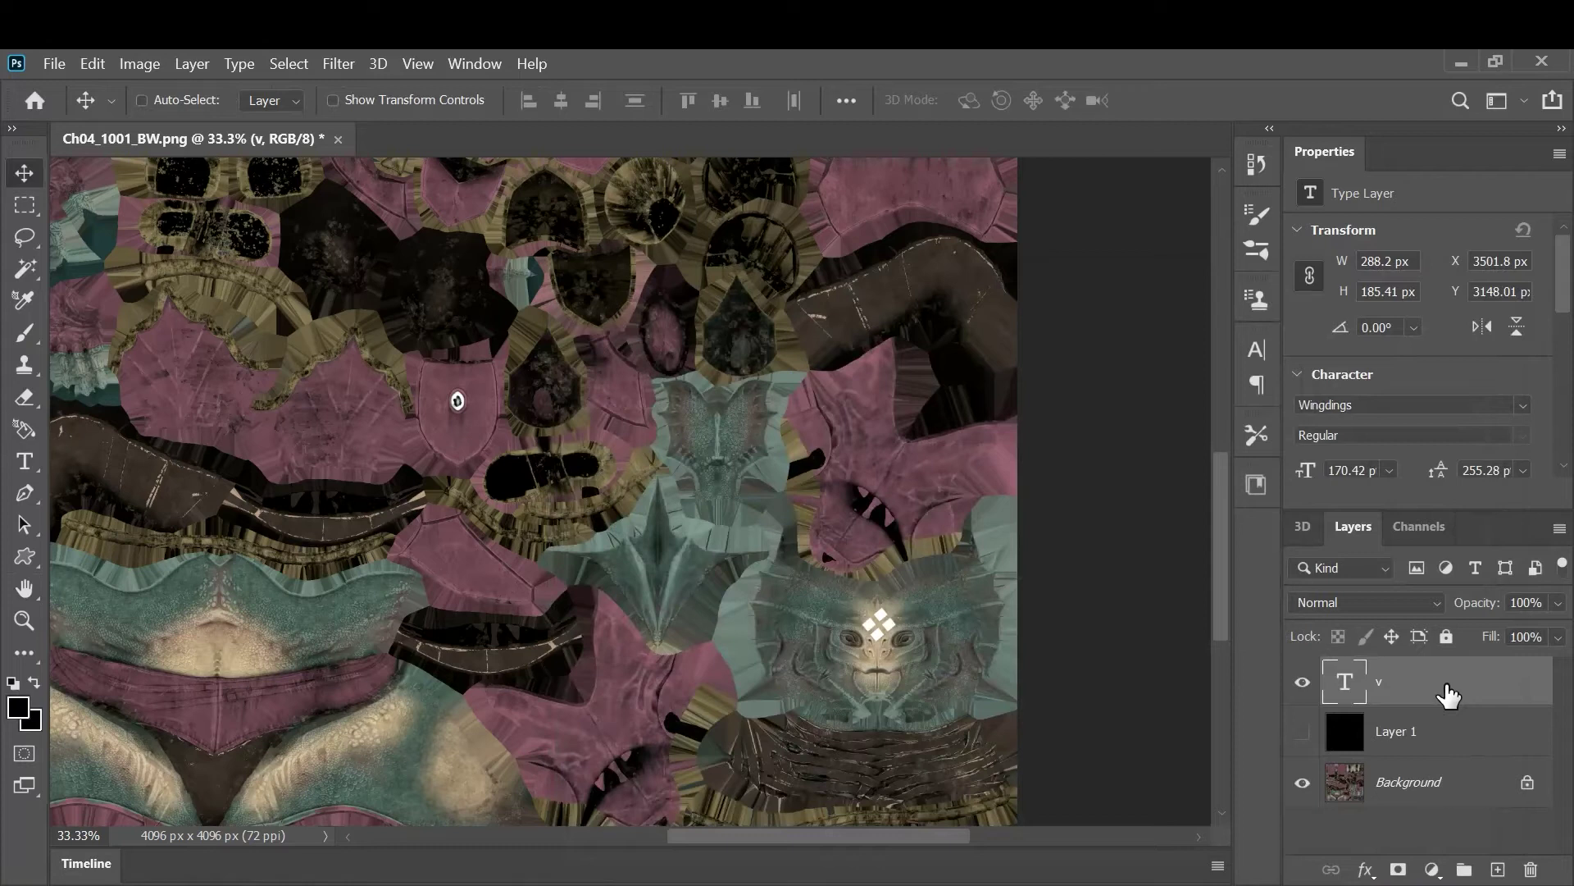
pyautogui.hotkey('ctrl', 'j')
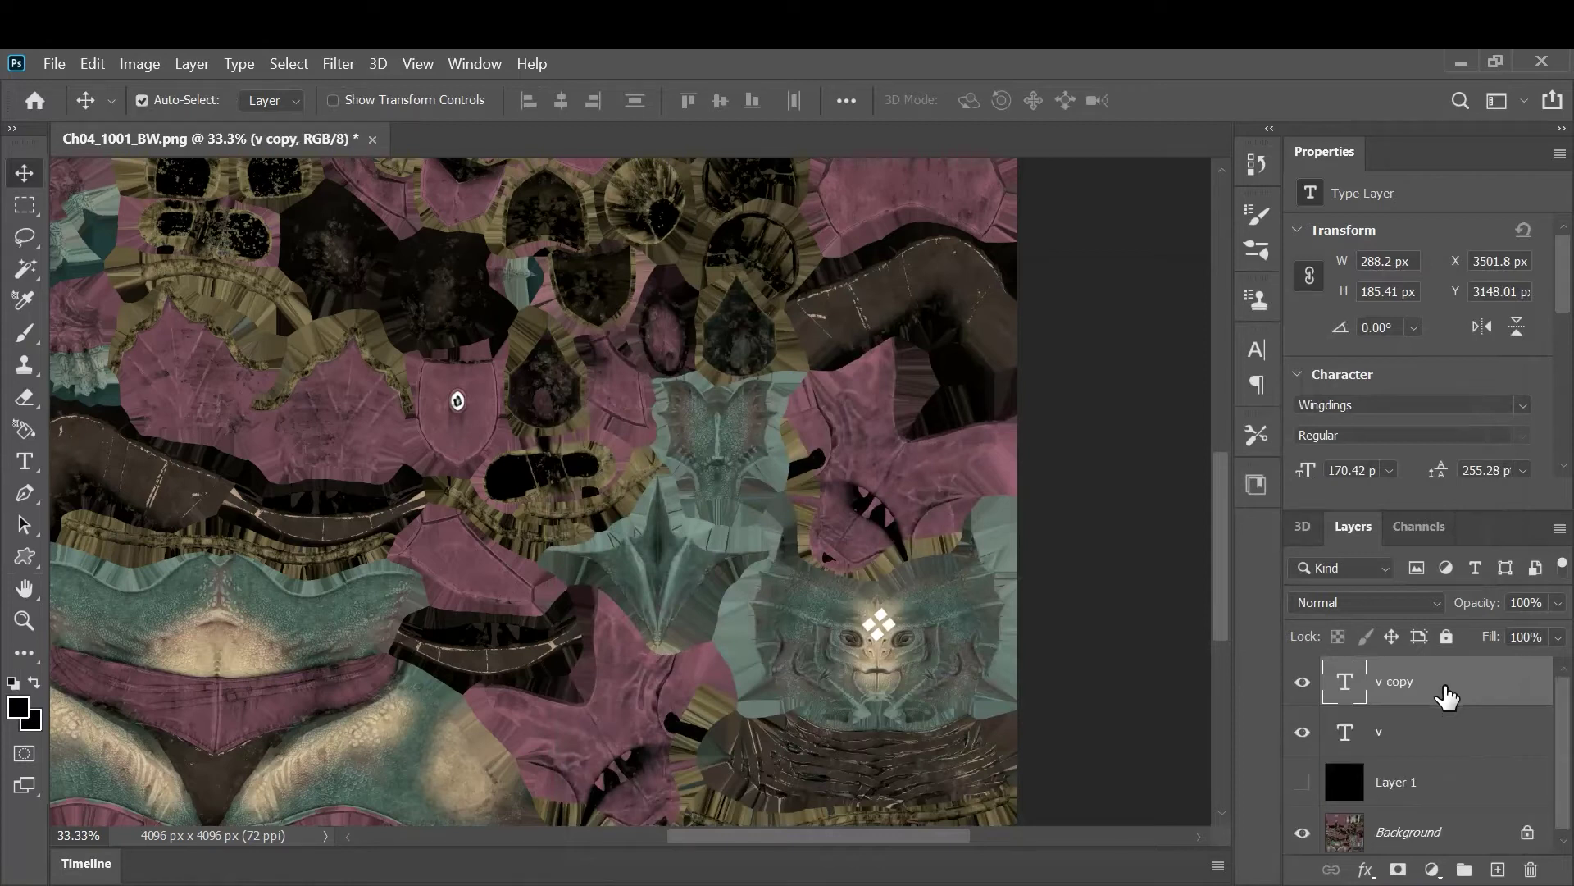
pyautogui.click(1303, 682)
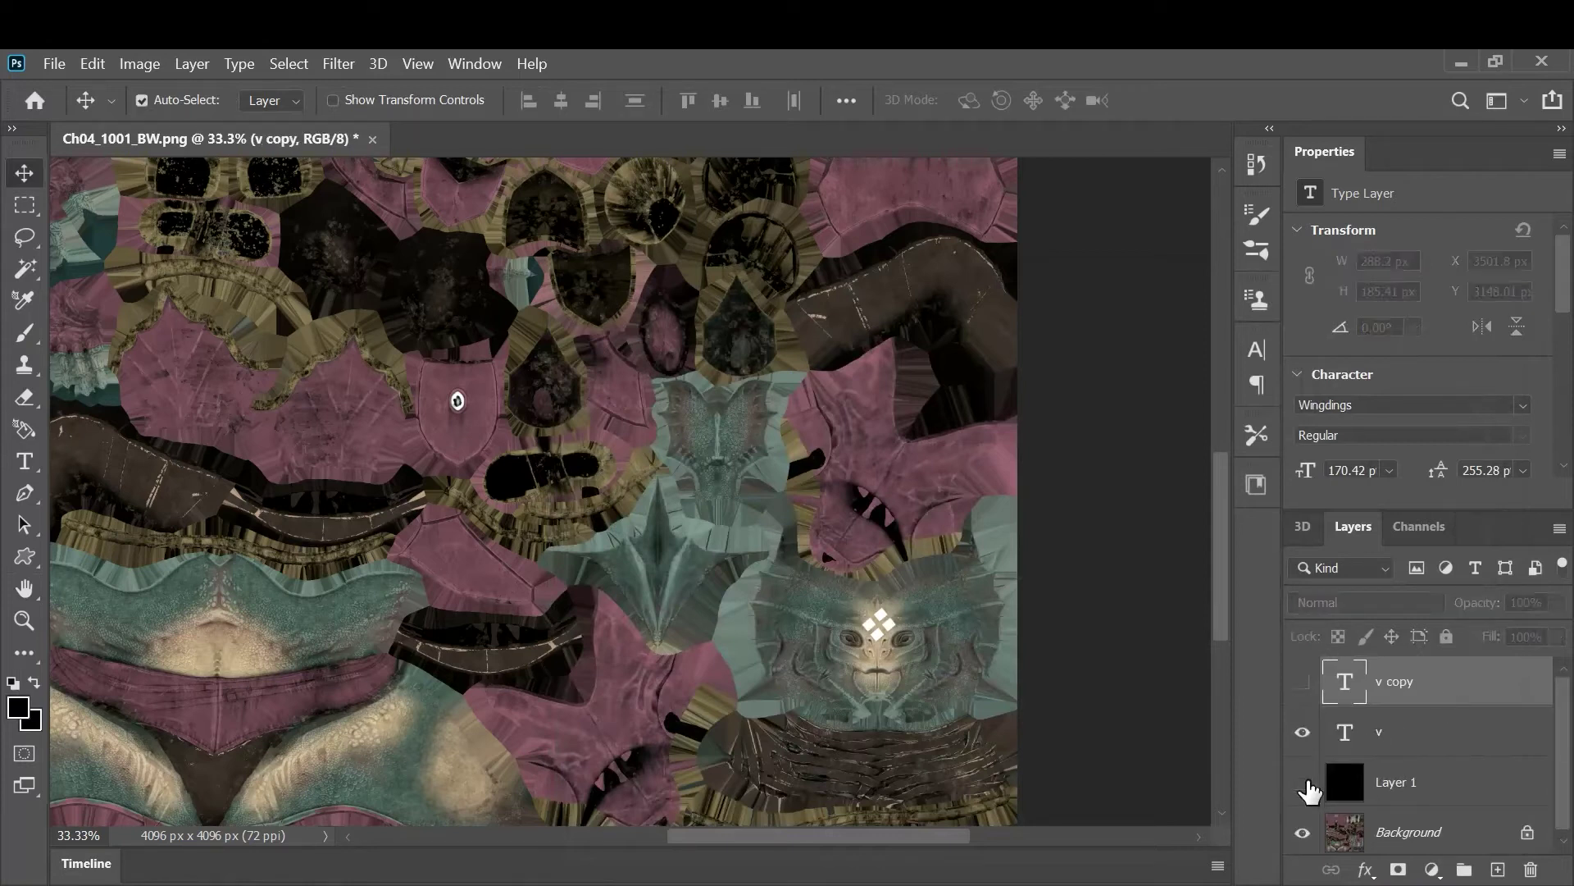
pyautogui.click(1304, 784)
pyautogui.press('ctrl')
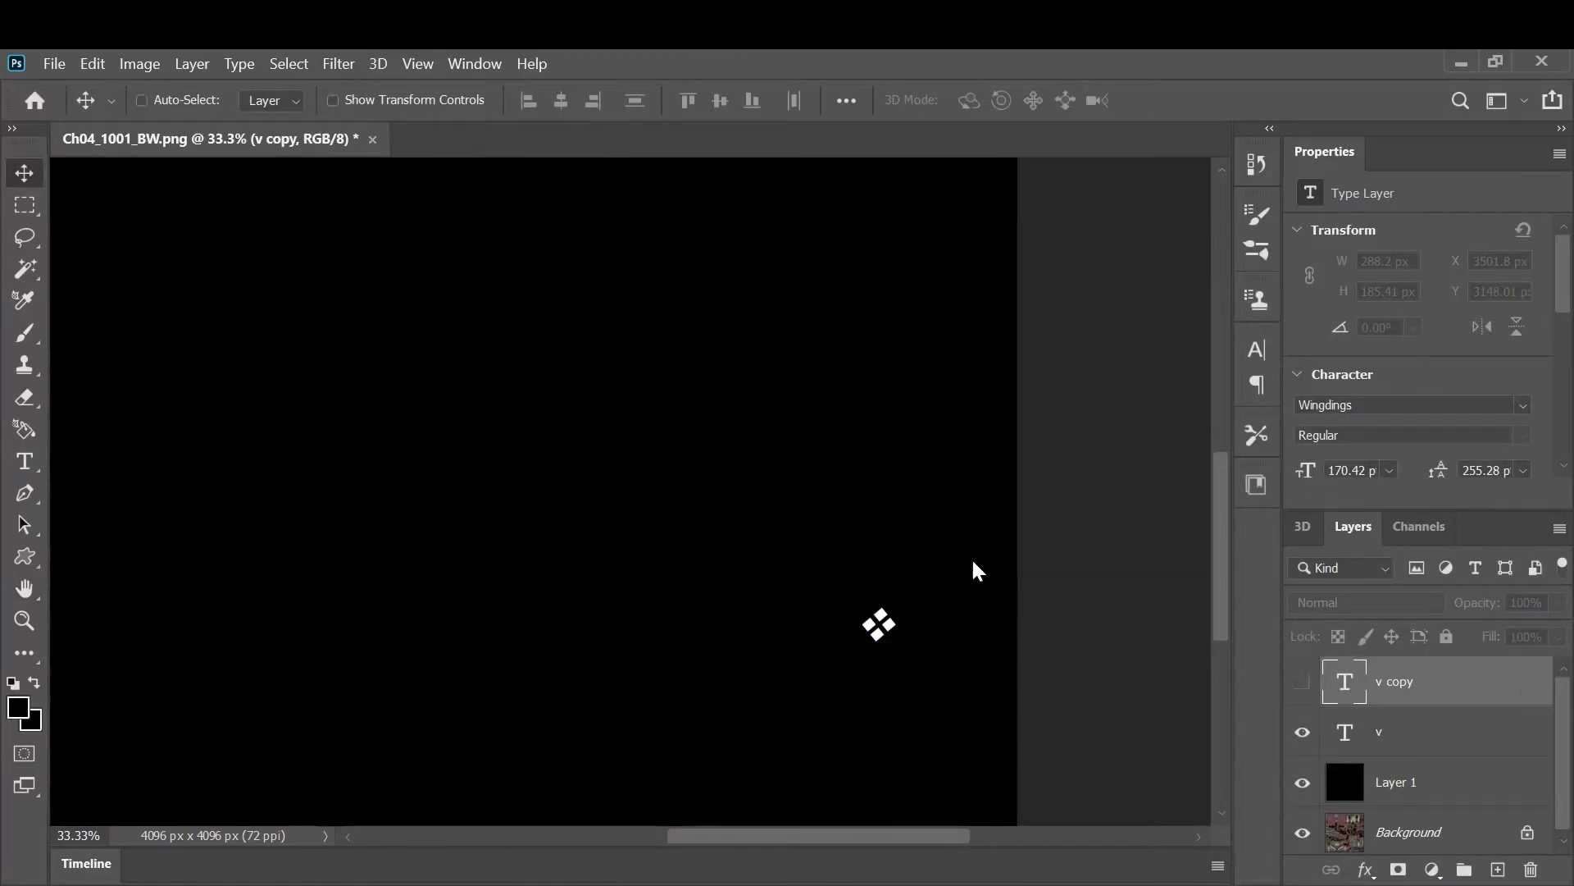
# Save the black-and-white mask as a JPEG named Ch04_1001_BW1 with maximum quality 12
pyautogui.hotkey('ctrl', 's')
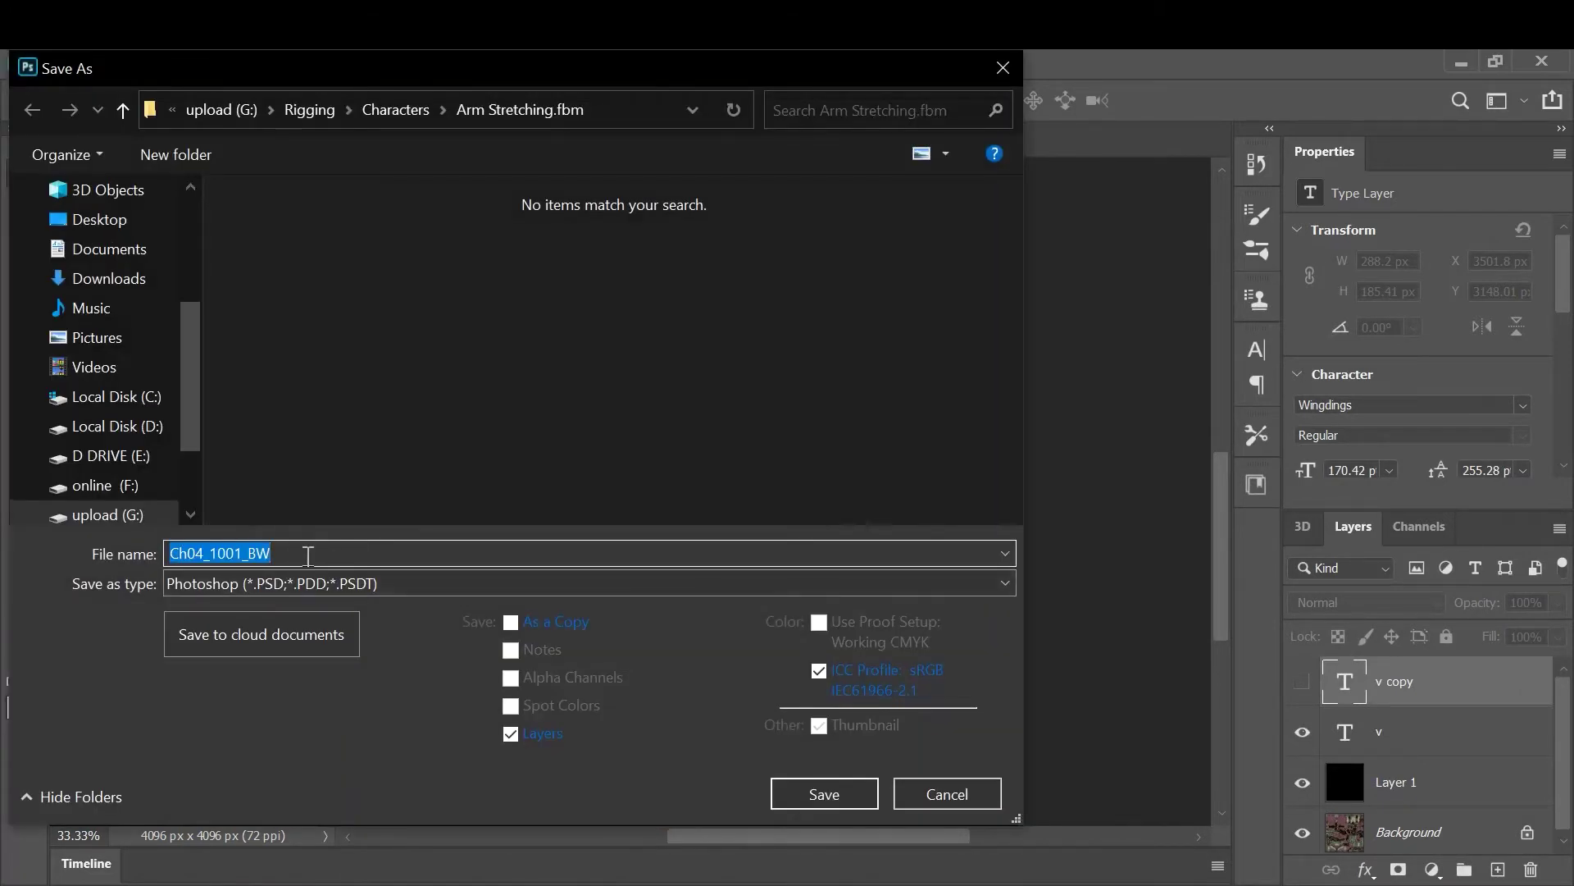
pyautogui.click(309, 584)
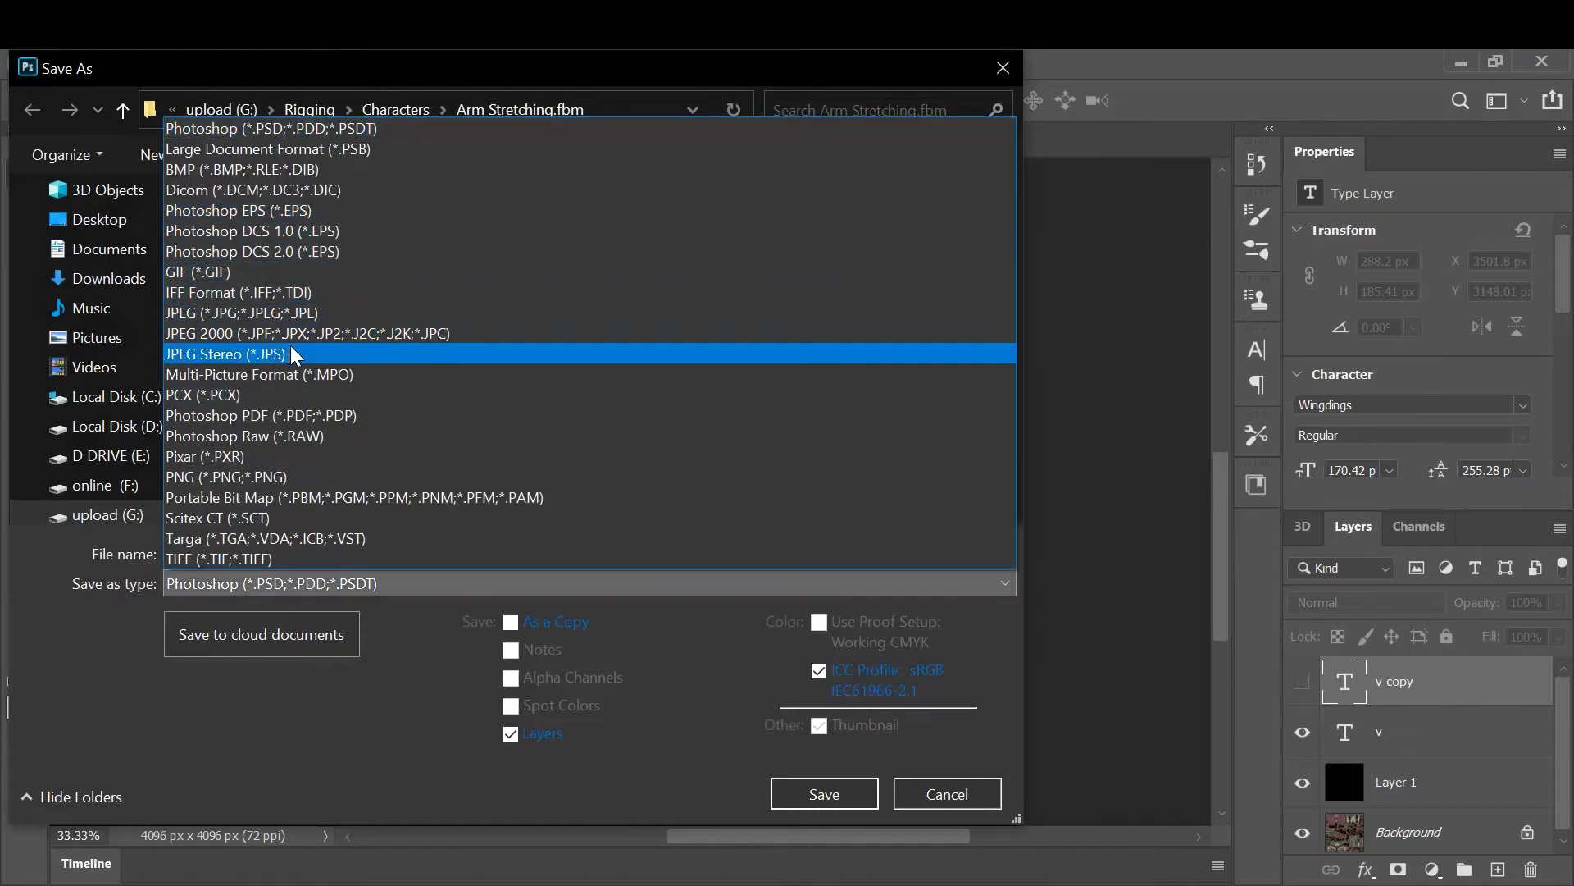
pyautogui.click(326, 315)
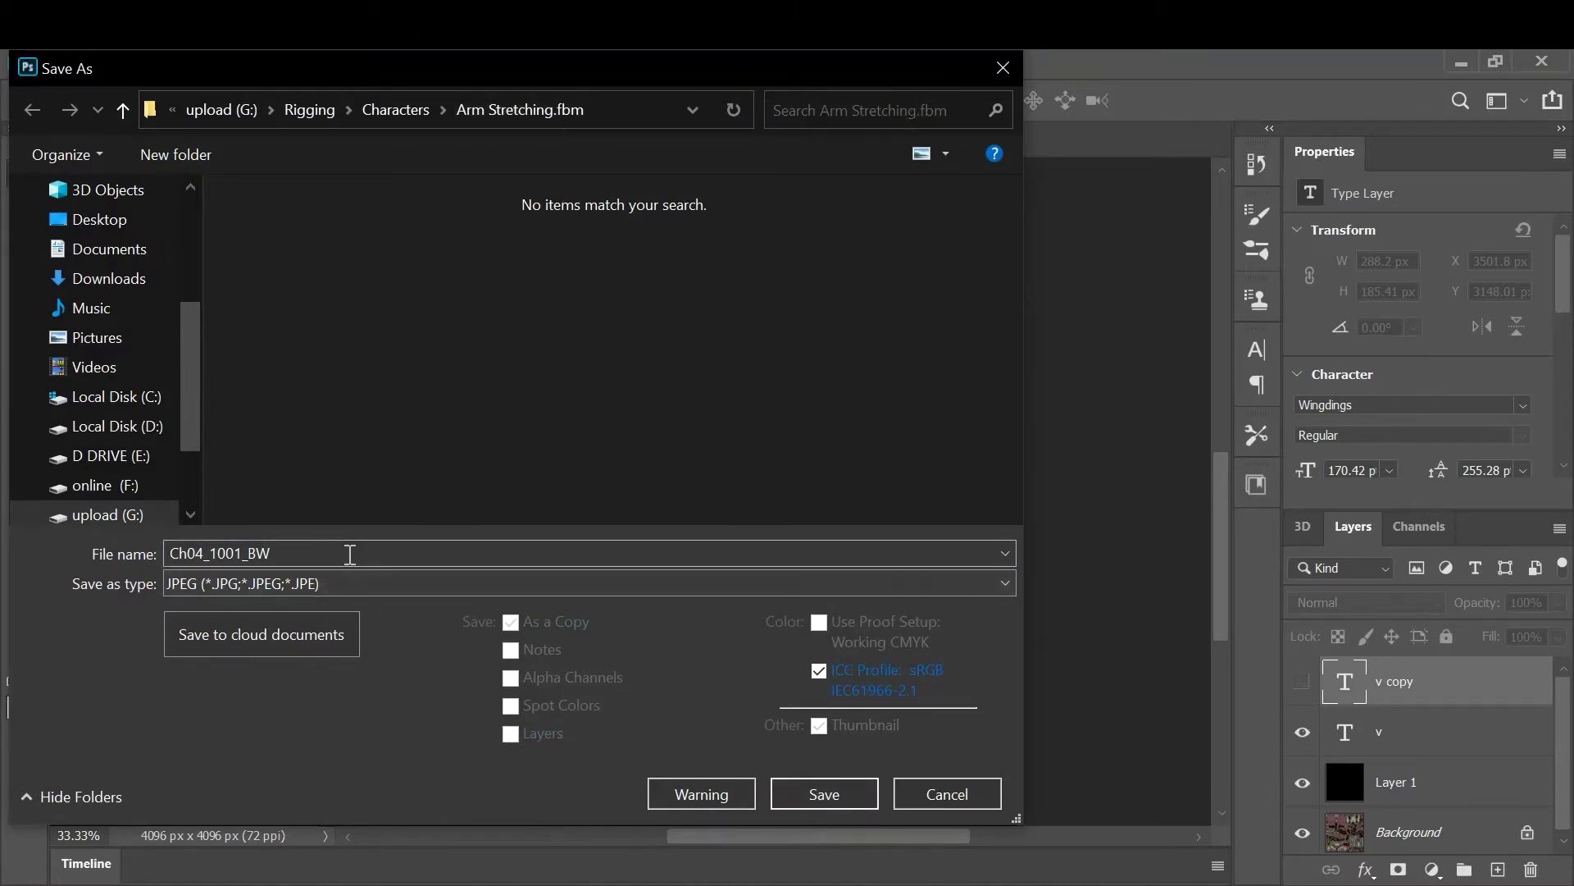
pyautogui.doubleClick(359, 556)
pyautogui.click(363, 556)
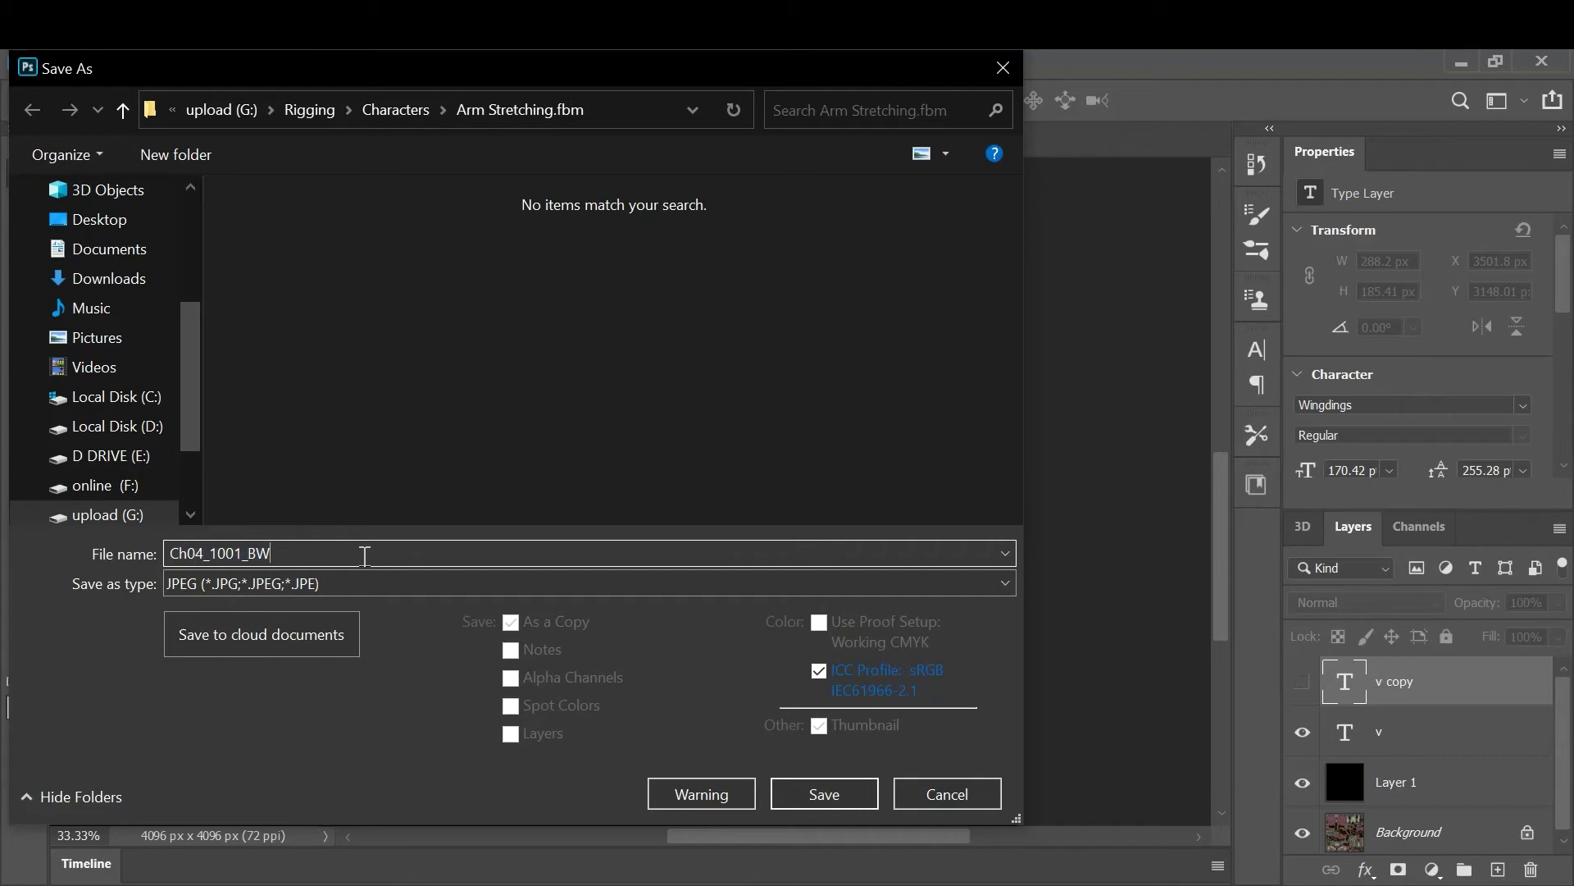
pyautogui.click(828, 787)
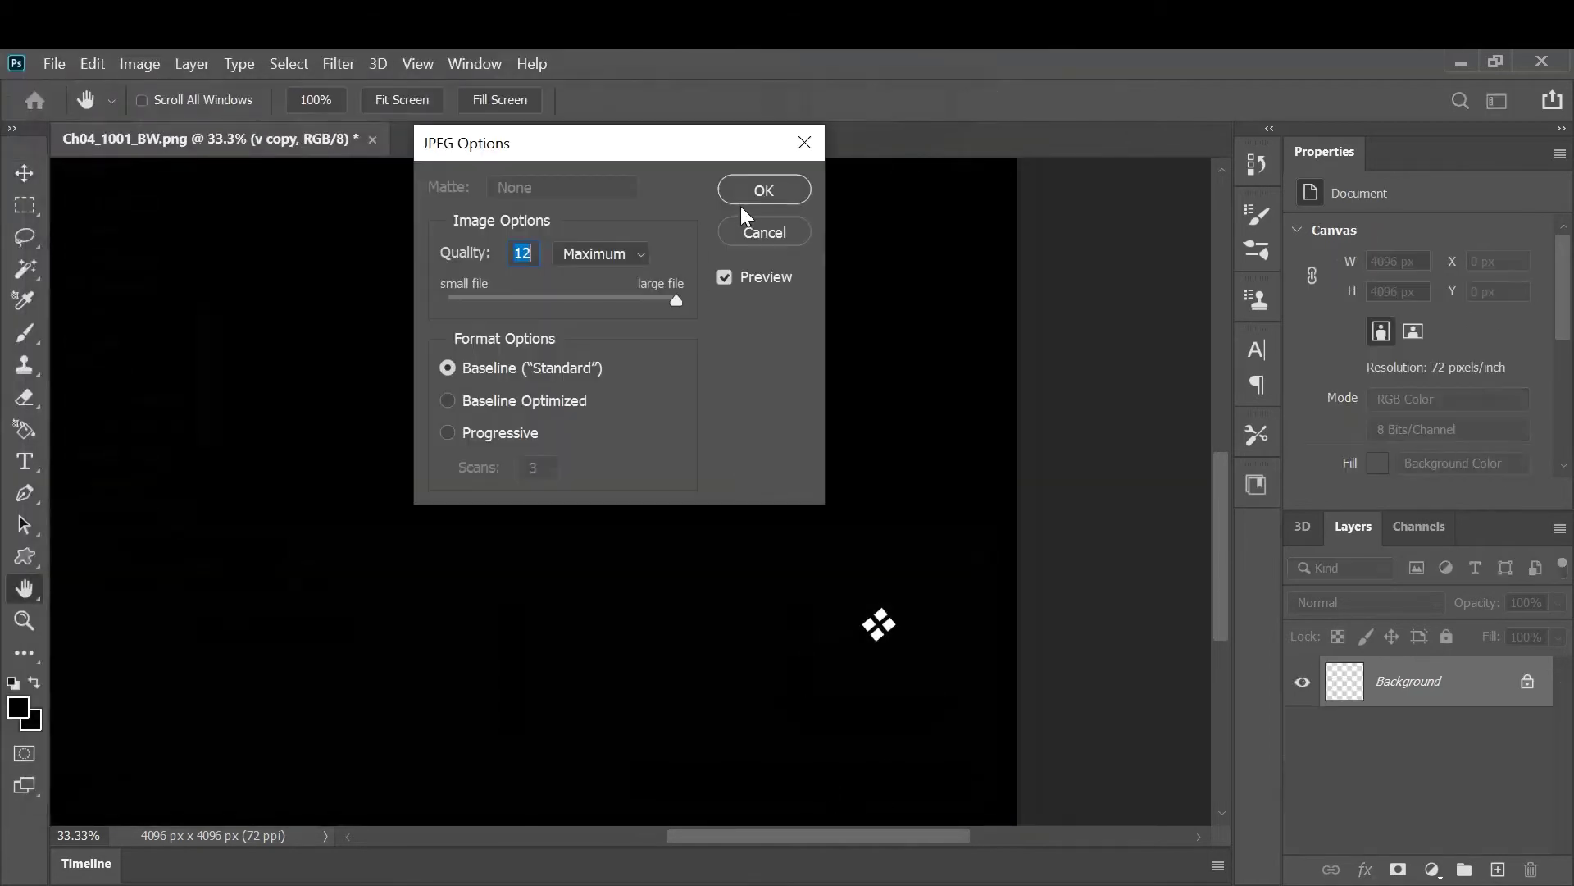
pyautogui.click(786, 191)
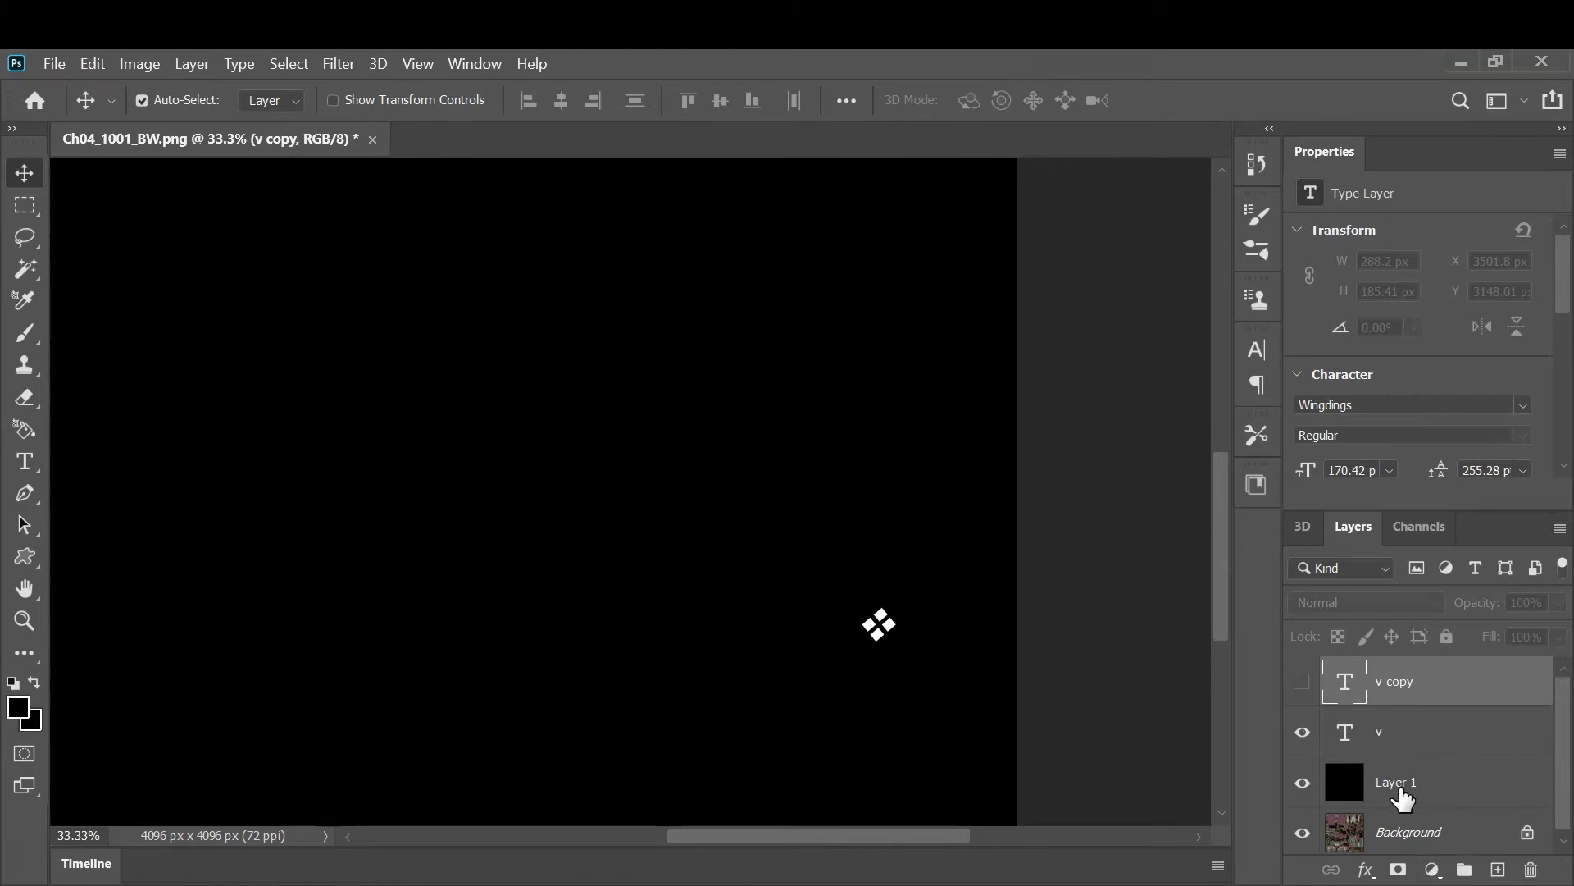
# Hide the original symbol layer and the black layer, and show the copied symbol over the face texture at 100% zoom
pyautogui.click(1303, 734)
pyautogui.click(1303, 682)
pyautogui.click(1303, 783)
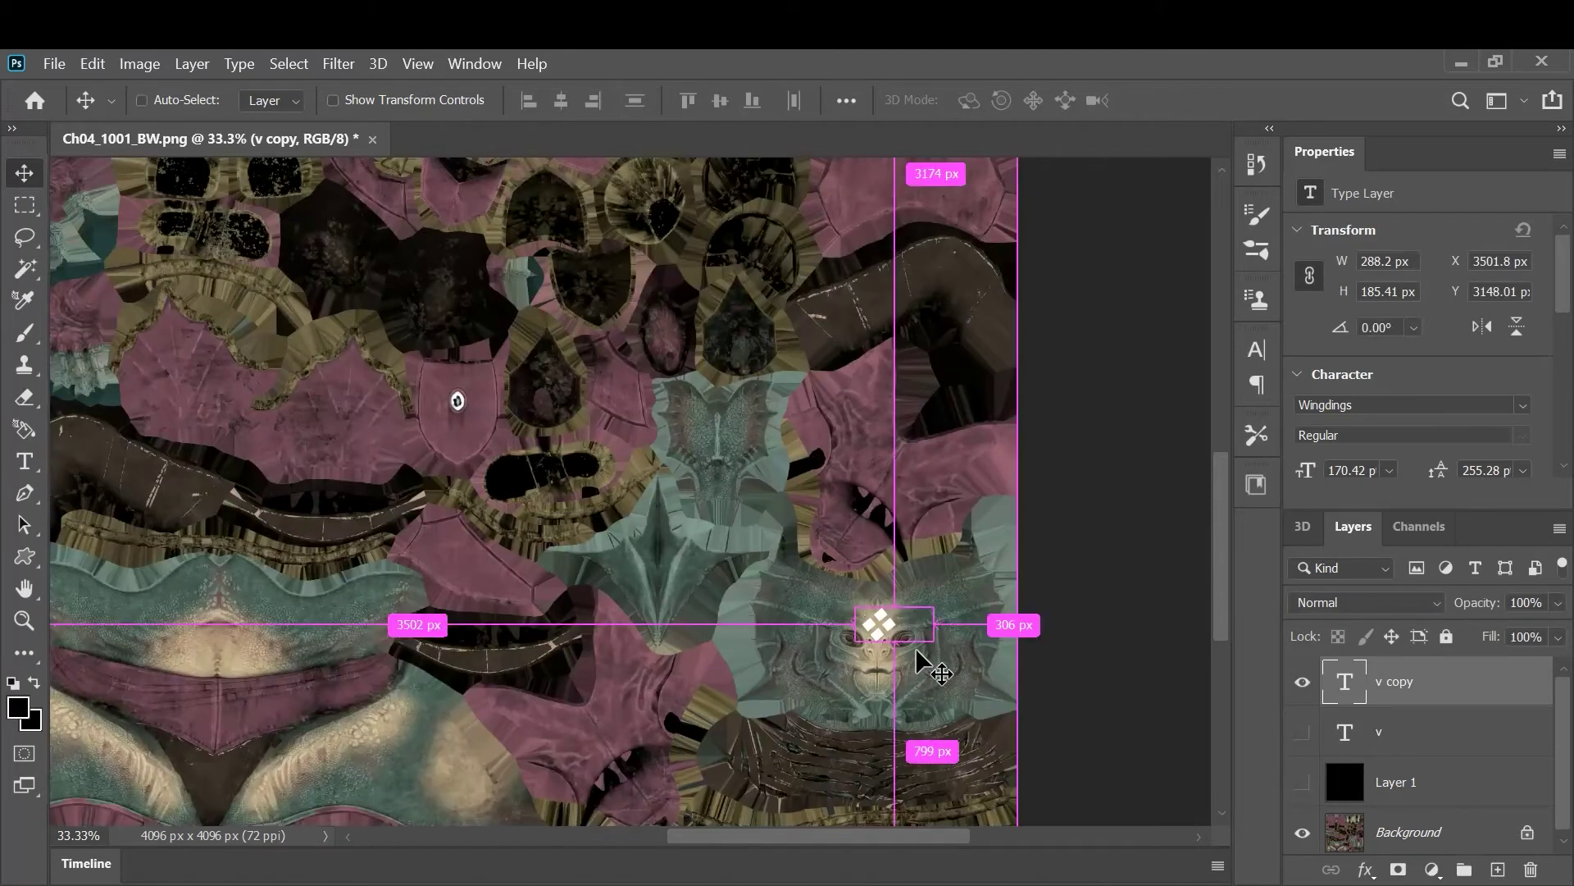
pyautogui.hotkey('ctrl', '+')
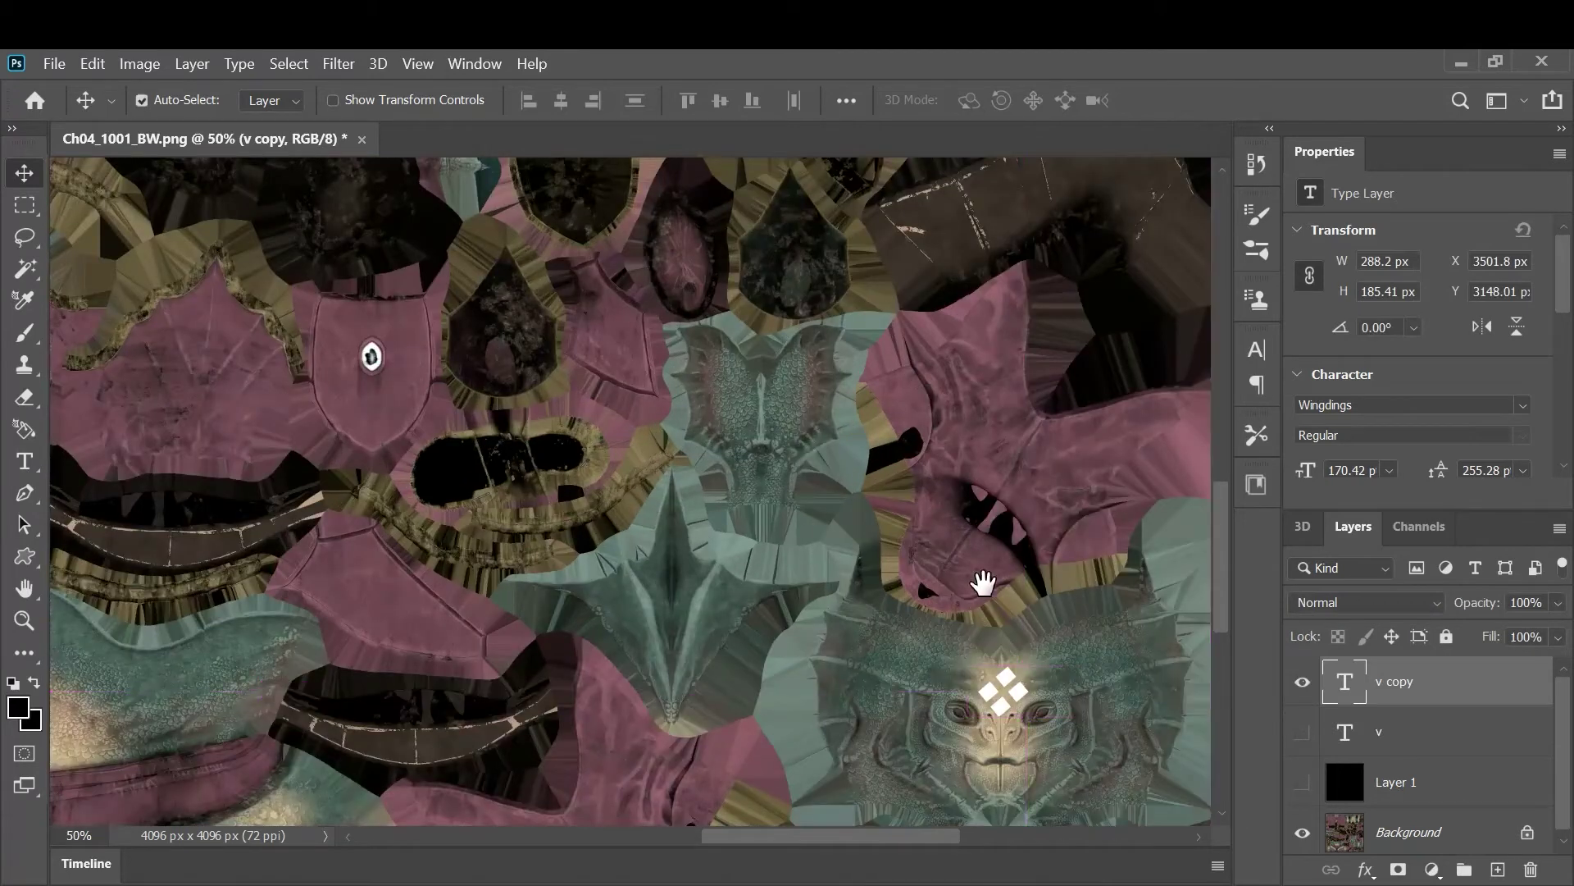
pyautogui.moveTo(998, 587); pyautogui.dragTo(848, 459)
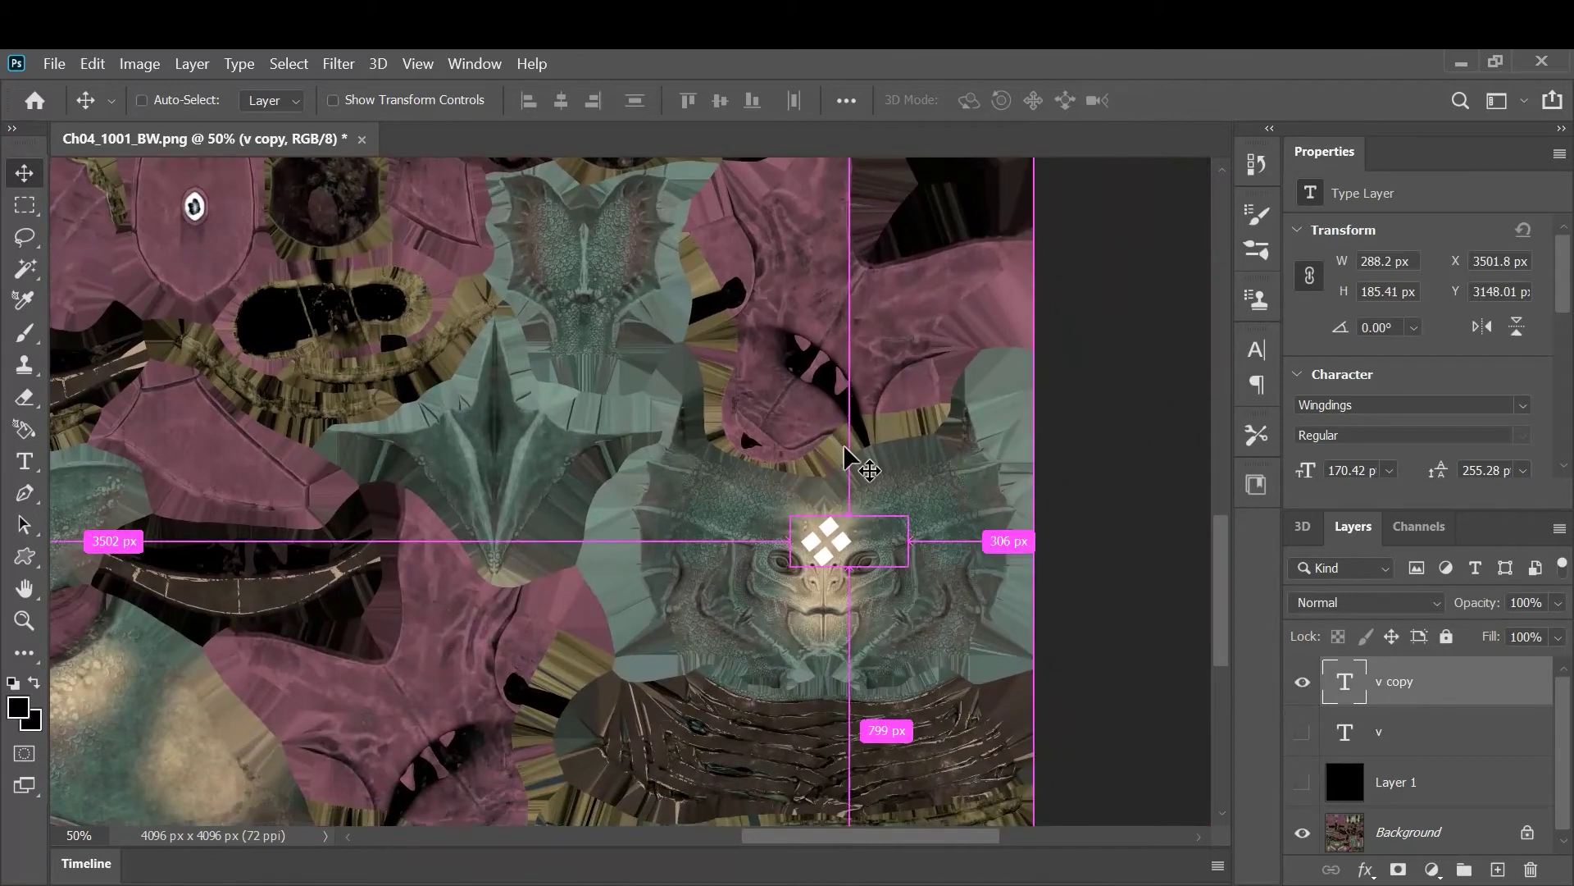
pyautogui.hotkey('ctrl', '+')
pyautogui.hotkey('ctrl', '+')
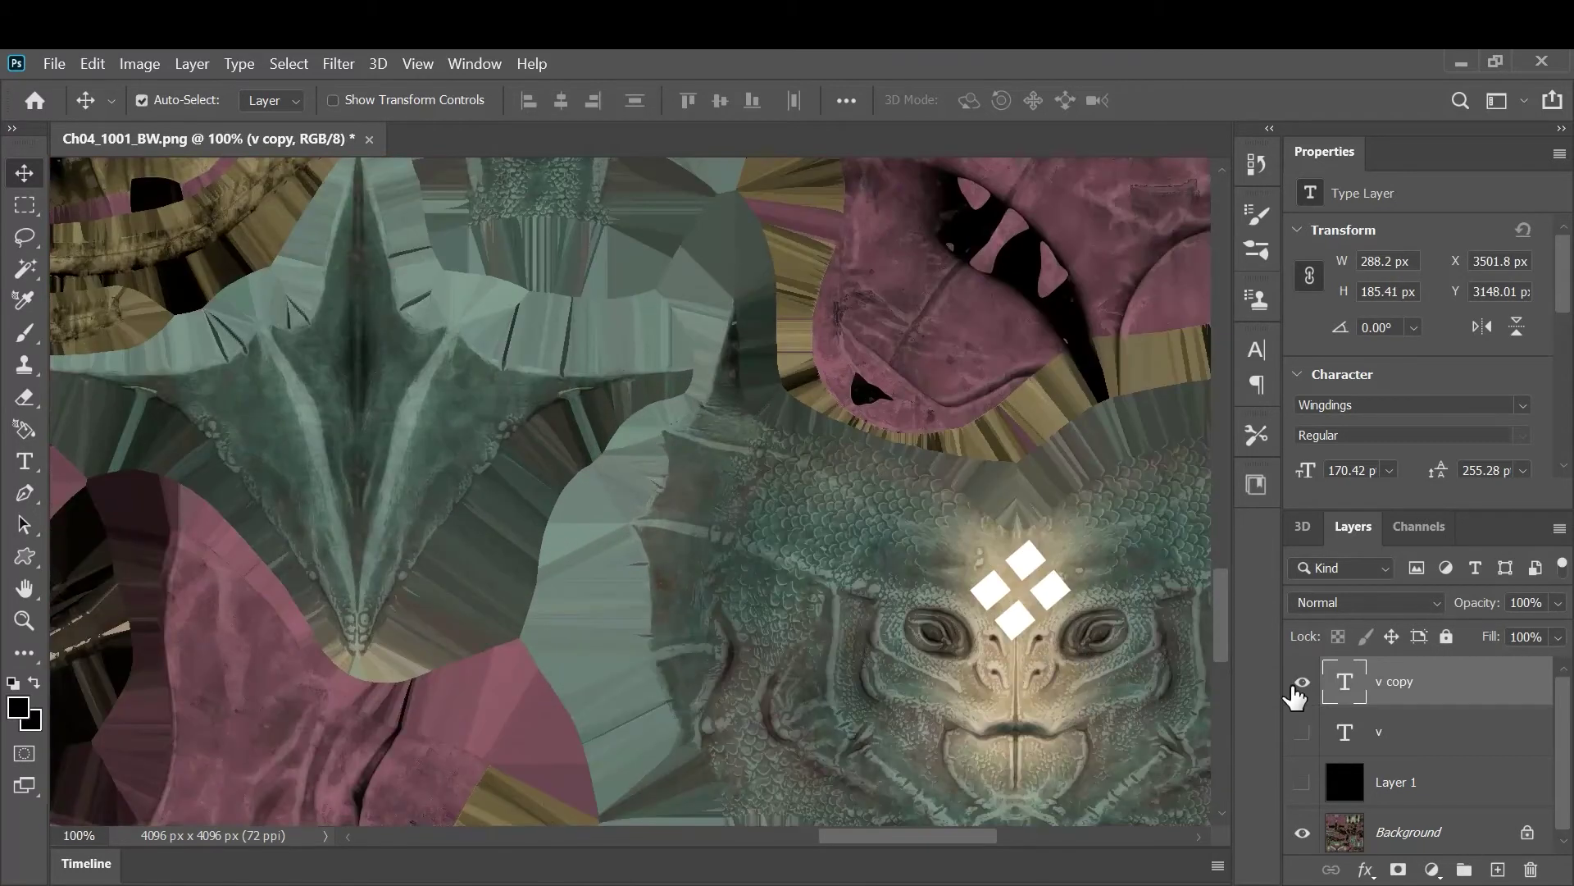
pyautogui.moveTo(1484, 610); pyautogui.dragTo(1436, 611)
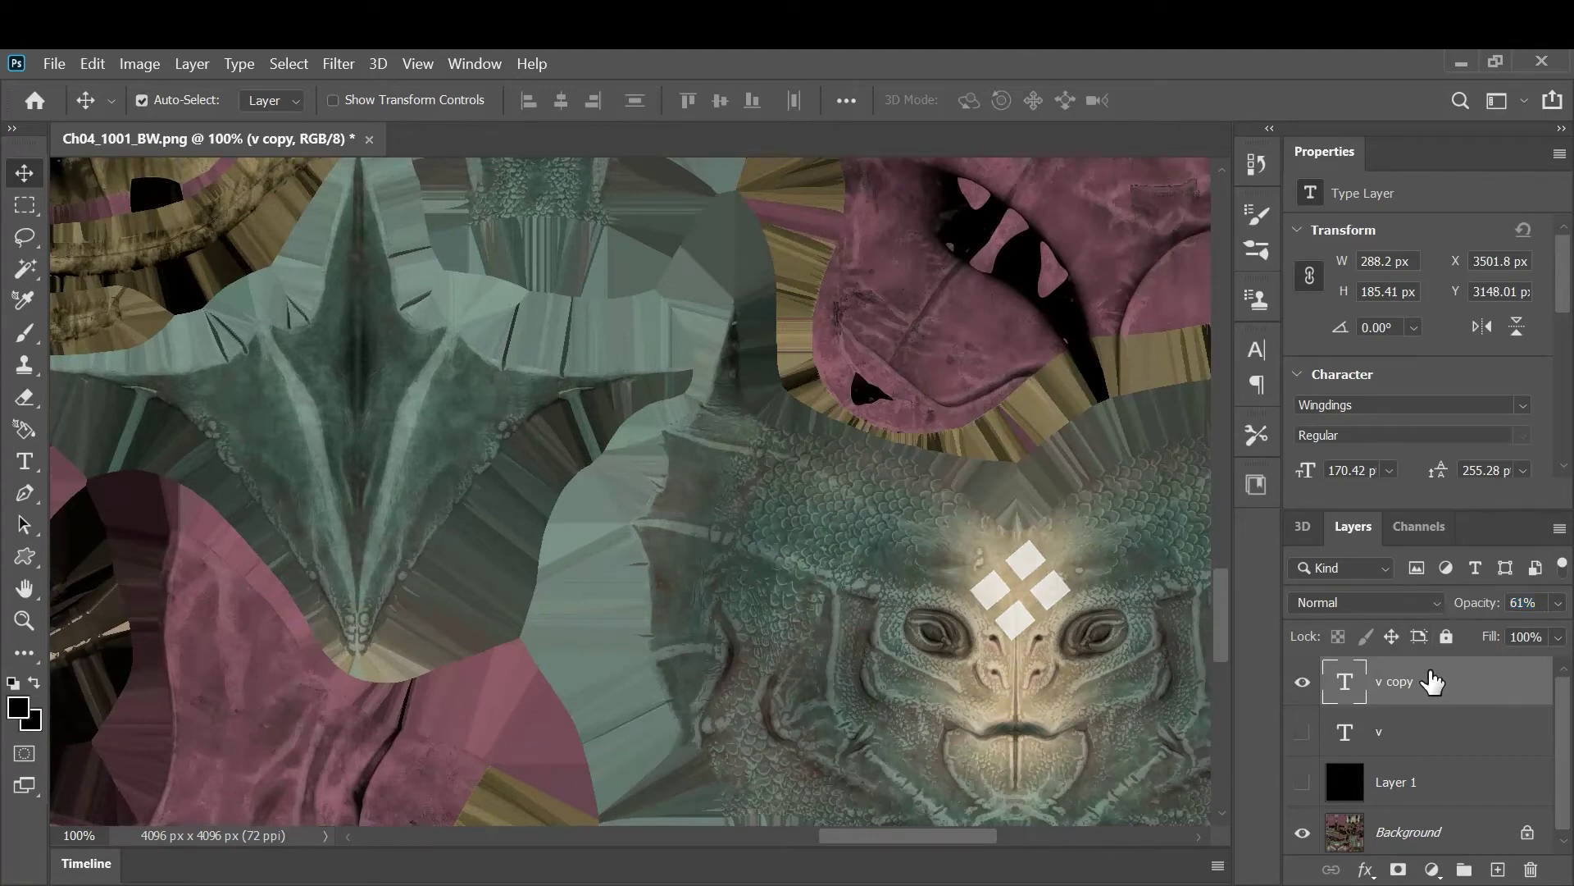
pyautogui.moveTo(1476, 607); pyautogui.dragTo(1463, 611)
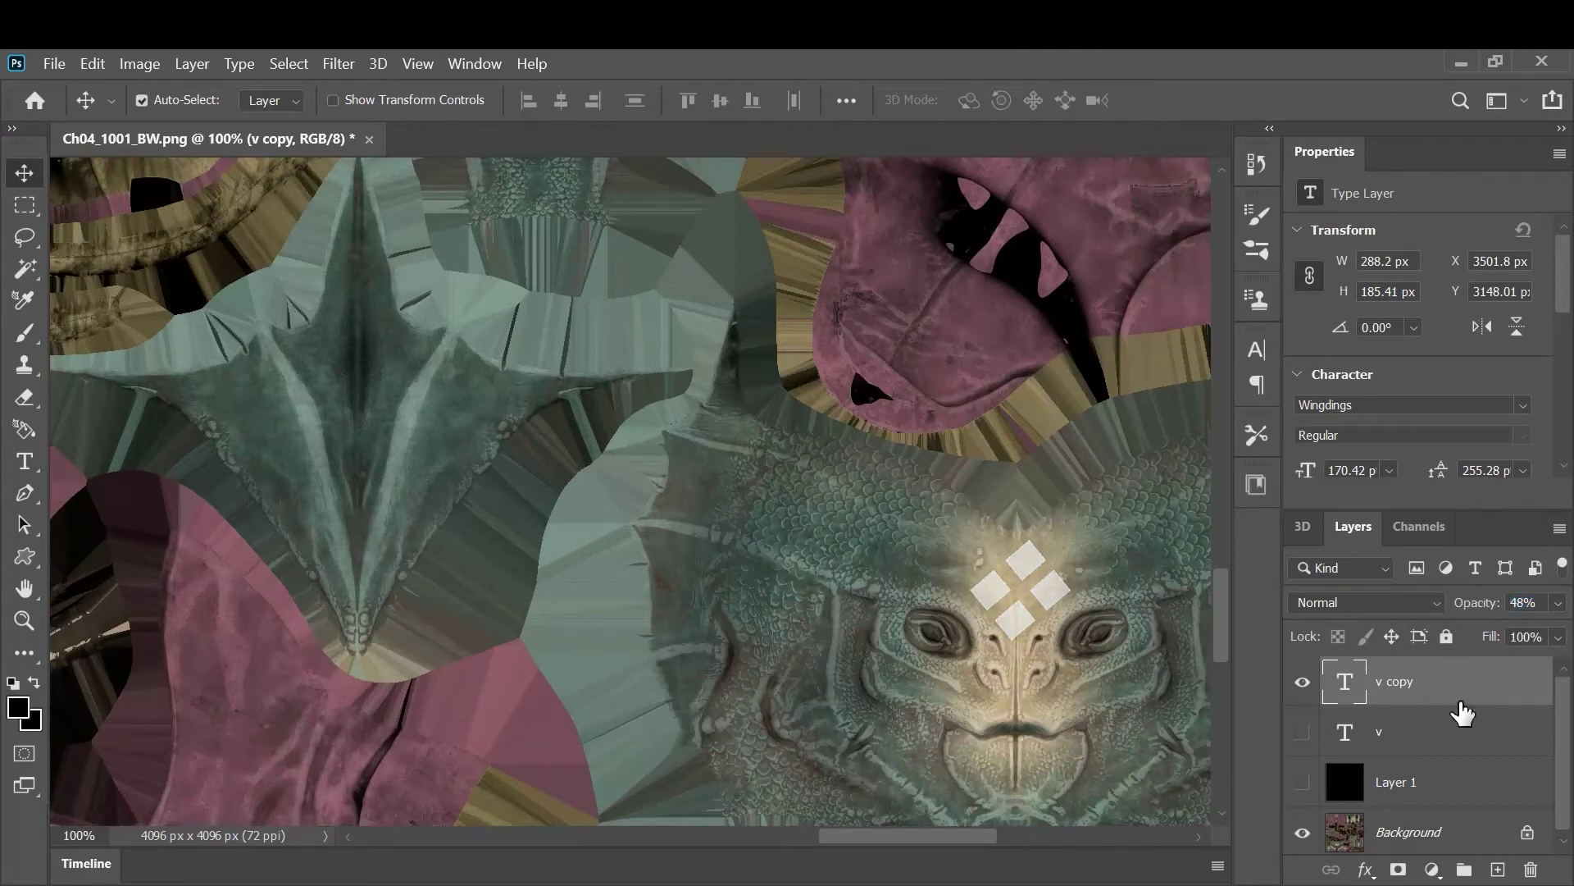
pyautogui.press('h')
pyautogui.doubleClick(1476, 689)
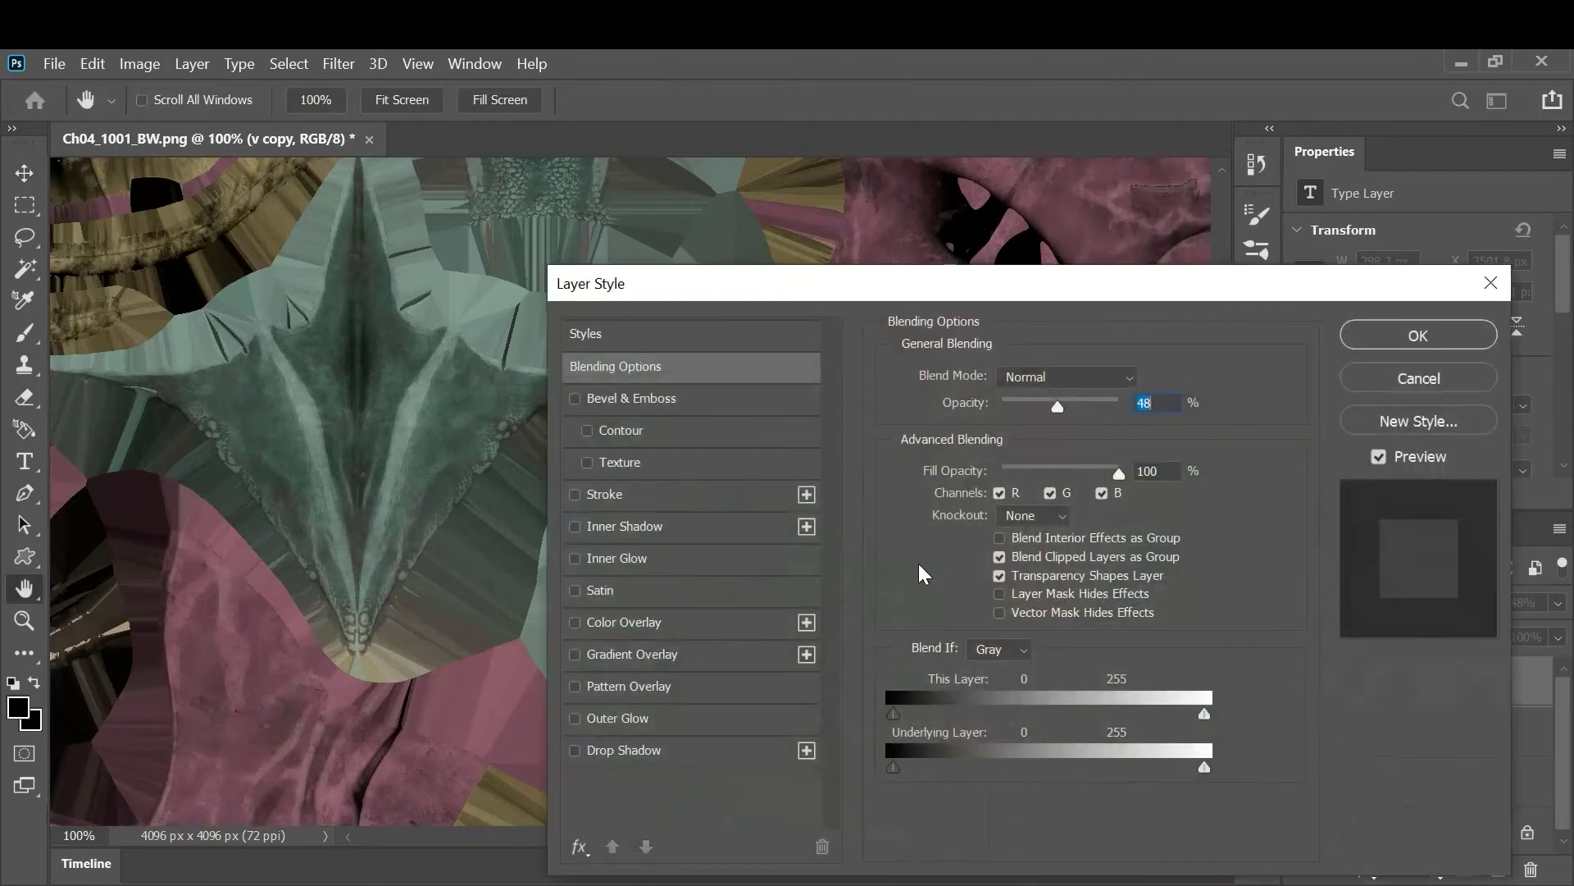
pyautogui.moveTo(902, 287); pyautogui.dragTo(617, 242)
pyautogui.click(1135, 336)
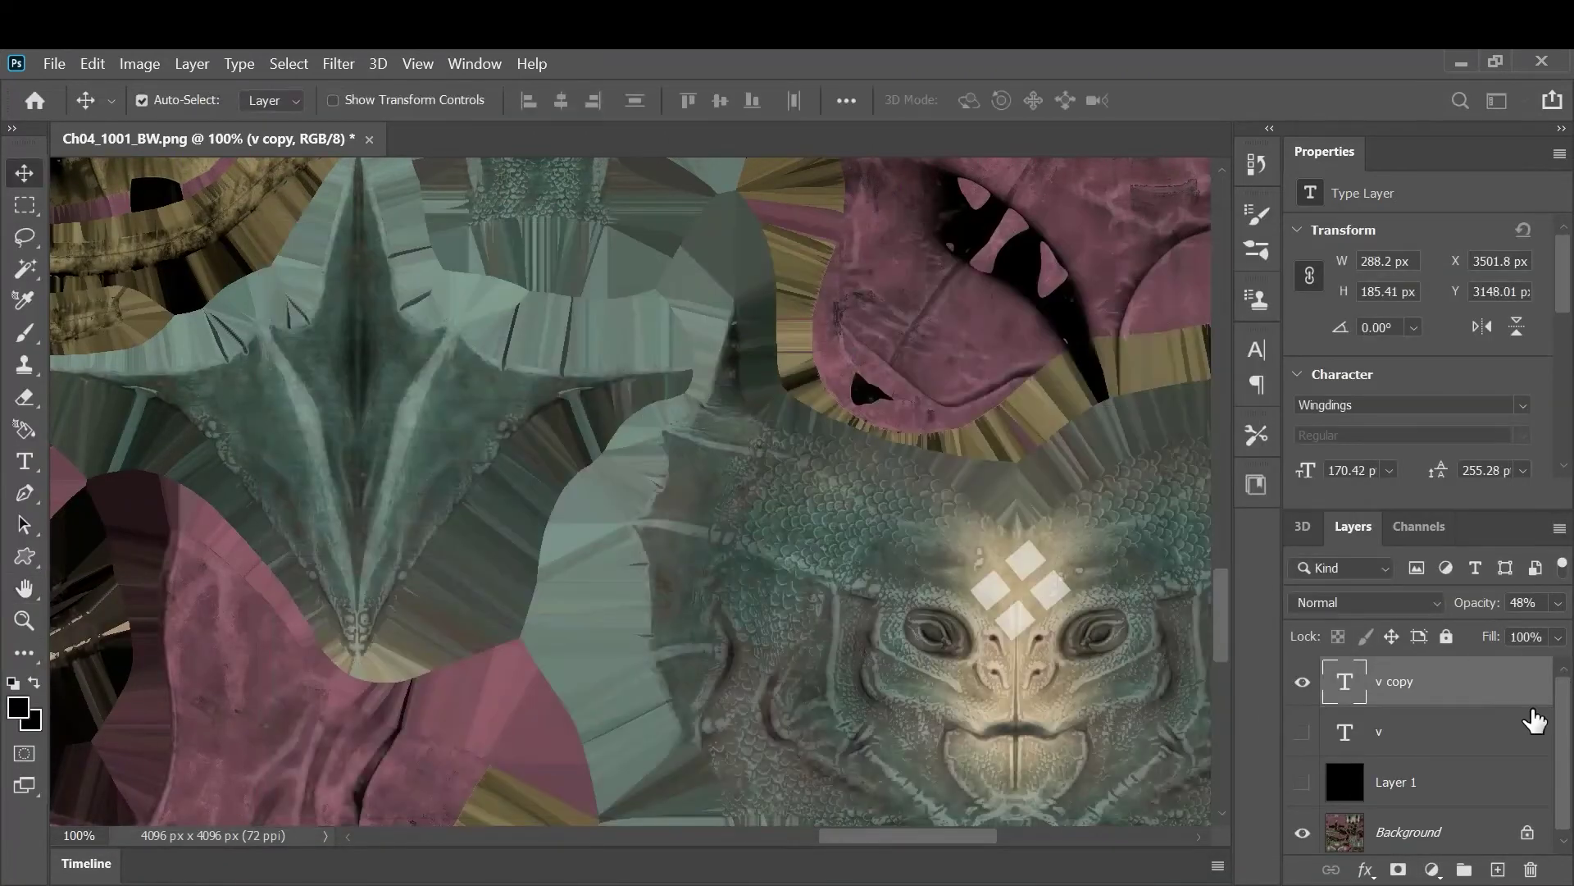
pyautogui.moveTo(1484, 606); pyautogui.dragTo(1568, 614)
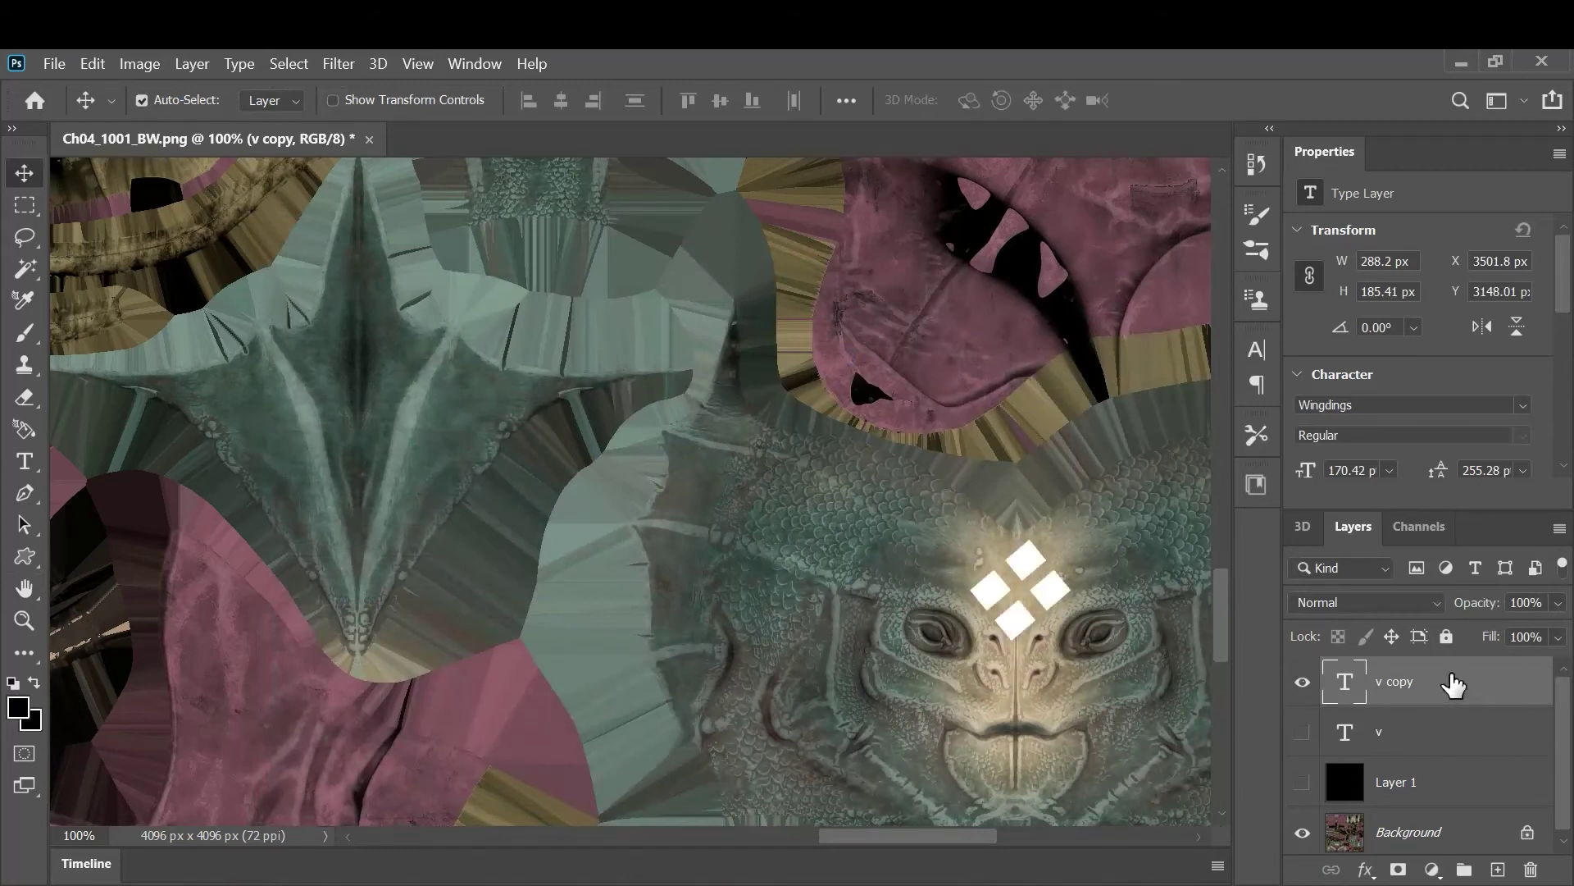
# Add an Inner Shadow effect to the copied four-diamond text layer through its layer style
pyautogui.doubleClick(1451, 692)
pyautogui.moveTo(771, 246); pyautogui.dragTo(569, 212)
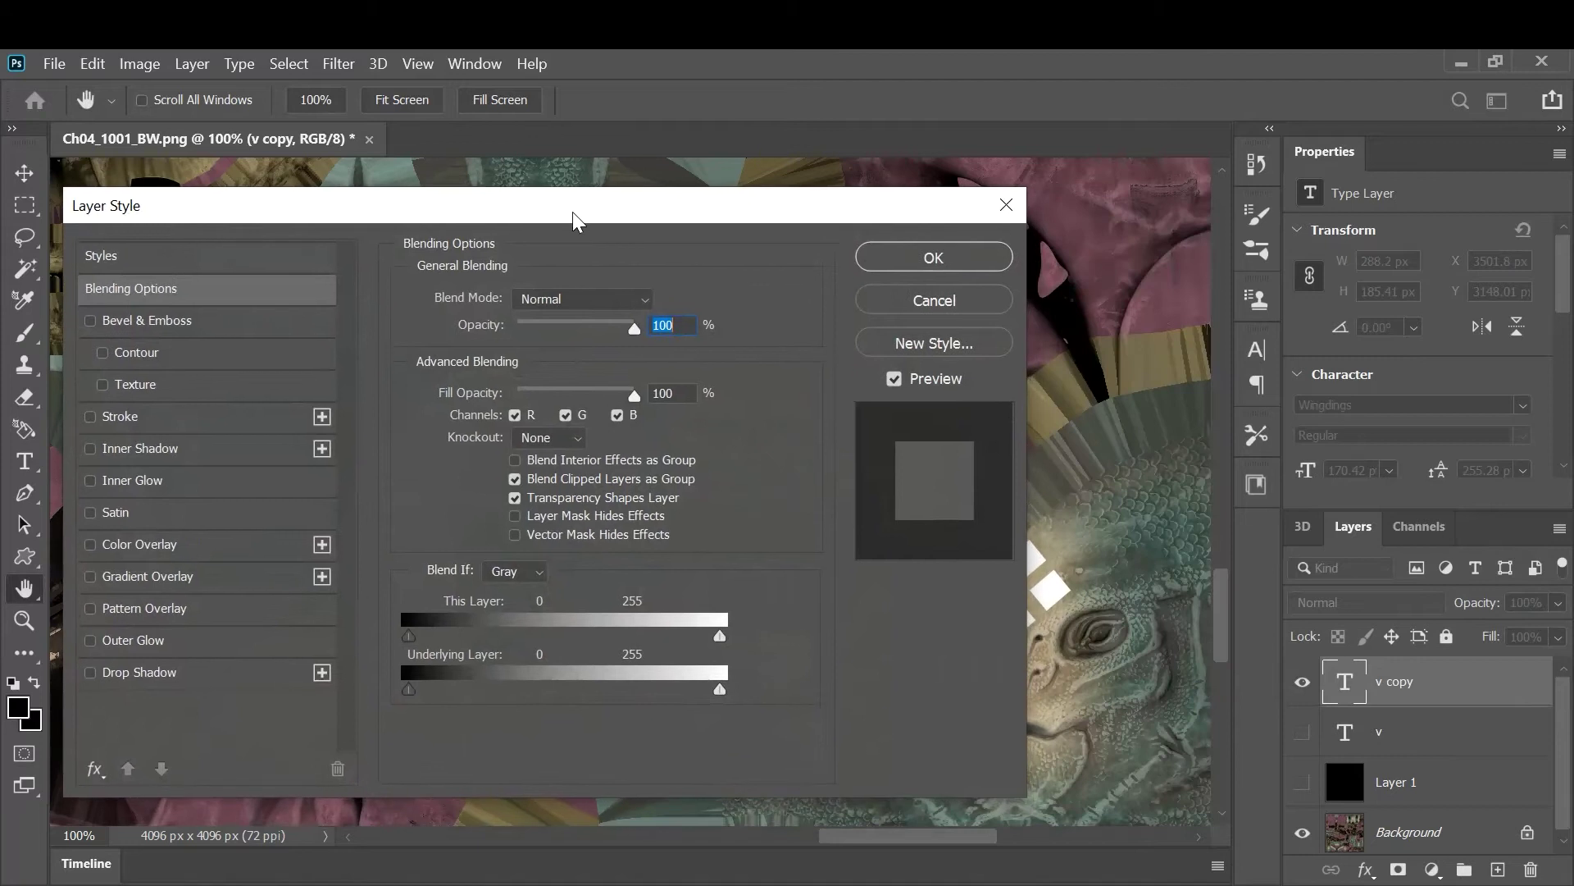
pyautogui.moveTo(791, 218); pyautogui.dragTo(687, 141)
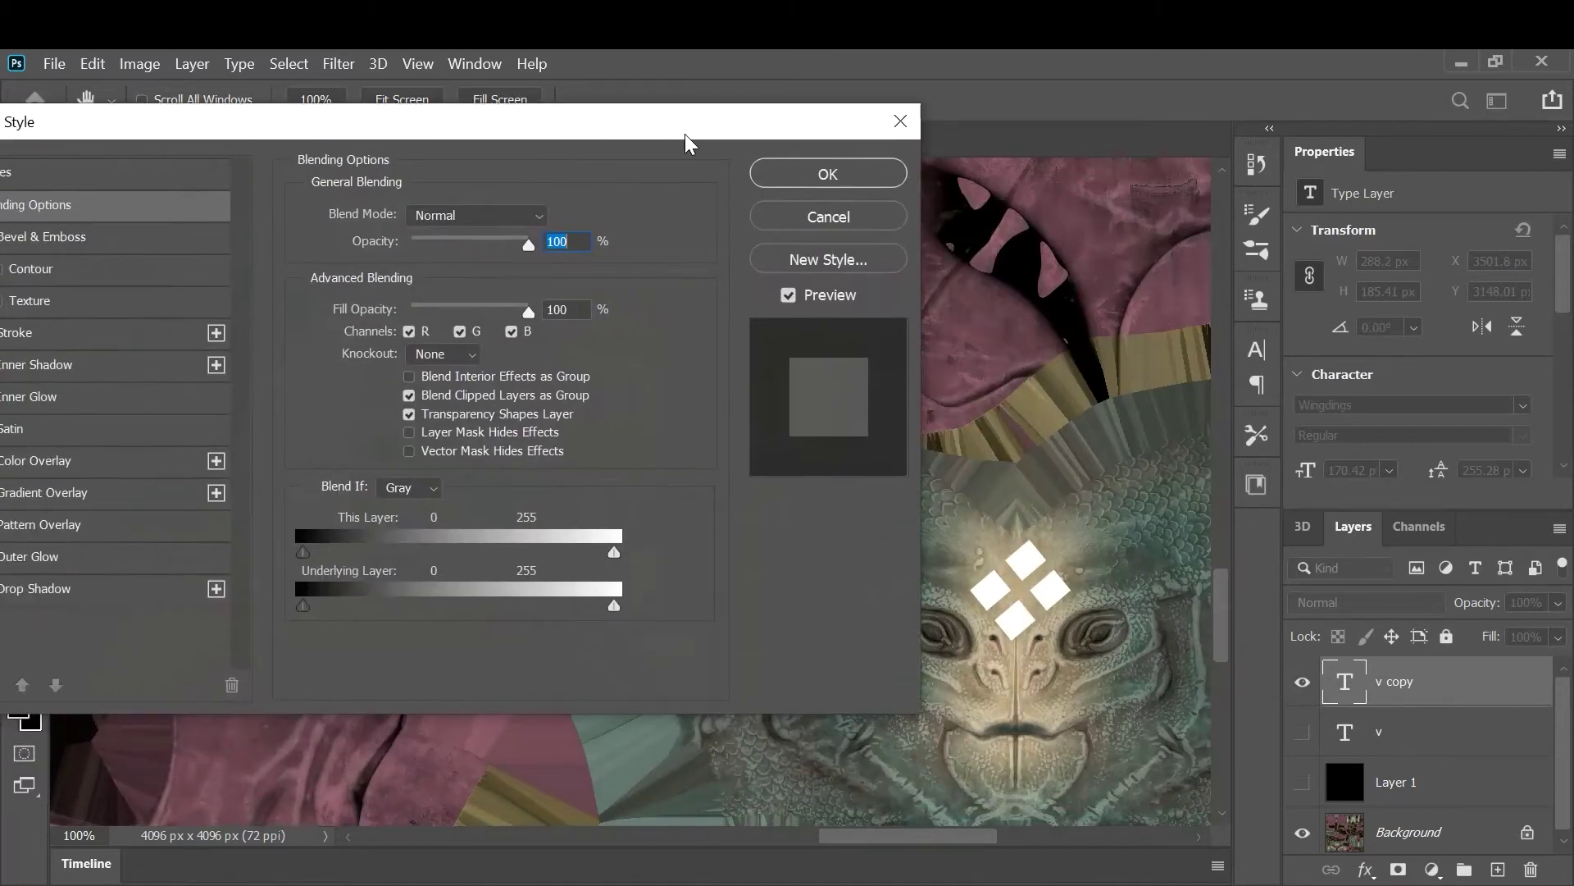
pyautogui.moveTo(1090, 573); pyautogui.dragTo(1185, 569)
pyautogui.moveTo(645, 133); pyautogui.dragTo(724, 136)
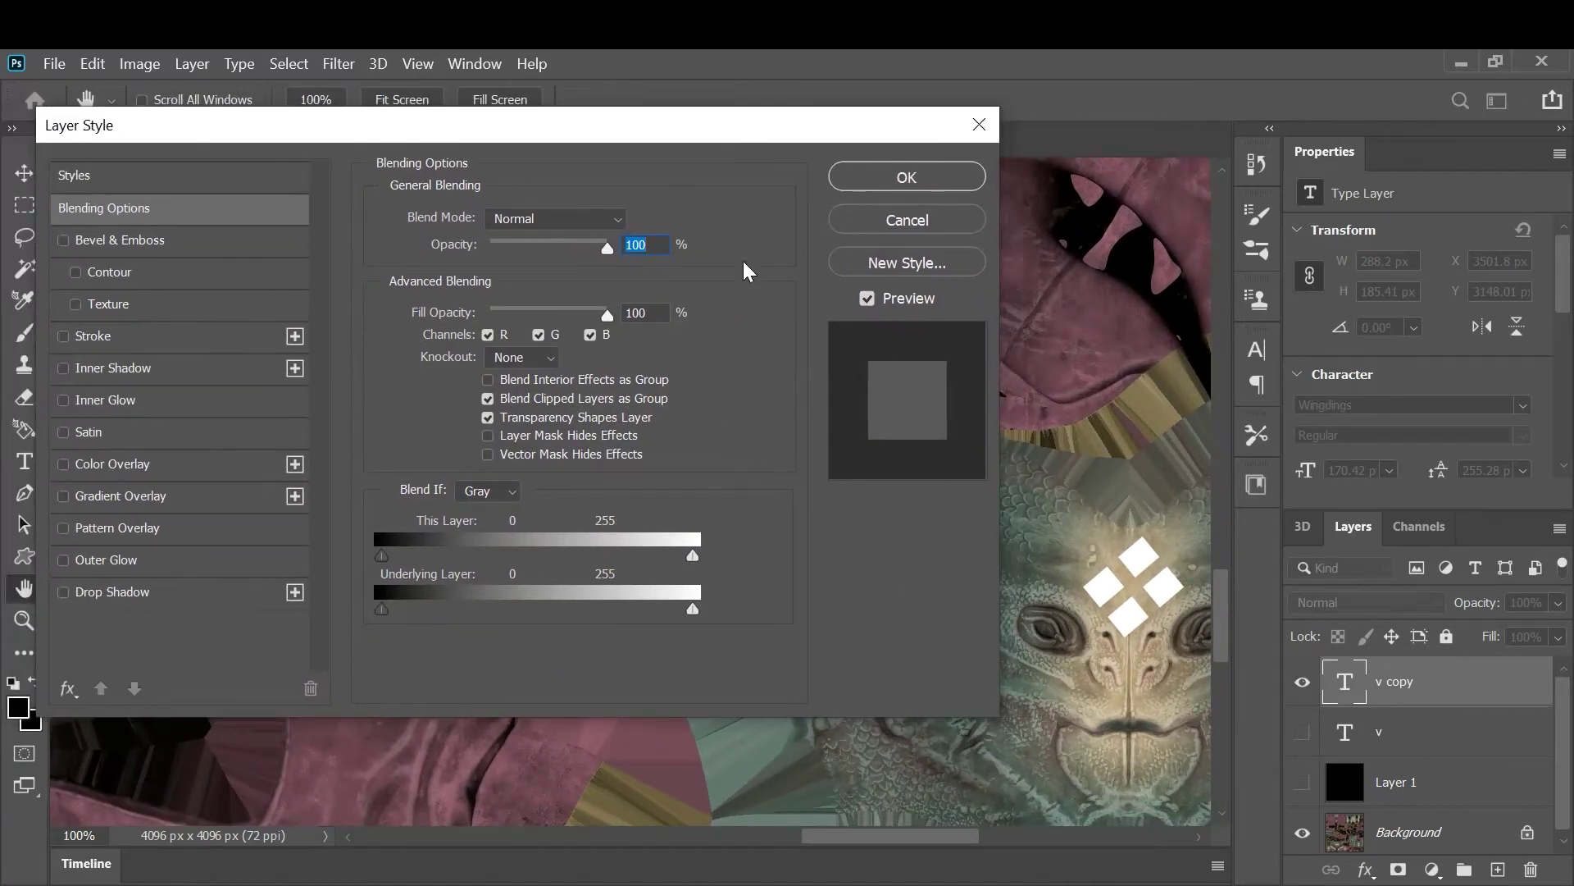
pyautogui.click(135, 369)
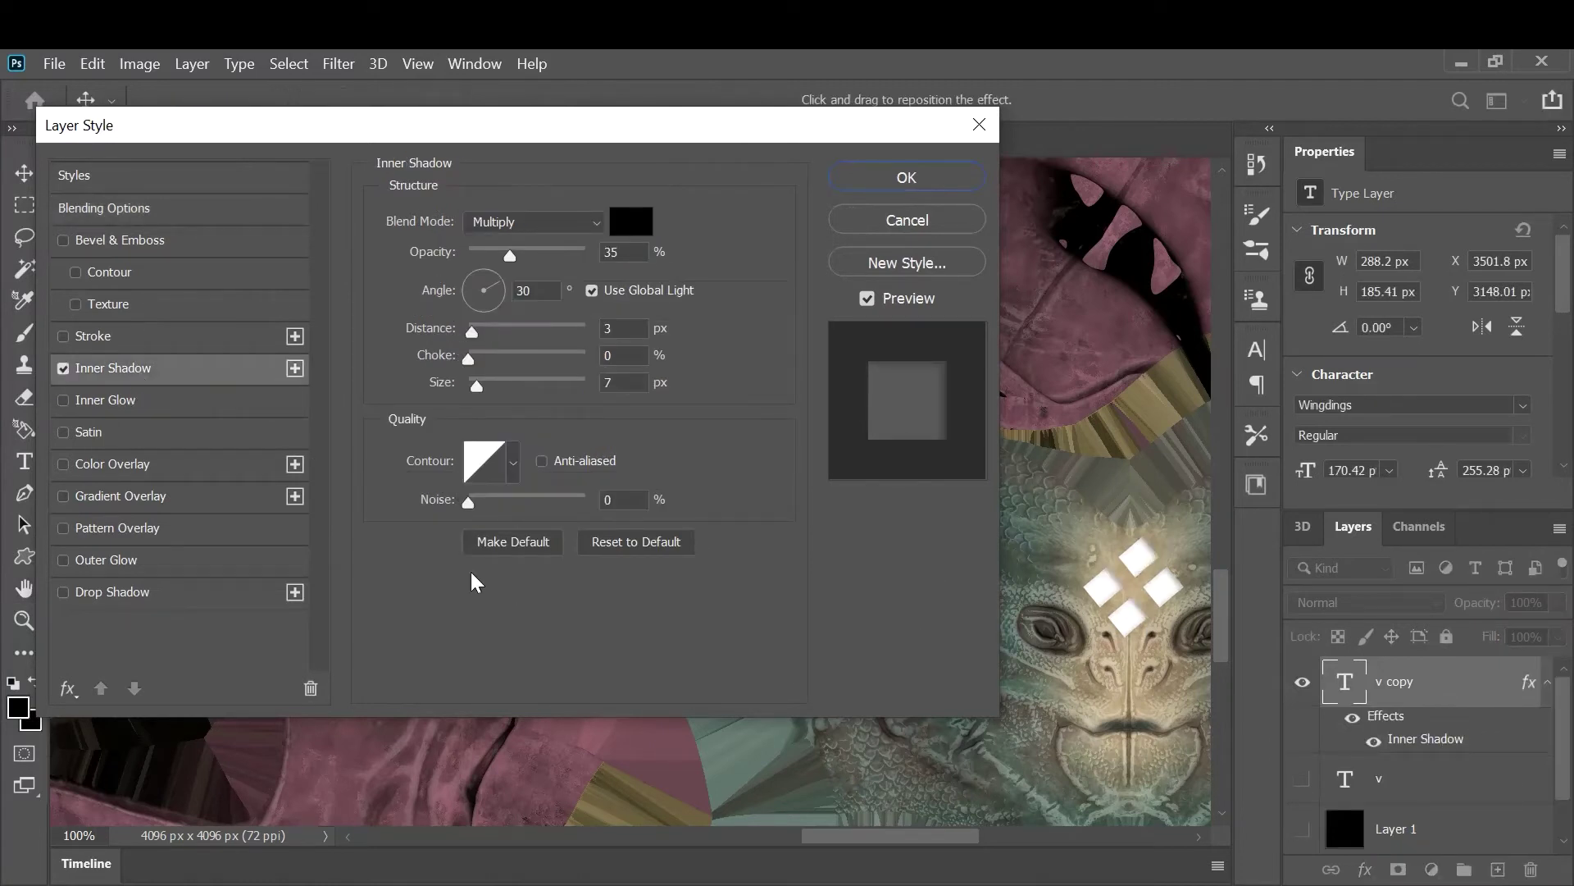
# Add a 1 px outside stroke to the symbol, colored a darker shade of the tan sampled from the character's forehead
pyautogui.click(63, 336)
pyautogui.click(78, 338)
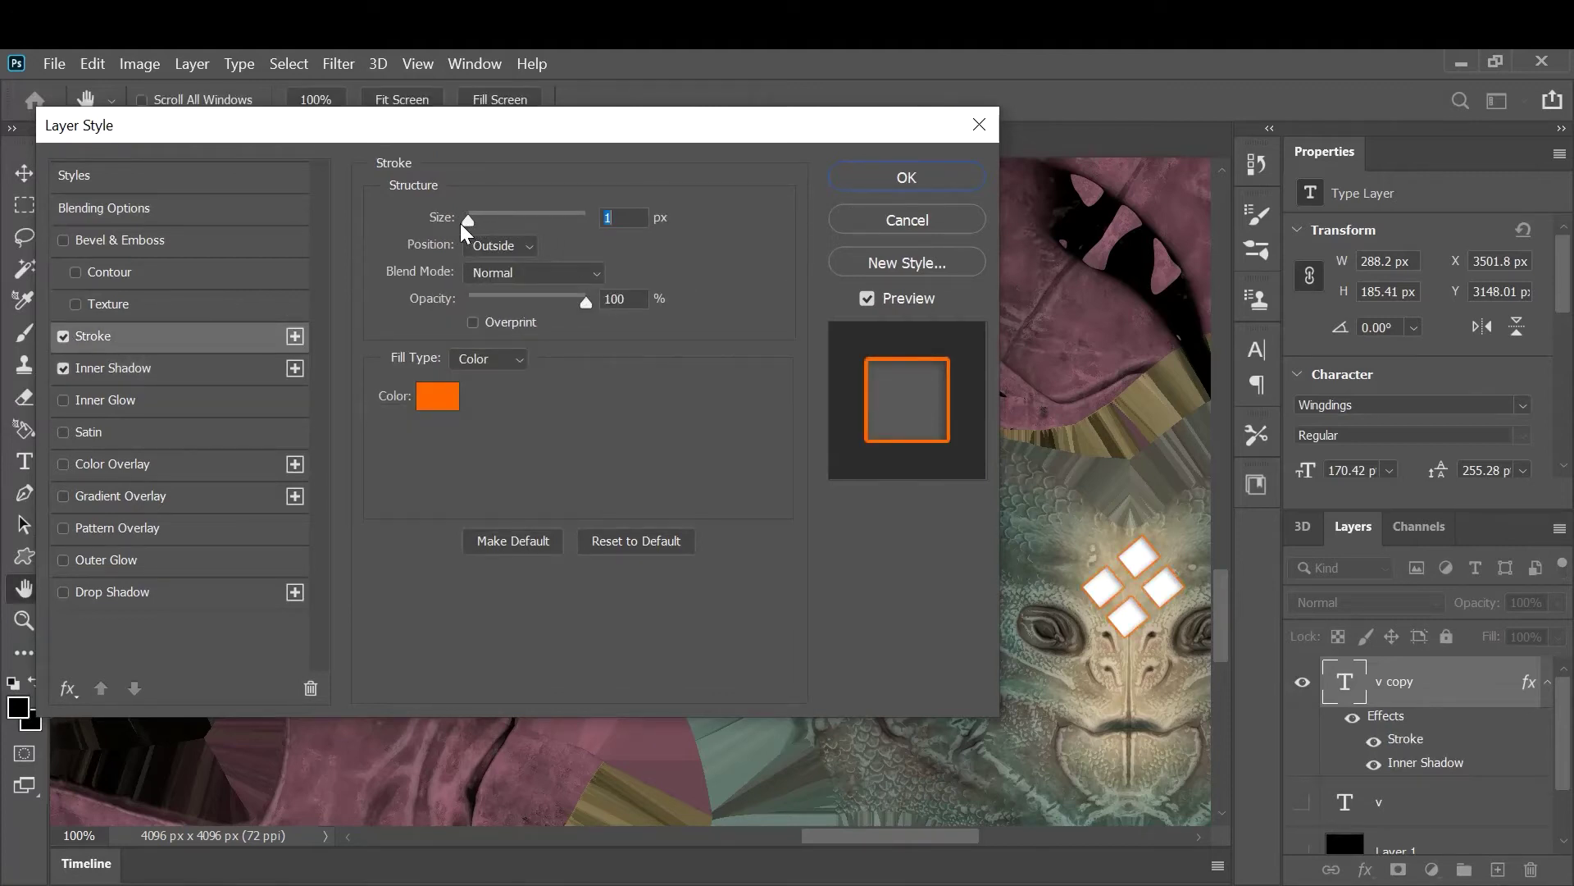
pyautogui.click(438, 400)
pyautogui.moveTo(1009, 330); pyautogui.dragTo(698, 340)
pyautogui.click(1098, 560)
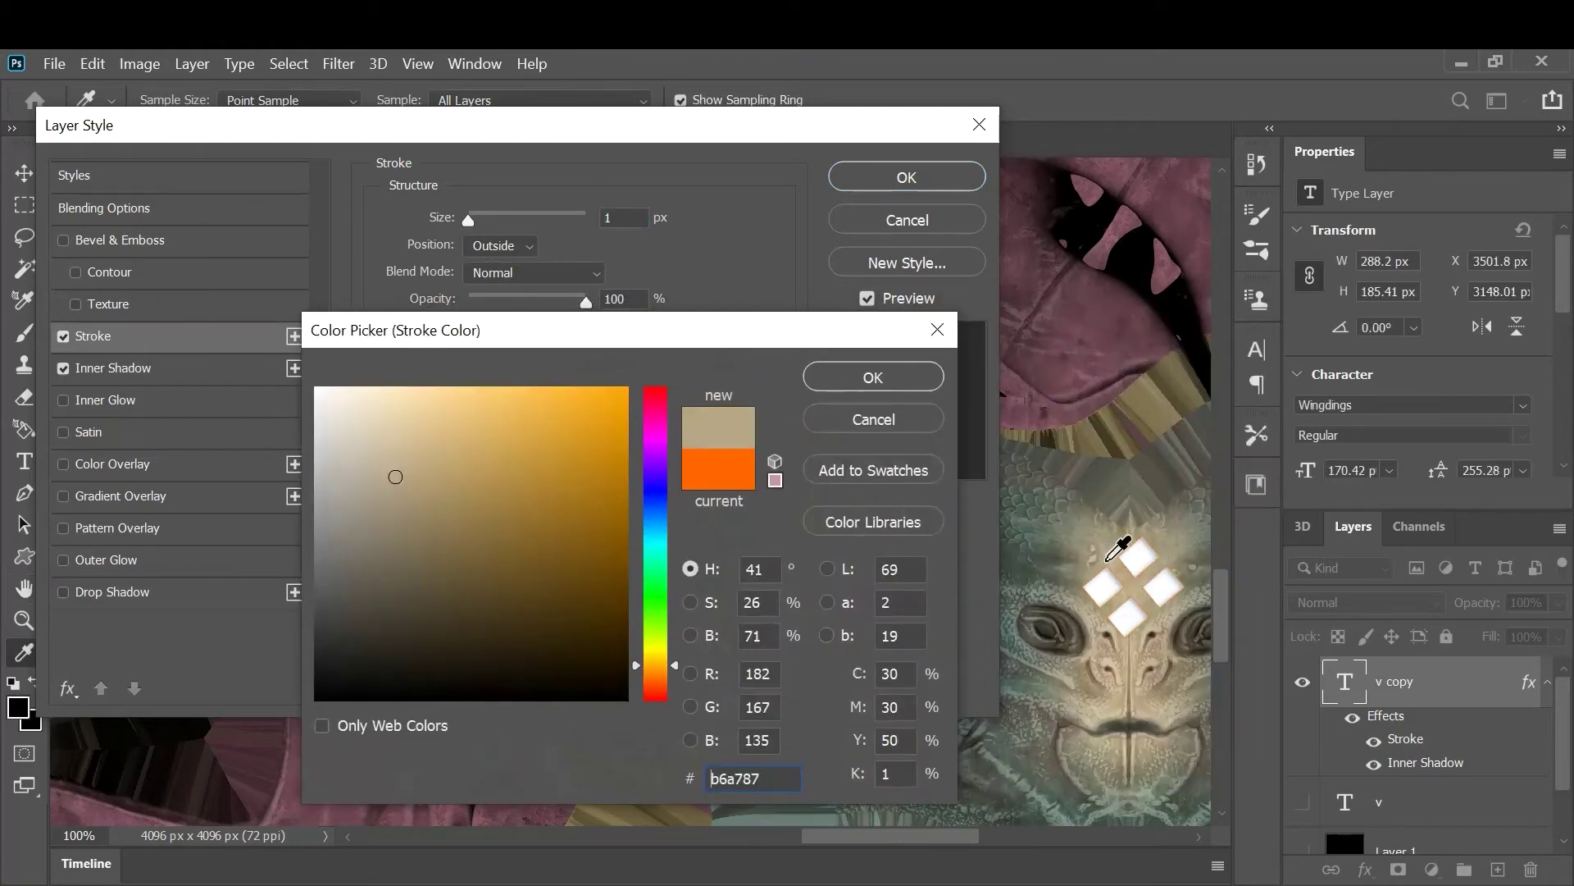
pyautogui.moveTo(401, 490); pyautogui.dragTo(419, 520)
pyautogui.click(888, 384)
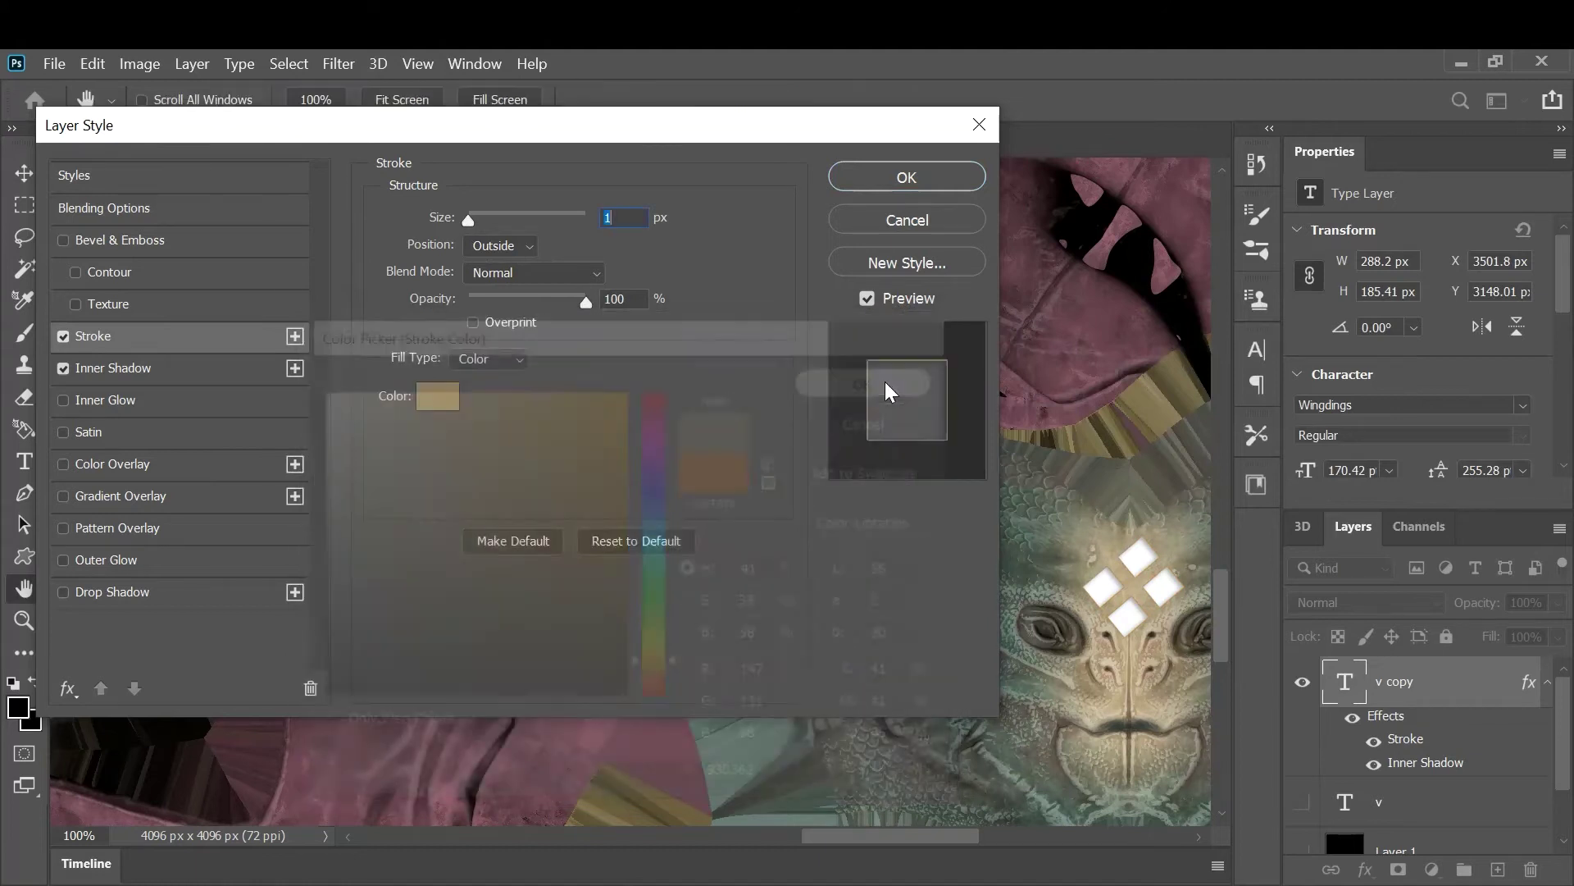
# Set the copied symbol layer's fill opacity to 18% and apply the layer style
pyautogui.click(160, 212)
pyautogui.moveTo(510, 309)
pyautogui.mouseDown()
pyautogui.moveTo(484, 308)
pyautogui.moveTo(510, 308)
pyautogui.mouseUp()
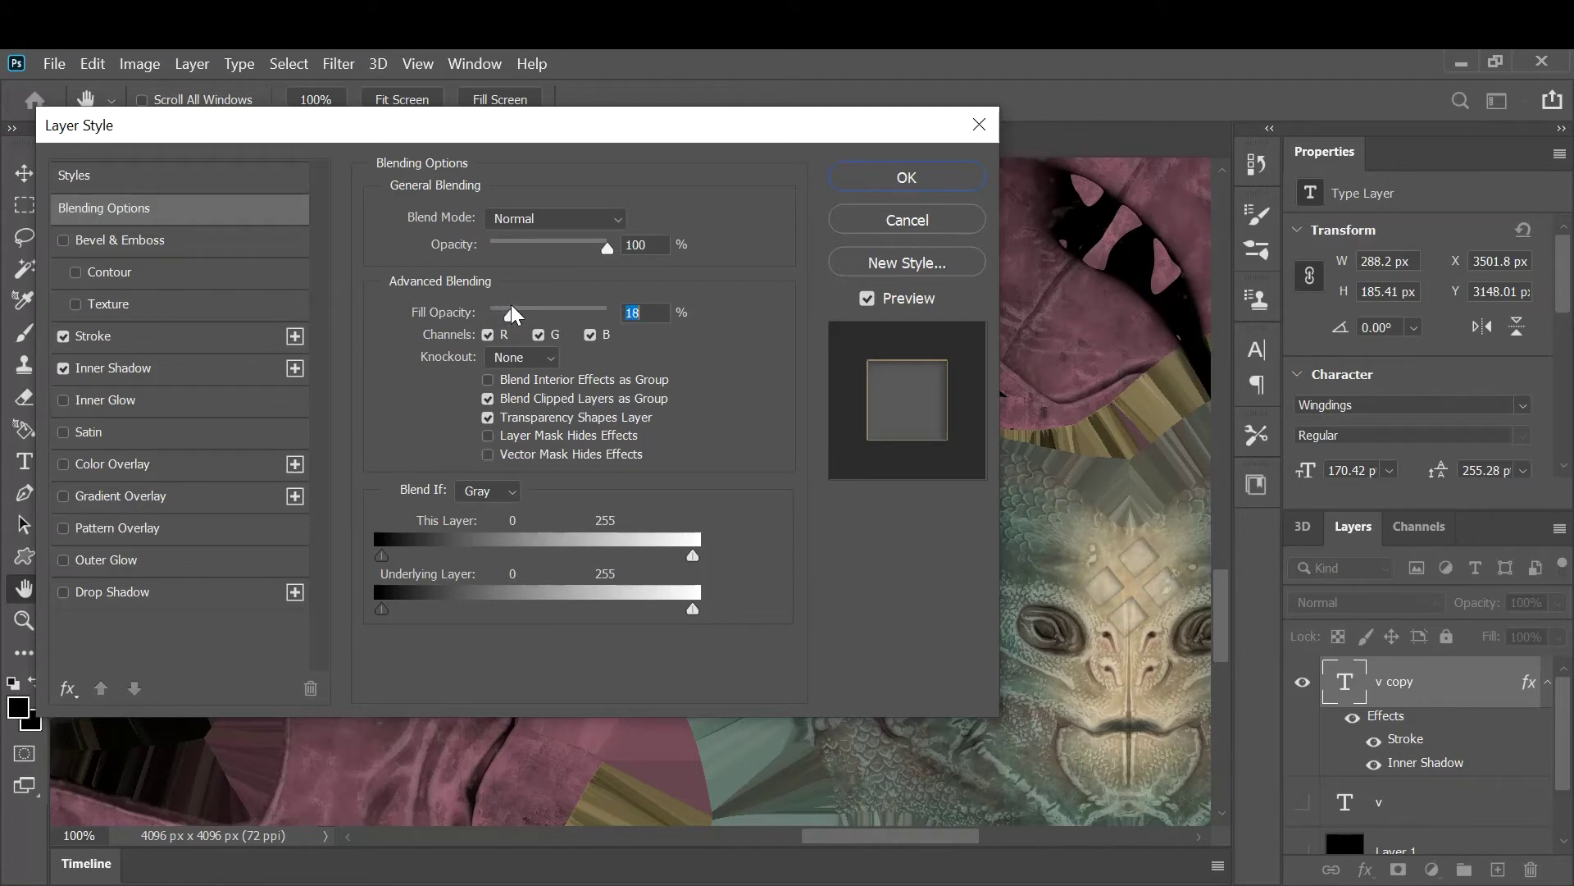
pyautogui.click(942, 174)
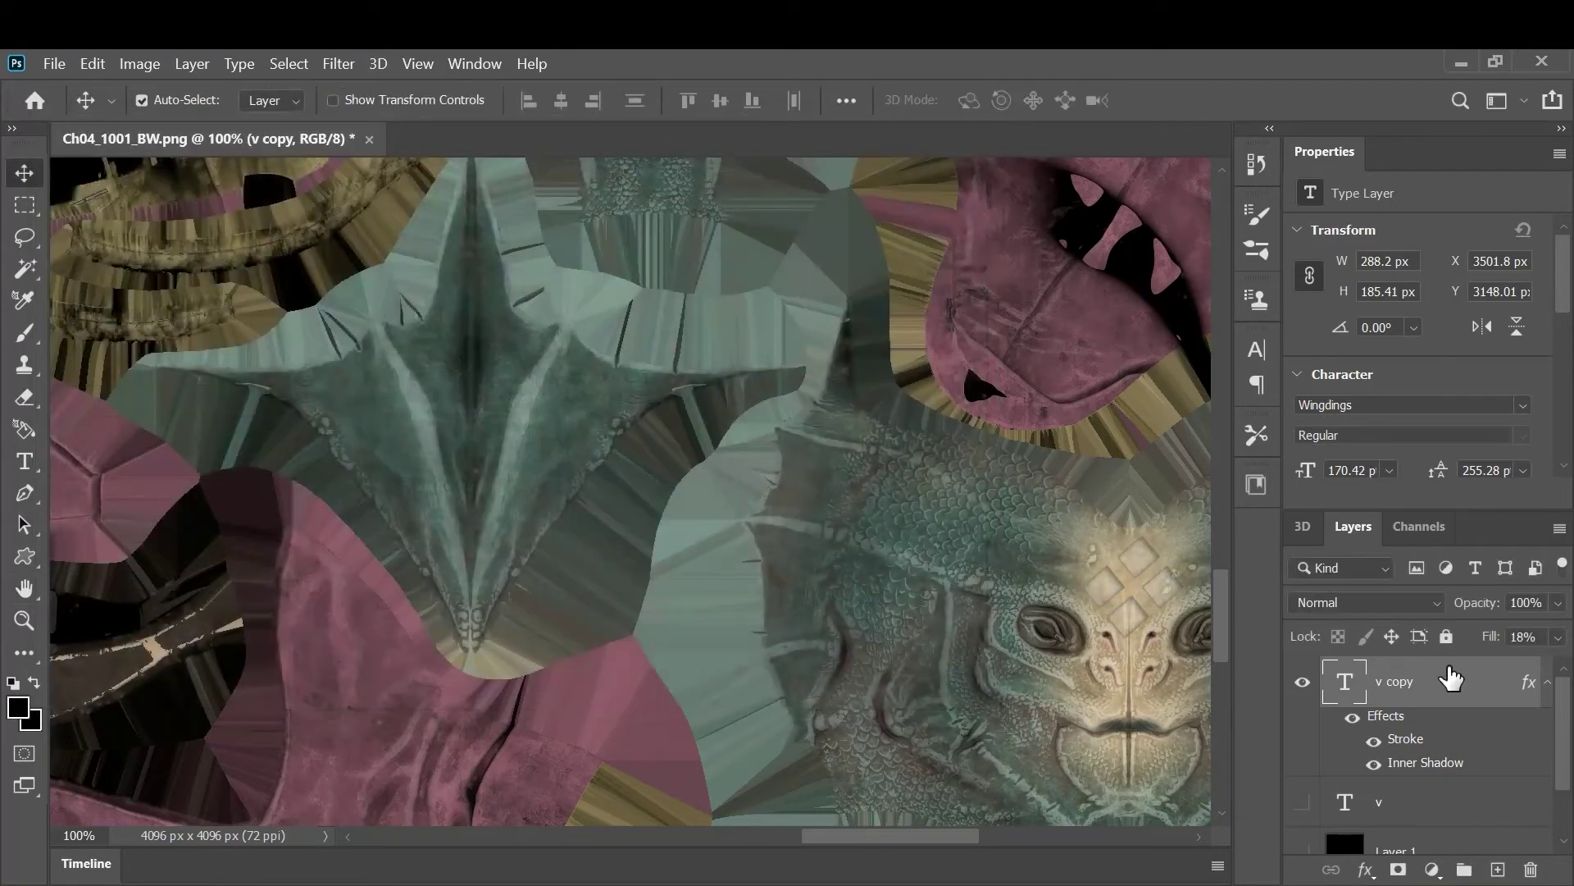
# Set the symbol's inner shadow to size 24 px, distance 5 px, choke 24% and opacity 40%, and apply it
pyautogui.doubleClick(1464, 764)
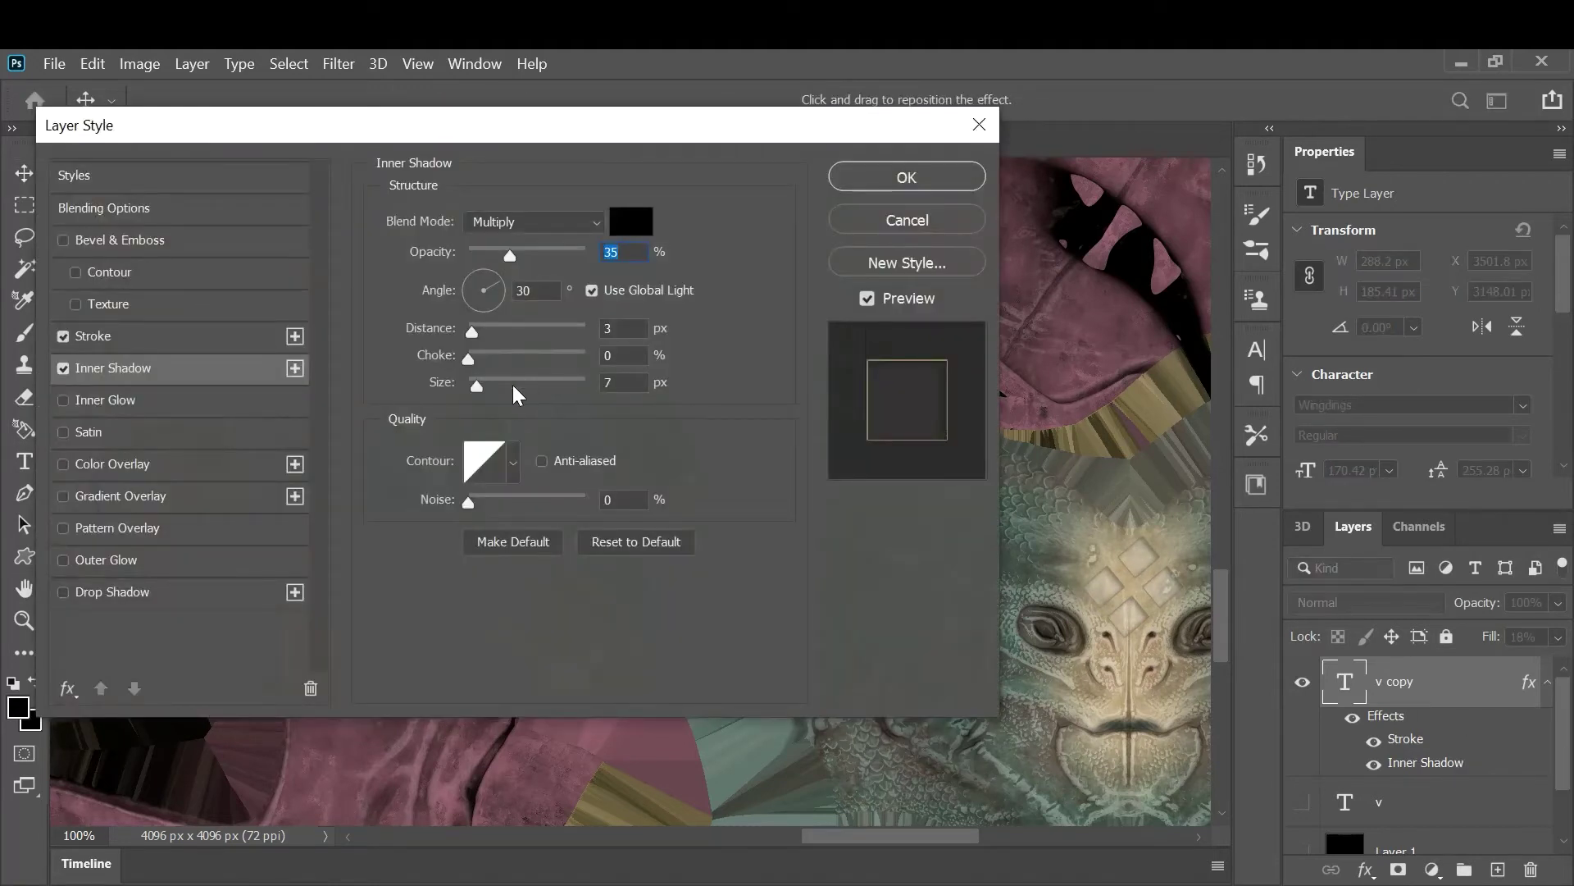
pyautogui.moveTo(474, 381)
pyautogui.mouseDown()
pyautogui.moveTo(505, 386)
pyautogui.moveTo(487, 386)
pyautogui.mouseUp()
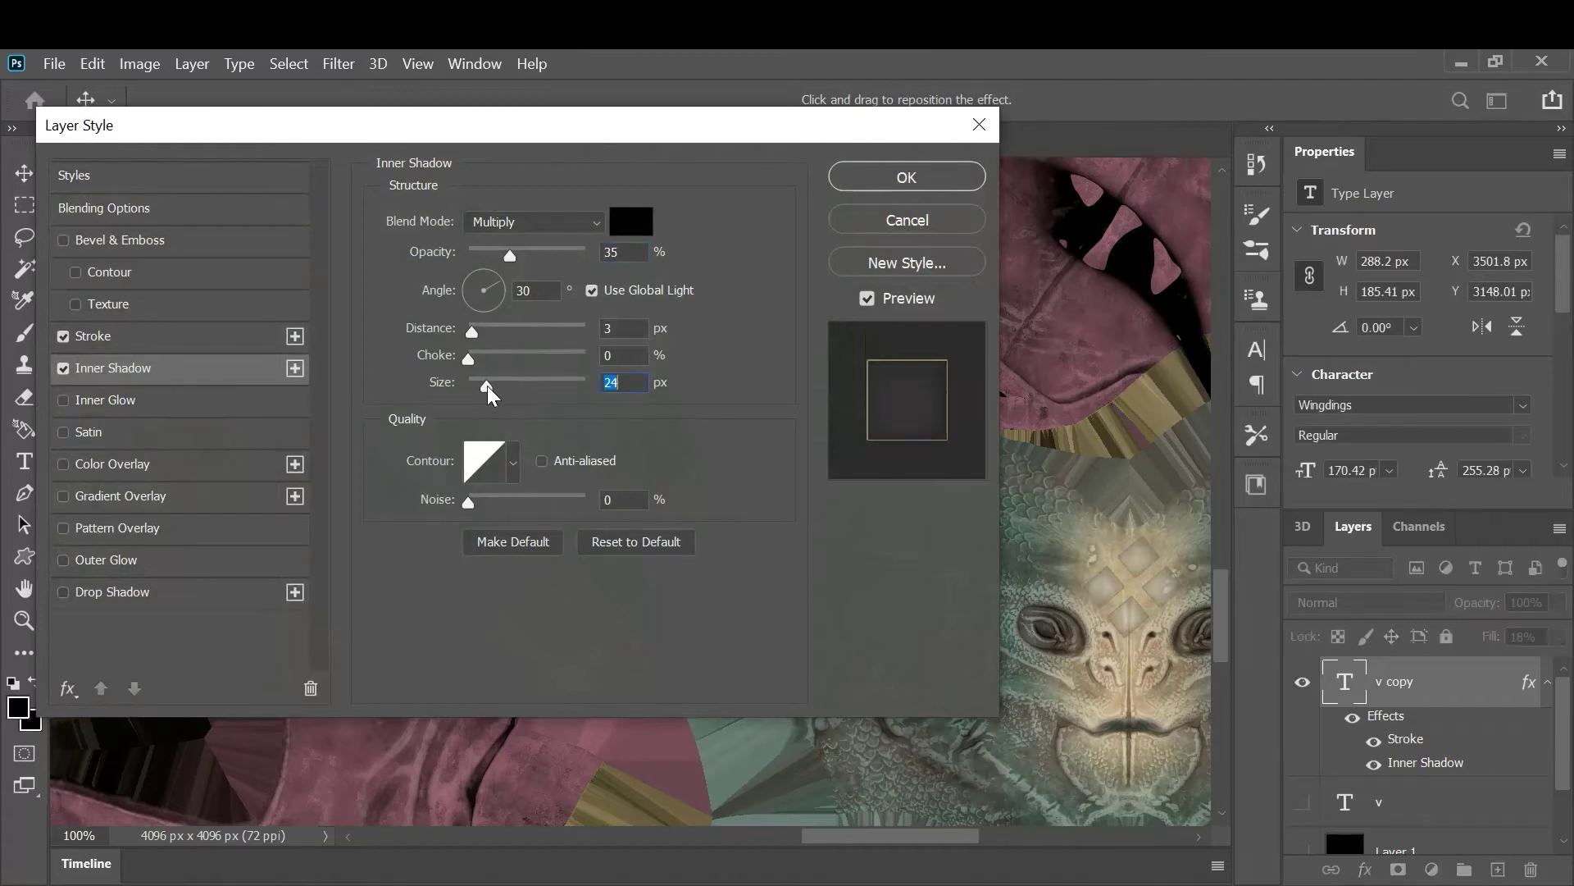
pyautogui.moveTo(472, 331); pyautogui.dragTo(502, 373)
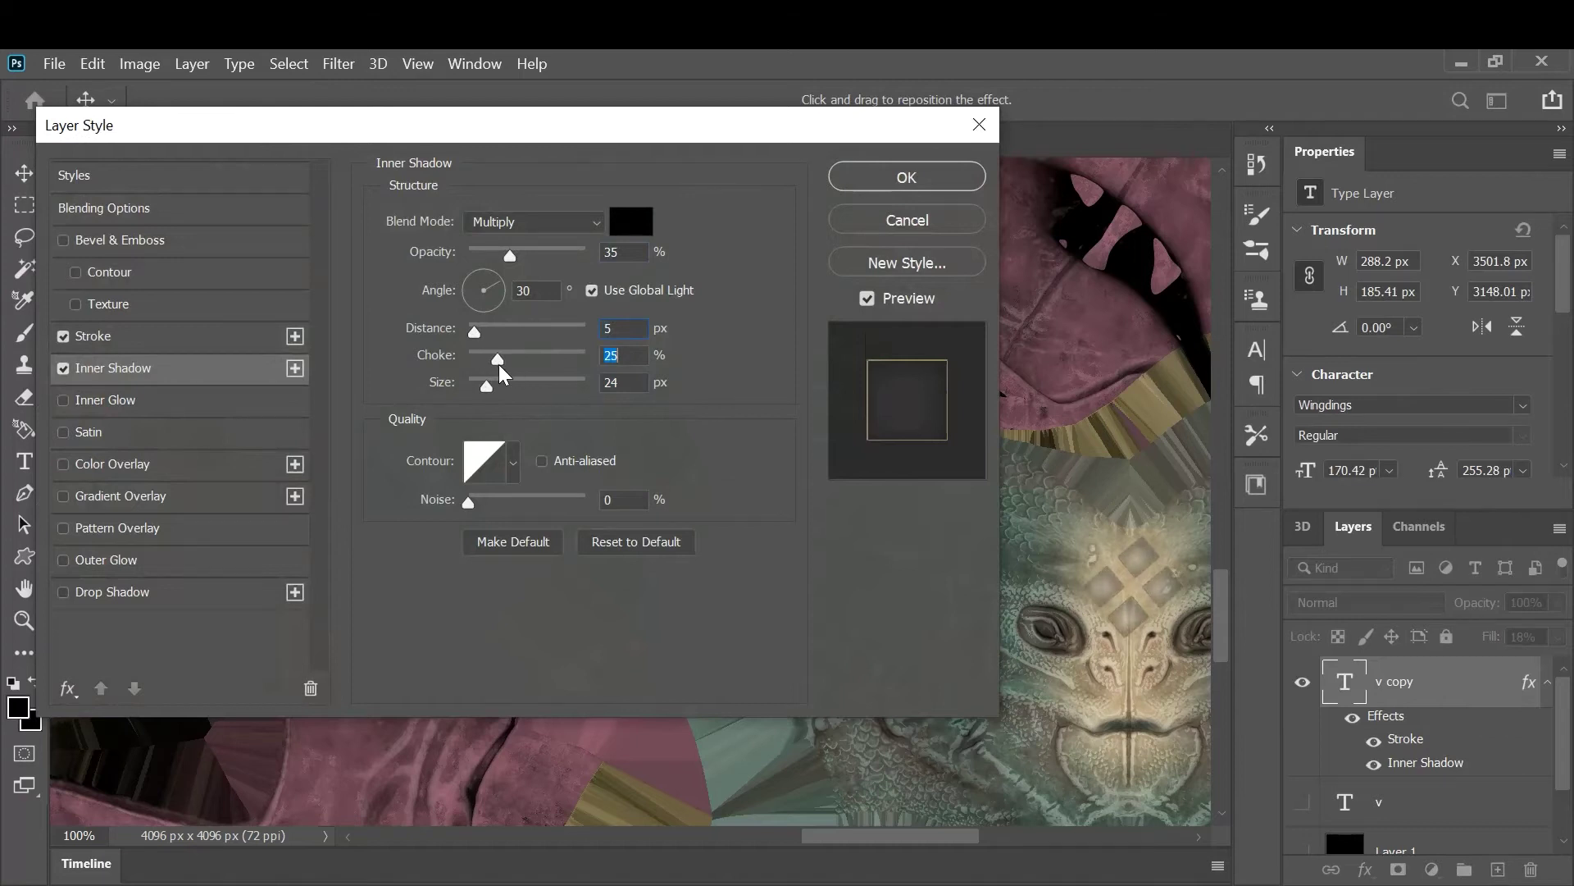
pyautogui.moveTo(510, 256)
pyautogui.mouseDown()
pyautogui.moveTo(562, 264)
pyautogui.moveTo(508, 272)
pyautogui.moveTo(518, 280)
pyautogui.mouseUp()
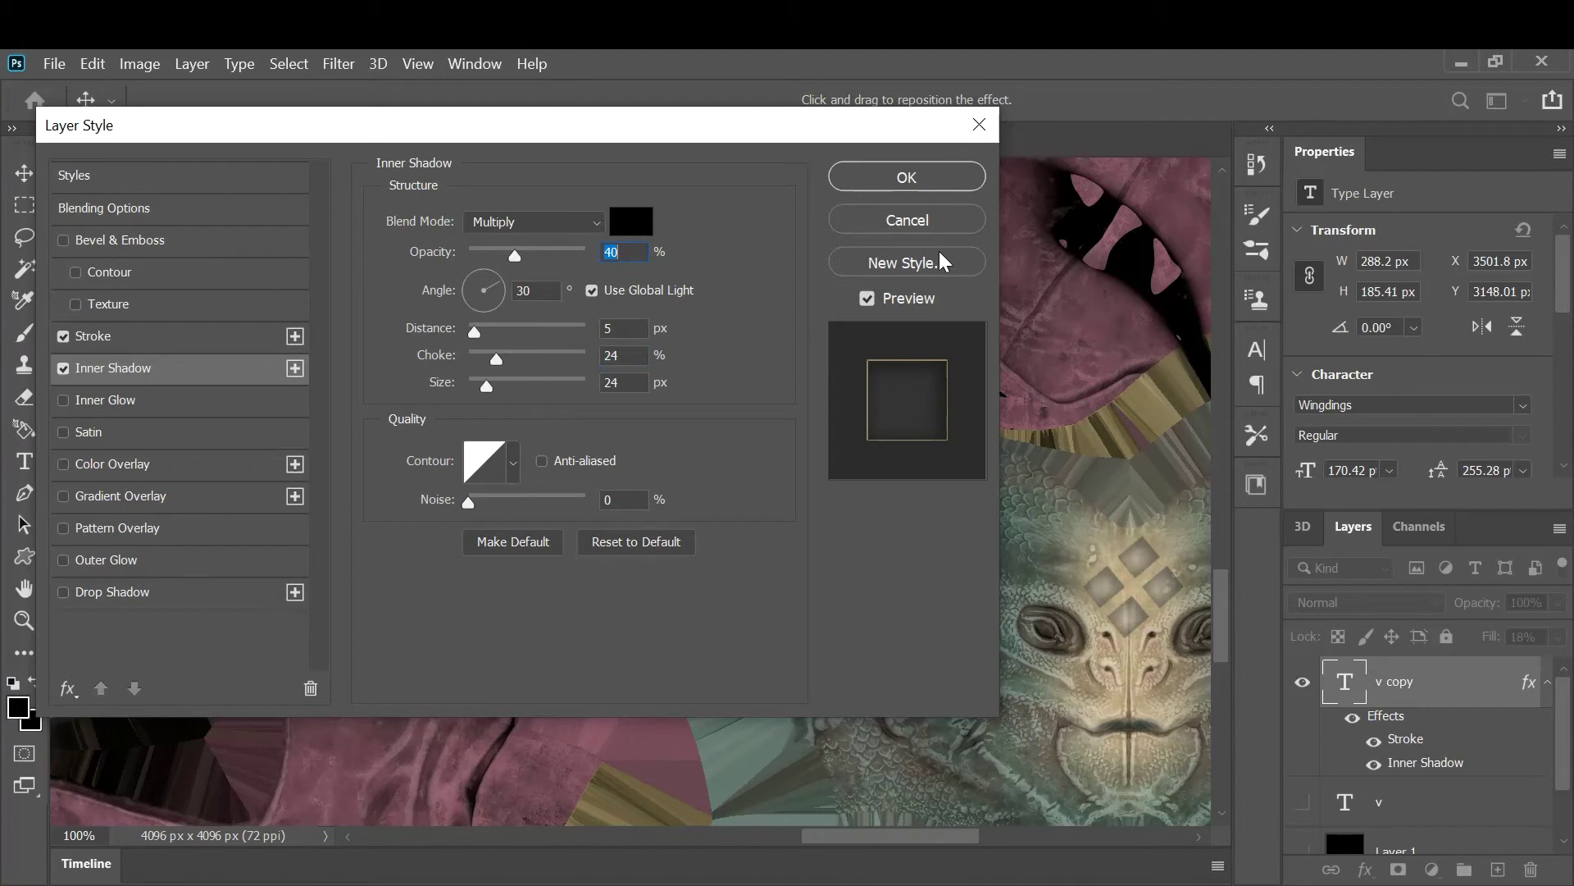
pyautogui.click(923, 190)
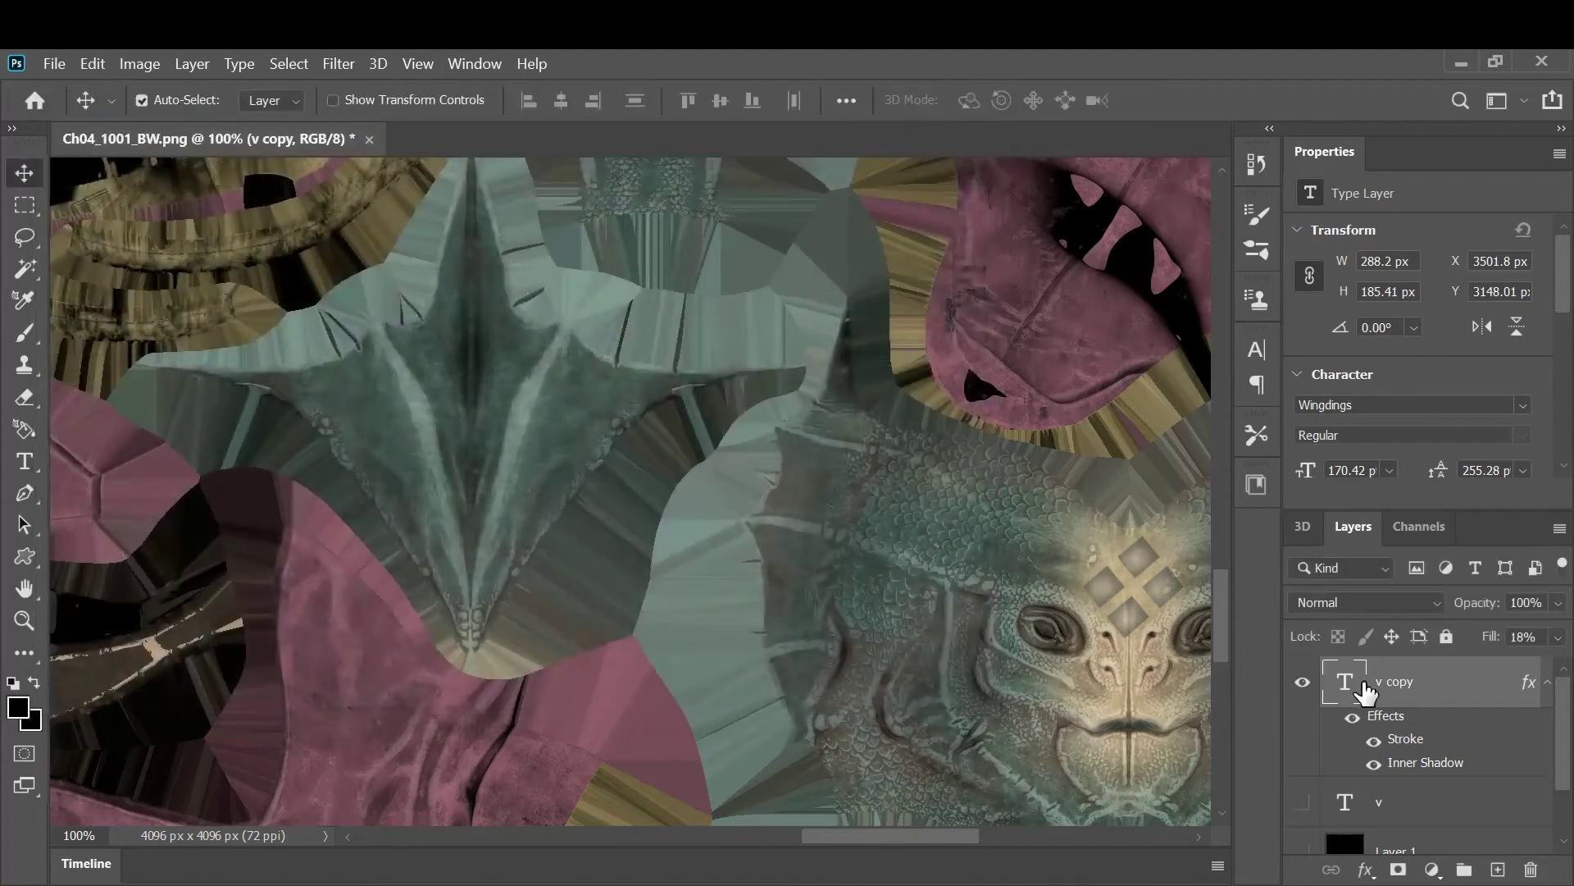
# Start saving the texture with the styled symbol as a new file and choose the JPEG format
pyautogui.hotkey('ctrl', 'shift', 's')
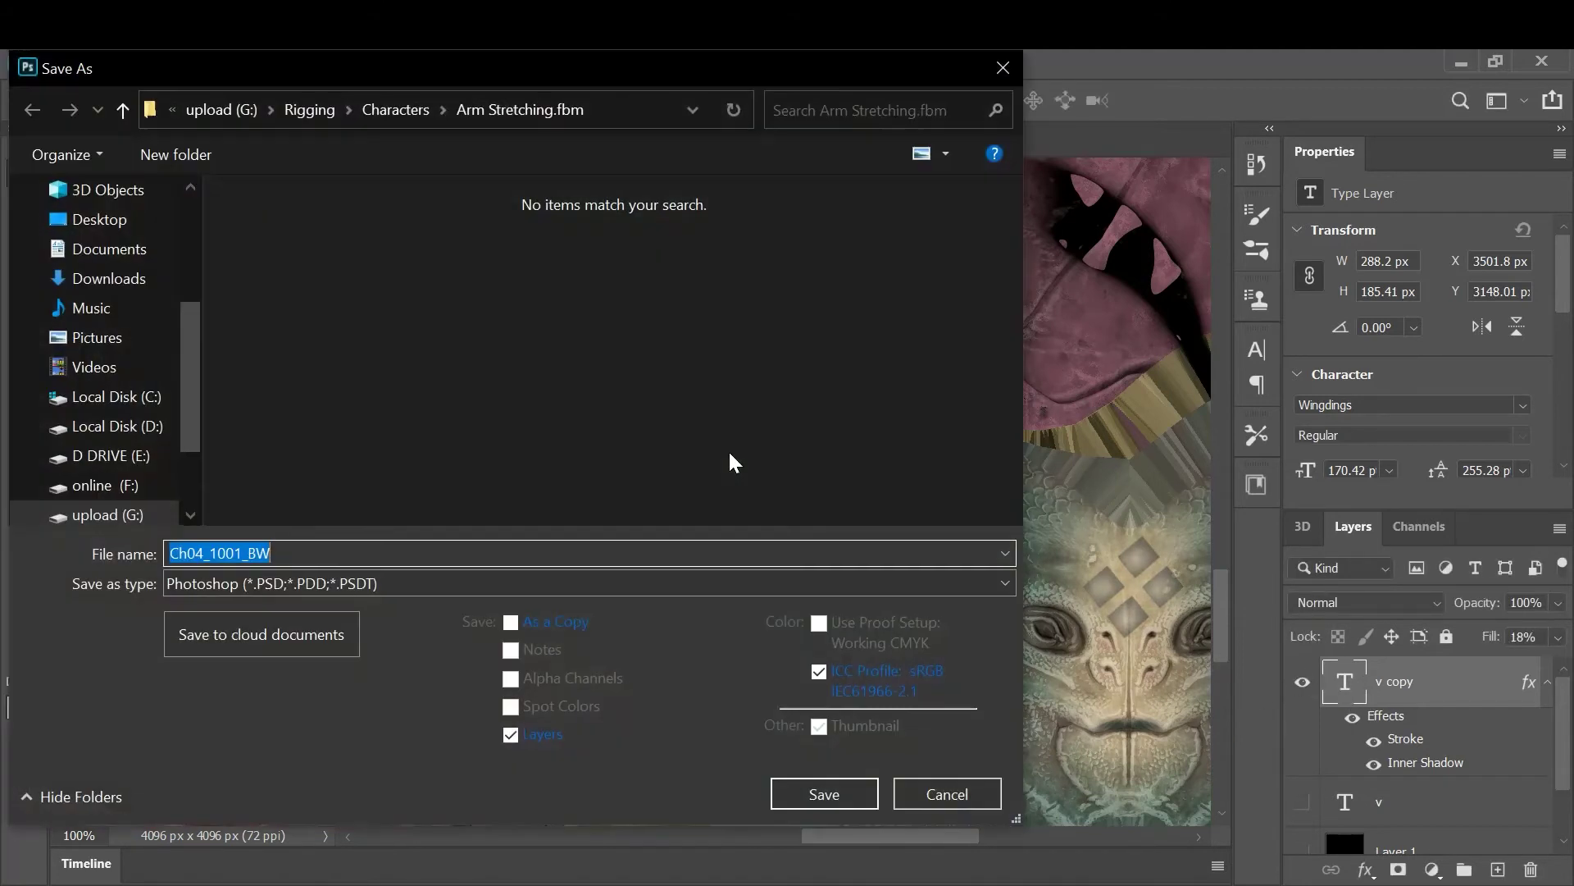
pyautogui.click(413, 583)
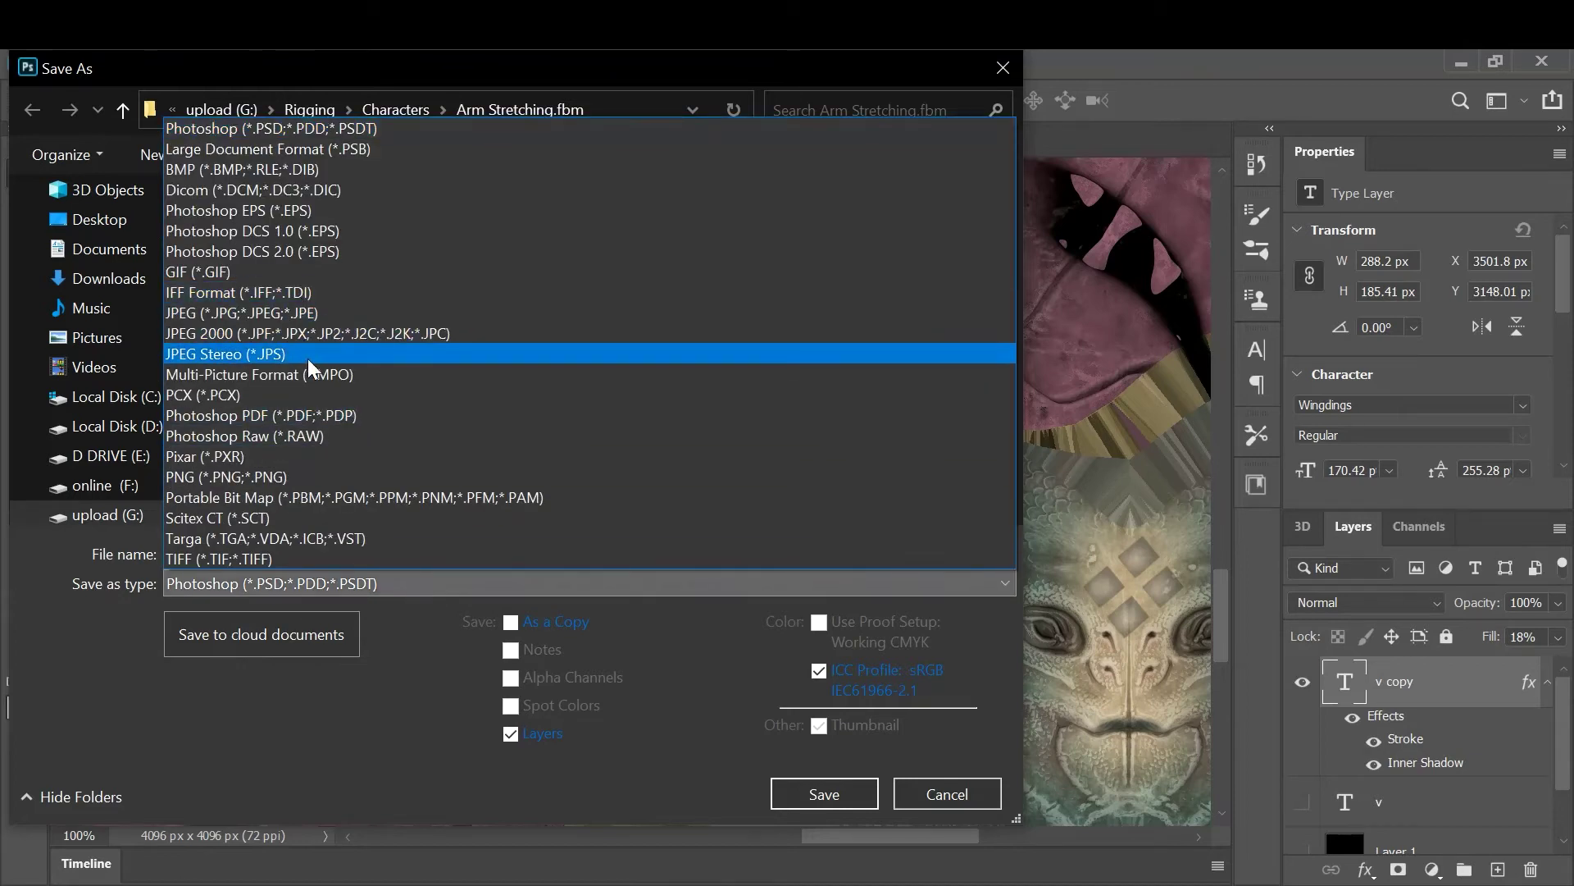
pyautogui.click(340, 314)
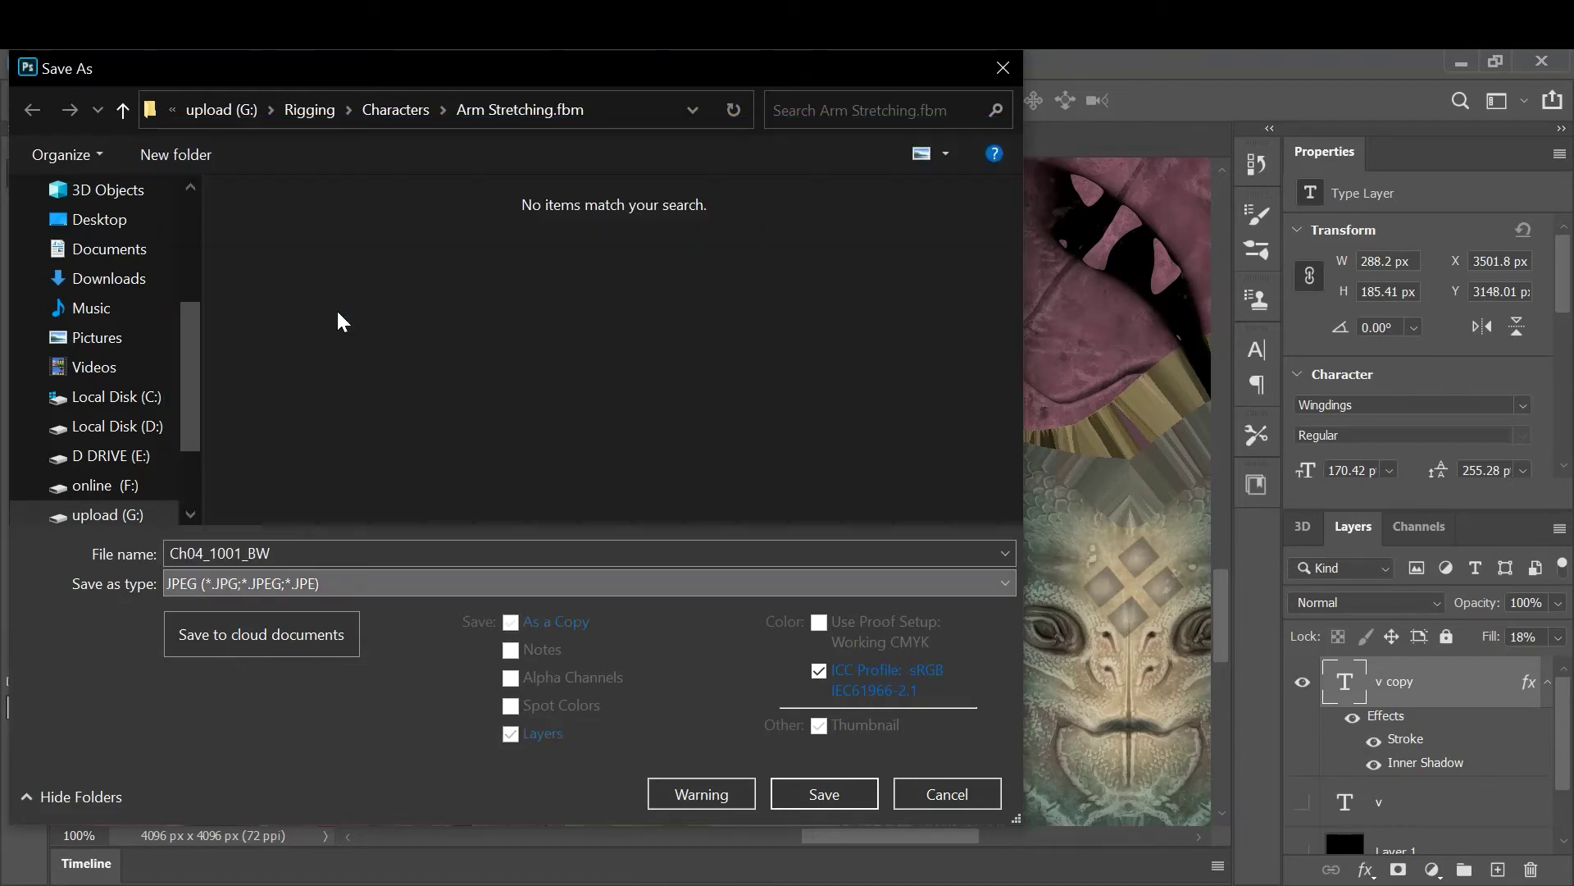
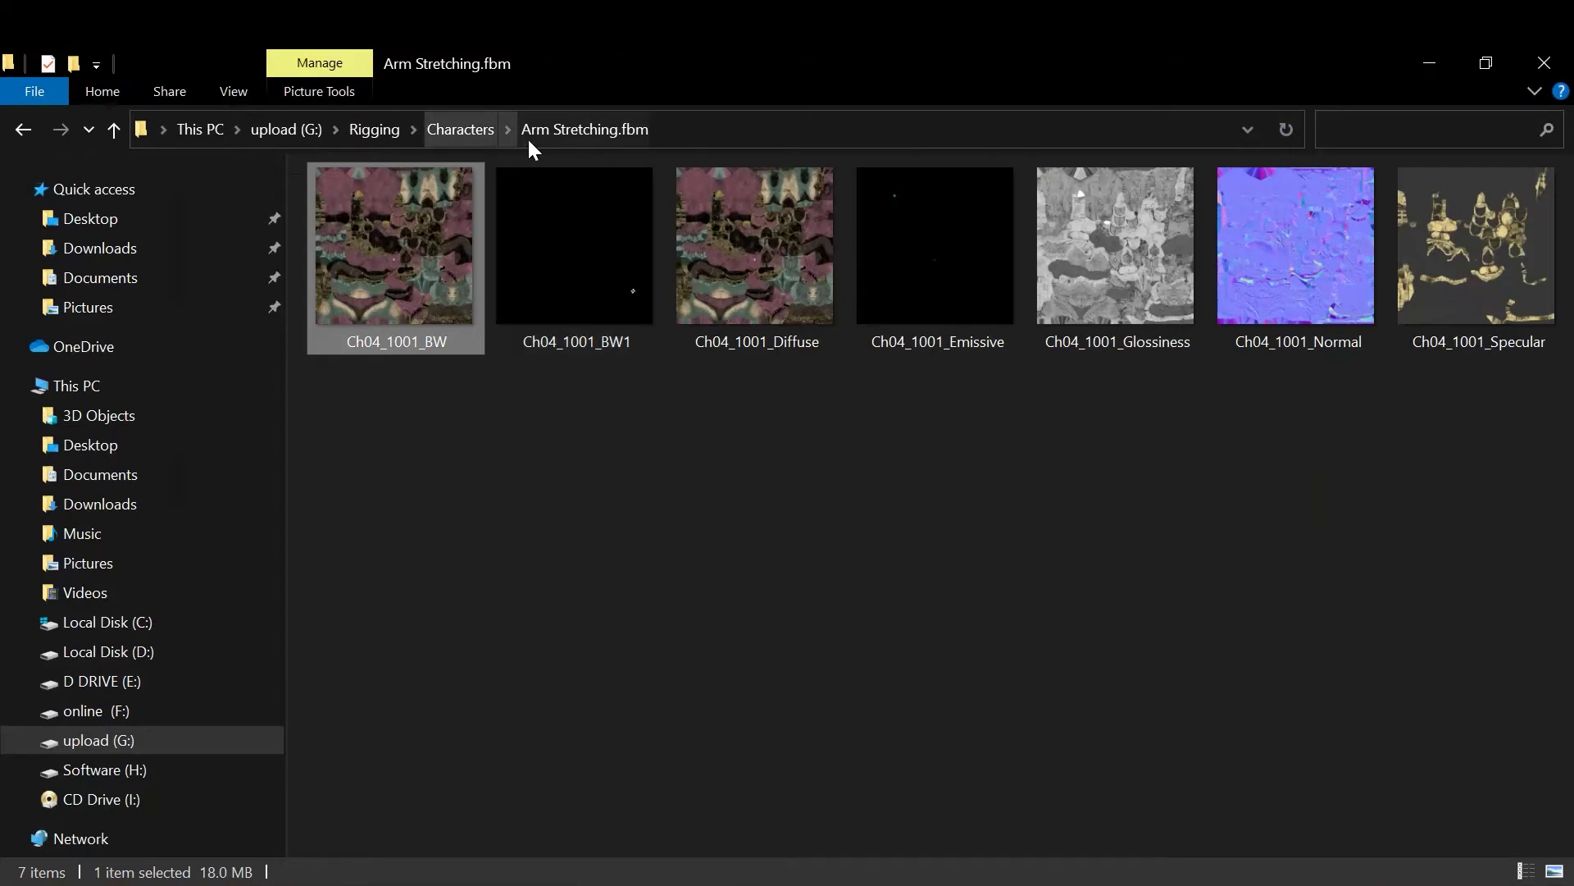
# Switch to File Explorer and go back from the Arm Stretching.fbm texture folder to Quick access
pyautogui.click(573, 475)
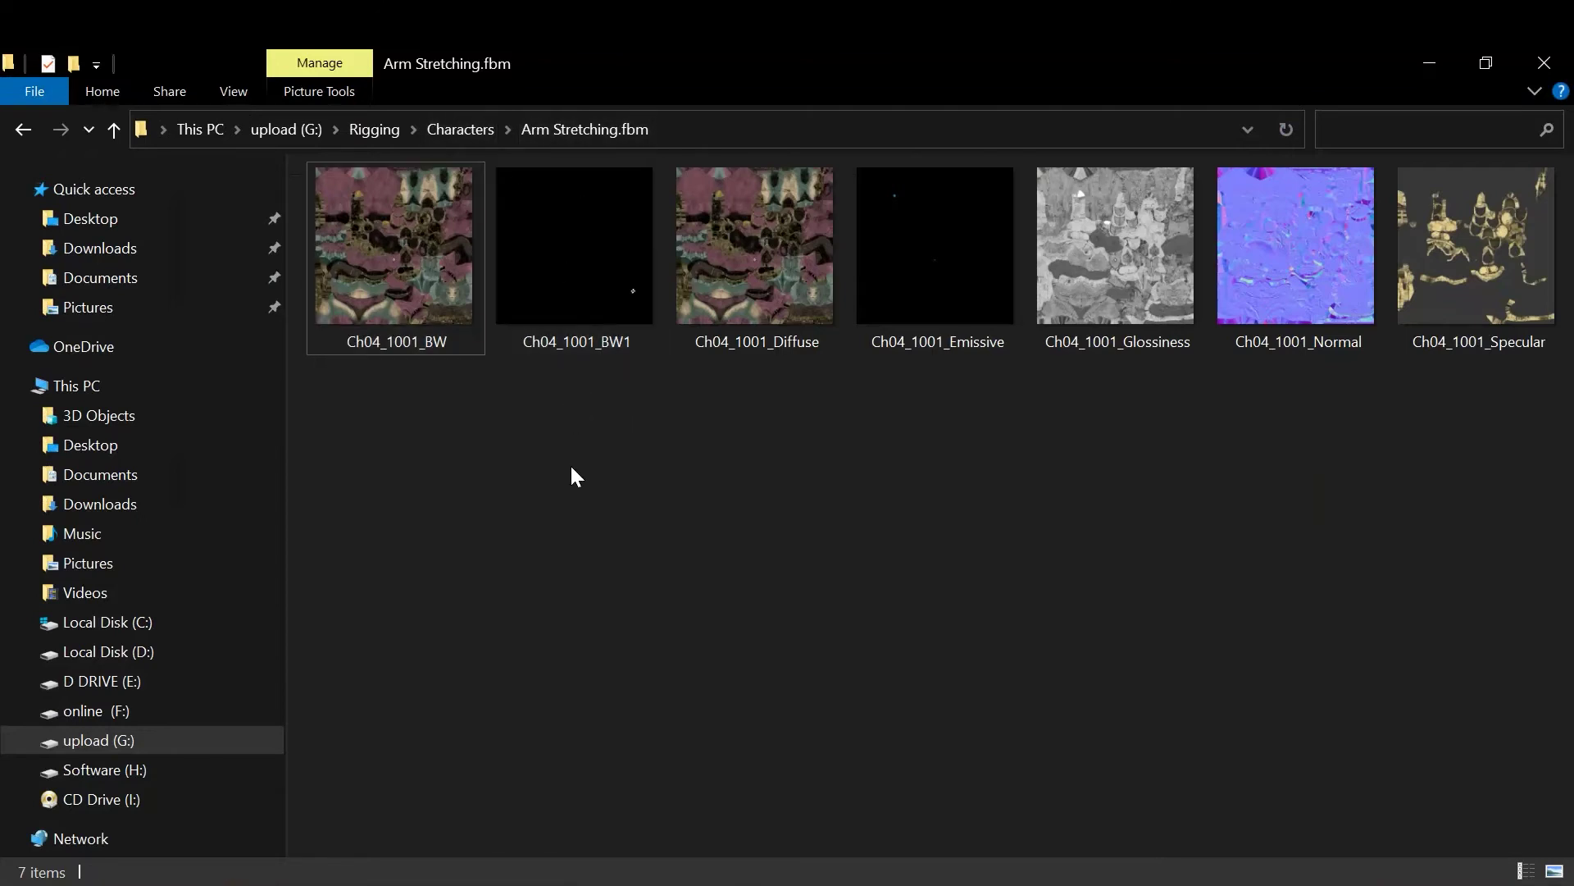
pyautogui.hotkey('alt', 'Left')
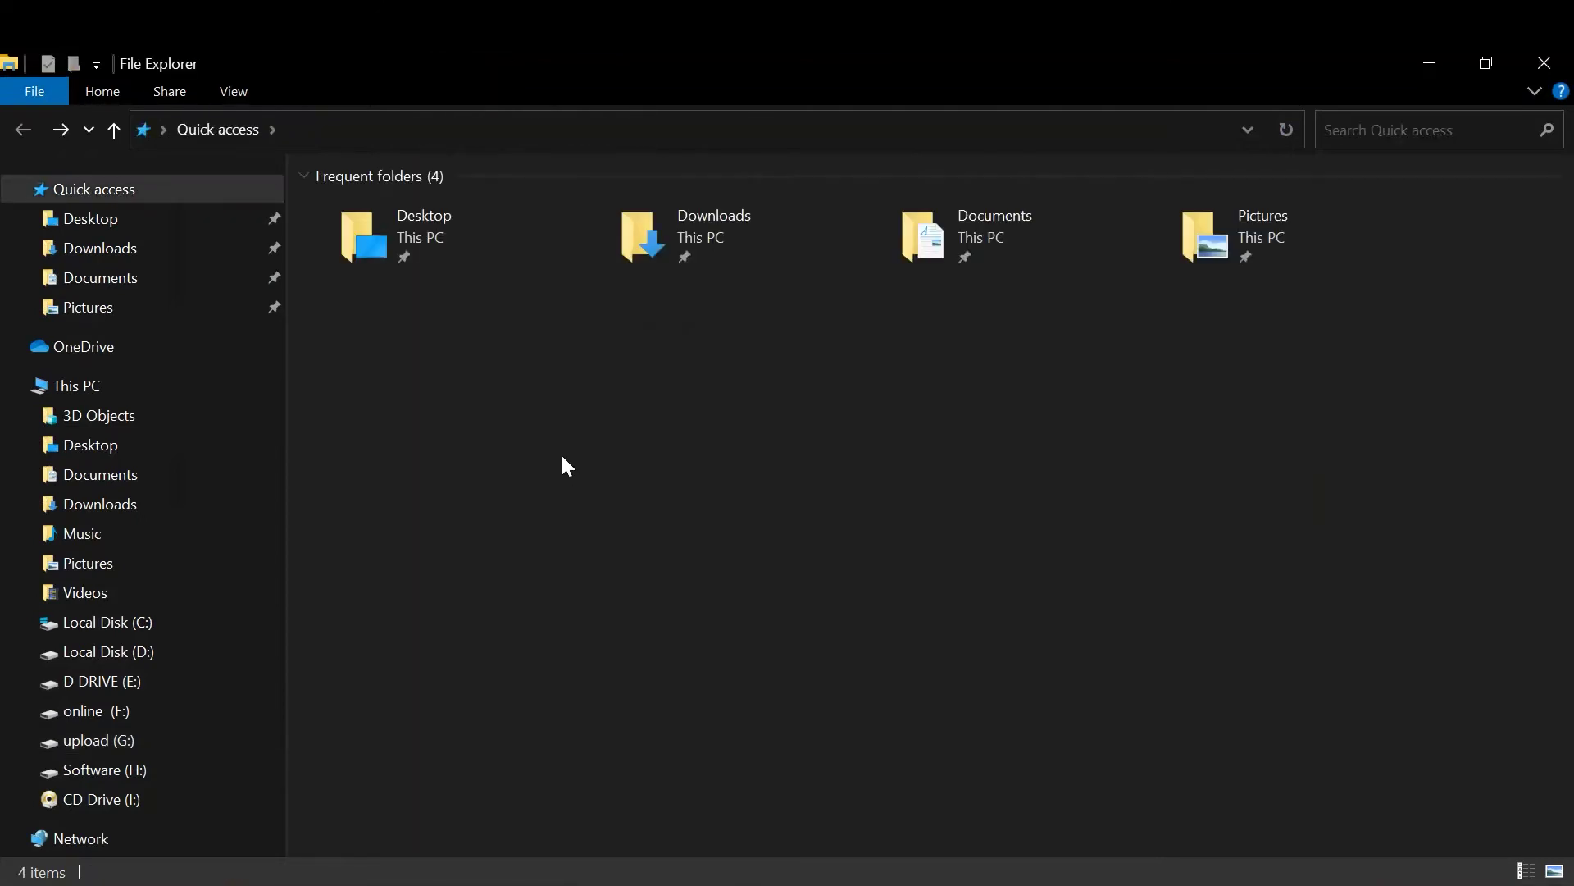
# Reopen the Arm Stretching.fbm folder inside Characters, check its texture file names, and return to Photoshop
pyautogui.click(60, 129)
pyautogui.click(464, 130)
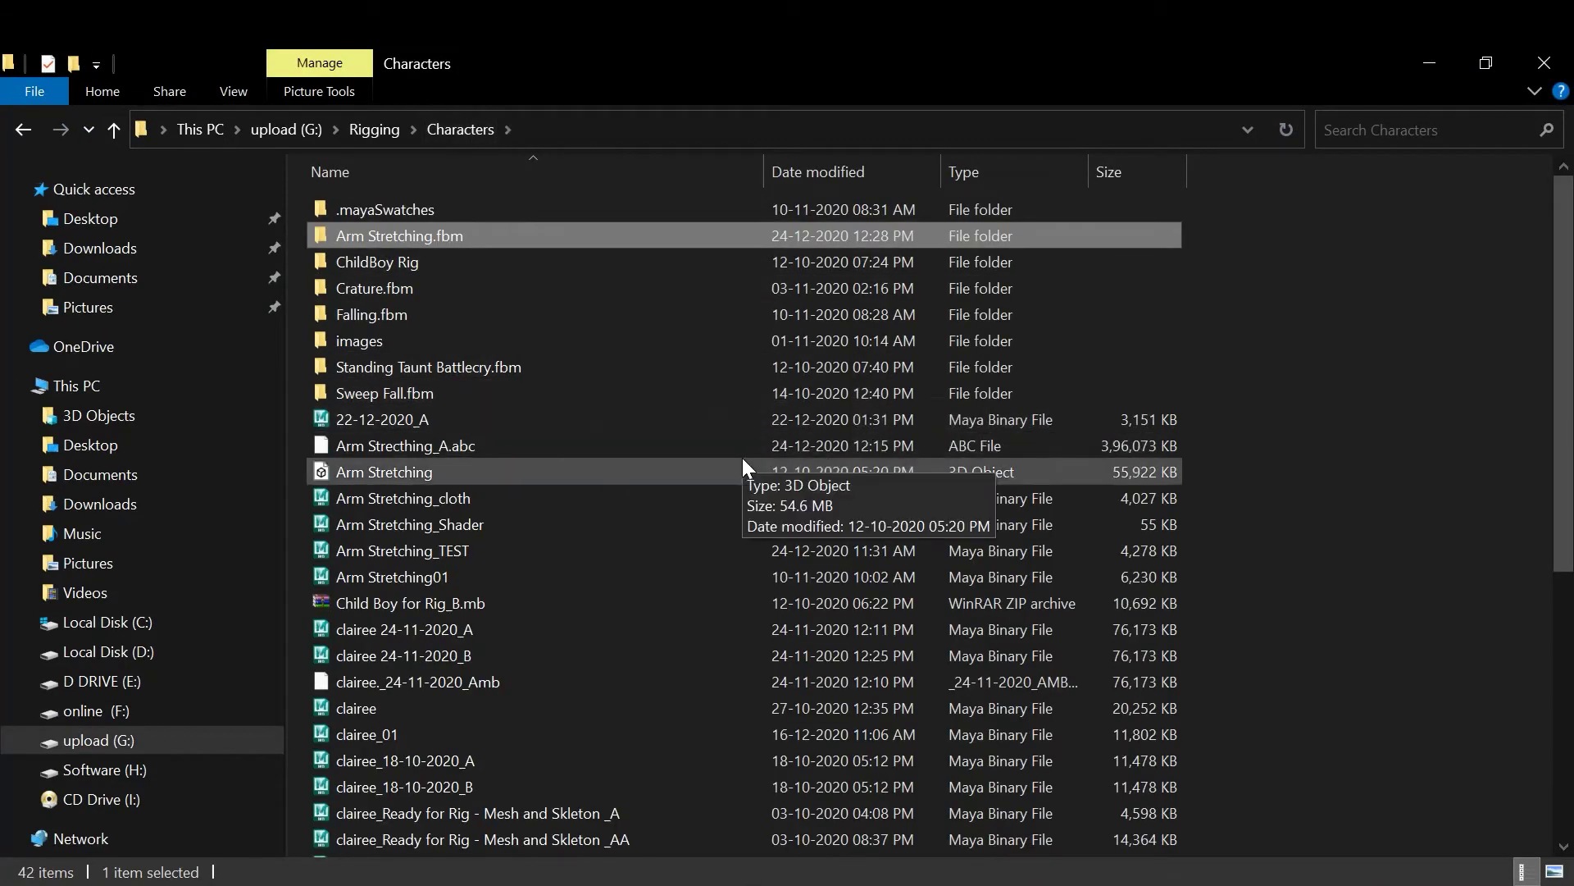
pyautogui.scroll(-6, 700, 439)
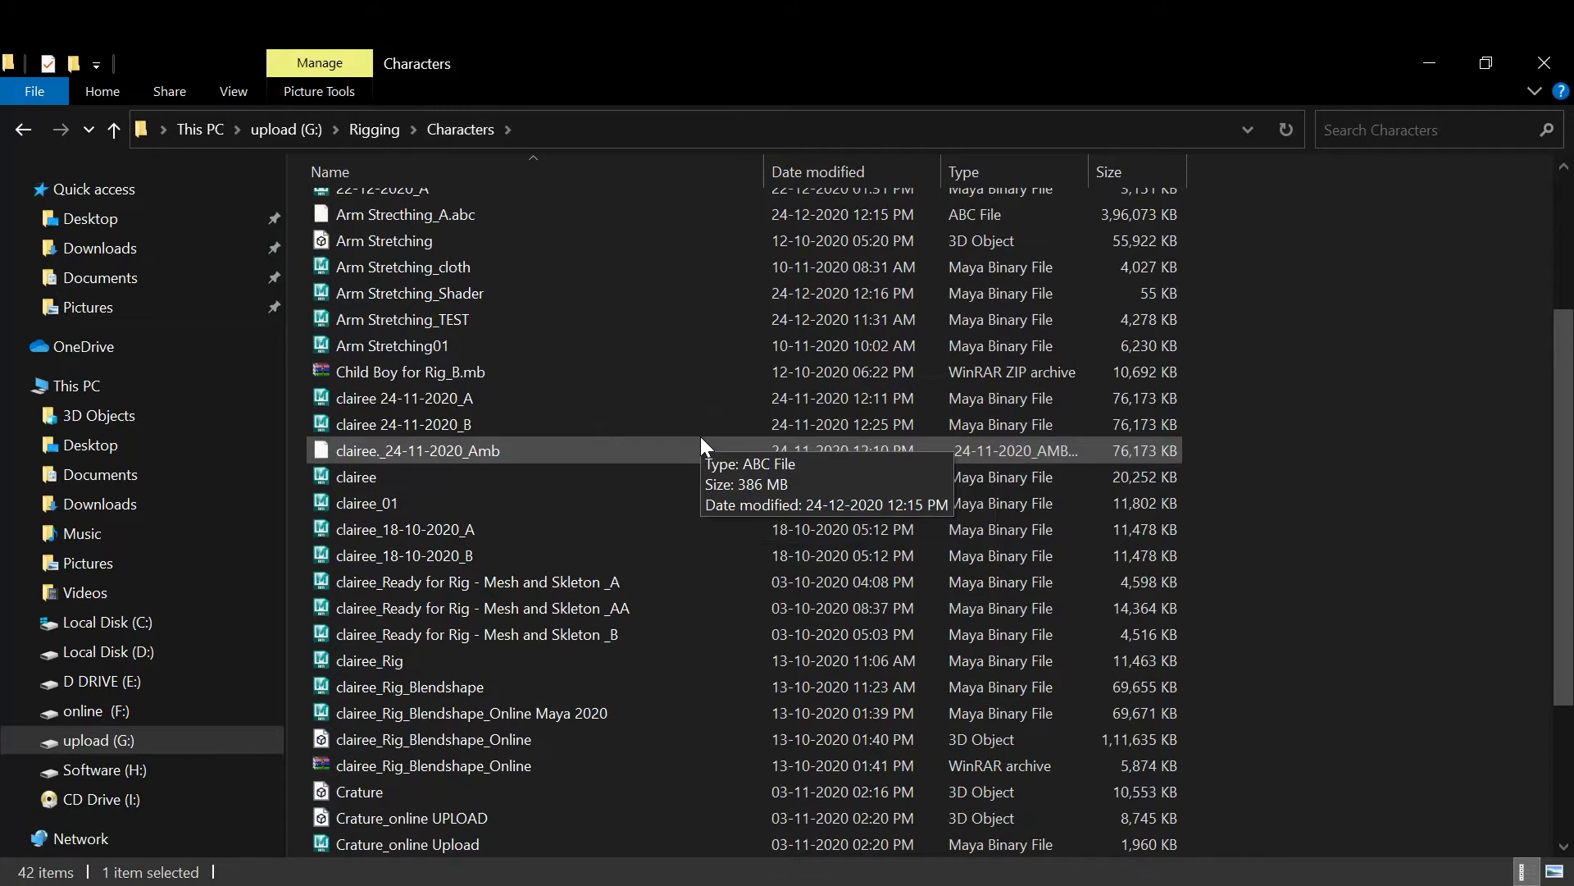
pyautogui.scroll(6, 701, 437)
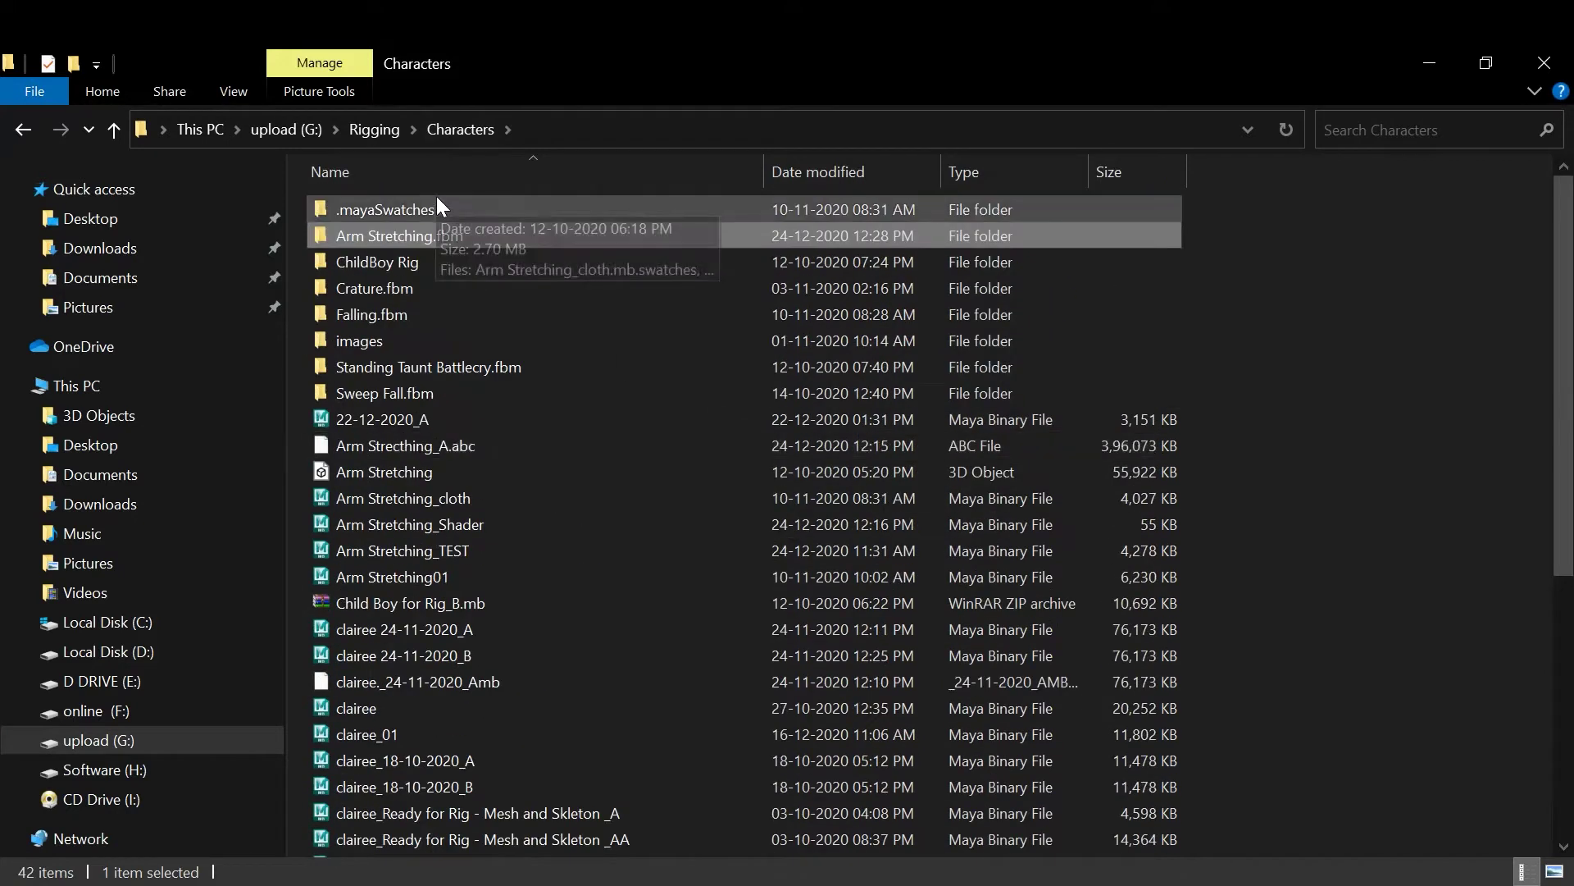
pyautogui.doubleClick(504, 243)
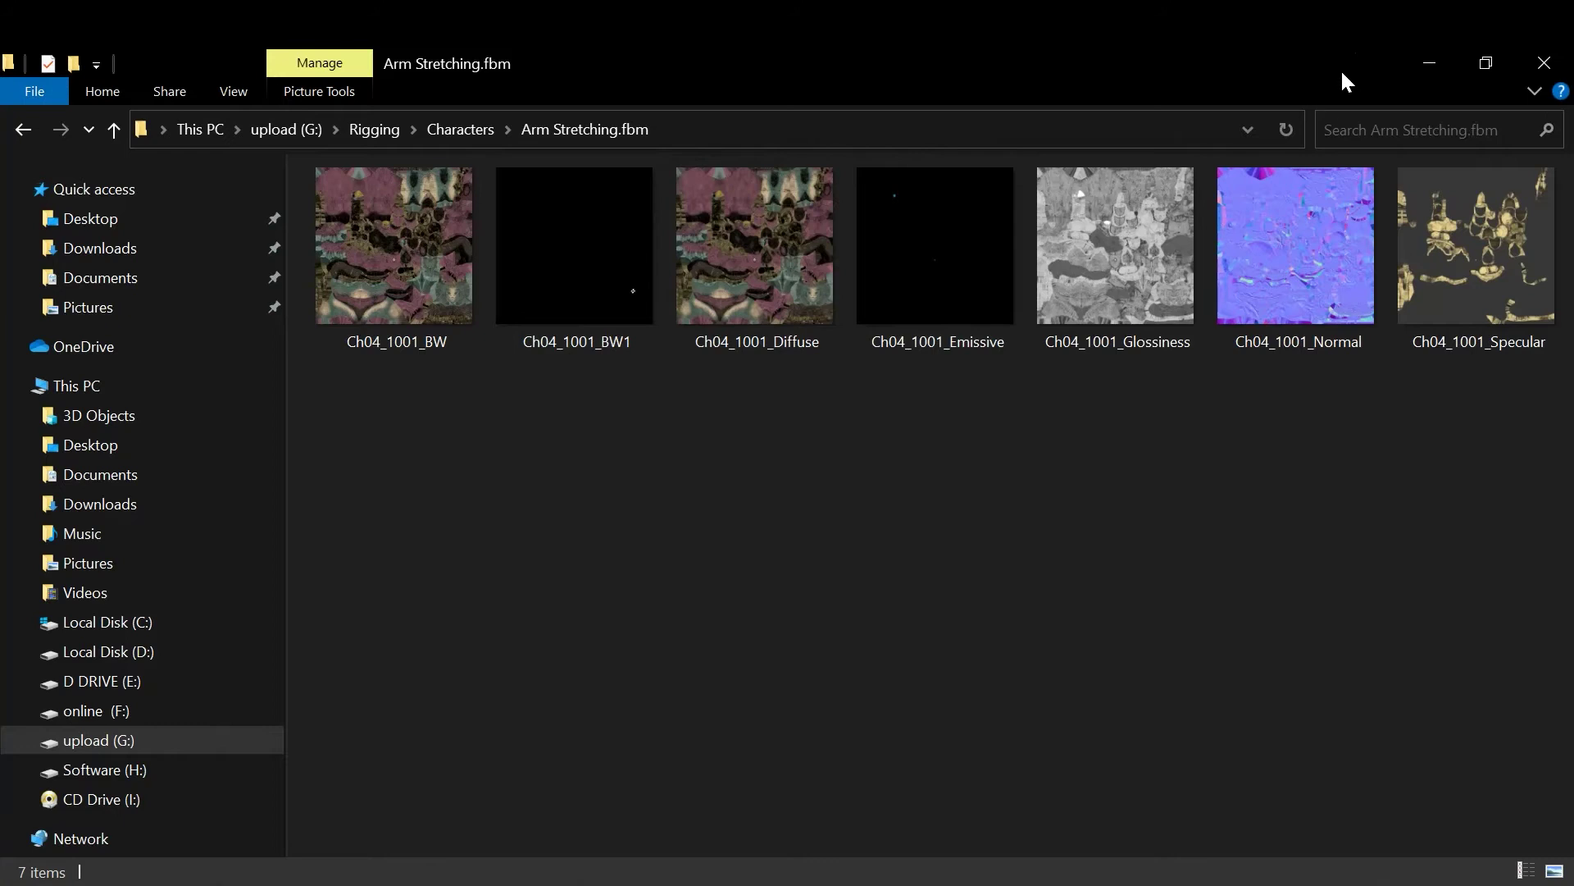
pyautogui.click(1427, 67)
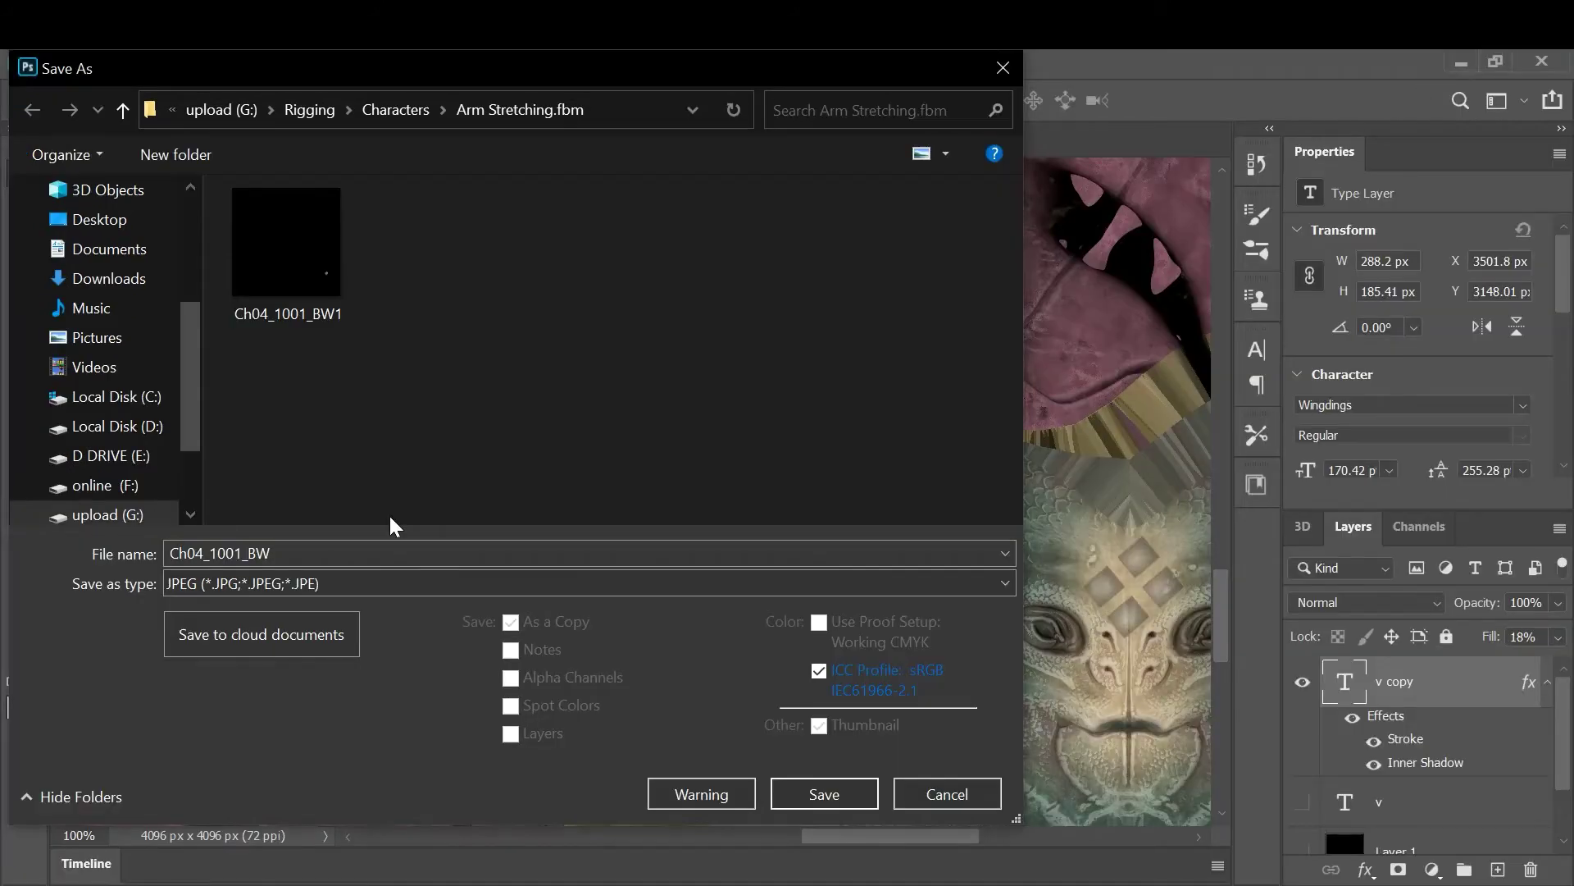
pyautogui.click(303, 550)
pyautogui.click(258, 553)
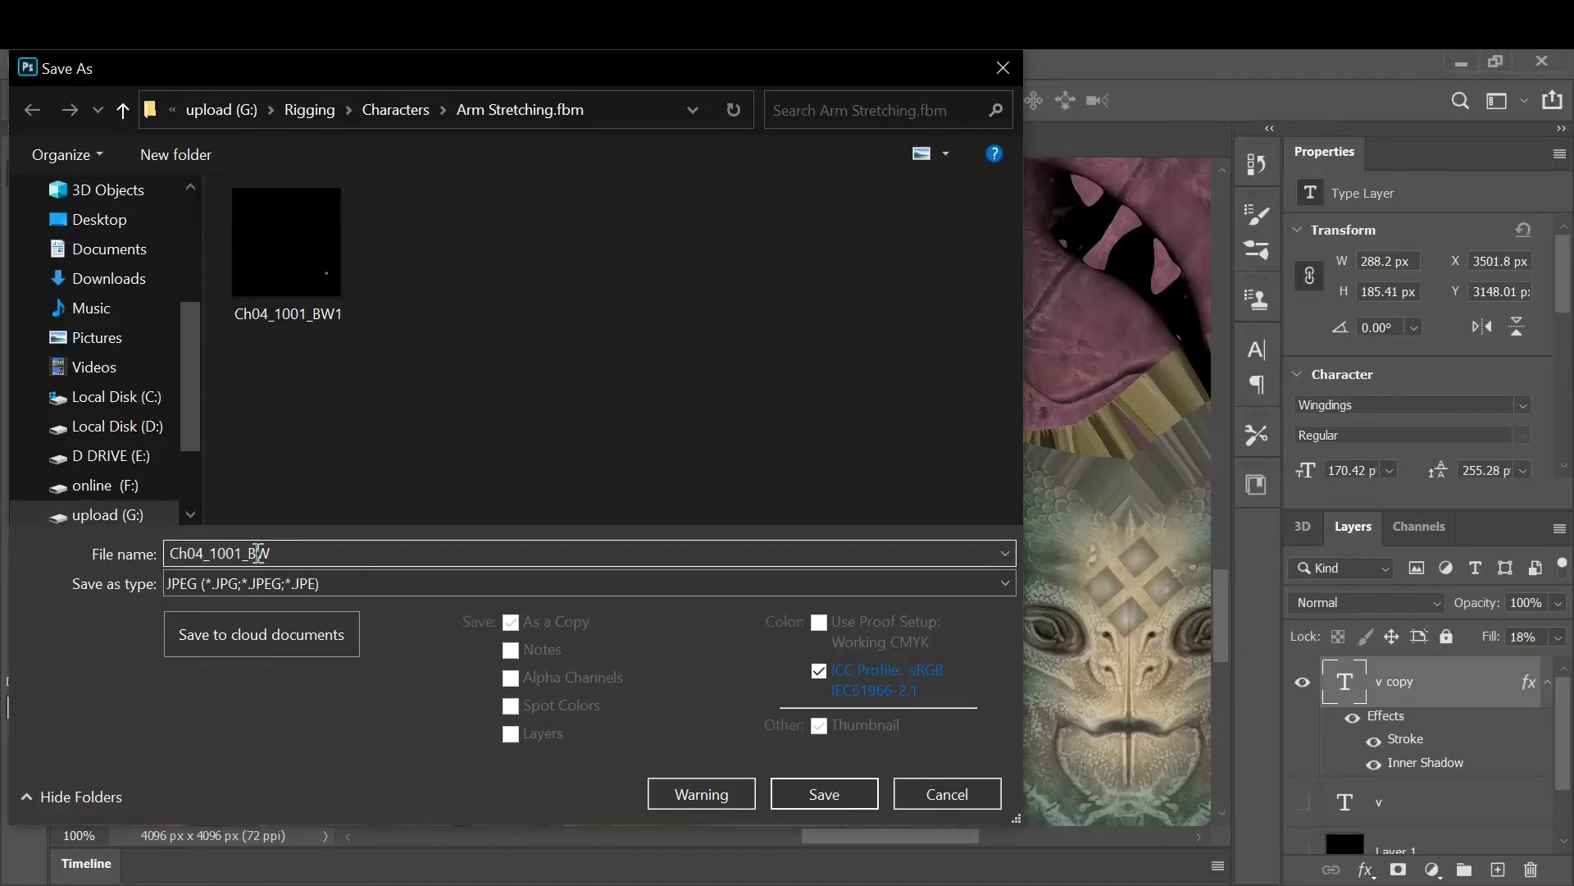
pyautogui.moveTo(249, 553); pyautogui.dragTo(346, 547)
pyautogui.write('D')
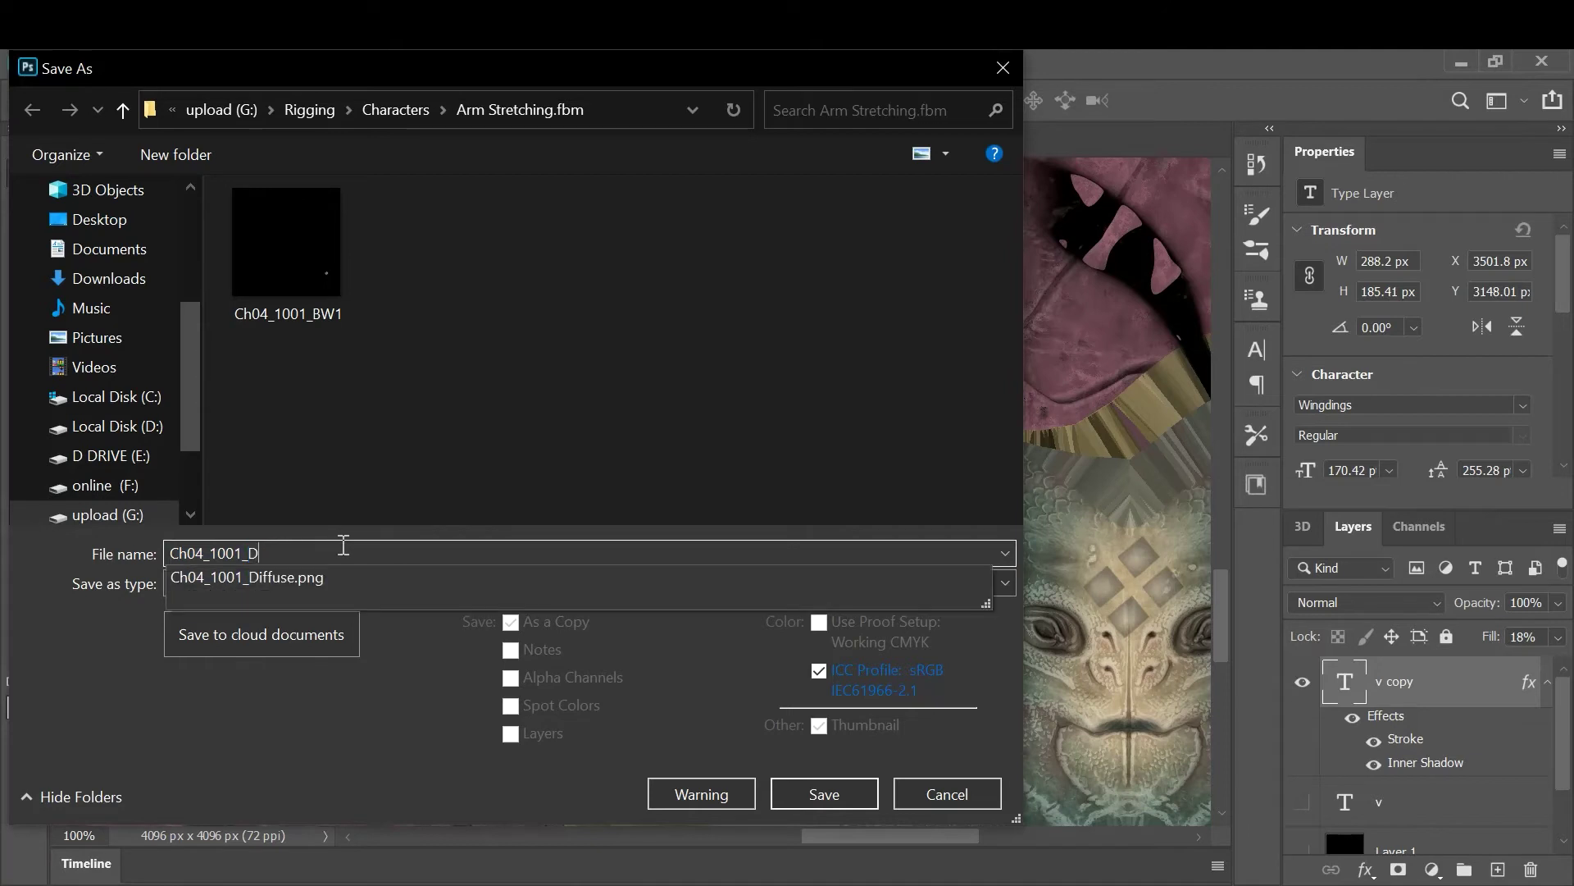
pyautogui.click(288, 579)
pyautogui.press('Right')
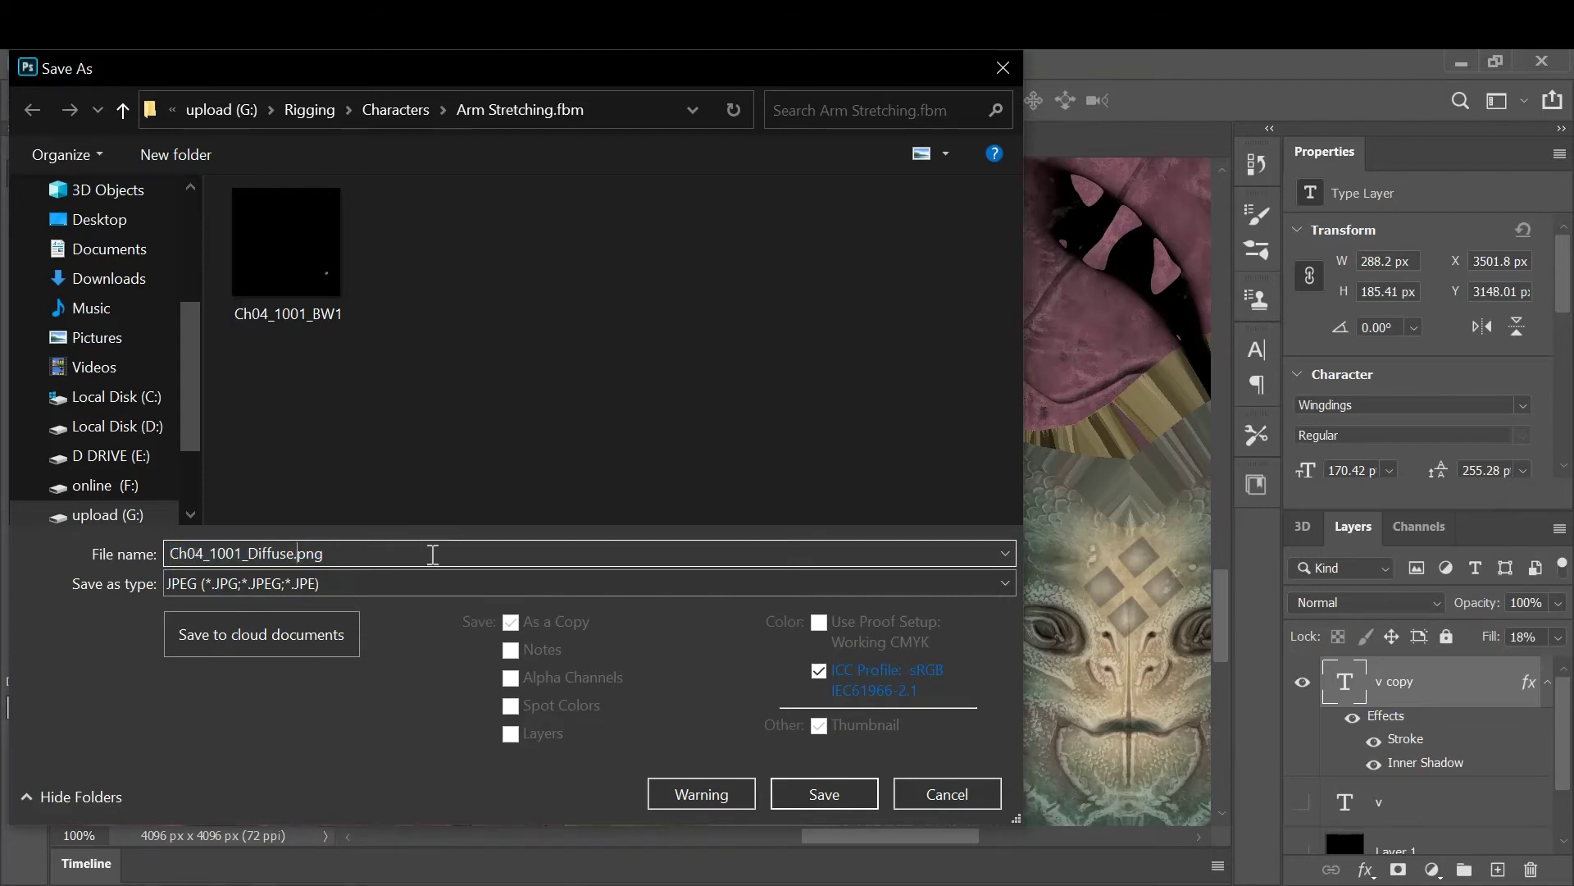
pyautogui.write('01')
pyautogui.click(843, 802)
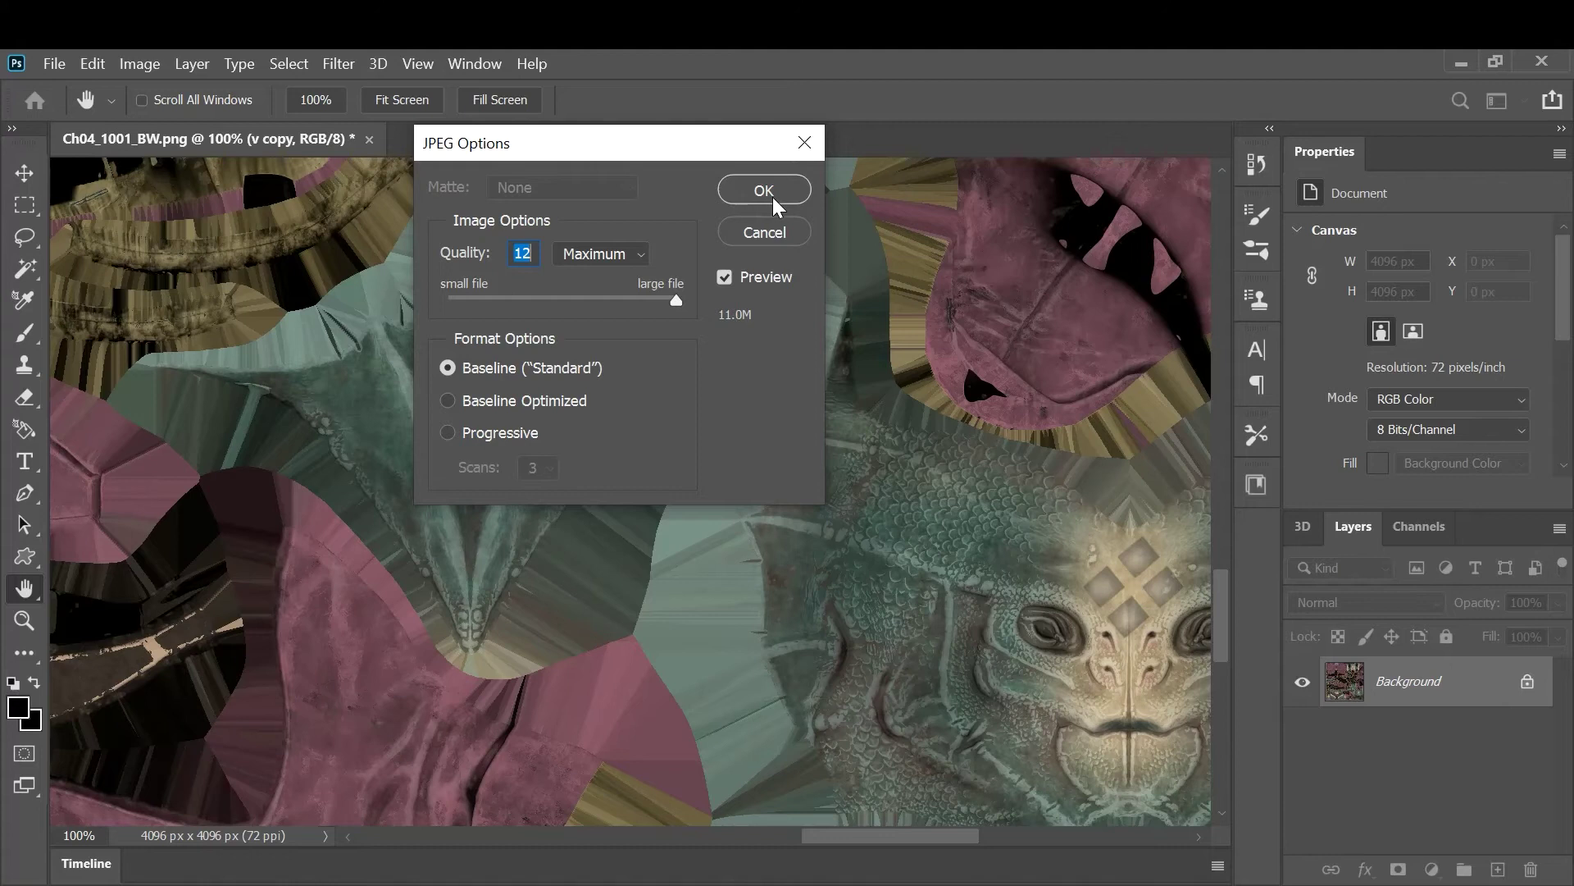
pyautogui.click(764, 232)
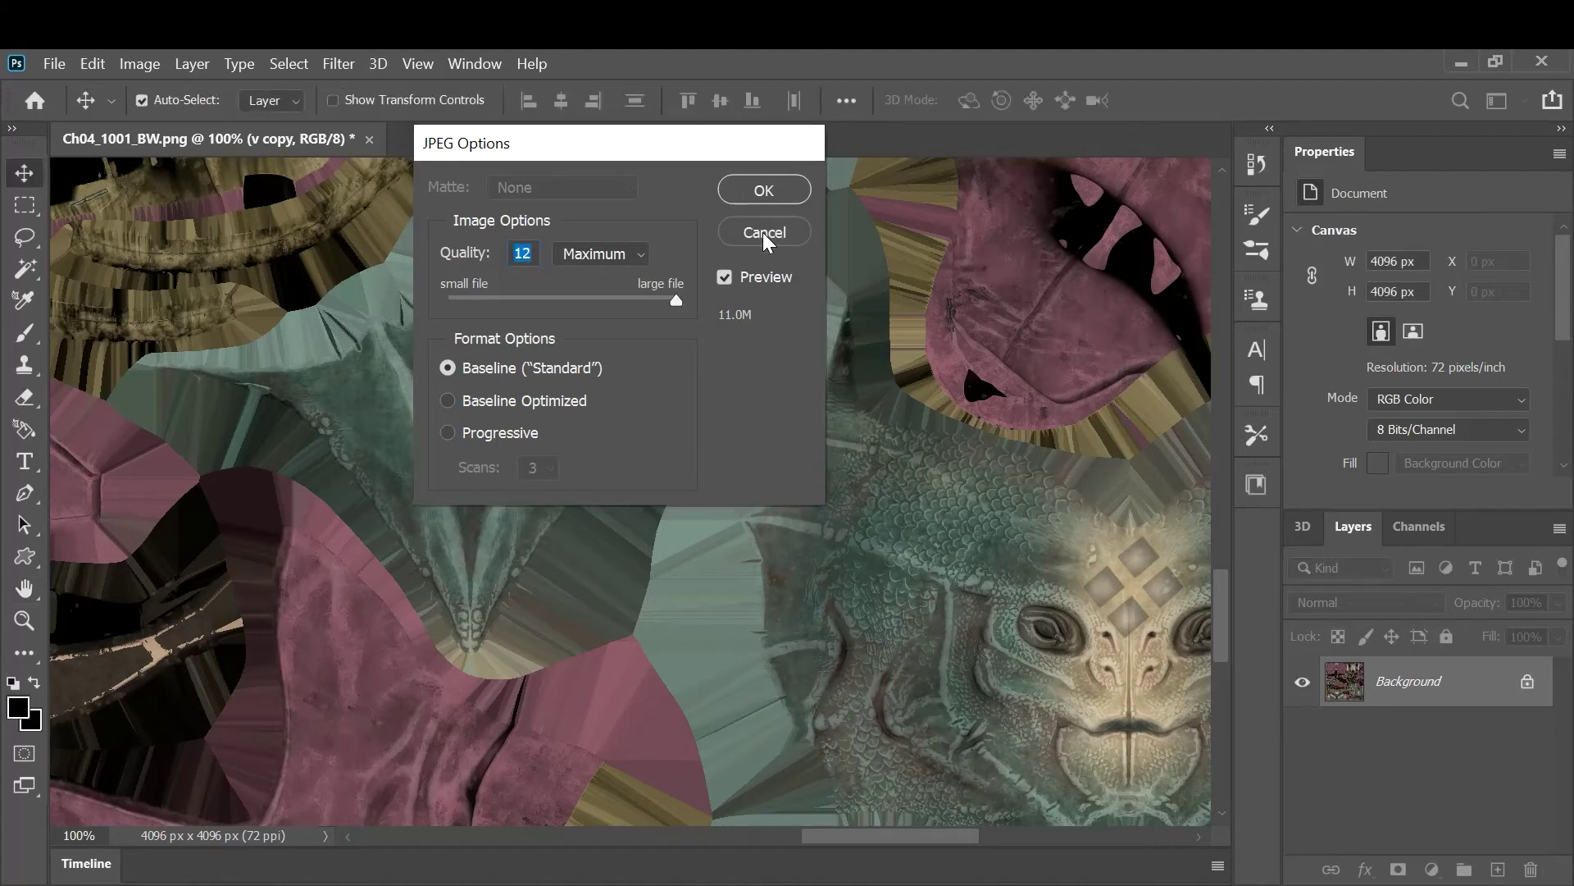
# Save the layered texture as the Photoshop file Ch04_1001_BW with Maximize Compatibility on
pyautogui.hotkey('ctrl', 'shift', 's')
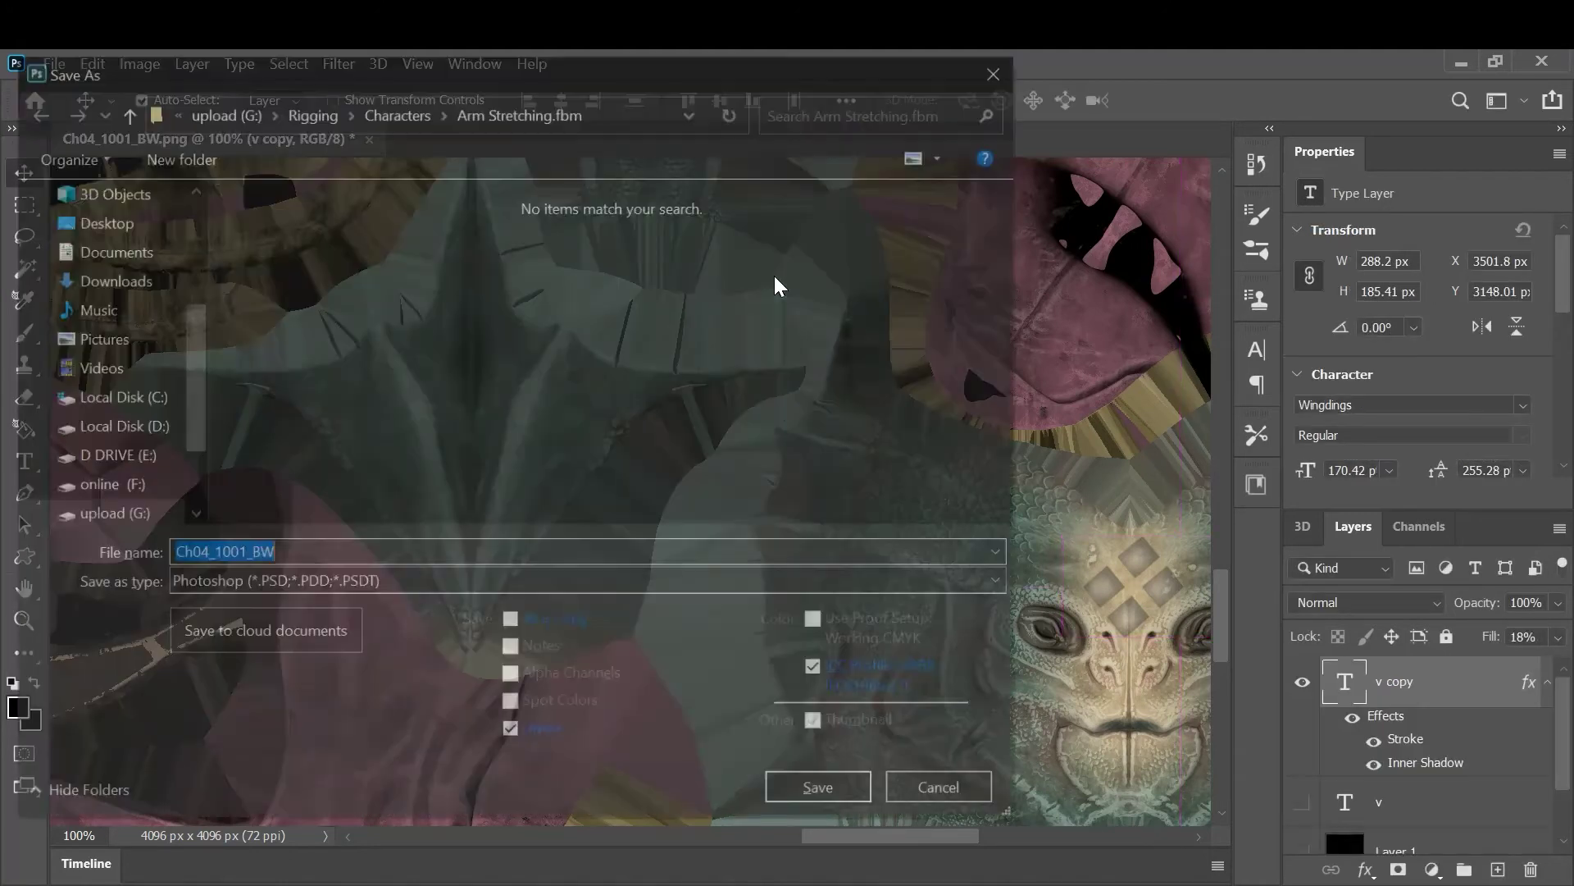
pyautogui.click(828, 797)
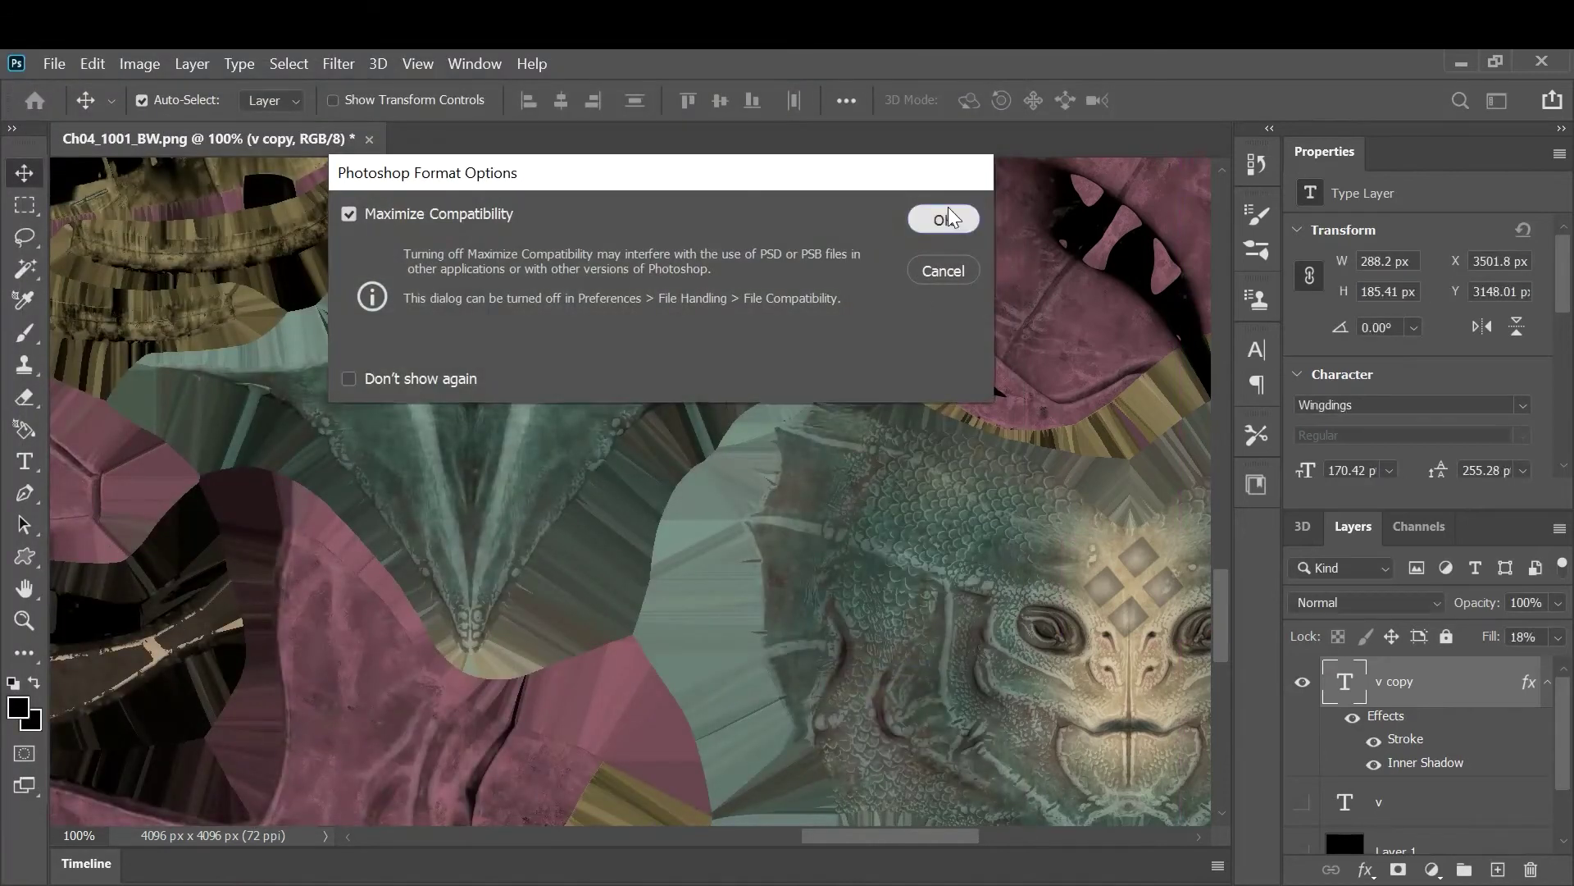
pyautogui.click(943, 220)
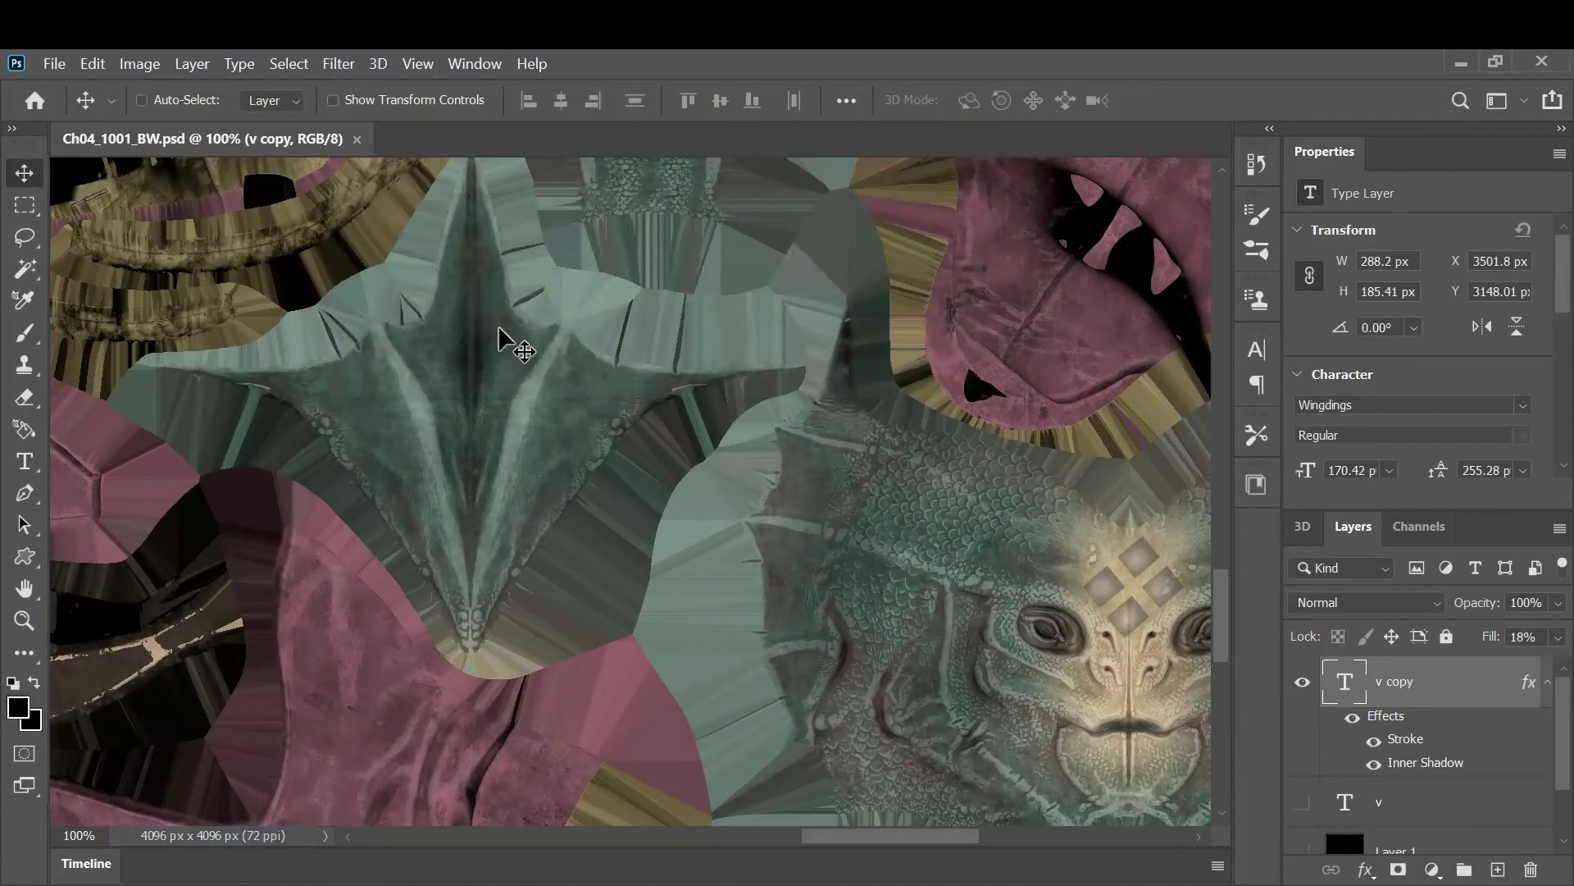
# Save a second layered version in Photoshop format as Ch04_1001_BW01 with Maximize Compatibility on
pyautogui.hotkey('ctrl', 'shift', 's')
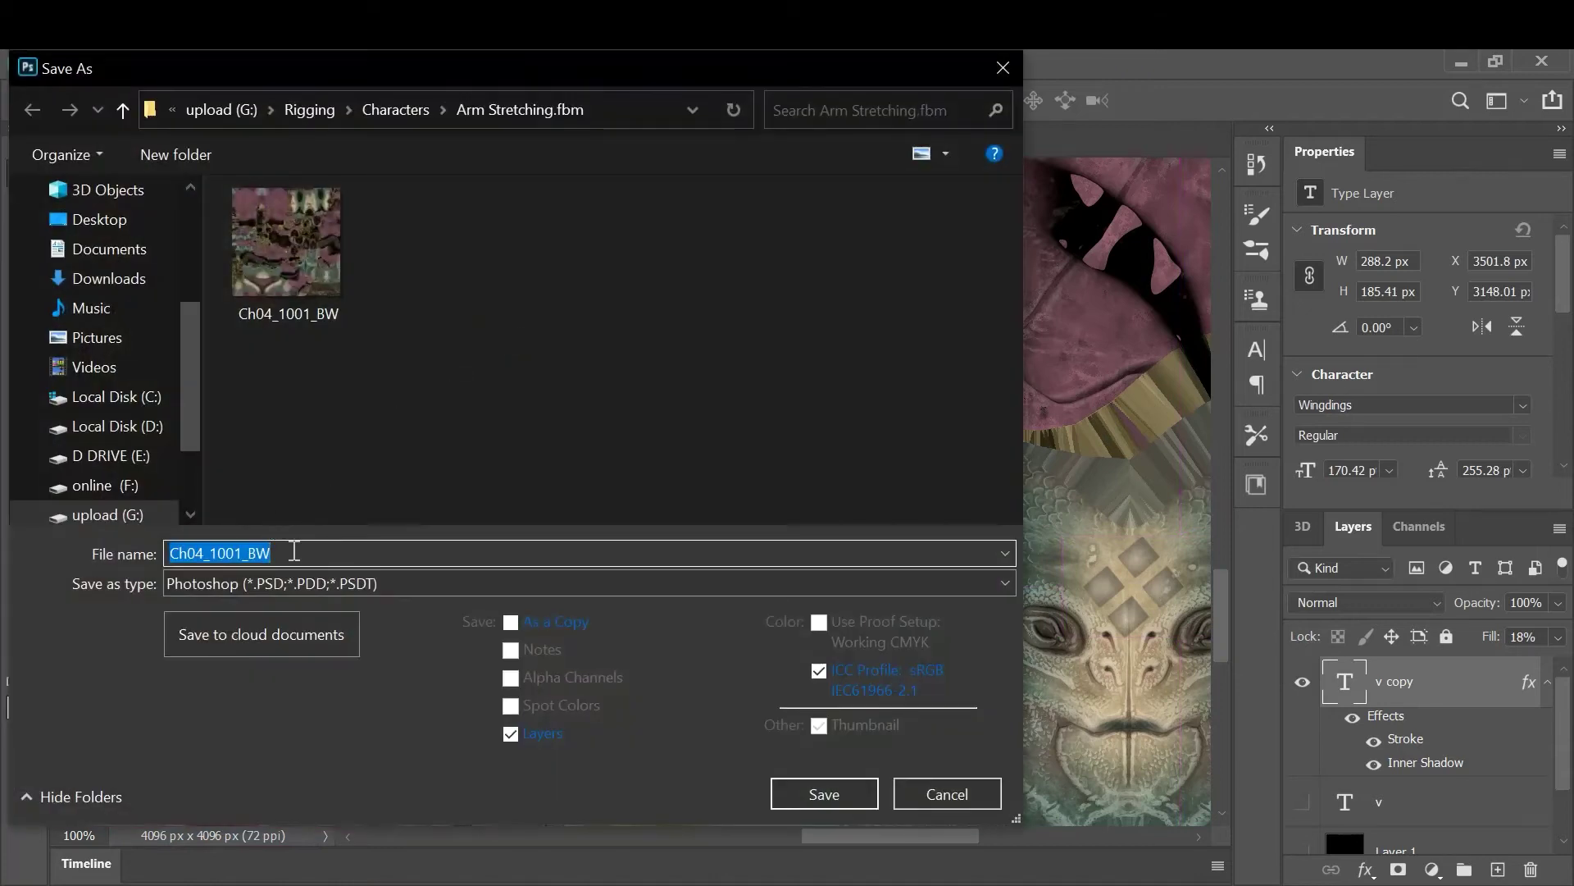
pyautogui.click(323, 551)
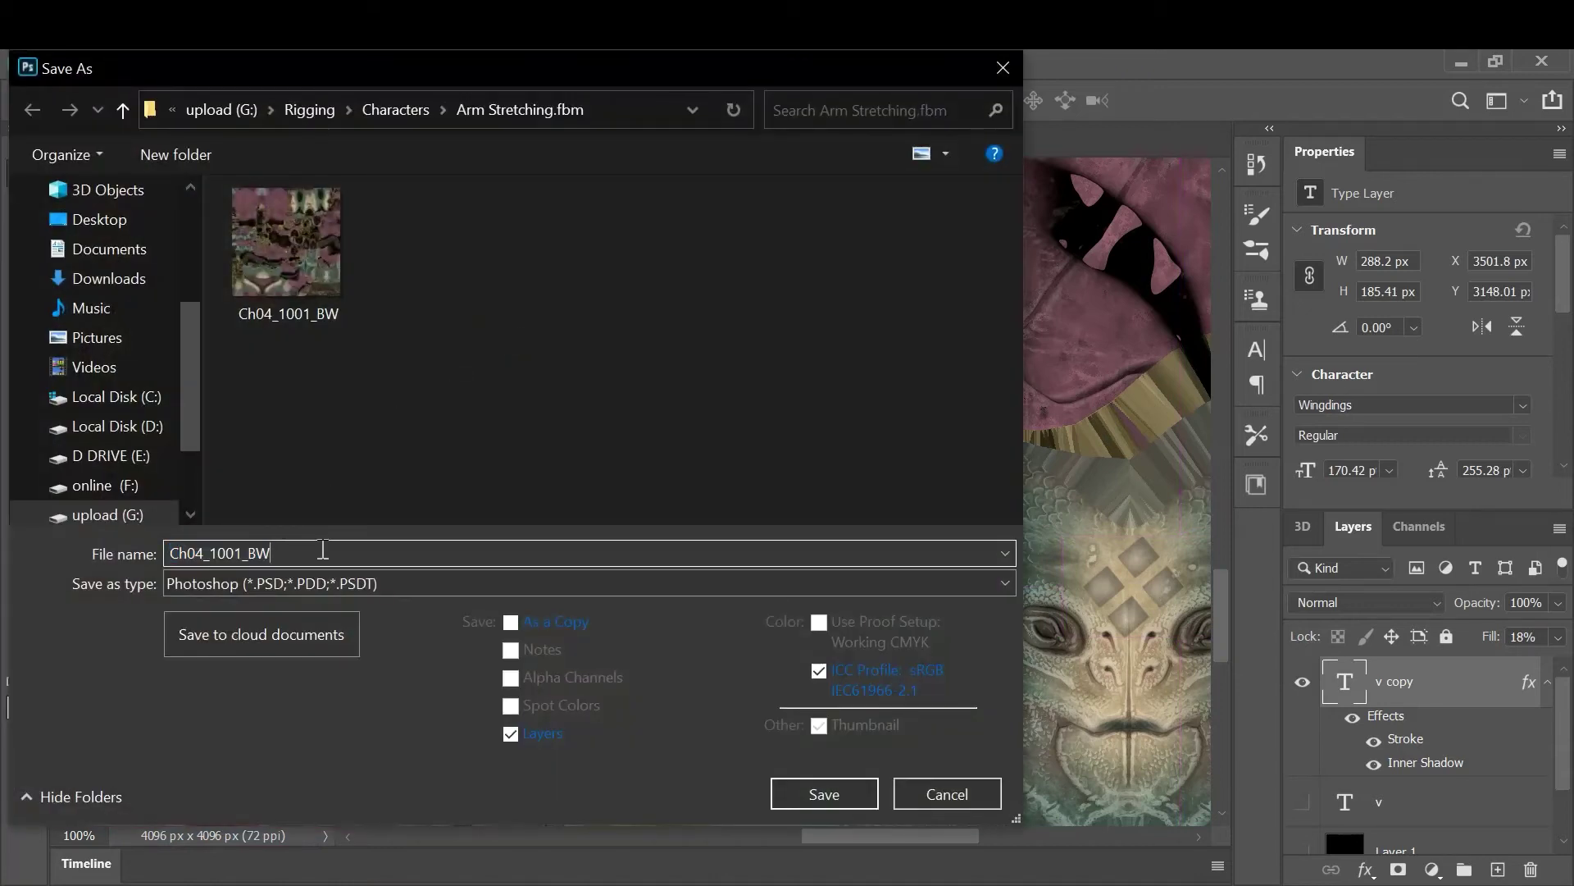
pyautogui.press('Return')
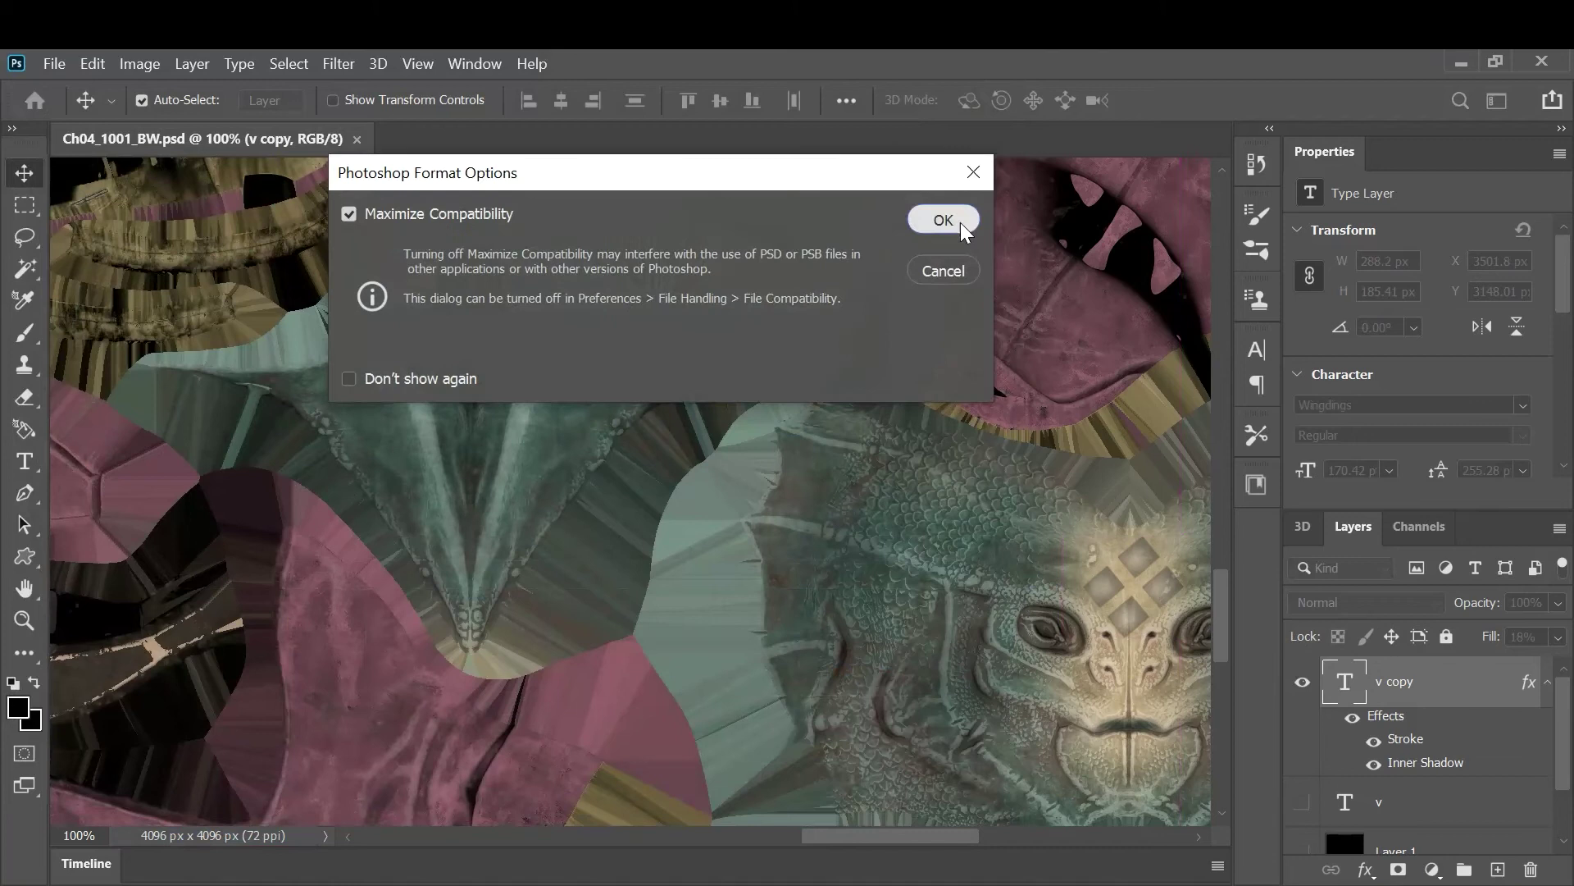
pyautogui.click(943, 220)
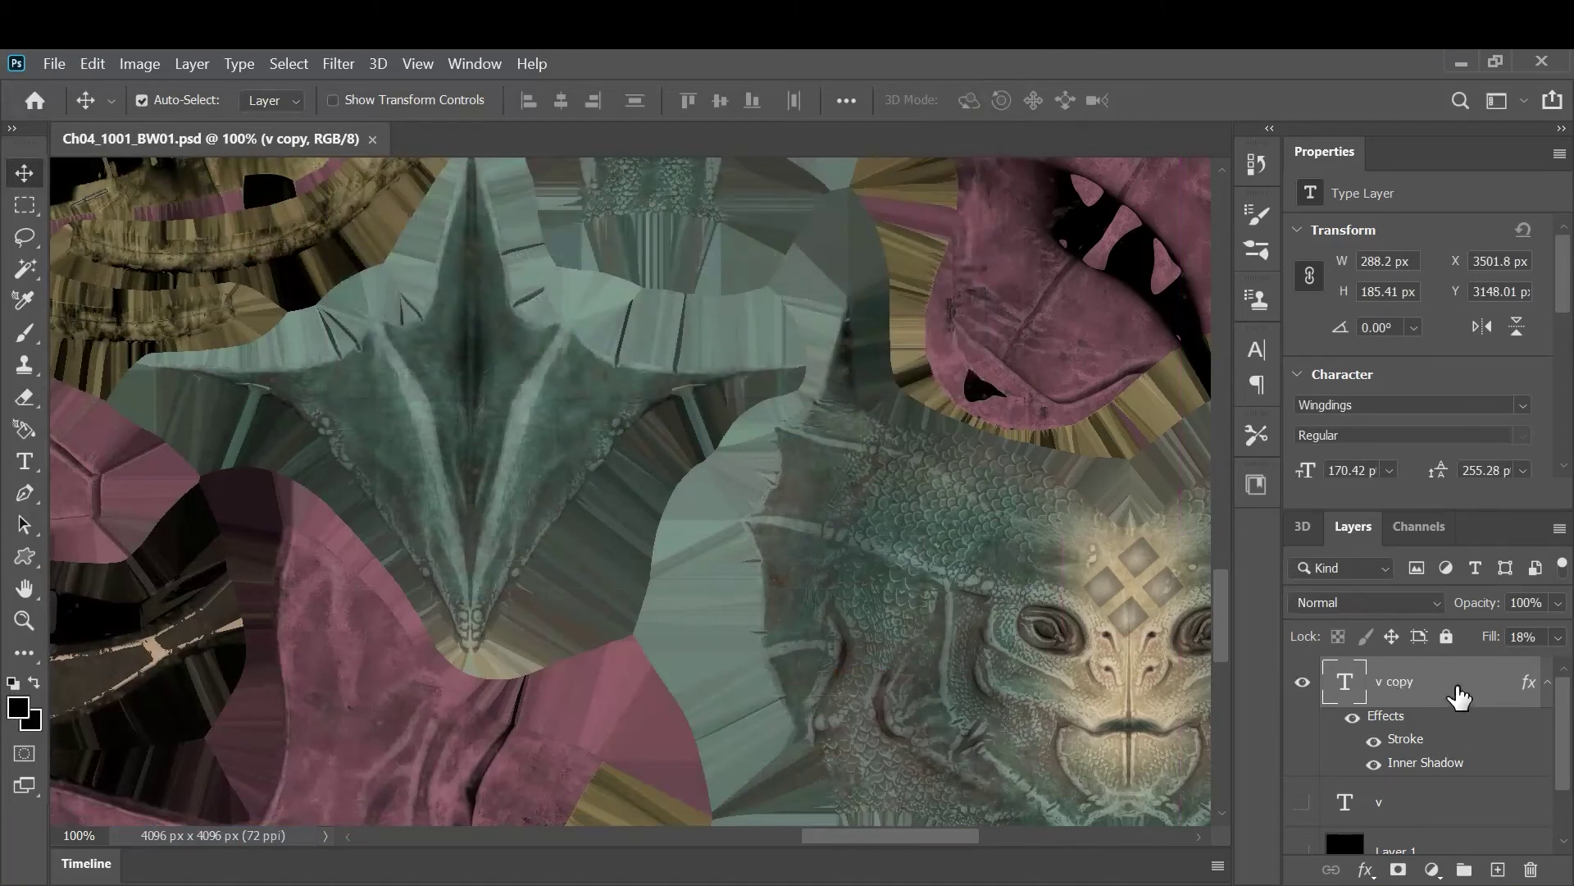
# Flatten the image into a single background layer, discarding the hidden layers
pyautogui.click(191, 64)
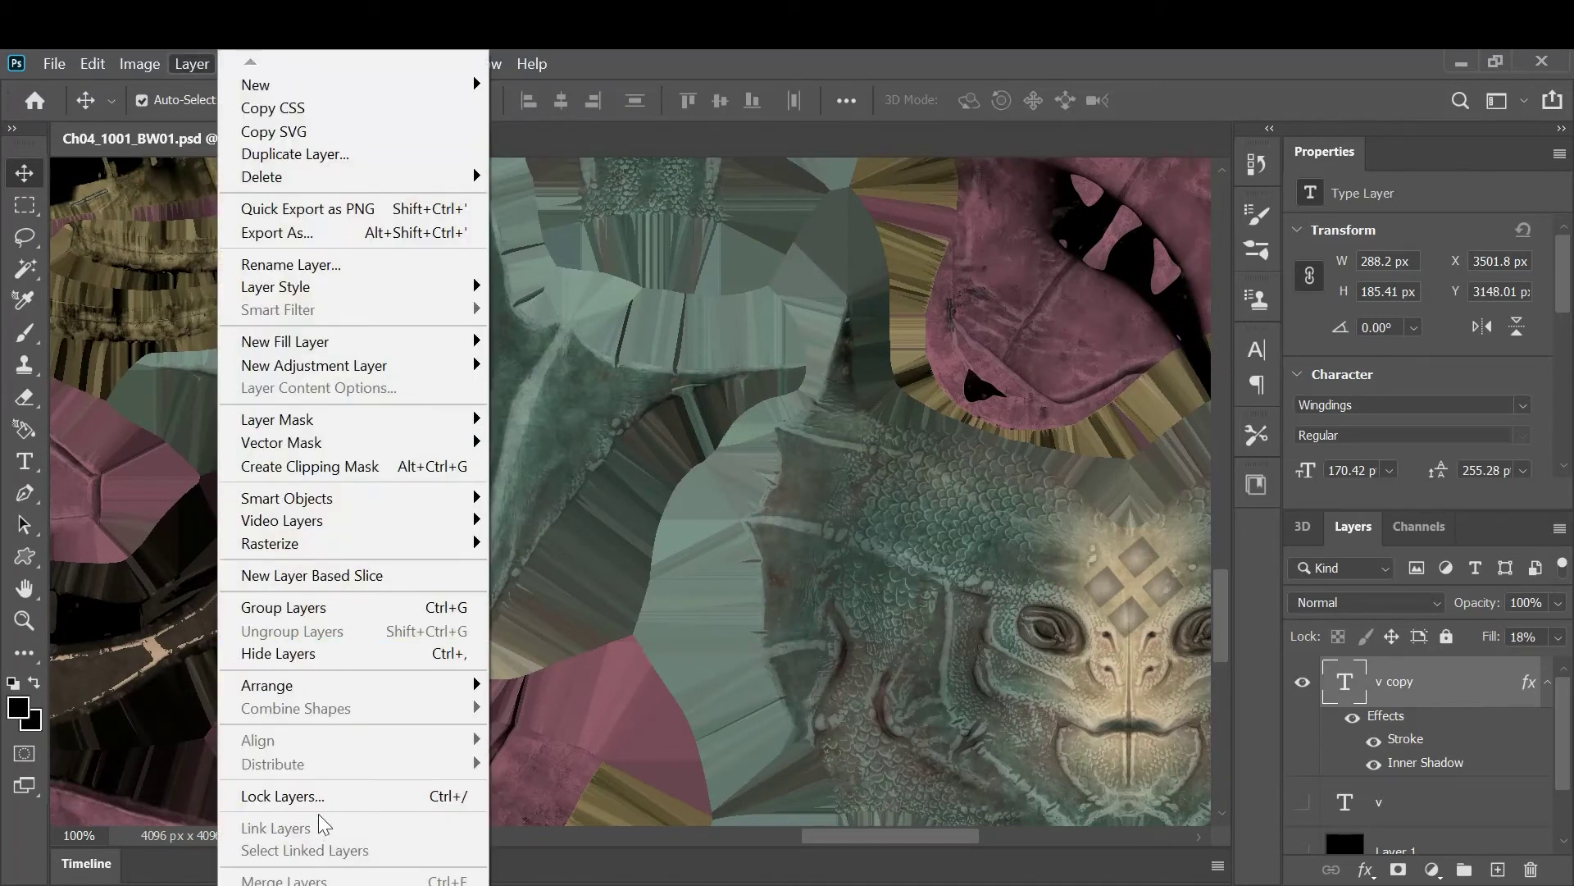
pyautogui.moveTo(182, 67)
pyautogui.moveTo(189, 99)
pyautogui.scroll(-4, 322, 874)
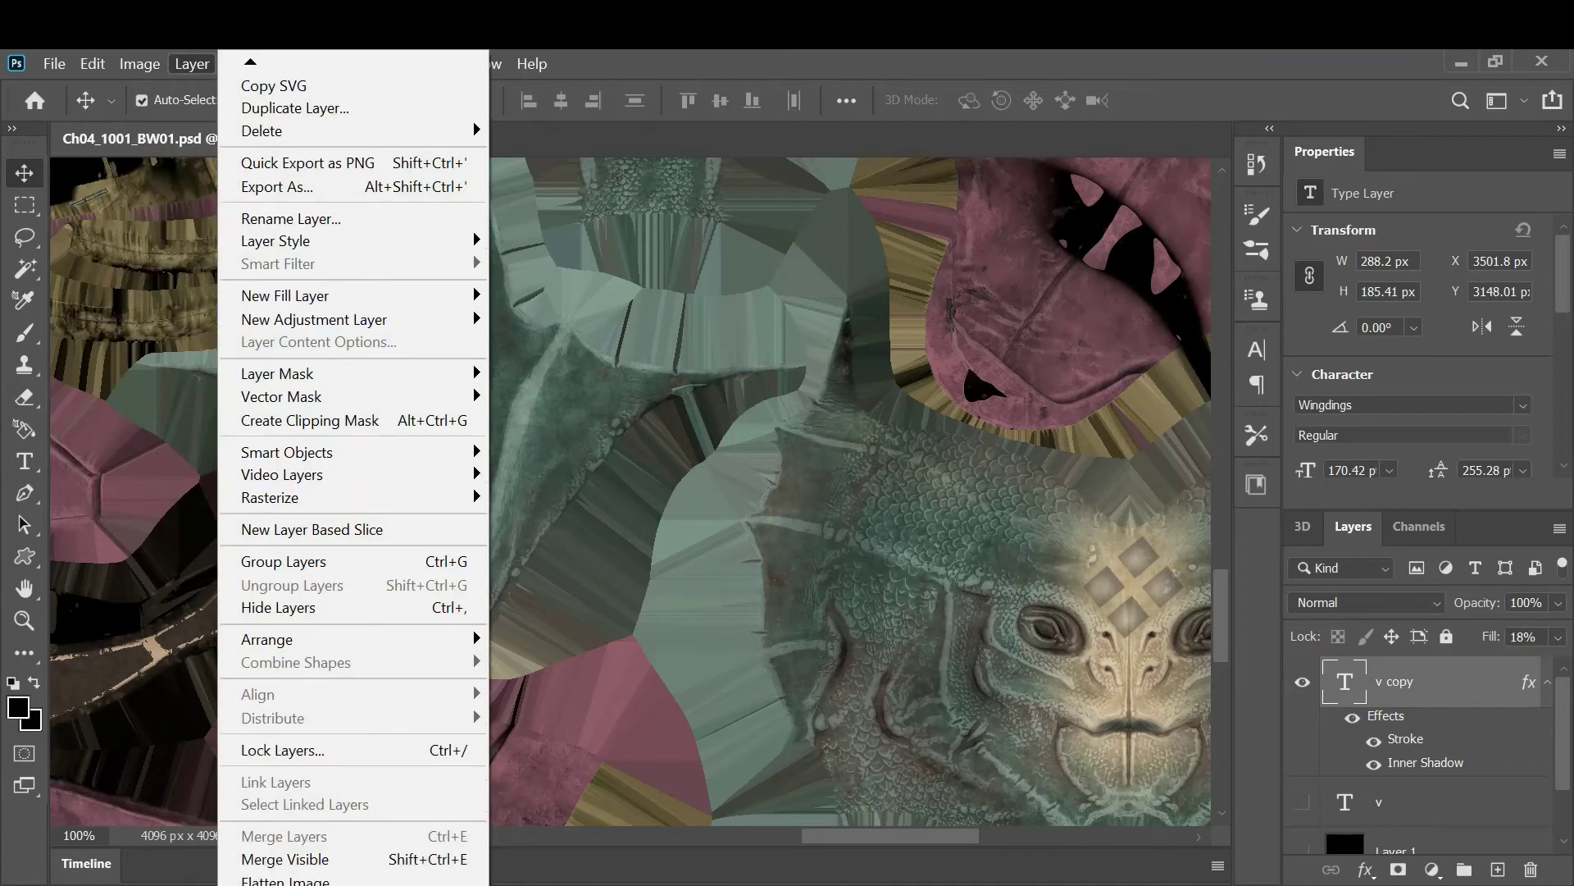
pyautogui.click(358, 838)
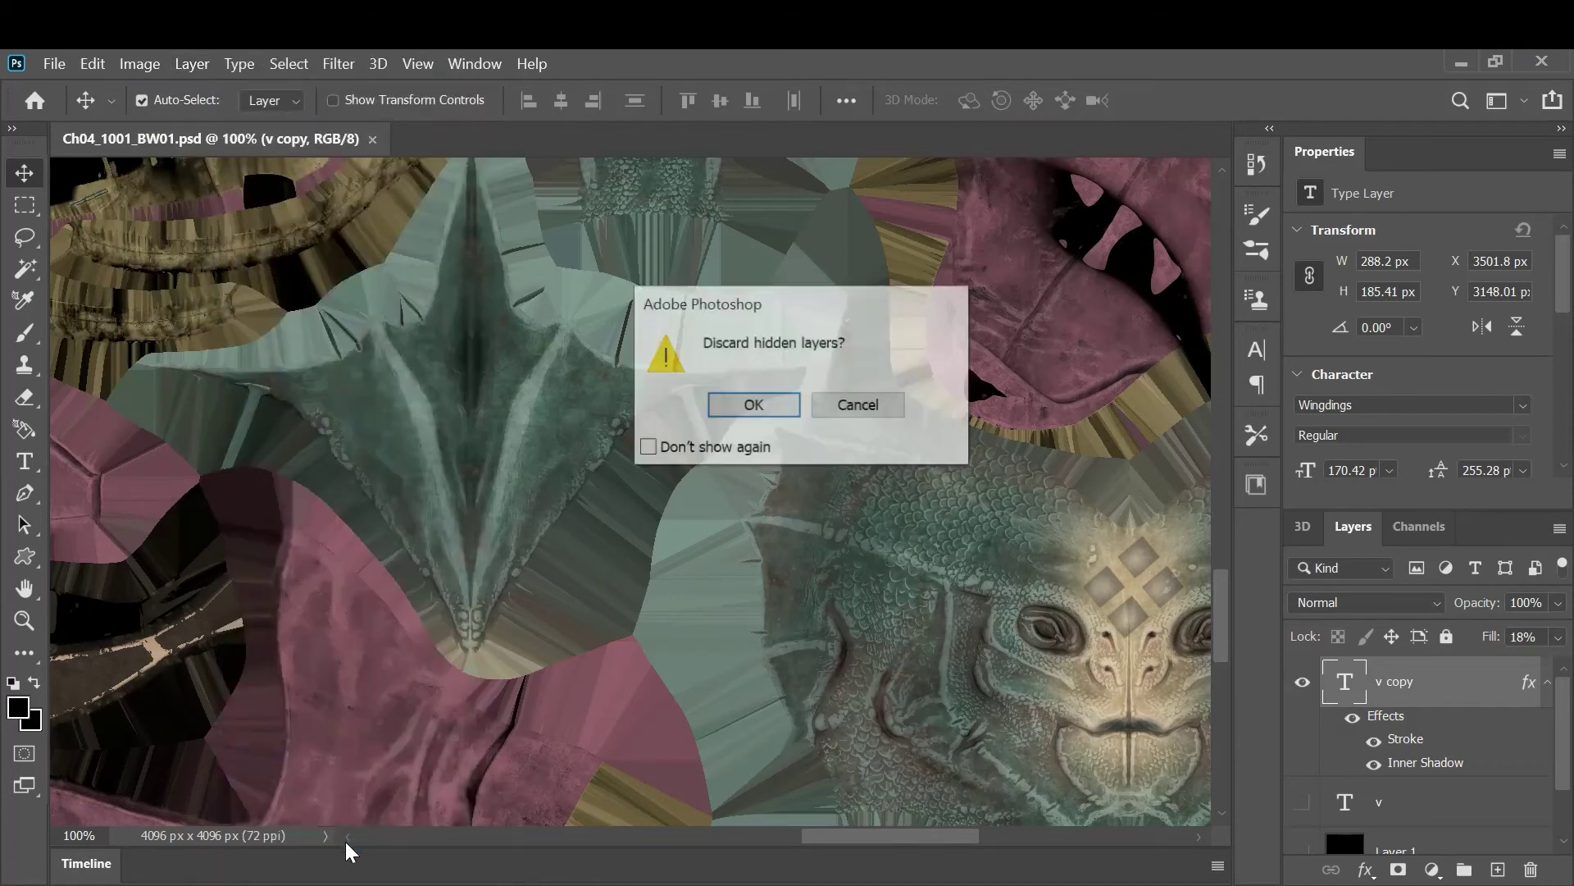
pyautogui.click(756, 406)
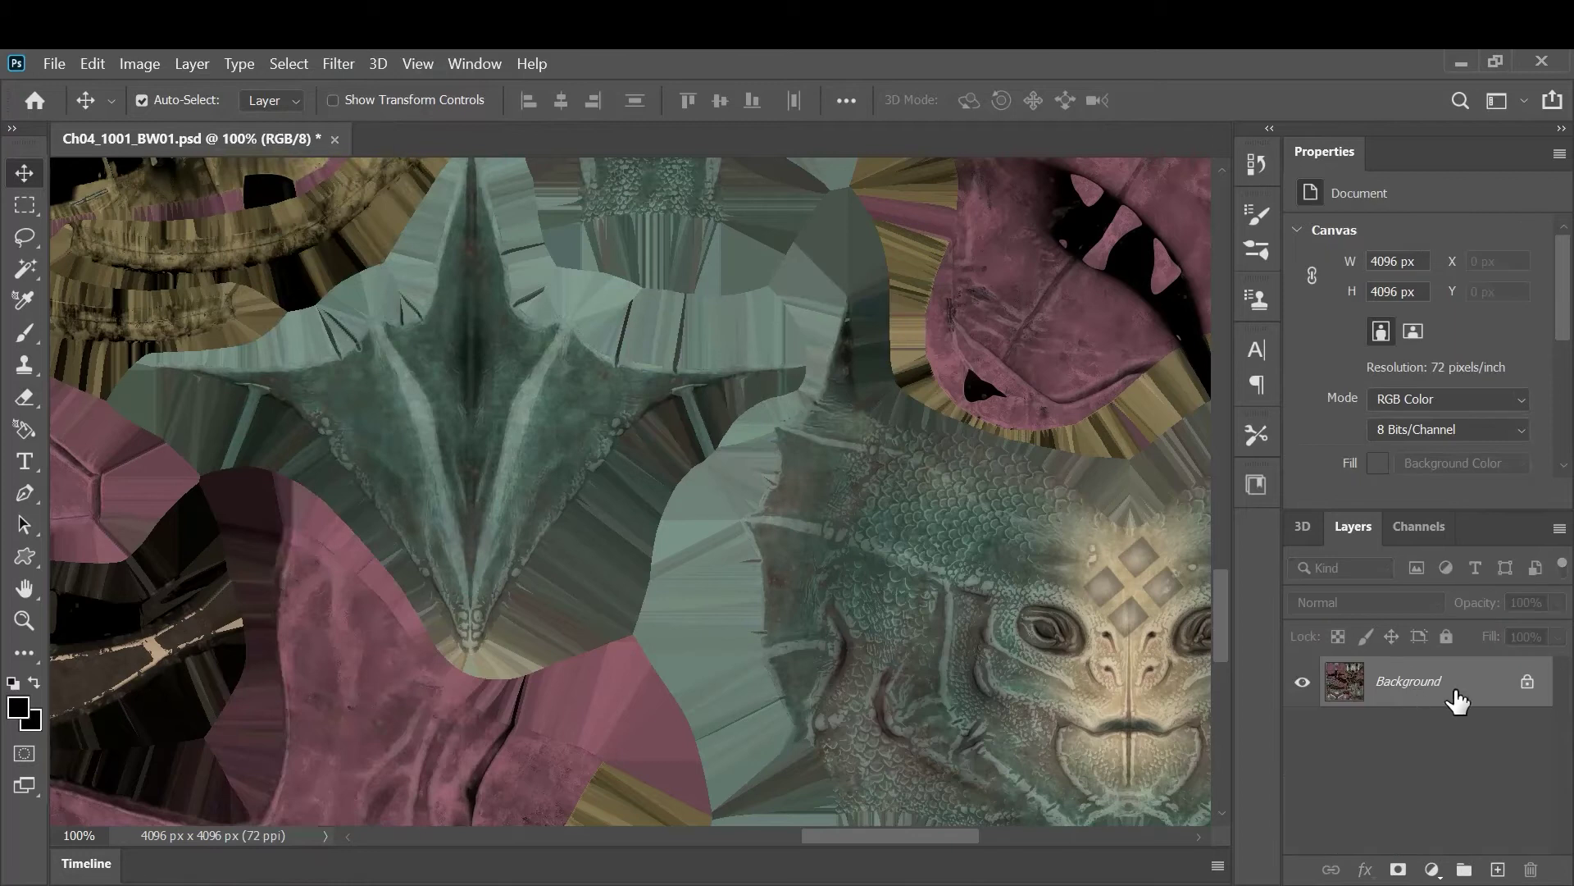
# Start saving the flattened texture in JPEG format and select the BW01 part of its file name
pyautogui.hotkey('ctrl', 's')
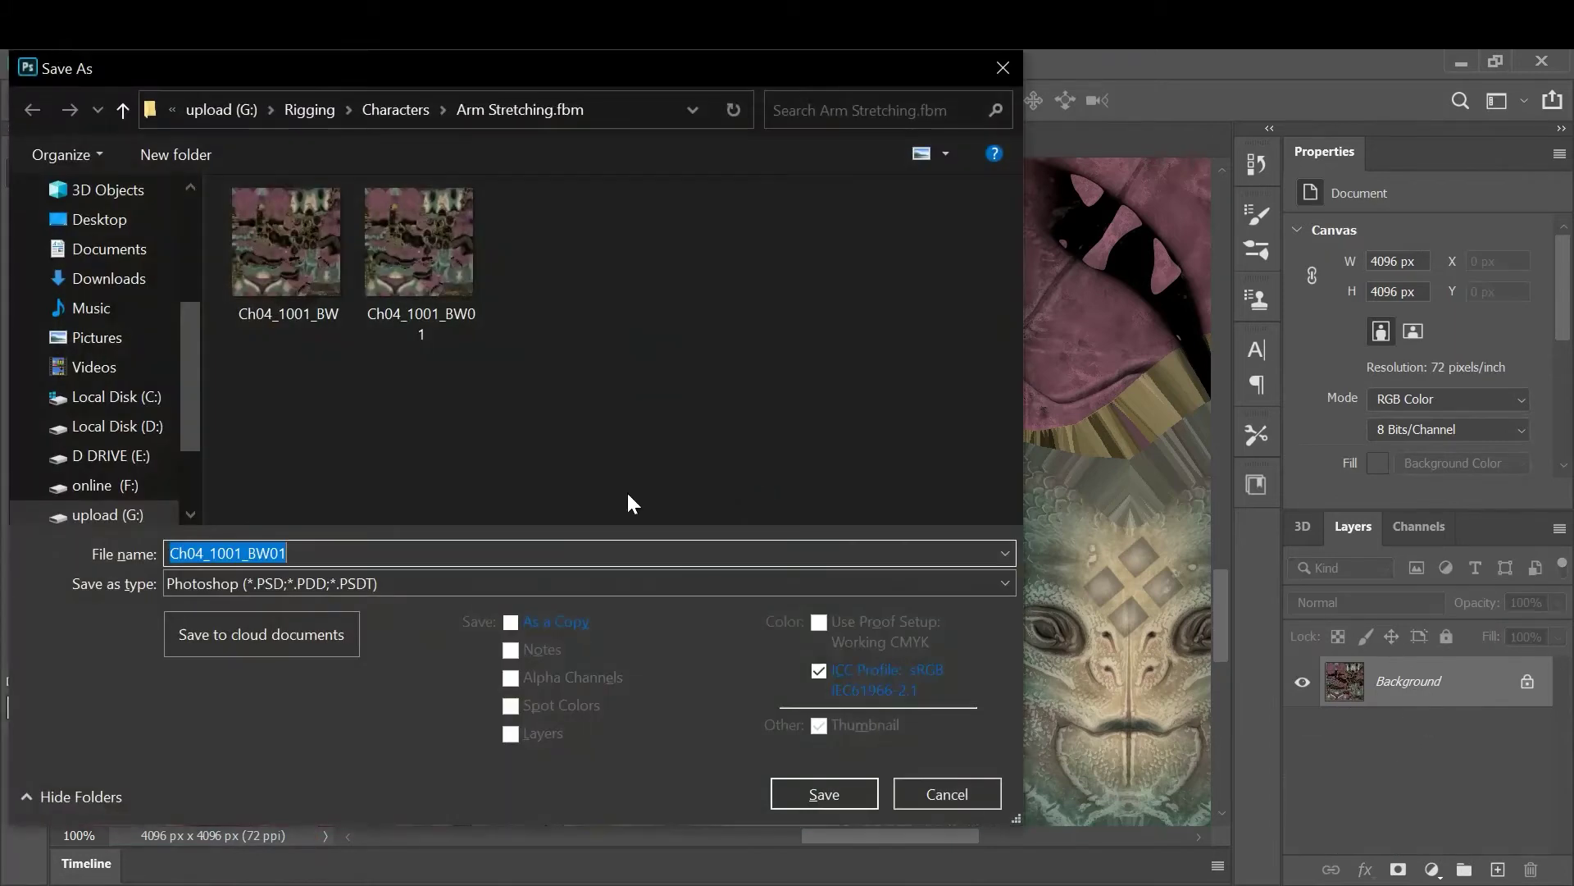
pyautogui.click(353, 582)
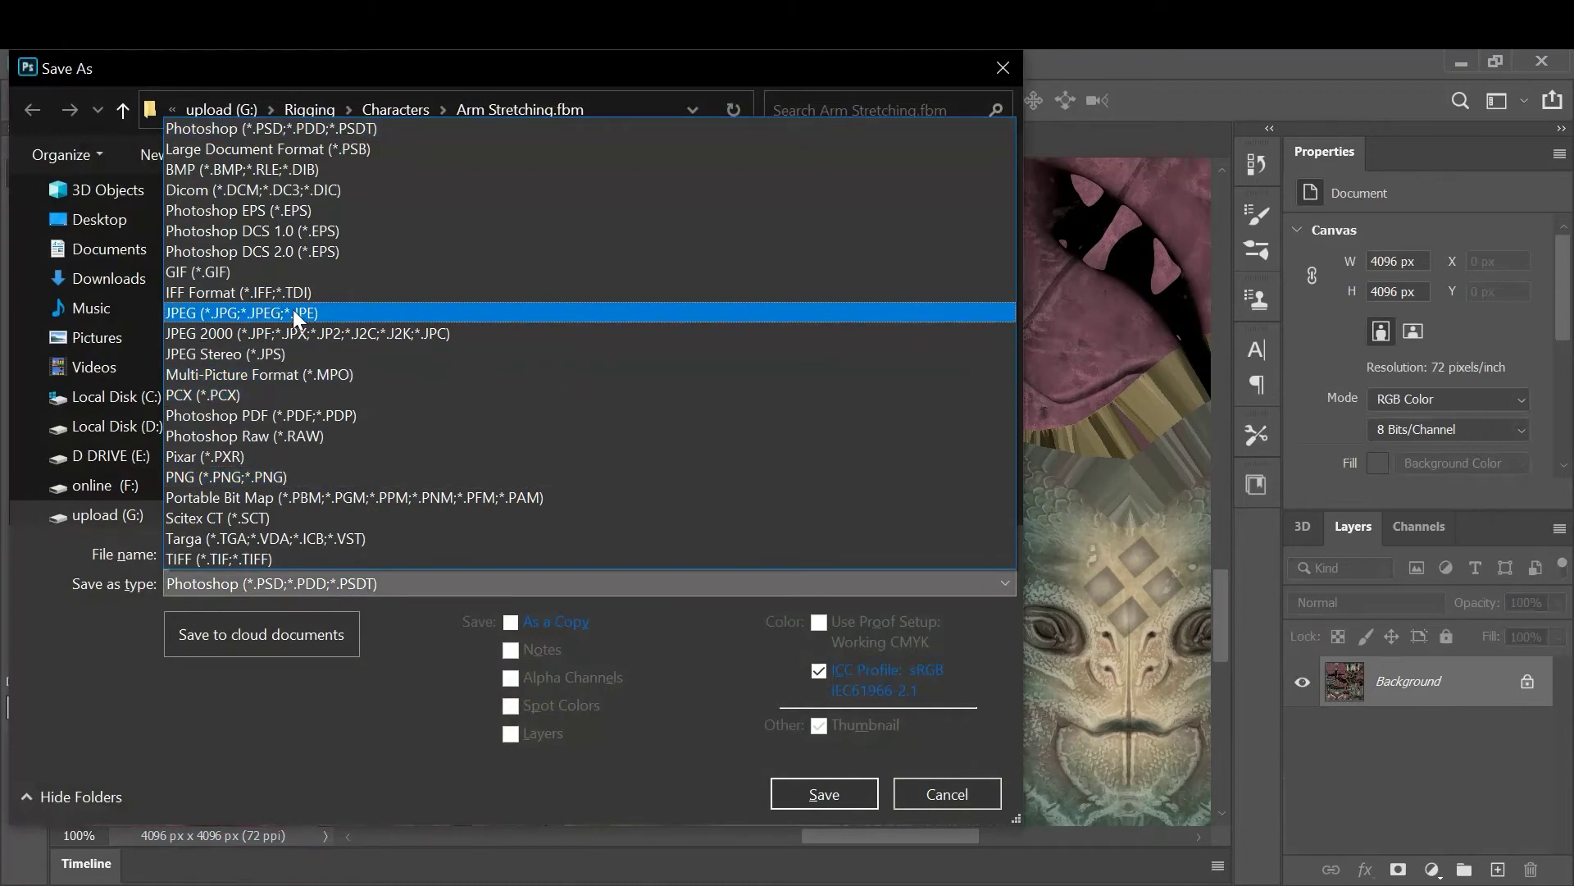
pyautogui.click(293, 313)
pyautogui.click(318, 551)
pyautogui.click(318, 551)
pyautogui.hotkey('shift', 'Left')
pyautogui.hotkey('shift', 'Left')
pyautogui.hotkey('shift', 'Left')
pyautogui.hotkey('shift', 'Left')
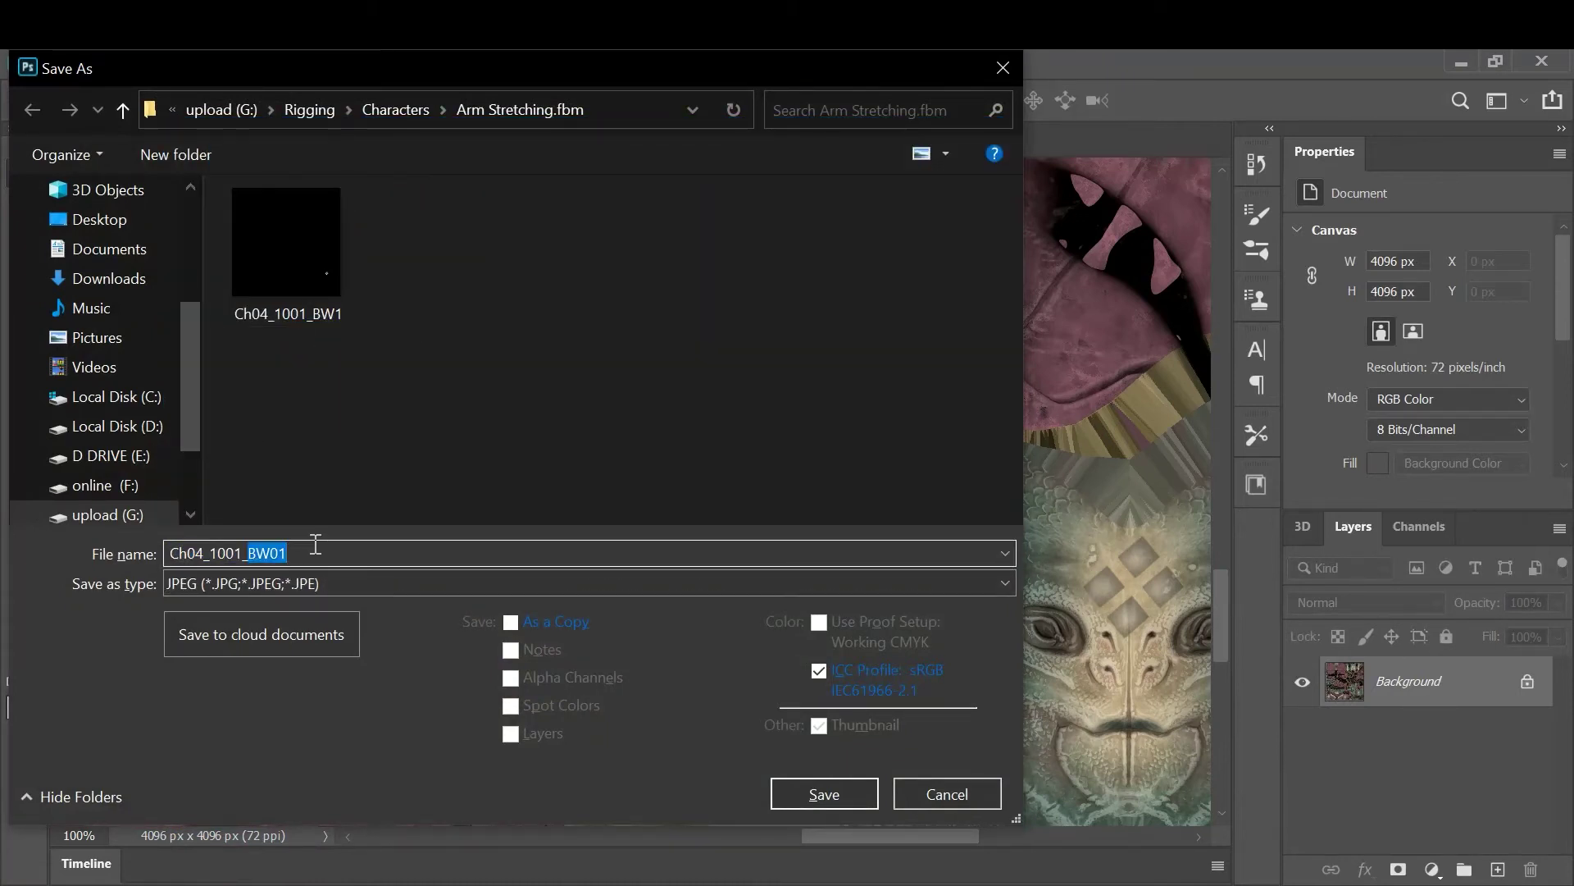
# Save the edited texture as a JPEG named Ch04_1001_Diffuse01 in the Arm Stretching.fbm folder at maximum quality 12
pyautogui.write('Di')
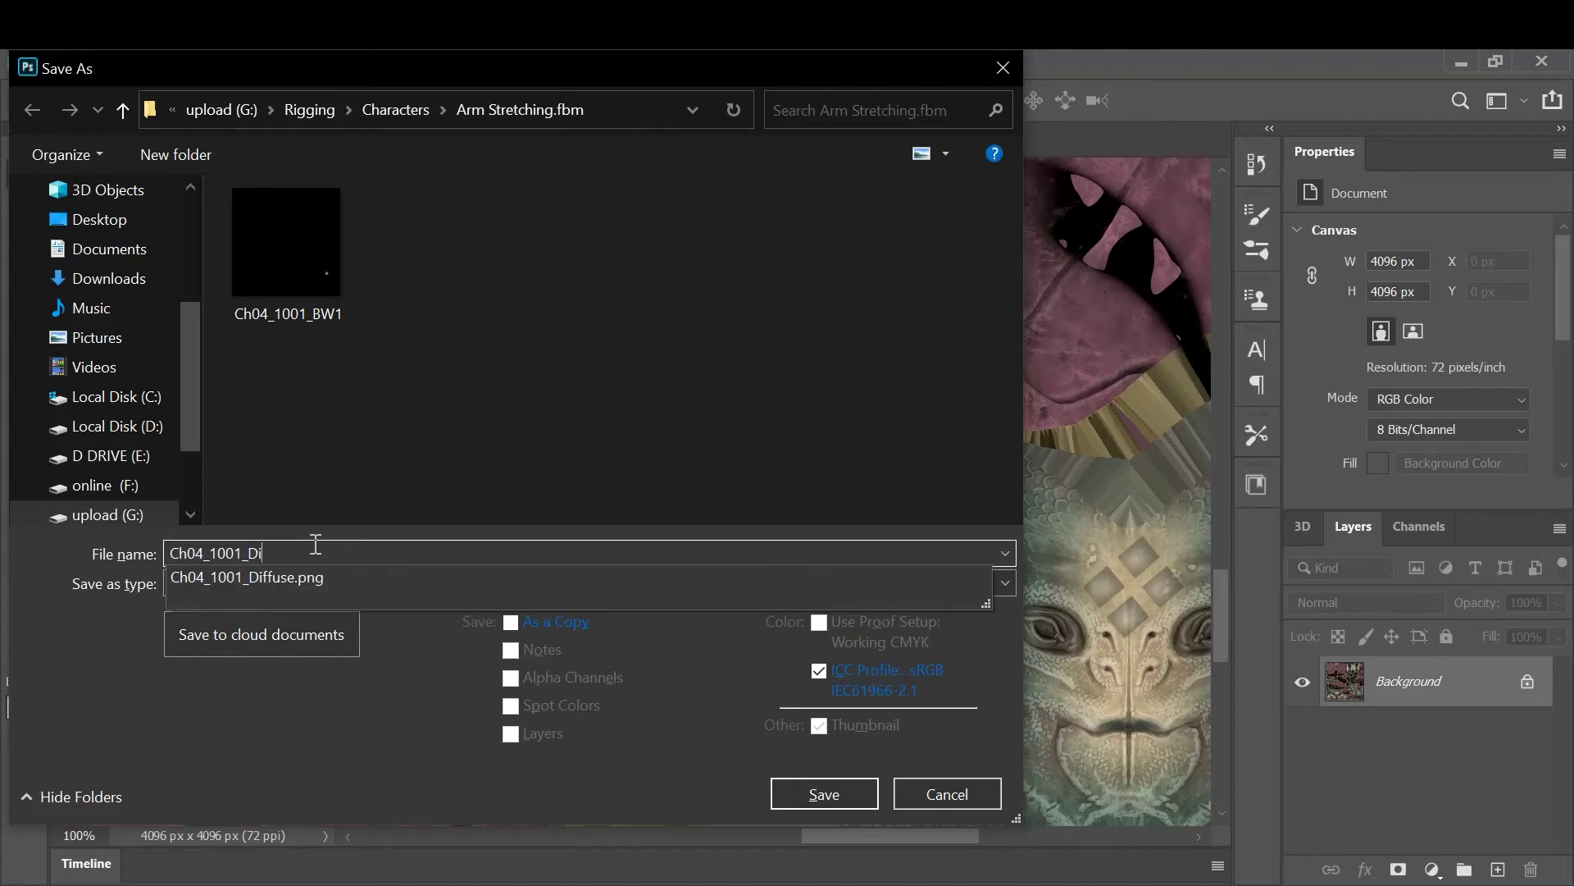
pyautogui.click(270, 579)
pyautogui.click(303, 555)
pyautogui.moveTo(296, 555); pyautogui.dragTo(412, 555)
pyautogui.write('01')
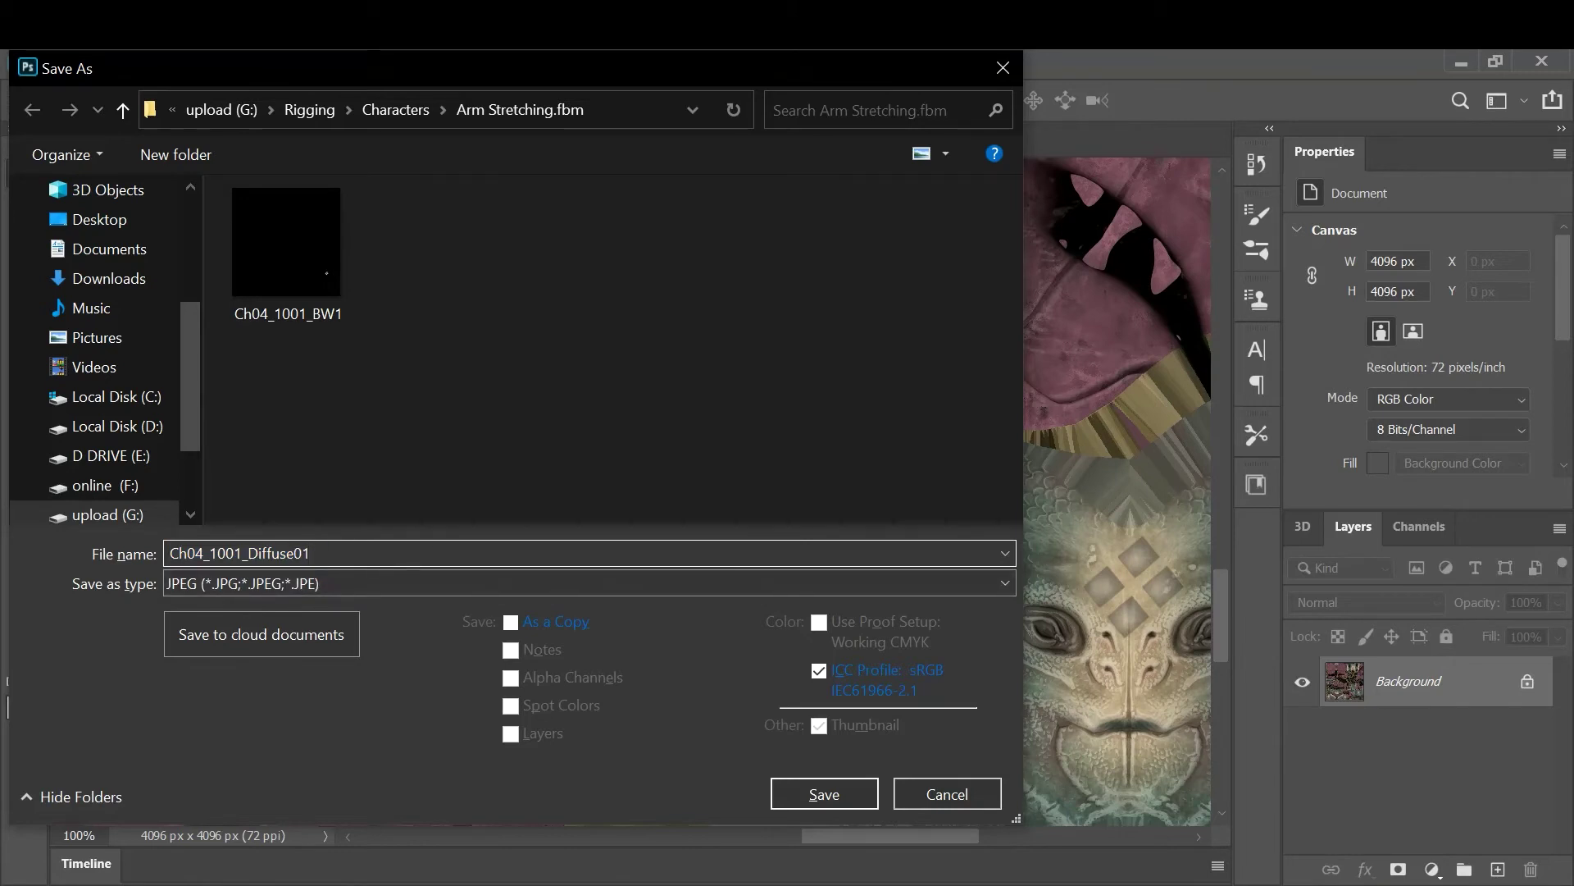
pyautogui.press('Return')
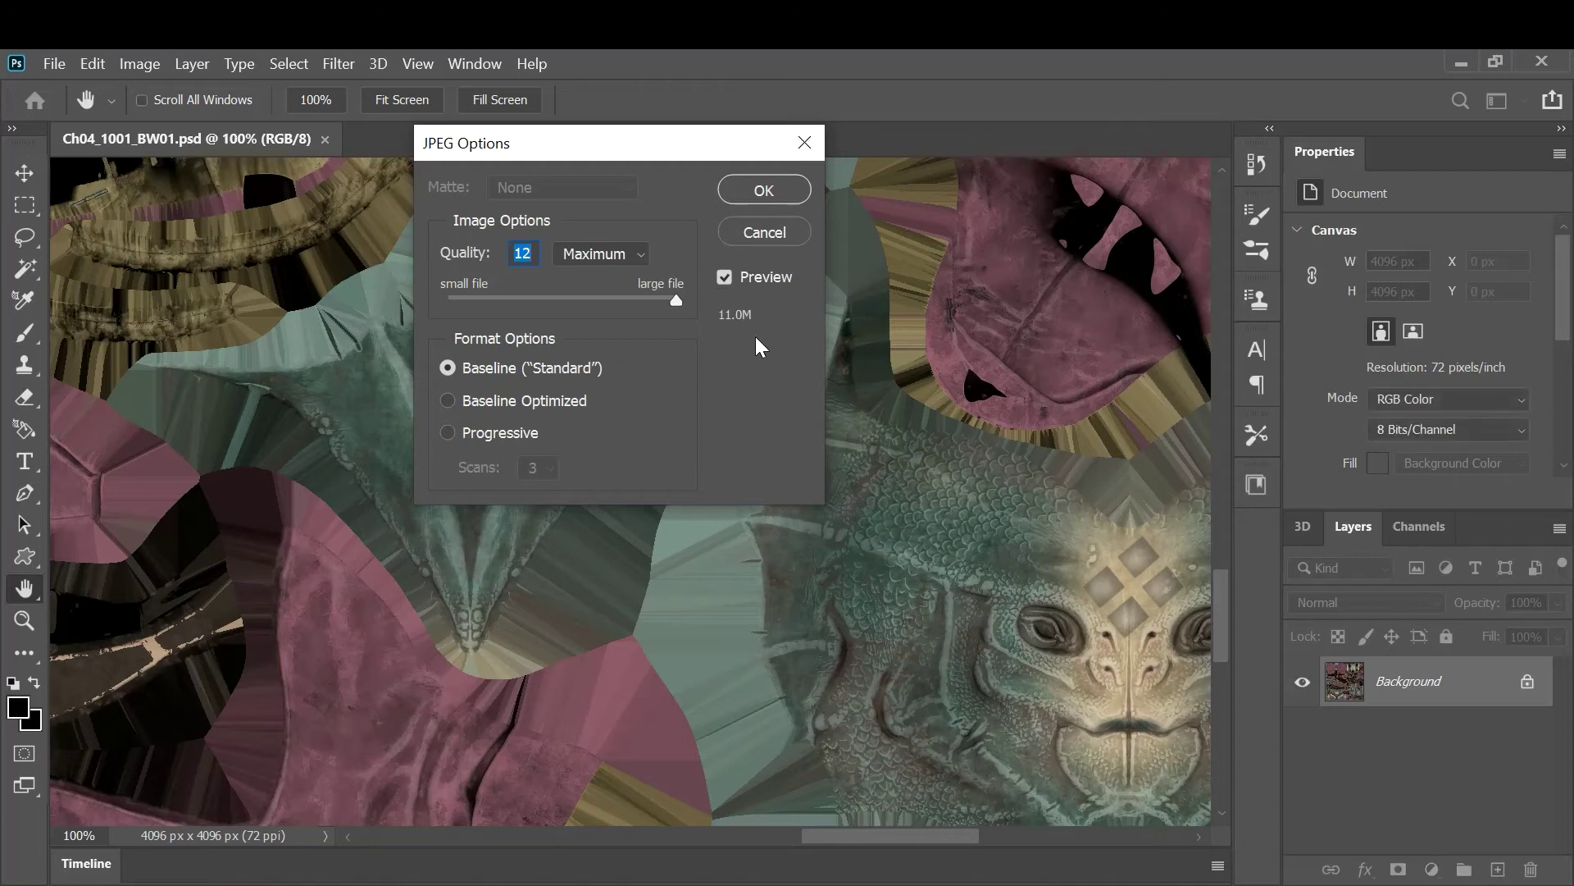
pyautogui.click(763, 192)
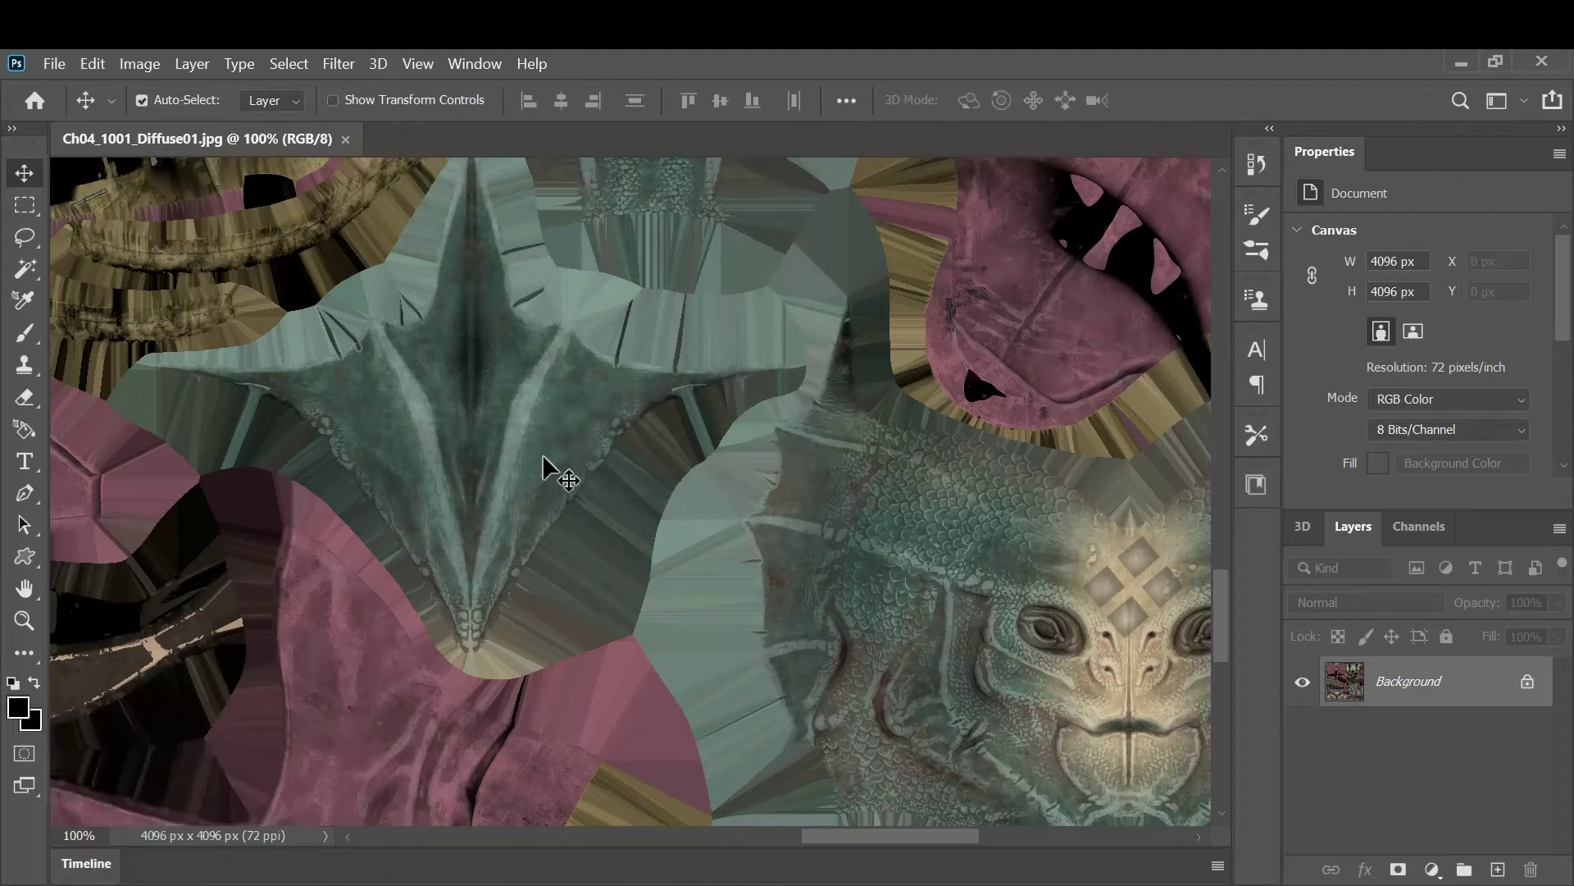
# Inspect the saved diffuse texture up close, especially the diamond pattern on the forehead of the face area
pyautogui.hotkey('ctrl', '+')
pyautogui.hotkey('ctrl', '+')
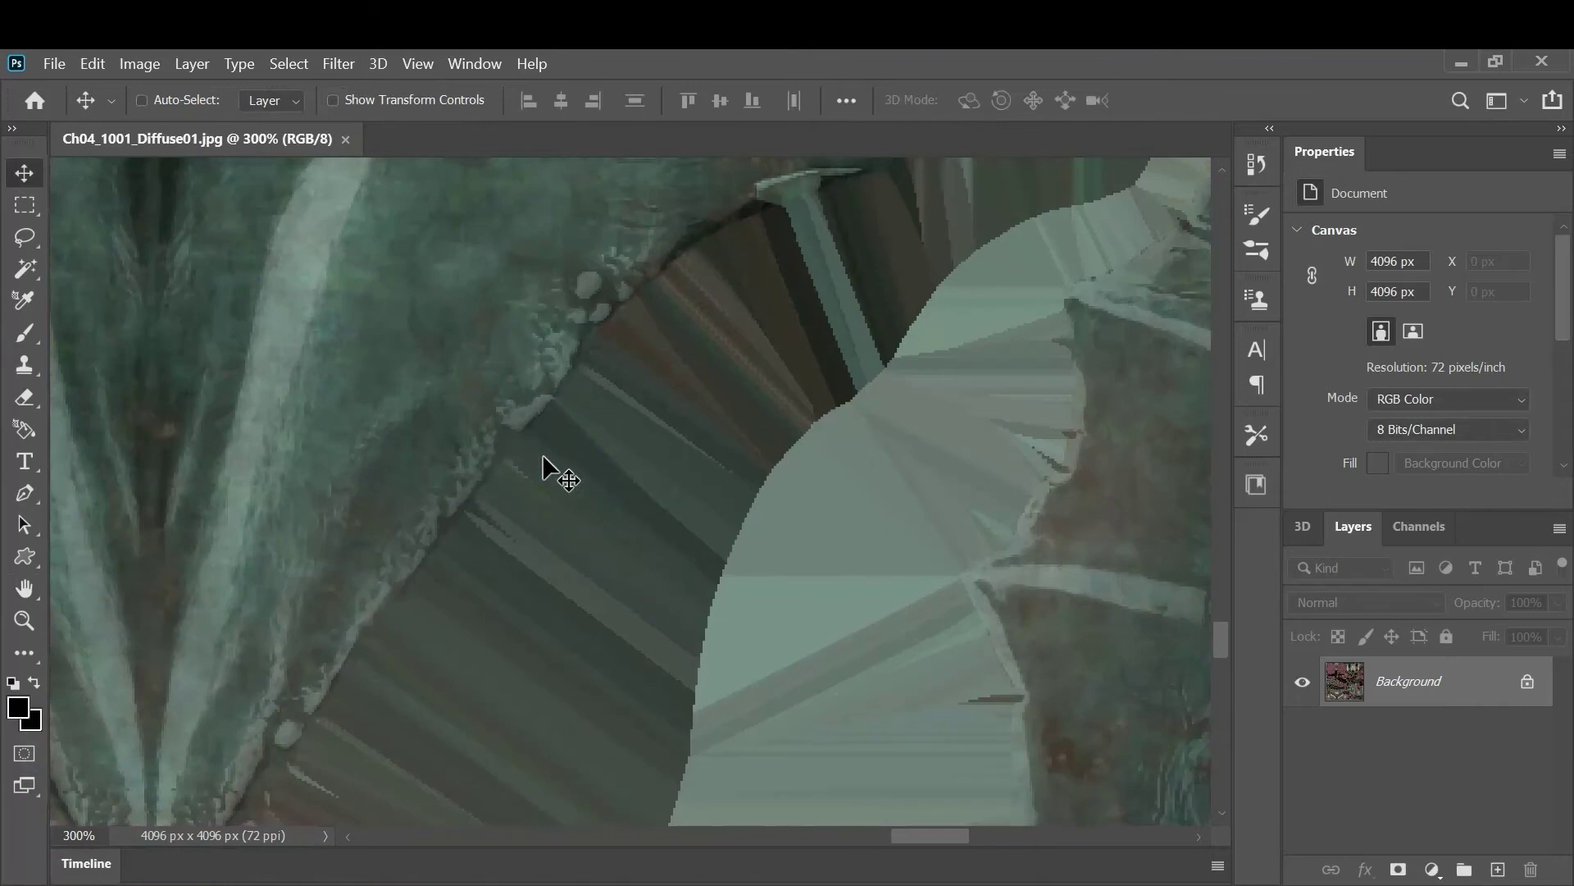
pyautogui.hotkey('ctrl', '-')
pyautogui.hotkey('ctrl', '-')
pyautogui.hotkey('ctrl', '-')
pyautogui.hotkey('ctrl', '-')
pyautogui.hotkey('ctrl', '-')
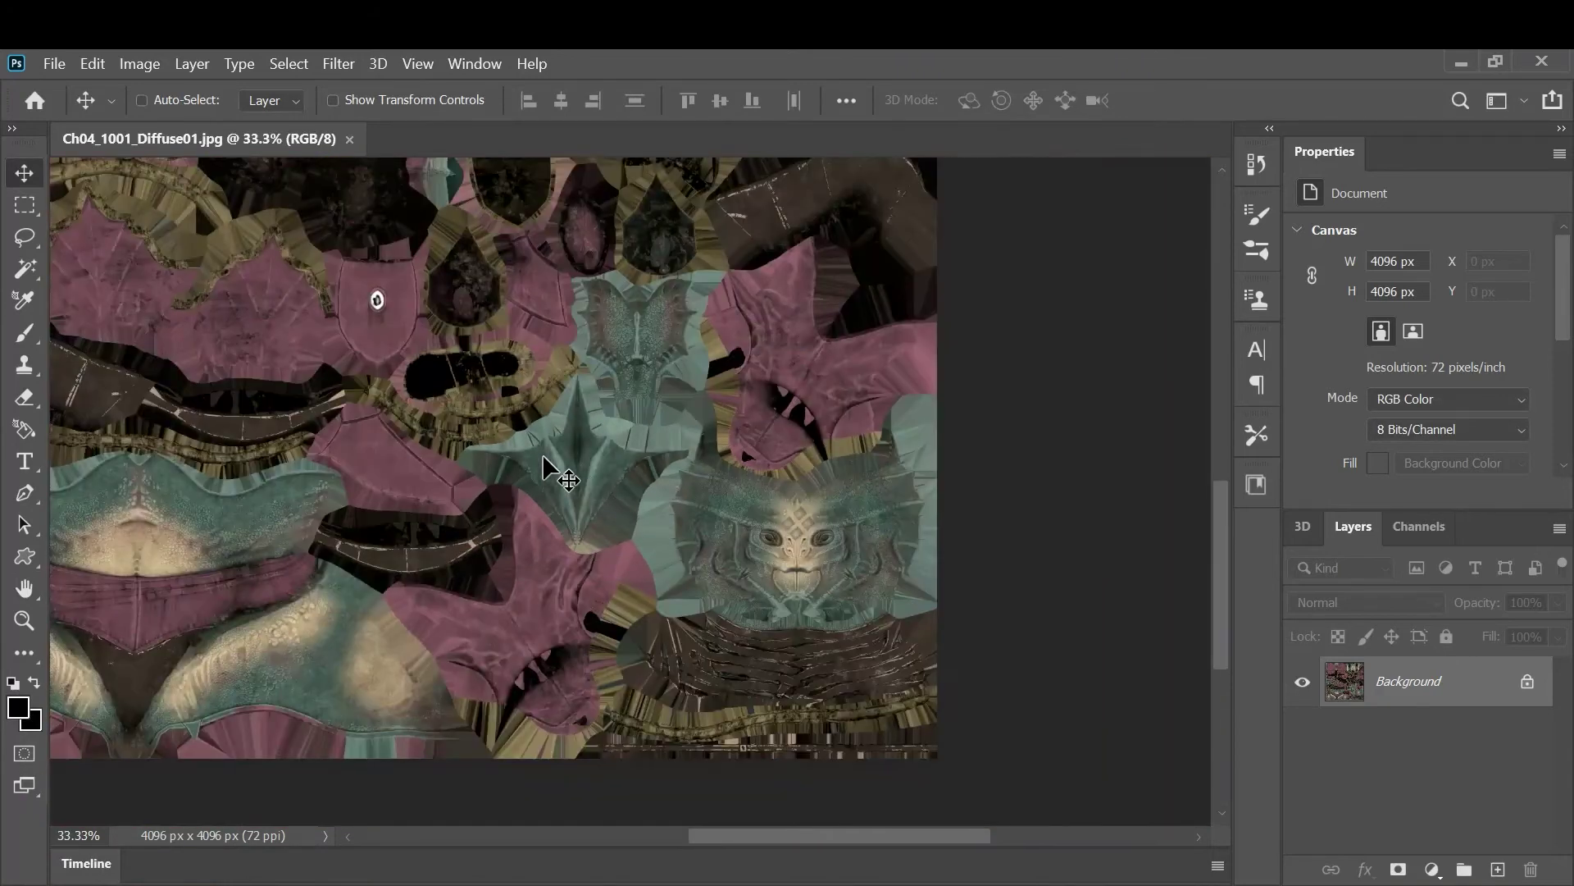
pyautogui.hotkey('ctrl', '+')
pyautogui.hotkey('ctrl', '+')
pyautogui.hotkey('ctrl', '+')
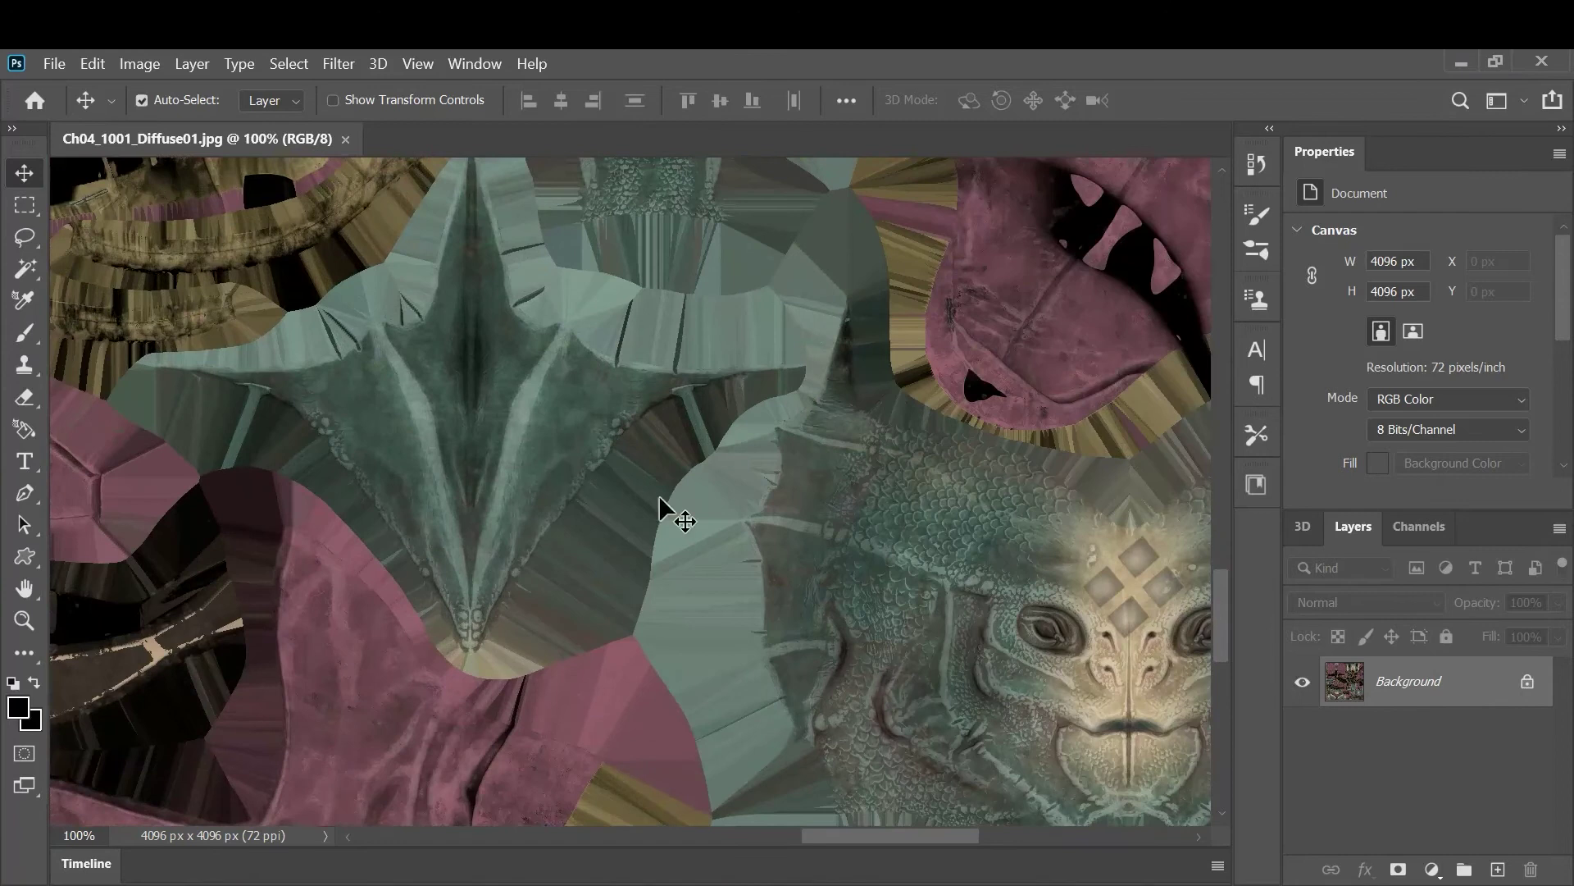
pyautogui.moveTo(1044, 544); pyautogui.dragTo(879, 439)
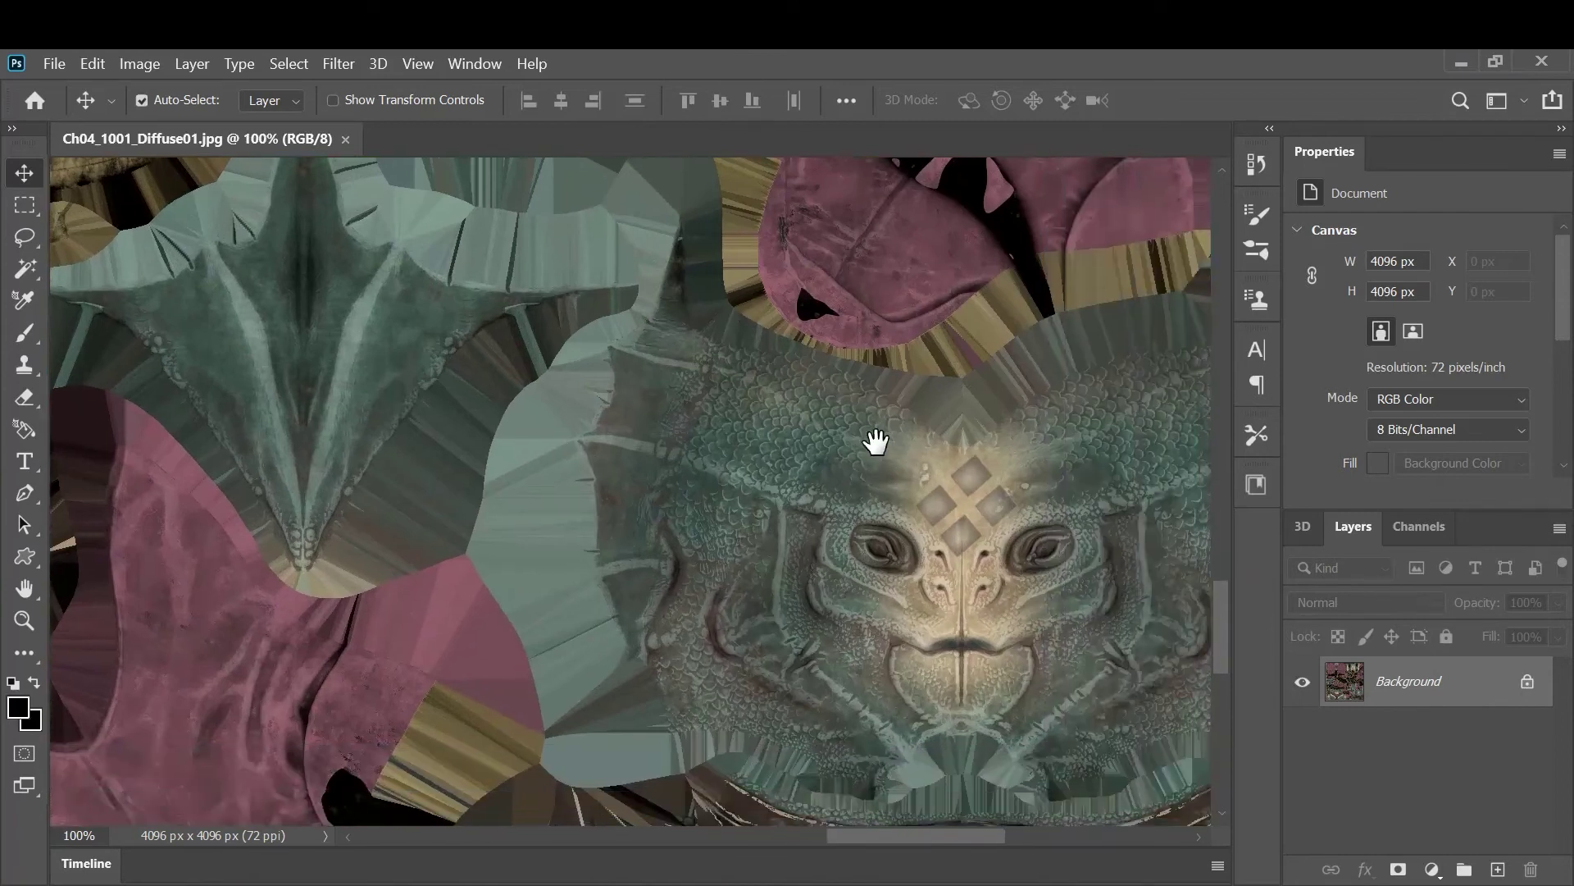
pyautogui.moveTo(966, 467); pyautogui.dragTo(881, 438)
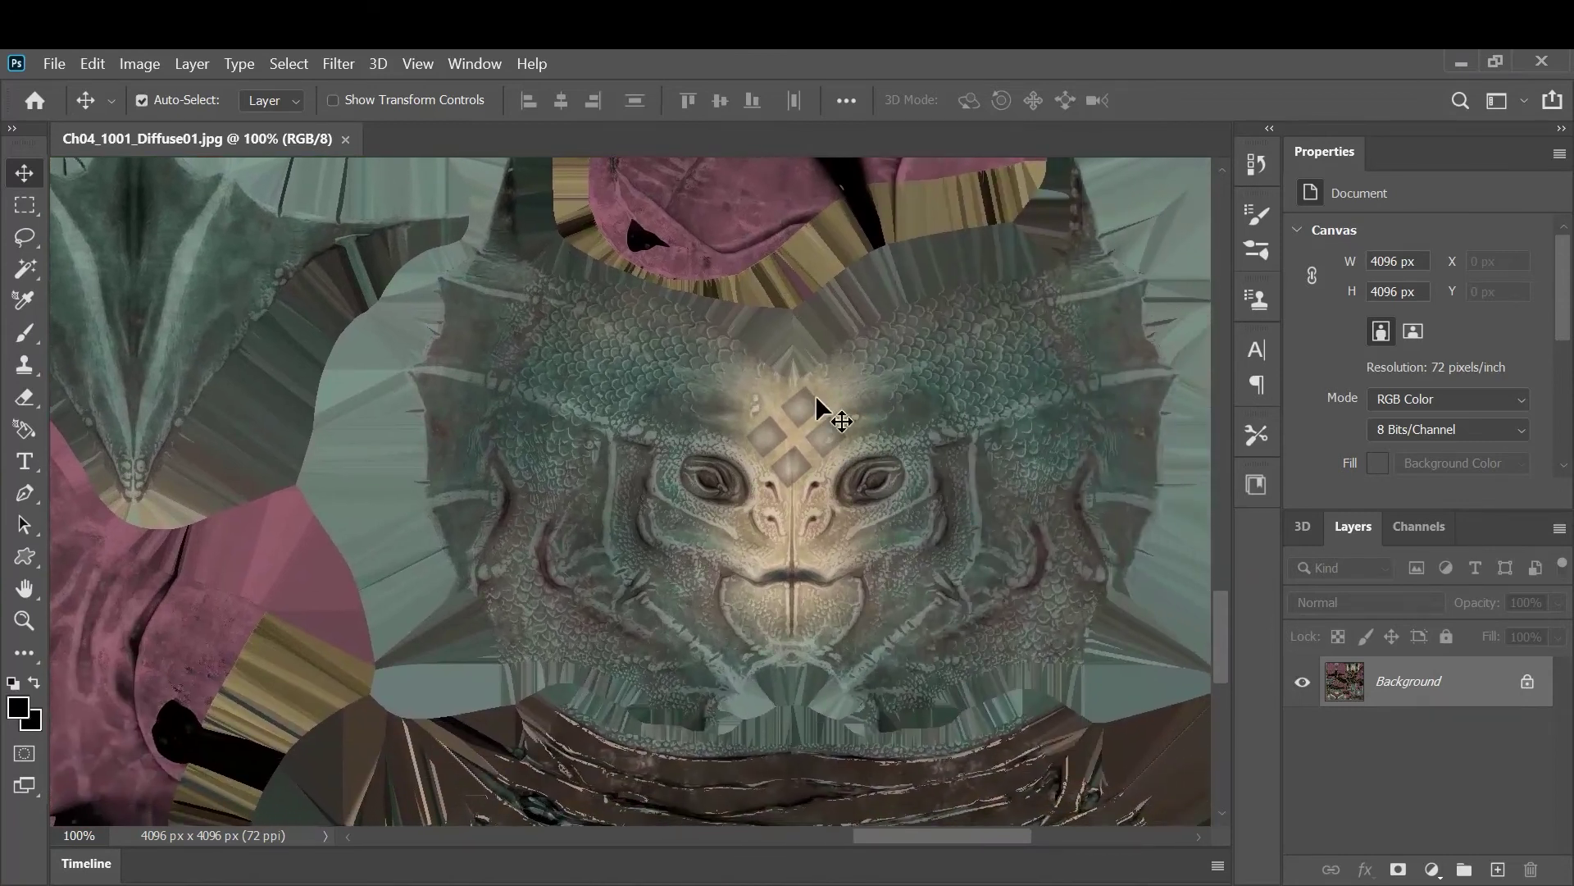
# Close the texture document, quit Photoshop to return to Maya, and deselect the character
pyautogui.press('ctrl')
pyautogui.click(346, 139)
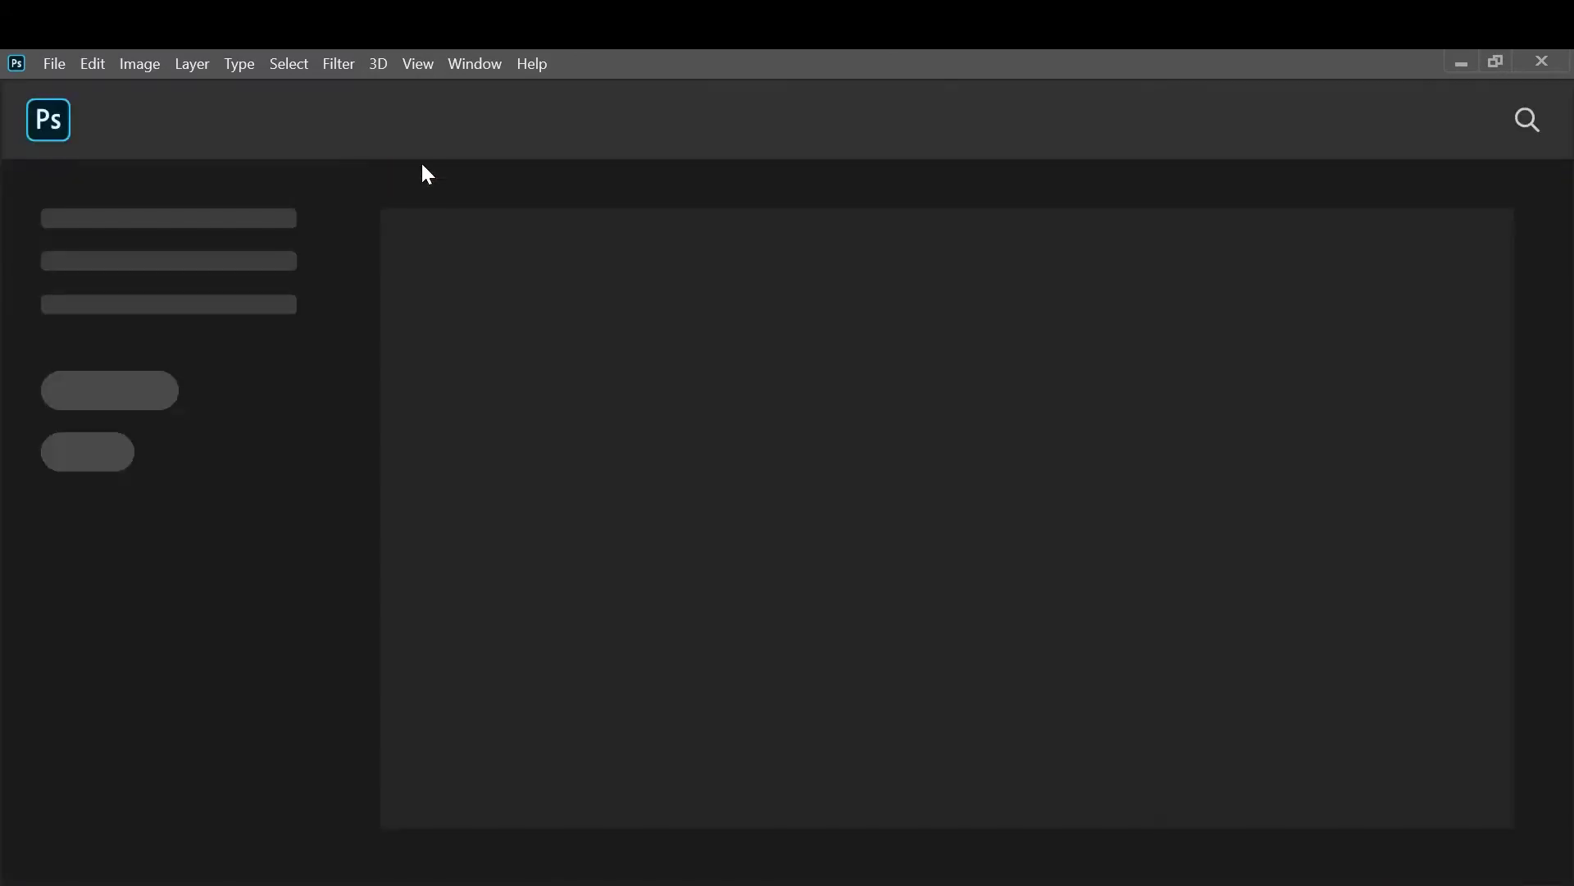
pyautogui.click(1557, 64)
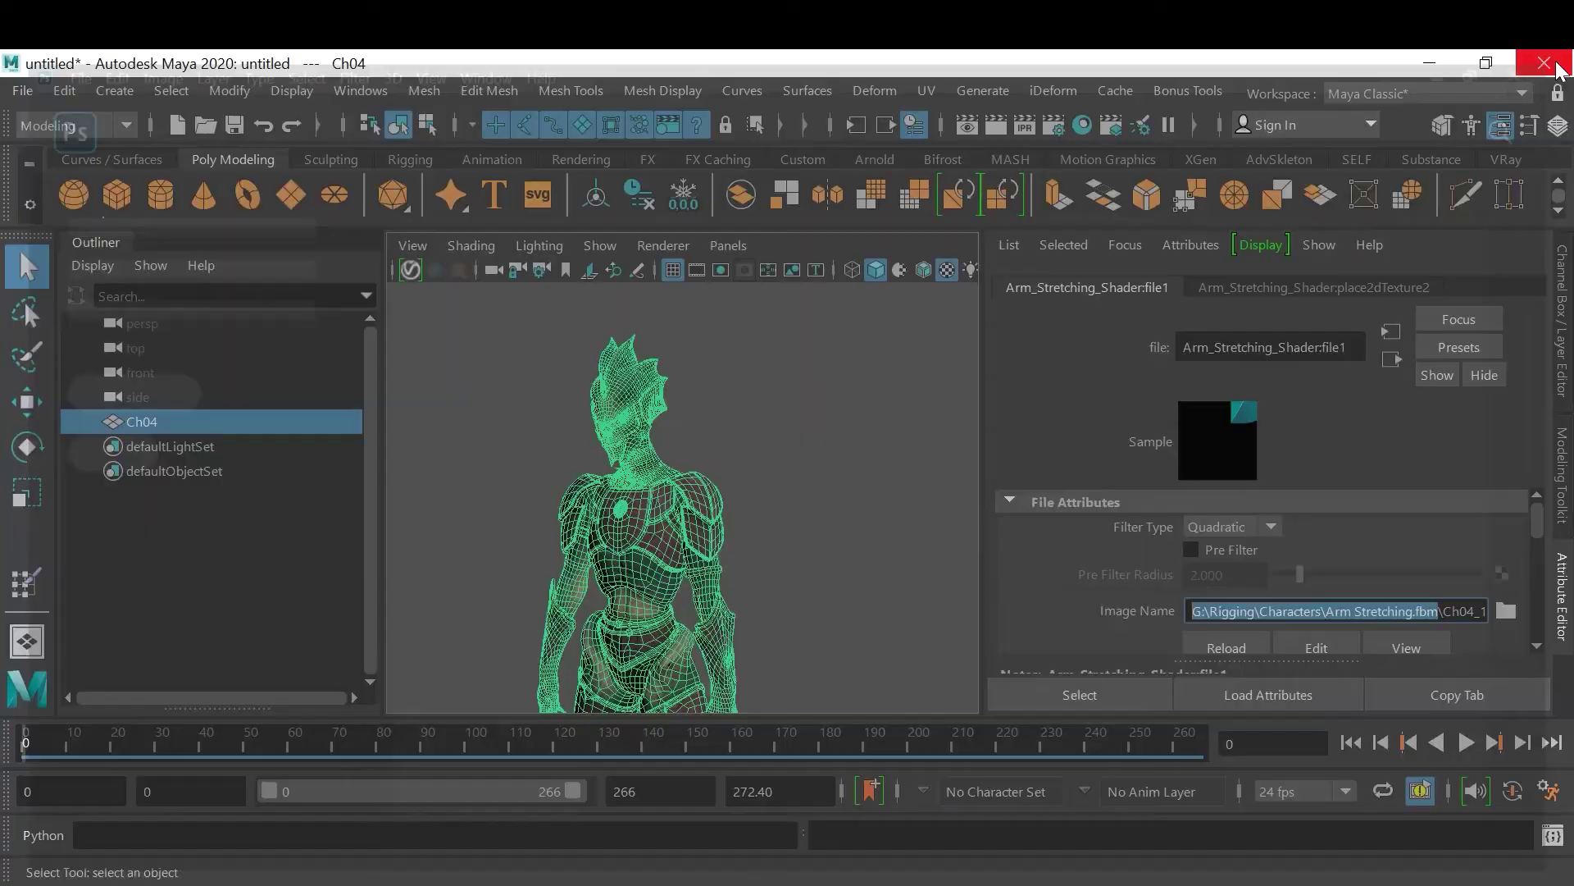
pyautogui.click(771, 465)
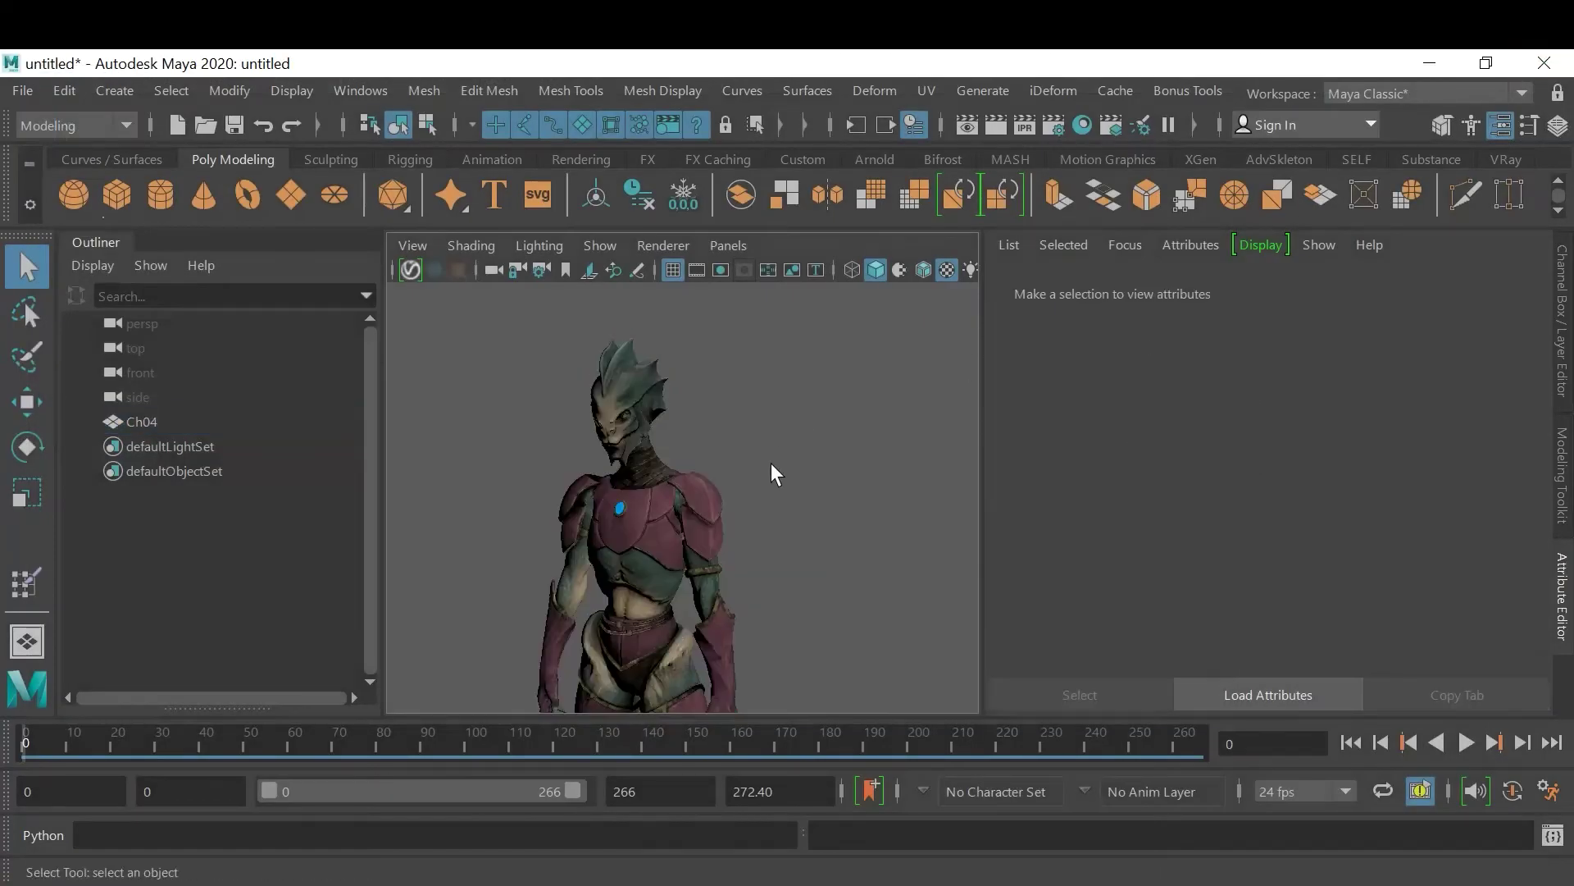
# Load Ch04_1001_Diffuse01.jpg as the color texture image of the character's Ch04_body Phong material
pyautogui.click(673, 471)
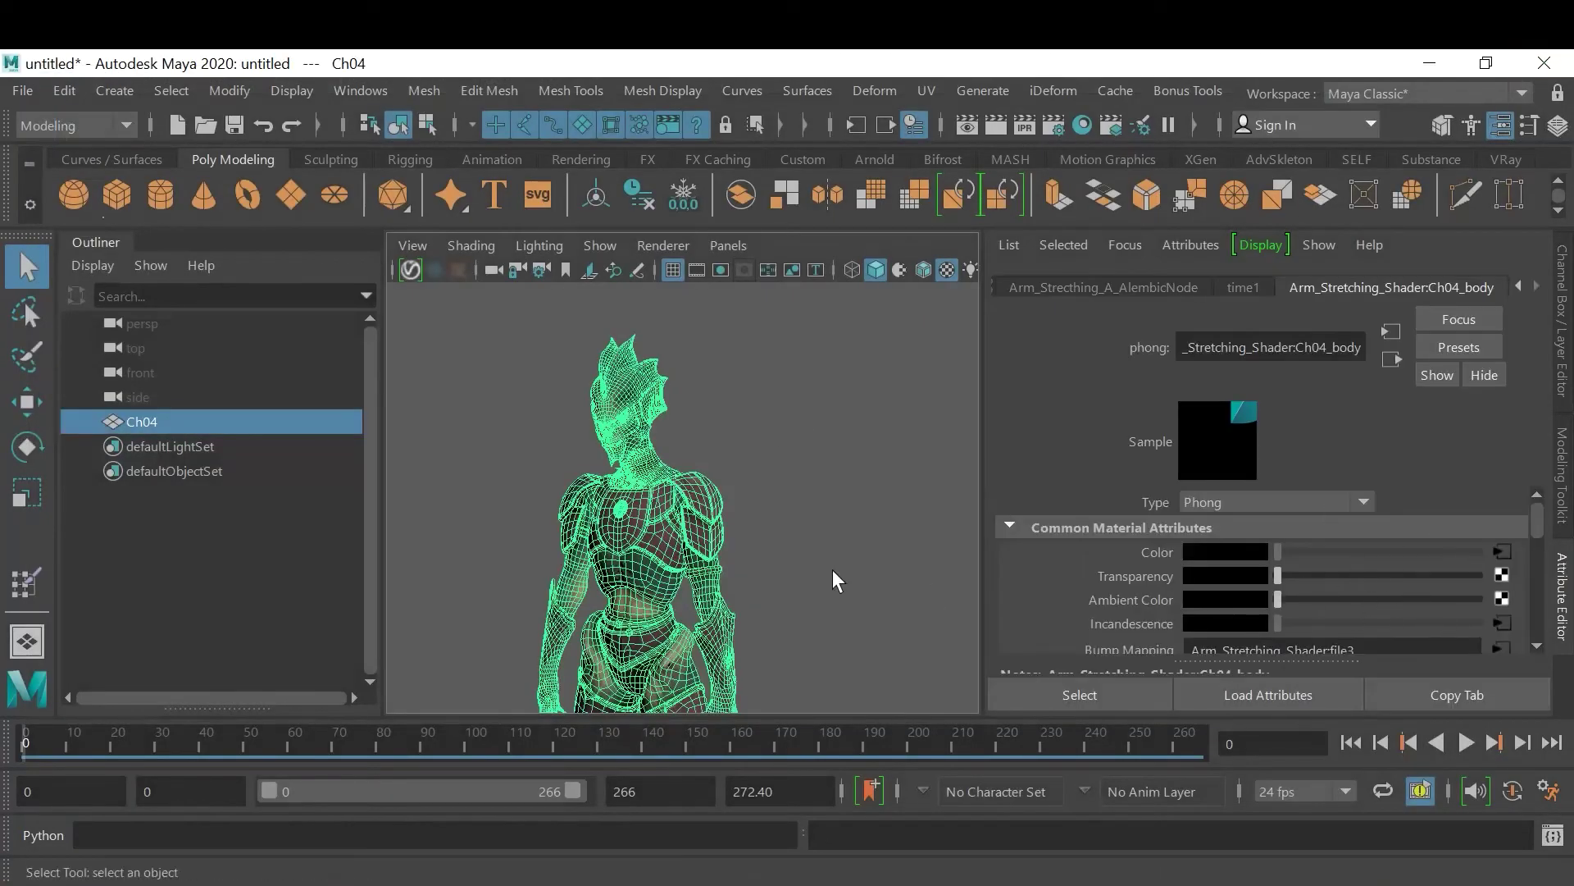
pyautogui.scroll(8, 727, 573)
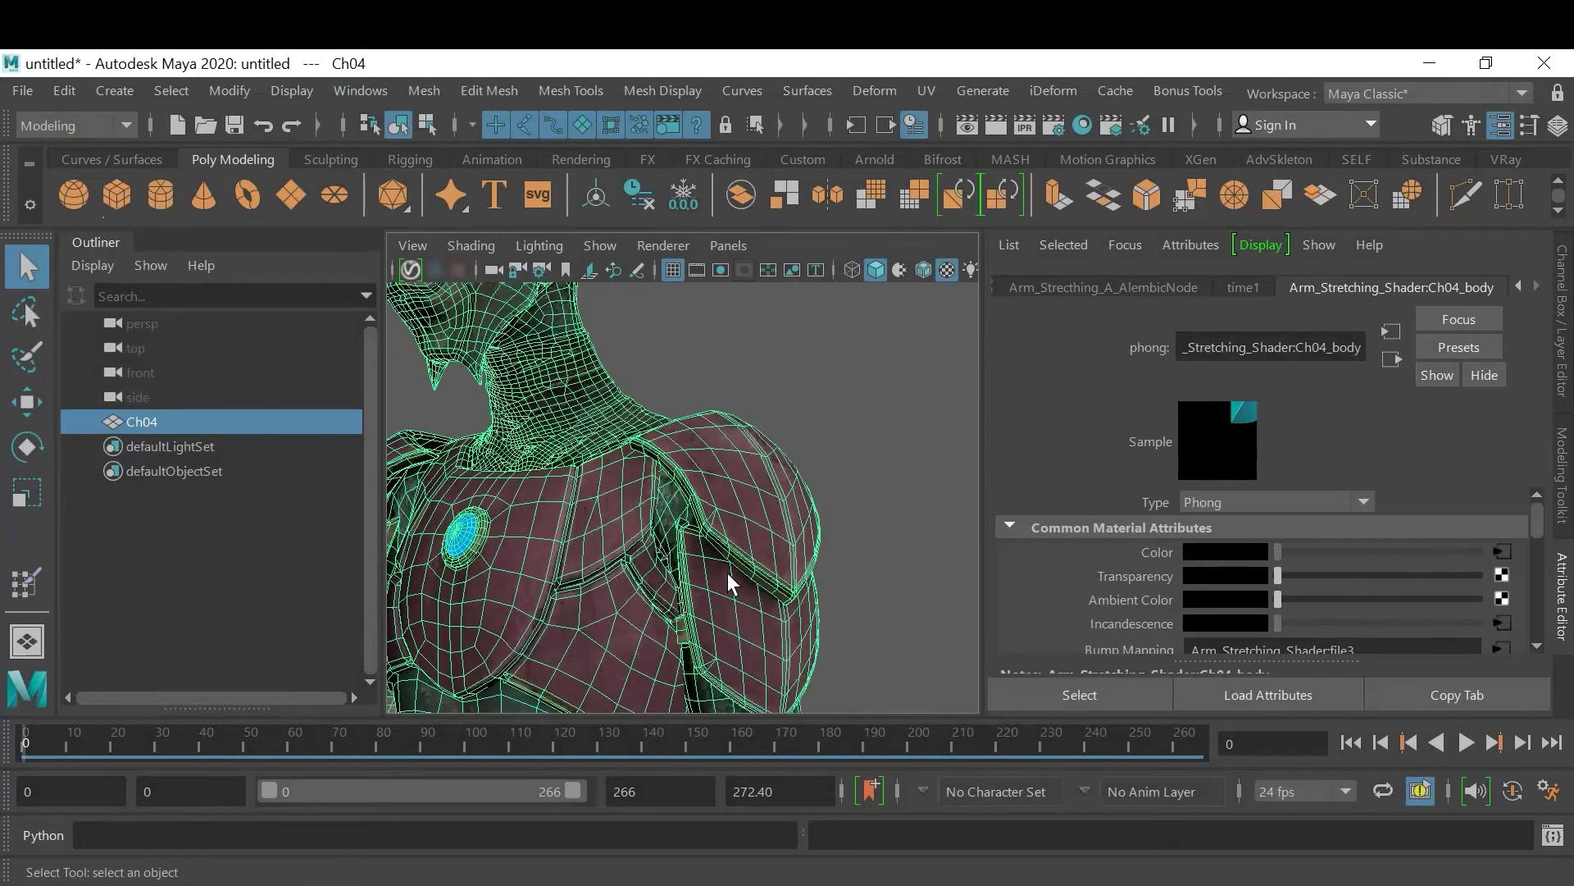
pyautogui.scroll(-5, 727, 573)
pyautogui.keyDown('alt'); pyautogui.moveTo(763, 544); pyautogui.dragTo(799, 566); pyautogui.keyUp('alt')
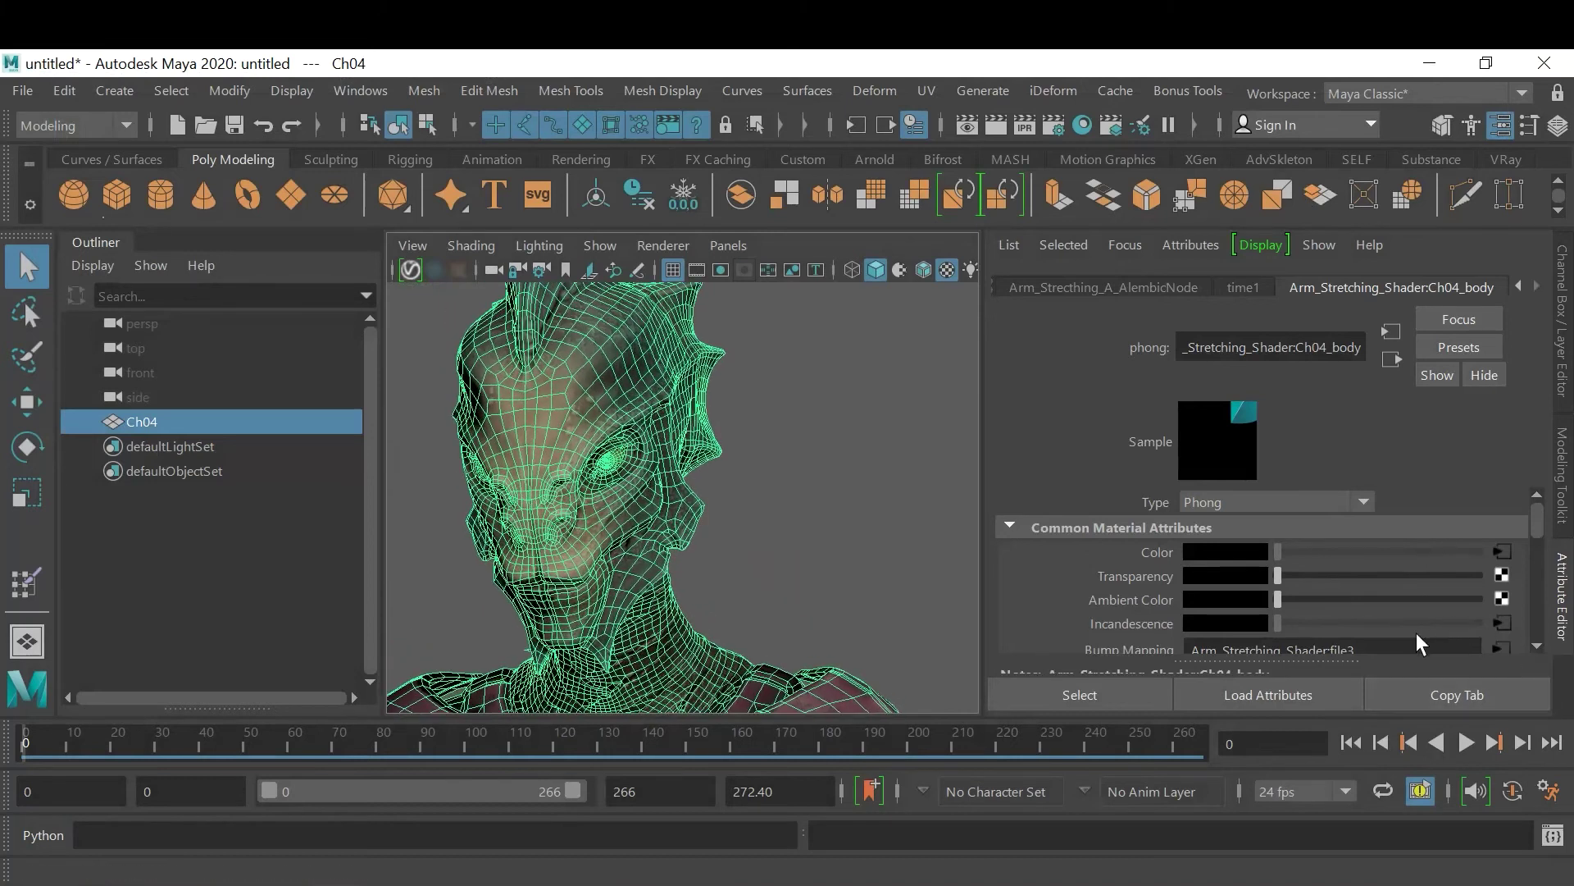
pyautogui.click(1502, 554)
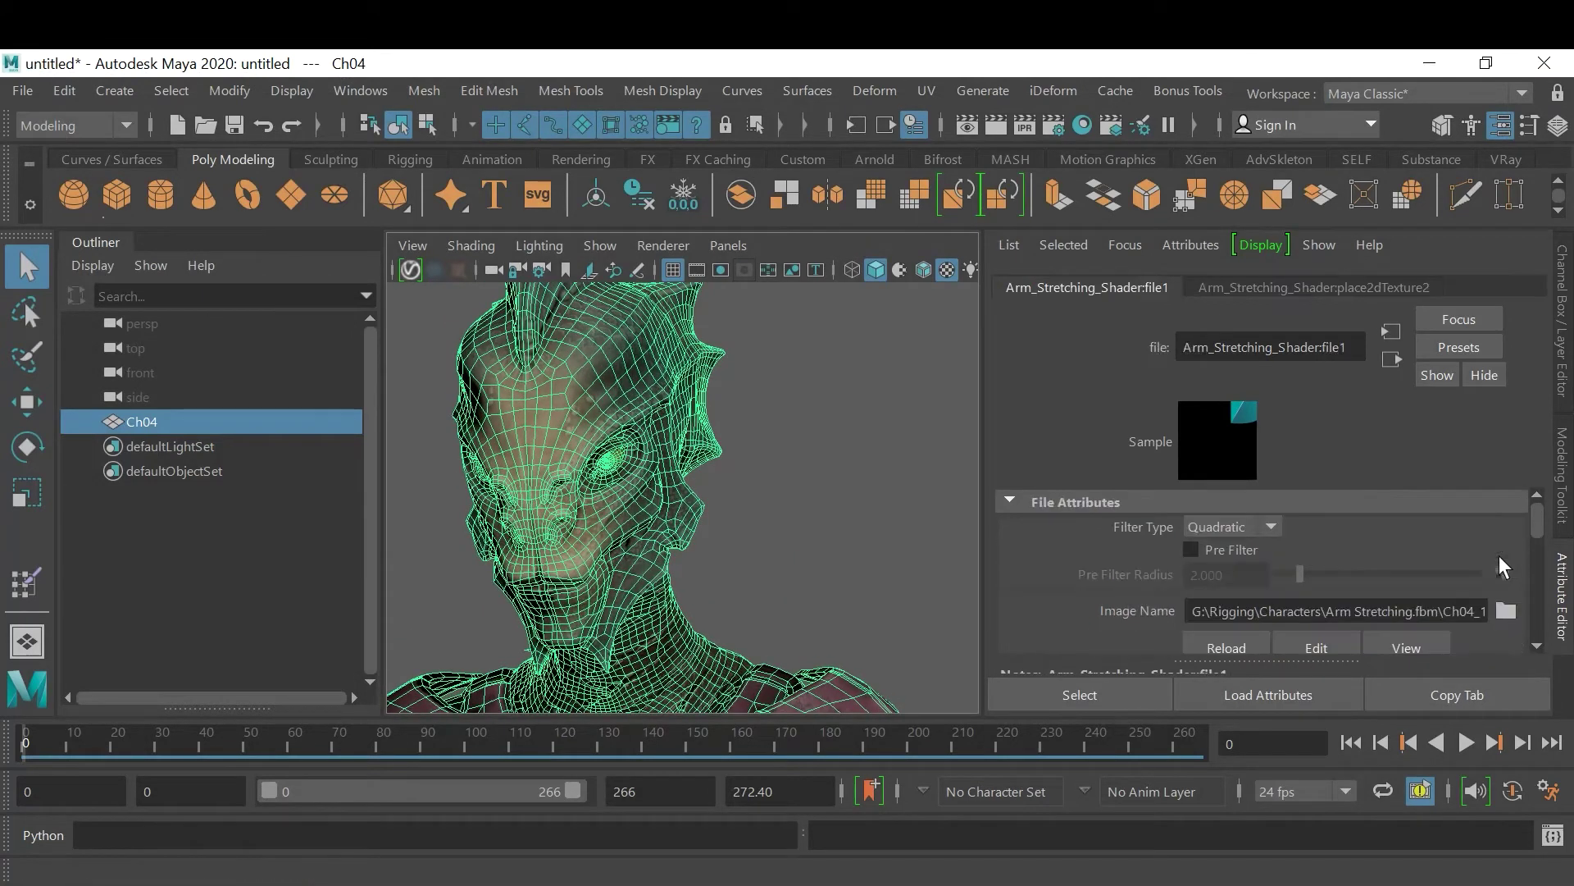
pyautogui.click(1508, 611)
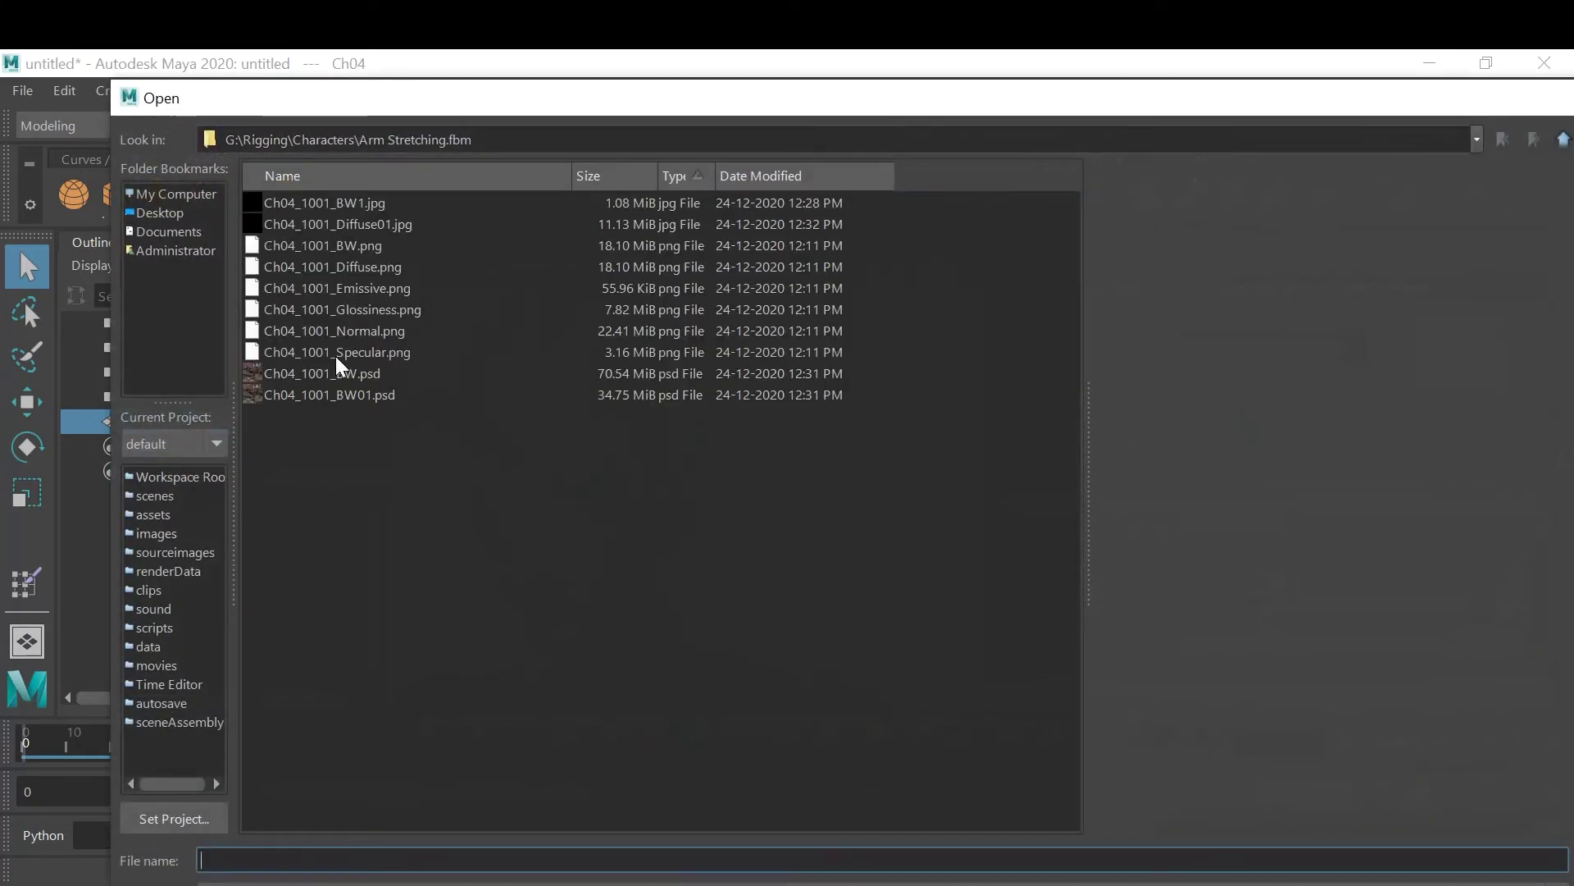
pyautogui.click(343, 229)
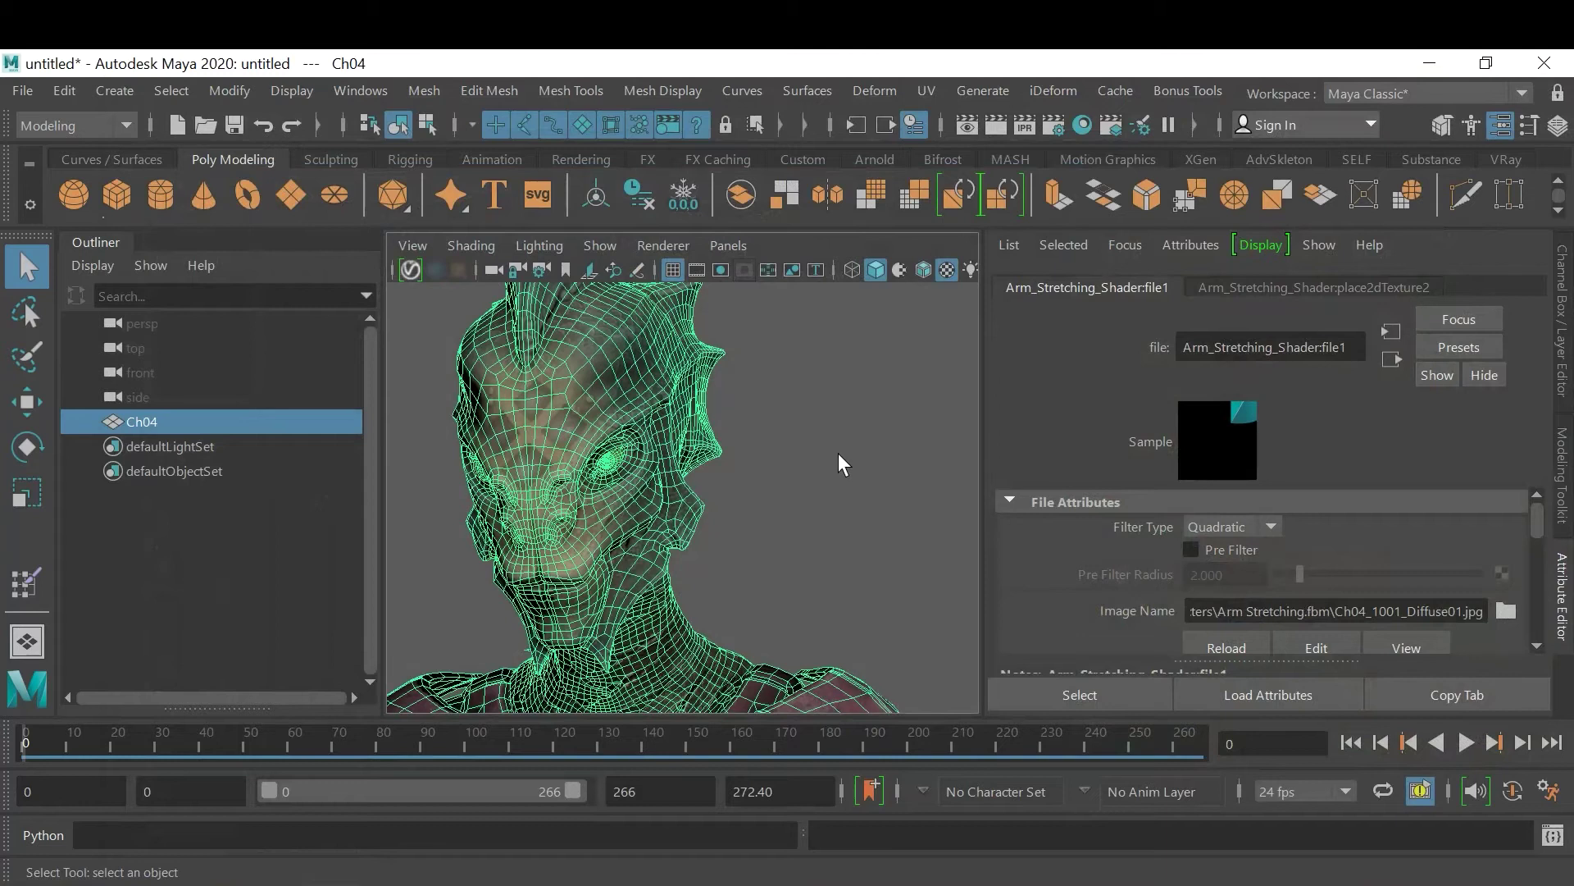
# Deselect the character and examine its textured head and upper body from several angles and distances
pyautogui.click(839, 454)
pyautogui.scroll(-5, 840, 466)
pyautogui.keyDown('alt'); pyautogui.moveTo(840, 466); pyautogui.dragTo(703, 390); pyautogui.keyUp('alt')
pyautogui.scroll(5, 800, 509)
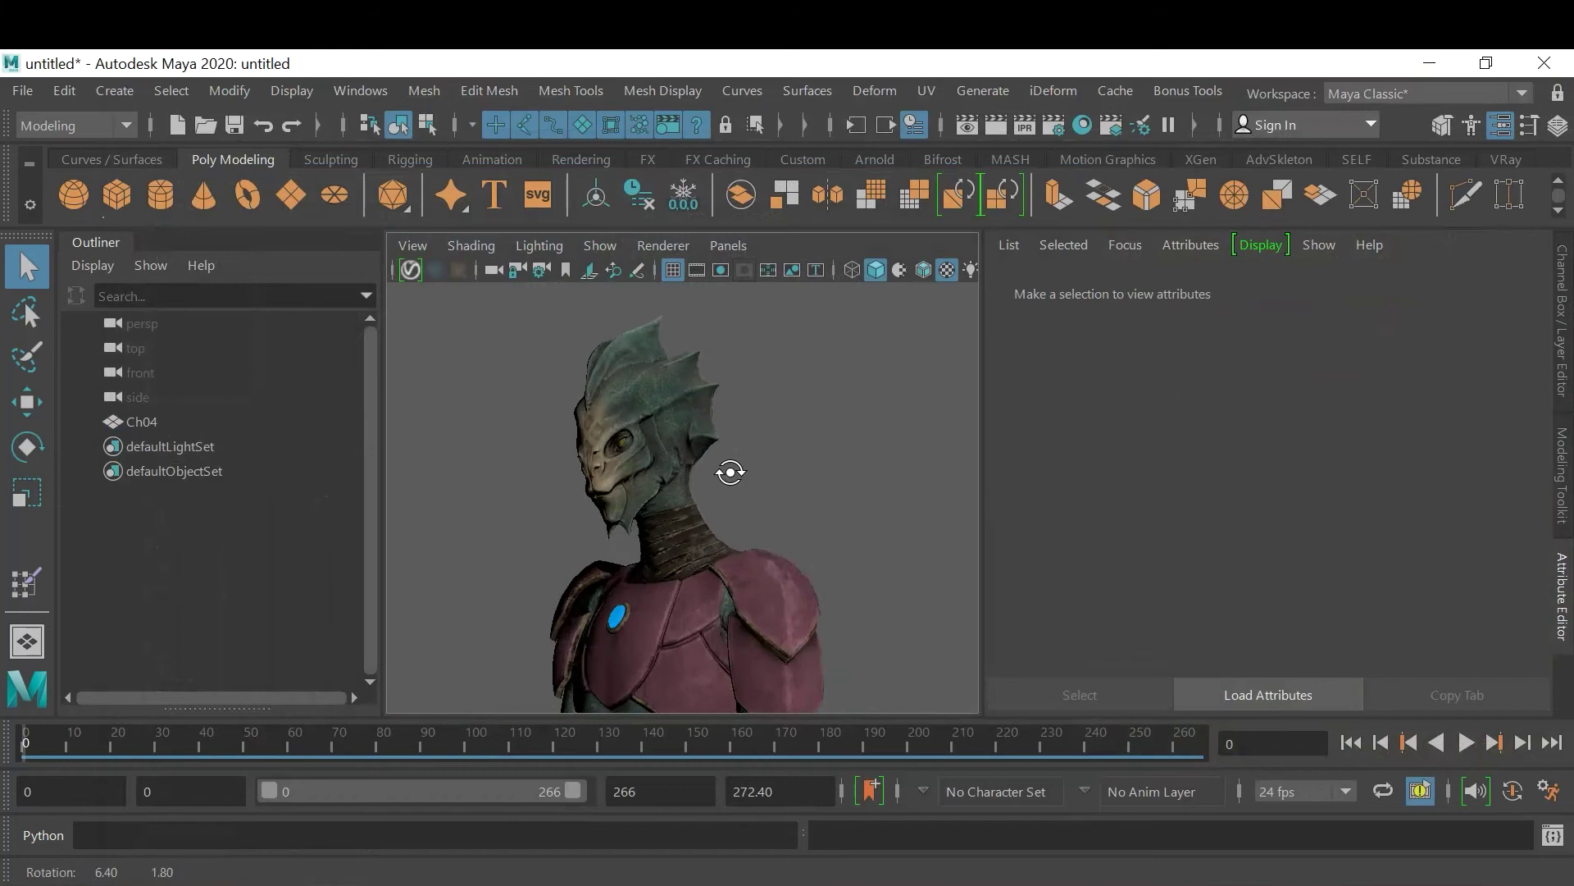
pyautogui.keyDown('alt'); pyautogui.moveTo(703, 391); pyautogui.dragTo(657, 484, button='right'); pyautogui.keyUp('alt')
pyautogui.keyDown('alt'); pyautogui.moveTo(657, 485); pyautogui.dragTo(747, 527); pyautogui.keyUp('alt')
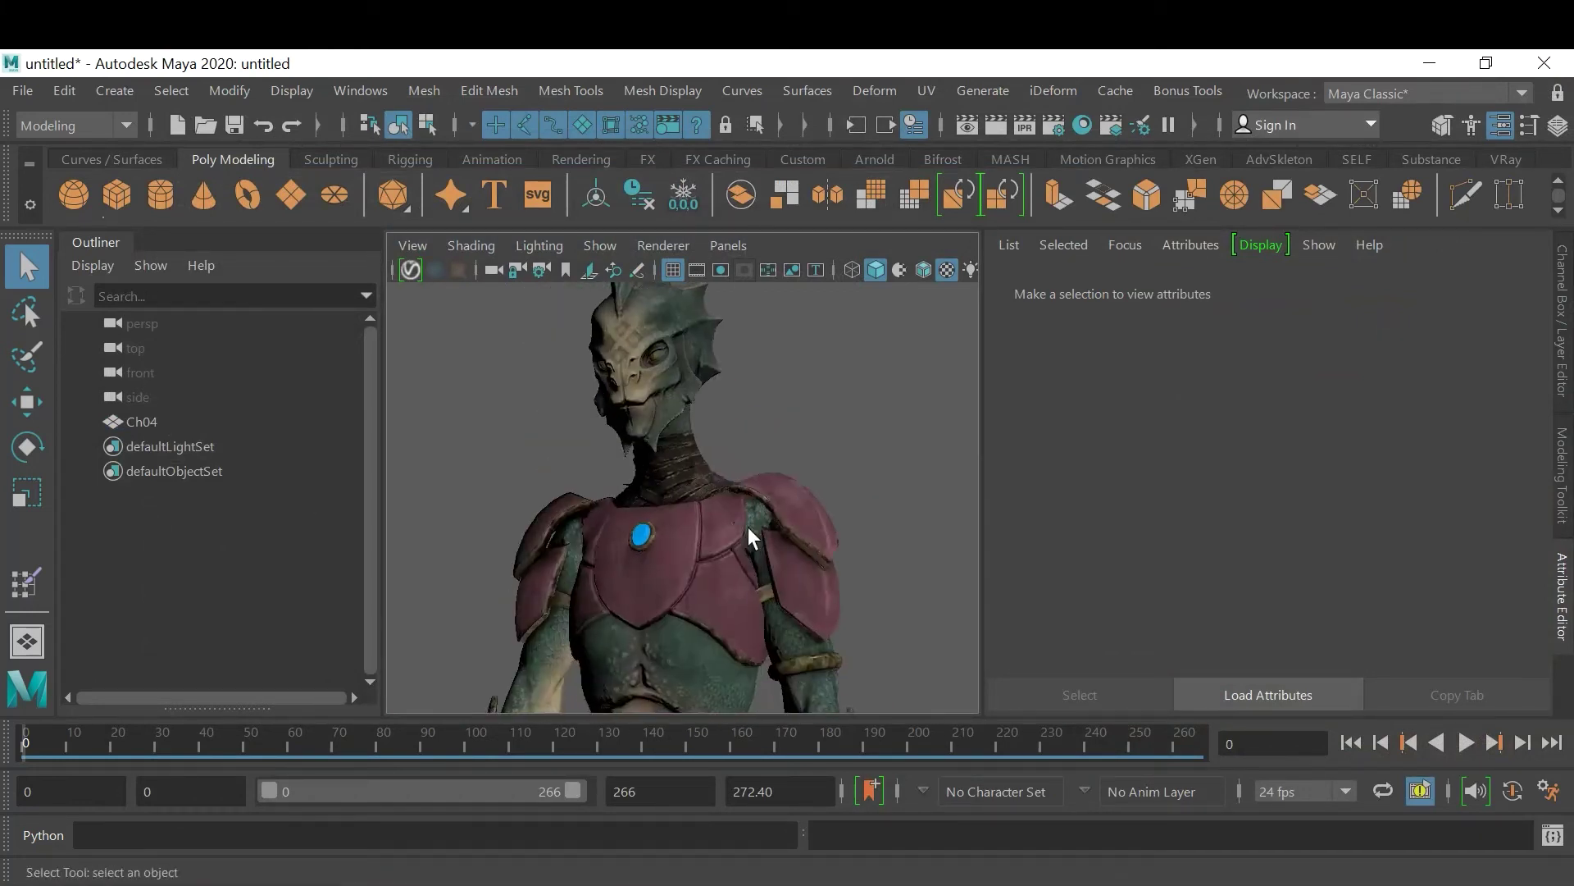
pyautogui.keyDown('alt'); pyautogui.moveTo(748, 527); pyautogui.dragTo(764, 483, button='right'); pyautogui.keyUp('alt')
pyautogui.keyDown('alt'); pyautogui.moveTo(764, 484); pyautogui.dragTo(737, 568); pyautogui.keyUp('alt')
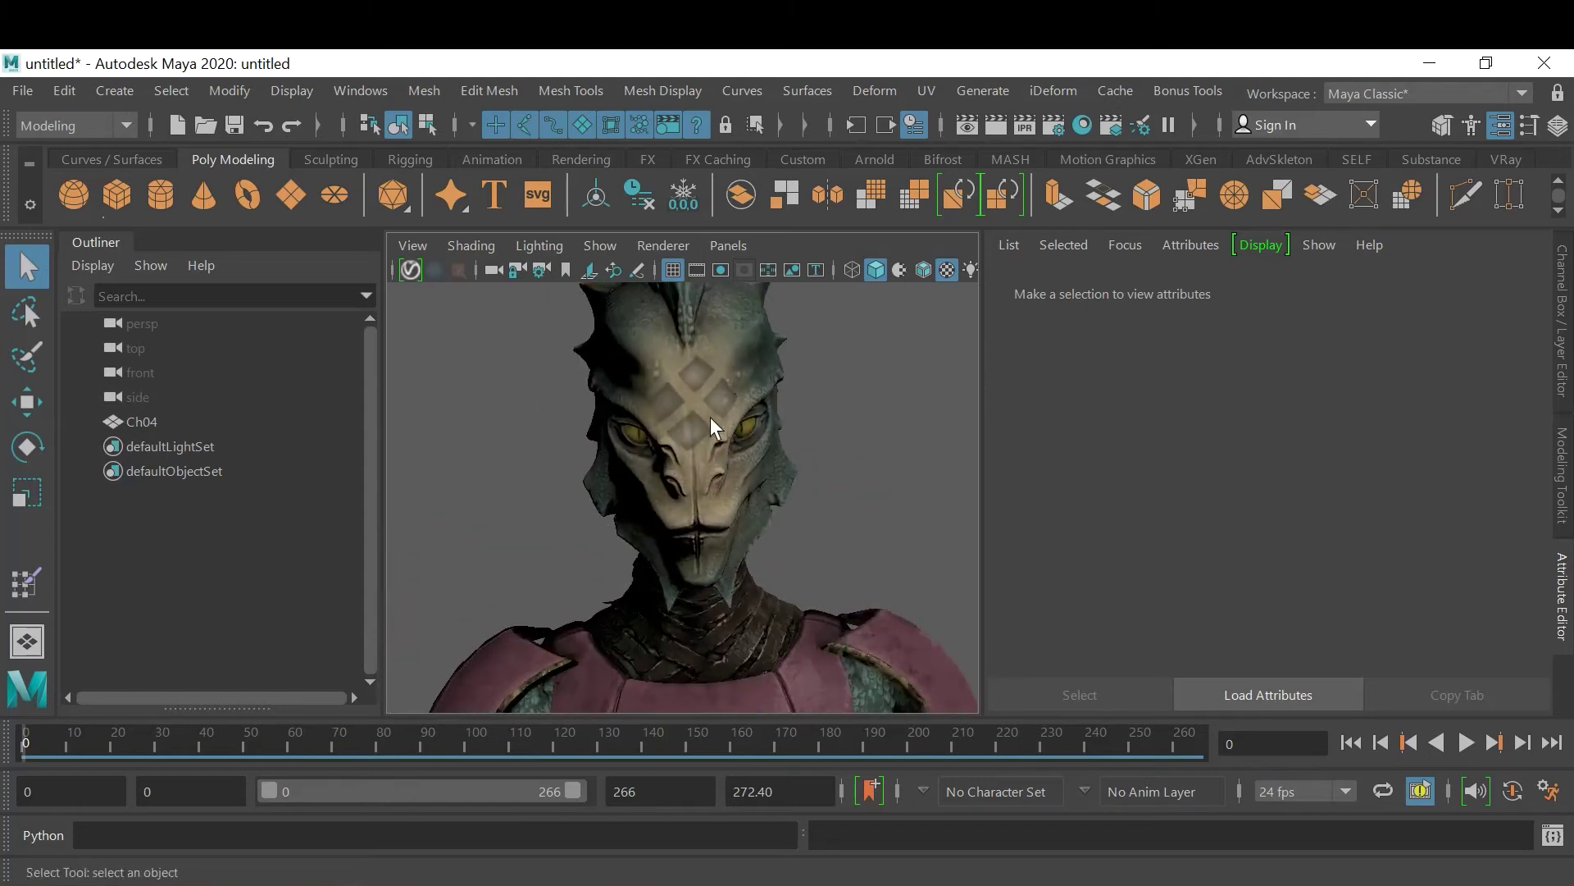
pyautogui.keyDown('alt'); pyautogui.moveTo(653, 440); pyautogui.dragTo(562, 481, button='right'); pyautogui.keyUp('alt')
pyautogui.keyDown('alt'); pyautogui.moveTo(562, 481); pyautogui.dragTo(618, 503); pyautogui.keyUp('alt')
pyautogui.keyDown('alt'); pyautogui.moveTo(618, 503); pyautogui.dragTo(755, 495, button='right'); pyautogui.keyUp('alt')
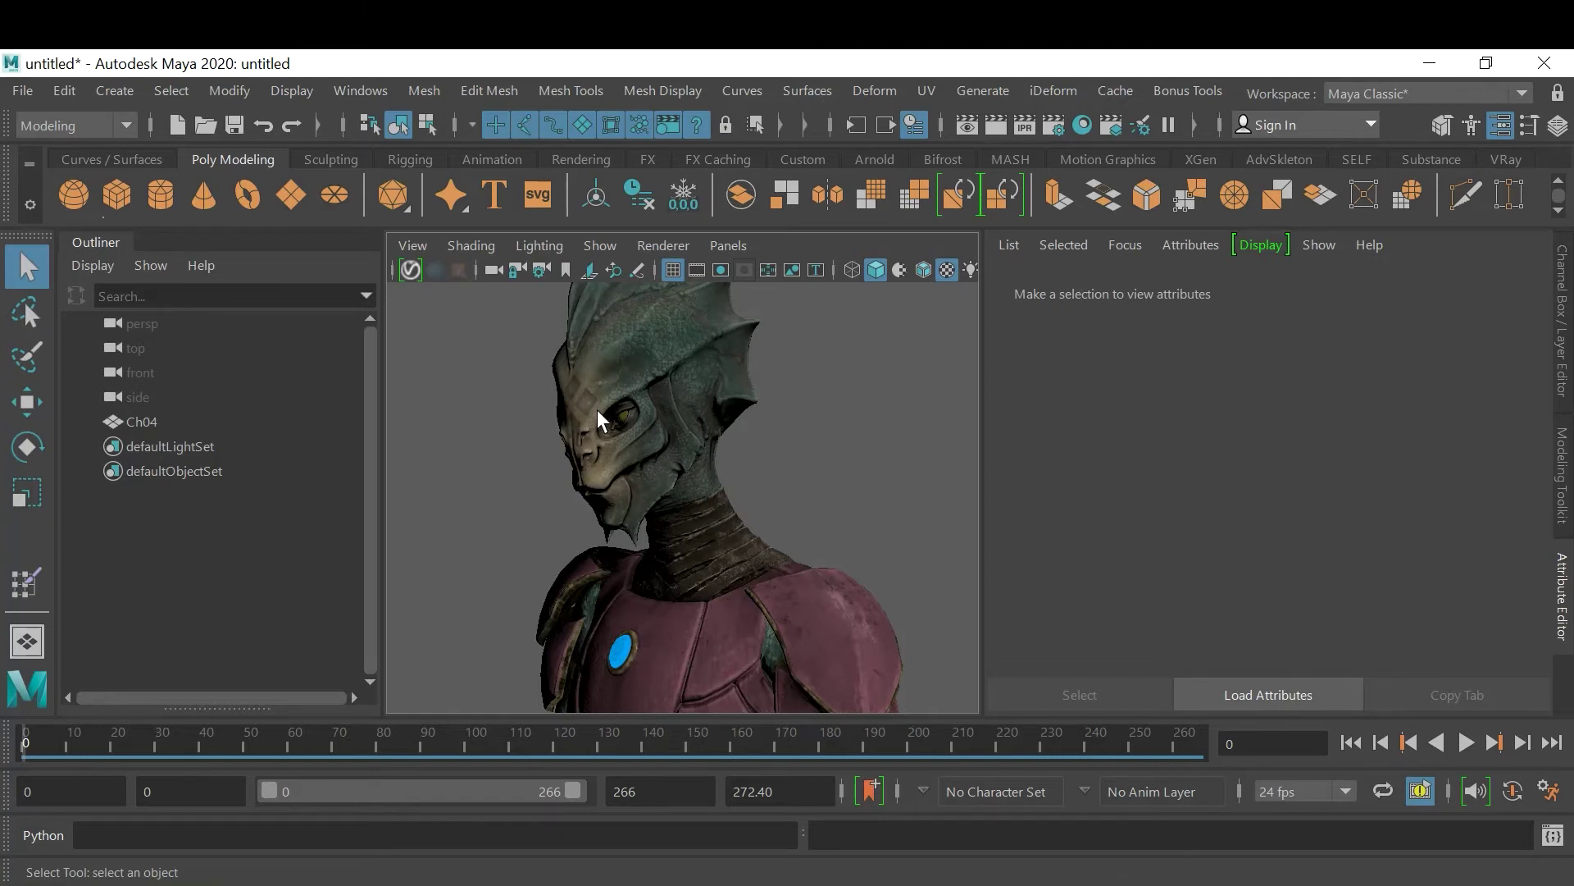
pyautogui.keyDown('alt'); pyautogui.moveTo(617, 392); pyautogui.dragTo(710, 457); pyautogui.keyUp('alt')
pyautogui.keyDown('alt'); pyautogui.moveTo(711, 457); pyautogui.dragTo(632, 443, button='right'); pyautogui.keyUp('alt')
pyautogui.keyDown('alt'); pyautogui.moveTo(632, 443); pyautogui.dragTo(668, 495); pyautogui.keyUp('alt')
pyautogui.keyDown('alt'); pyautogui.moveTo(667, 496); pyautogui.dragTo(720, 551, button='right'); pyautogui.keyUp('alt')
pyautogui.moveTo(721, 552)
pyautogui.keyDown('alt'); pyautogui.mouseDown()
pyautogui.moveTo(696, 545)
pyautogui.moveTo(700, 529)
pyautogui.mouseUp(); pyautogui.keyUp('alt')
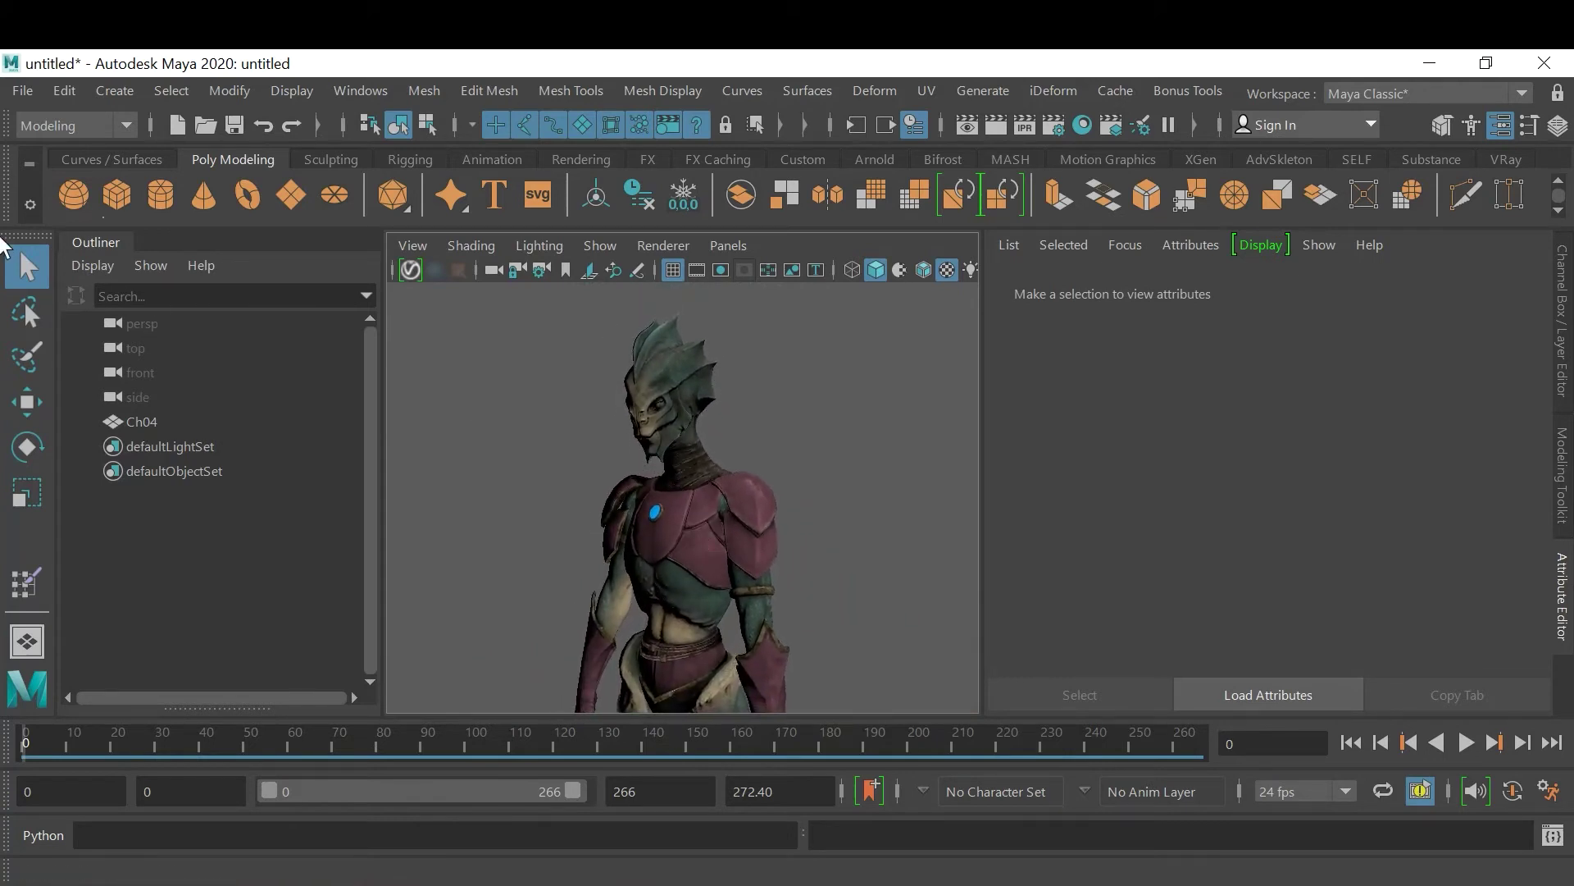
# Switch to the FX module and create a 3D fluid container without an emitter, with resolution 10 and size 10 on all axes
pyautogui.click(62, 132)
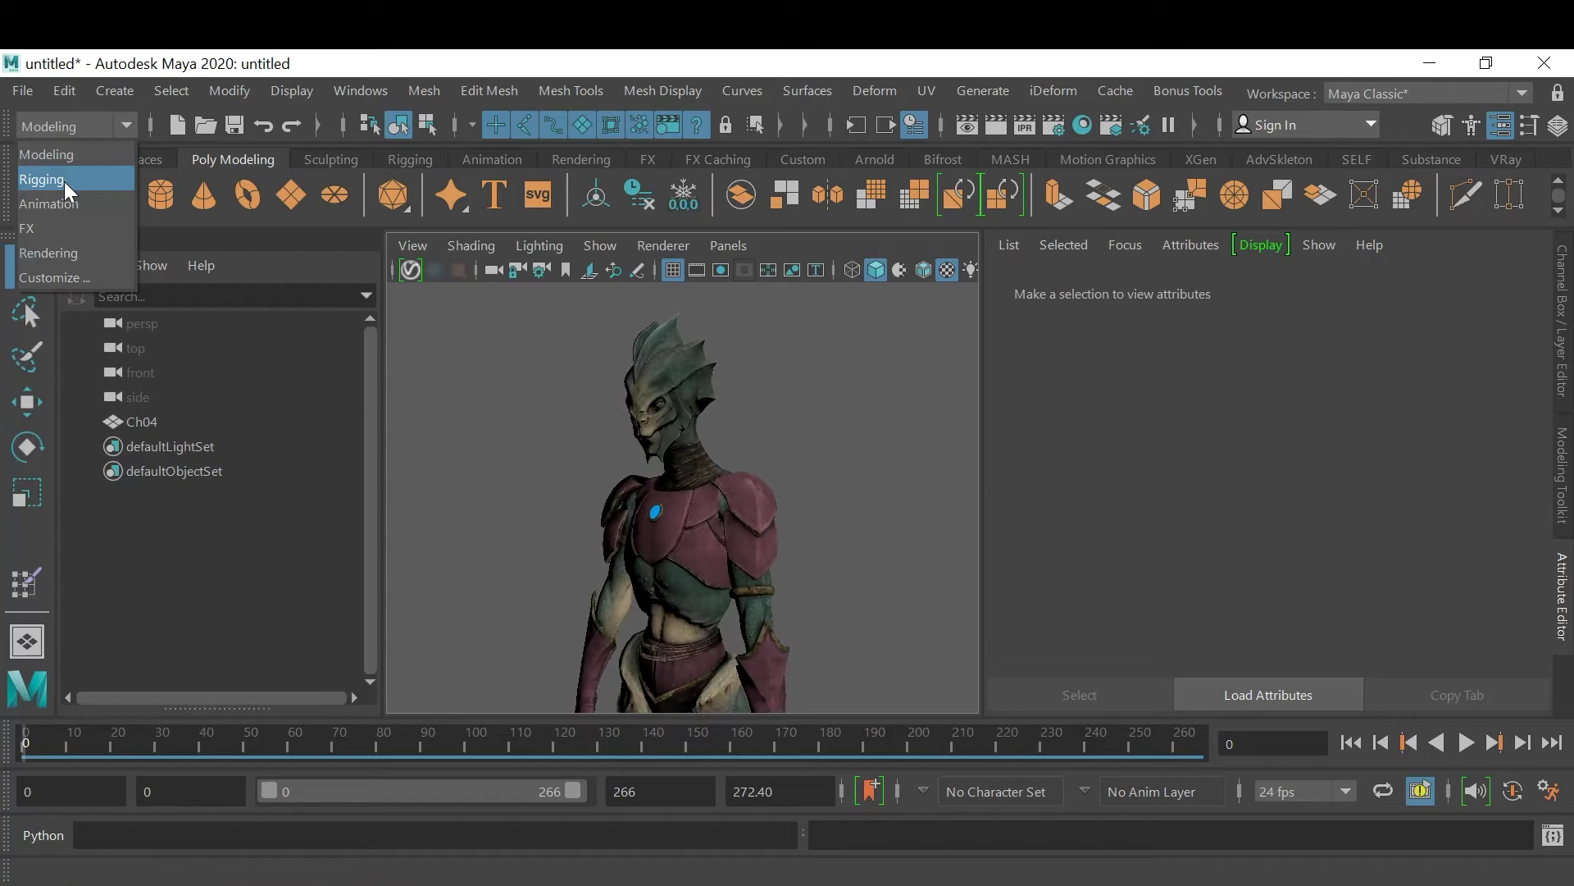
pyautogui.click(76, 226)
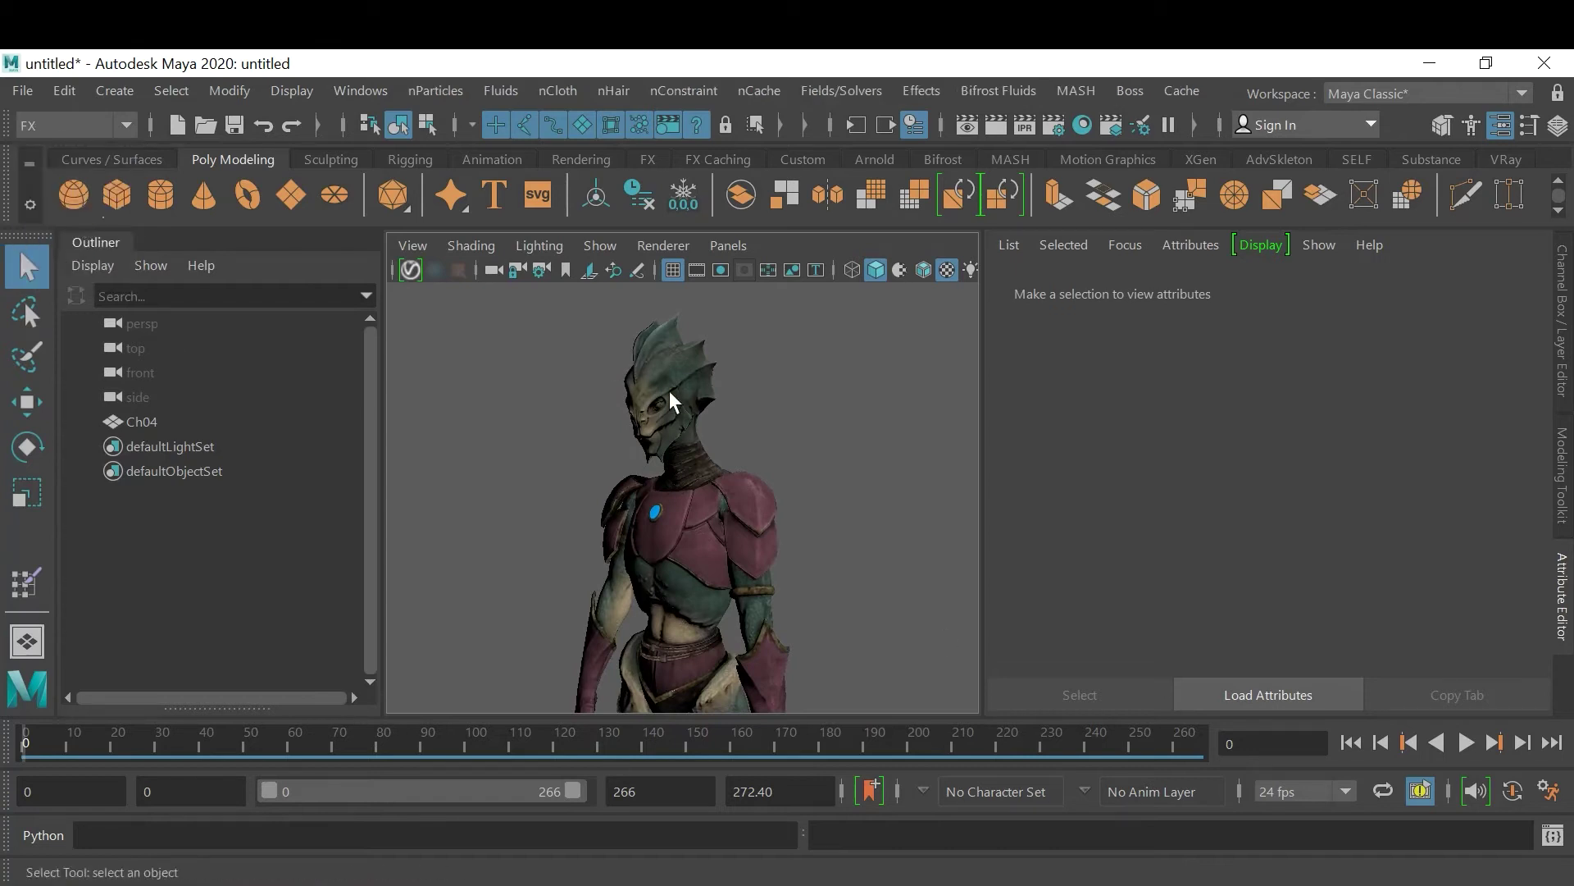
pyautogui.scroll(-5, 787, 469)
pyautogui.keyDown('alt'); pyautogui.moveTo(527, 492); pyautogui.dragTo(648, 483); pyautogui.keyUp('alt')
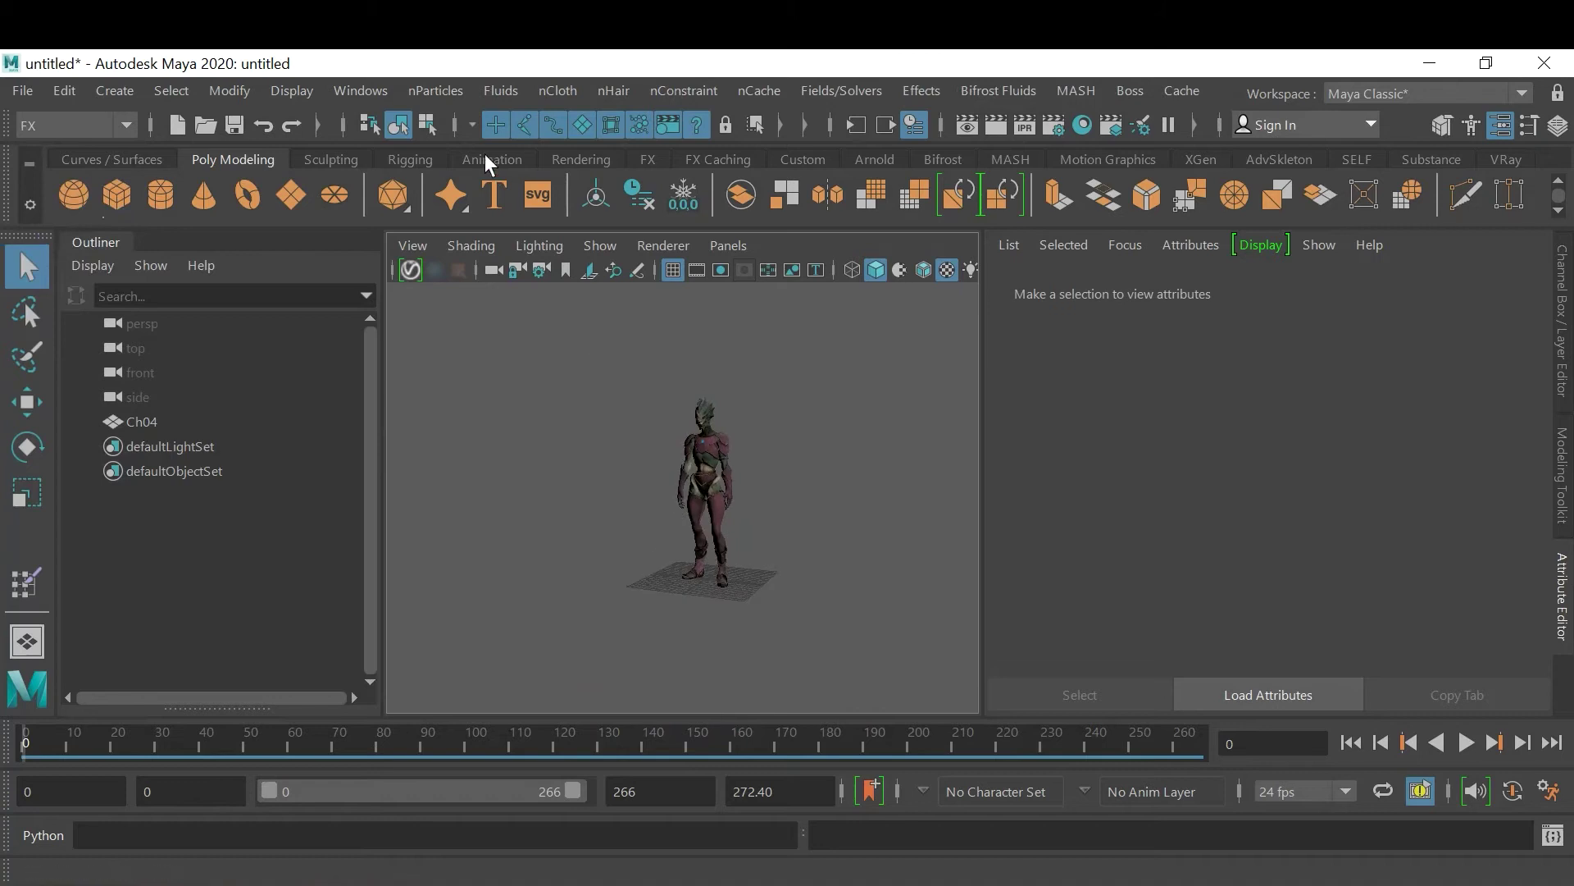
pyautogui.click(500, 92)
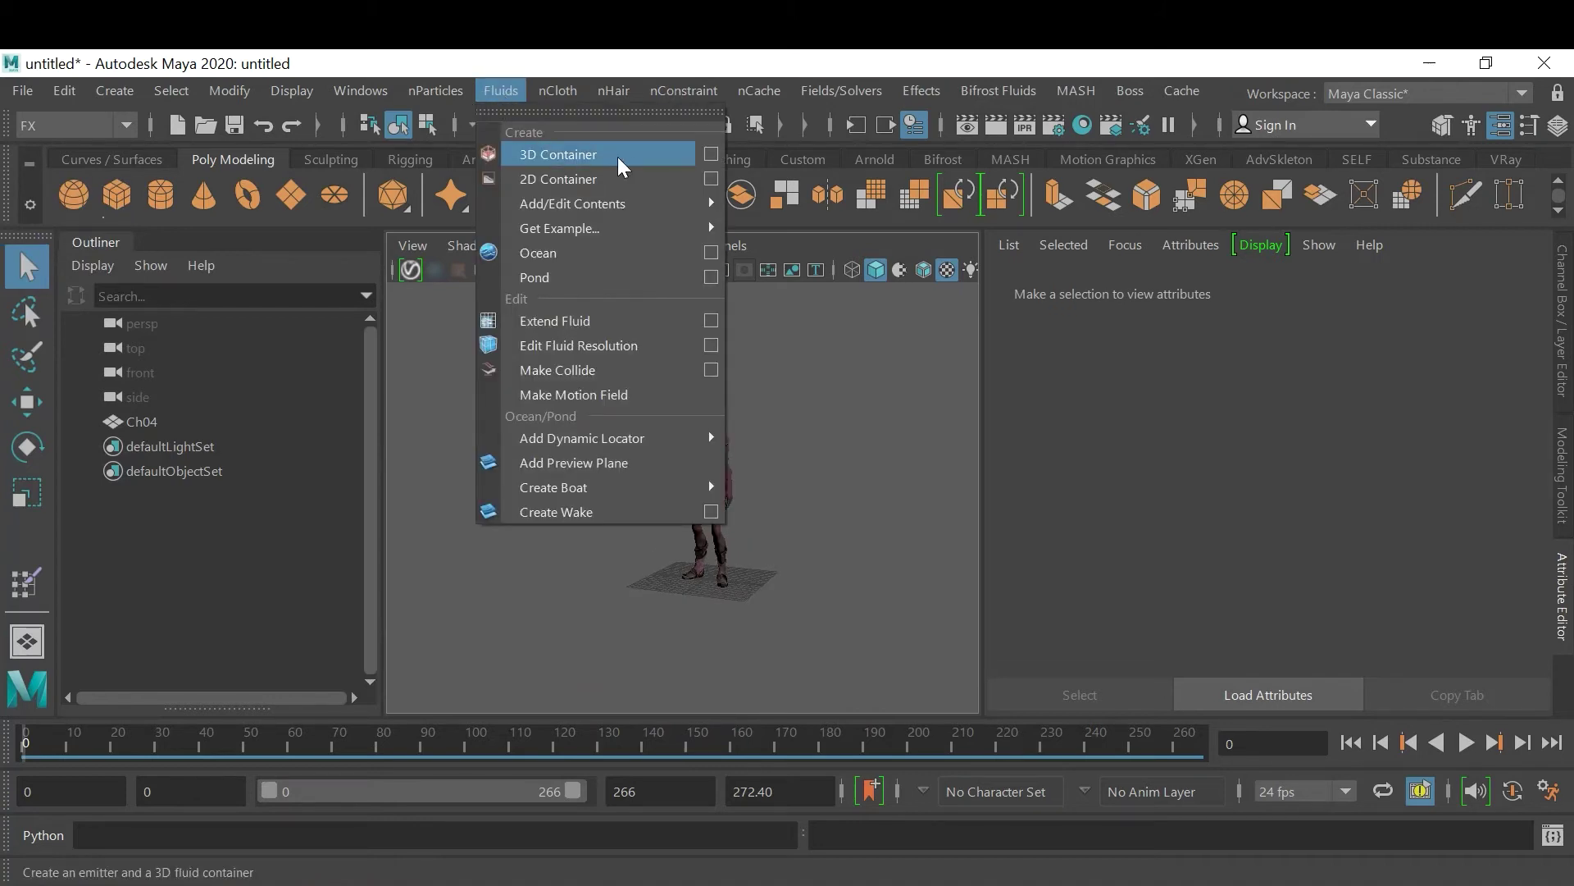
pyautogui.click(711, 155)
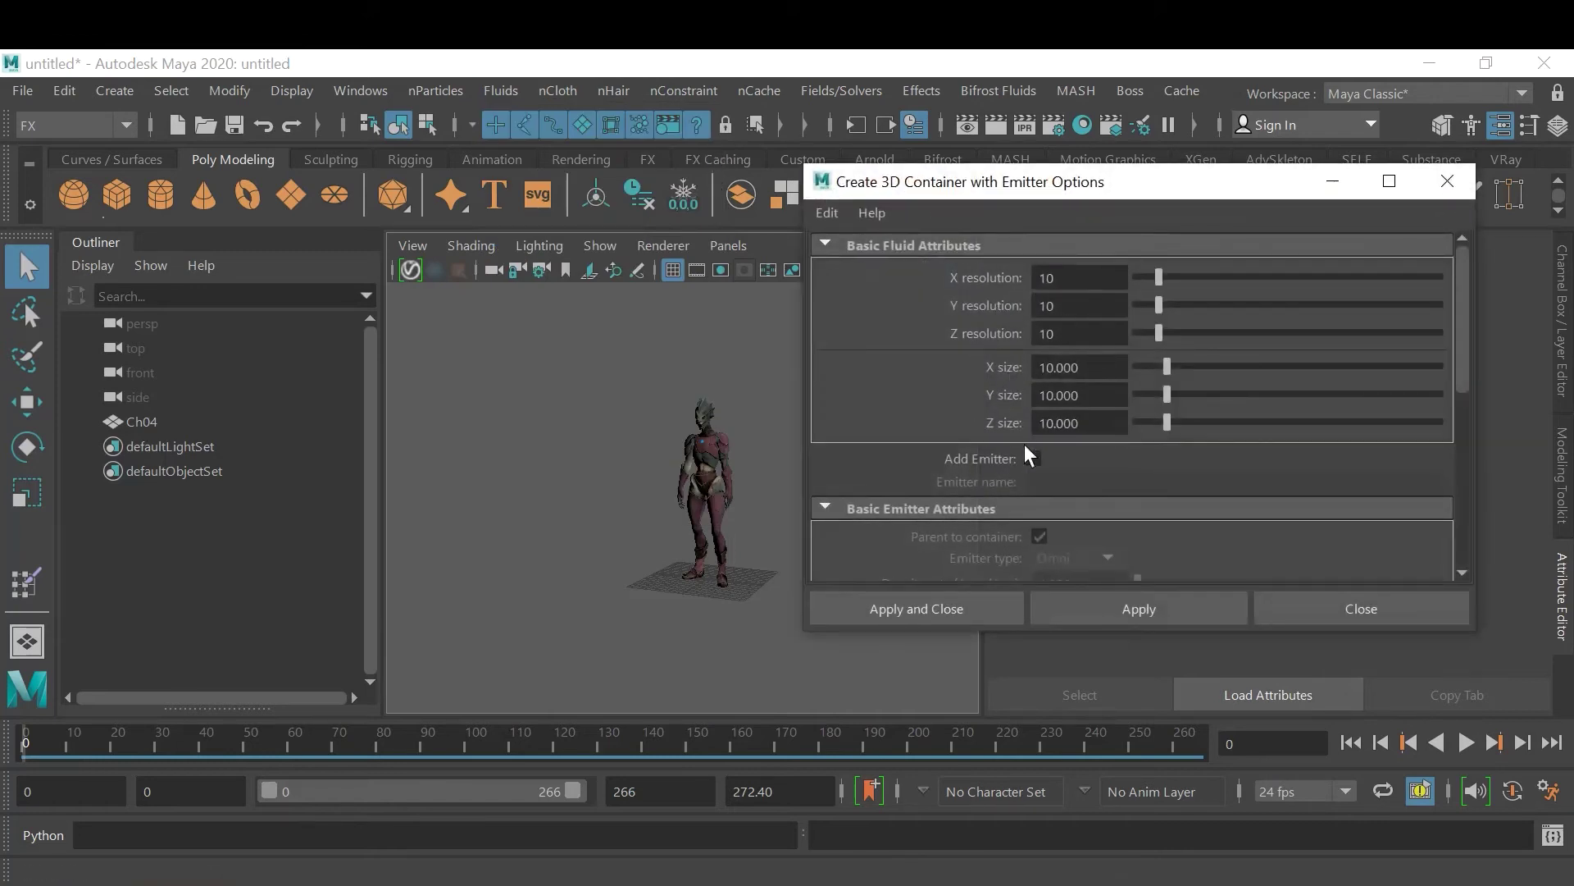
pyautogui.scroll(-3, 1197, 438)
pyautogui.scroll(3, 1197, 430)
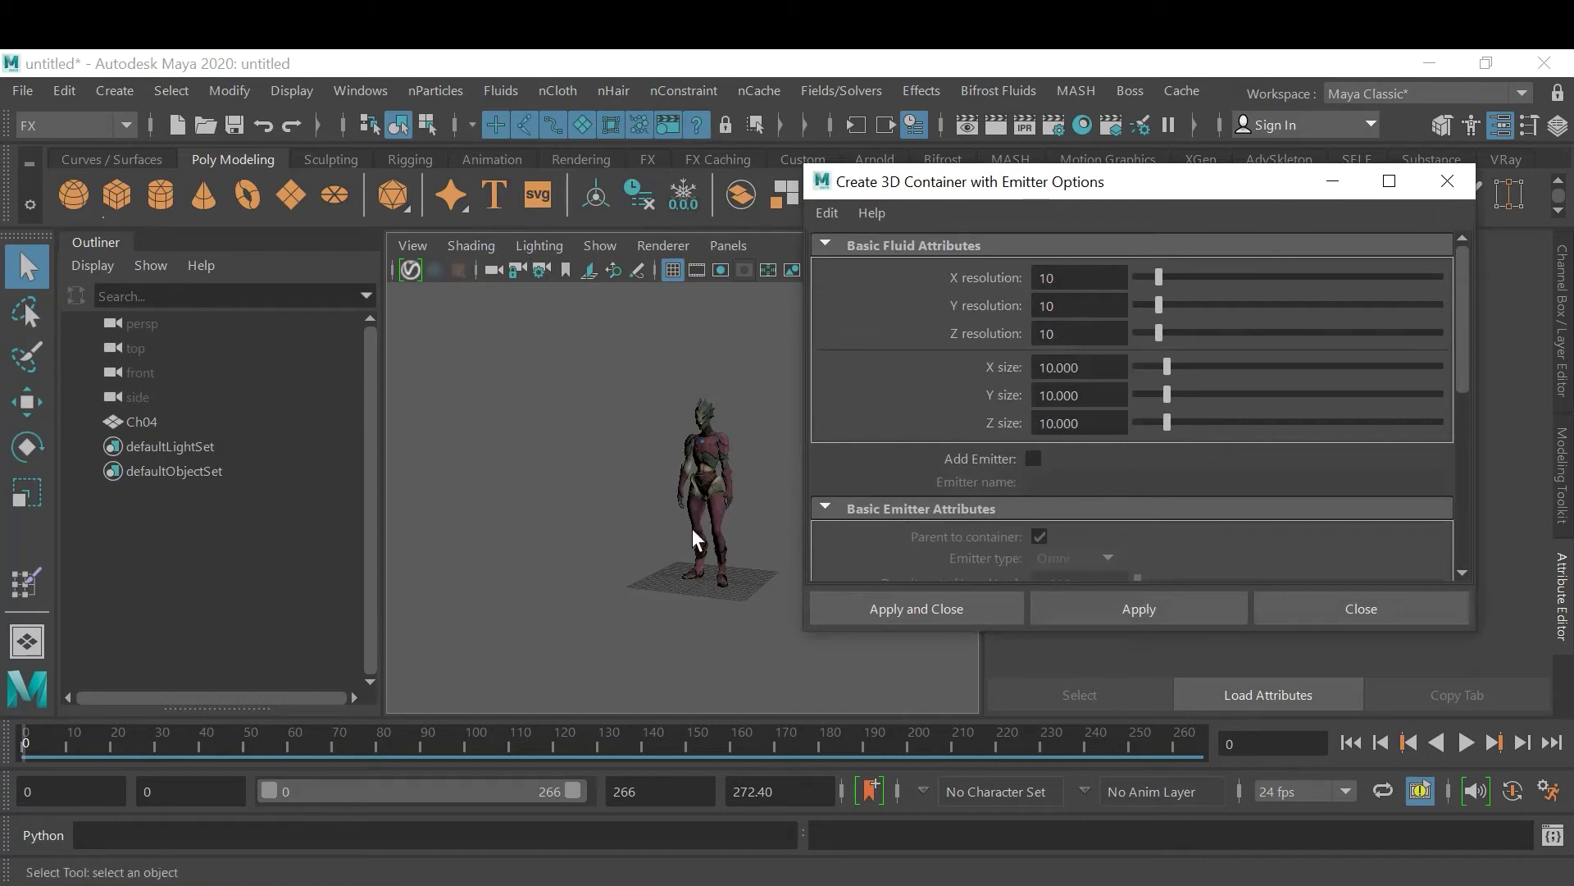
pyautogui.click(958, 607)
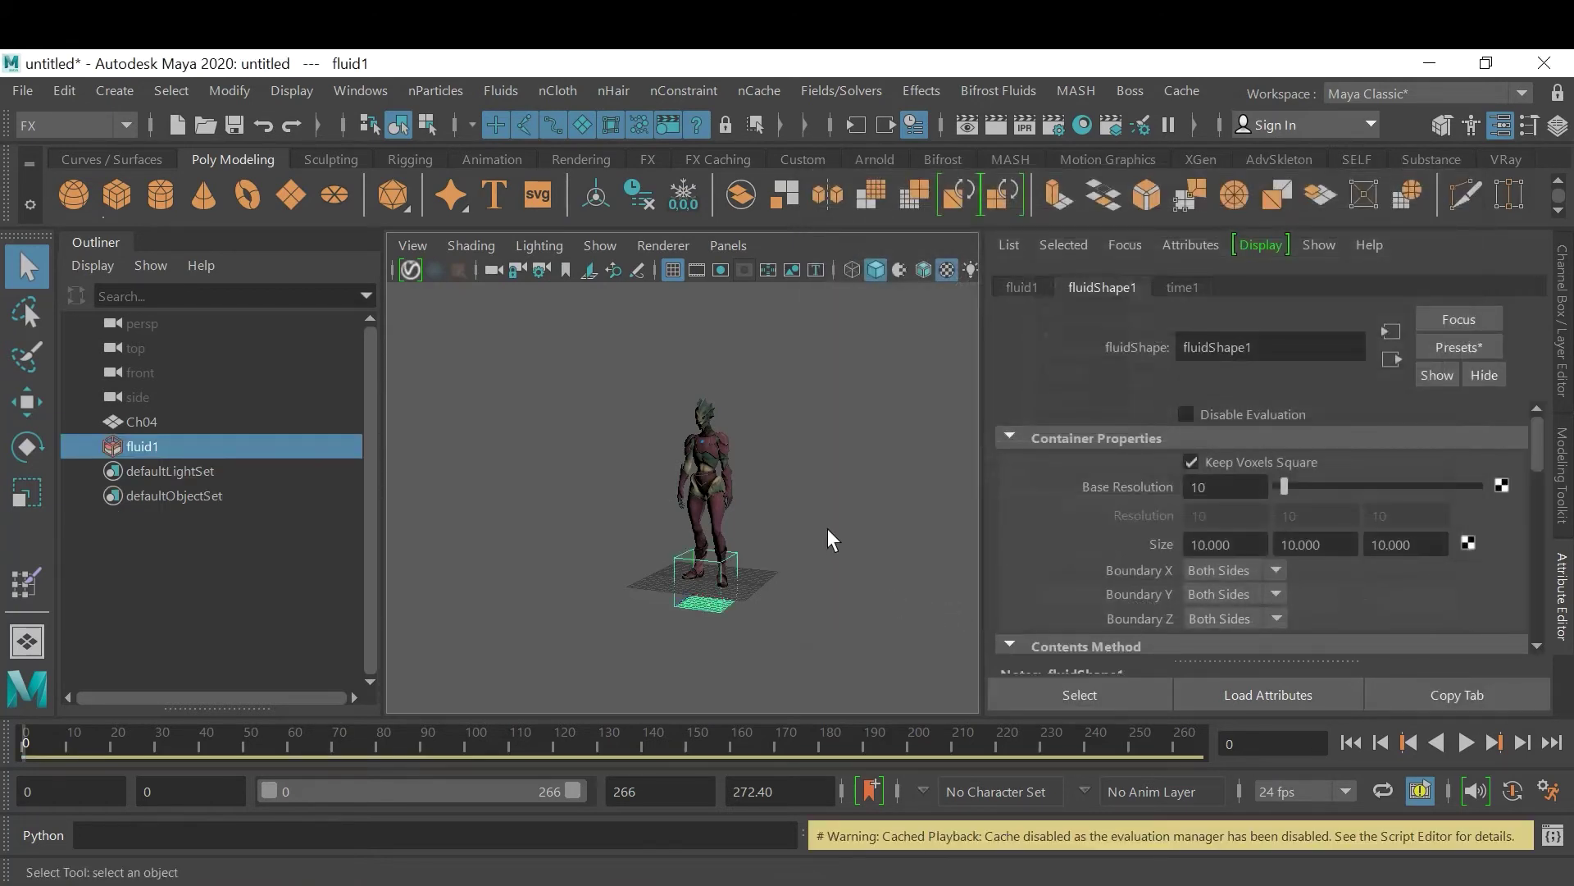
# Try scaling the Ch04 character to 0.01 on the X, Y and Z axes
pyautogui.click(815, 523)
pyautogui.scroll(6, 753, 541)
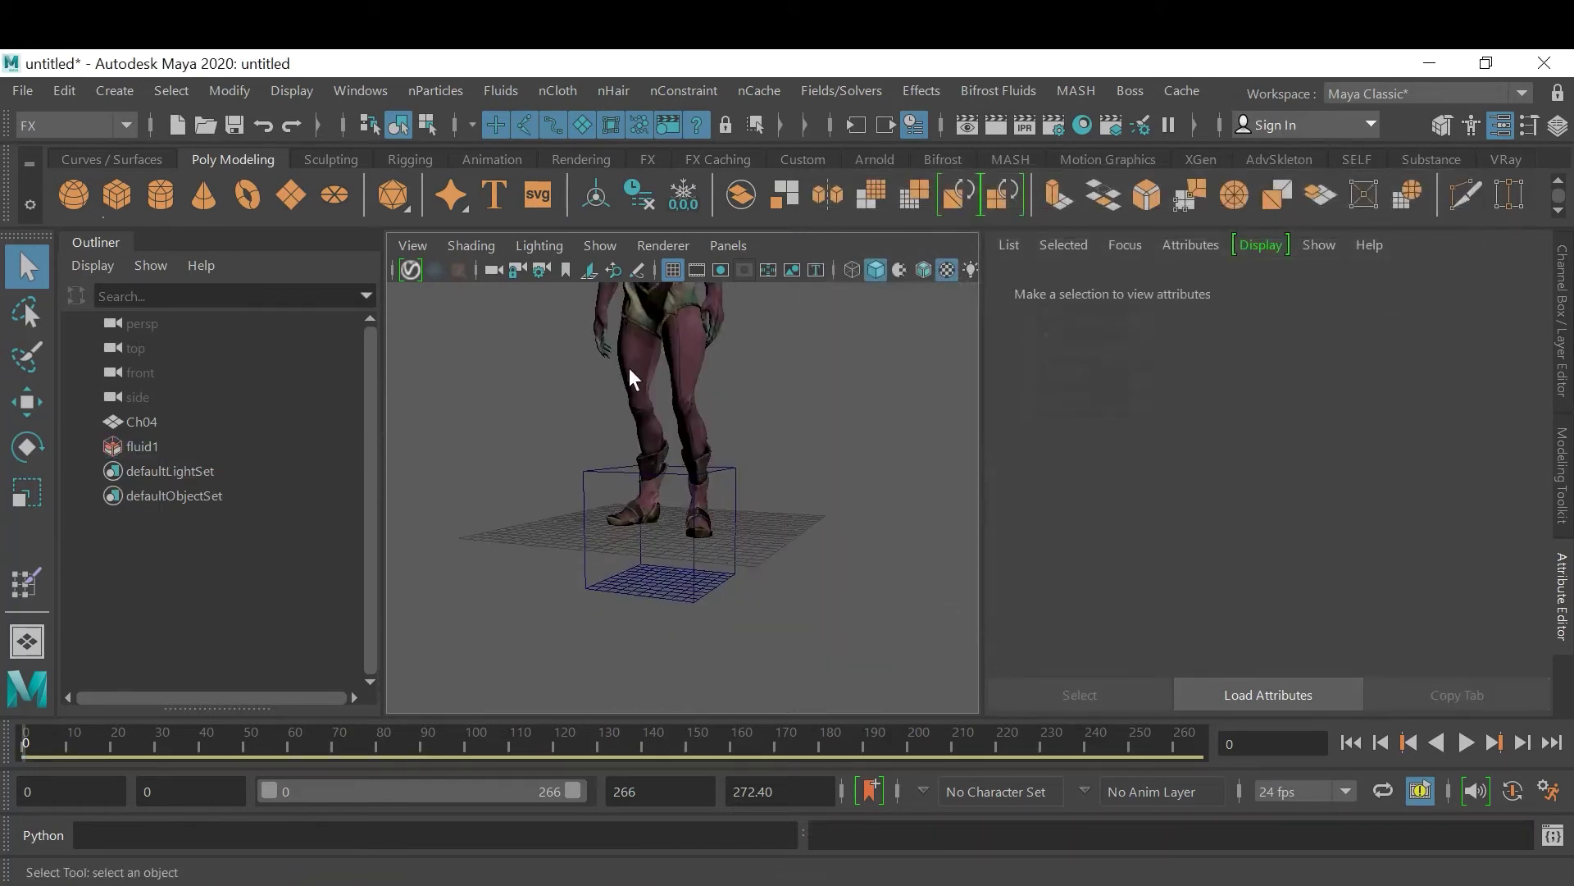
pyautogui.scroll(3, 763, 440)
pyautogui.keyDown('alt'); pyautogui.moveTo(730, 467); pyautogui.dragTo(795, 475); pyautogui.keyUp('alt')
pyautogui.scroll(3, 705, 449)
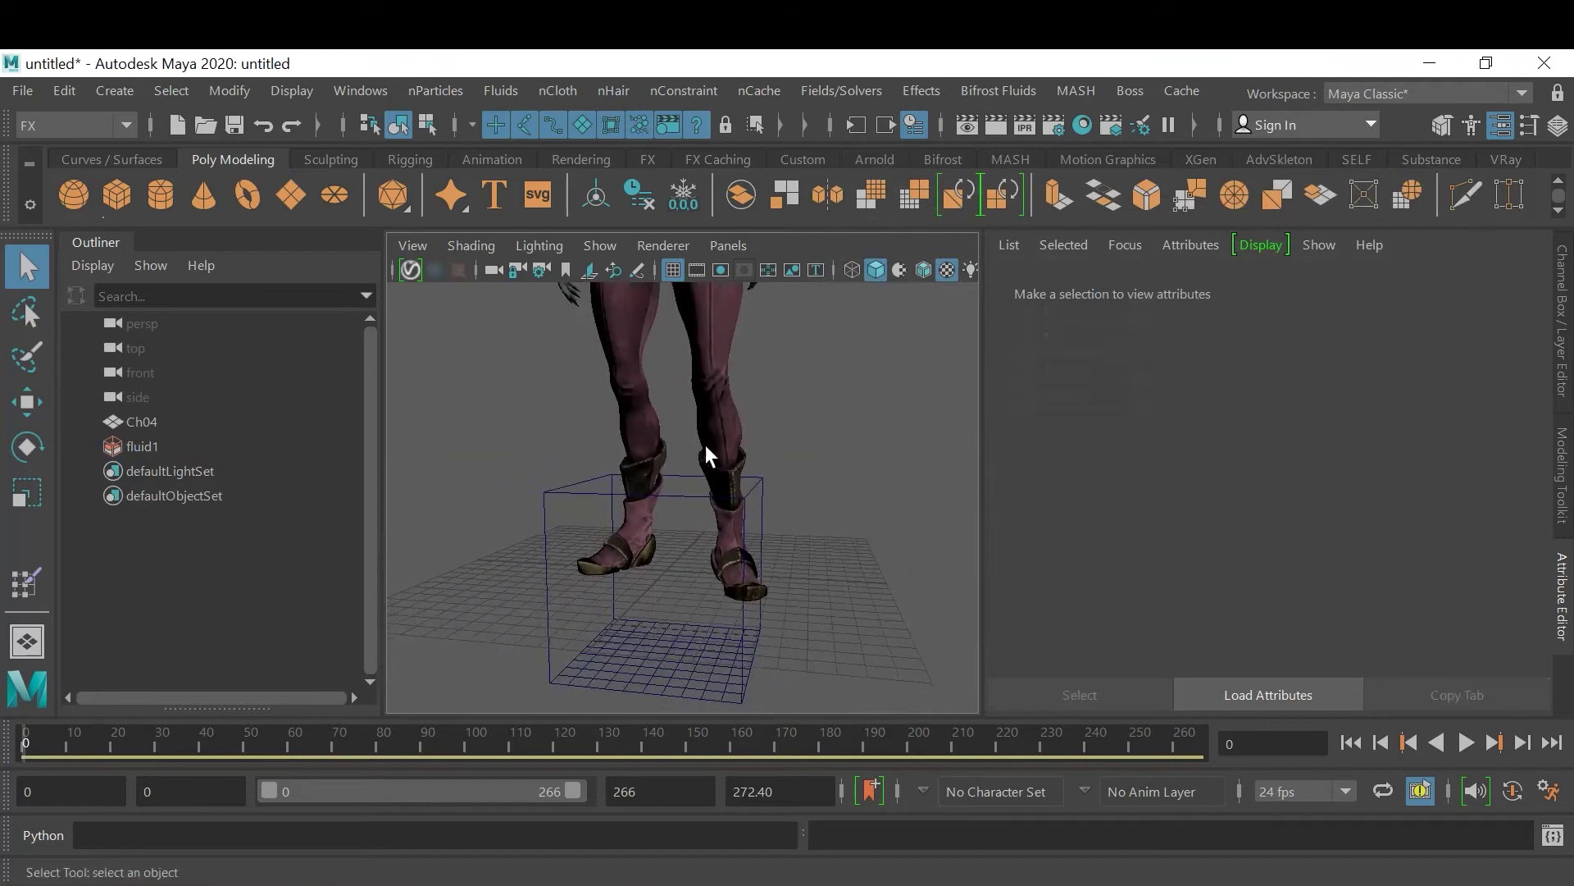
pyautogui.scroll(-2, 705, 449)
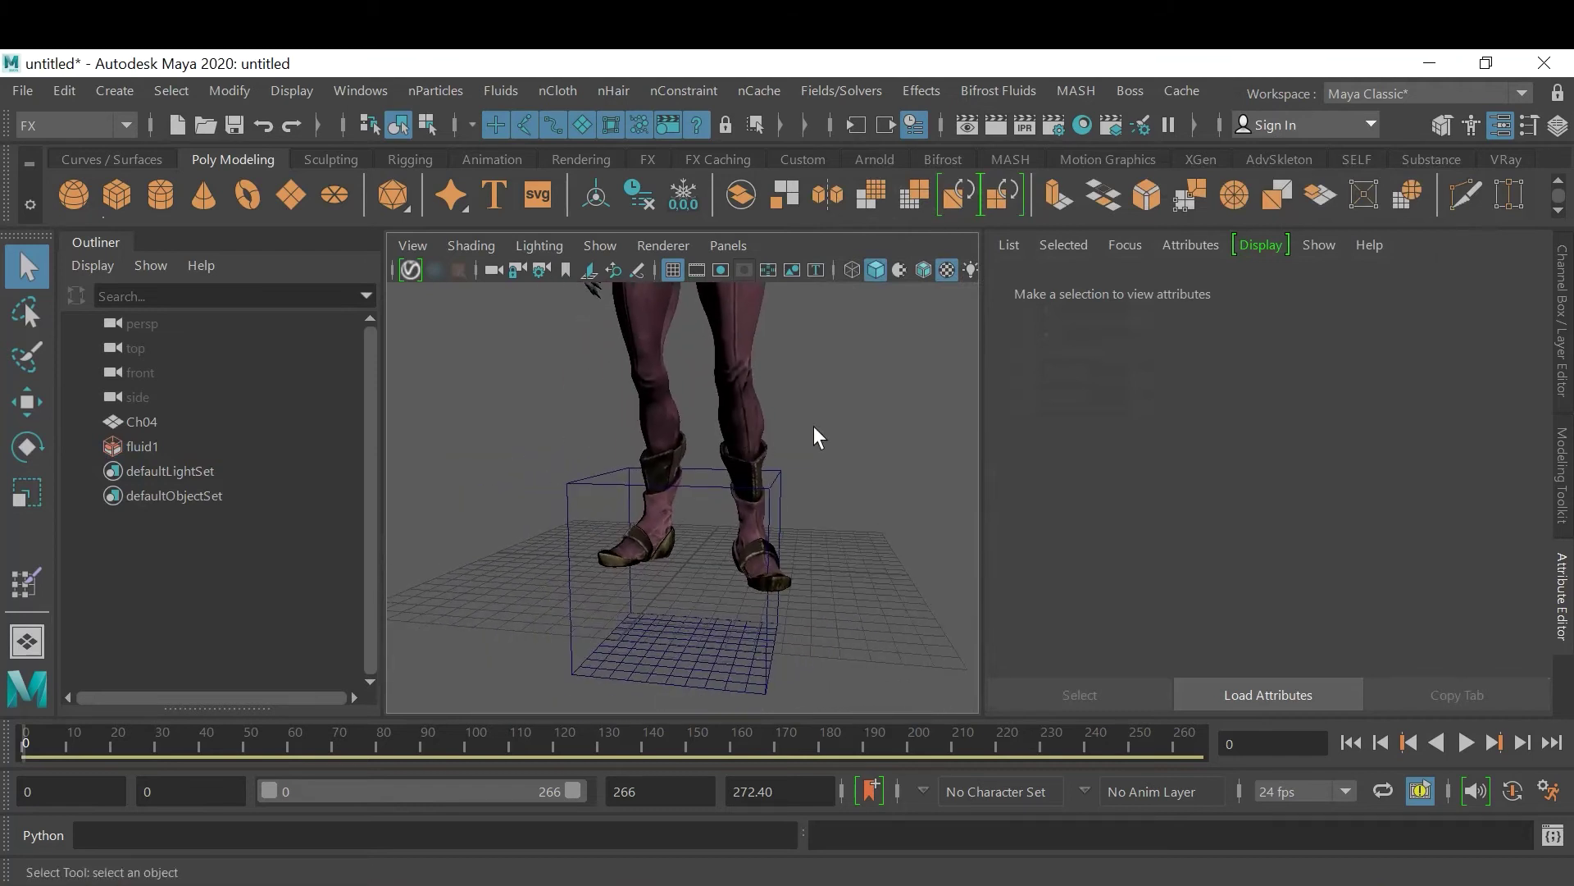
pyautogui.click(736, 425)
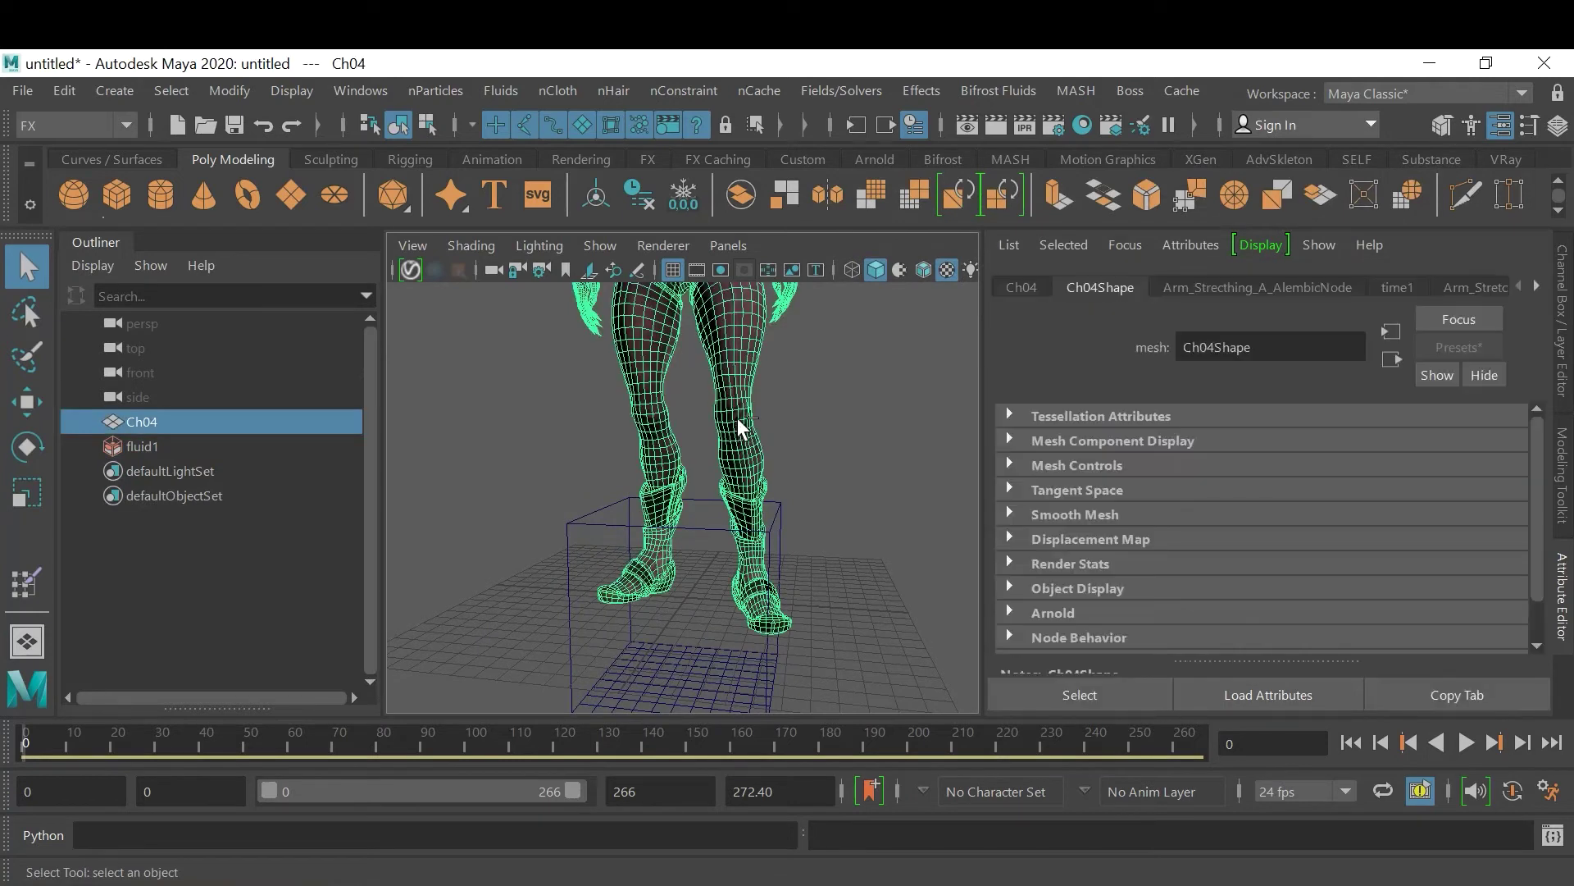
pyautogui.hotkey('ctrl', 'a')
pyautogui.moveTo(1496, 433); pyautogui.dragTo(1502, 471)
pyautogui.press('BackSpace')
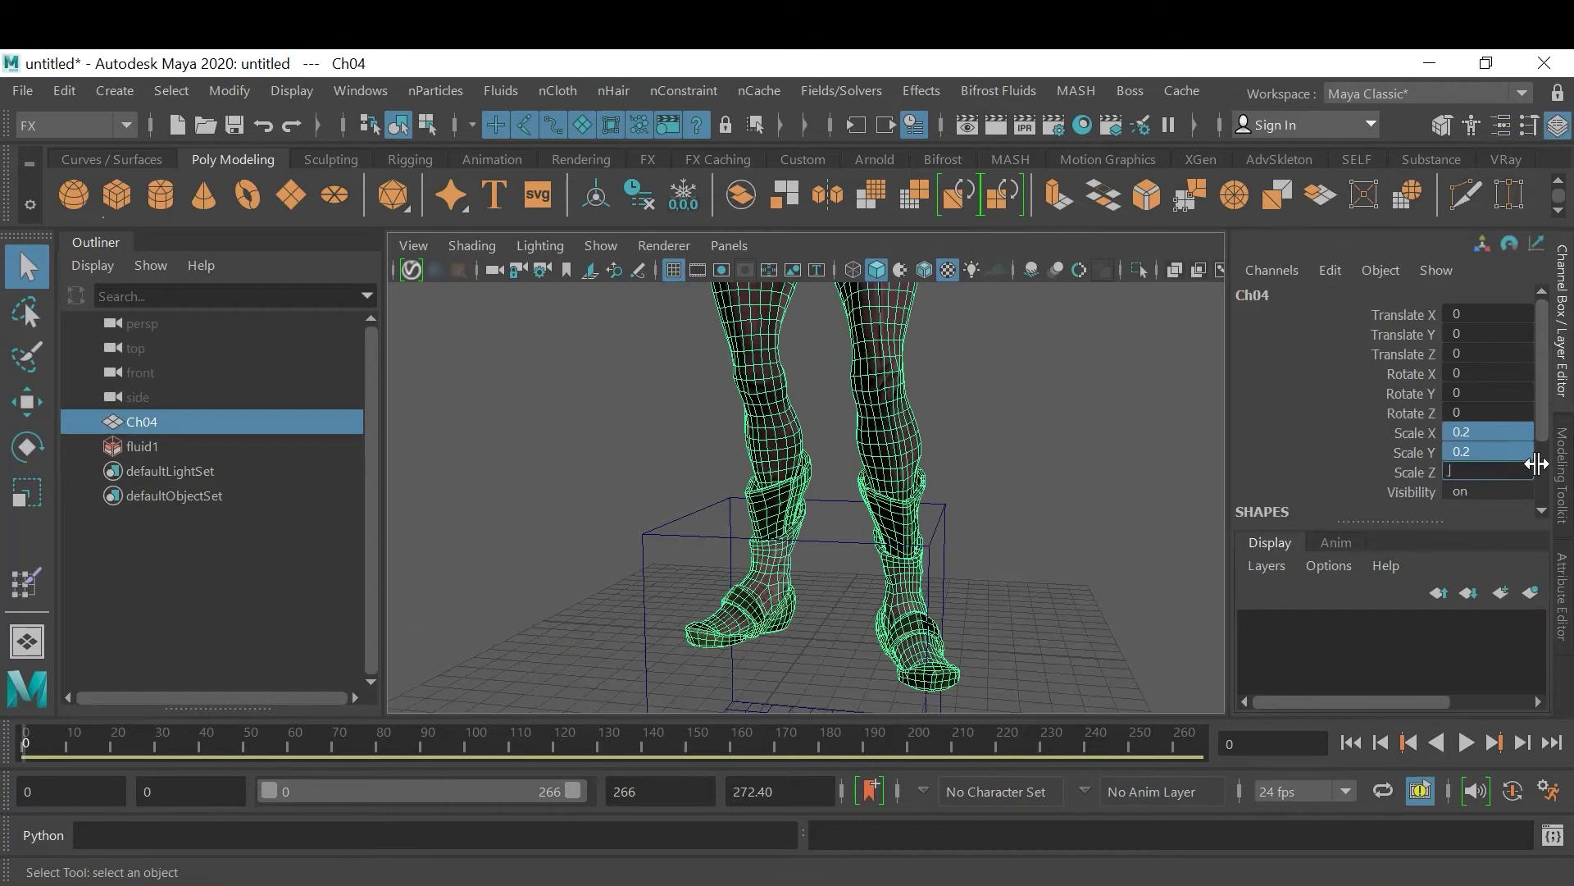
pyautogui.write('0.01')
pyautogui.press('Return')
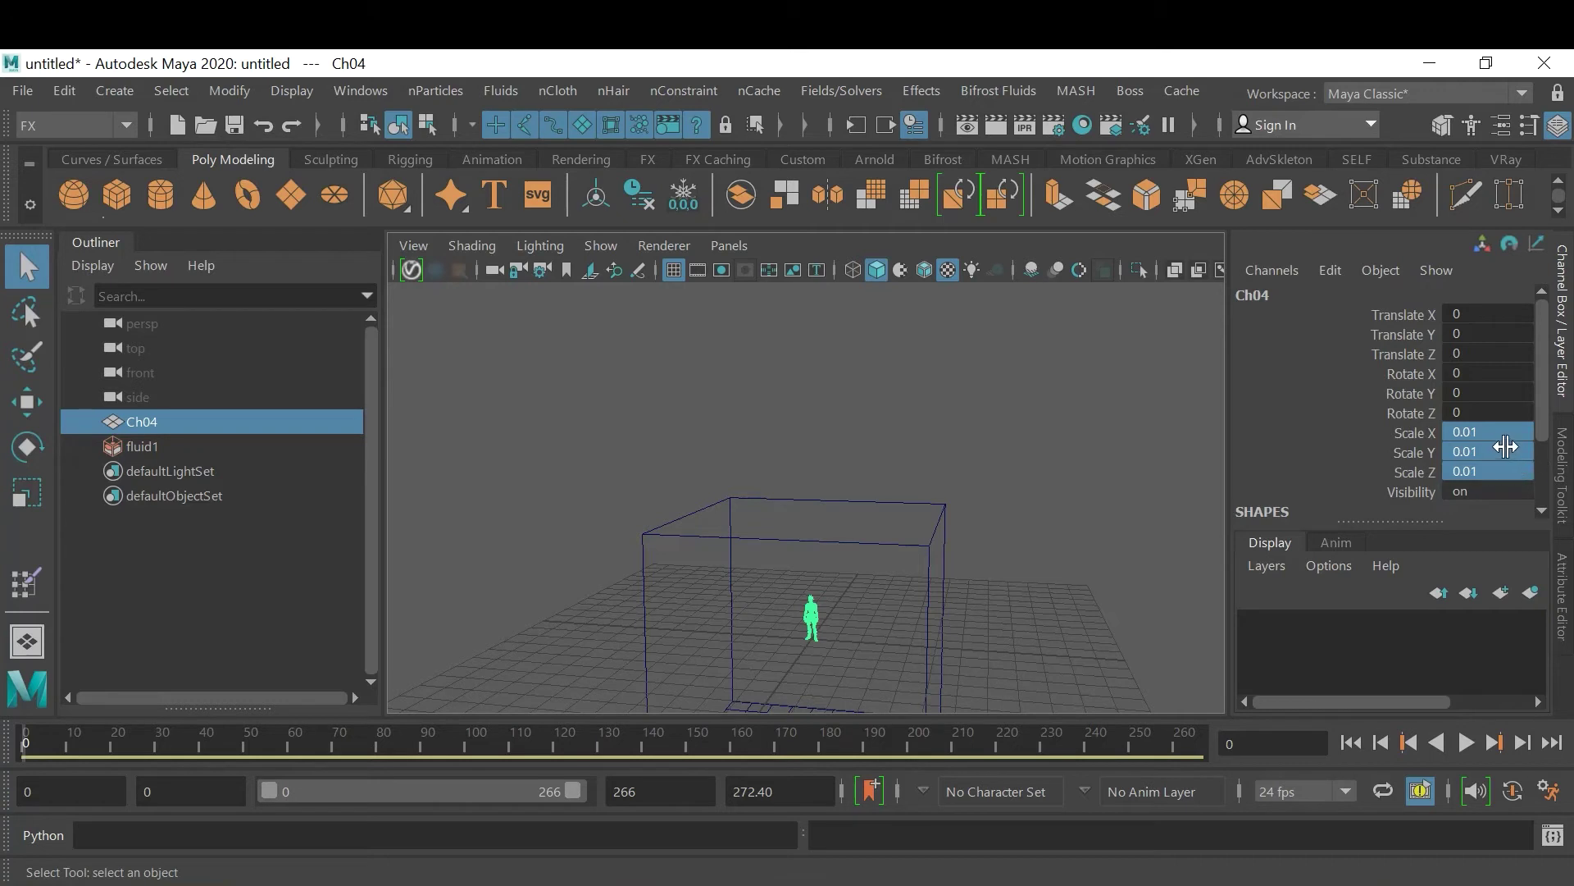
# Restore the Ch04 character's scale to 0.2 on all three axes
pyautogui.click(1512, 434)
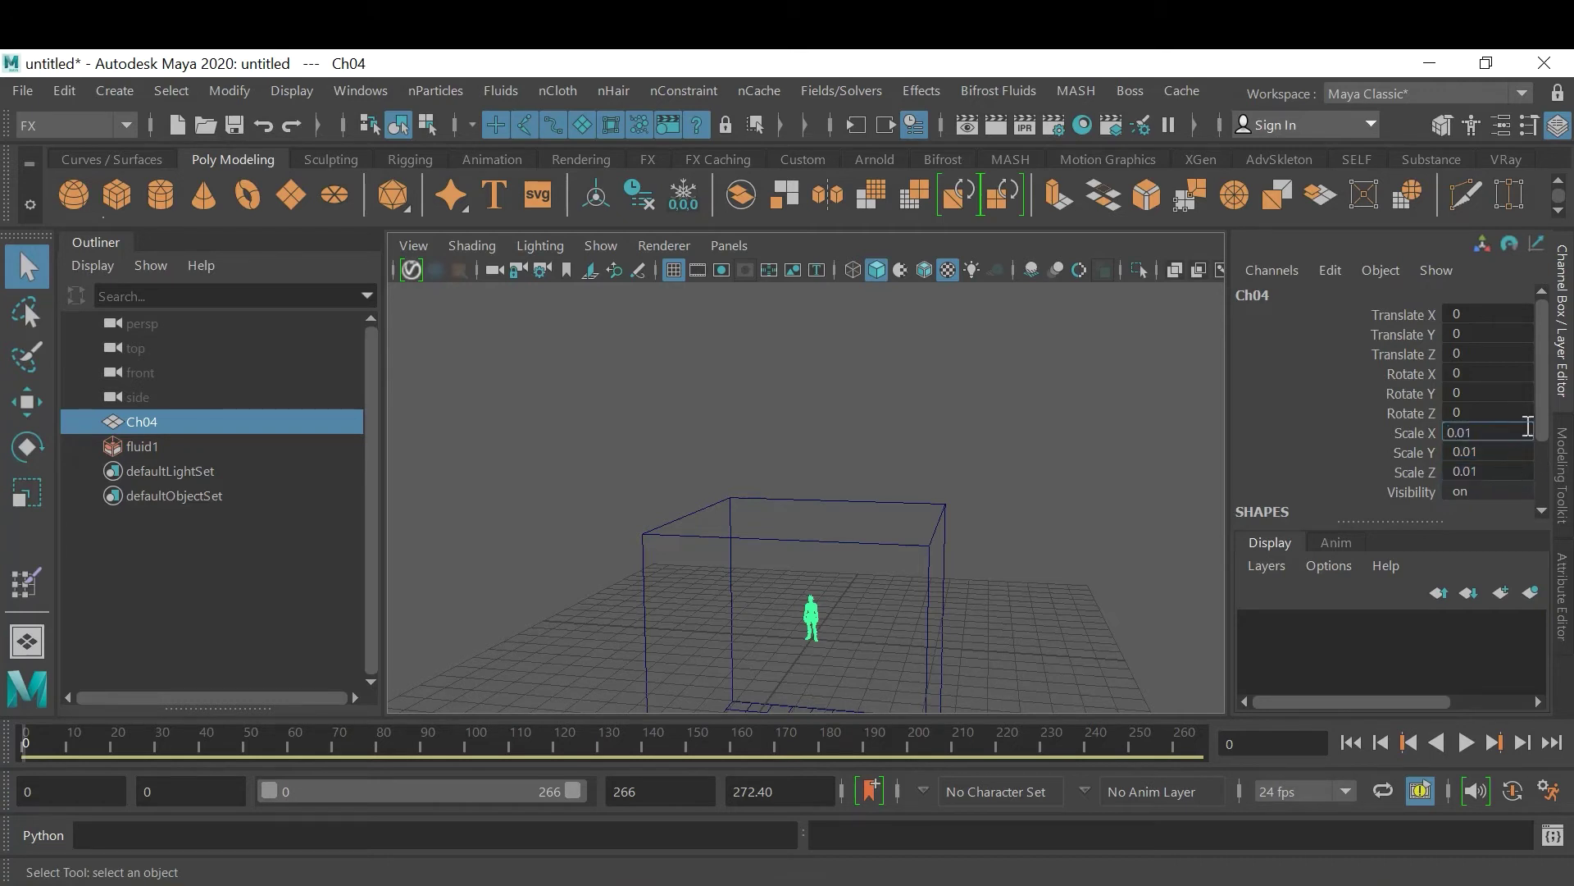
pyautogui.moveTo(1516, 471); pyautogui.dragTo(1513, 430)
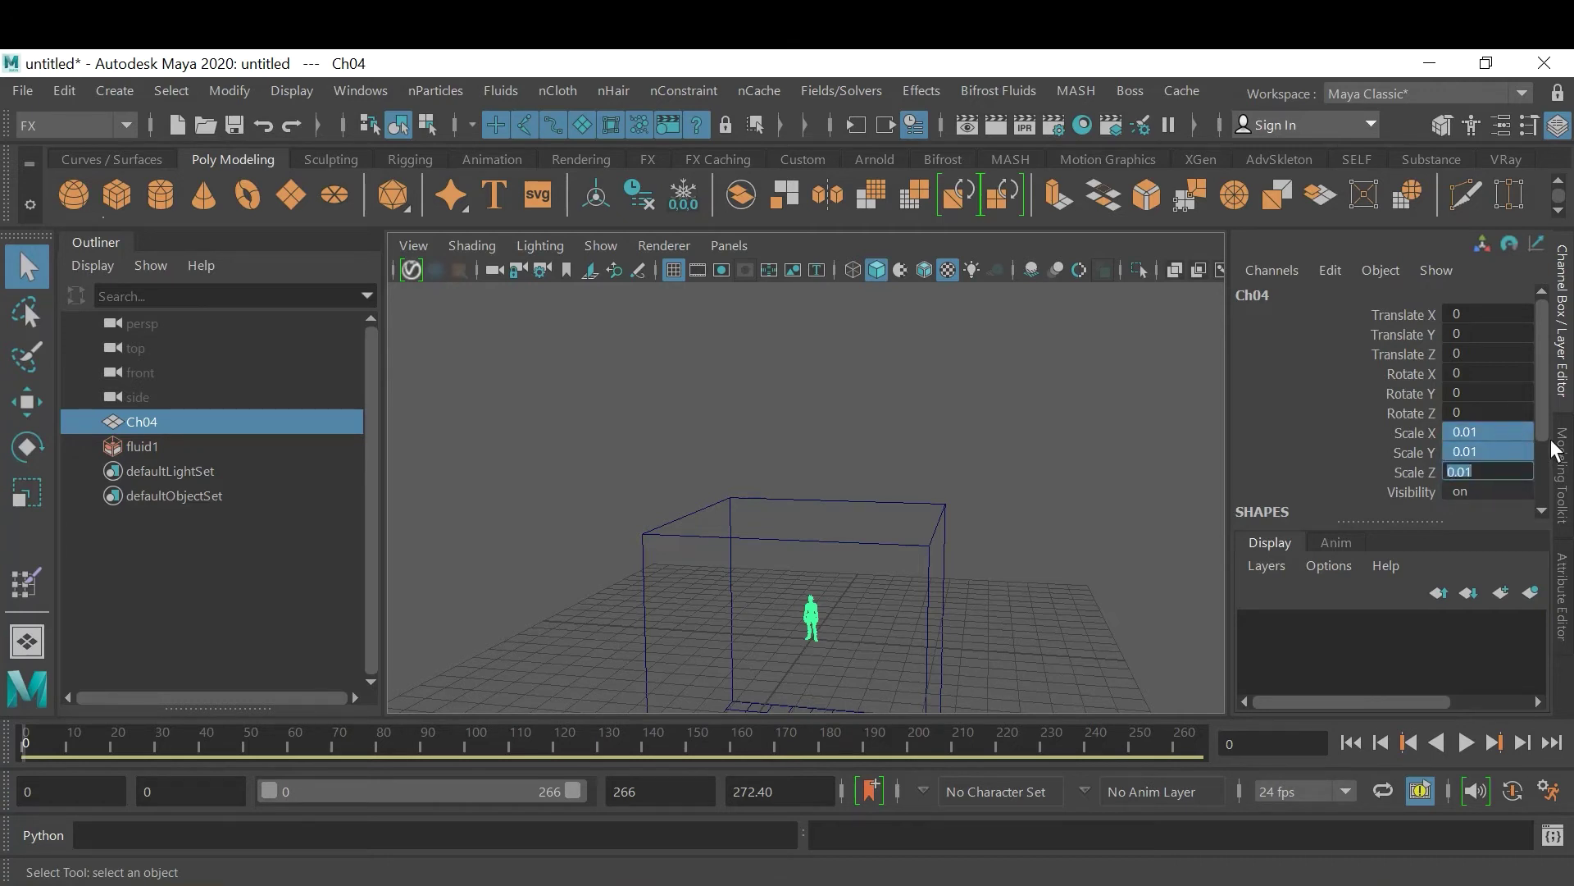
pyautogui.write('0.2')
pyautogui.press('Return')
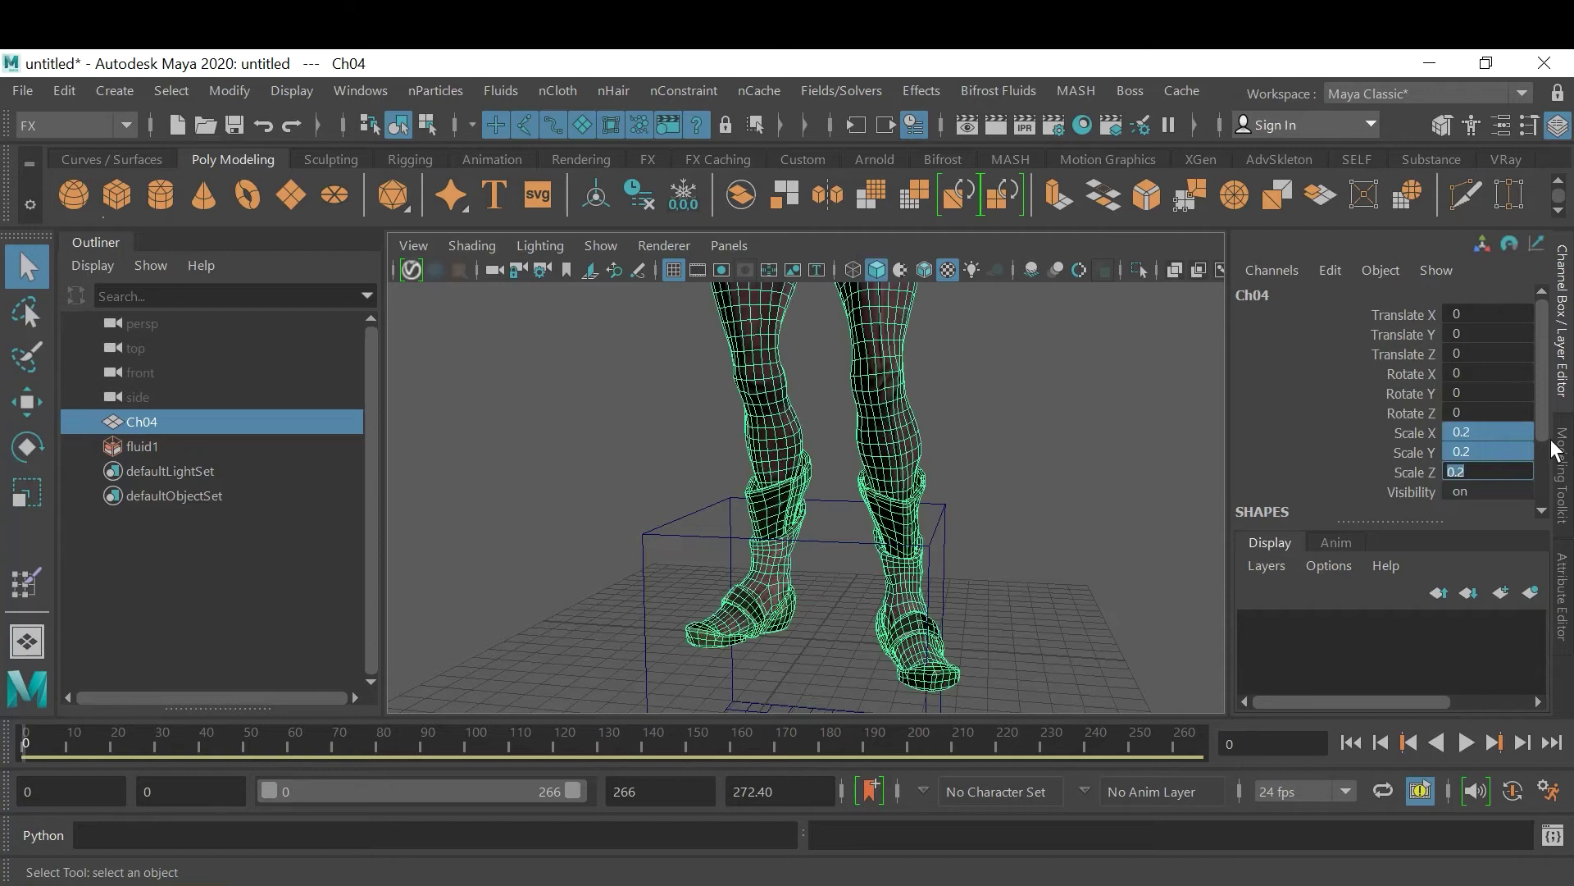
# Raise the fluid container to the character's head, to a Translate Y of about 34.85
pyautogui.scroll(-6, 1001, 447)
pyautogui.keyDown('alt'); pyautogui.moveTo(969, 408); pyautogui.dragTo(974, 479, button='middle'); pyautogui.keyUp('alt')
pyautogui.click(878, 569)
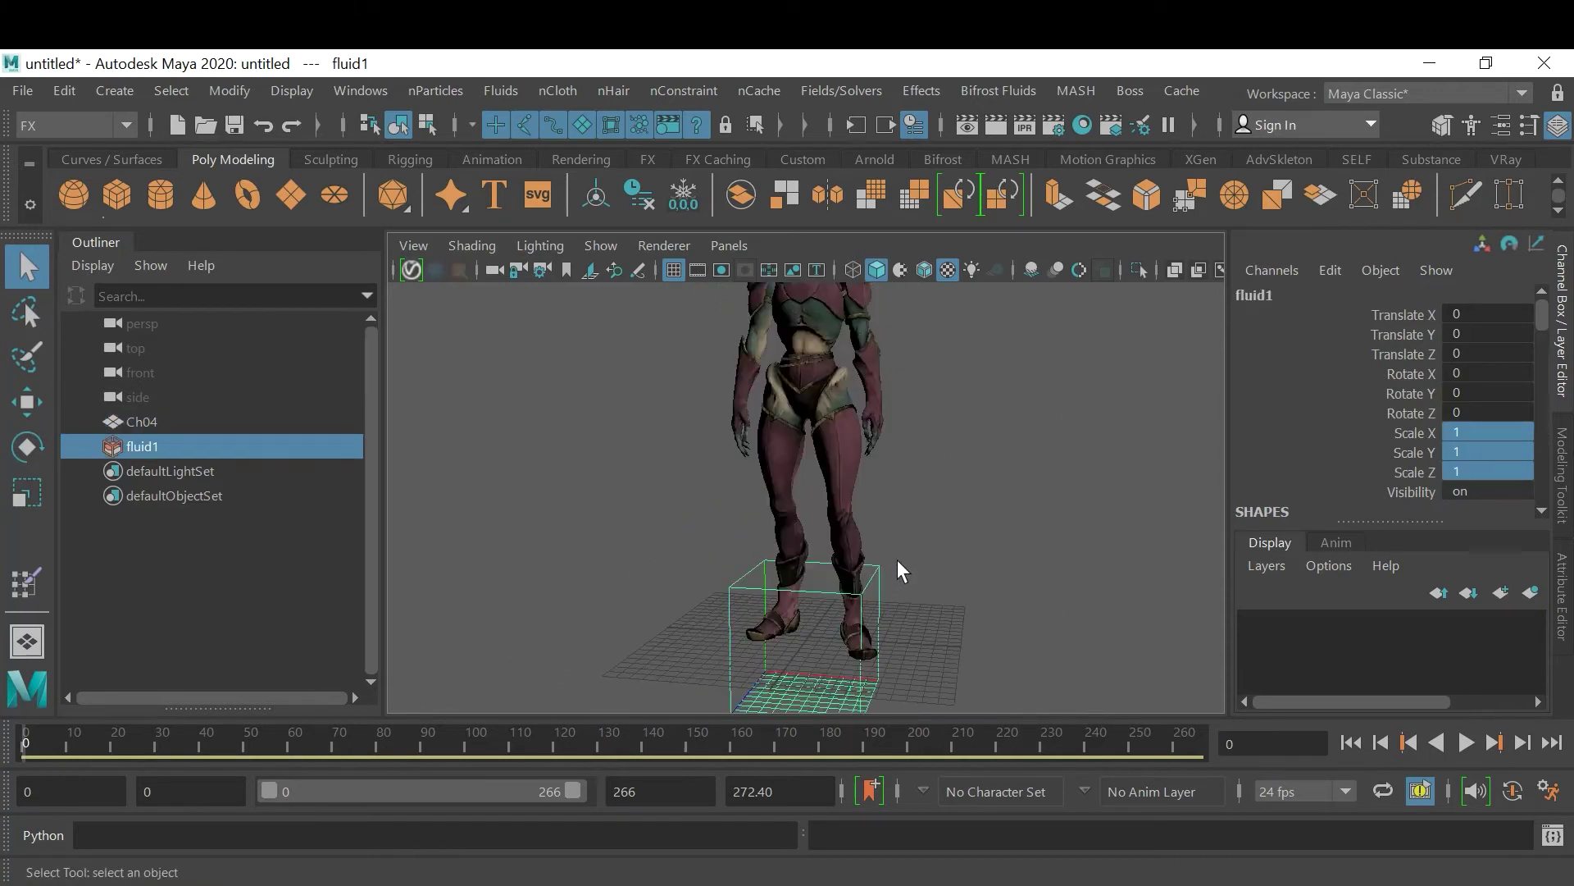
pyautogui.press('w')
pyautogui.keyDown('alt'); pyautogui.moveTo(943, 541); pyautogui.dragTo(913, 527); pyautogui.keyUp('alt')
pyautogui.moveTo(817, 588); pyautogui.dragTo(836, 221)
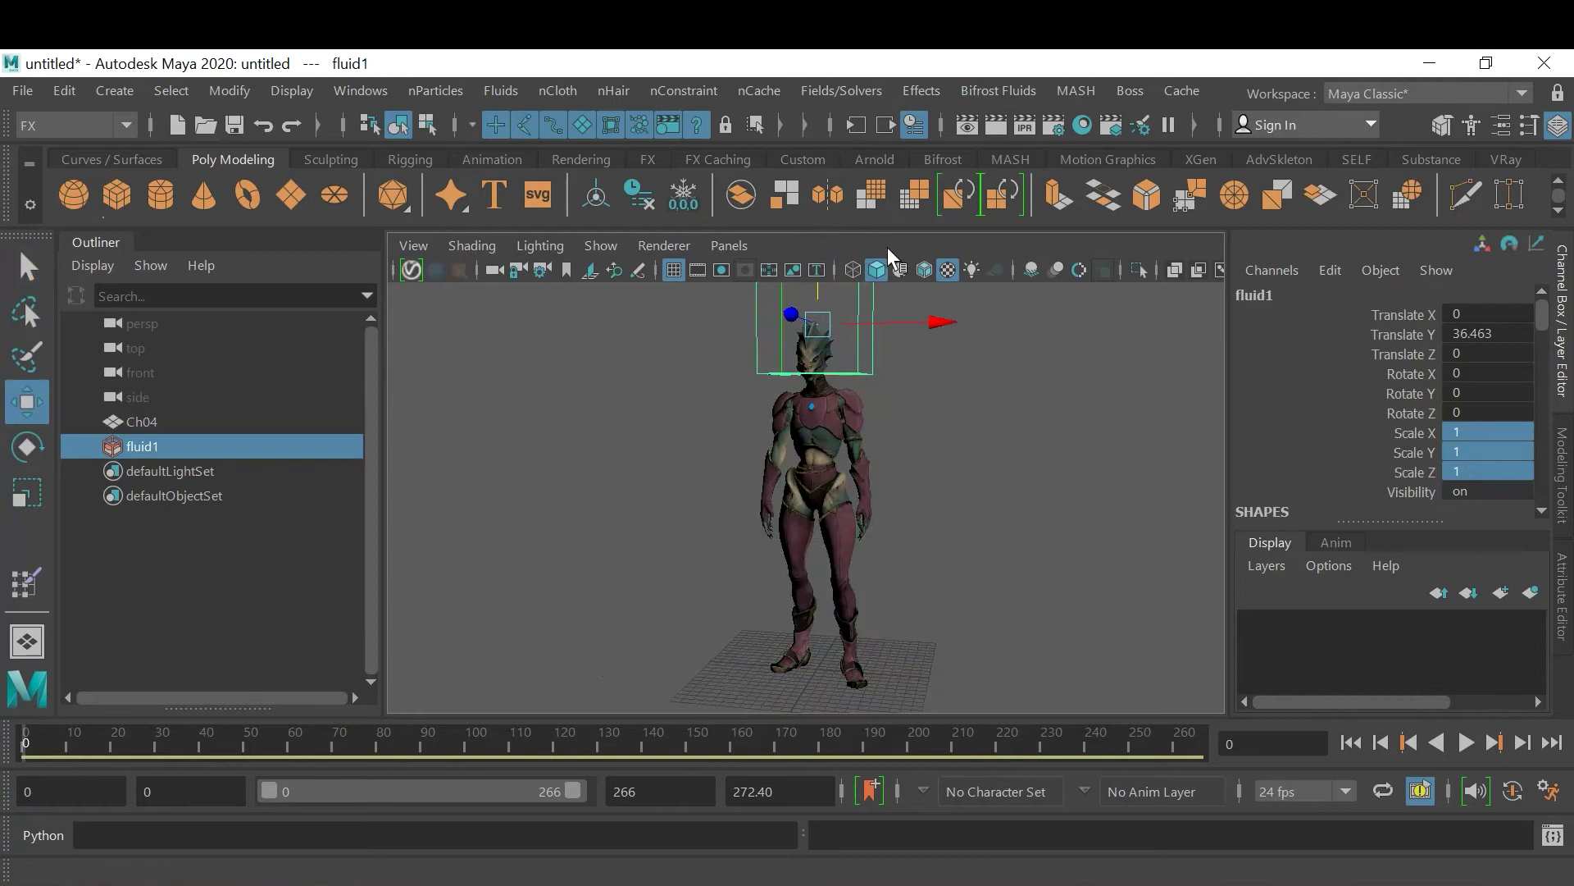
pyautogui.keyDown('alt'); pyautogui.moveTo(928, 415); pyautogui.dragTo(929, 496, button='middle'); pyautogui.keyUp('alt')
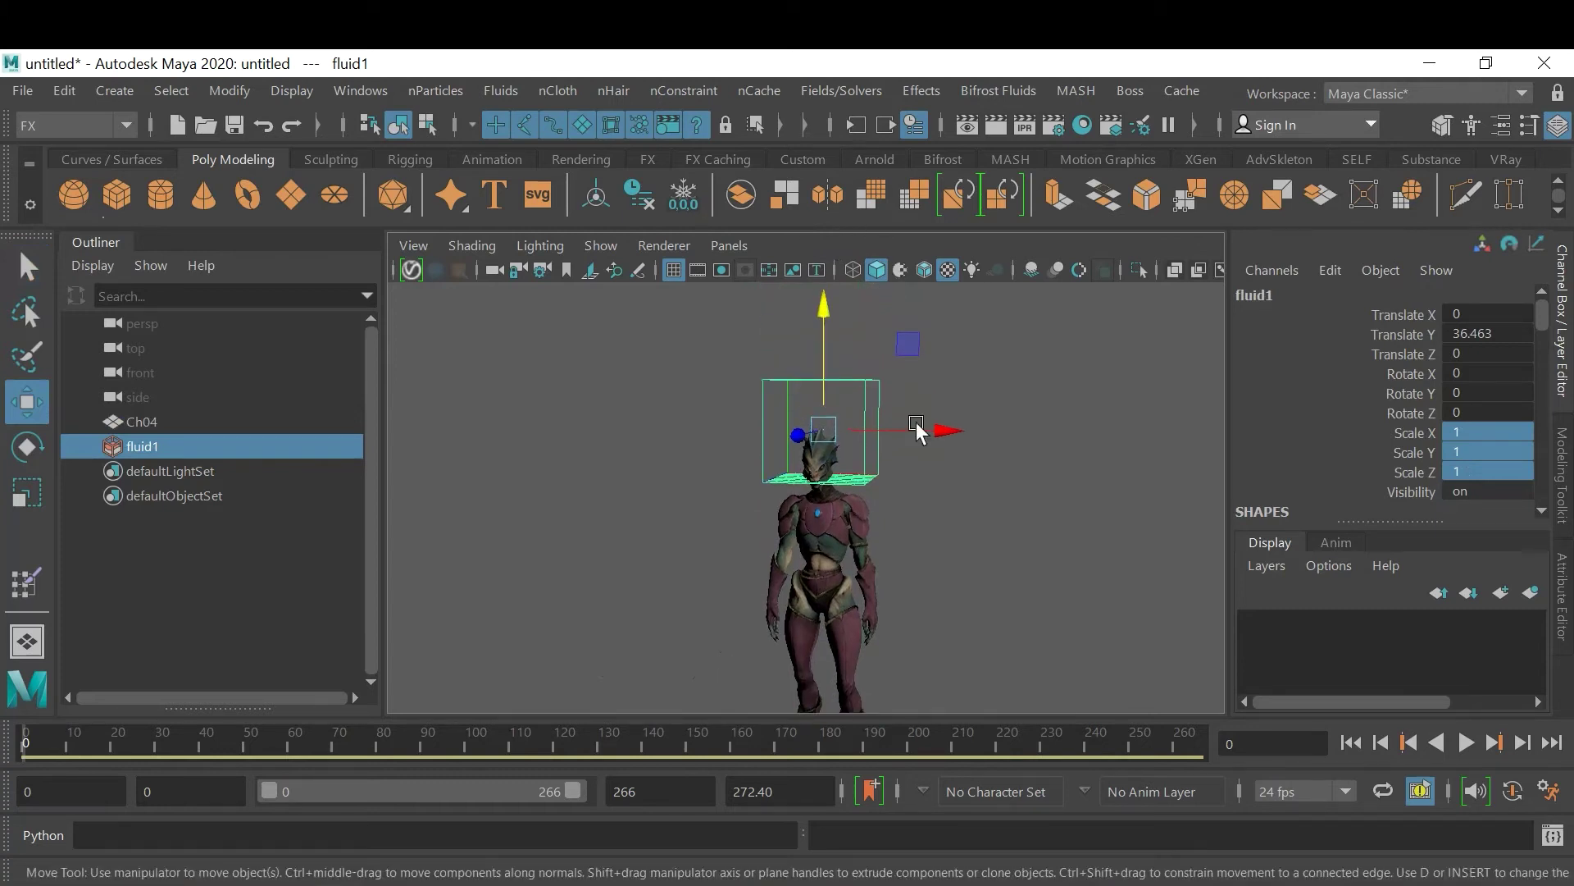
pyautogui.moveTo(845, 315); pyautogui.dragTo(844, 361, button='middle')
pyautogui.press('f')
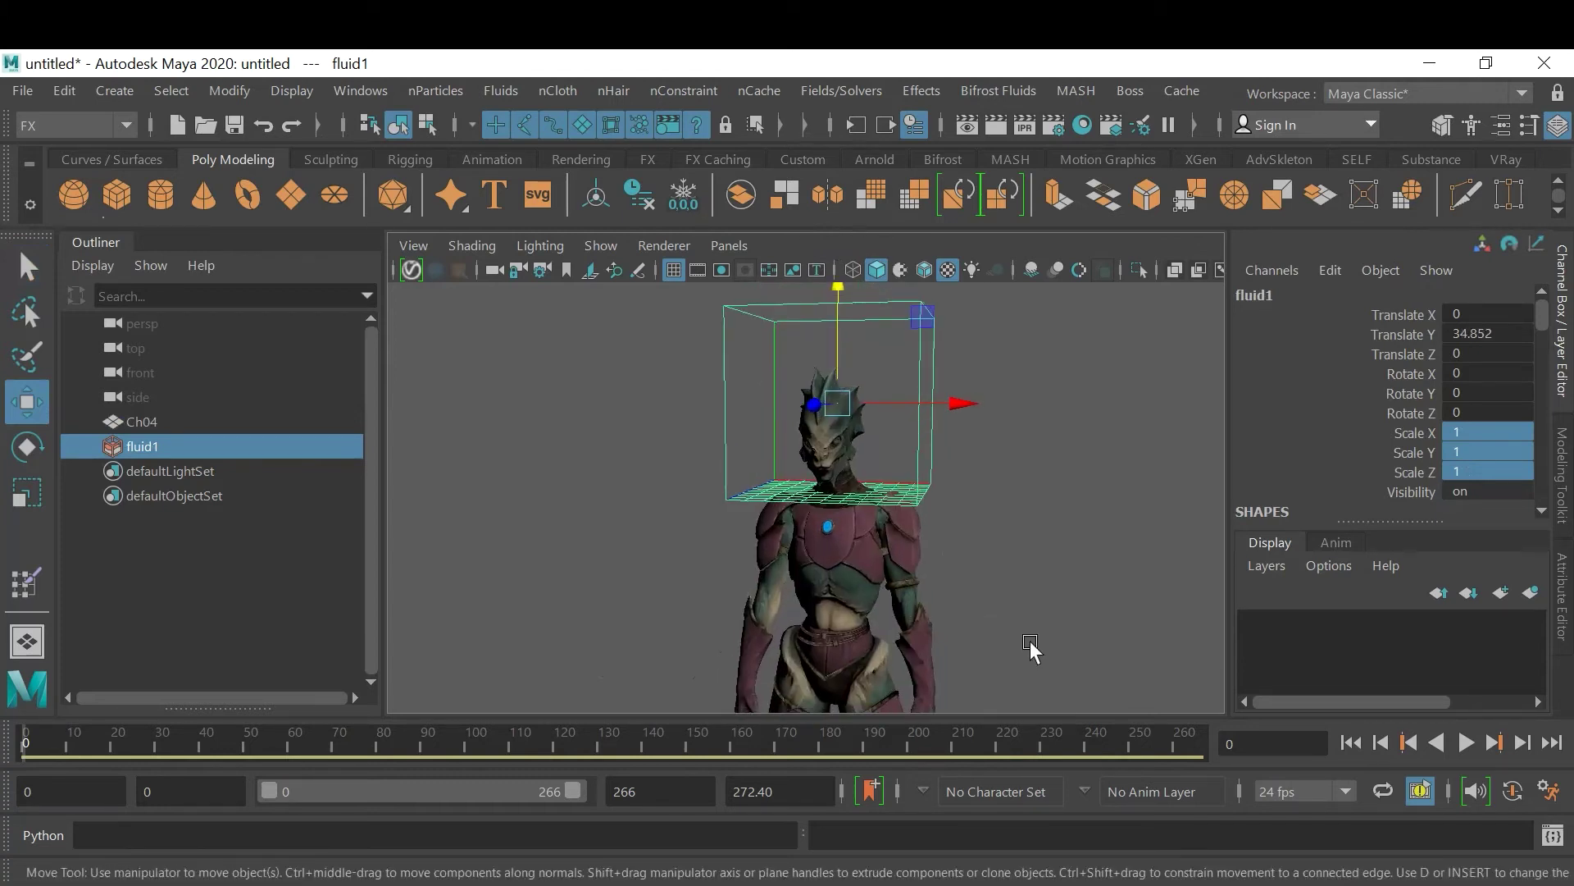
# Shift the fluid container forward around the head to a Translate Z of about 2.19, and deselect it
pyautogui.scroll(5, 858, 497)
pyautogui.keyDown('alt'); pyautogui.moveTo(858, 497); pyautogui.dragTo(981, 520); pyautogui.keyUp('alt')
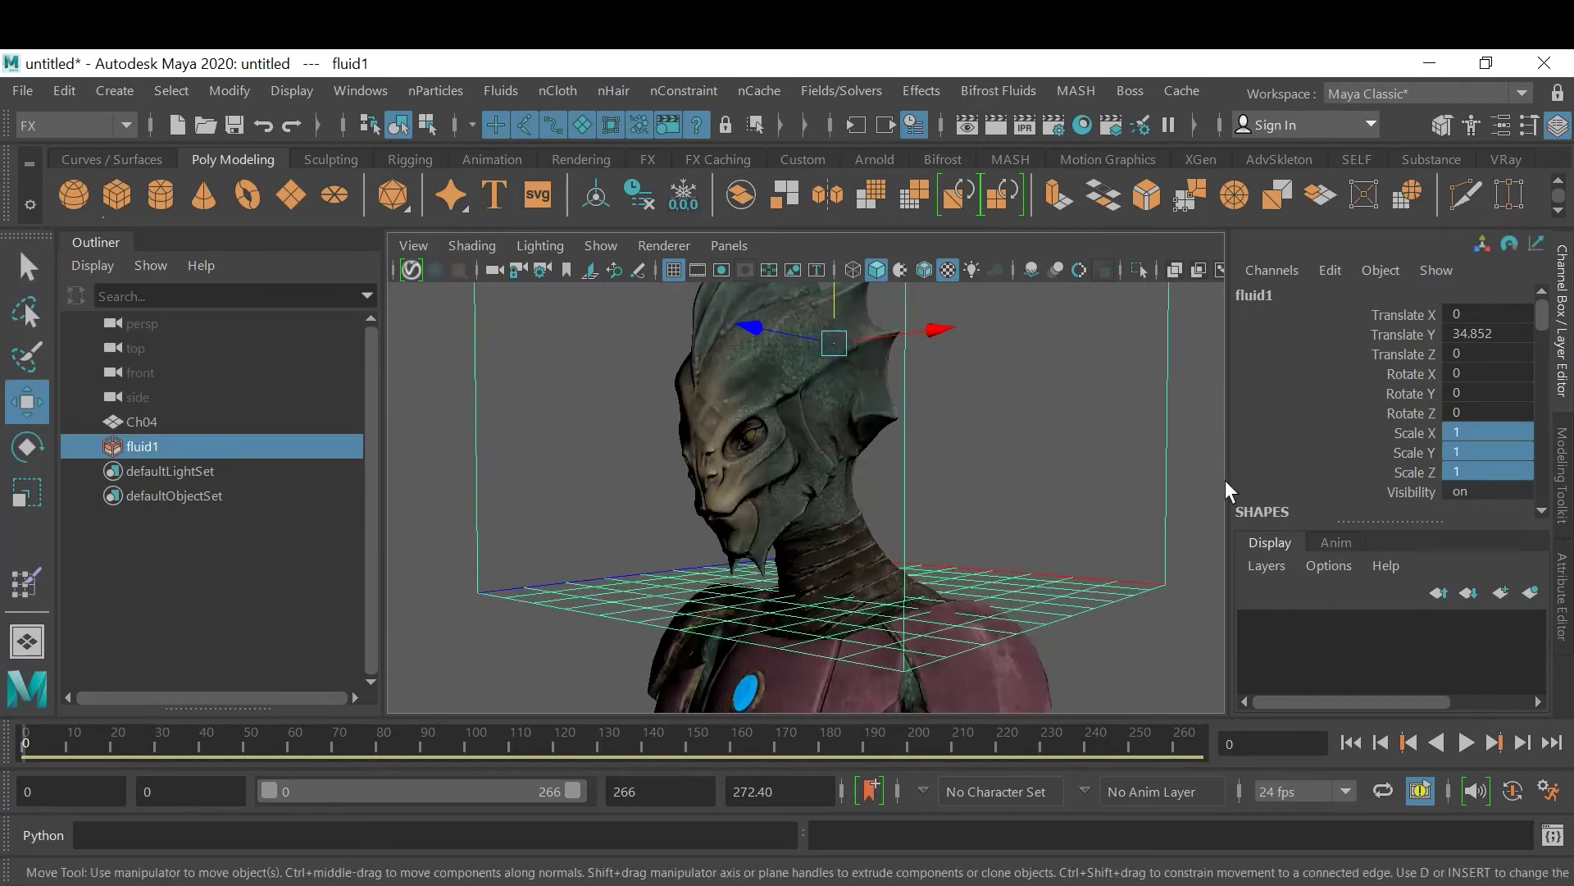
pyautogui.click(1183, 484)
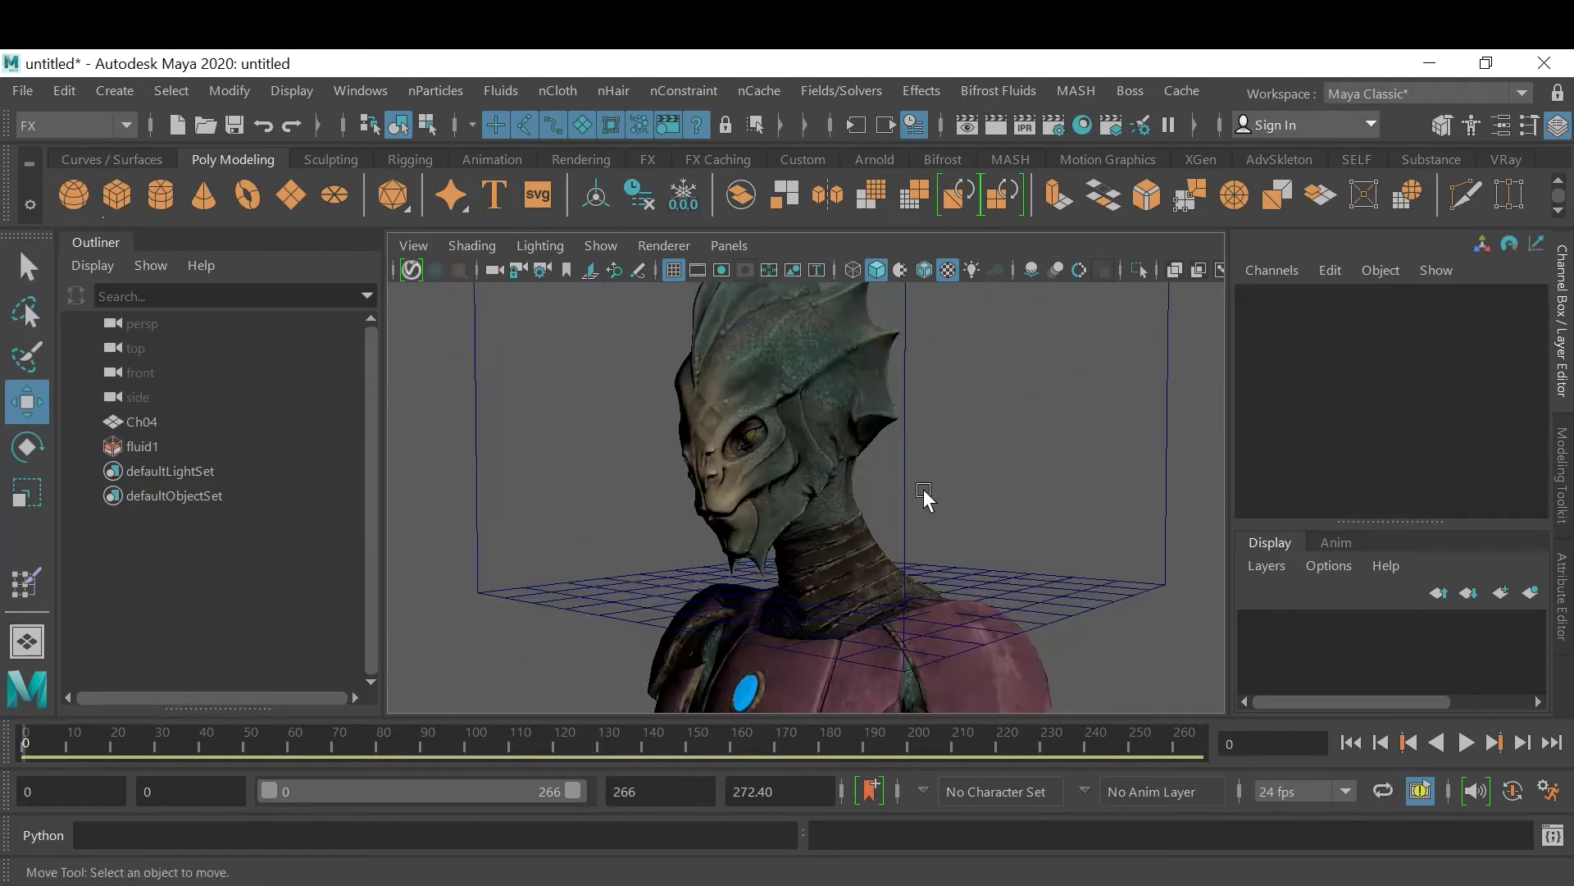
pyautogui.keyDown('alt'); pyautogui.moveTo(924, 495); pyautogui.dragTo(746, 484); pyautogui.keyUp('alt')
pyautogui.click(662, 588)
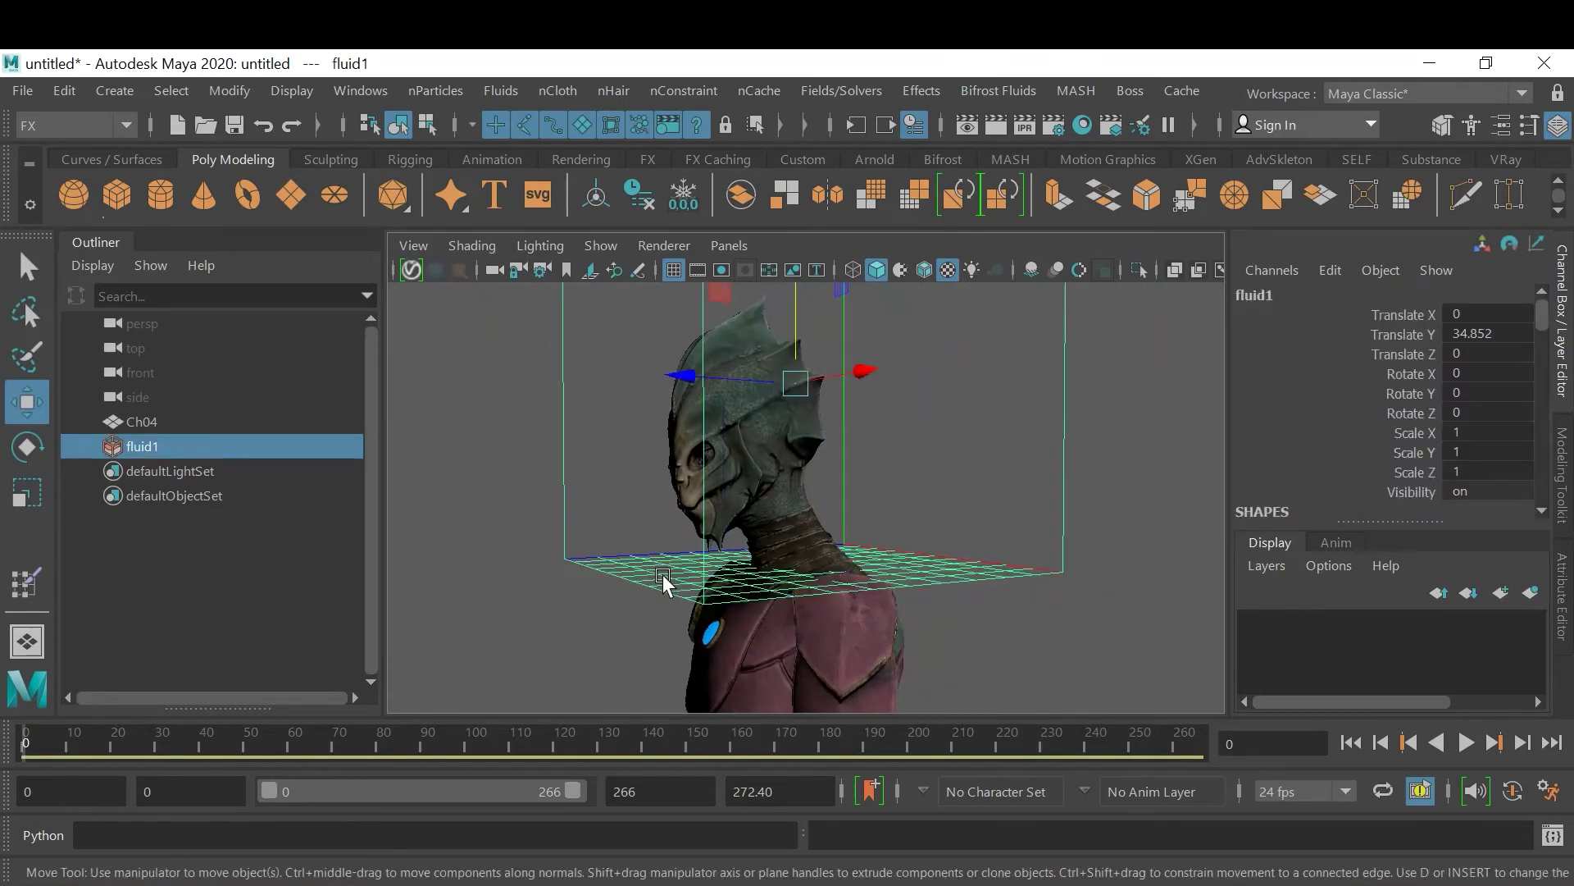
pyautogui.moveTo(692, 376); pyautogui.dragTo(608, 385)
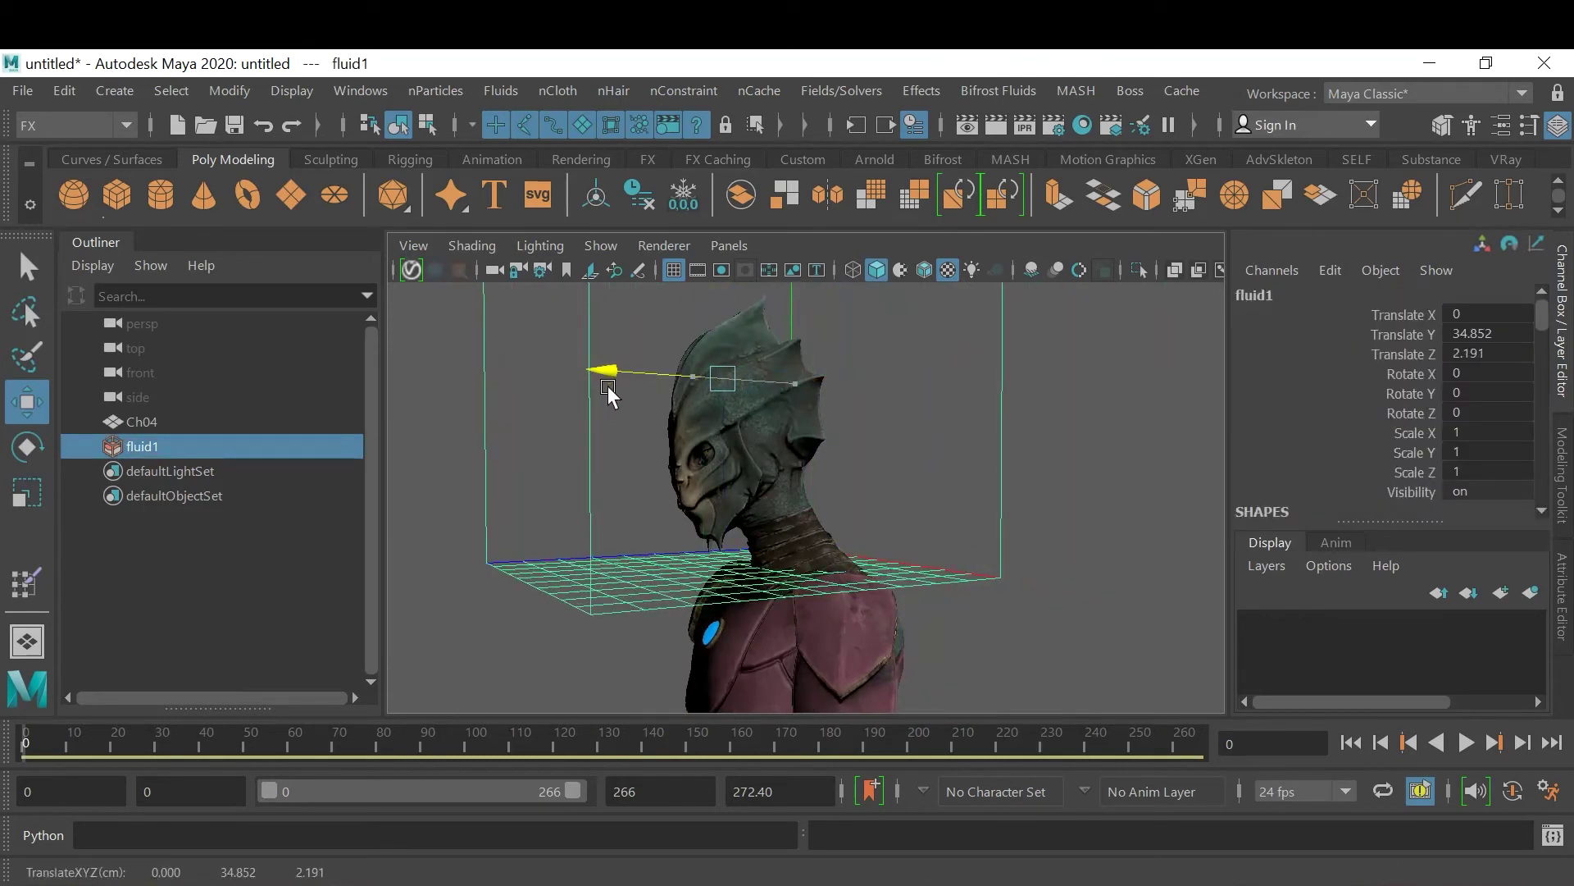
pyautogui.click(1041, 421)
# Make the Ch04 character emit into the fluid container as a Surface emitter with density, heat and fuel rates of 1 and fluid dropoff 2
pyautogui.keyDown('alt'); pyautogui.moveTo(1041, 422); pyautogui.dragTo(874, 492); pyautogui.keyUp('alt')
pyautogui.click(849, 476)
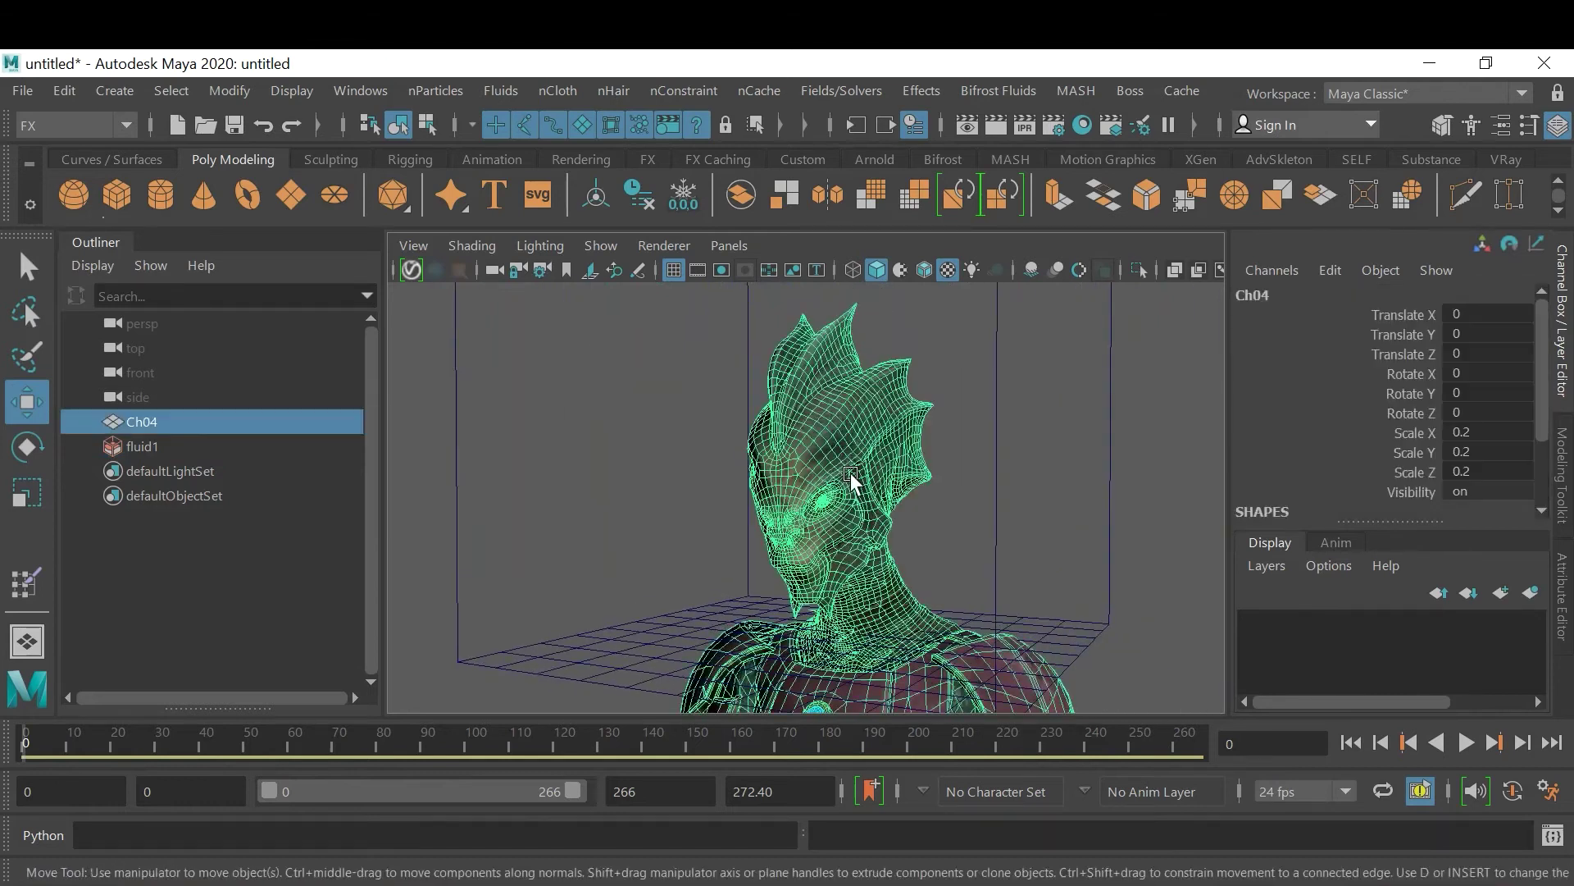
pyautogui.keyDown('shift'); pyautogui.click(1108, 530); pyautogui.keyUp('shift')
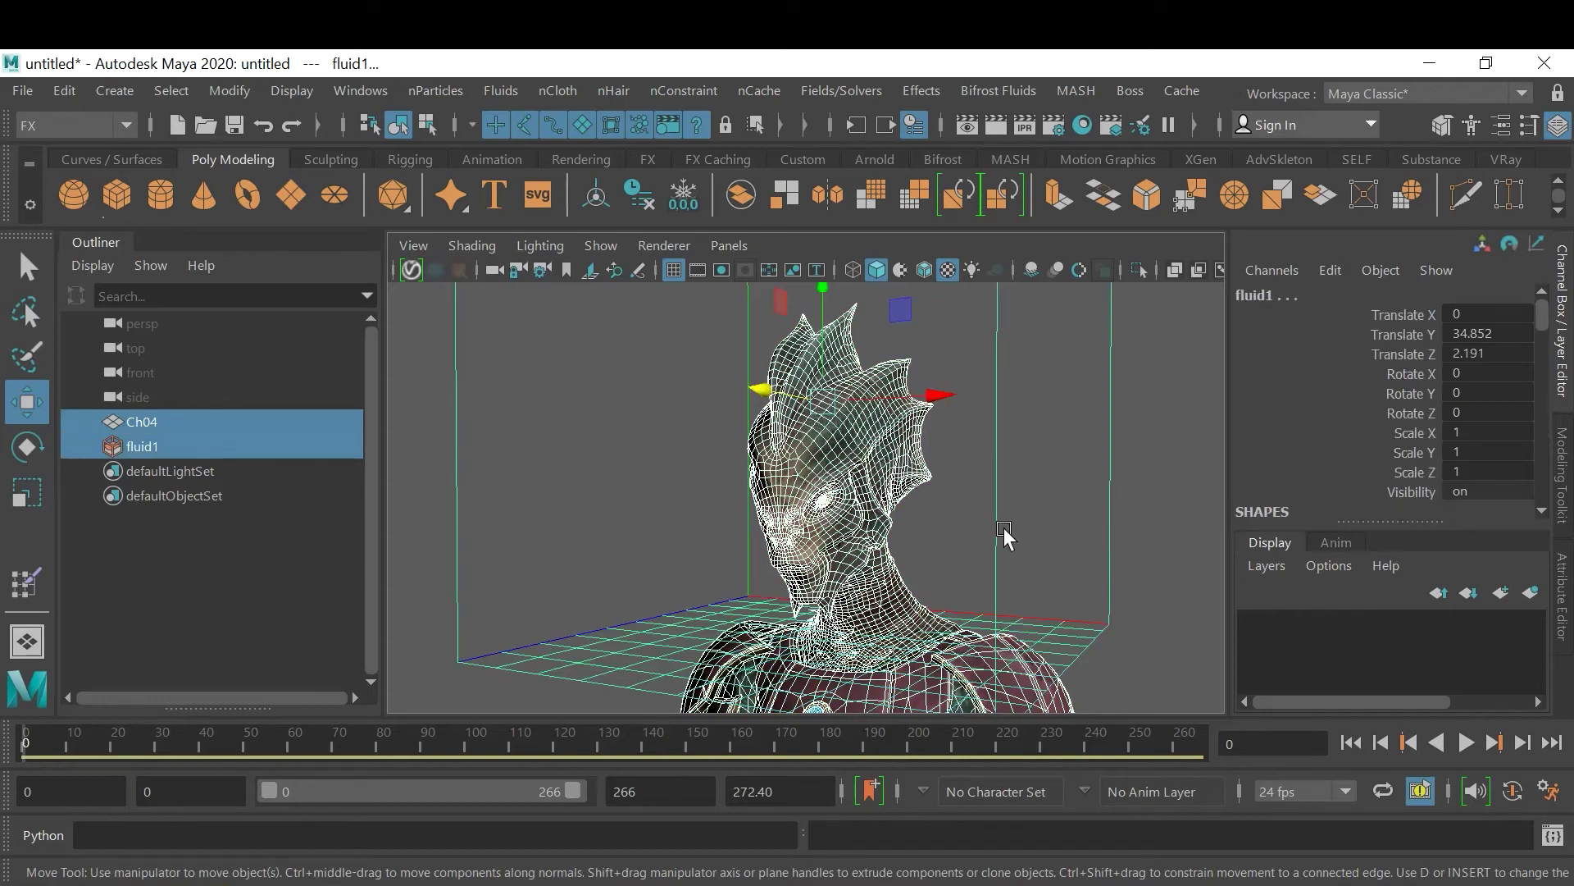
pyautogui.click(523, 91)
pyautogui.moveTo(615, 210)
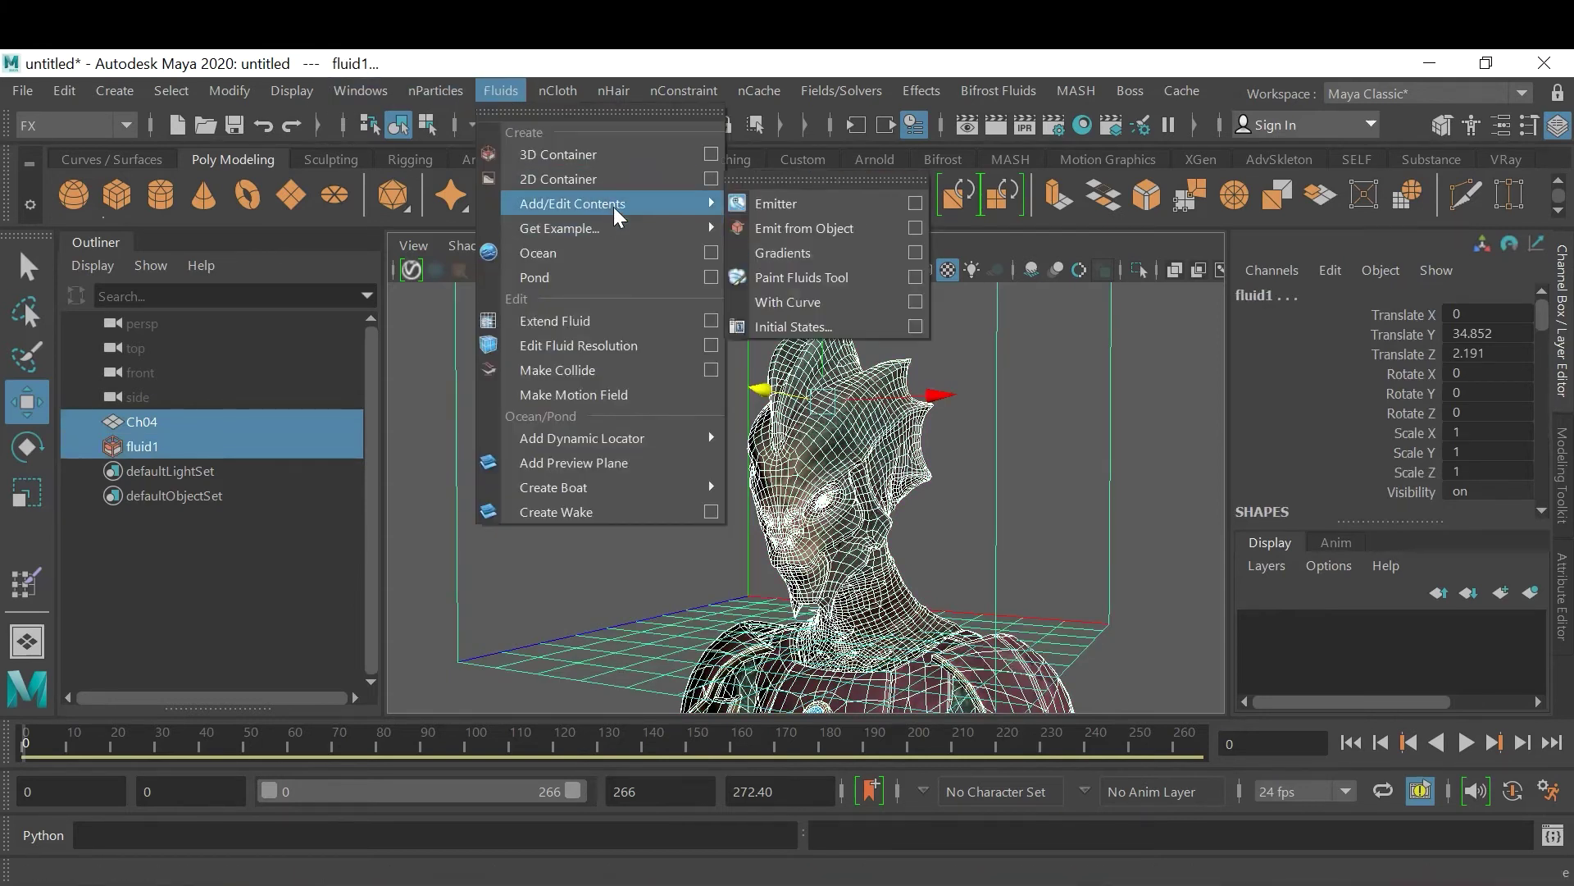
pyautogui.click(909, 230)
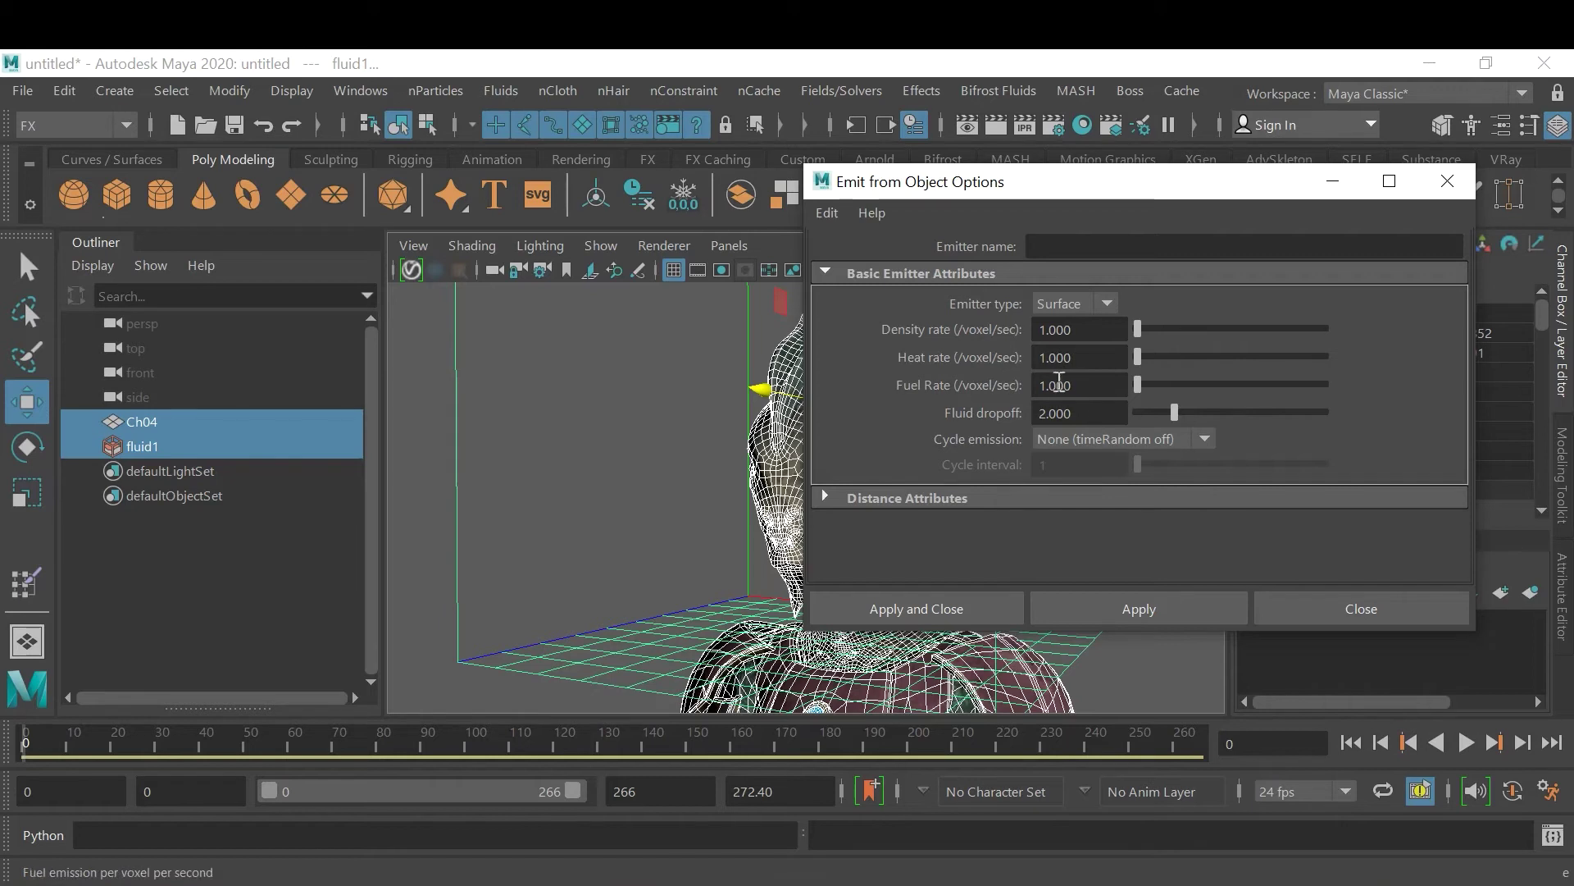
pyautogui.click(943, 600)
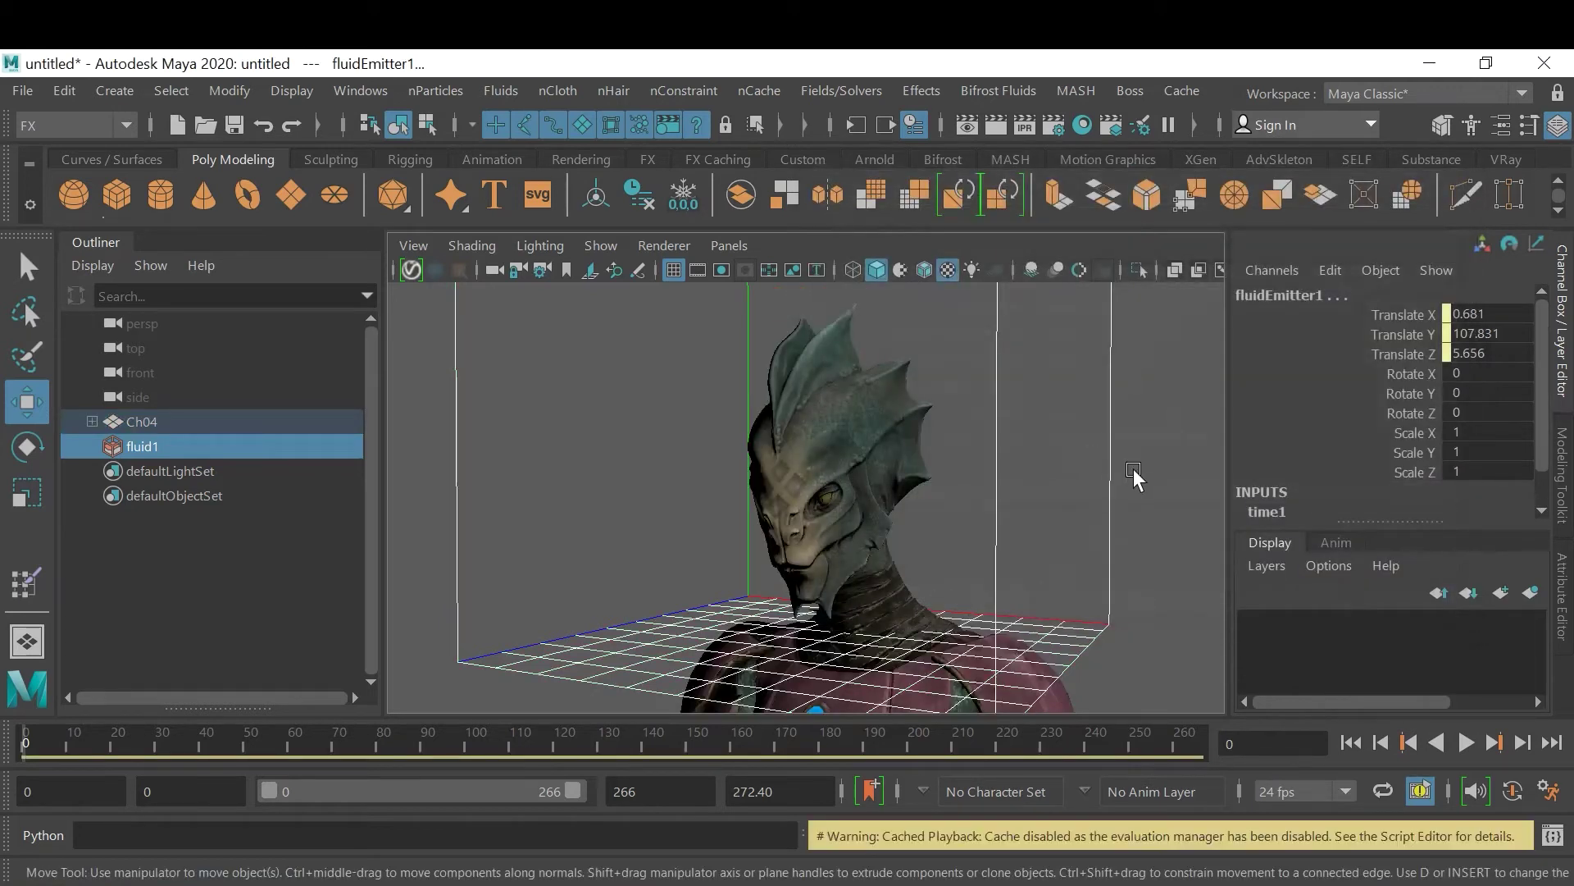
# Deselect everything, play the fluid simulation to preview the emission around the head, and stop at frame 10
pyautogui.click(1132, 472)
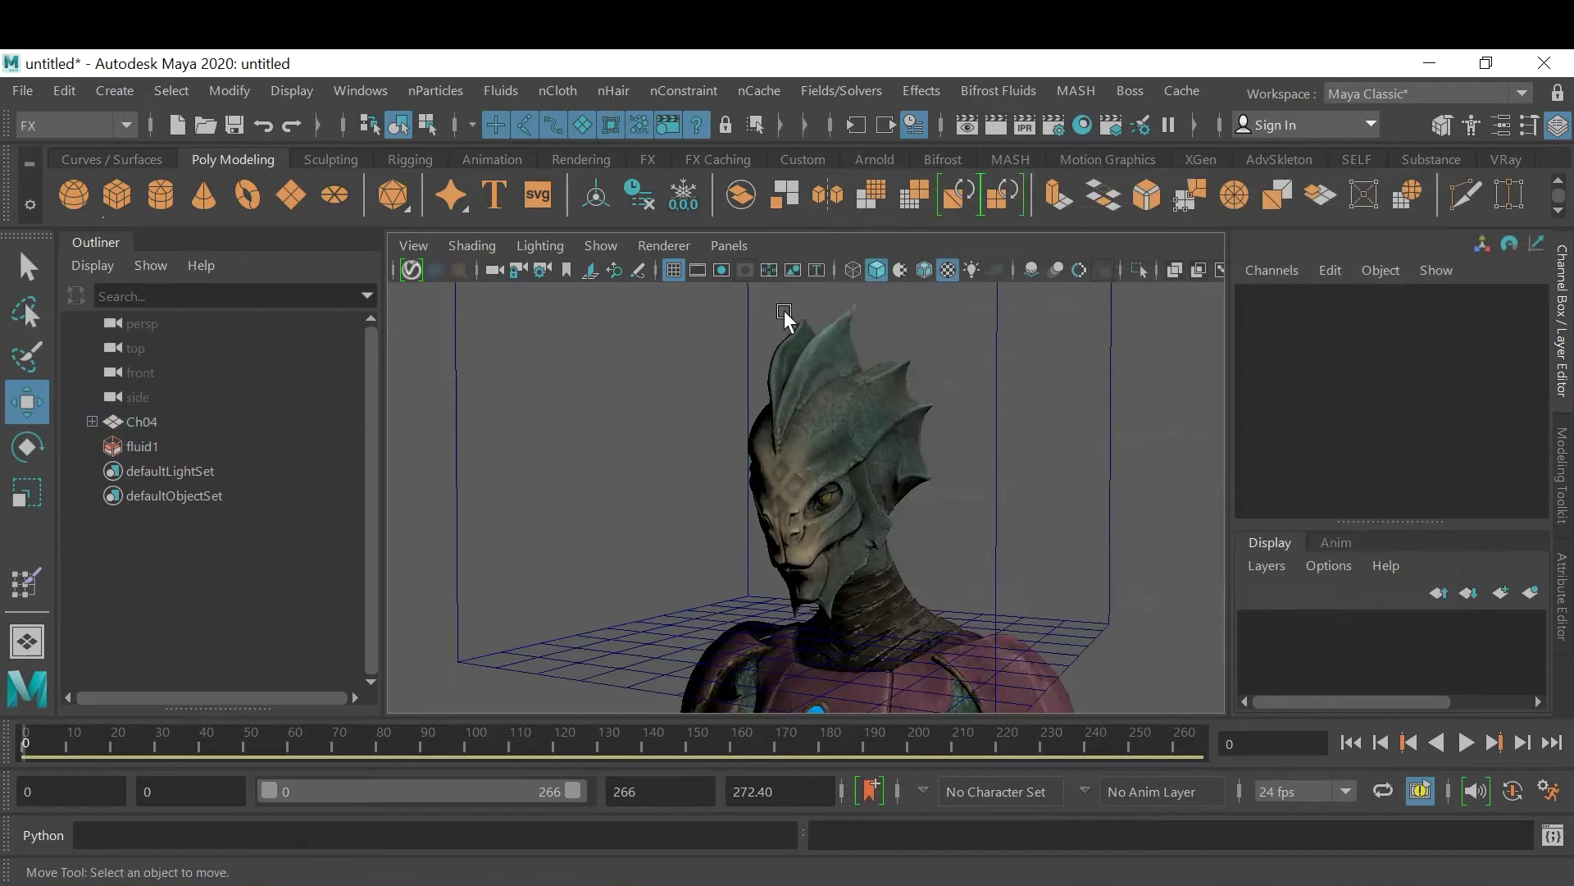
pyautogui.click(1467, 743)
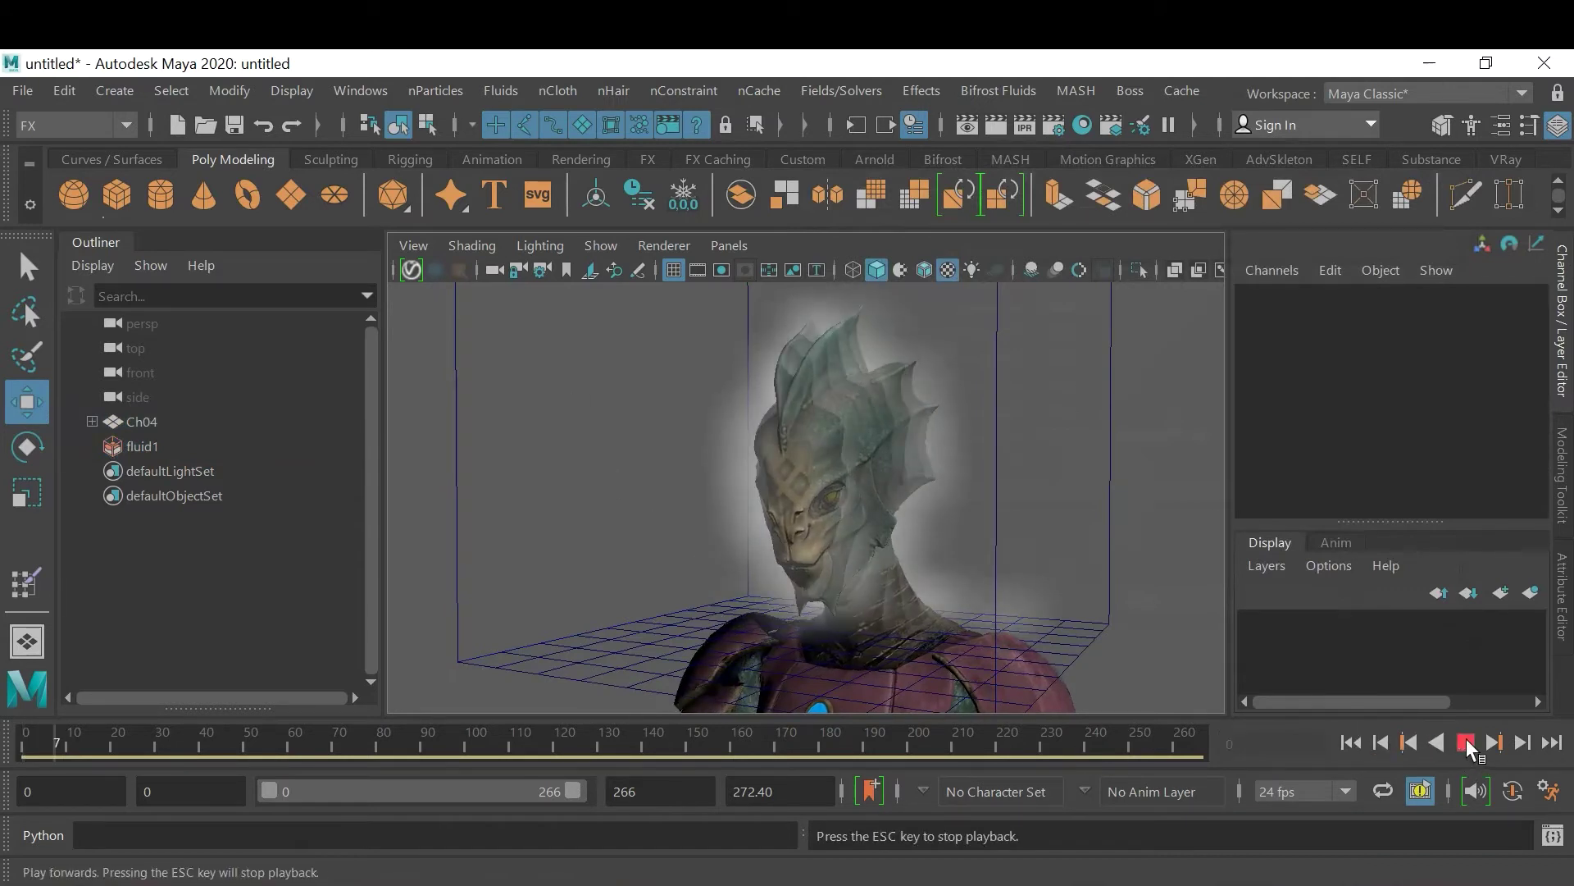
pyautogui.click(1467, 743)
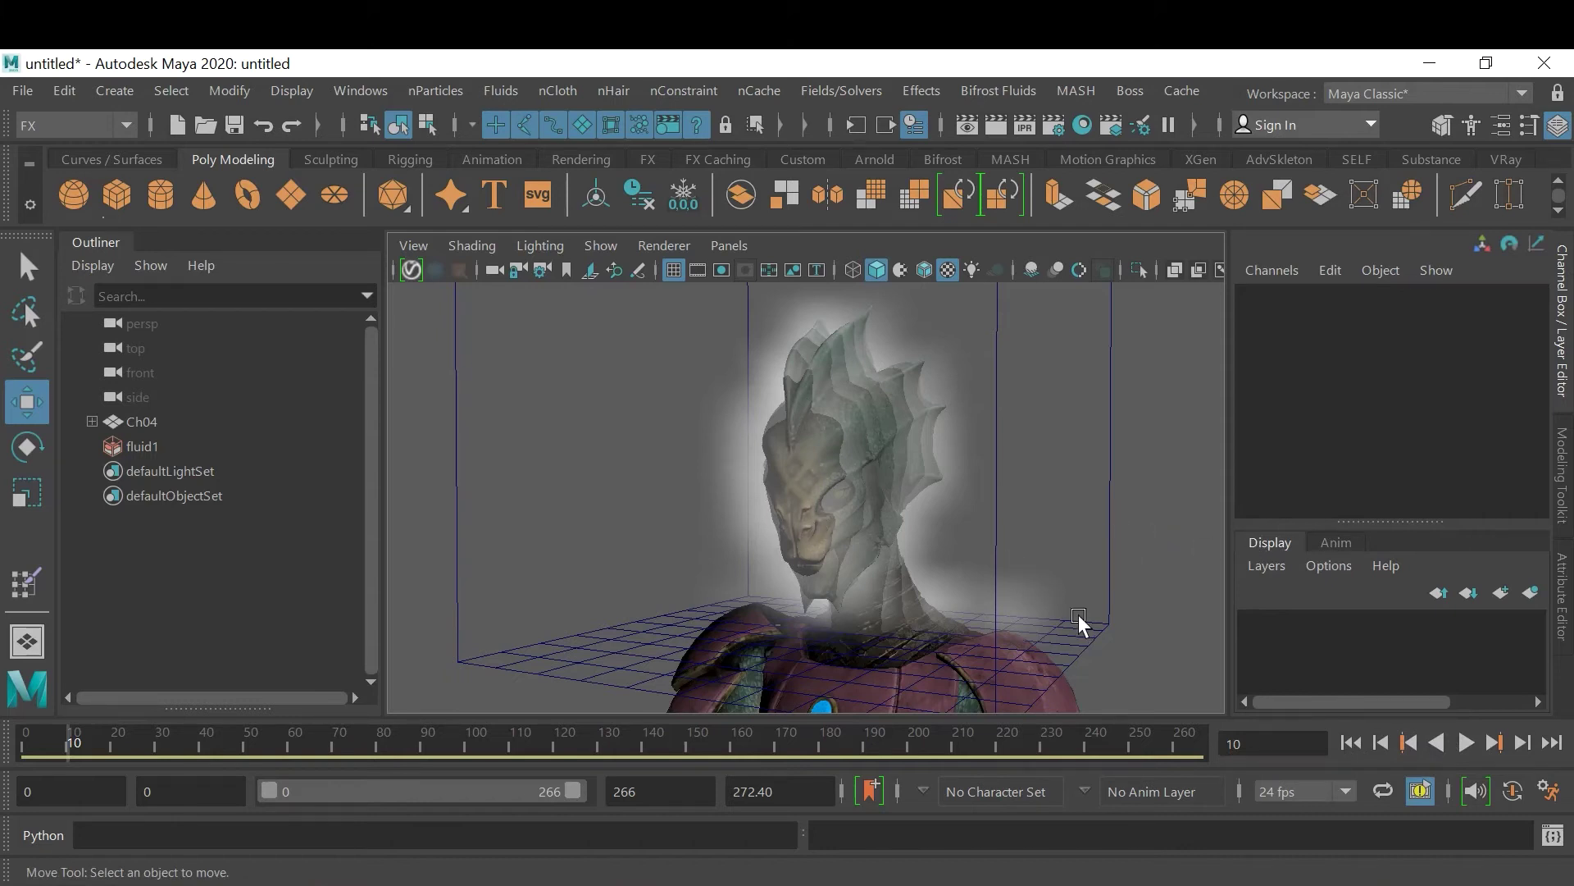
# Examine the density, heat and fuel settings of the fluid emitter under Ch04, then clear the selection
pyautogui.click(141, 444)
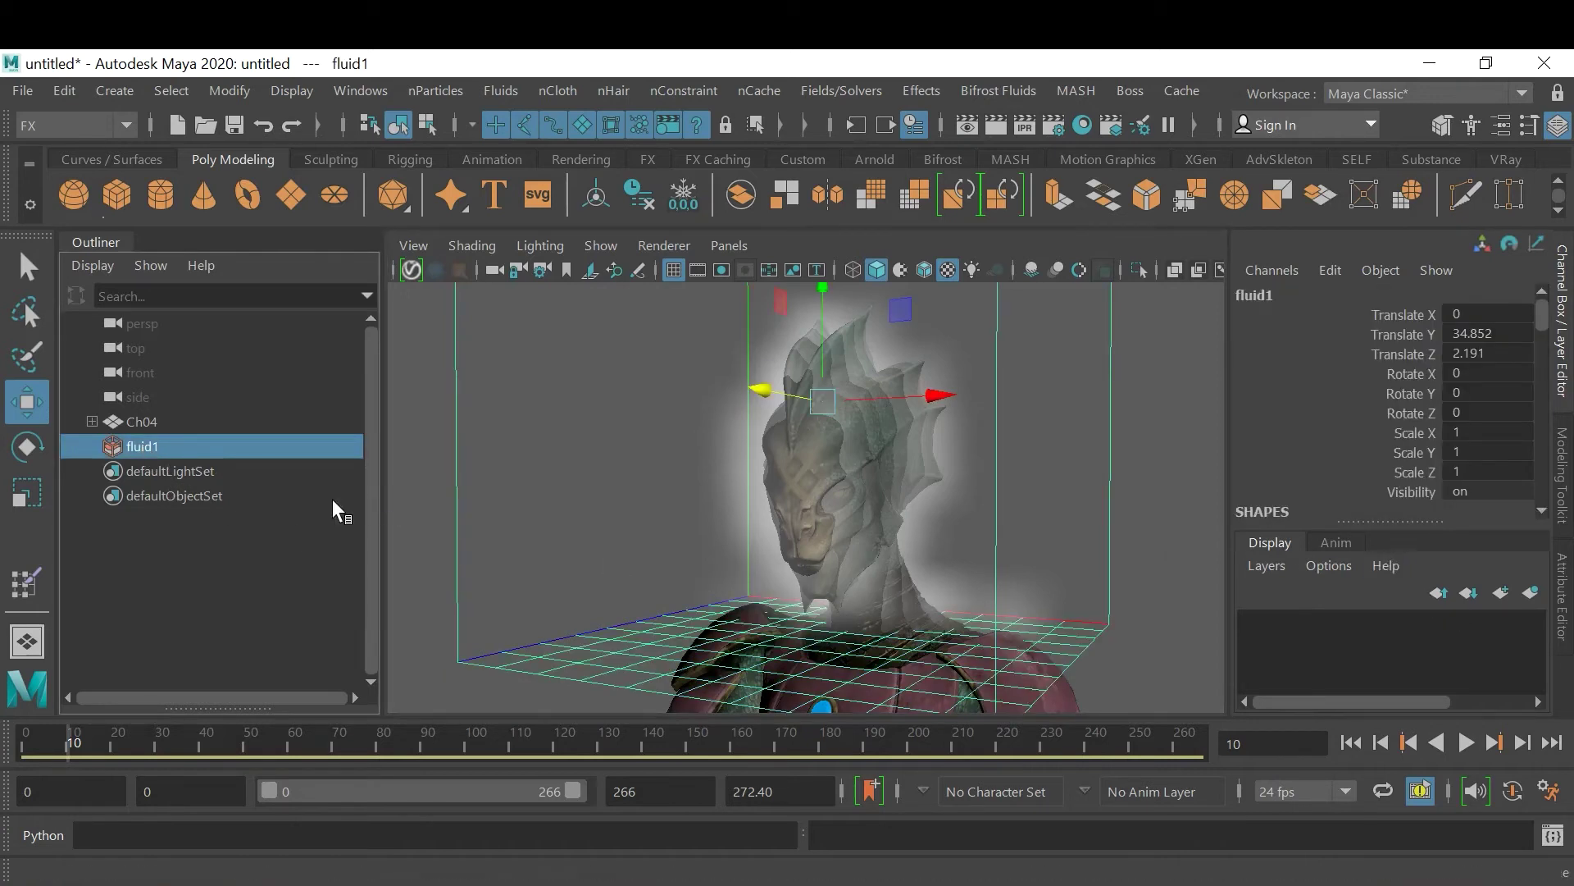
pyautogui.click(91, 421)
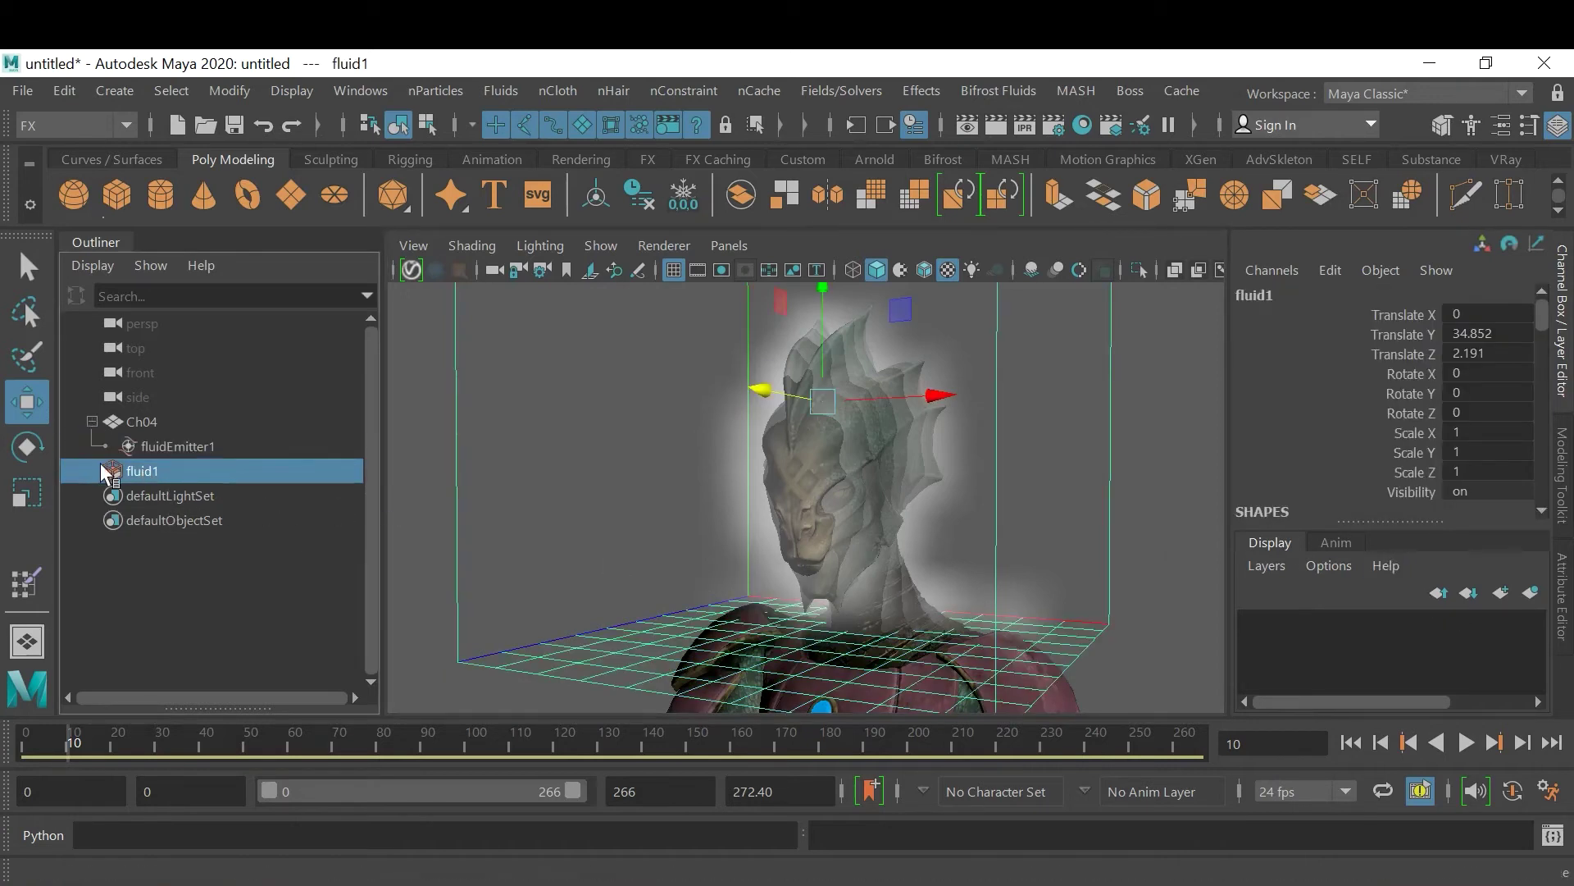
pyautogui.click(172, 448)
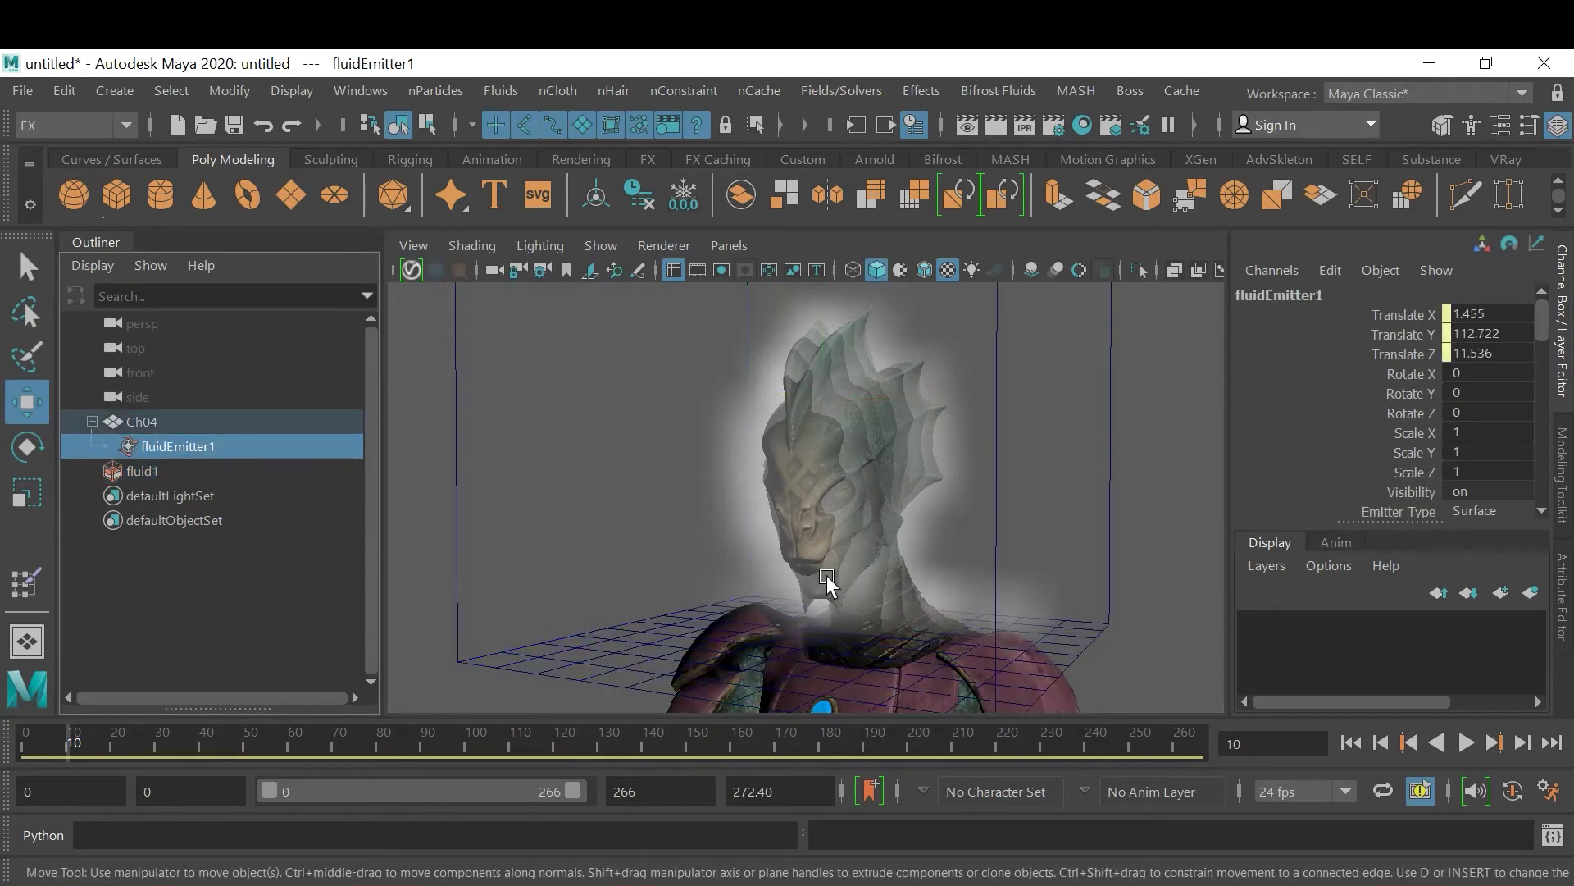
pyautogui.hotkey('ctrl', 'a')
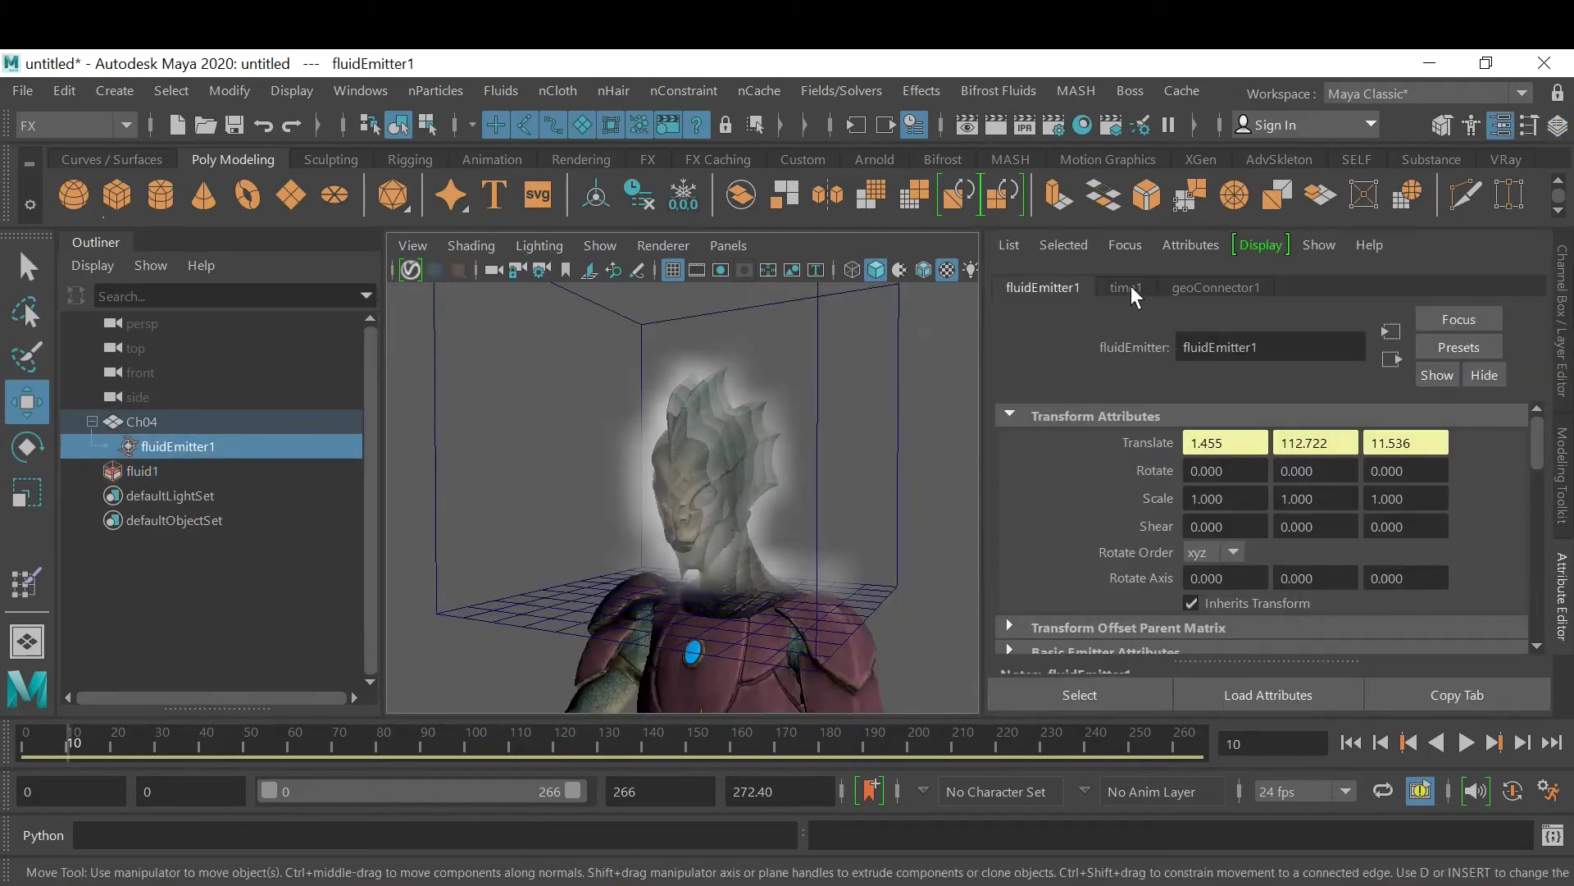
pyautogui.scroll(-5, 1350, 527)
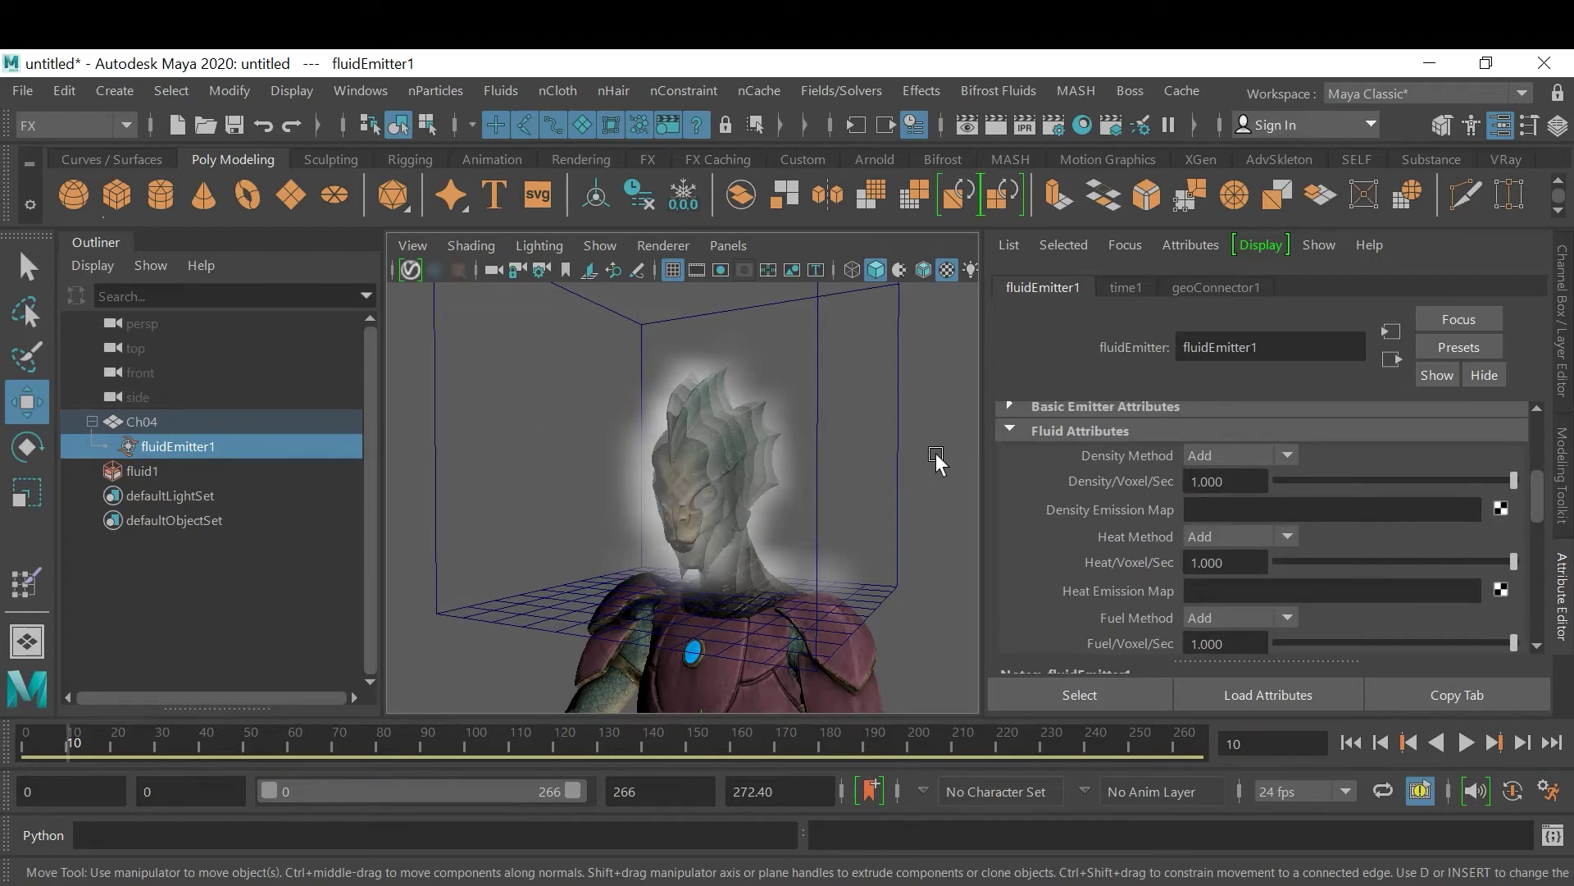
pyautogui.moveTo(1484, 531); pyautogui.dragTo(774, 459, button='middle')
pyautogui.click(922, 423)
pyautogui.press('q')
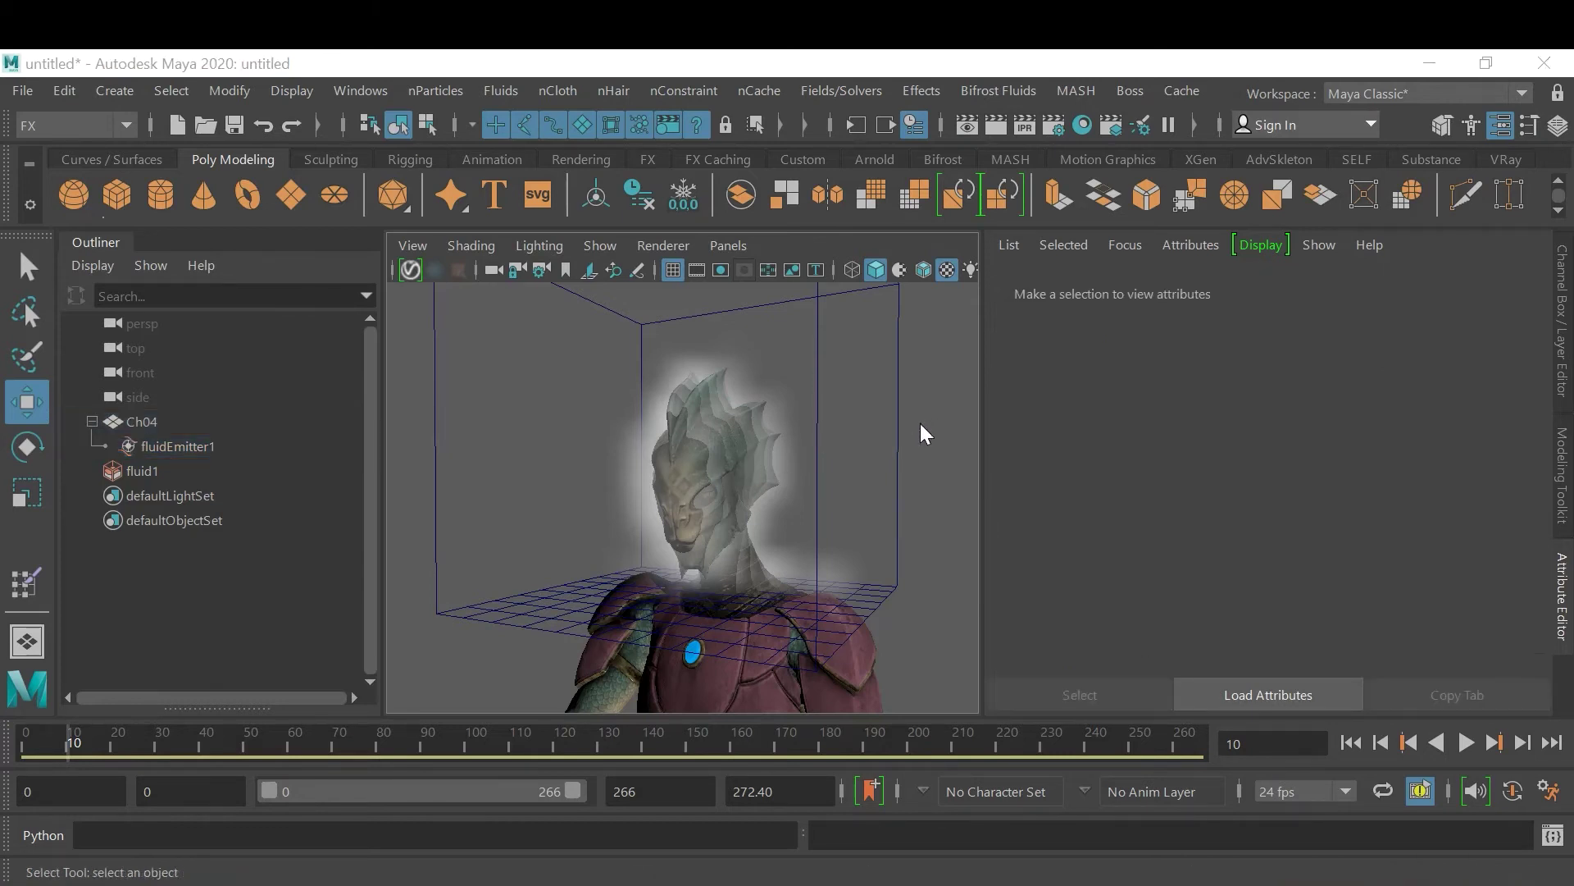
# Begin saving the scene under a new name, create a folder named 24-12-2020 in G:\Rigging and open it
pyautogui.hotkey('ctrl', 'shift', 's')
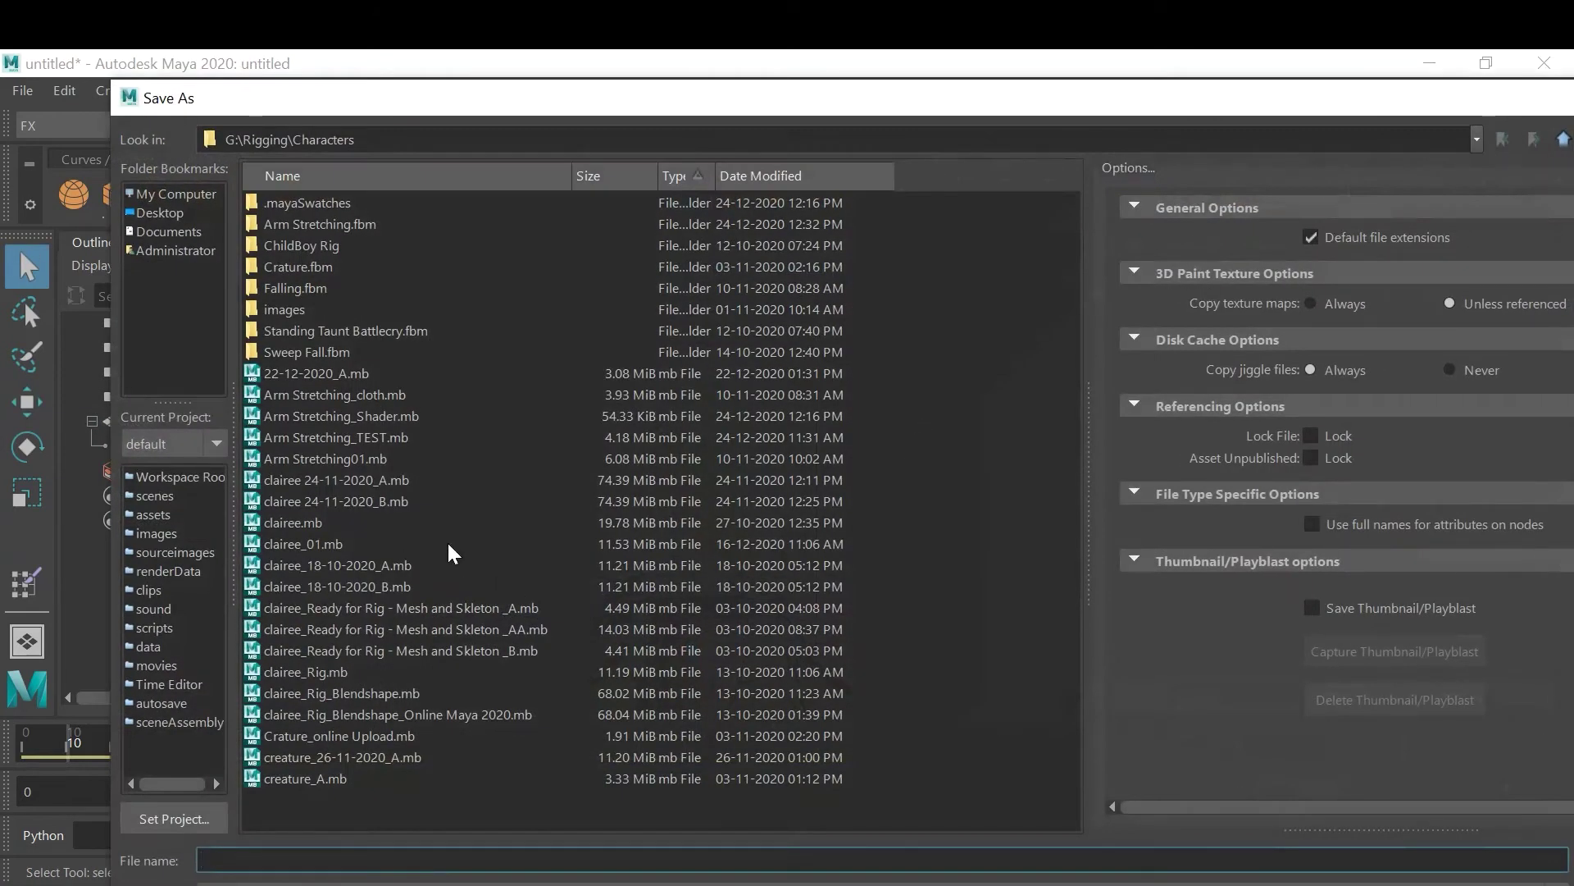
pyautogui.click(941, 402)
pyautogui.press('BackSpace')
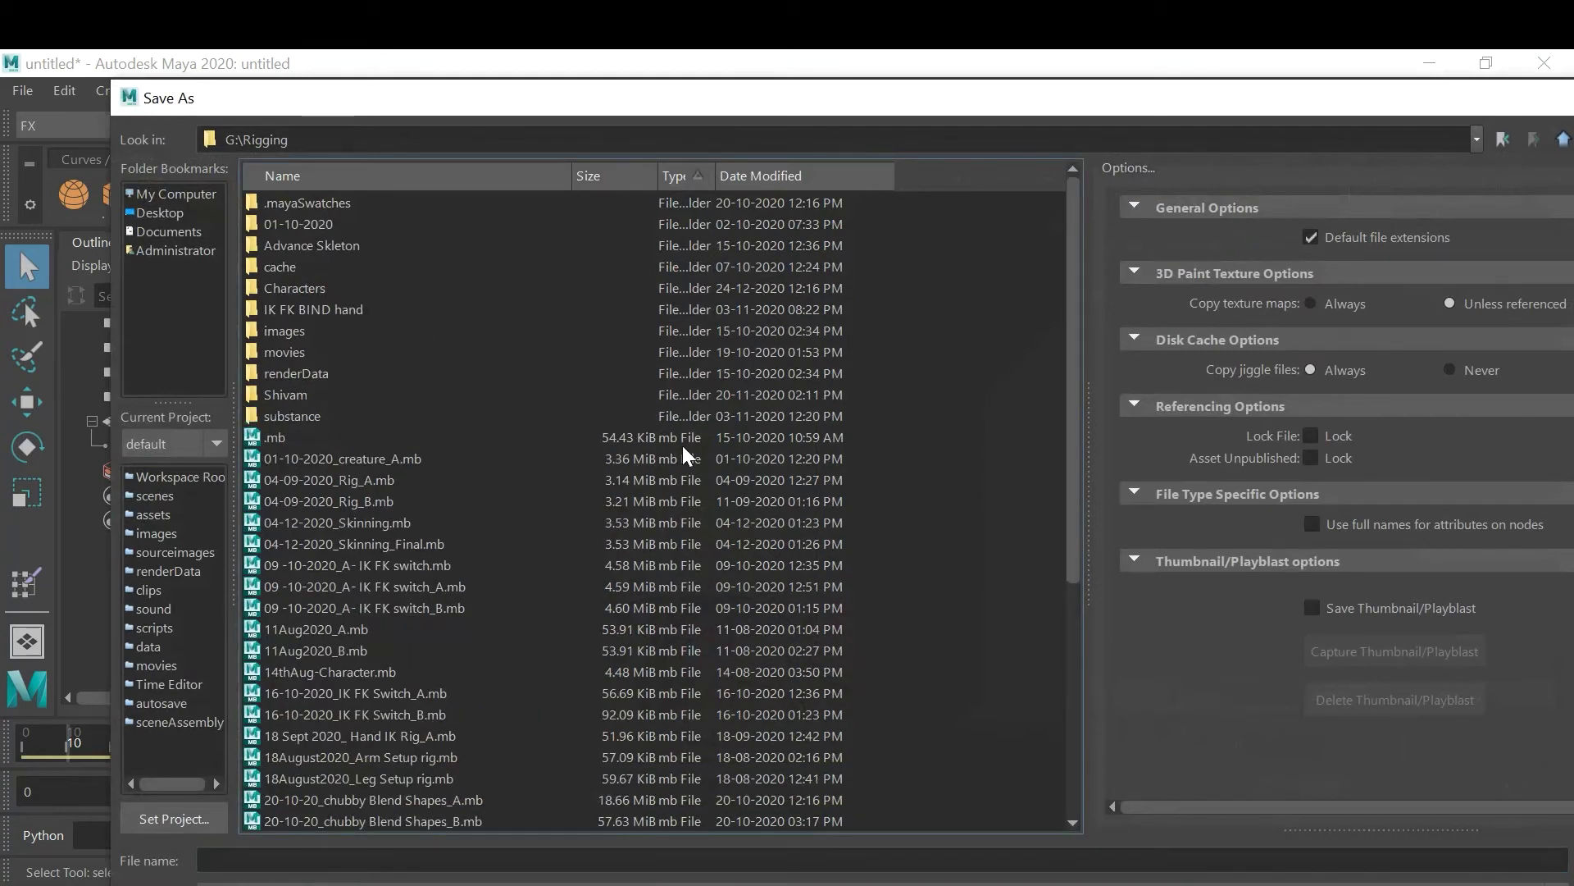
pyautogui.scroll(-4, 728, 463)
pyautogui.scroll(3, 932, 429)
pyautogui.scroll(-4, 932, 429)
pyautogui.scroll(5, 931, 429)
pyautogui.rightClick(933, 428)
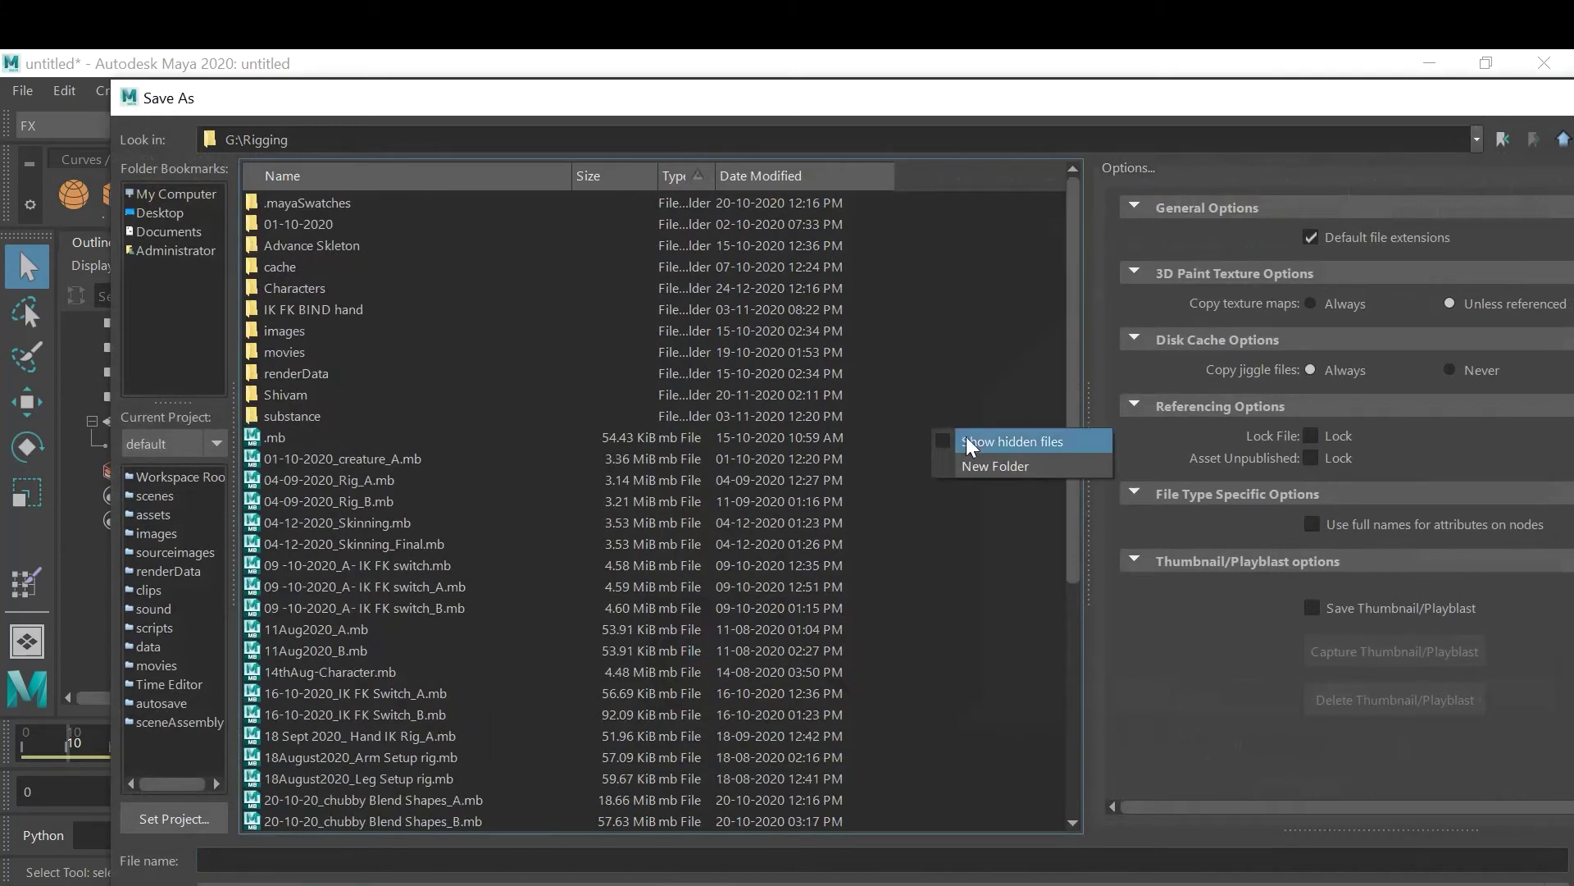
pyautogui.click(1046, 467)
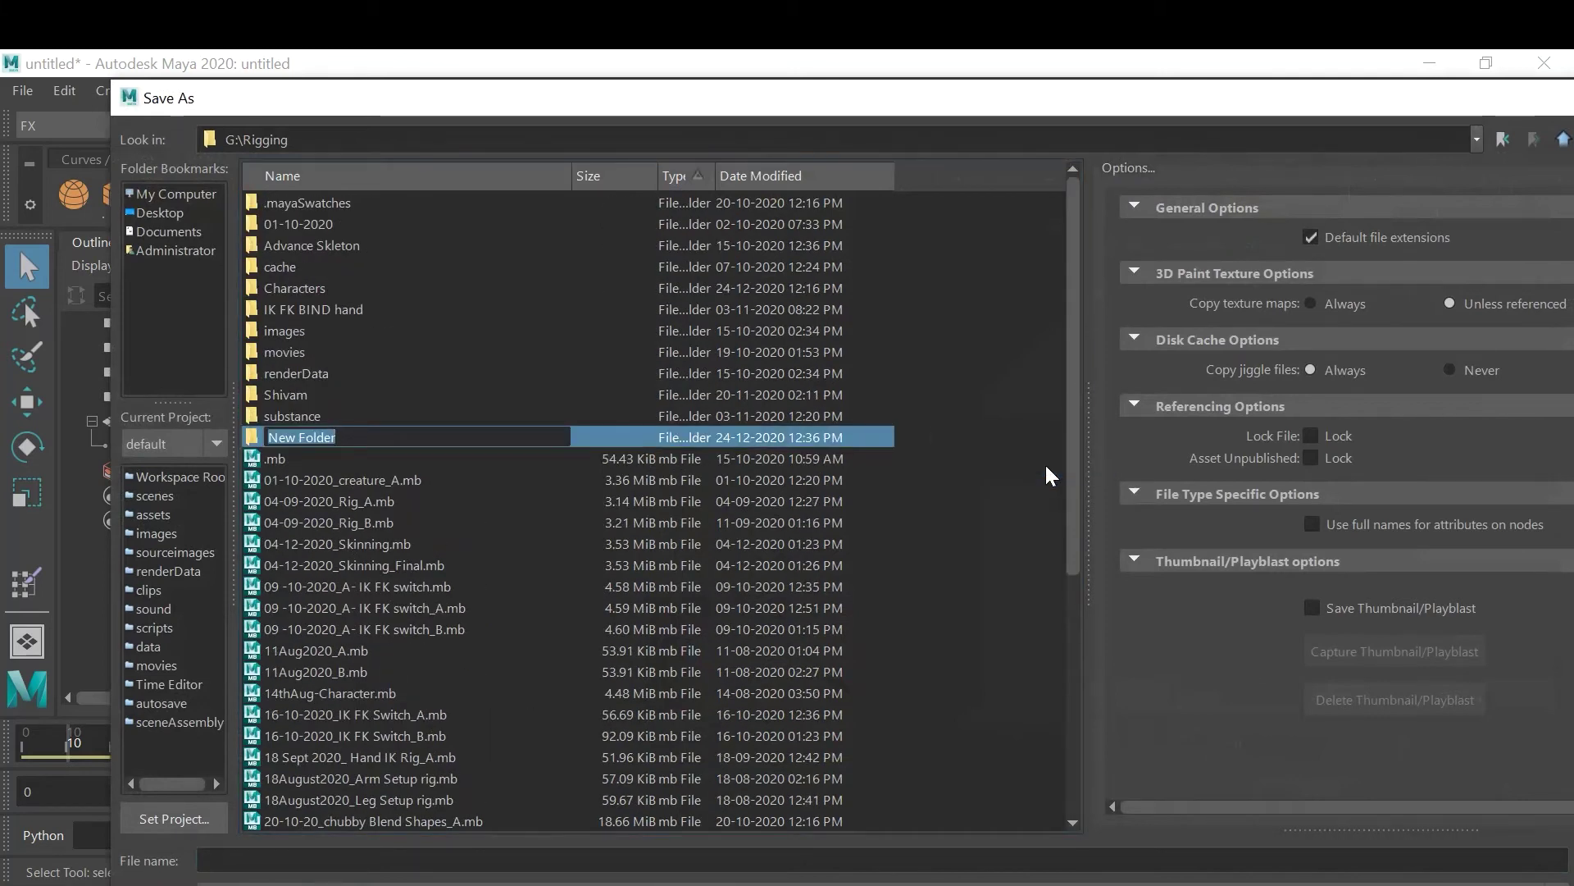
pyautogui.write('24-12-2020')
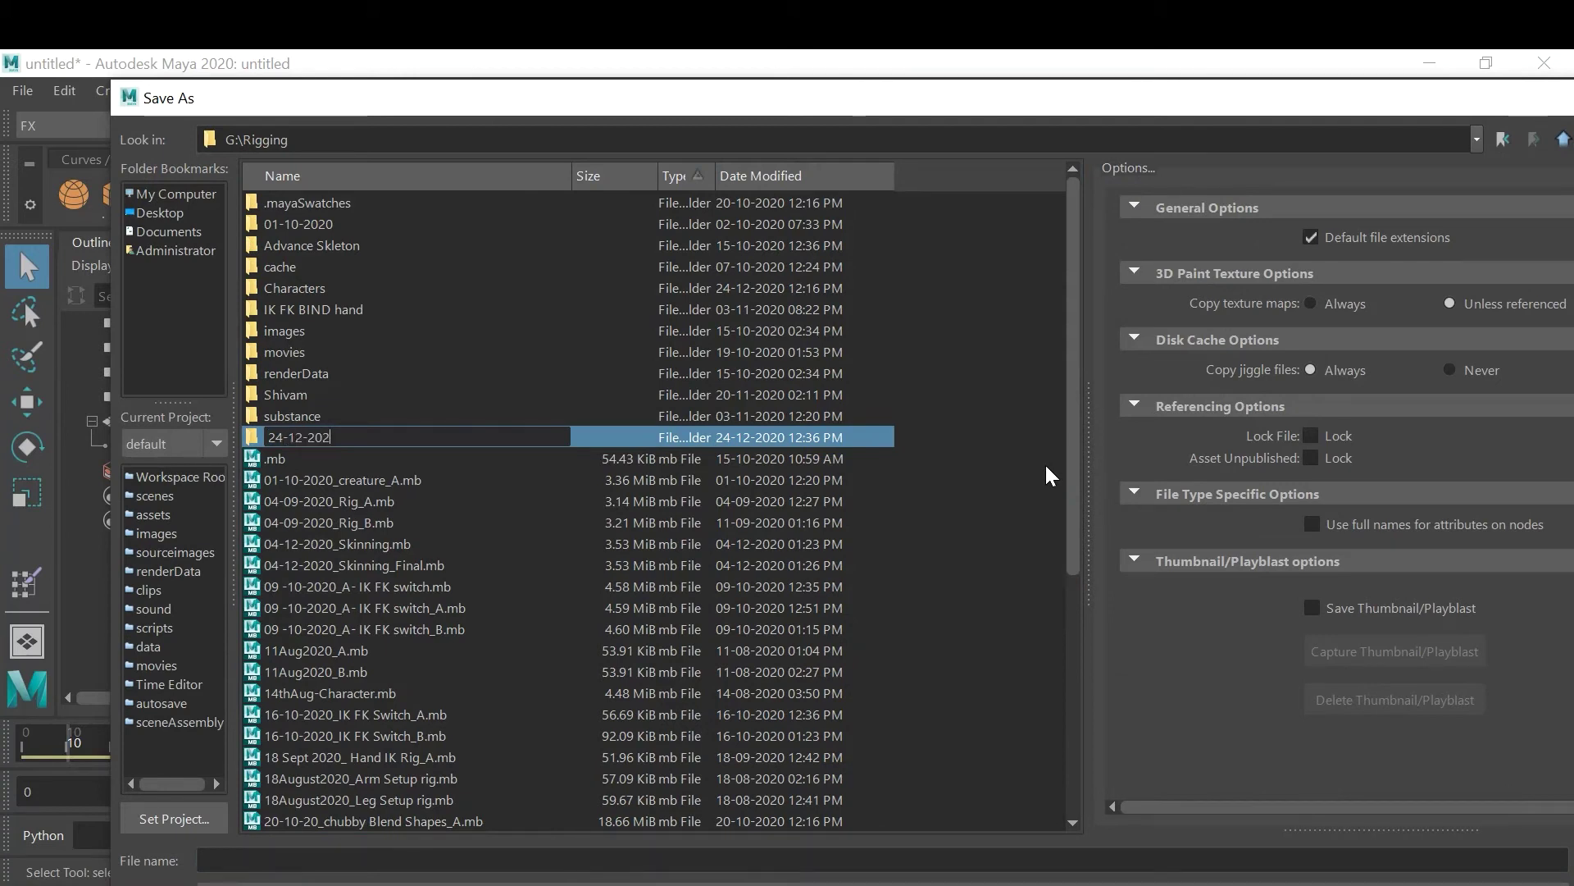
pyautogui.press('Return')
pyautogui.press('Return')
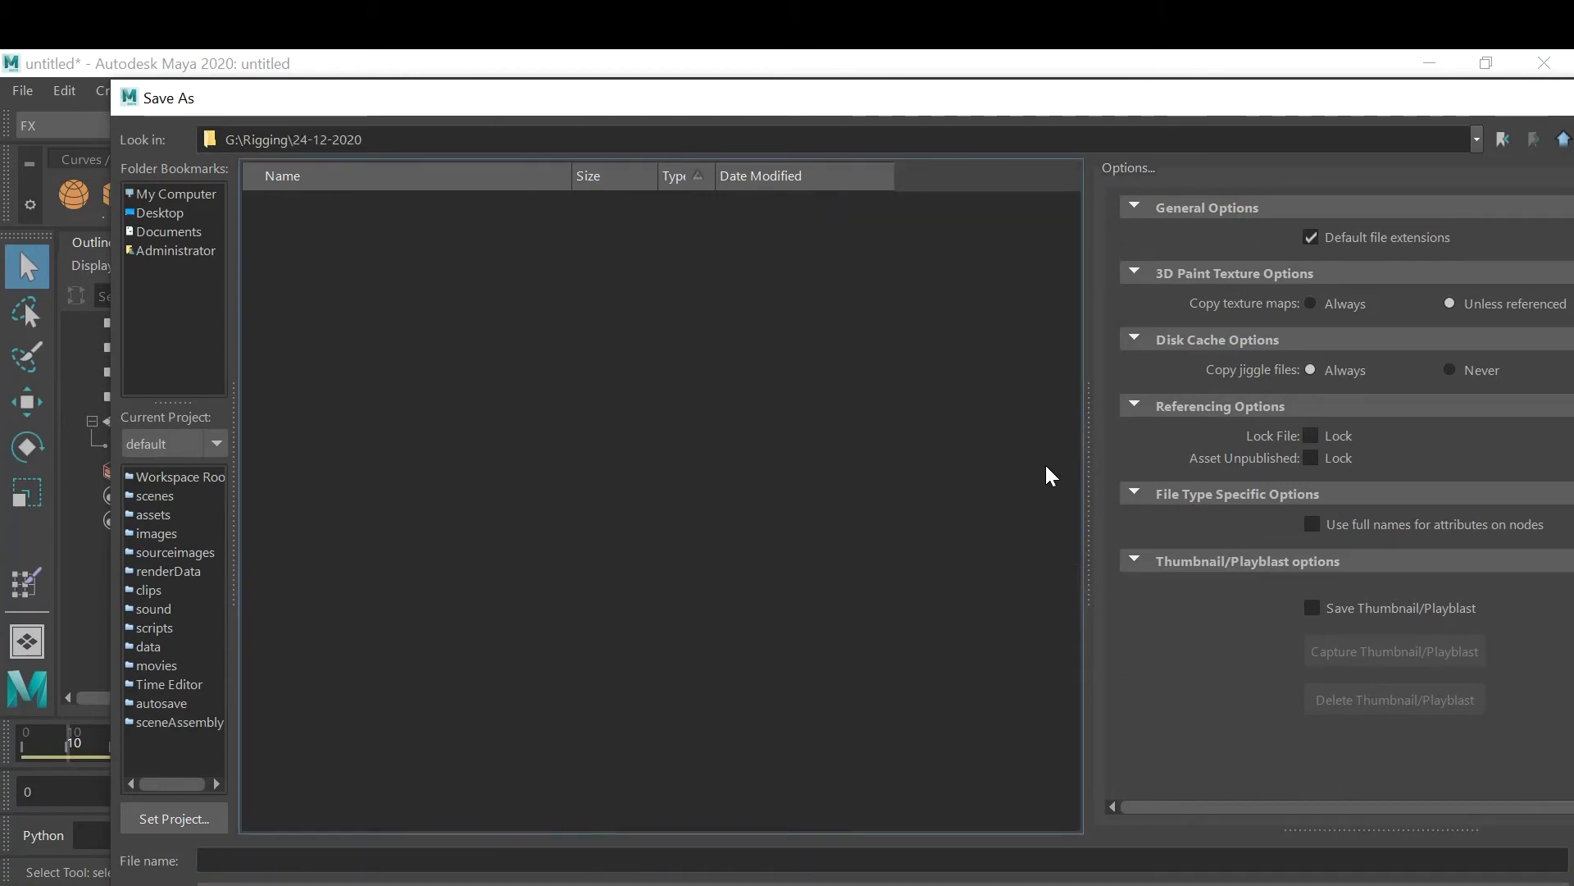
# Save the scene as FX_A in the 24-12-2020 folder
pyautogui.click(270, 860)
pyautogui.write('FX')
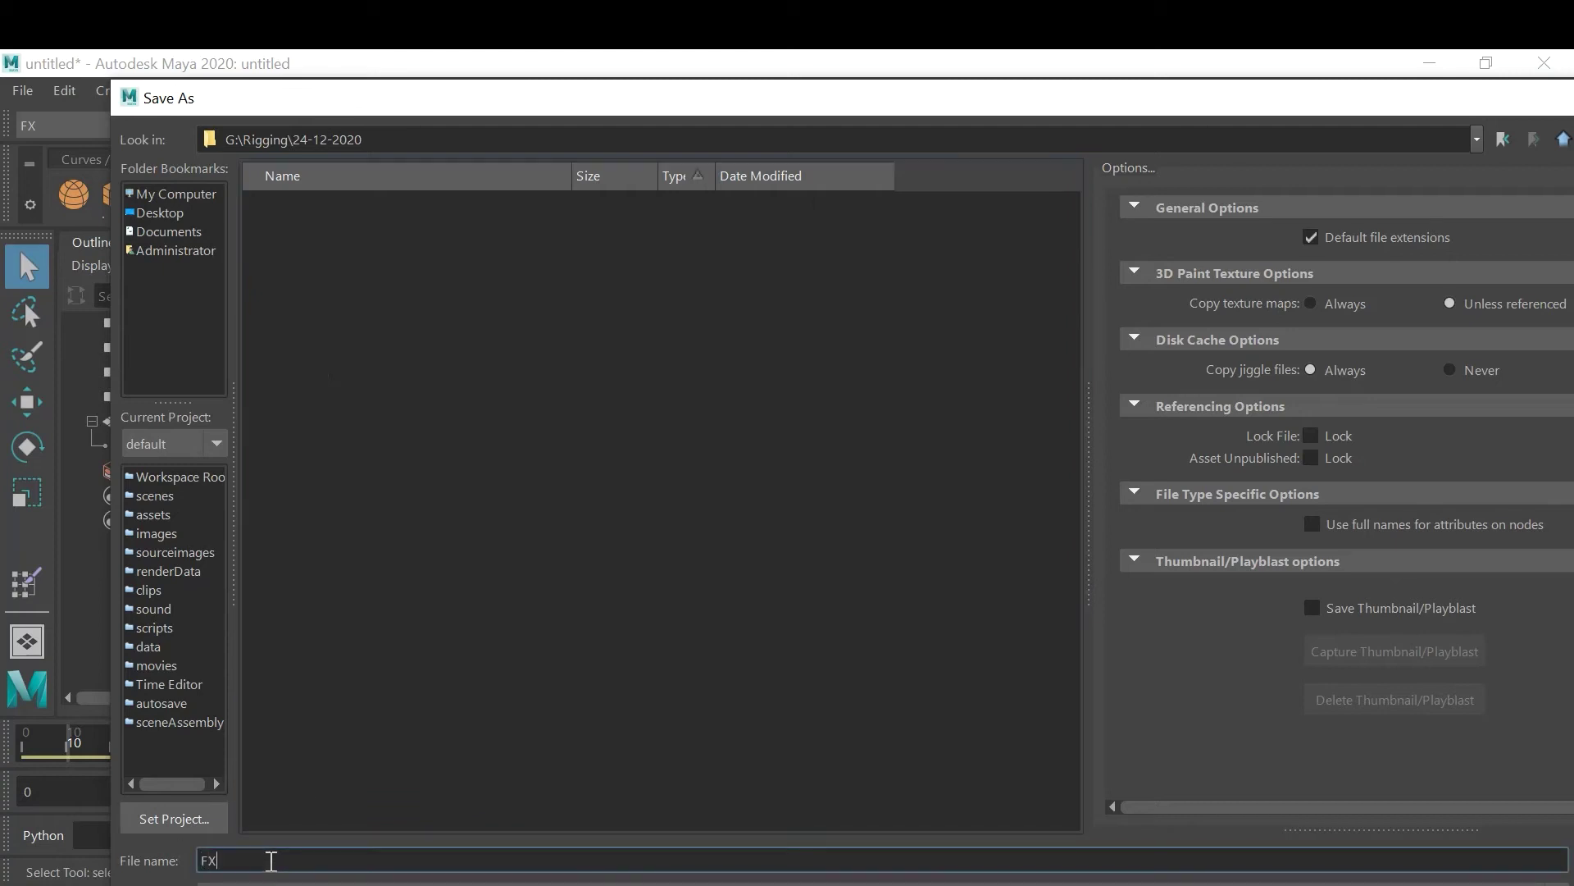
pyautogui.write('_A')
pyautogui.press('Return')
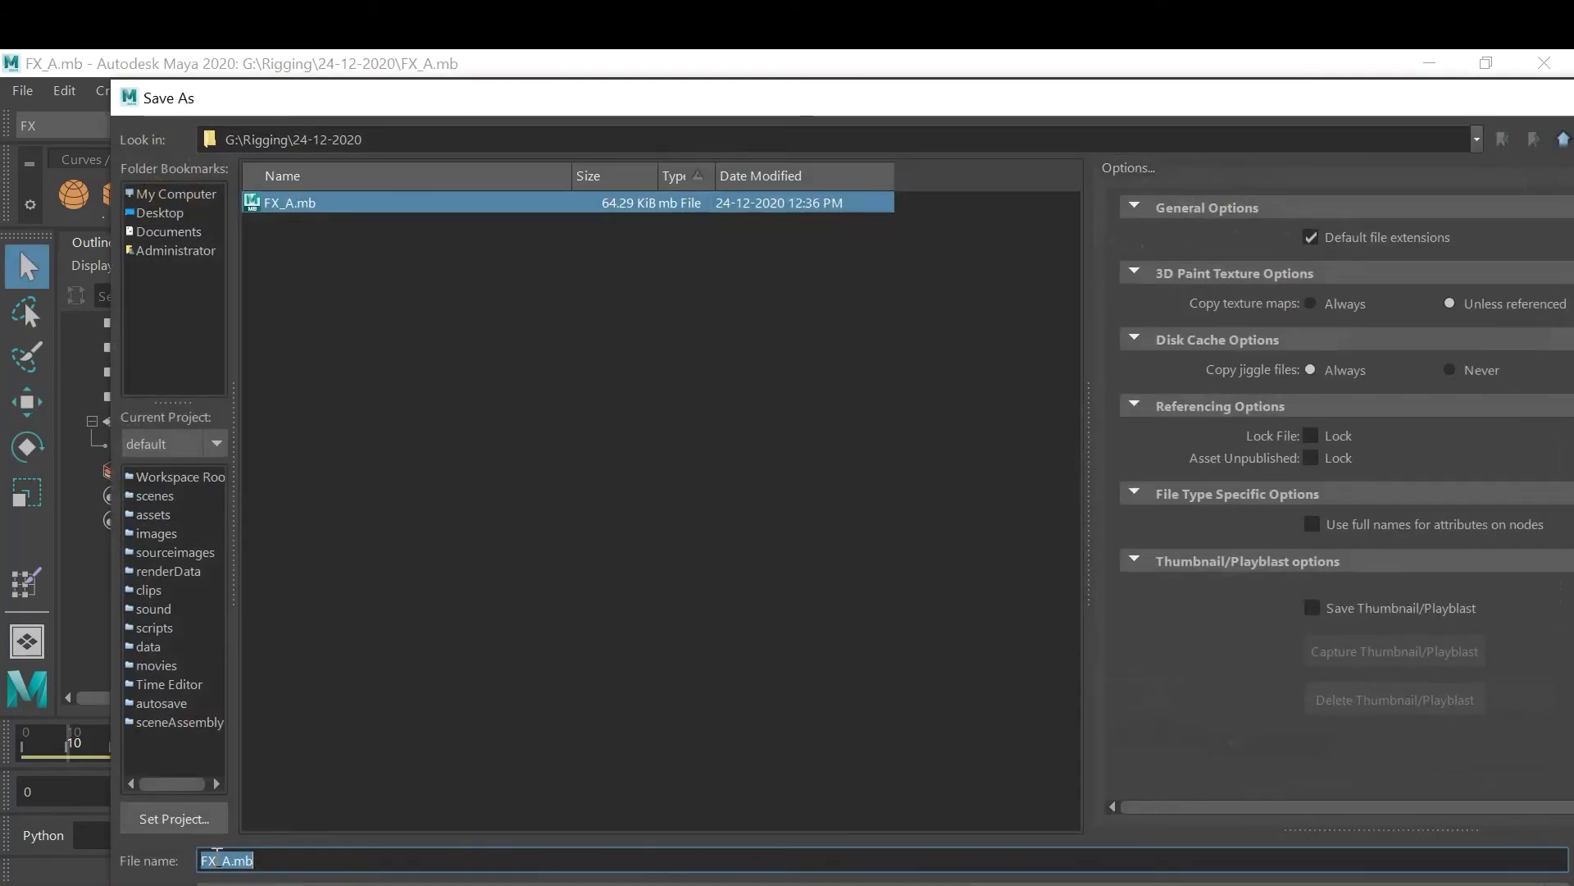
# Save another version of the scene as FX_B in the same folder
pyautogui.moveTo(222, 860); pyautogui.dragTo(296, 860)
pyautogui.write('B')
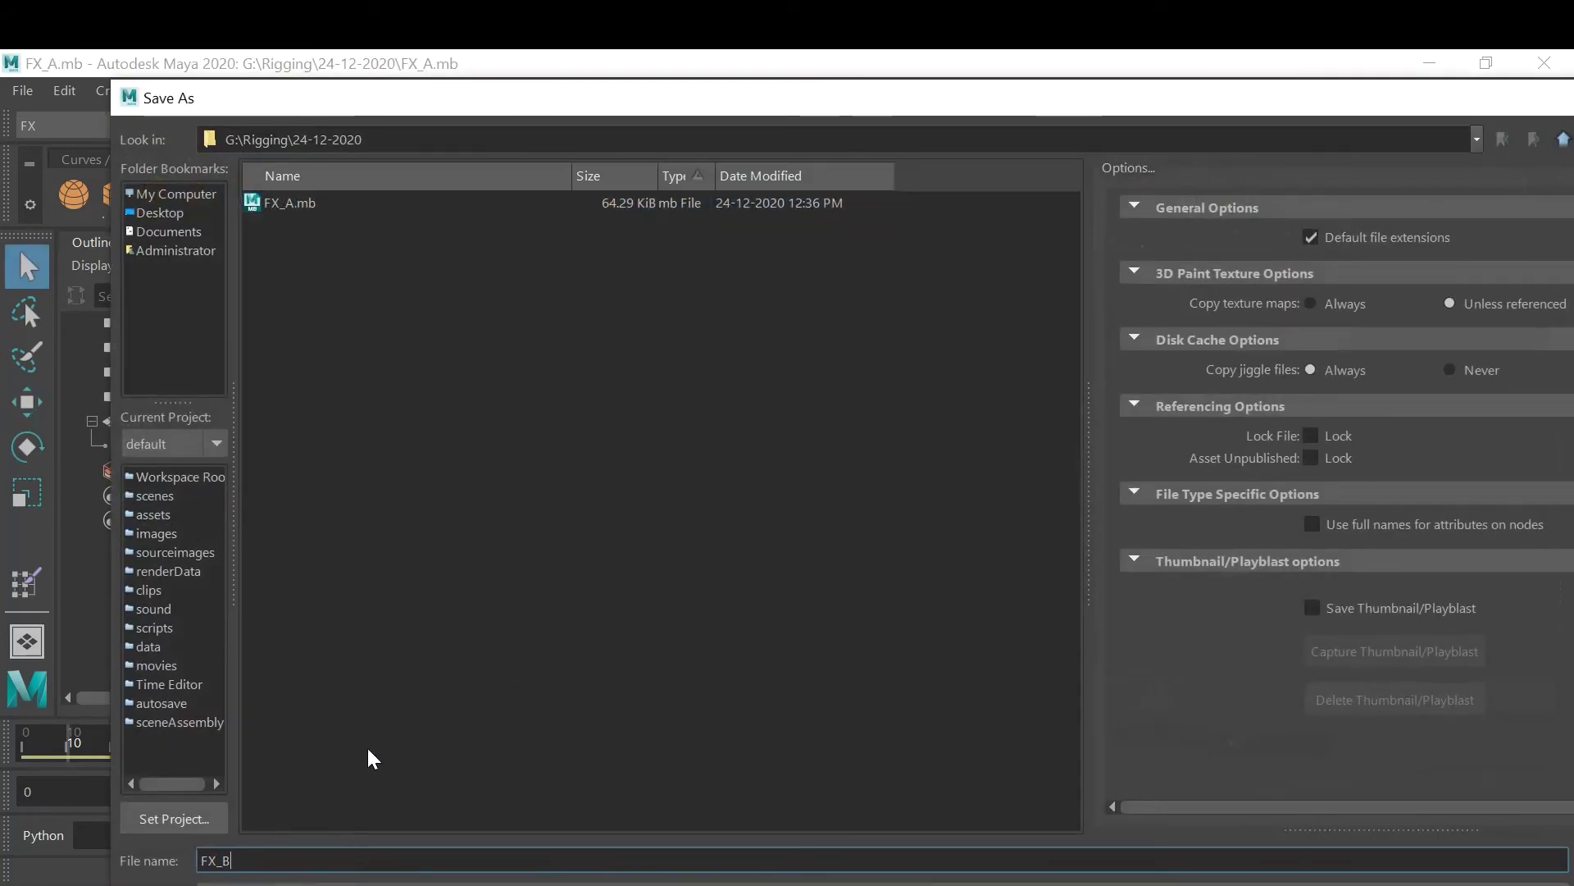
pyautogui.press('Return')
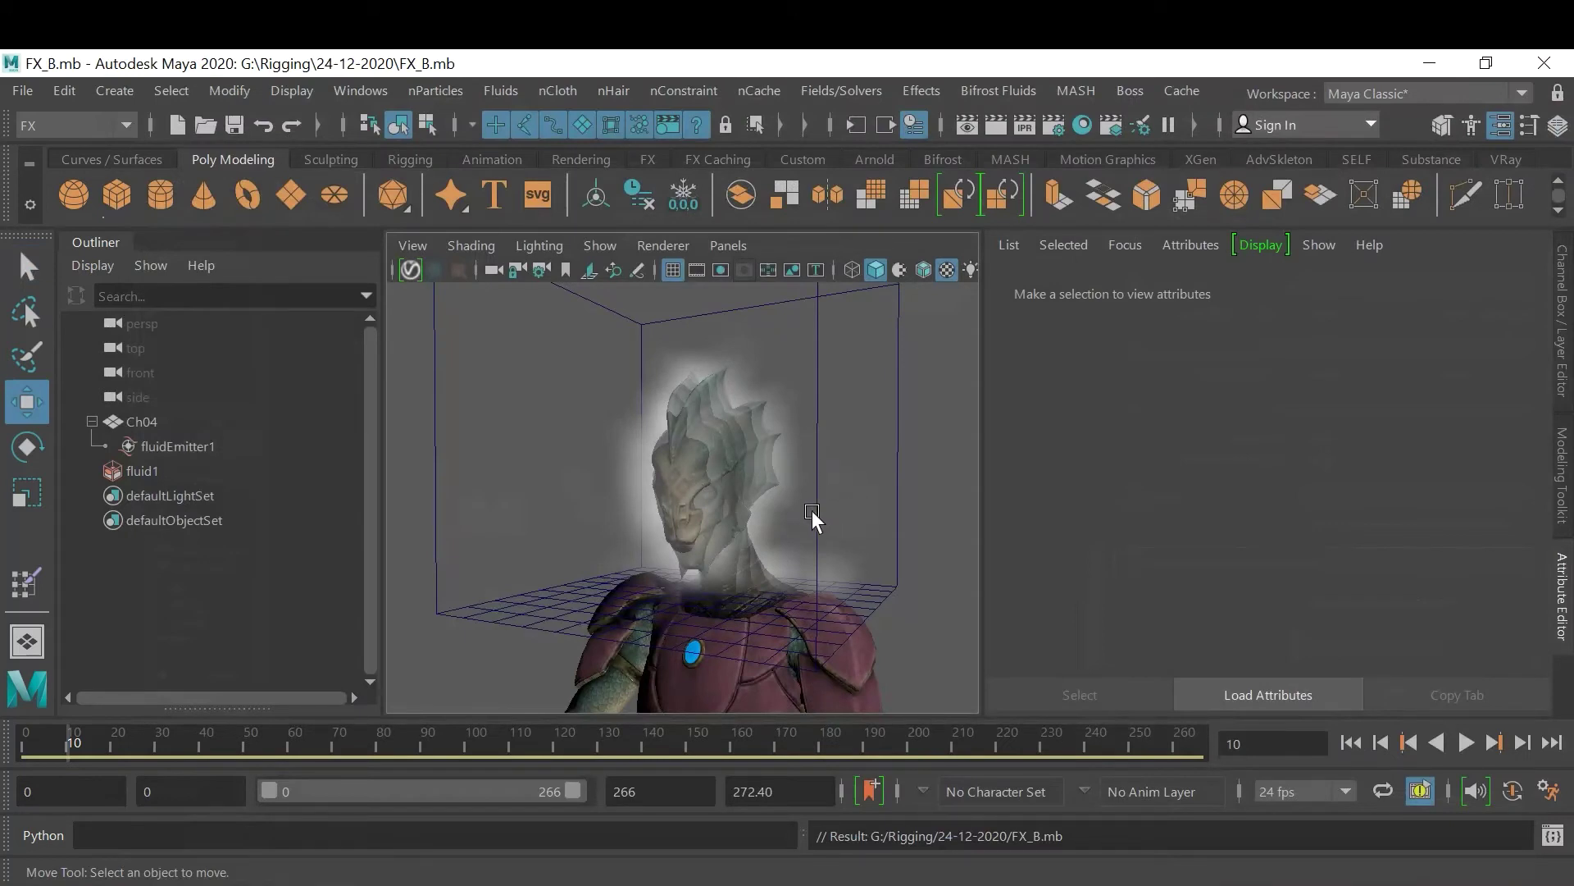
# Connect a File texture to the Density Emission Map of the emitter feeding the fluid1 container
pyautogui.click(149, 466)
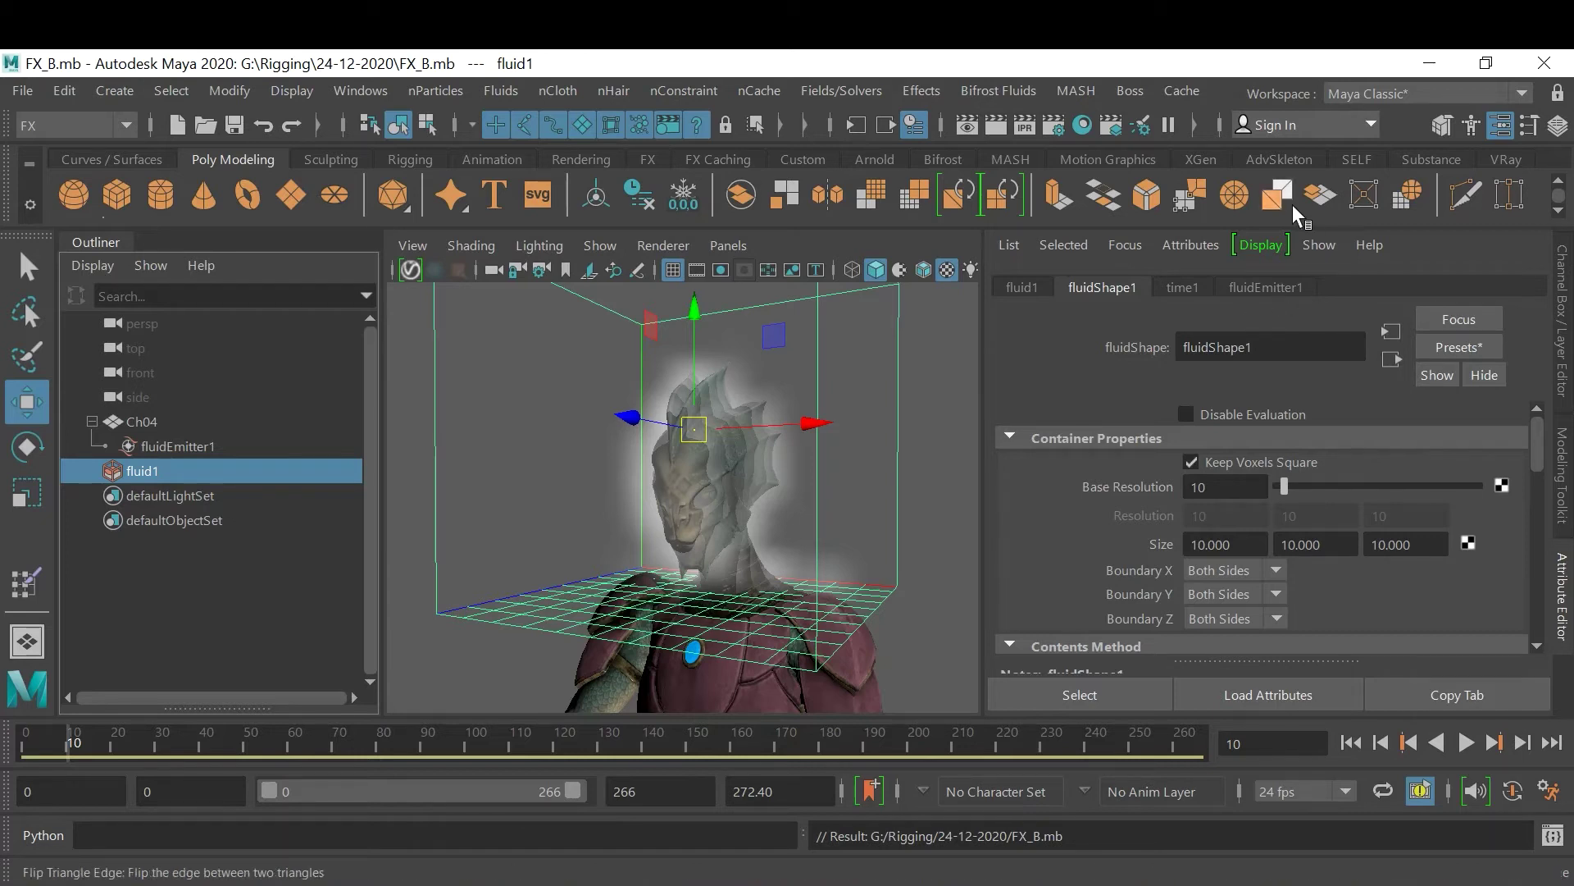
pyautogui.click(1277, 287)
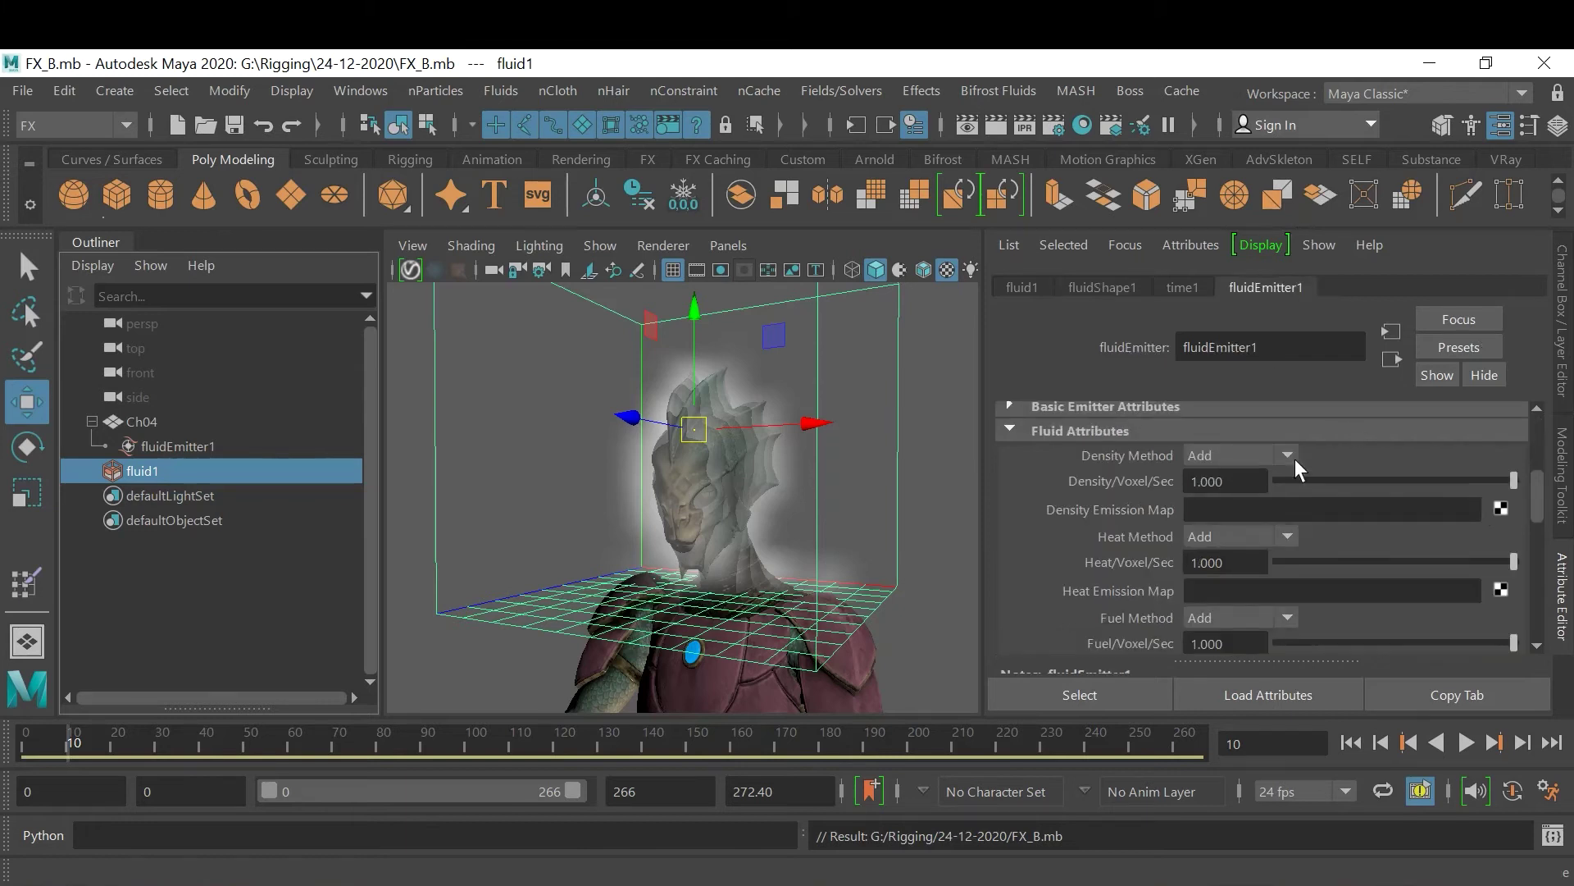
pyautogui.click(1500, 509)
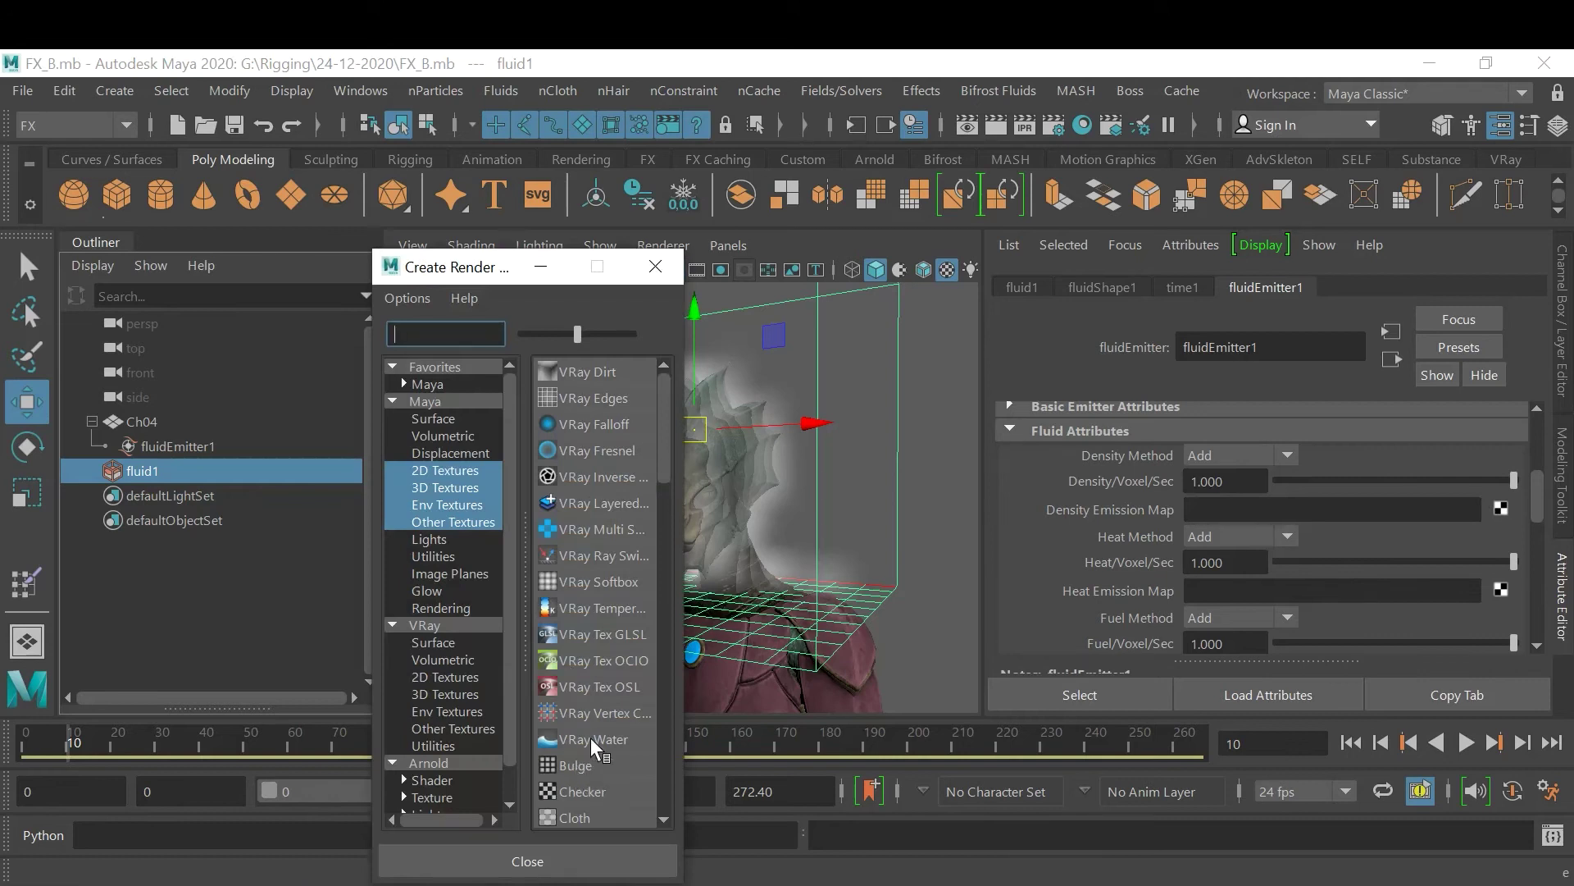
pyautogui.scroll(-1, 591, 737)
pyautogui.click(574, 761)
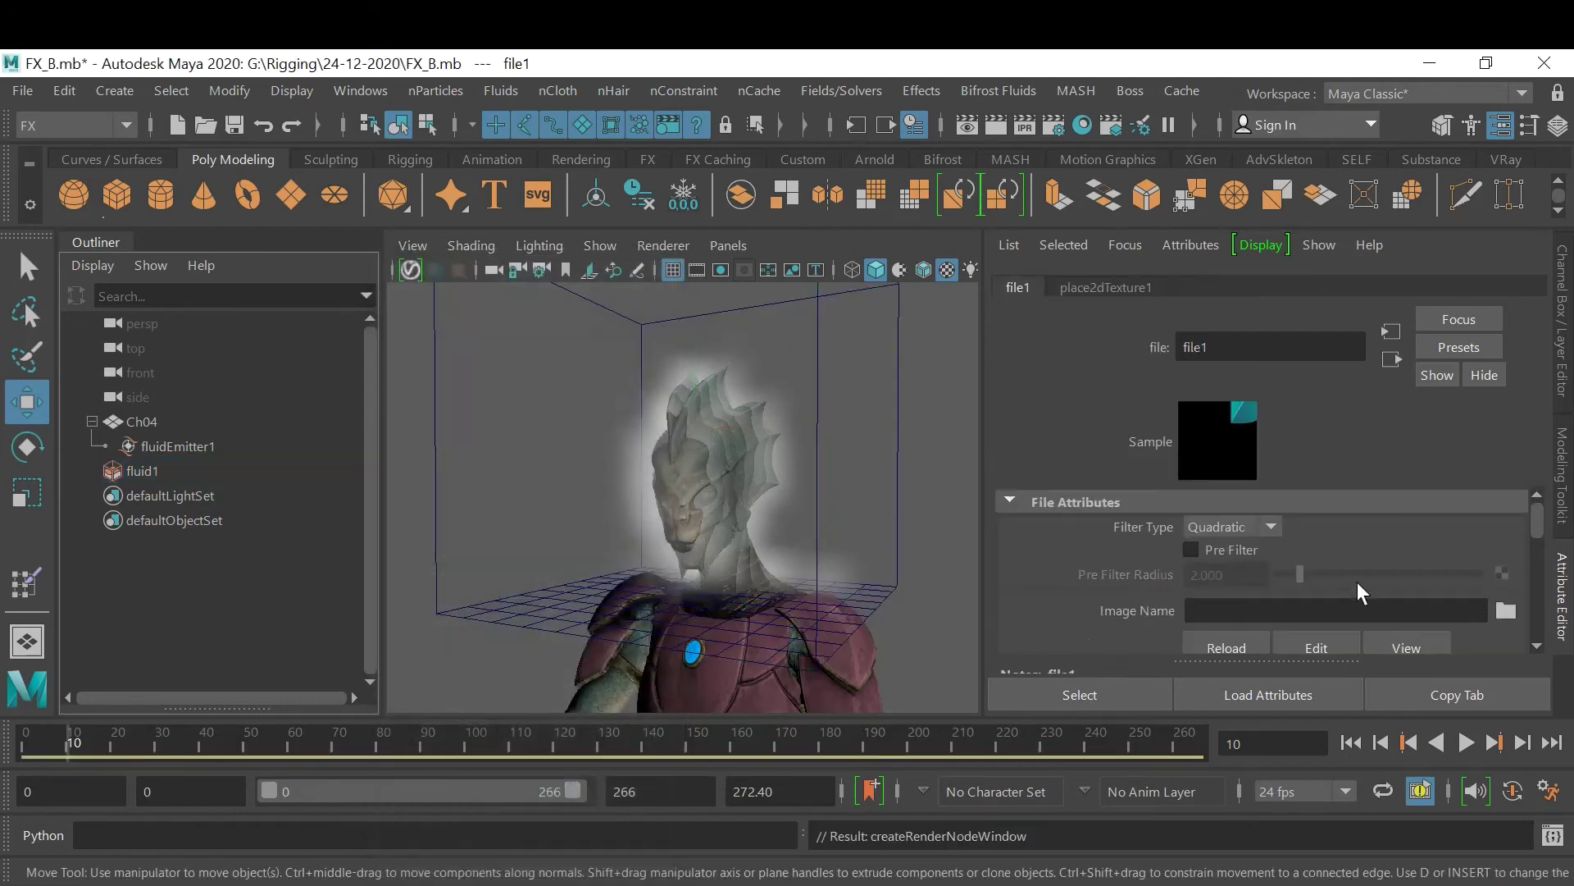
# Browse for the file texture's image, using the Arm Stretching.fbm folder path copied from File Explorer to open G:\Rigging\Characters\Arm Stretching.fbm
pyautogui.click(1504, 612)
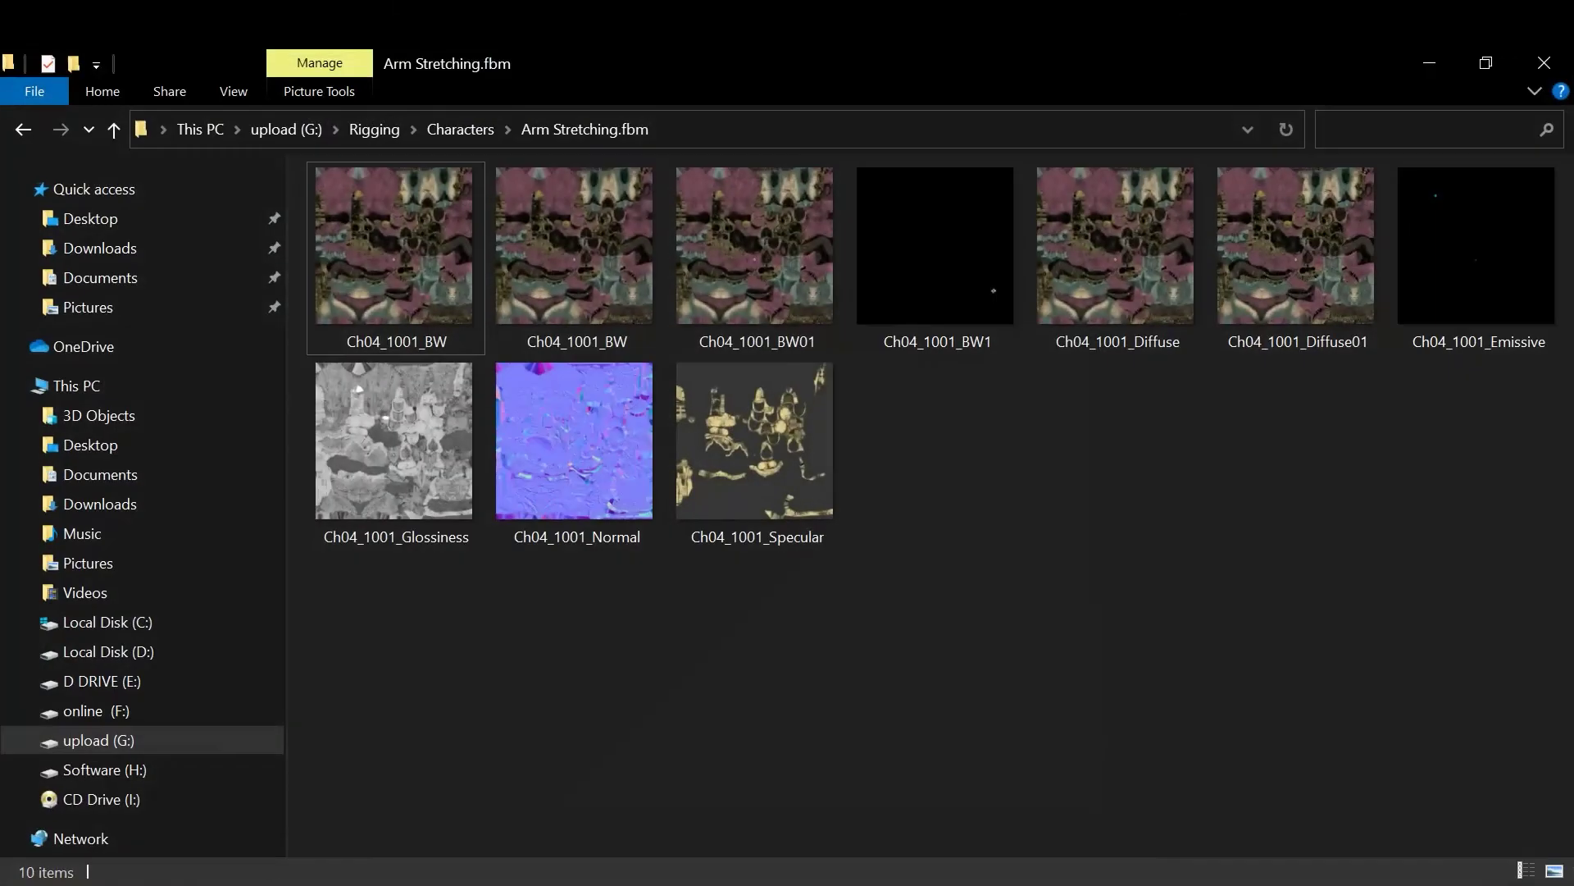
pyautogui.click(666, 133)
pyautogui.hotkey('ctrl', 'c')
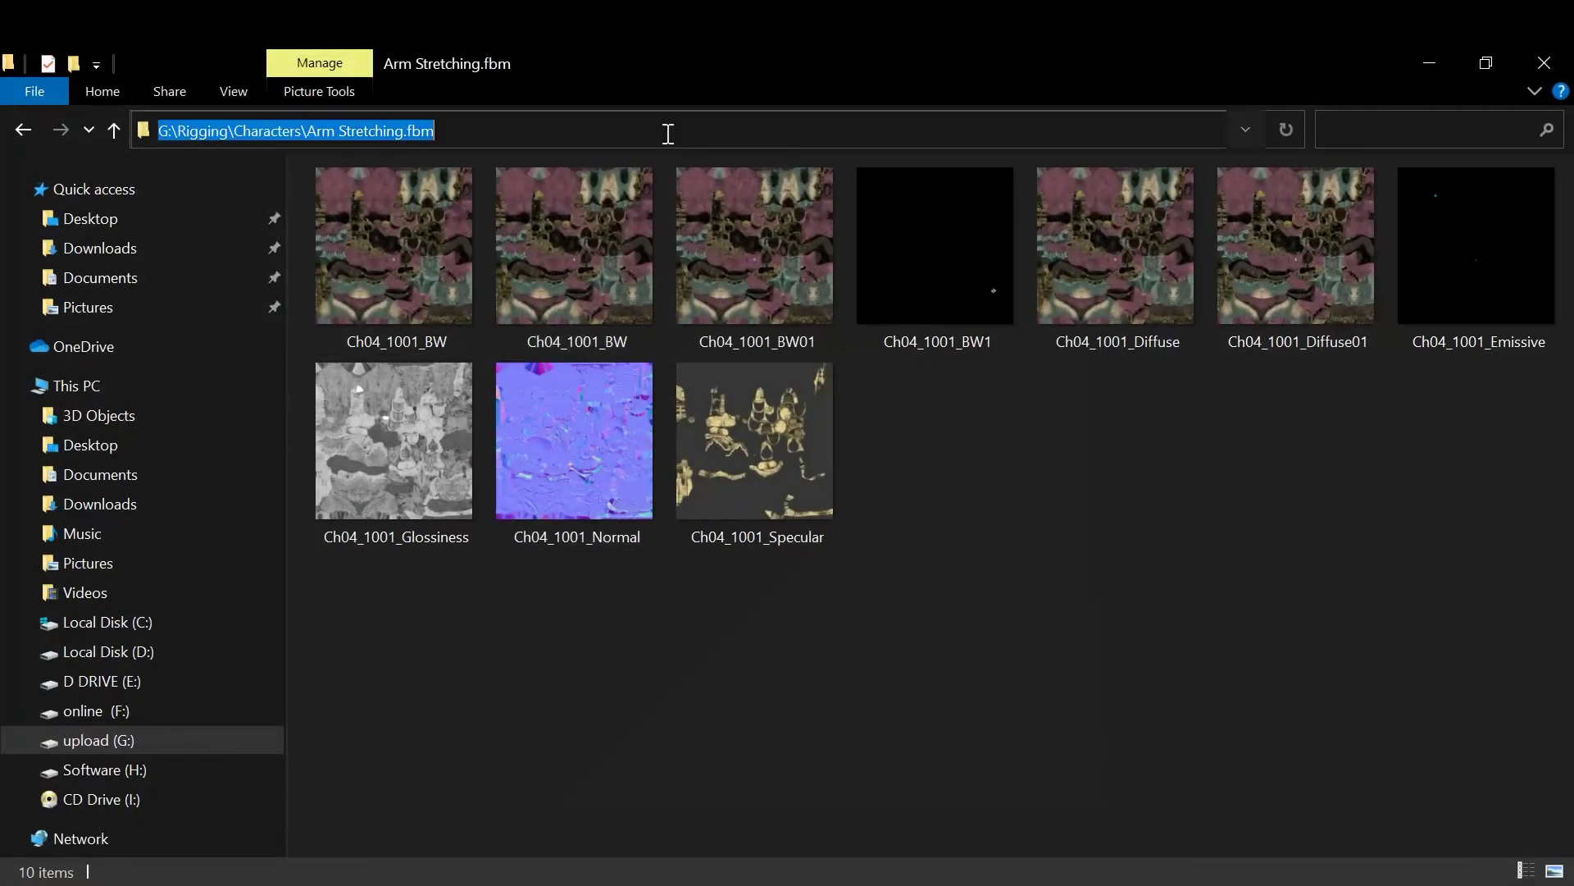
pyautogui.click(1427, 62)
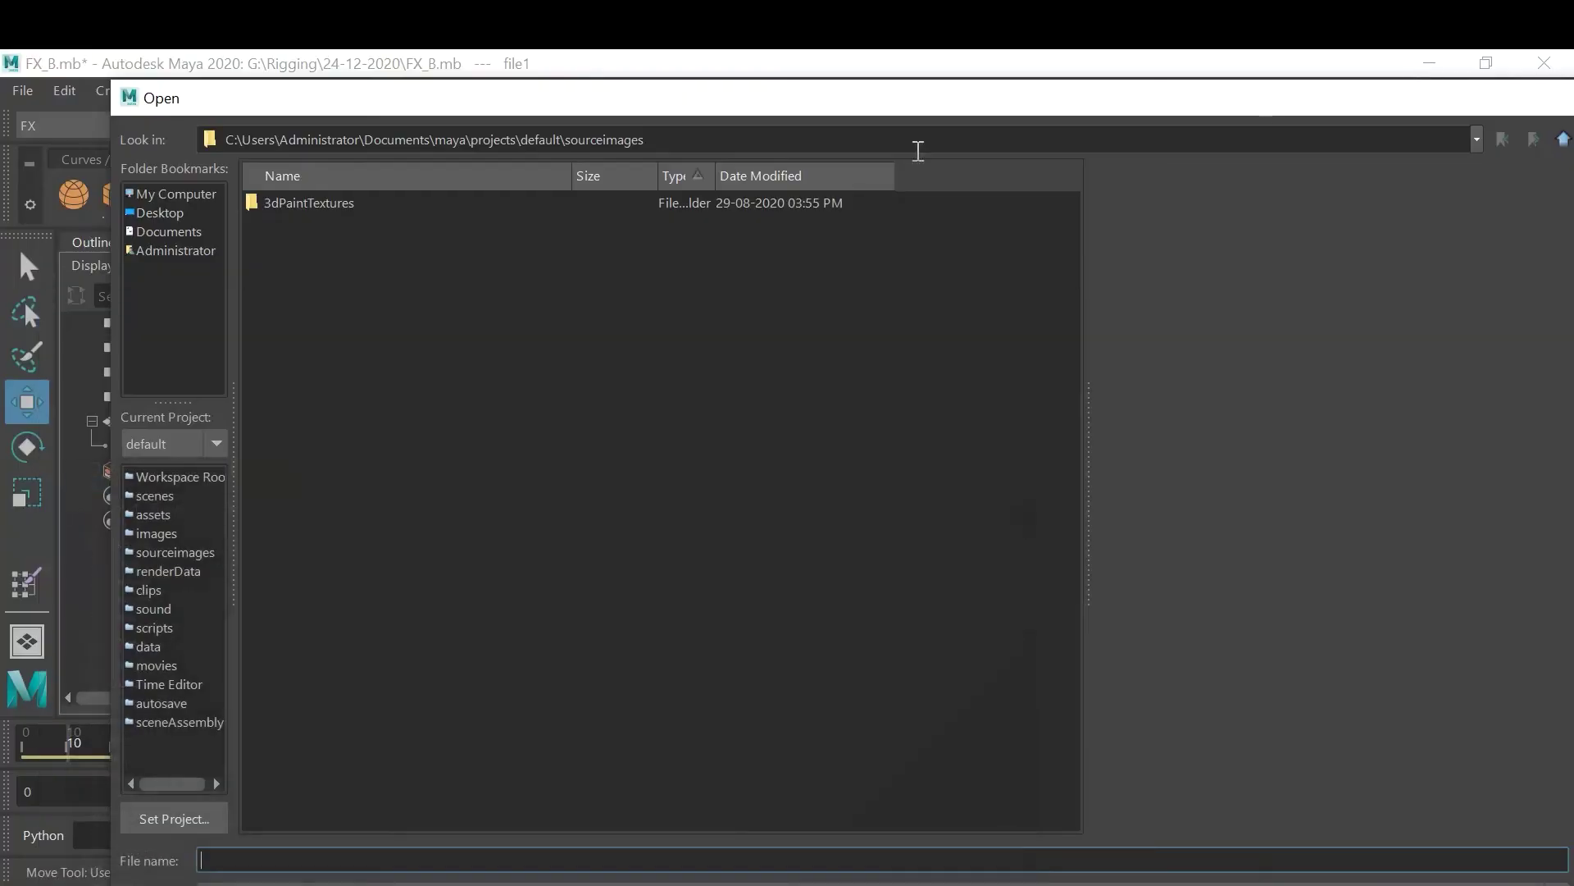
pyautogui.tripleClick(683, 138)
pyautogui.hotkey('ctrl', 'v')
pyautogui.press('Return')
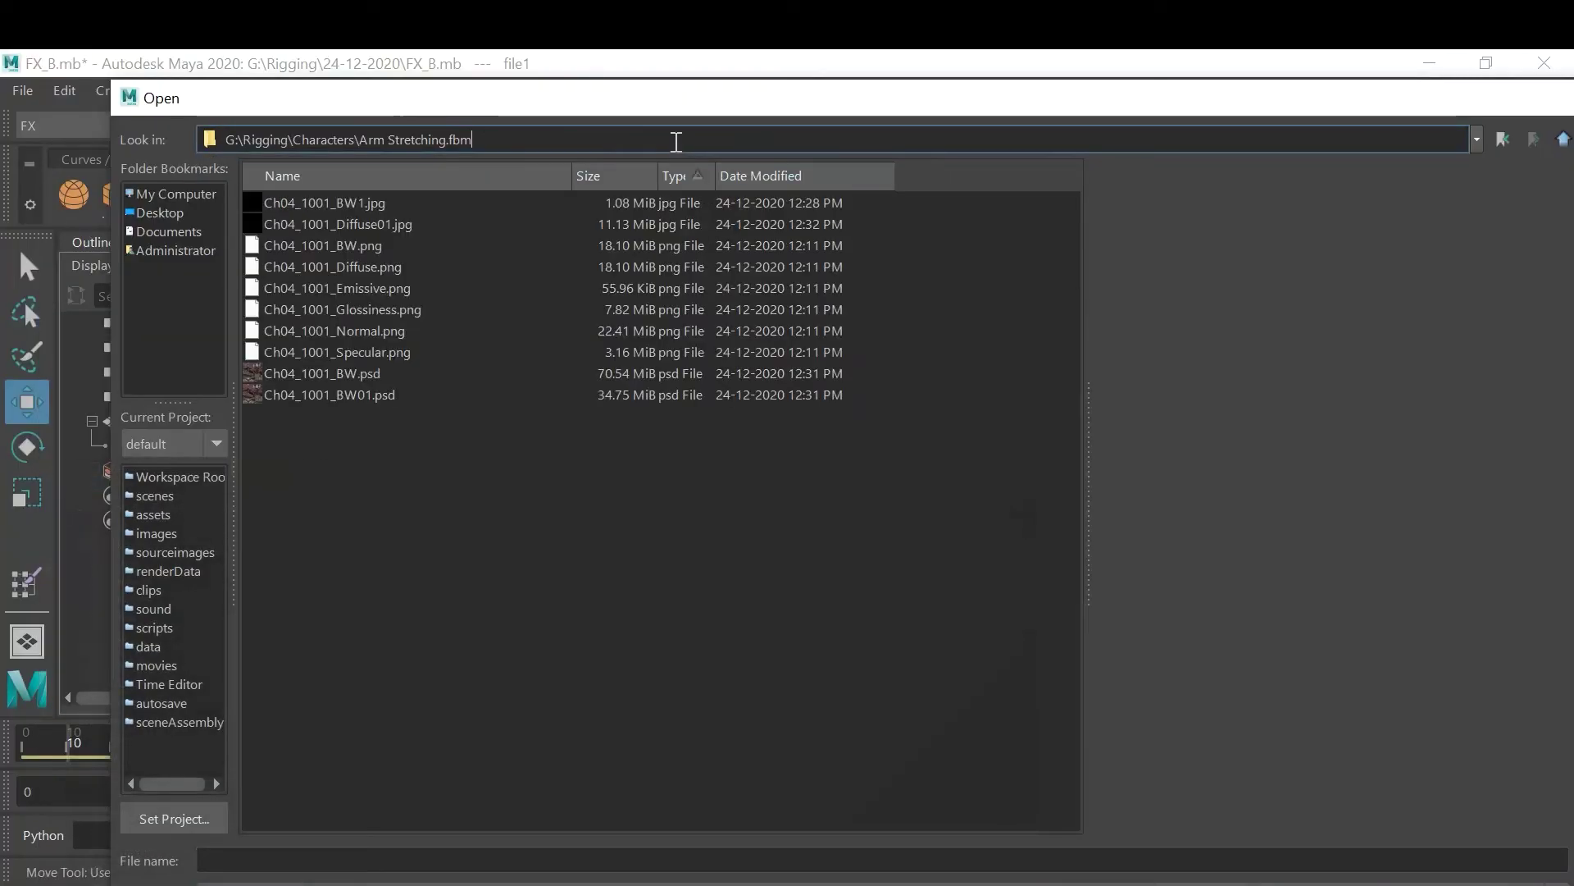
# Load the black-and-white mask Ch04_1001_BW1.jpg as the image of the density emission texture
pyautogui.click(348, 248)
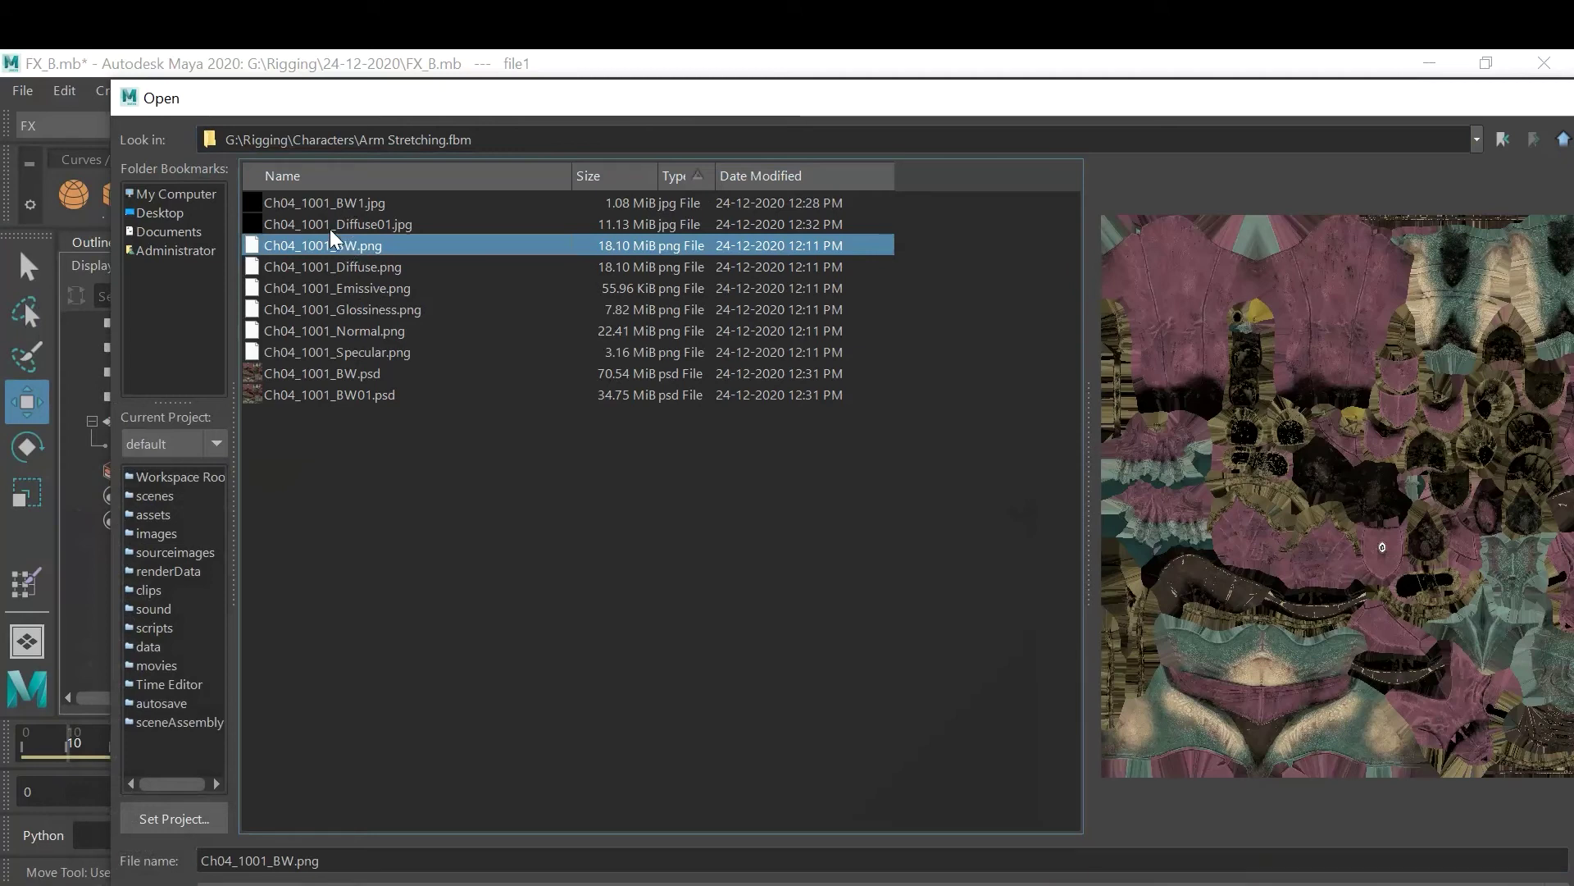
pyautogui.click(327, 201)
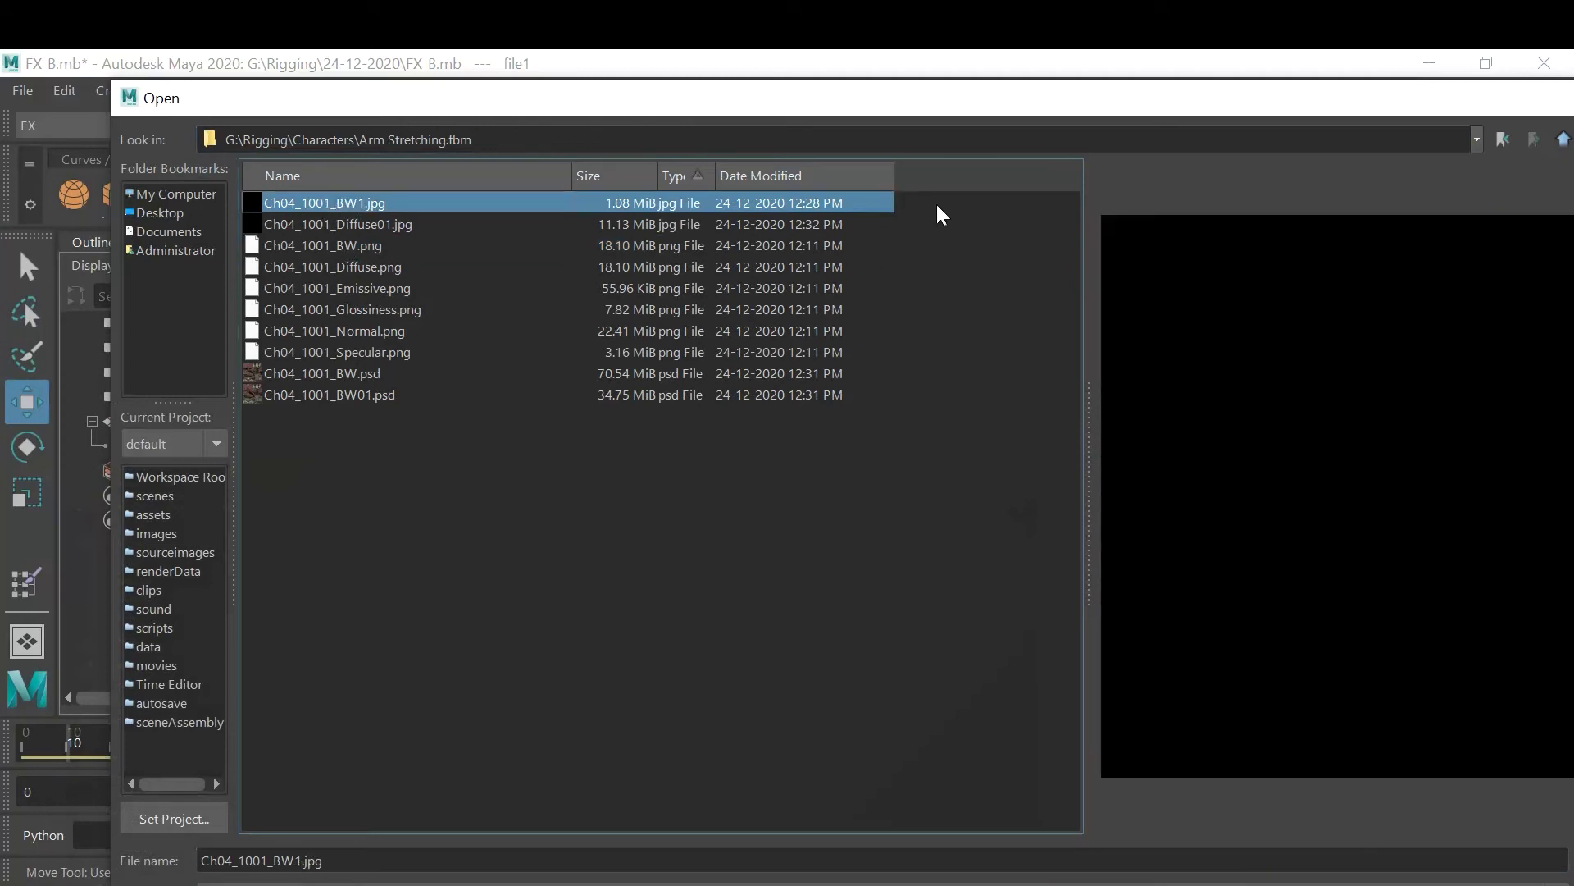
pyautogui.moveTo(984, 98); pyautogui.dragTo(787, 75)
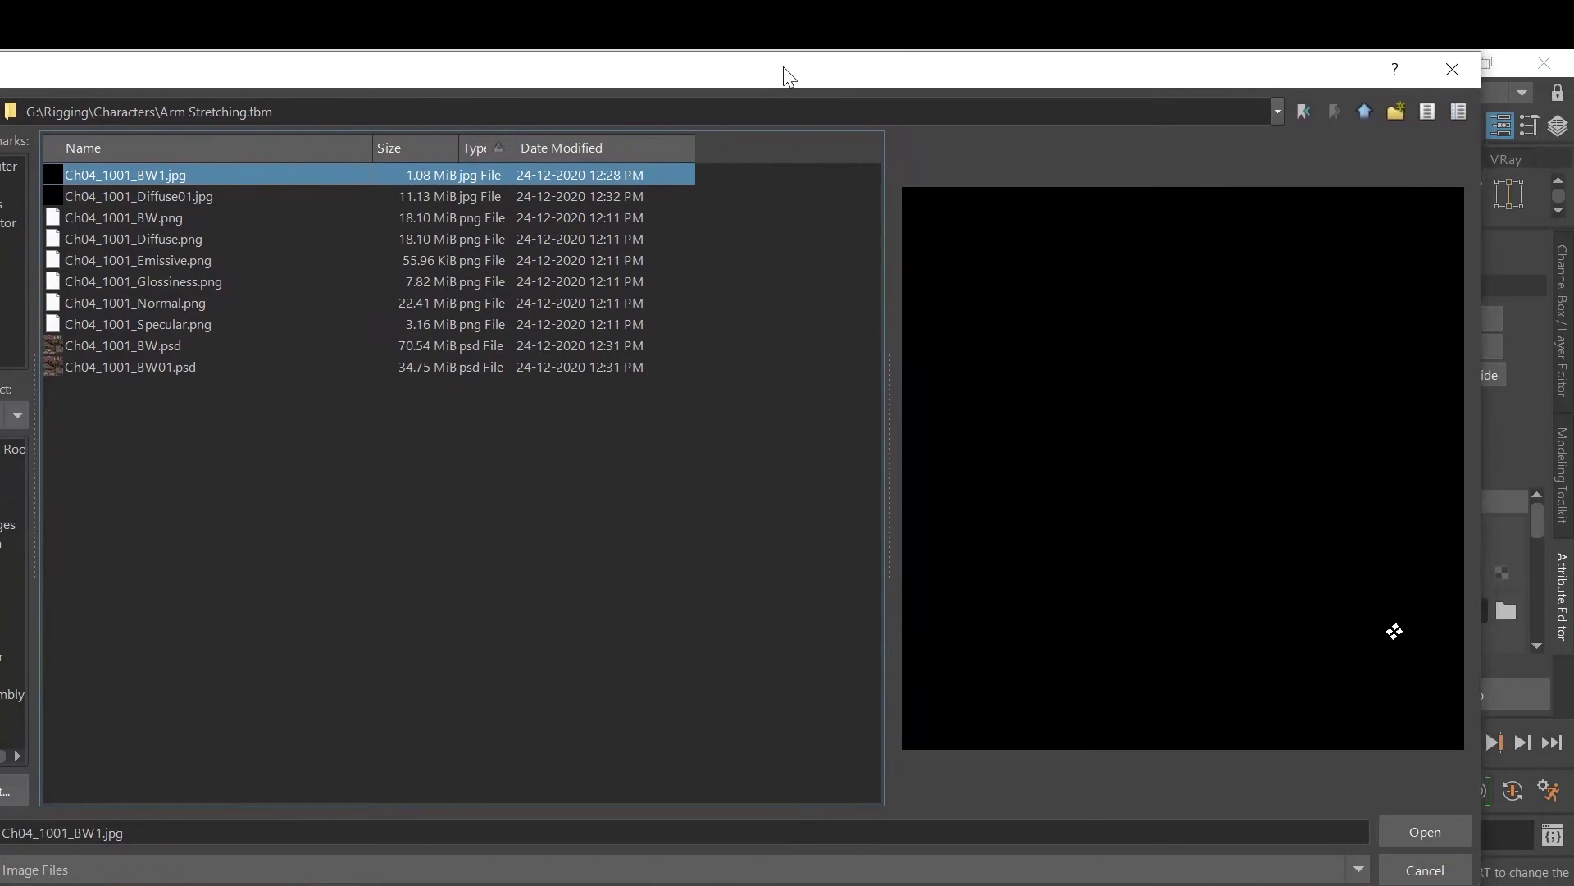
pyautogui.click(1426, 833)
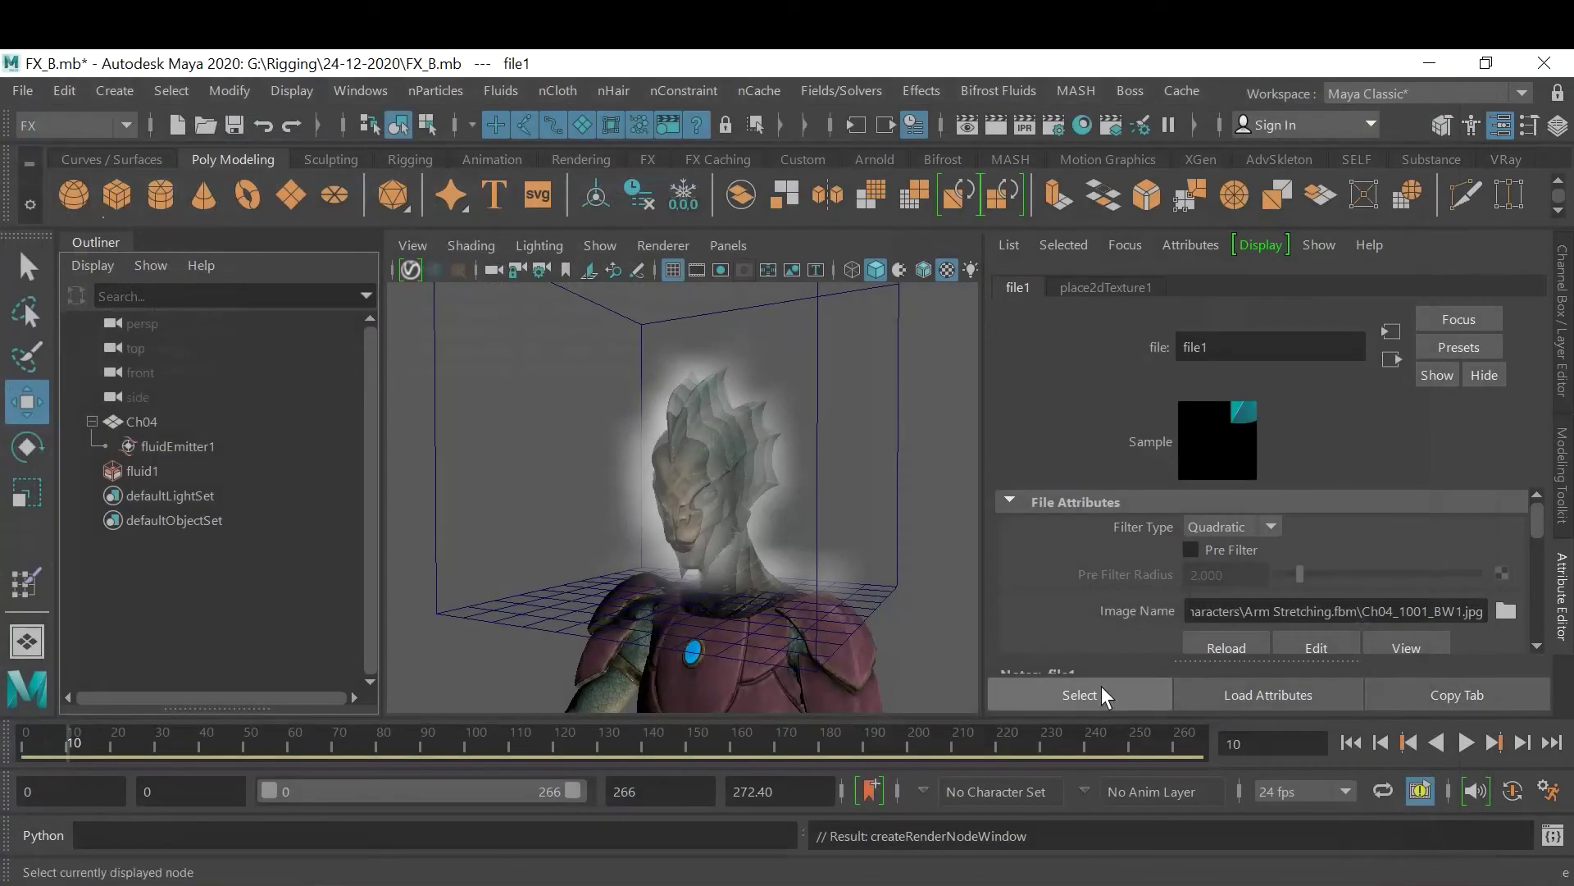
# Play the fluid simulation from the first frame, pausing at frame 23 and stopping at frame 34, and examine the emission around the head
pyautogui.click(1345, 742)
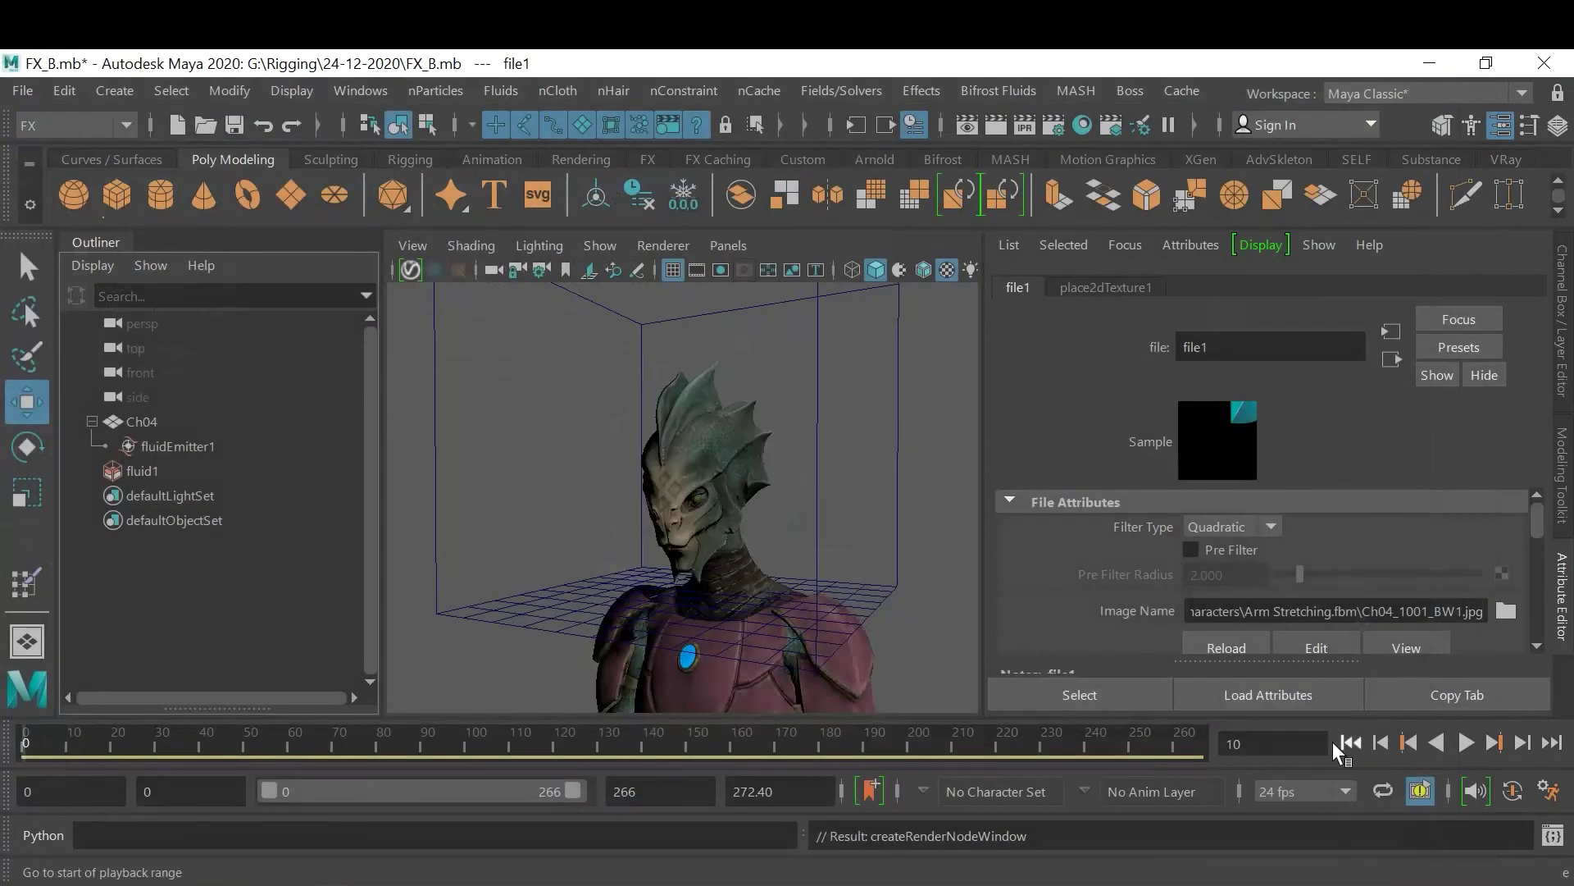
pyautogui.click(1466, 743)
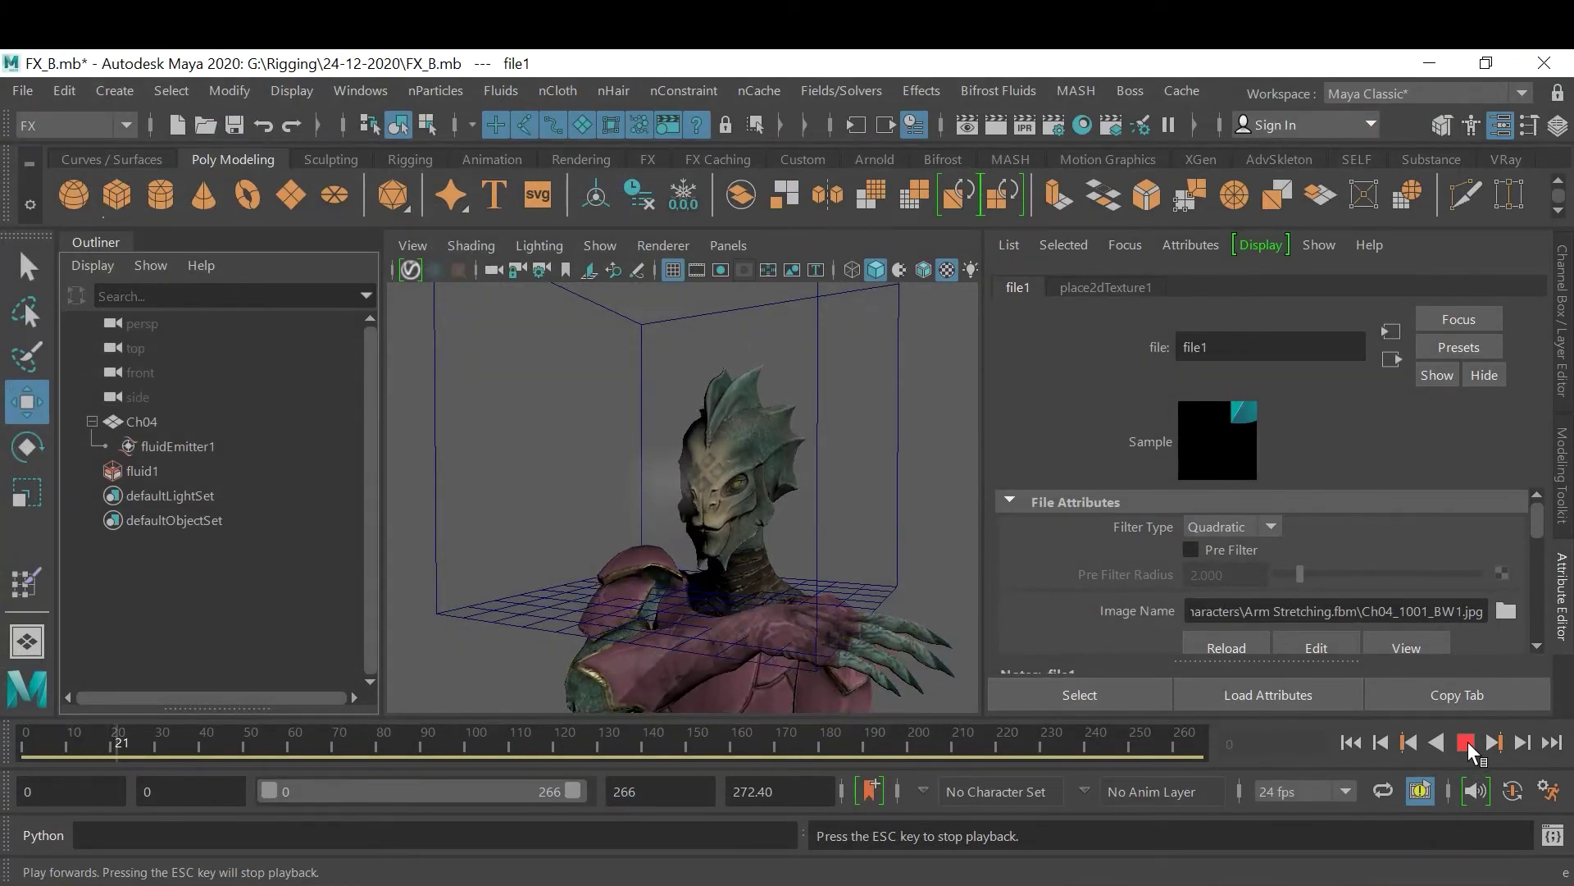
pyautogui.click(1466, 743)
pyautogui.keyDown('alt'); pyautogui.moveTo(779, 513); pyautogui.dragTo(632, 516); pyautogui.keyUp('alt')
pyautogui.keyDown('alt'); pyautogui.moveTo(633, 517); pyautogui.dragTo(708, 522, button='right'); pyautogui.keyUp('alt')
pyautogui.moveTo(708, 523)
pyautogui.keyDown('alt'); pyautogui.mouseDown()
pyautogui.moveTo(699, 509)
pyautogui.moveTo(714, 509)
pyautogui.mouseUp(); pyautogui.keyUp('alt')
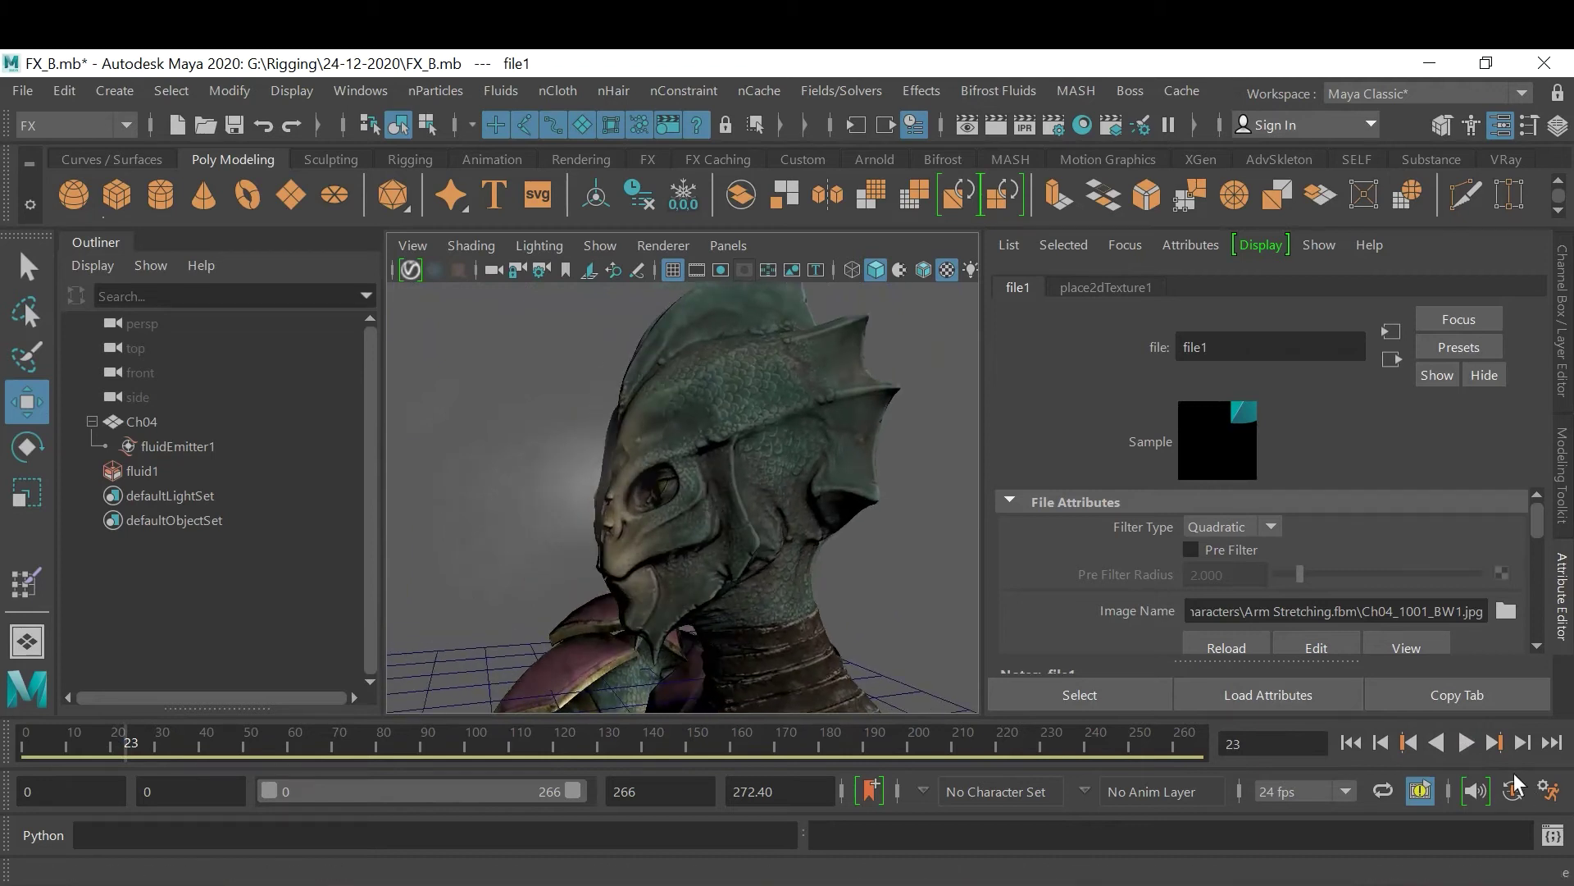
pyautogui.click(1473, 741)
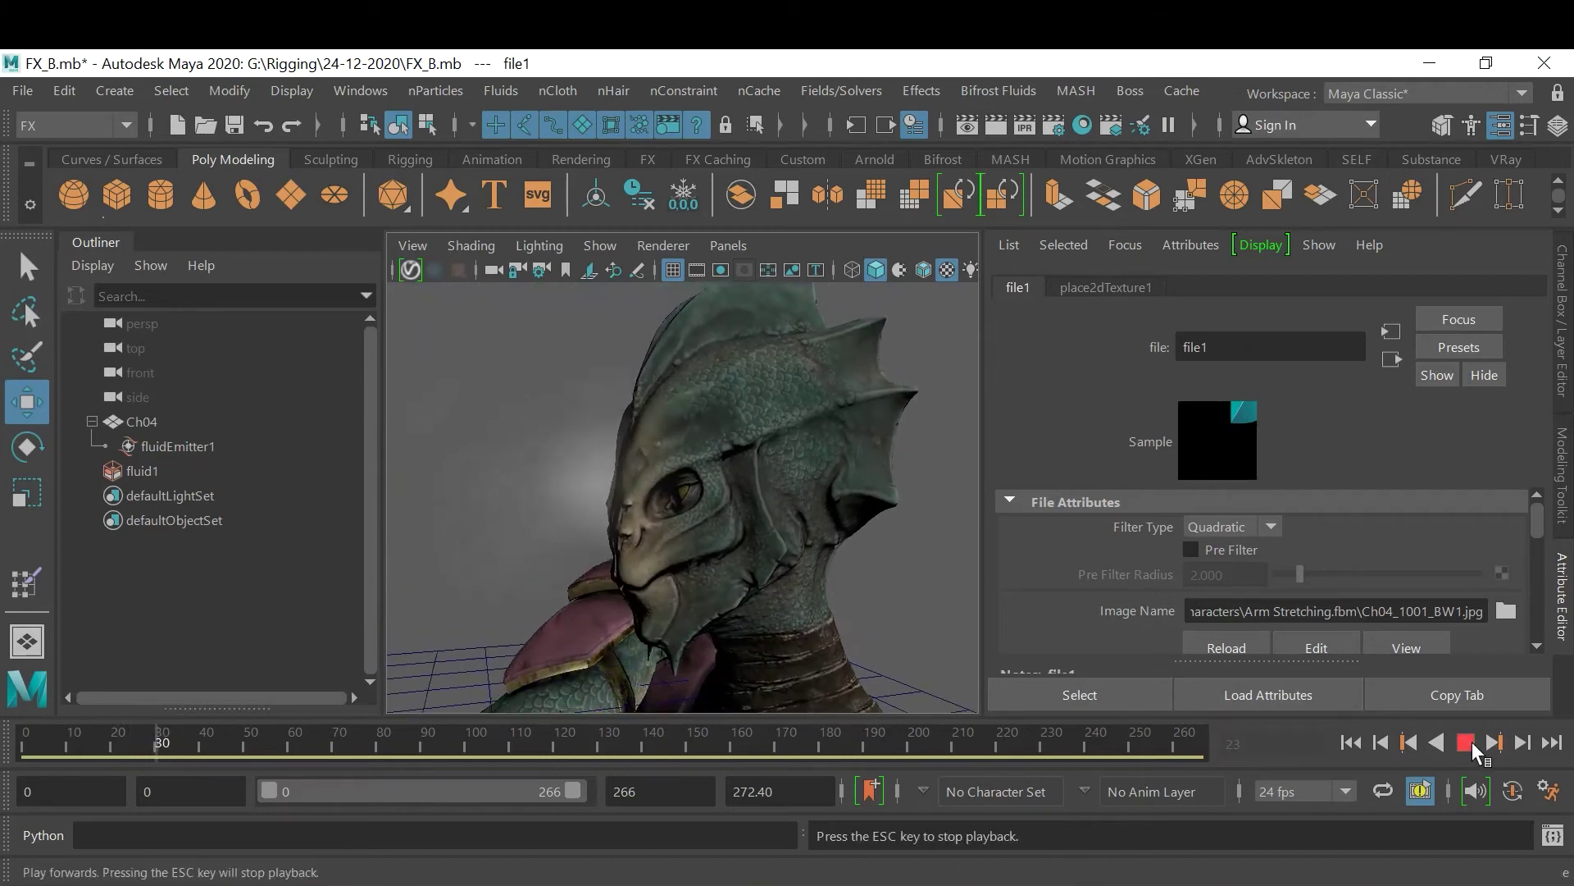
pyautogui.press('Escape')
pyautogui.keyDown('alt'); pyautogui.moveTo(695, 580); pyautogui.dragTo(801, 484); pyautogui.keyUp('alt')
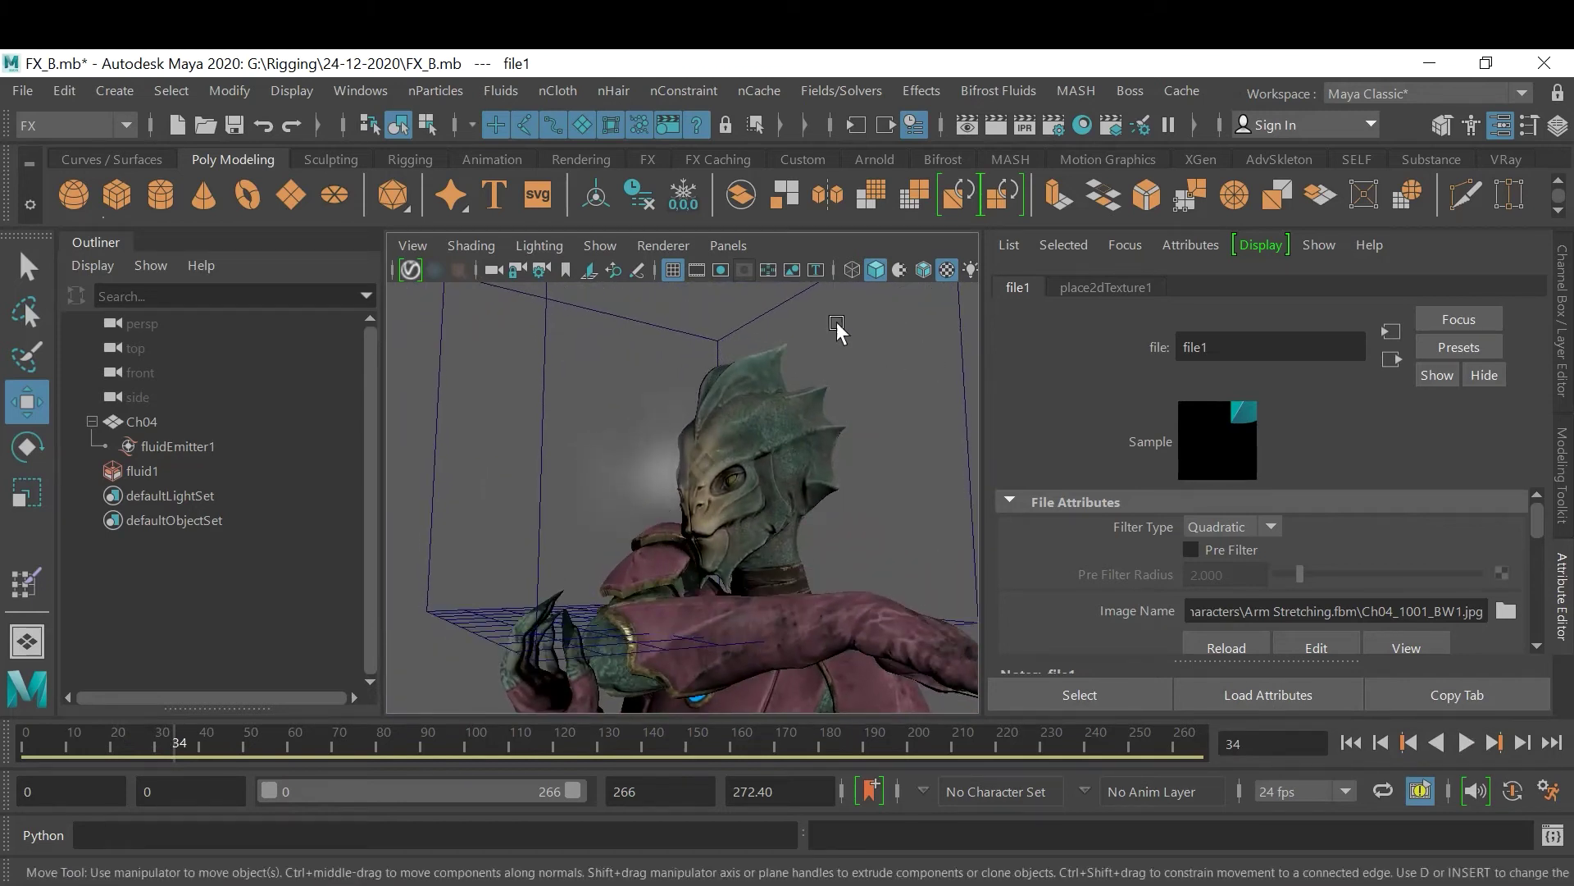
# Select the fluid container and set its emitter's Density/Voxel/Sec to 5
pyautogui.click(643, 321)
pyautogui.click(1248, 477)
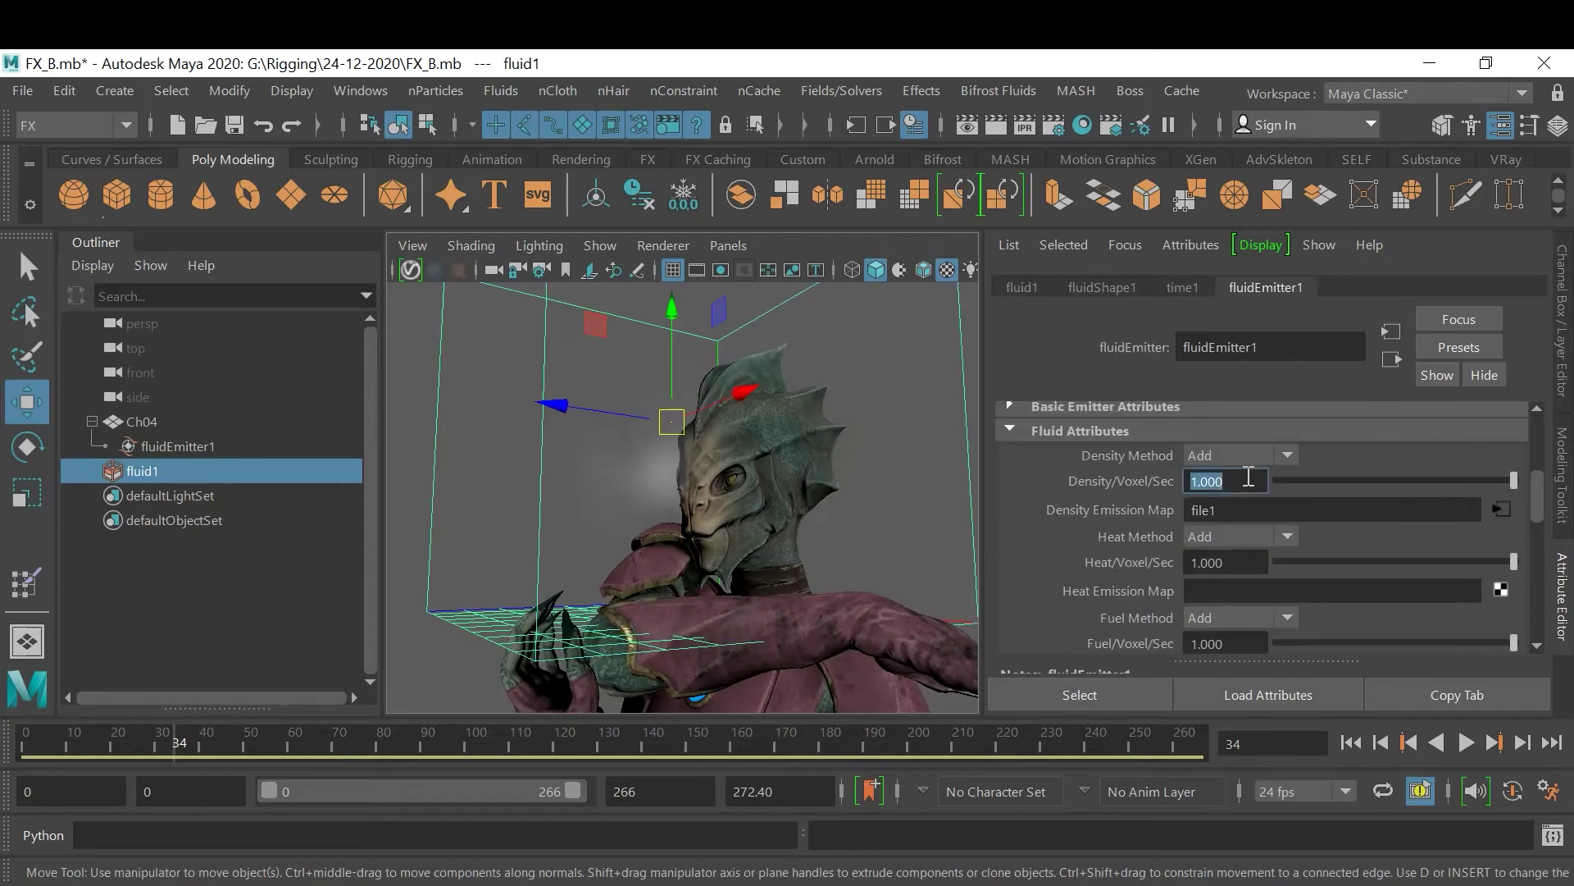
pyautogui.write('5')
pyautogui.press('Return')
pyautogui.click(1248, 456)
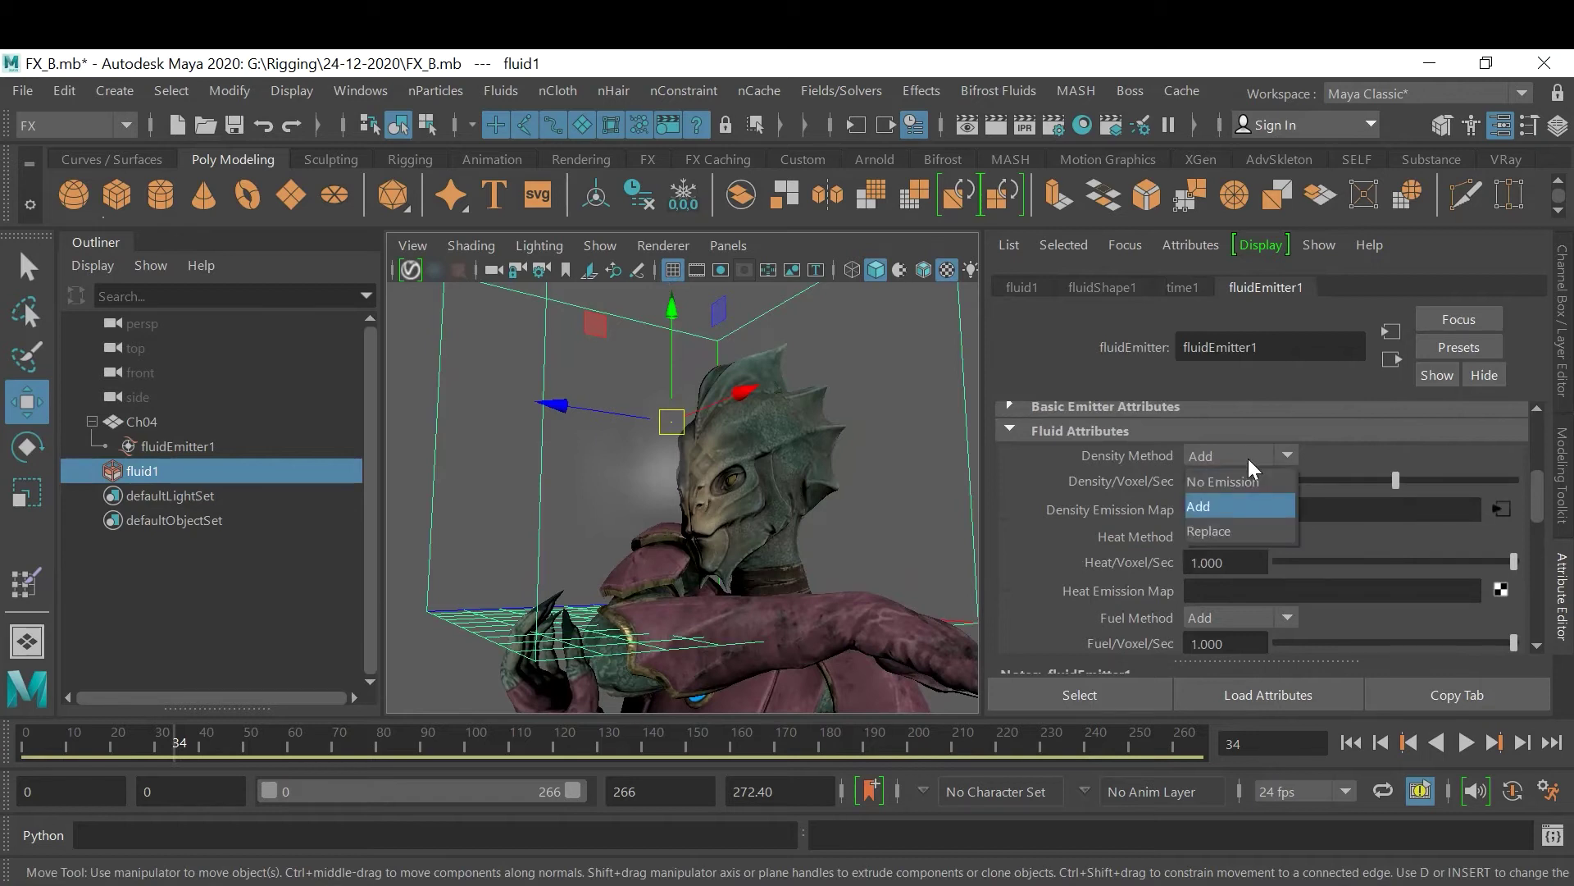
pyautogui.click(1248, 459)
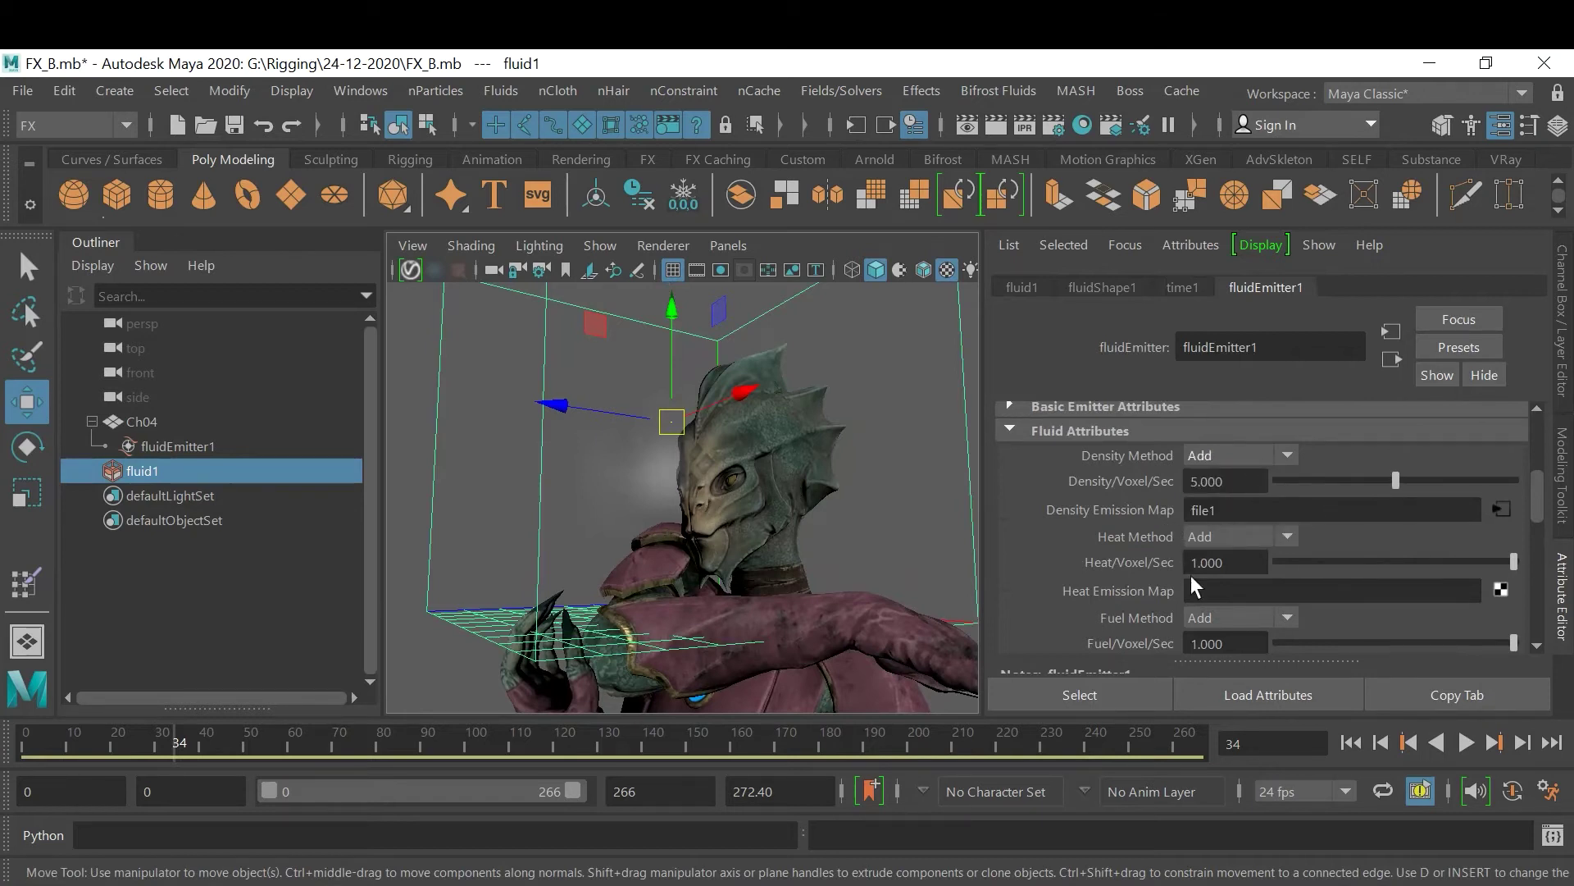
# Review the remaining emitter attributes, and set the fluid container's Base Resolution to 40
pyautogui.scroll(-5, 1191, 577)
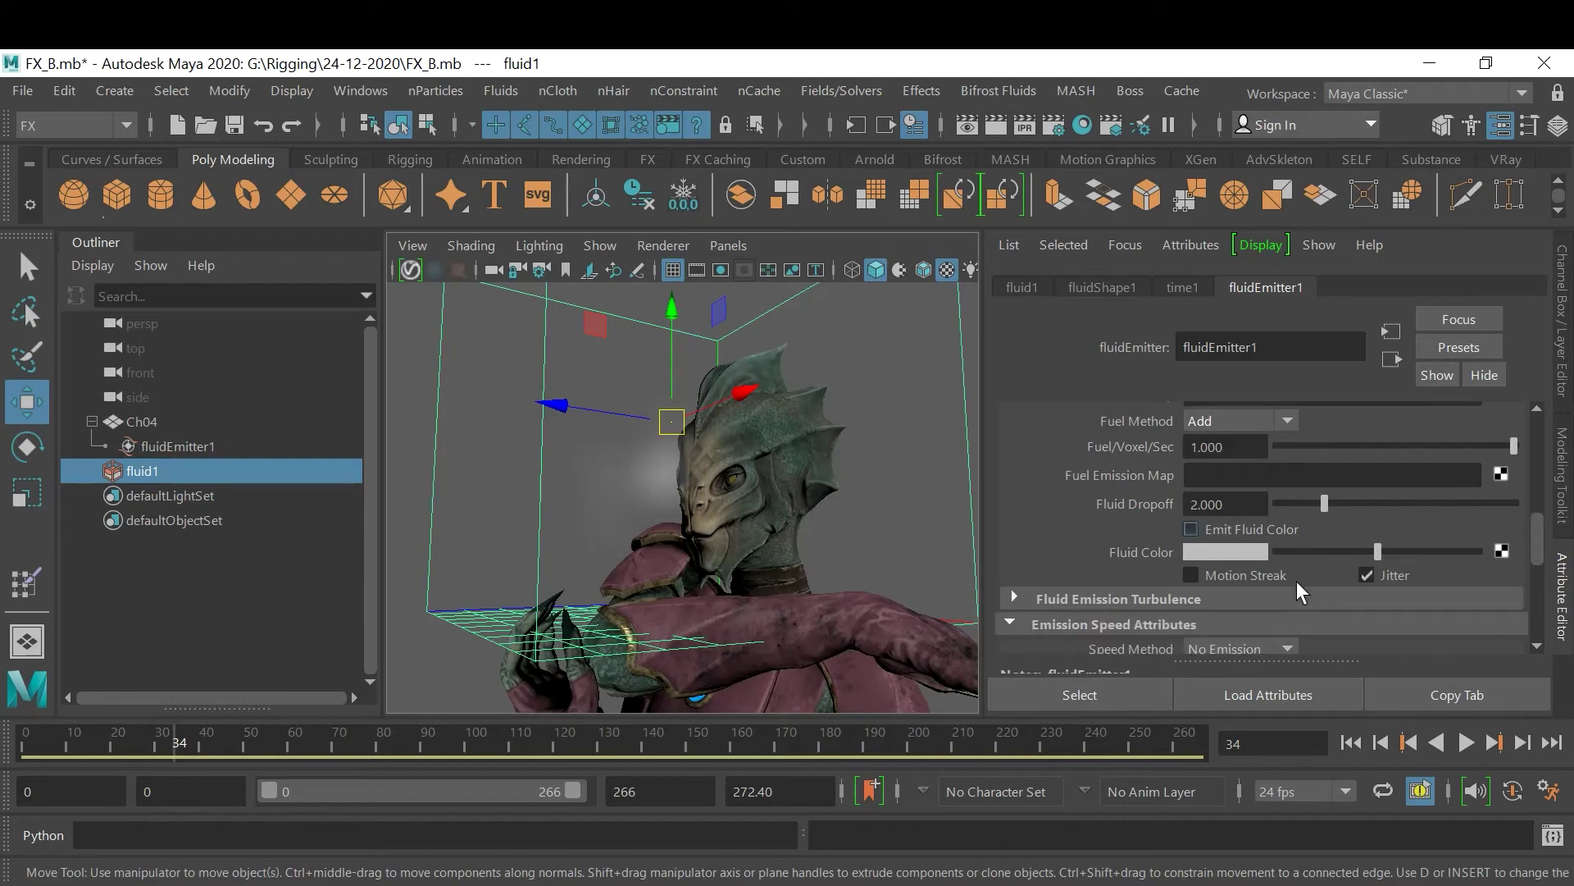
pyautogui.scroll(-3, 1361, 547)
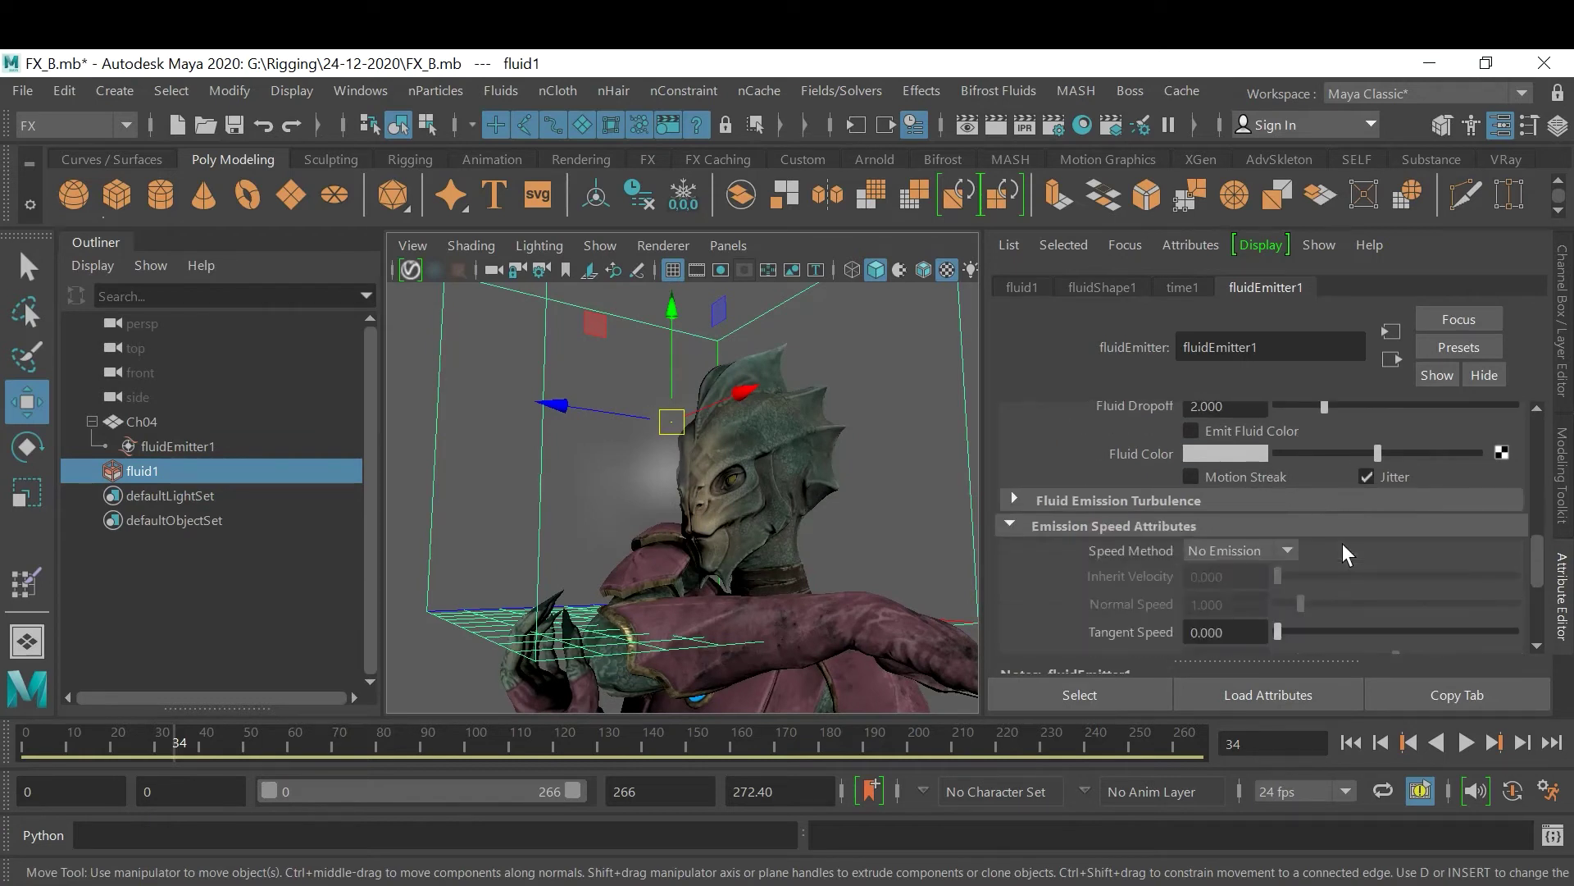
pyautogui.scroll(-6, 1341, 542)
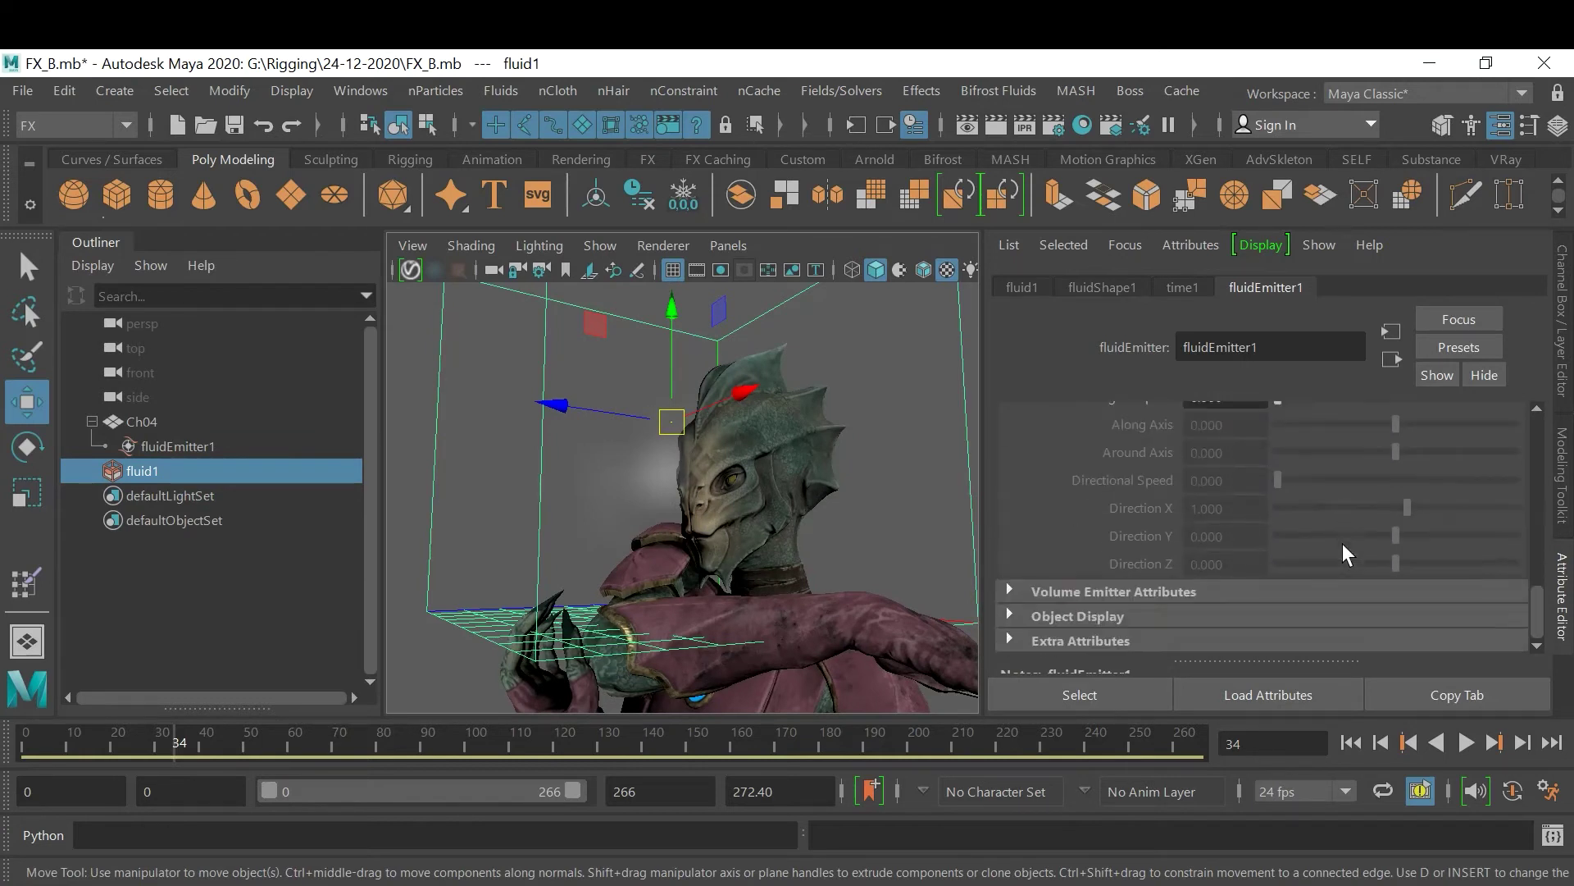
pyautogui.scroll(7, 1342, 542)
pyautogui.scroll(6, 1342, 543)
pyautogui.click(1102, 290)
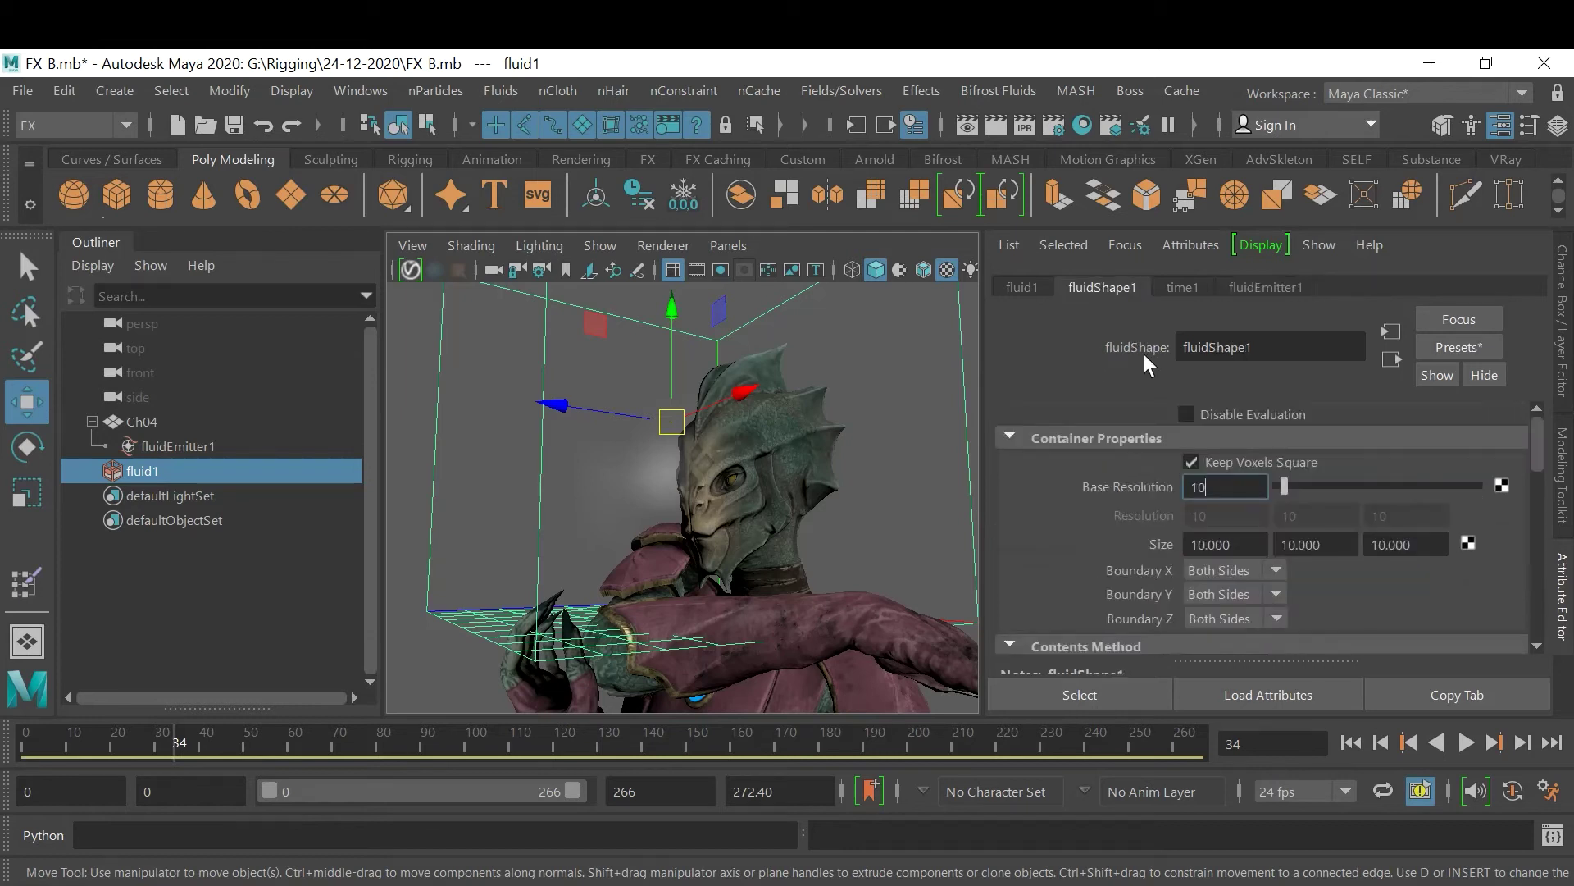
pyautogui.doubleClick(1236, 488)
pyautogui.write('40')
pyautogui.press('Return')
pyautogui.scroll(-5, 1462, 574)
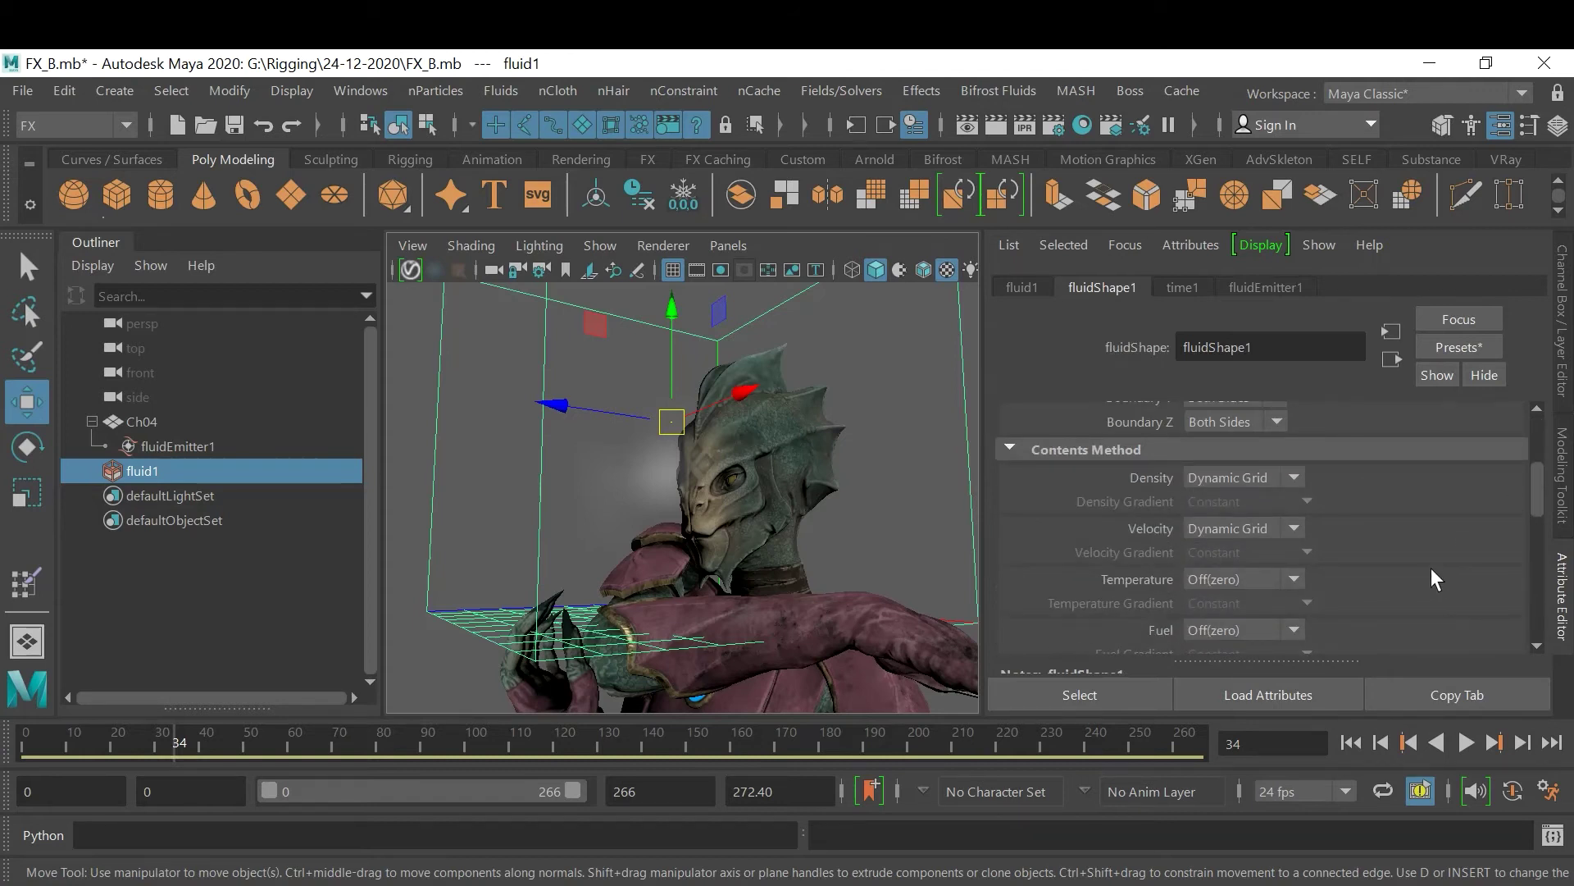
# Try the Static Grid method for the fluid's Density, playing the simulation from the first frame with stops at frames 28 and 49
pyautogui.click(1271, 480)
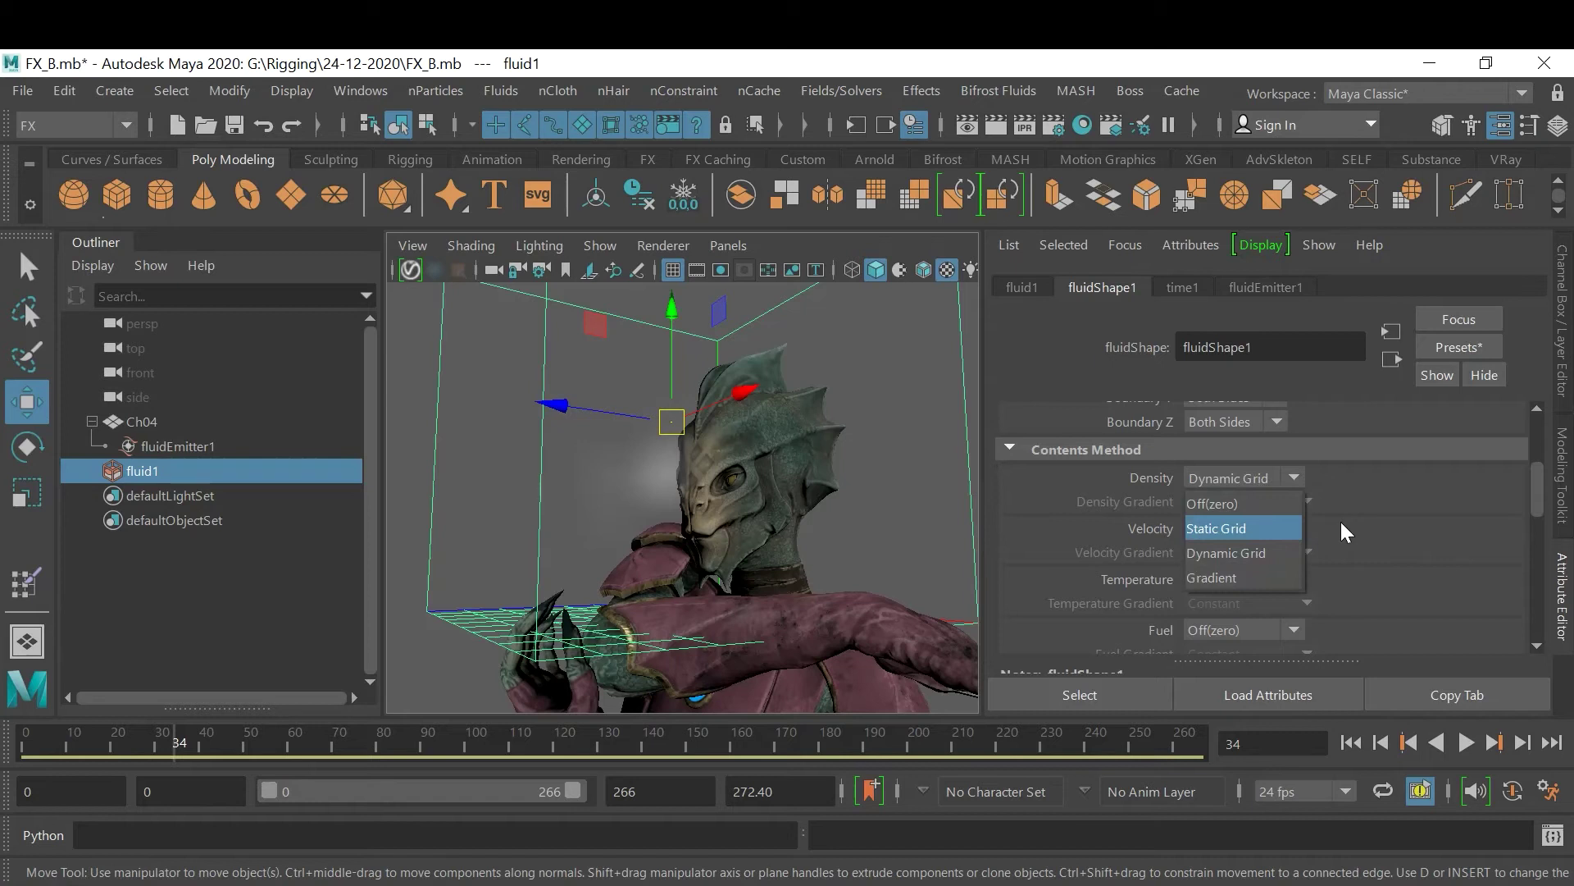
pyautogui.click(1276, 533)
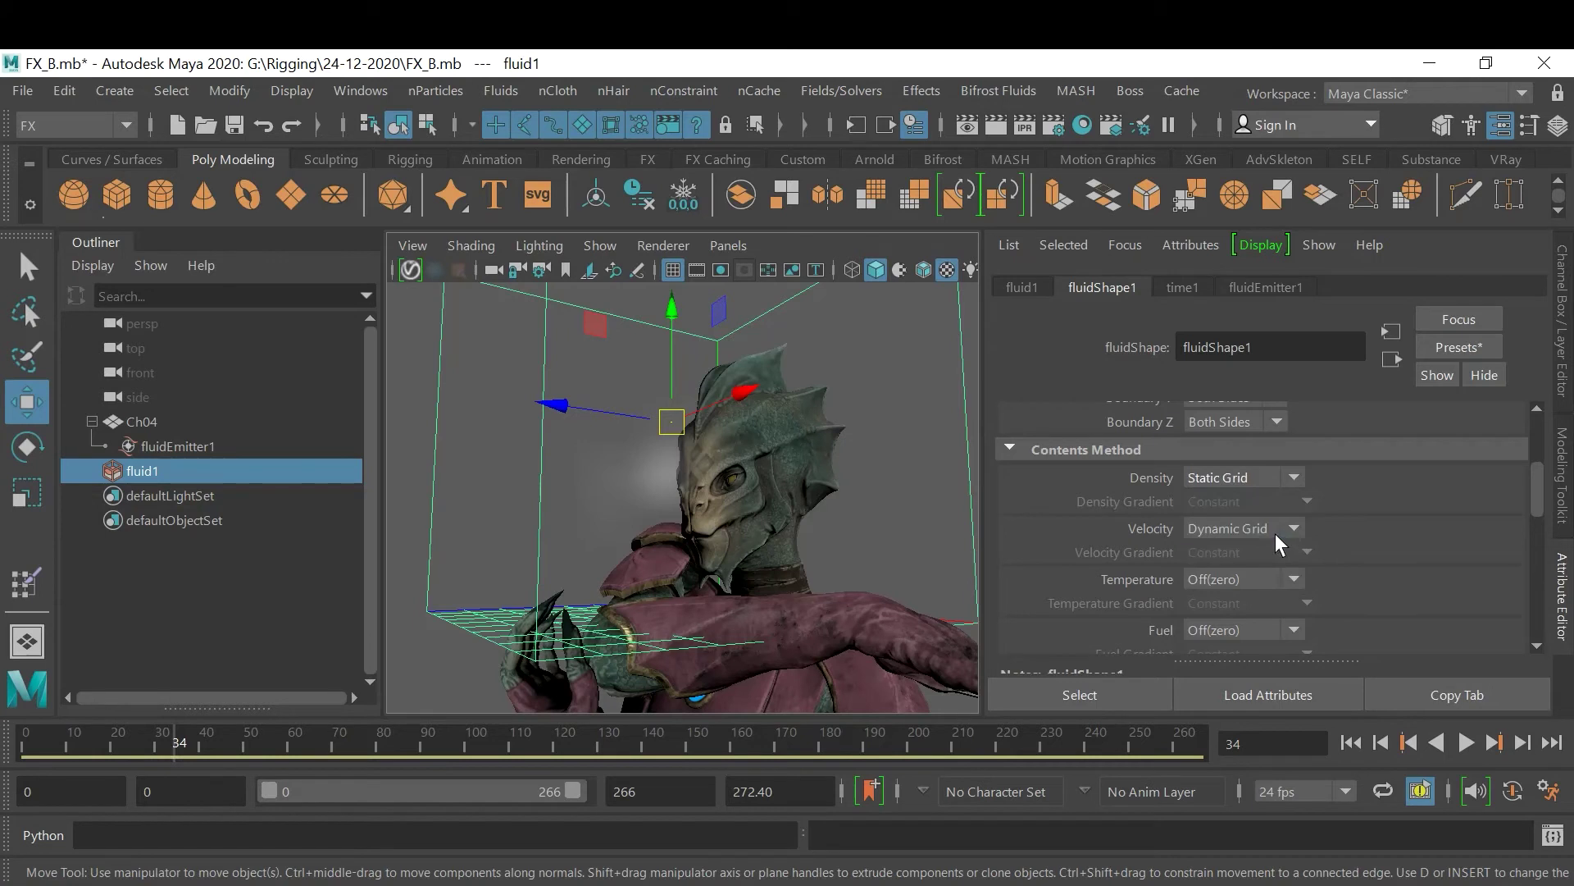
pyautogui.click(1348, 741)
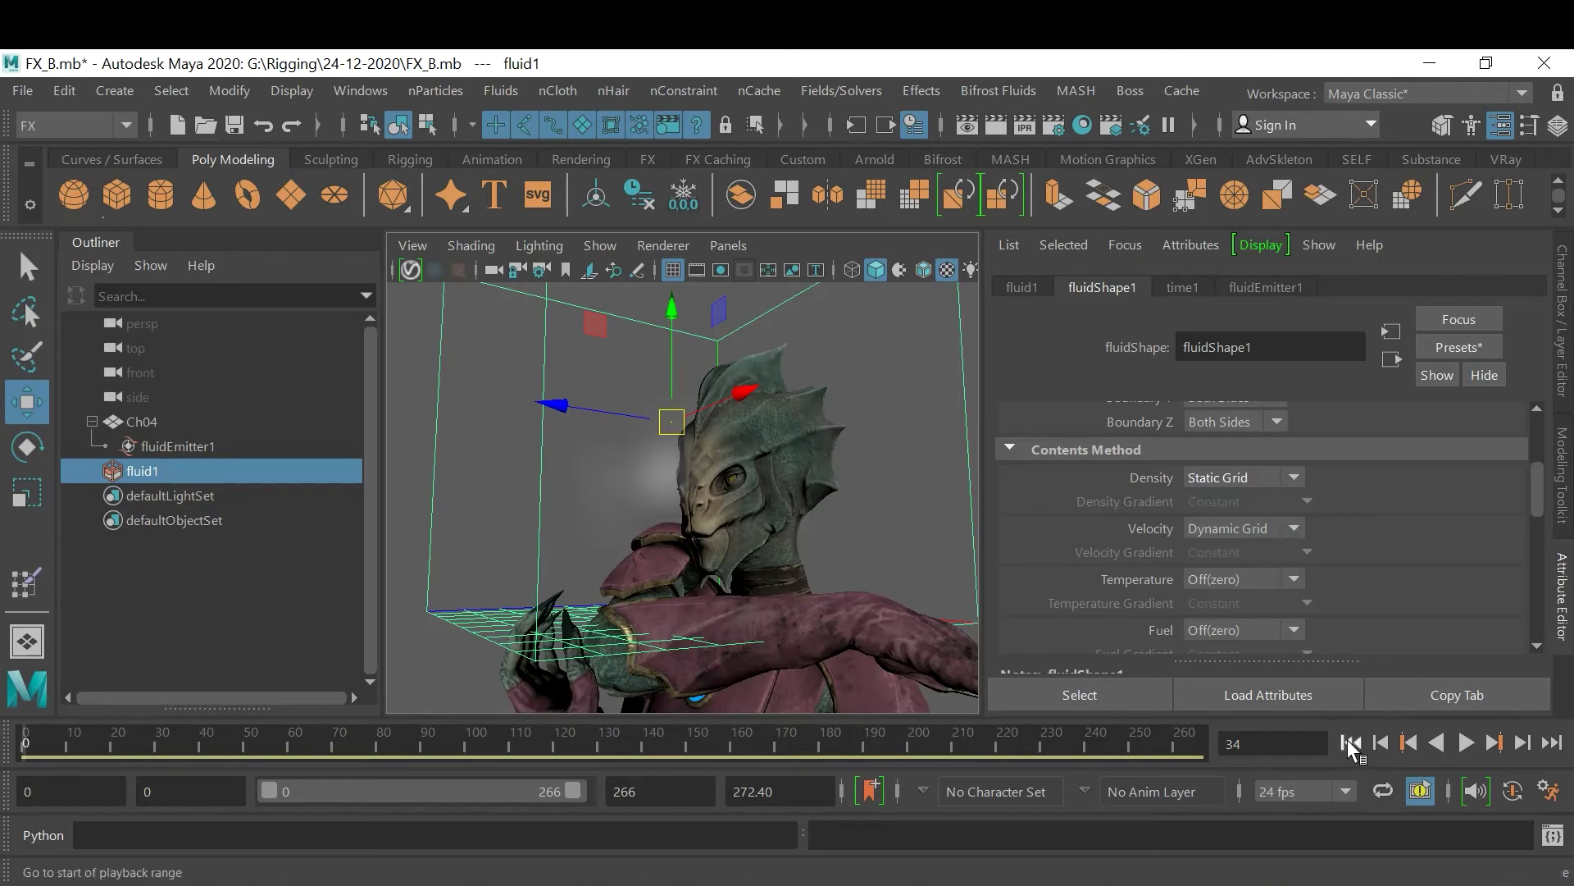
pyautogui.click(1467, 743)
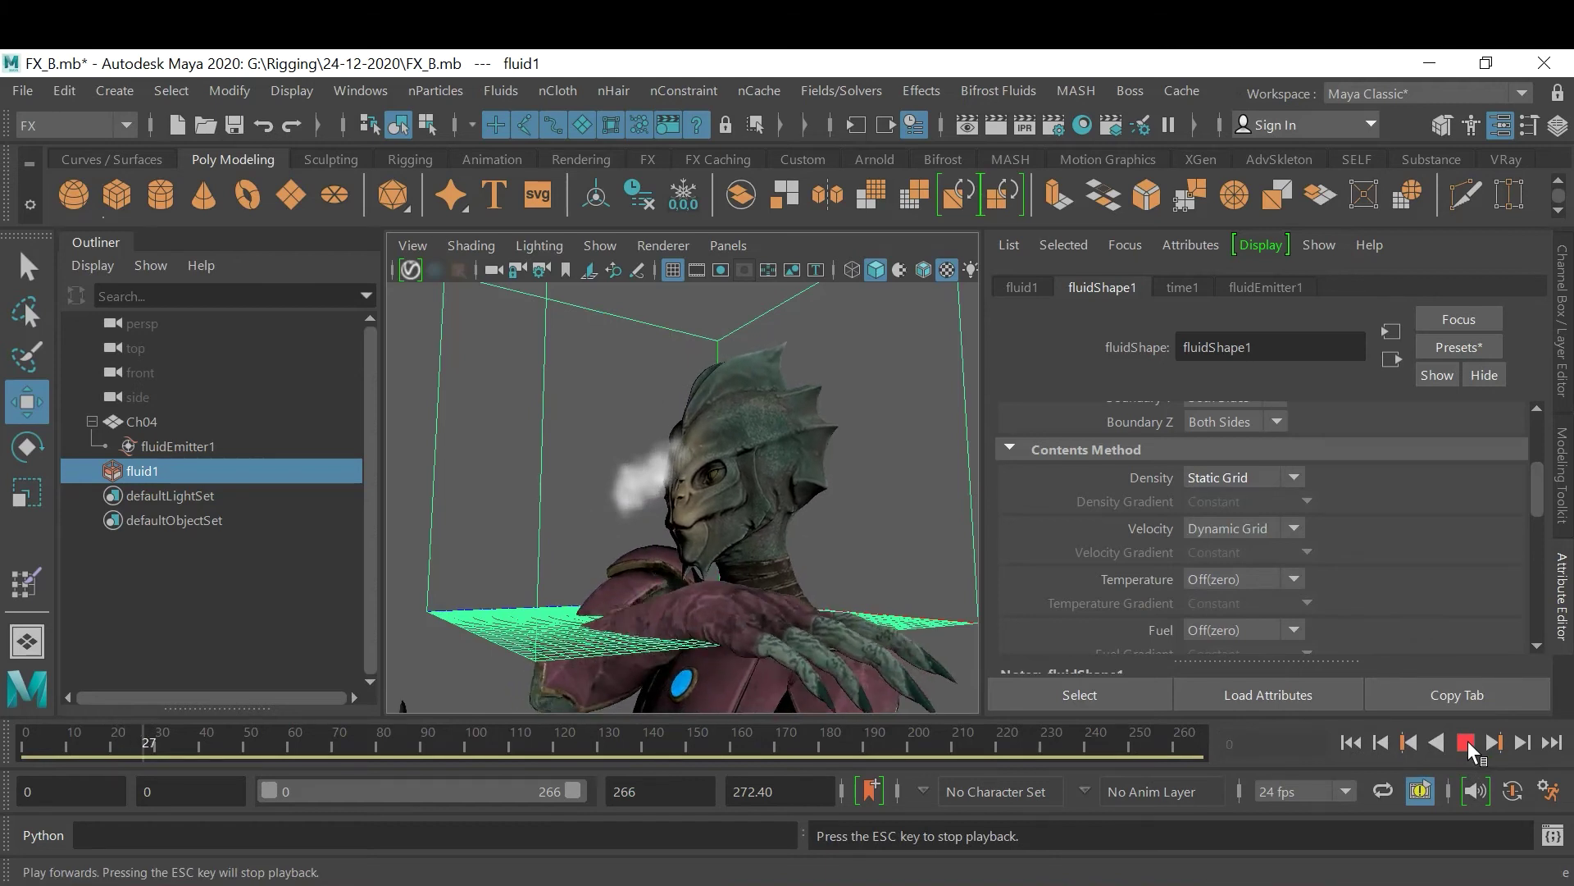
pyautogui.click(1467, 743)
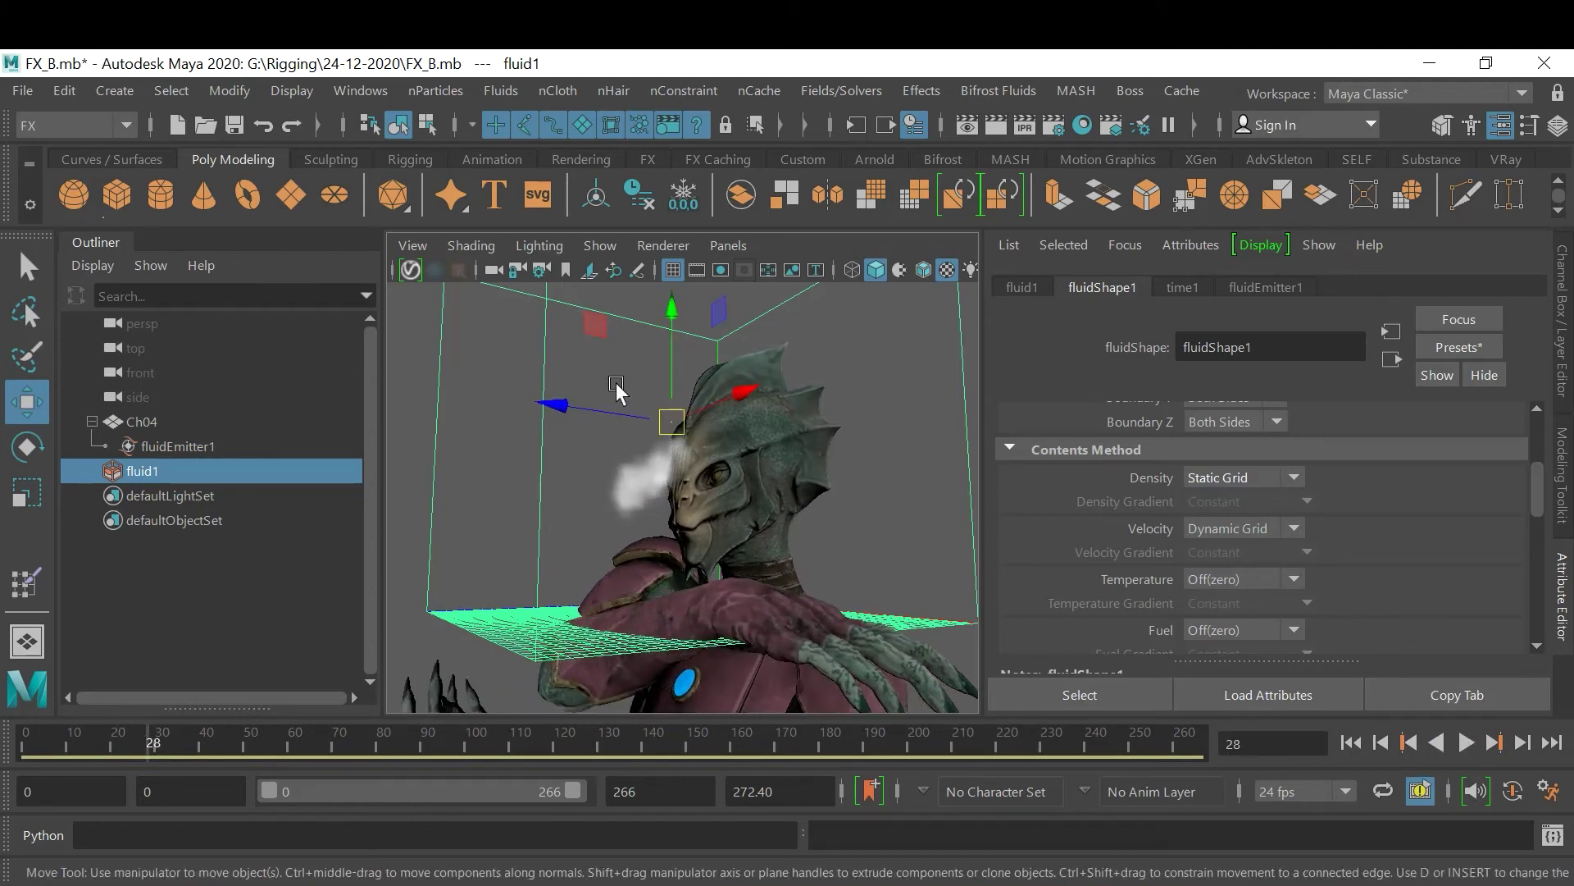
pyautogui.click(1466, 743)
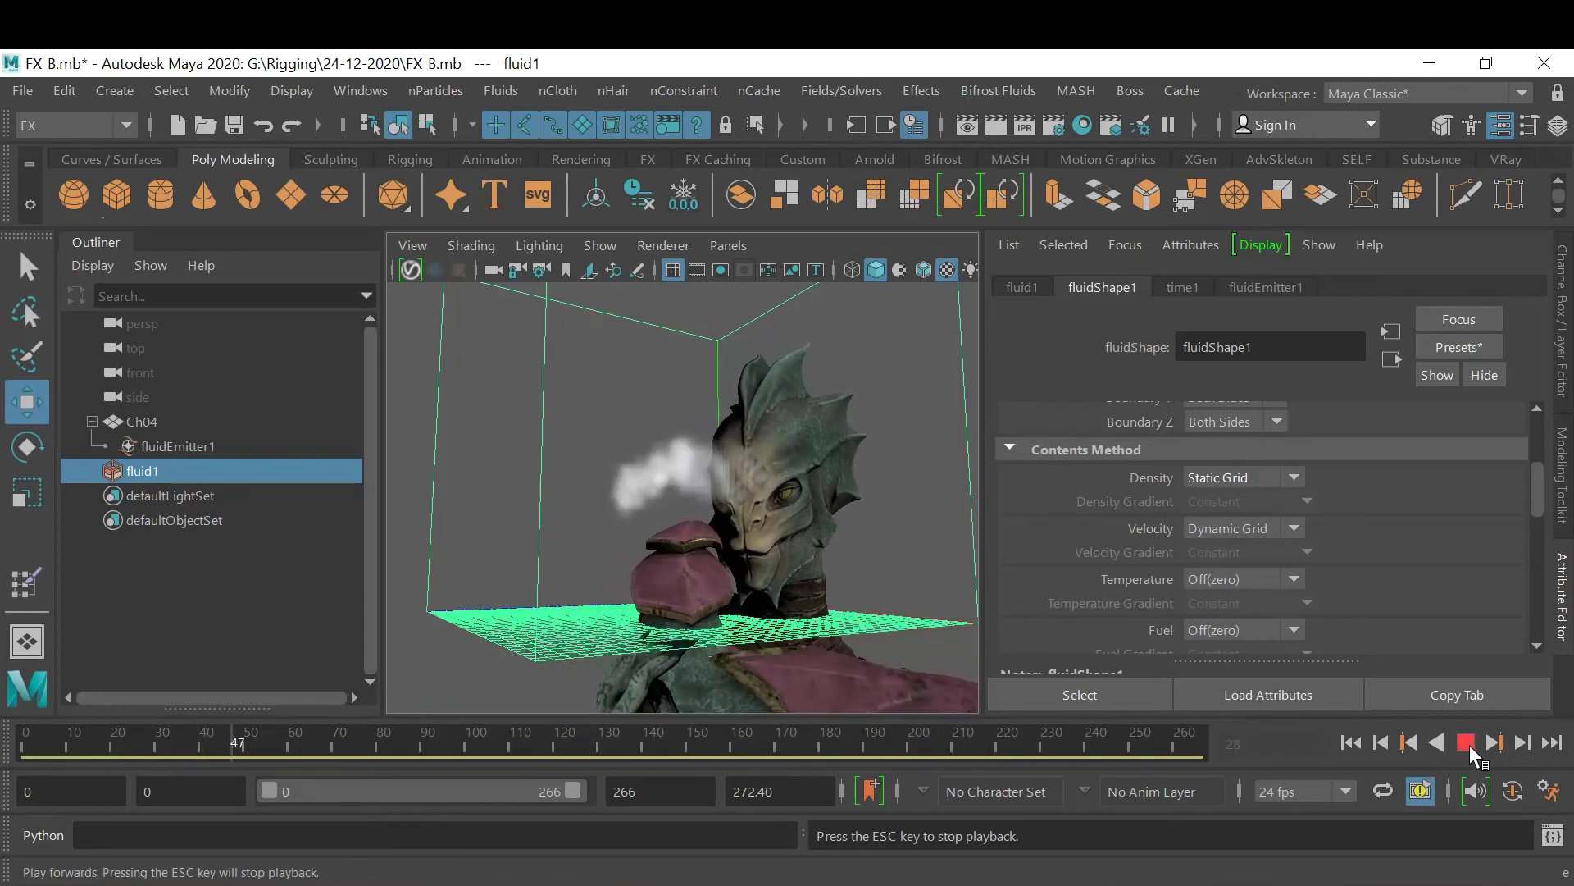
pyautogui.click(1466, 742)
pyautogui.keyDown('alt'); pyautogui.moveTo(837, 512); pyautogui.dragTo(804, 521); pyautogui.keyUp('alt')
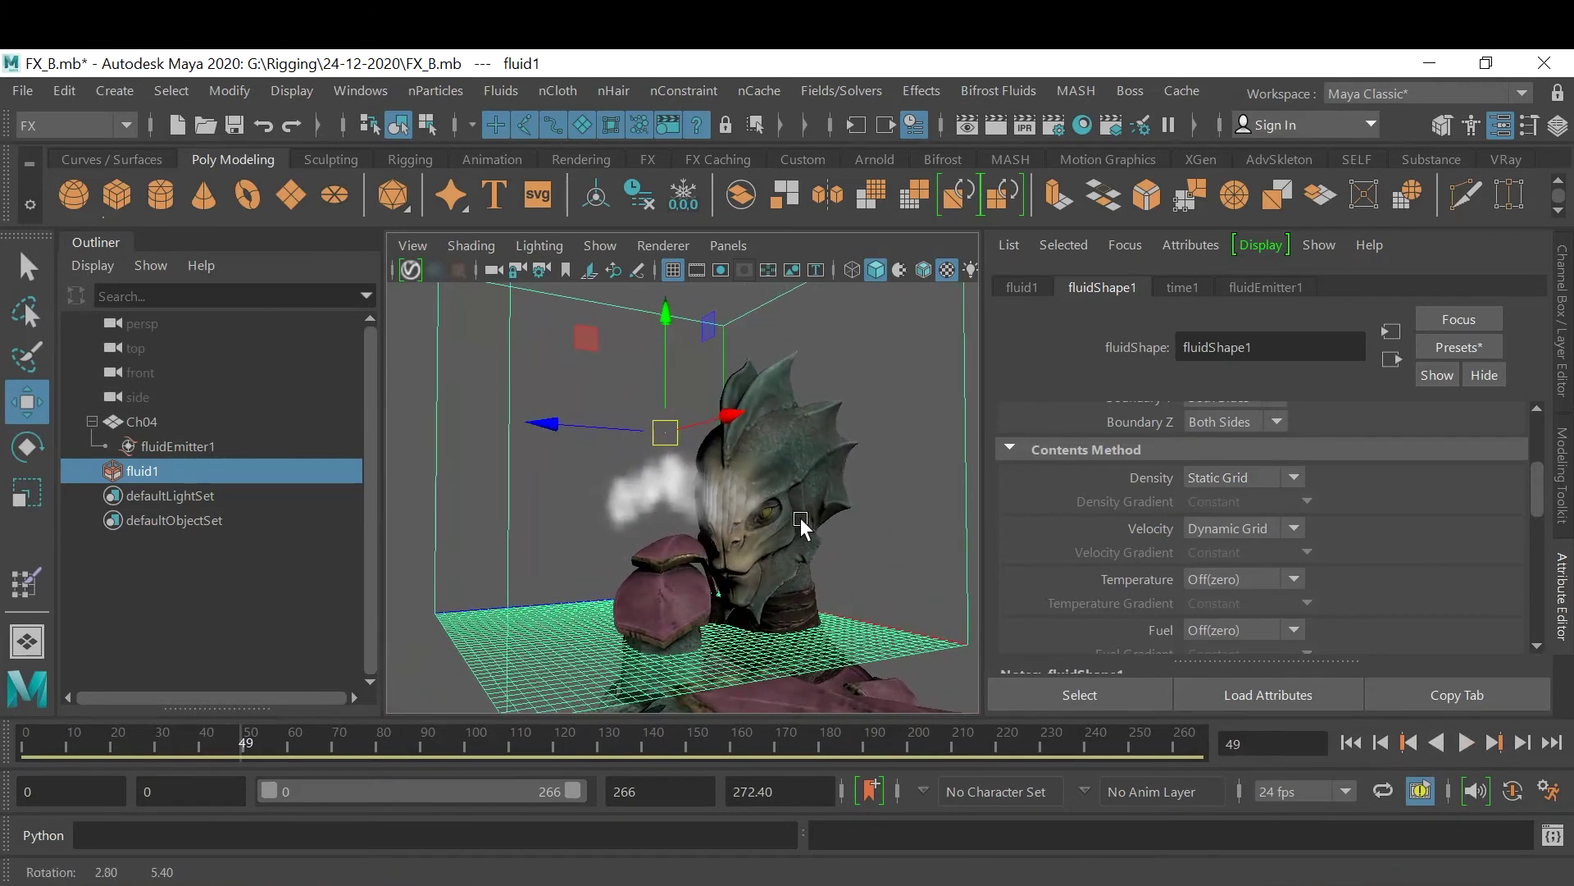
# Set the fluid's Density method back to Dynamic Grid and replay the simulation from the first frame to frame 34
pyautogui.click(1281, 482)
pyautogui.click(1265, 548)
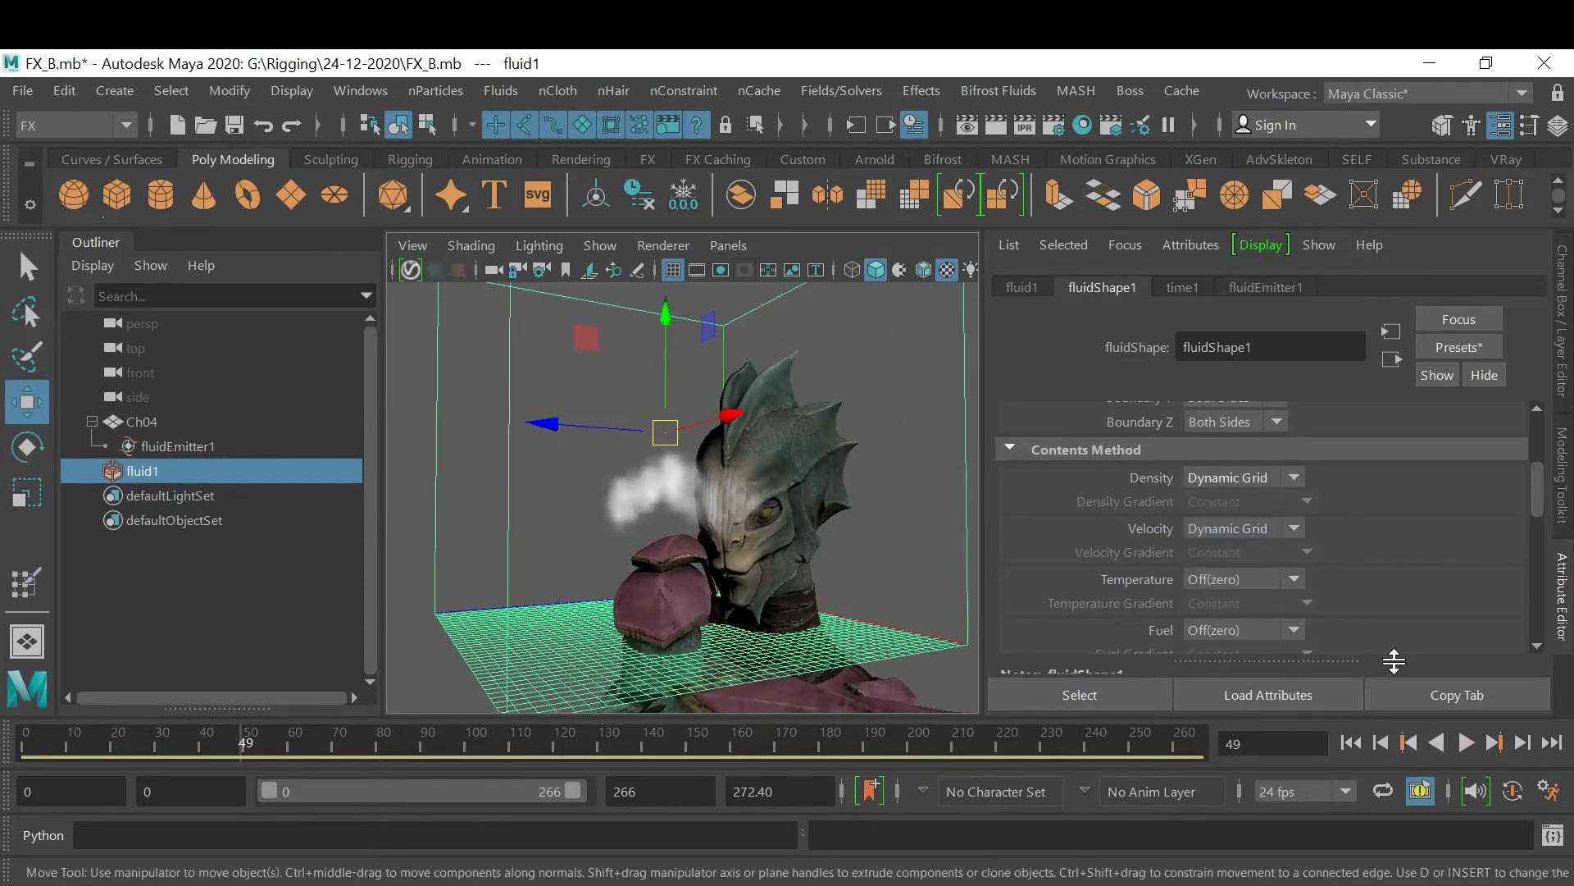
pyautogui.click(1353, 742)
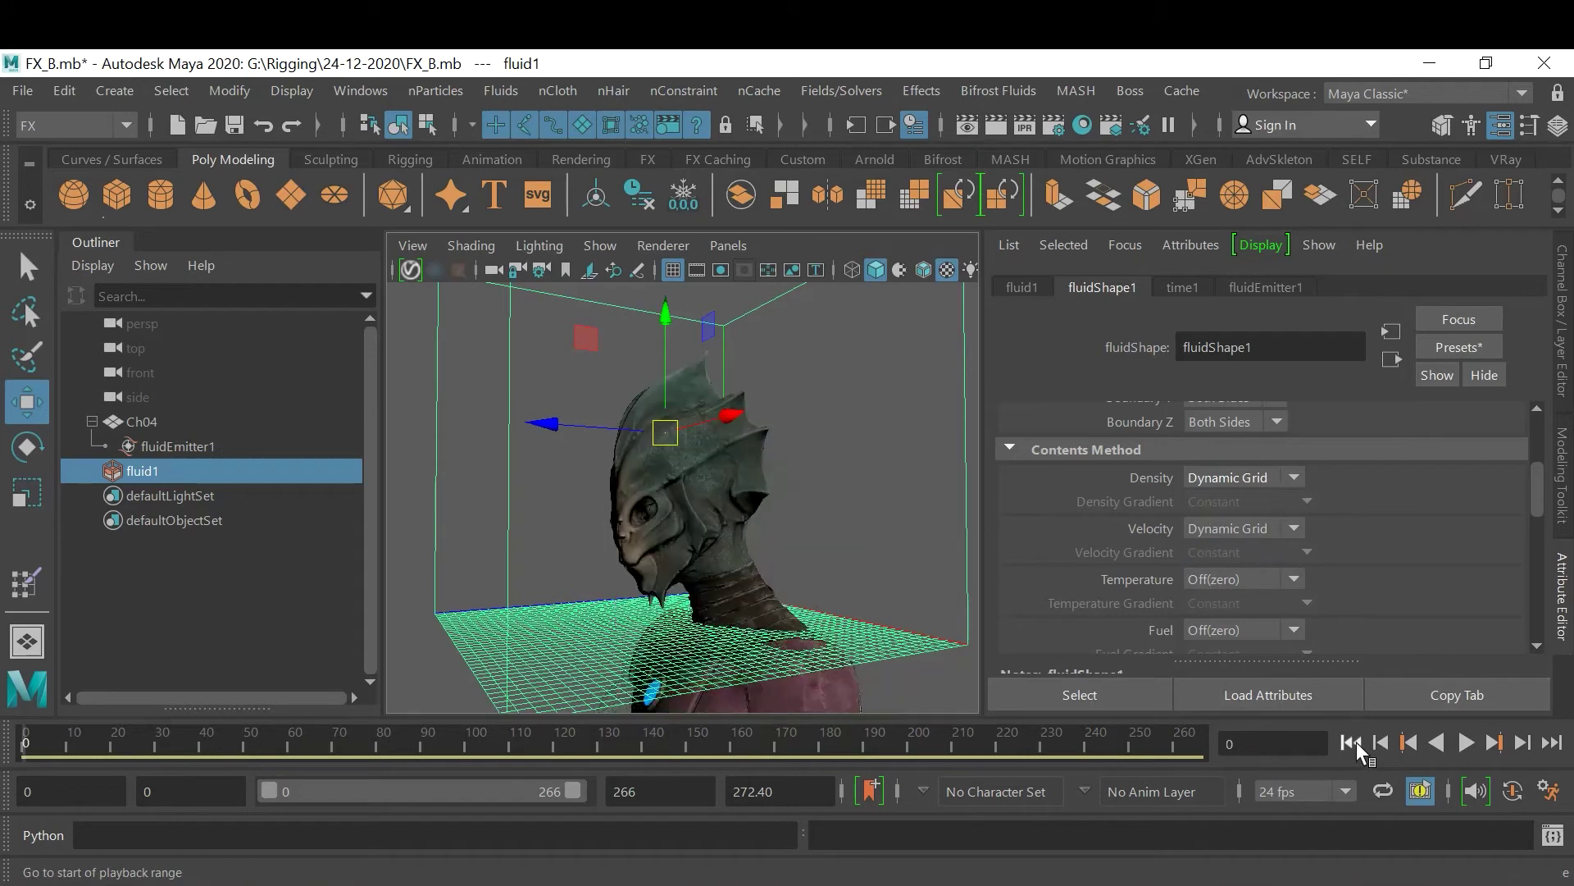
pyautogui.click(1467, 743)
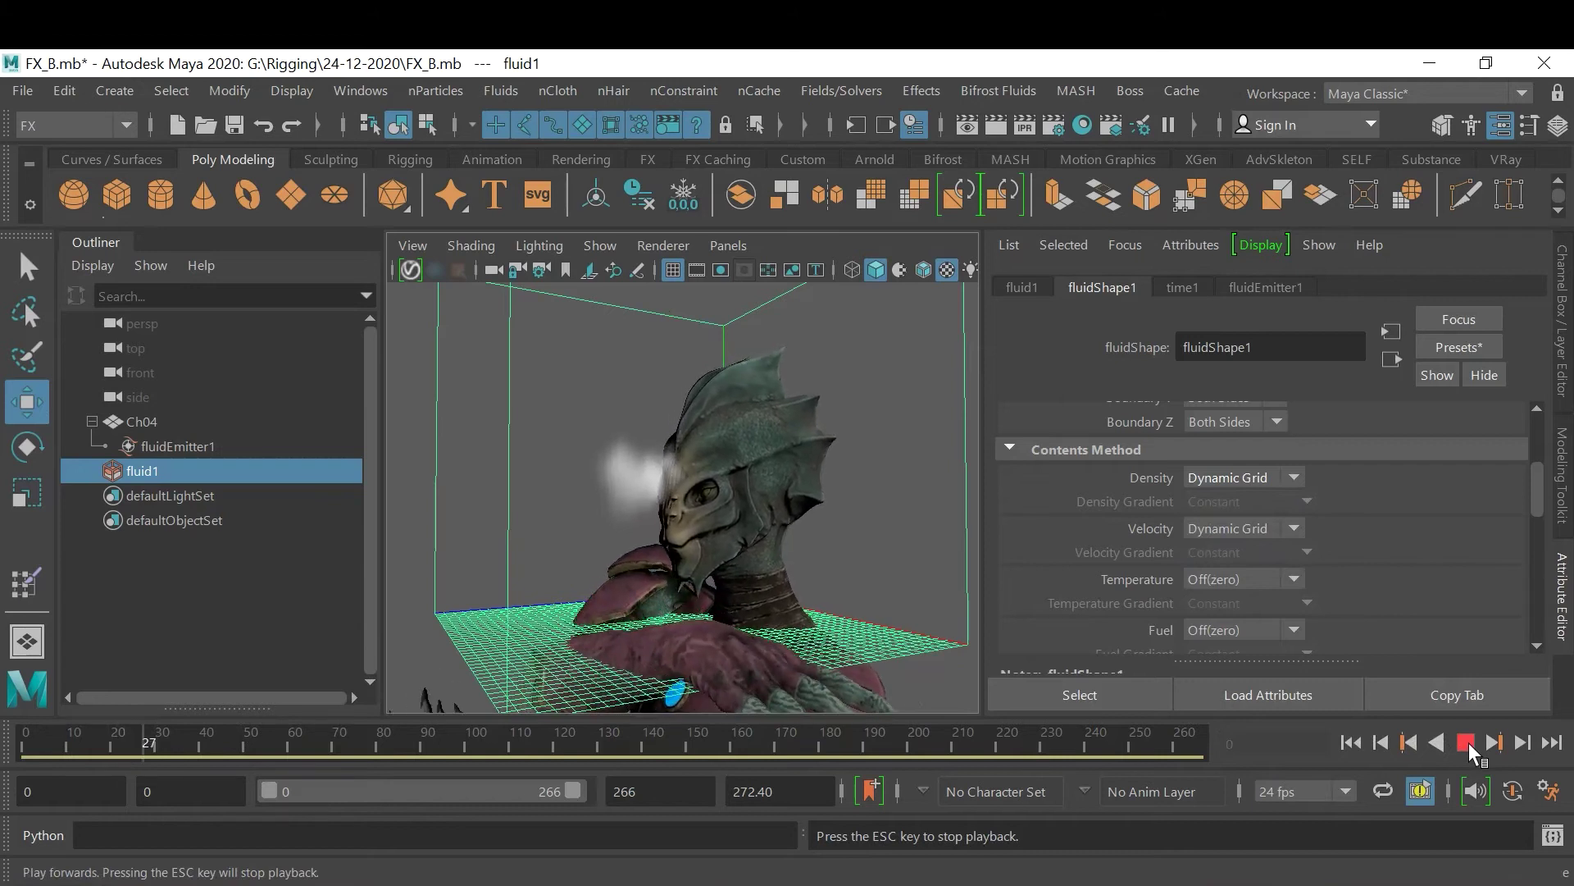
pyautogui.click(1467, 743)
pyautogui.keyDown('alt'); pyautogui.moveTo(602, 565); pyautogui.dragTo(676, 519); pyautogui.keyUp('alt')
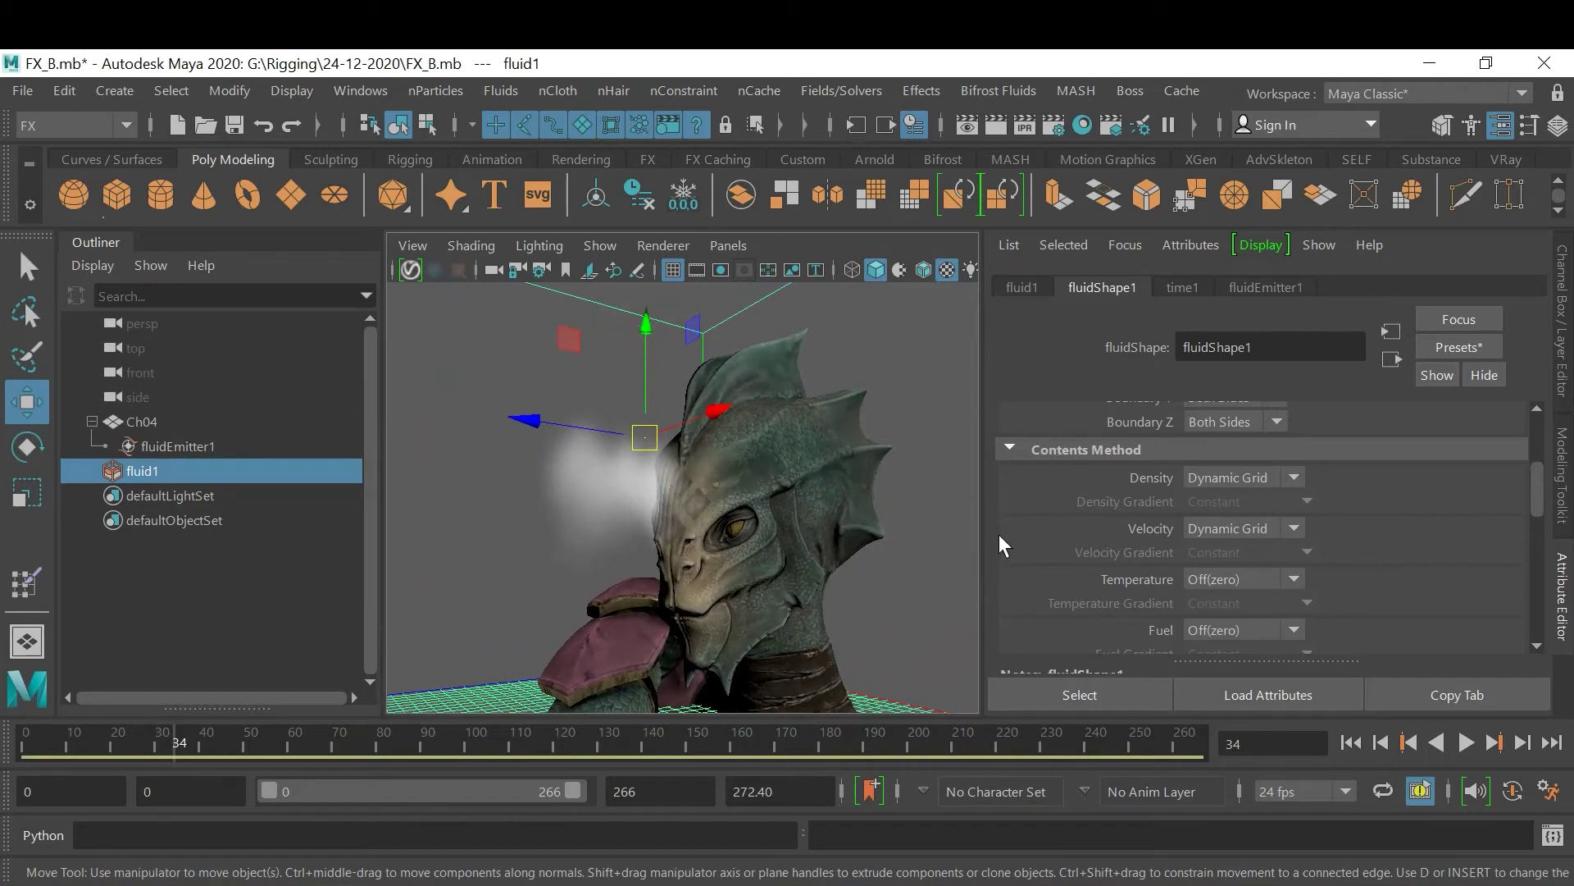
# Set the fluid container's Base Resolution to 80 and replay the simulation from the first frame to frame 30
pyautogui.scroll(3, 1424, 598)
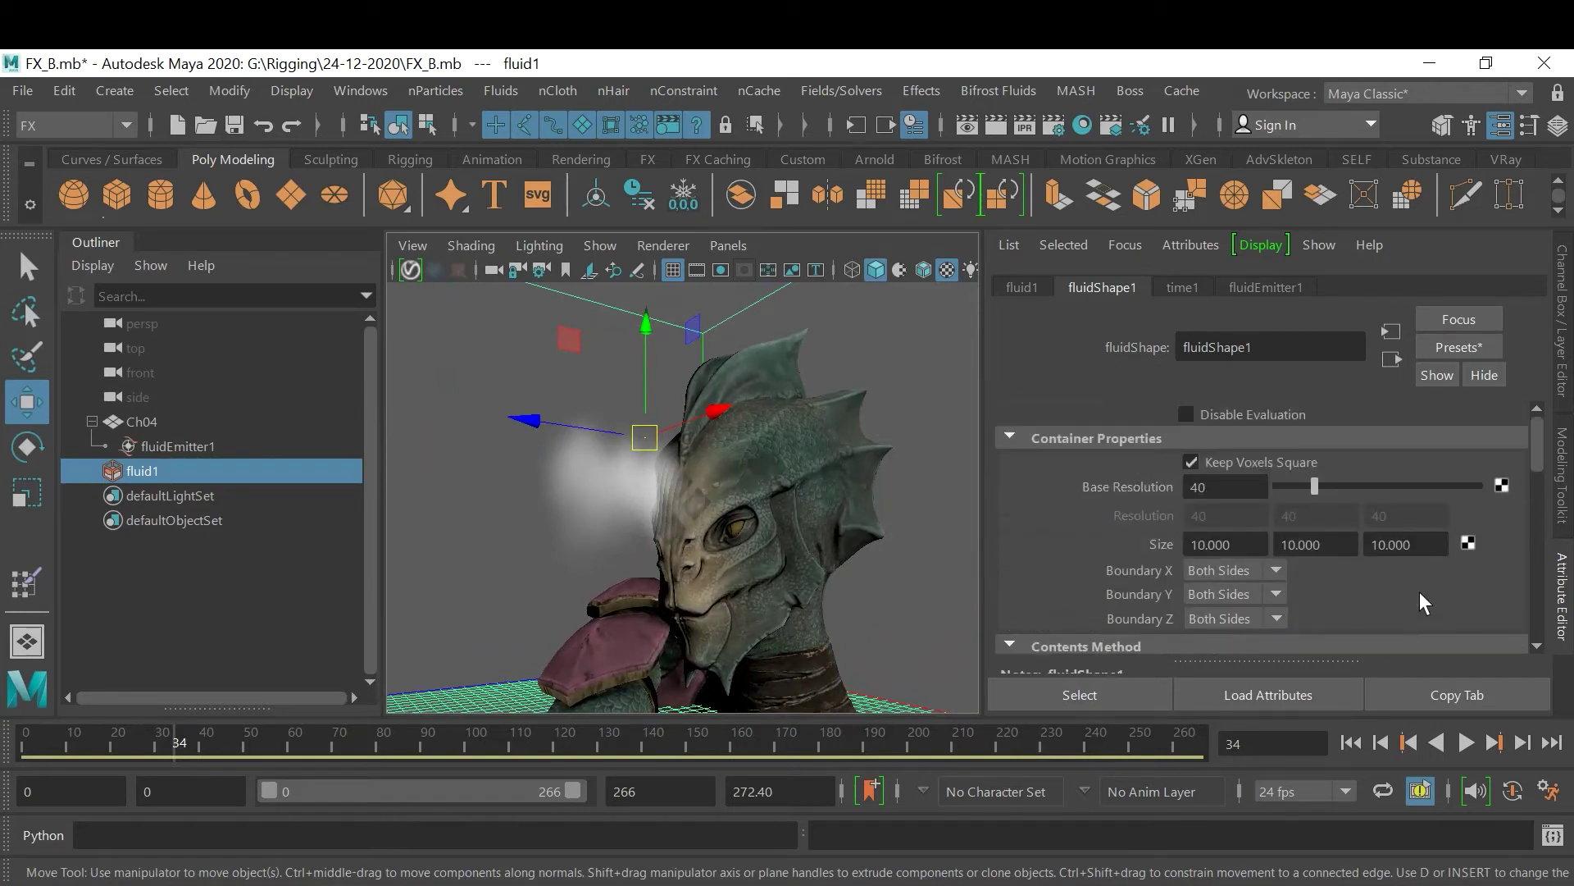
pyautogui.doubleClick(1247, 487)
pyautogui.write('80')
pyautogui.press('Return')
pyautogui.click(1350, 742)
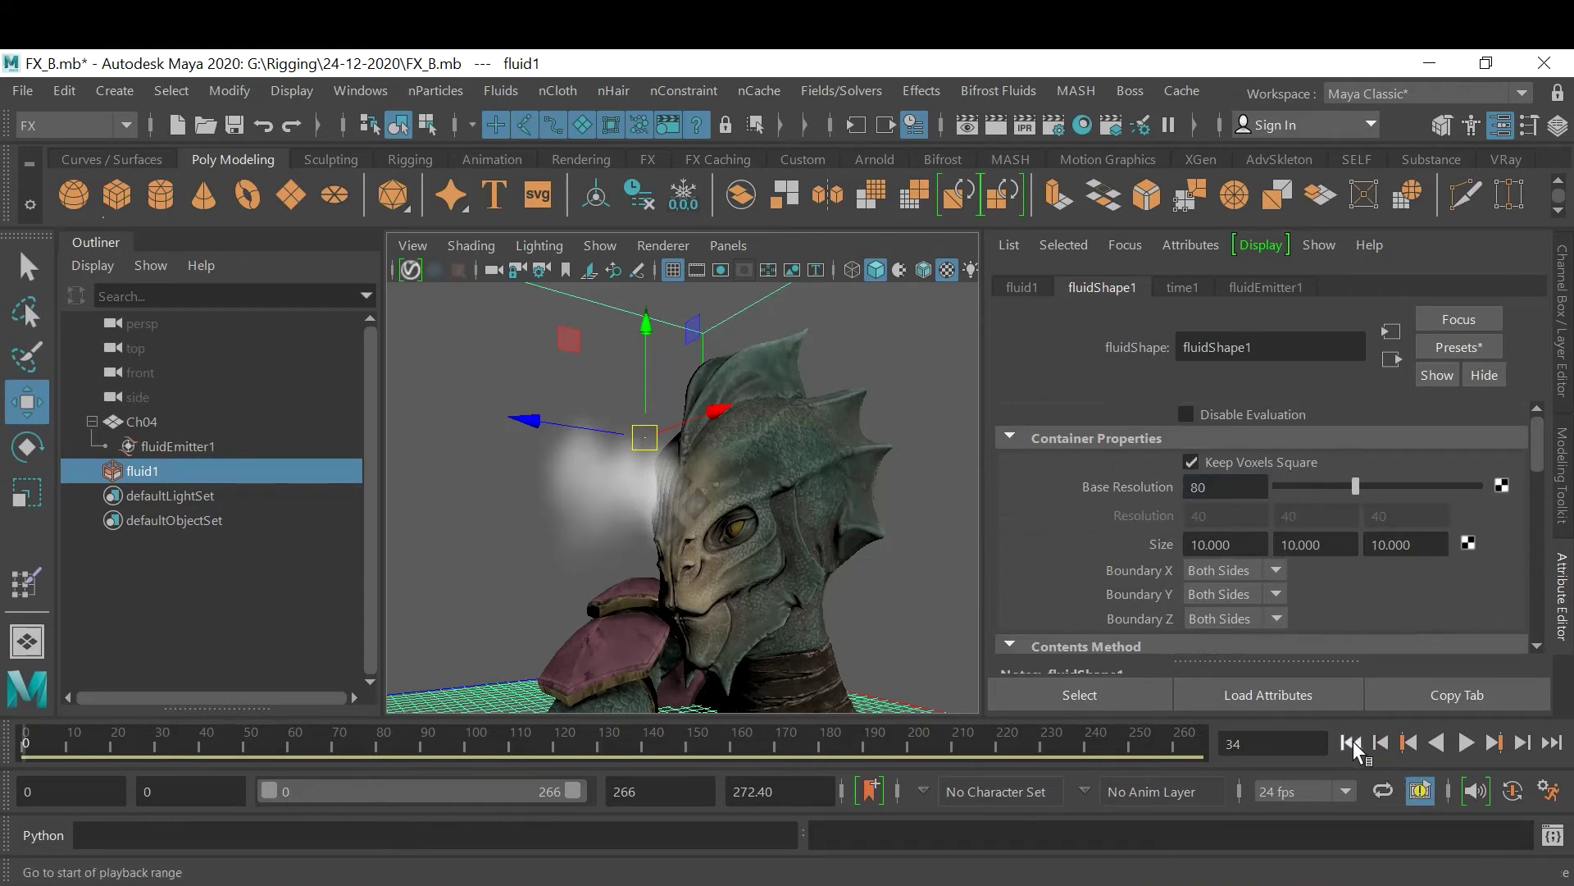
pyautogui.click(1465, 742)
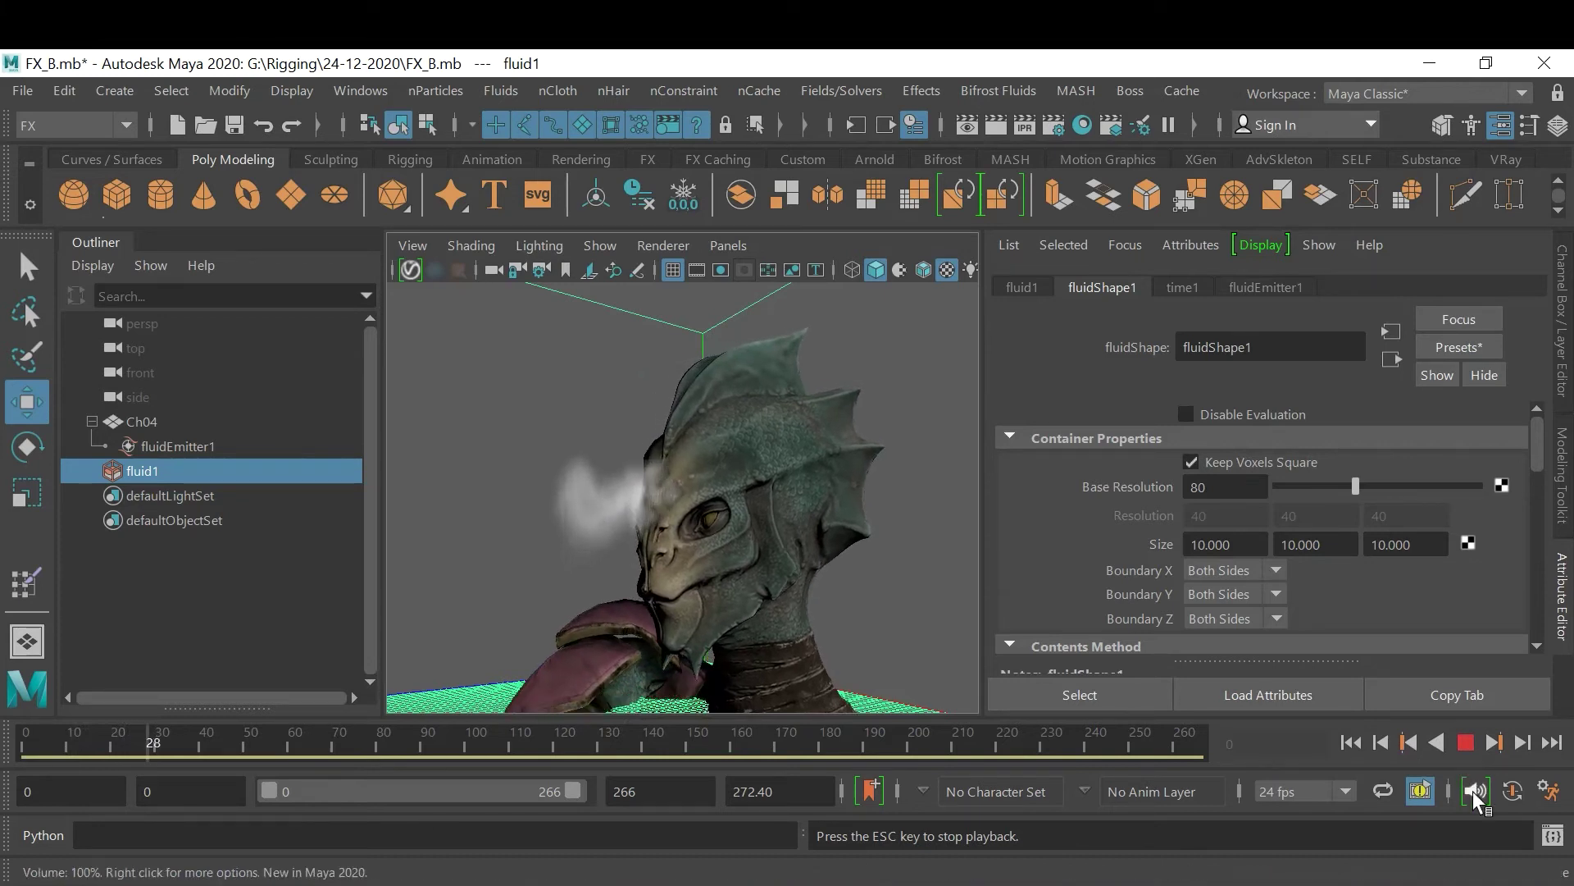
pyautogui.click(1466, 743)
pyautogui.keyDown('alt'); pyautogui.moveTo(756, 567); pyautogui.dragTo(726, 583); pyautogui.keyUp('alt')
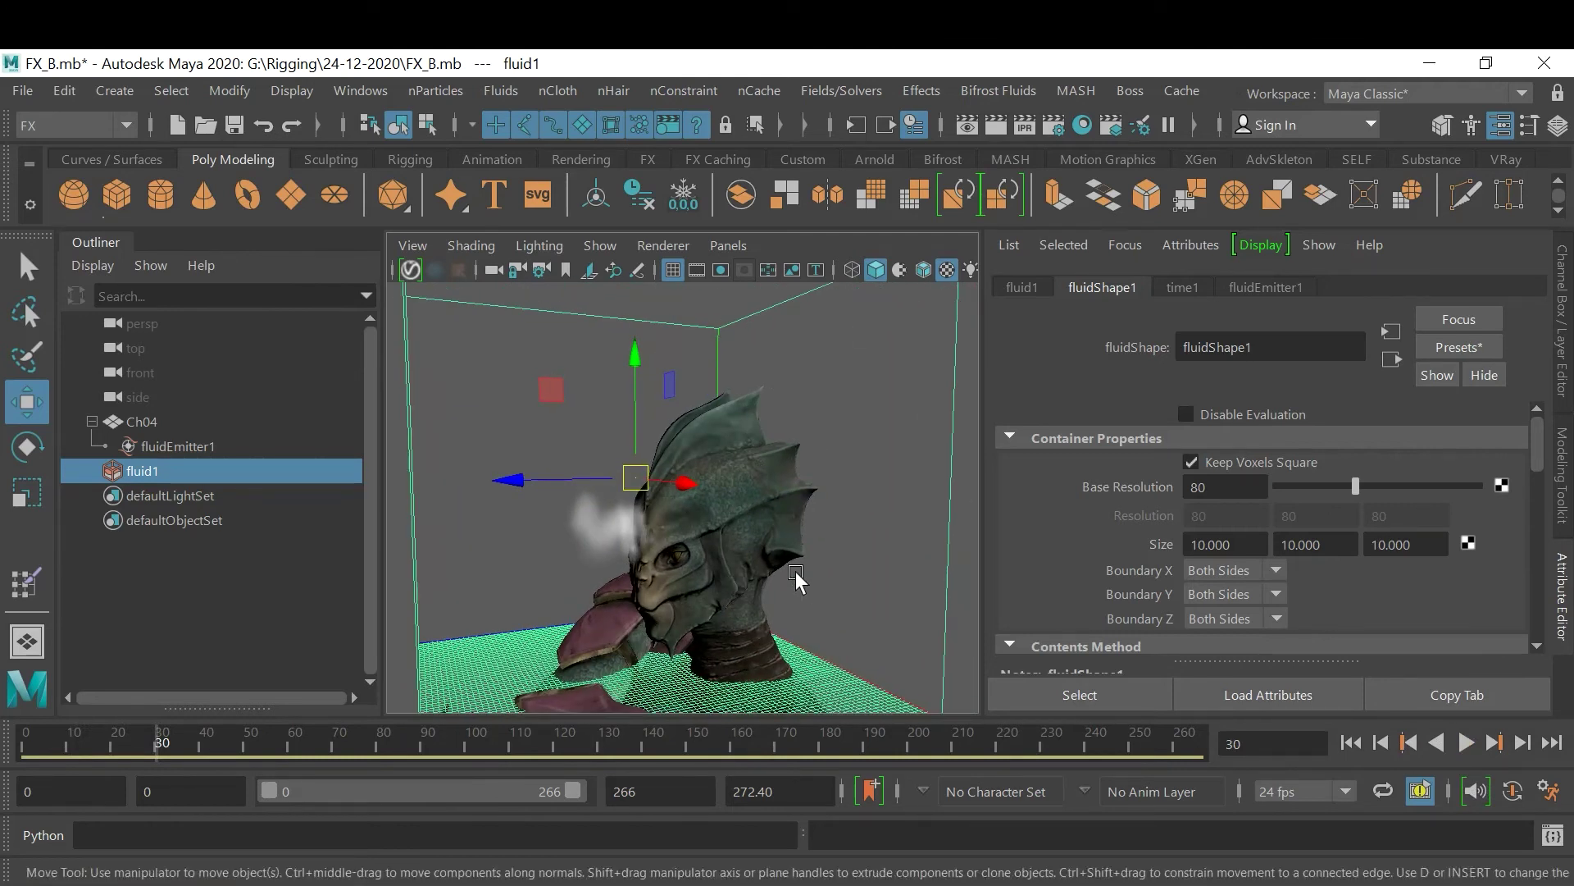
pyautogui.click(730, 348)
pyautogui.click(719, 351)
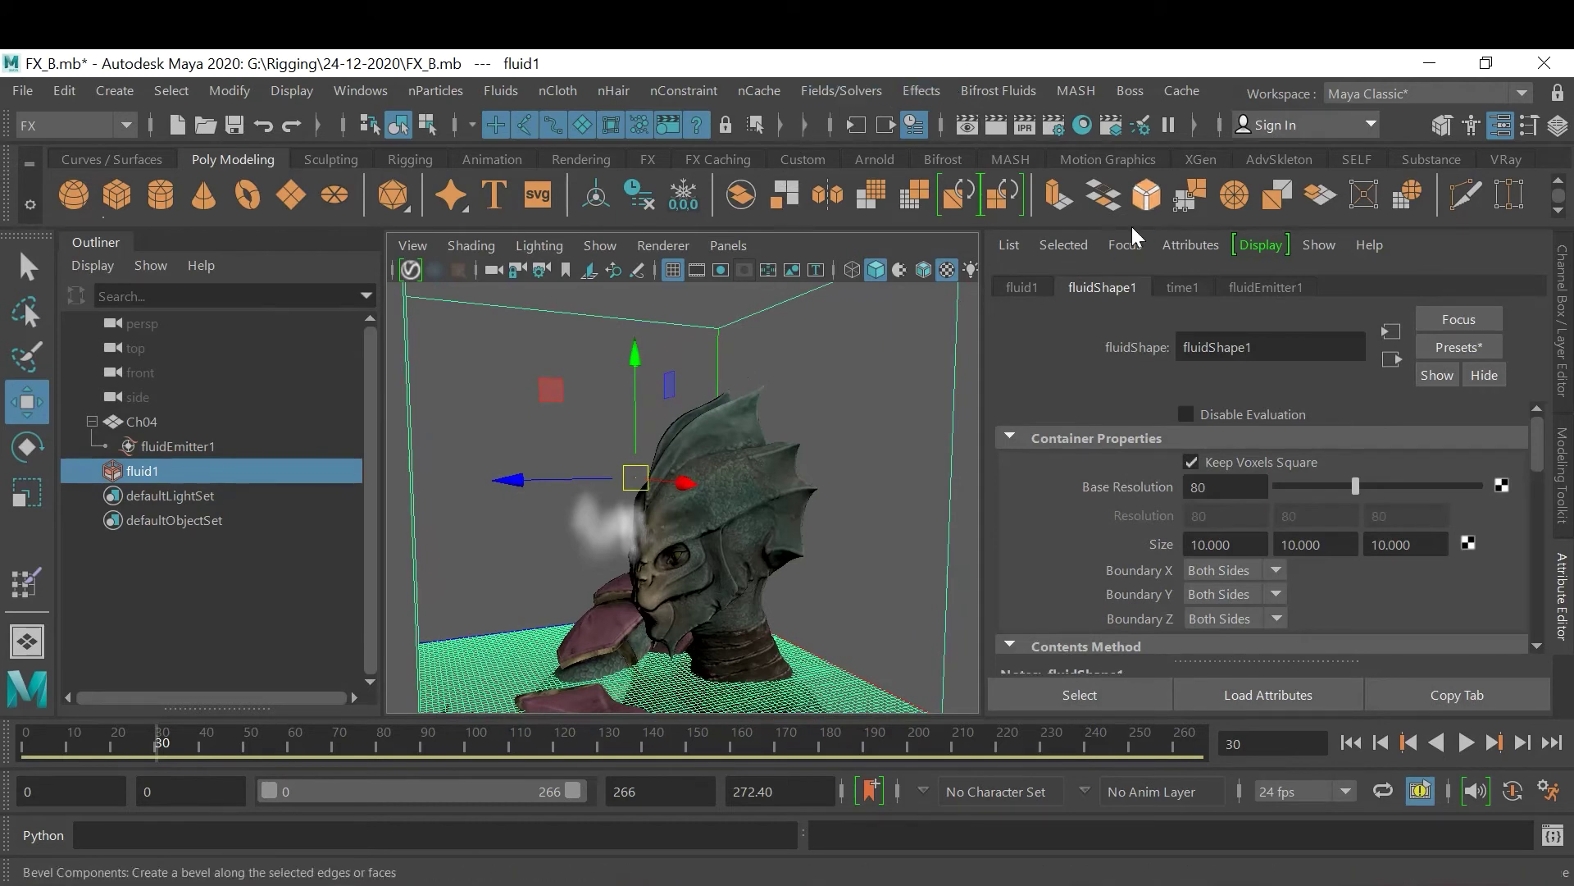
# Add an Air field to the fluid container and play the simulation from the first frame to frame 19
pyautogui.click(835, 92)
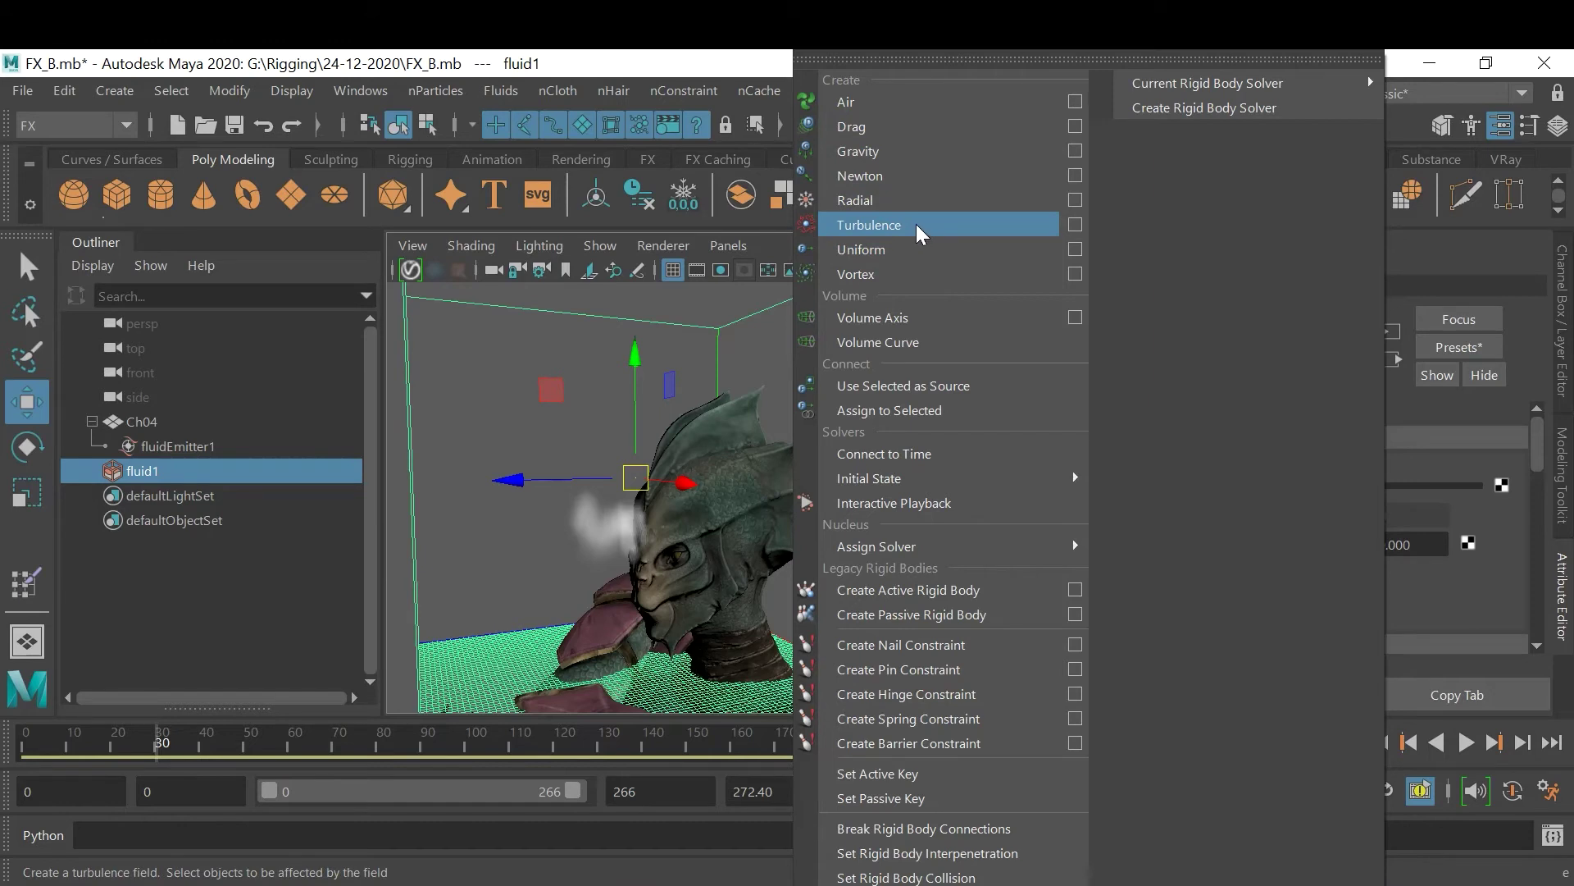
pyautogui.click(908, 107)
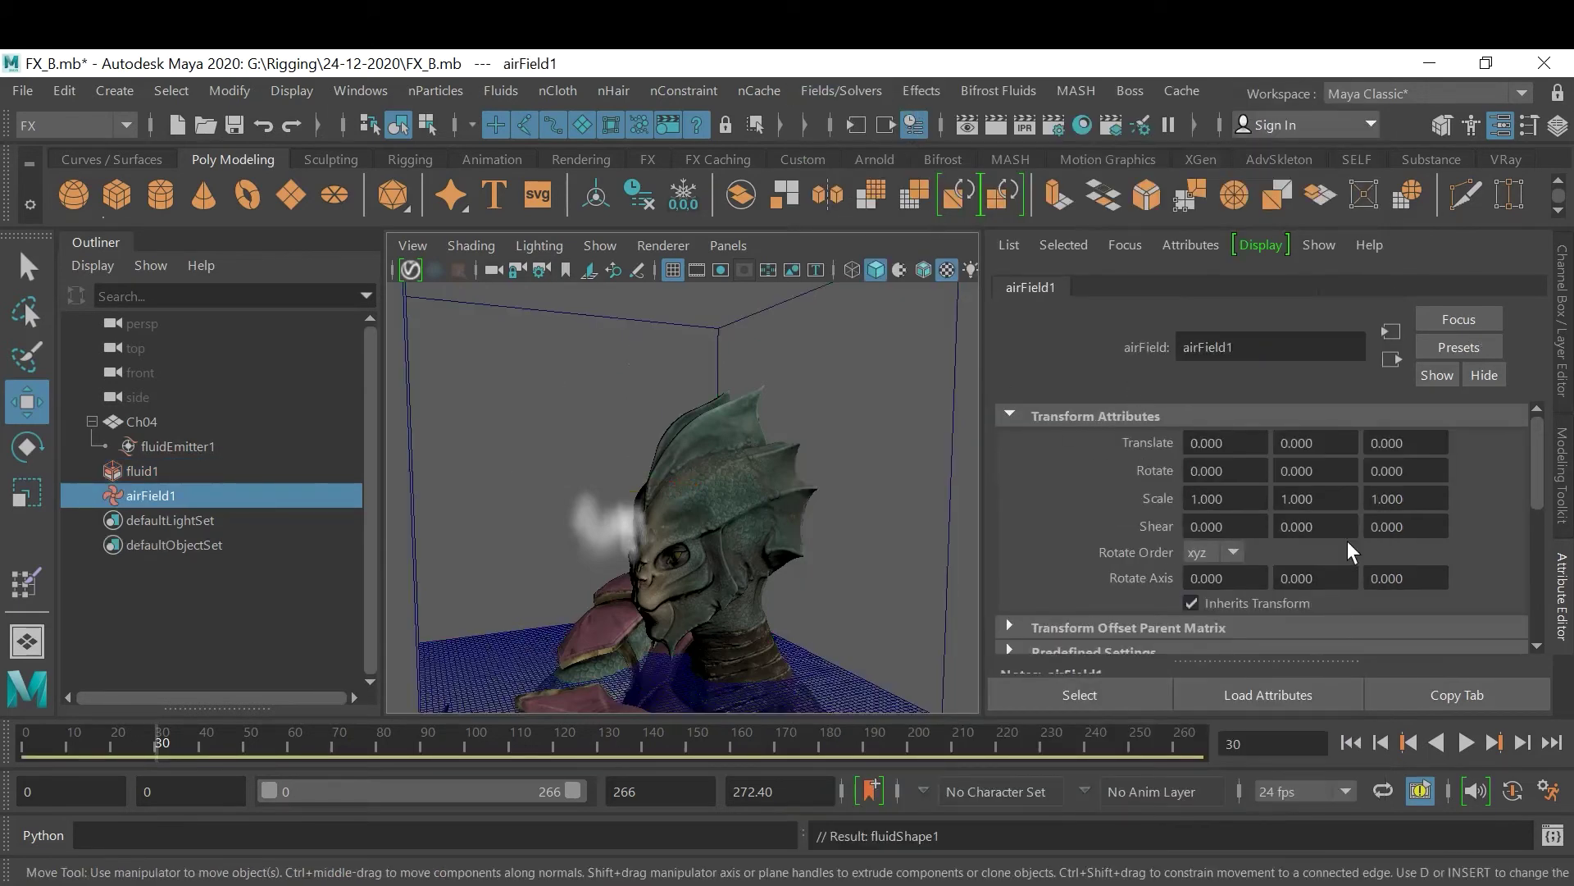
pyautogui.click(1352, 743)
pyautogui.click(1467, 743)
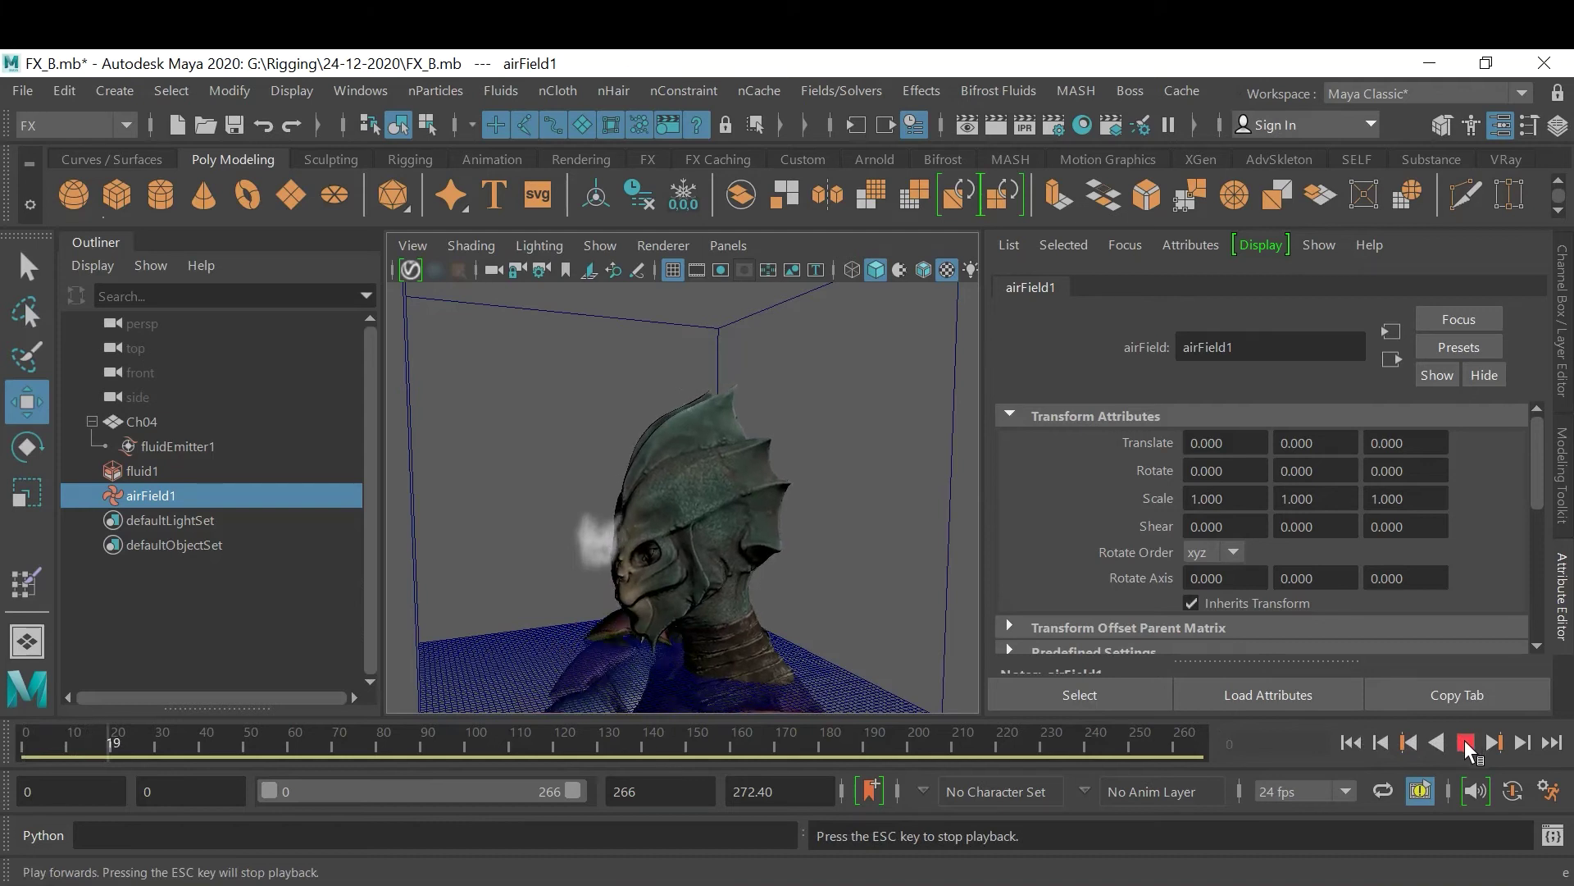
pyautogui.click(1465, 744)
# Review the air field's attributes, including its magnitude, direction, speed, Spread and Distance settings
pyautogui.scroll(-1, 1458, 571)
pyautogui.scroll(-2, 1458, 563)
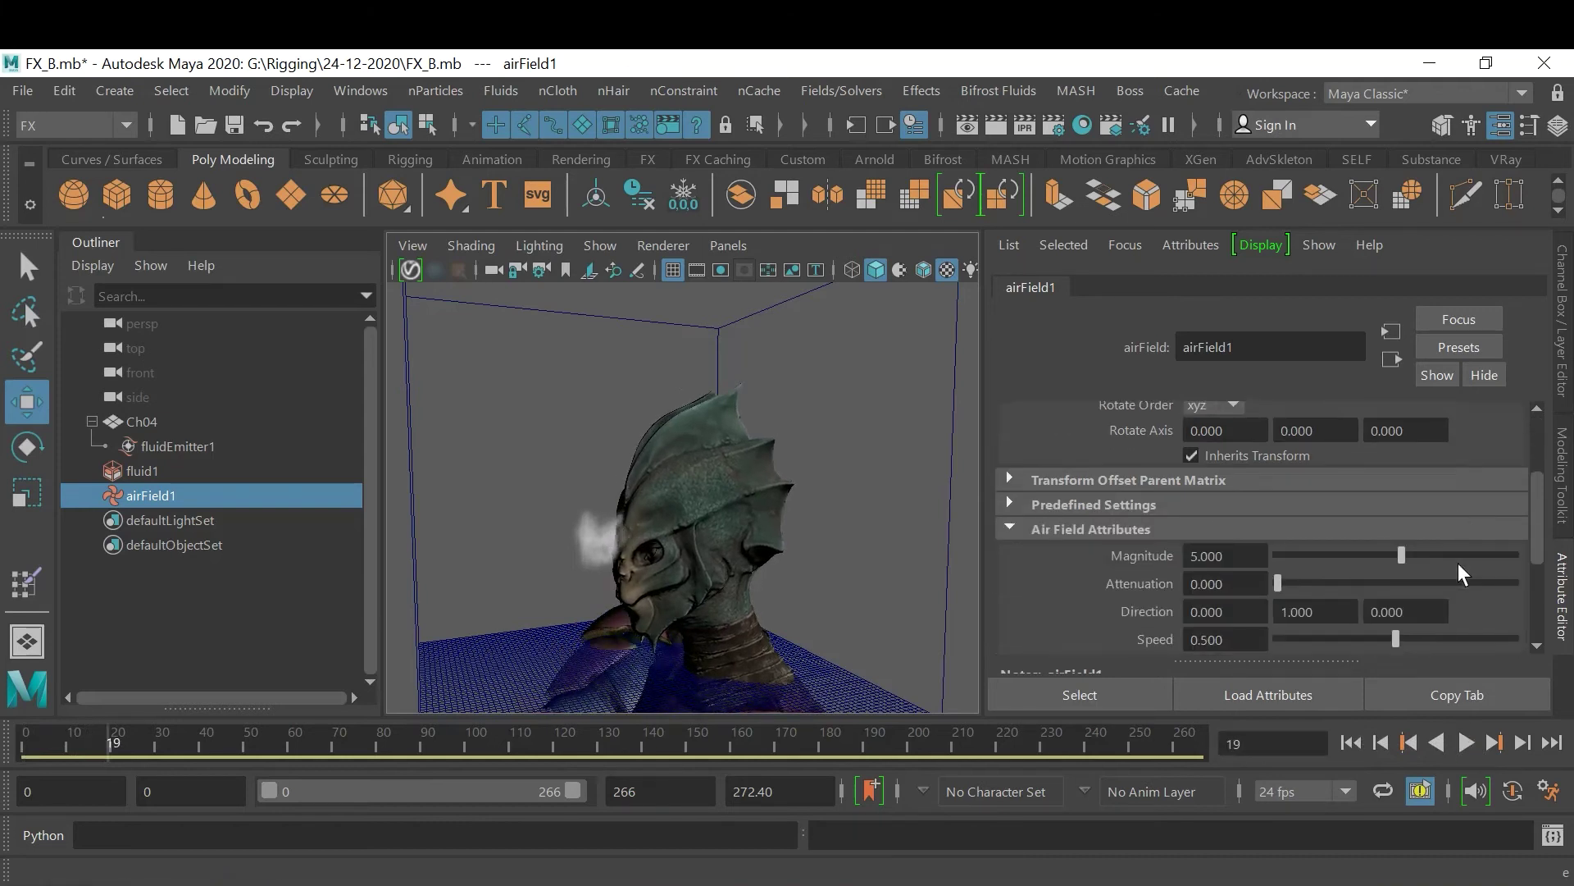
pyautogui.scroll(-4, 1432, 538)
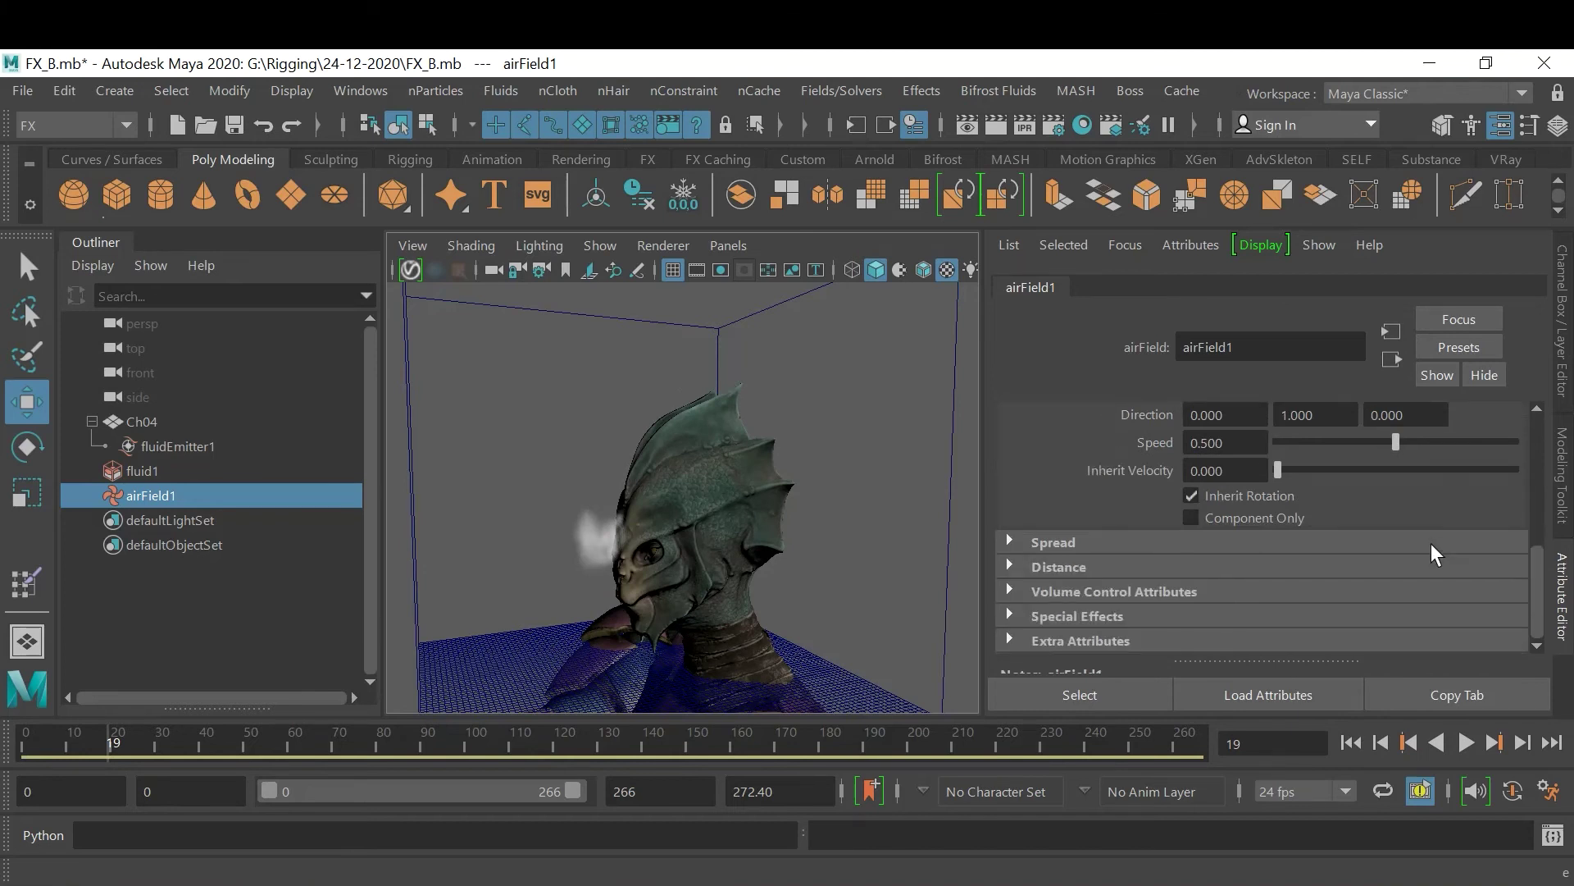
pyautogui.click(1074, 548)
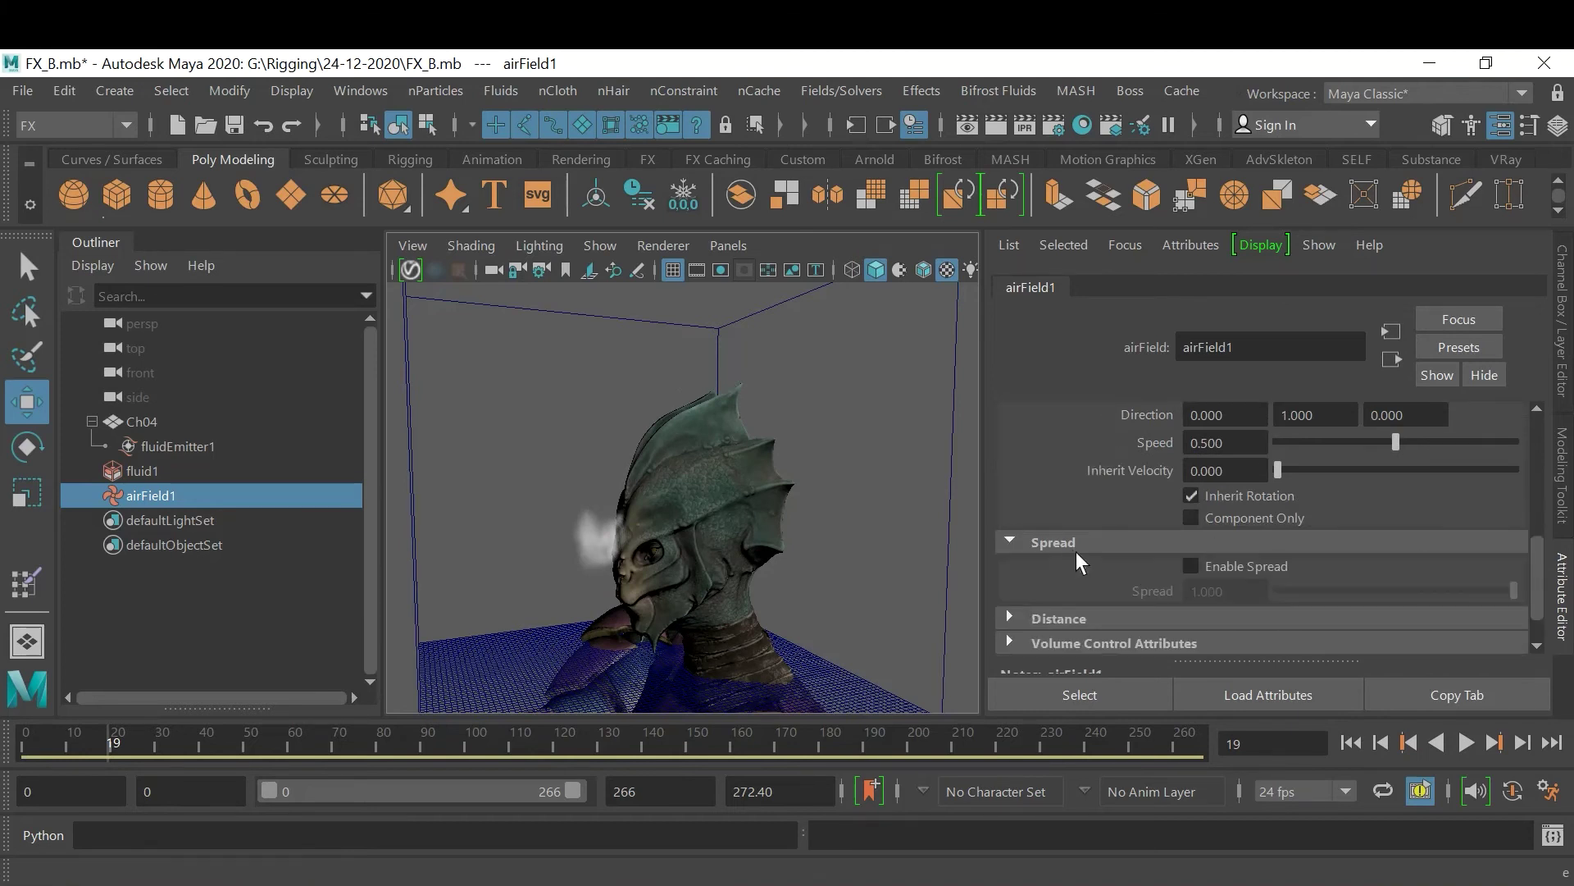
pyautogui.click(1146, 619)
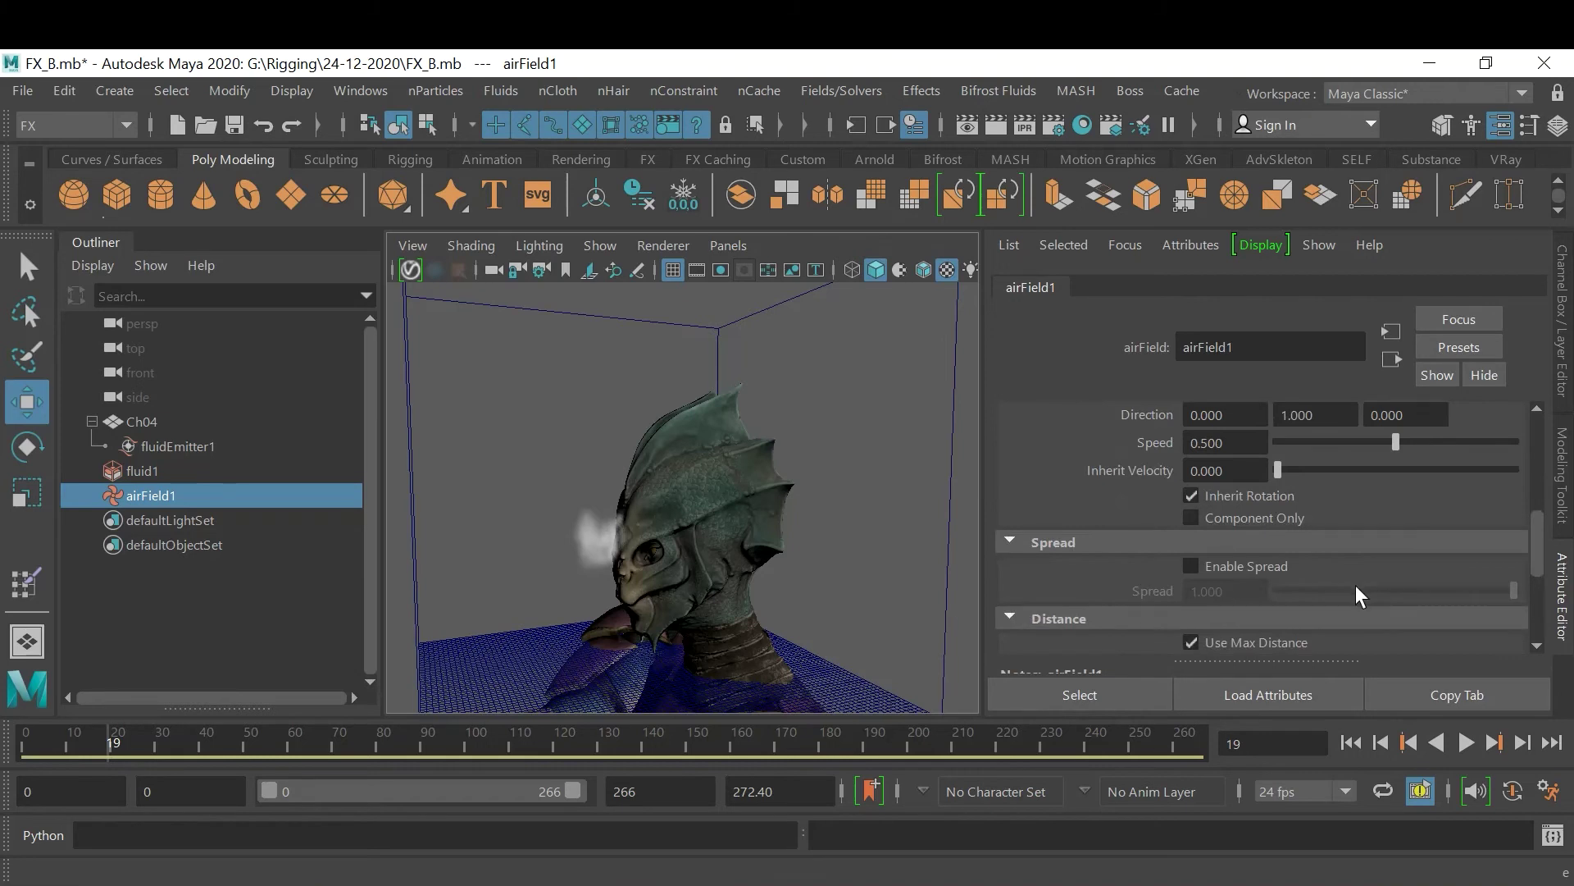
pyautogui.scroll(-1, 1355, 583)
pyautogui.scroll(9, 1356, 583)
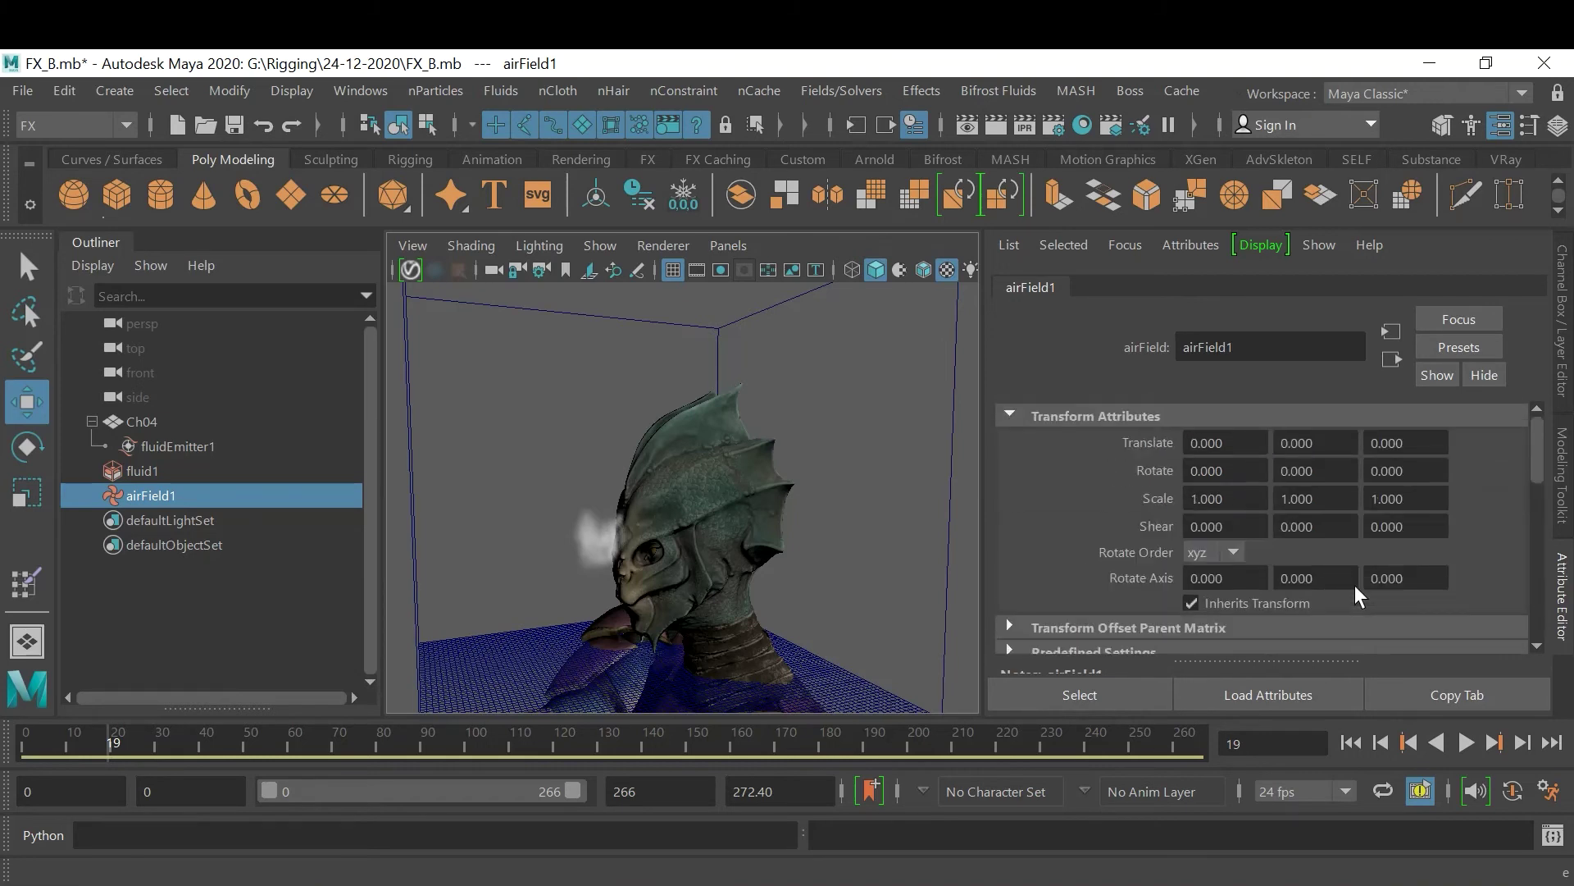
pyautogui.scroll(-2, 1355, 596)
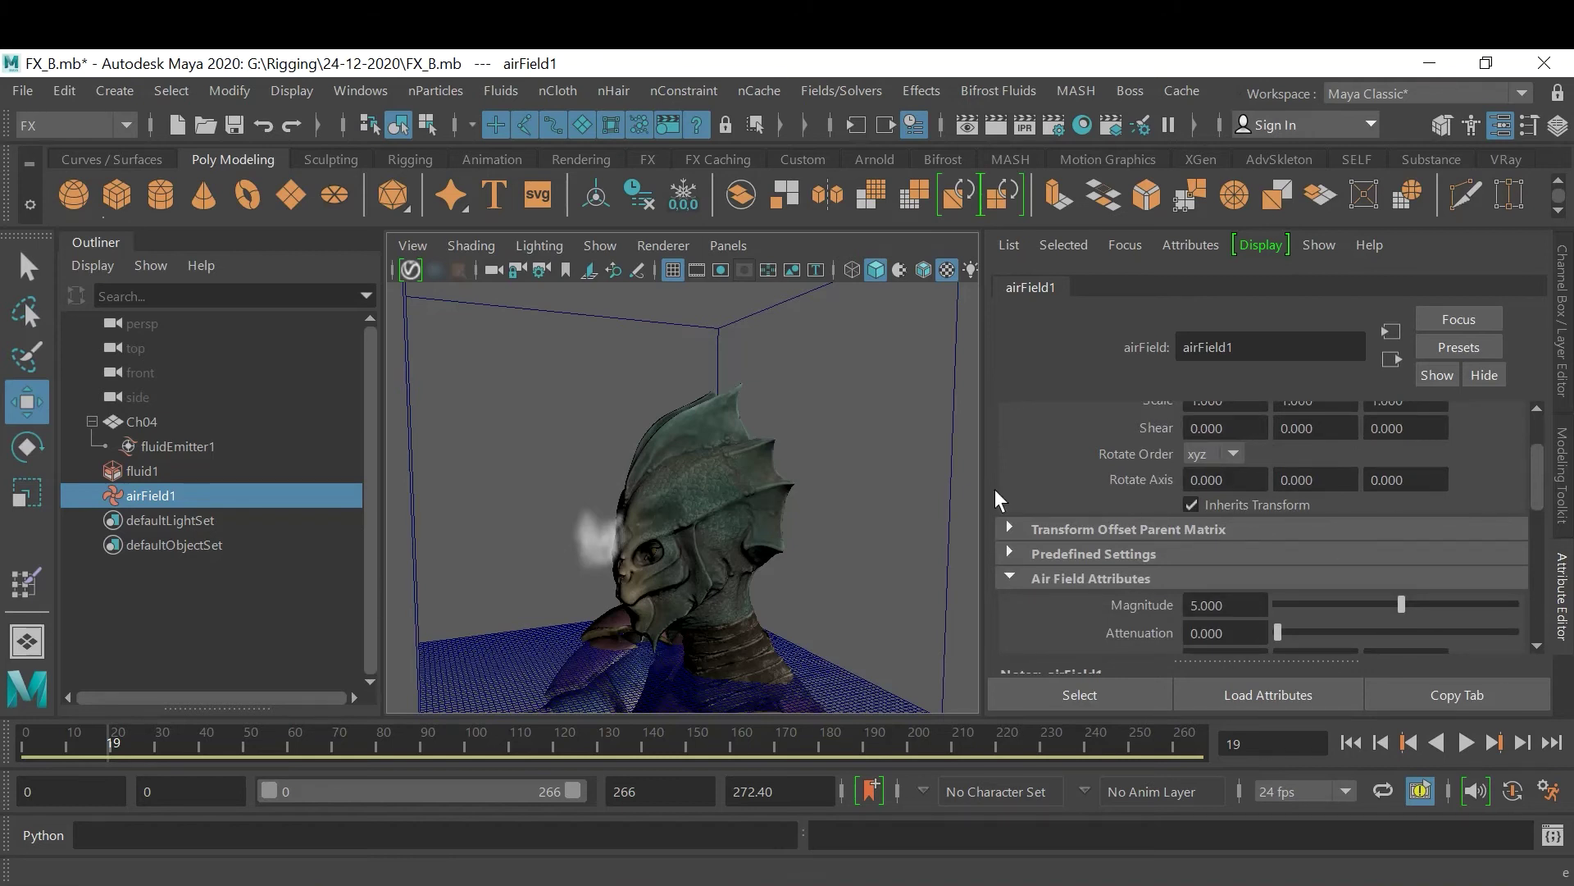
# Try Auto Resize on the fluid container, playing the simulation from the first frame to frame 4 and examining the container's size
pyautogui.click(221, 470)
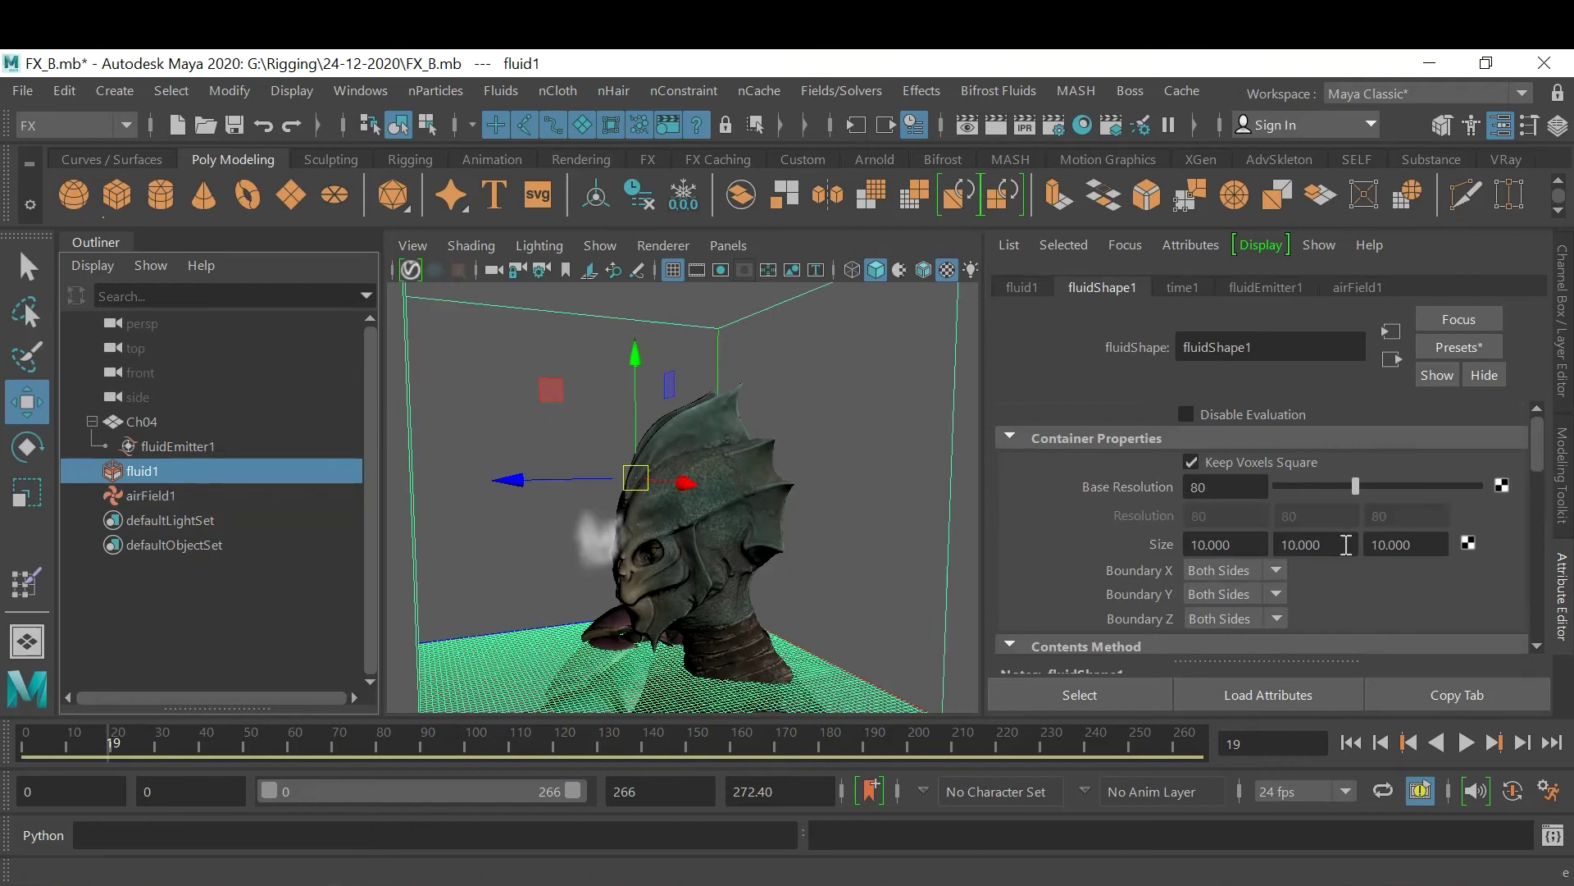
pyautogui.scroll(-5, 1344, 542)
pyautogui.scroll(-4, 1343, 551)
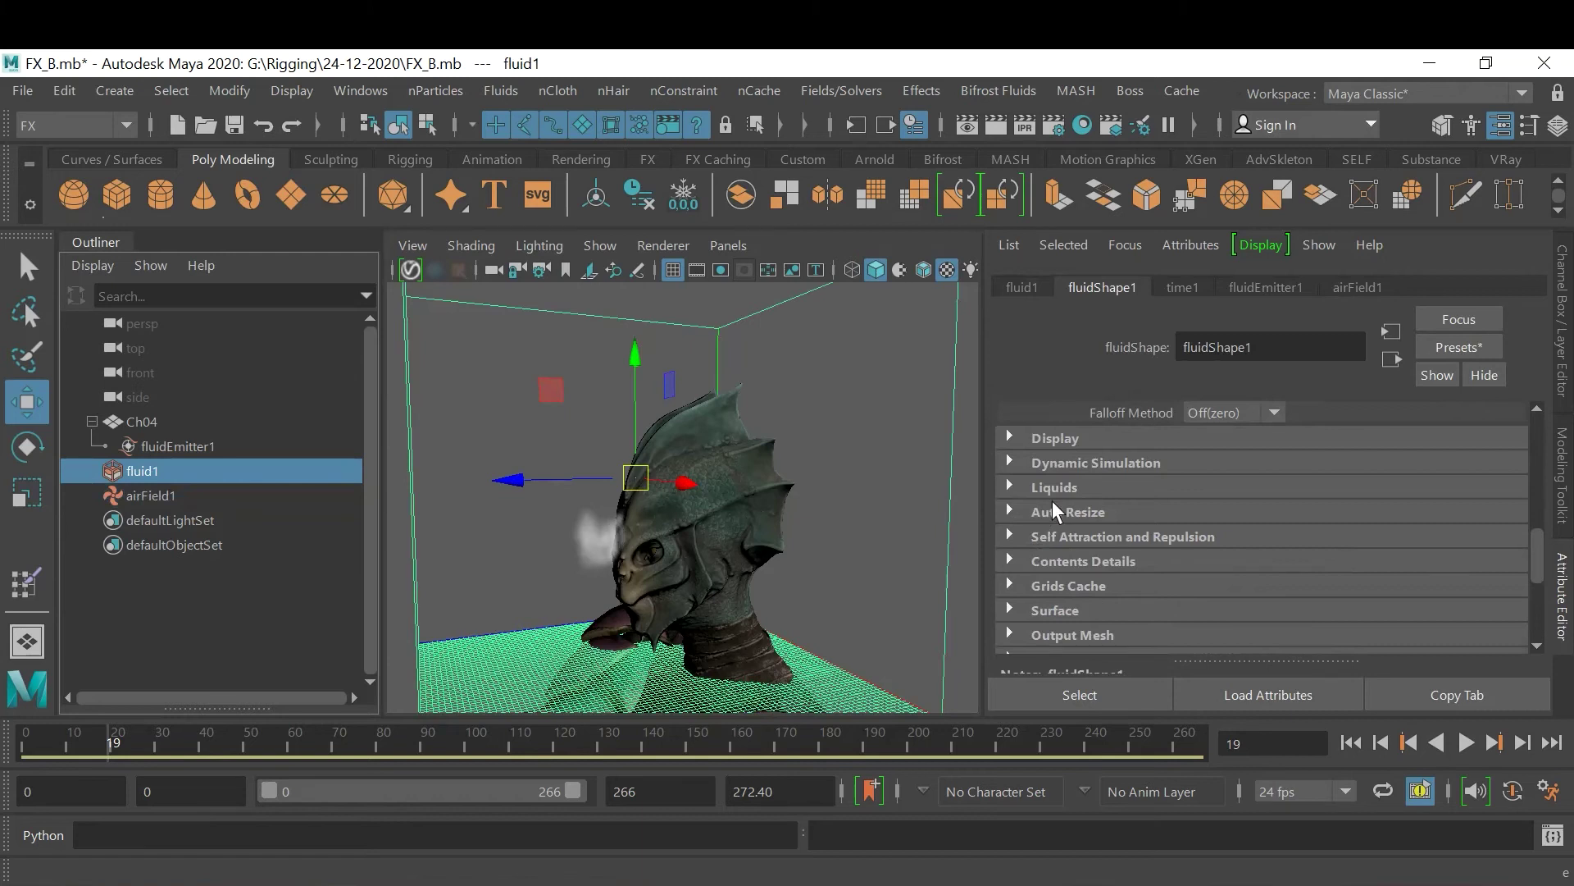
pyautogui.click(1052, 506)
pyautogui.click(1274, 531)
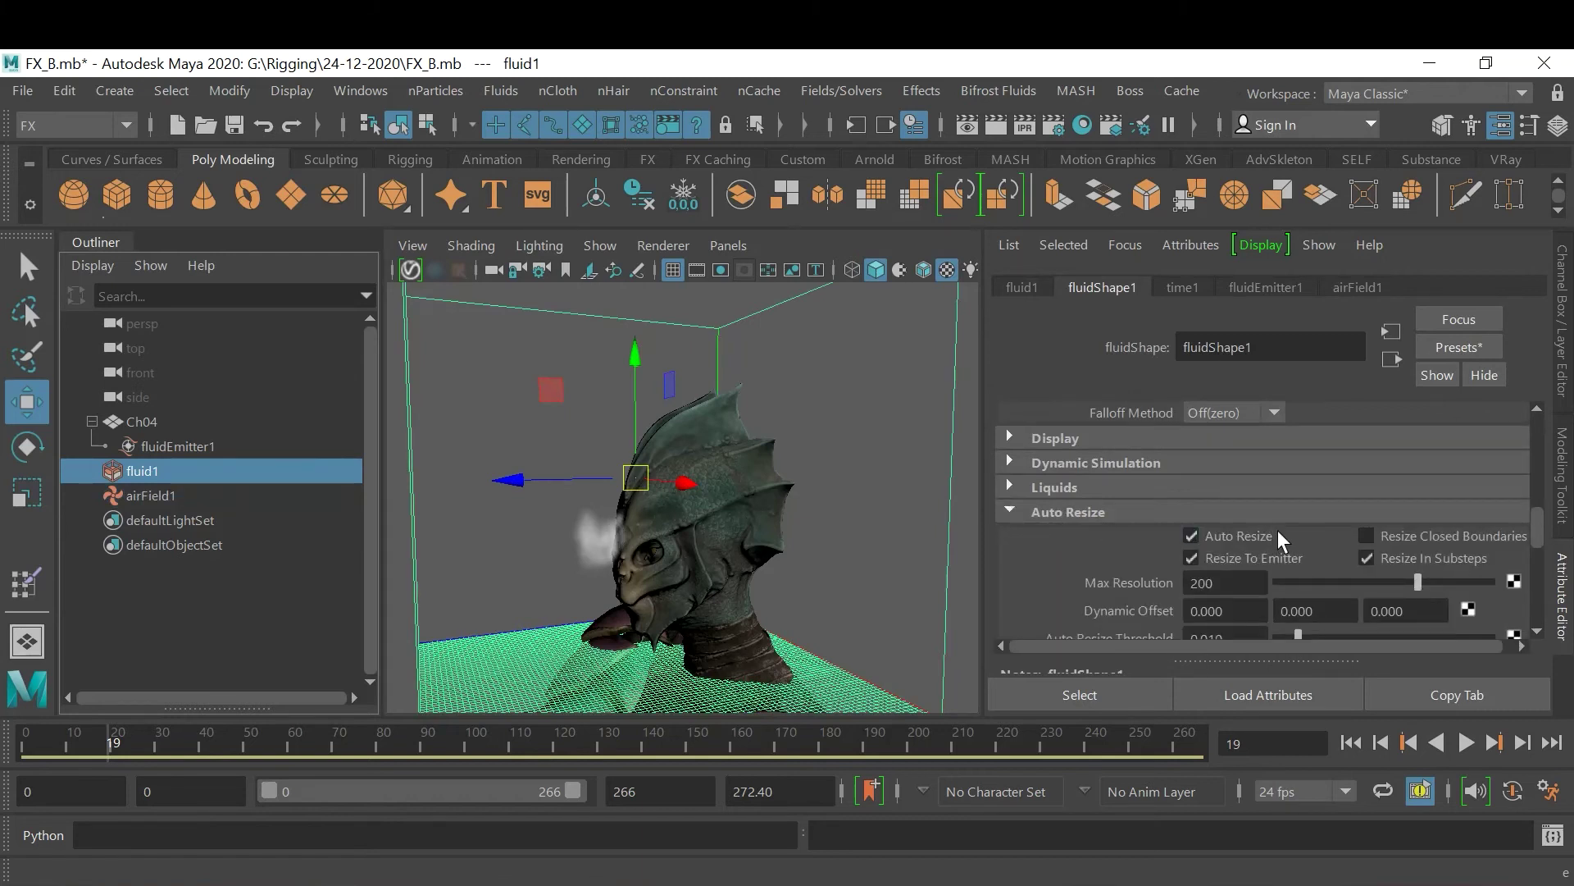
pyautogui.click(1354, 740)
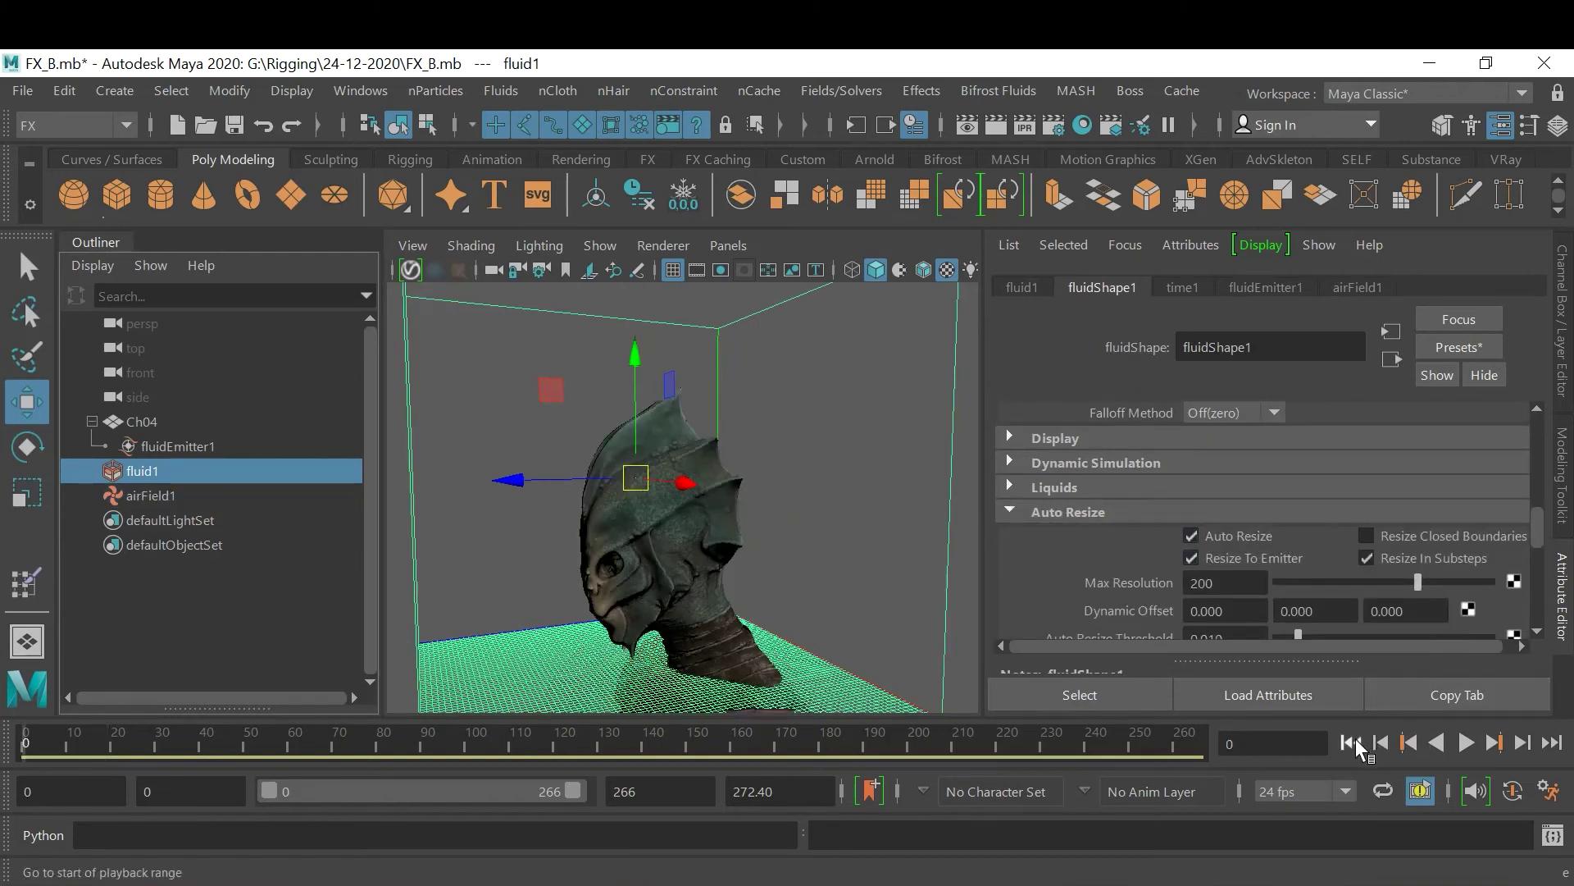
pyautogui.click(1455, 742)
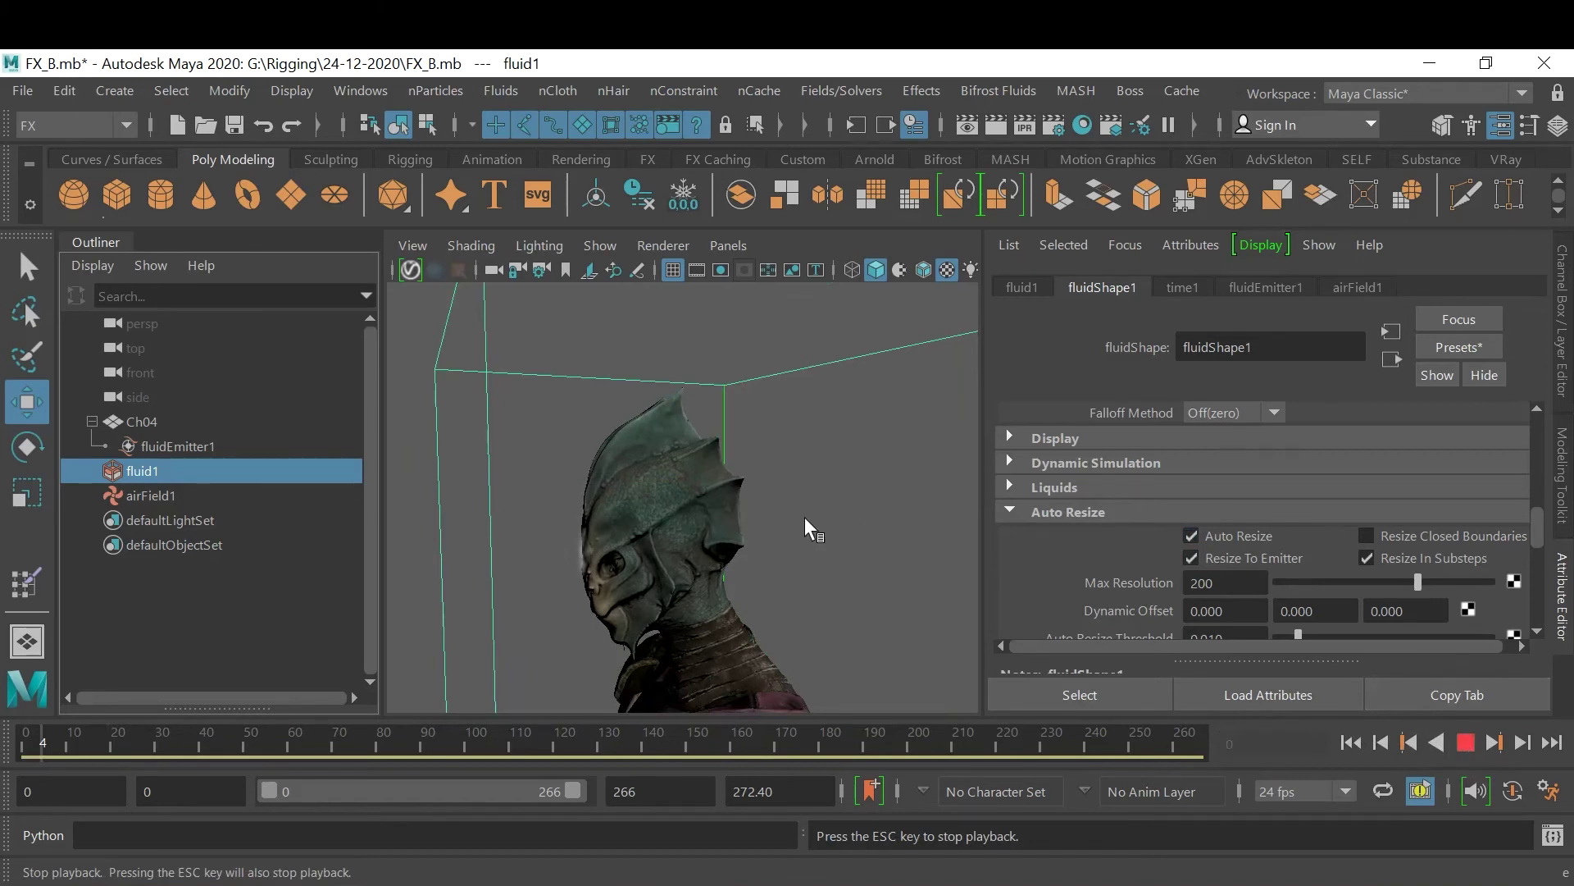
pyautogui.press('Escape')
pyautogui.moveTo(797, 515)
pyautogui.keyDown('alt'); pyautogui.mouseDown()
pyautogui.moveTo(657, 510)
pyautogui.moveTo(765, 411)
pyautogui.moveTo(694, 381)
pyautogui.moveTo(740, 525)
pyautogui.moveTo(843, 490)
pyautogui.moveTo(794, 597)
pyautogui.moveTo(861, 561)
pyautogui.moveTo(775, 518)
pyautogui.mouseUp(); pyautogui.keyUp('alt')
pyautogui.scroll(-4, 840, 539)
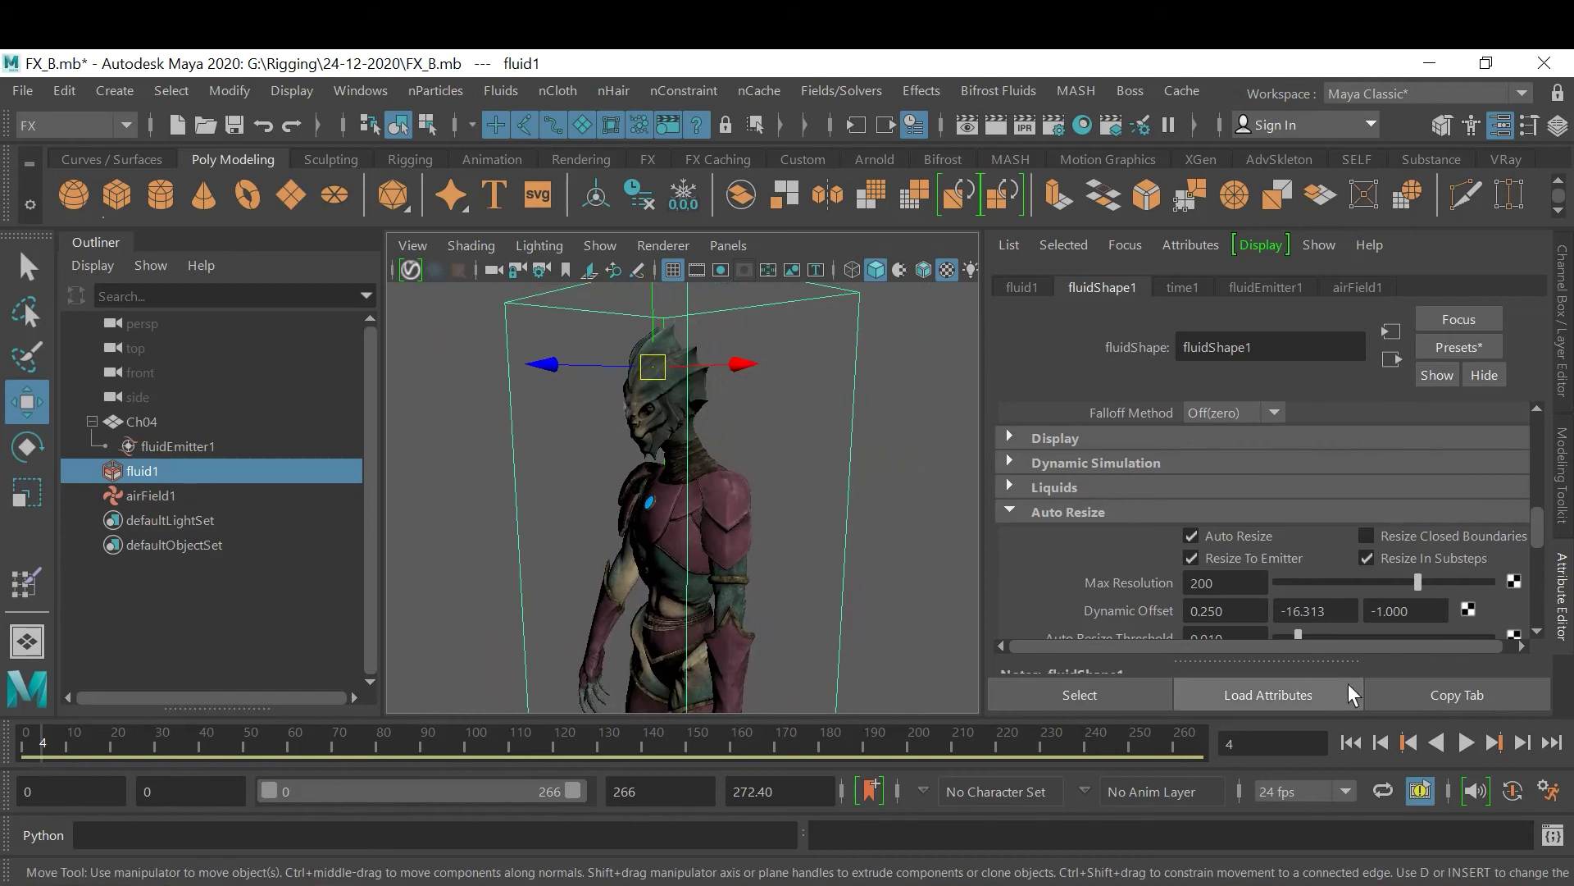
# Turn off Auto Resize on the fluid container, play the simulation from the first frame to about frame 25, and return to the start
pyautogui.click(1351, 743)
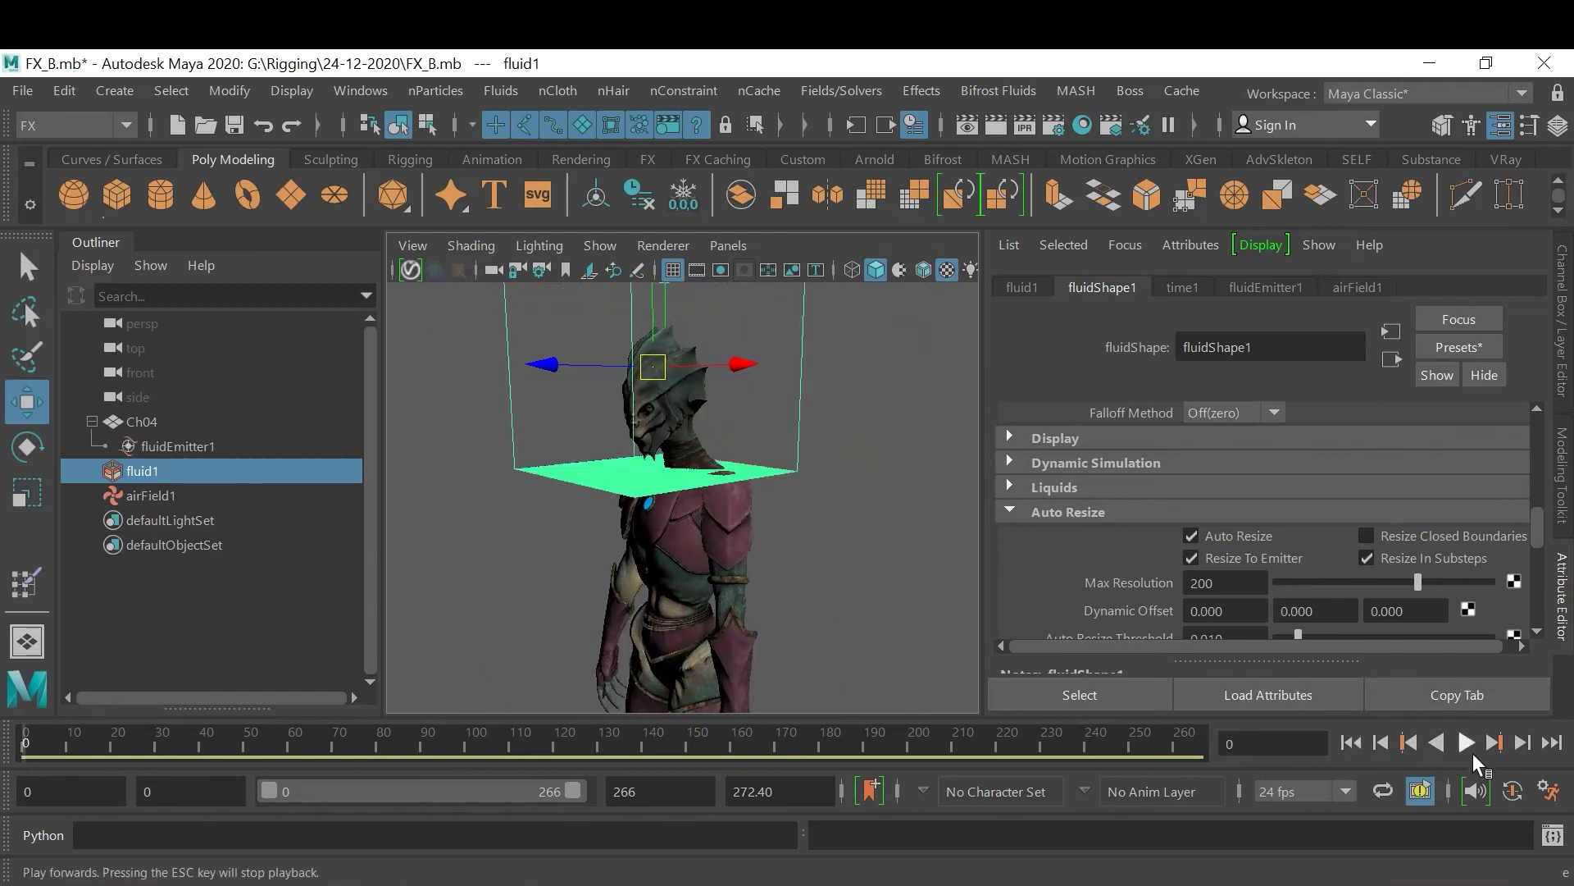
pyautogui.click(1193, 535)
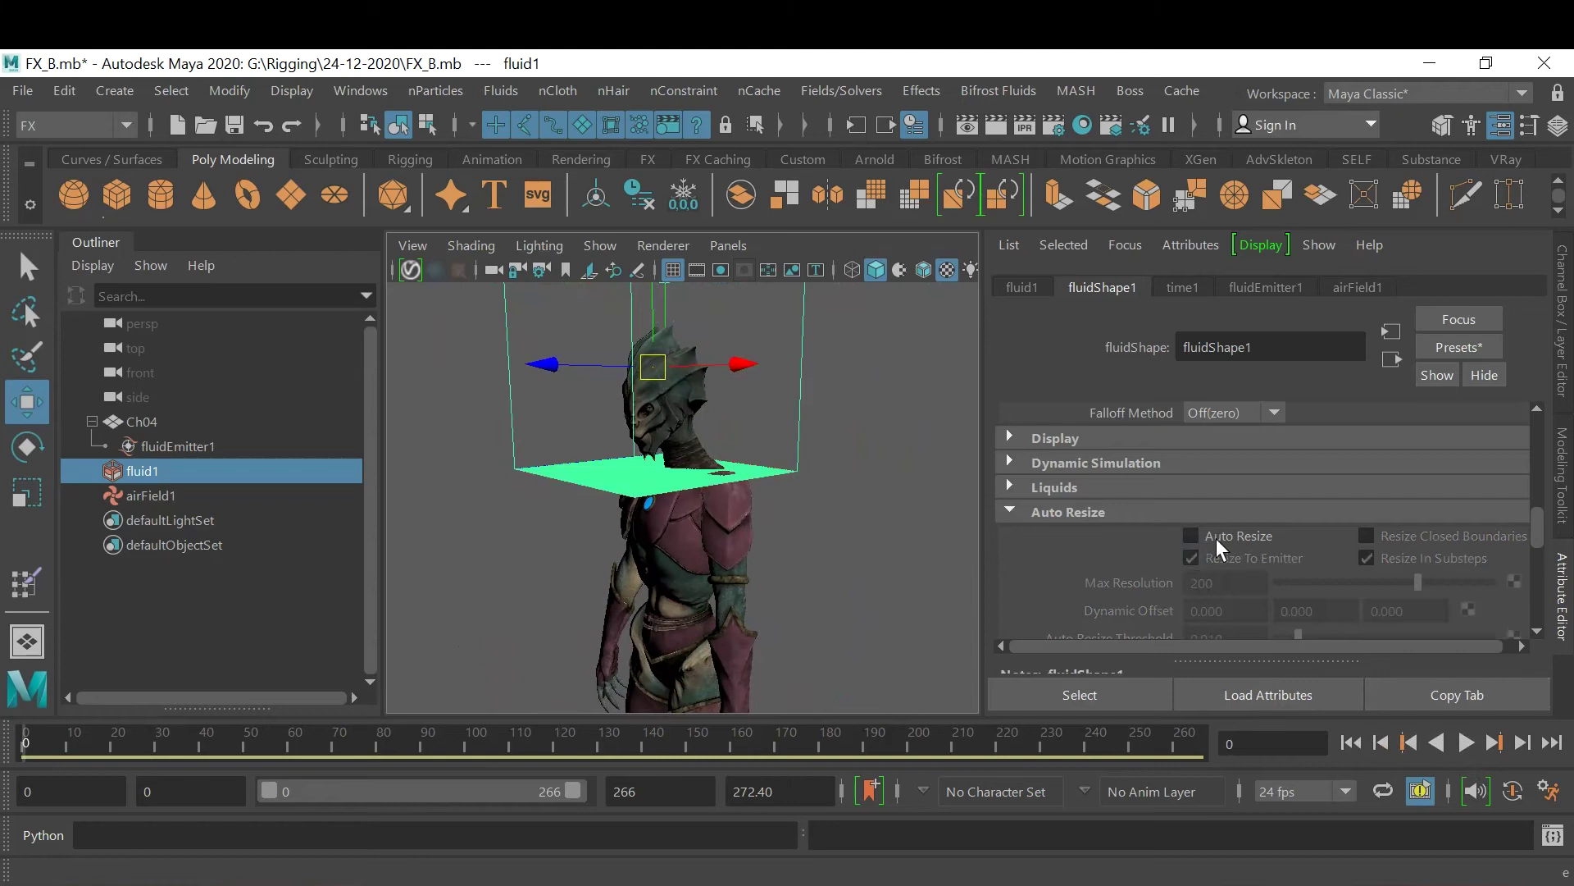
pyautogui.click(1466, 743)
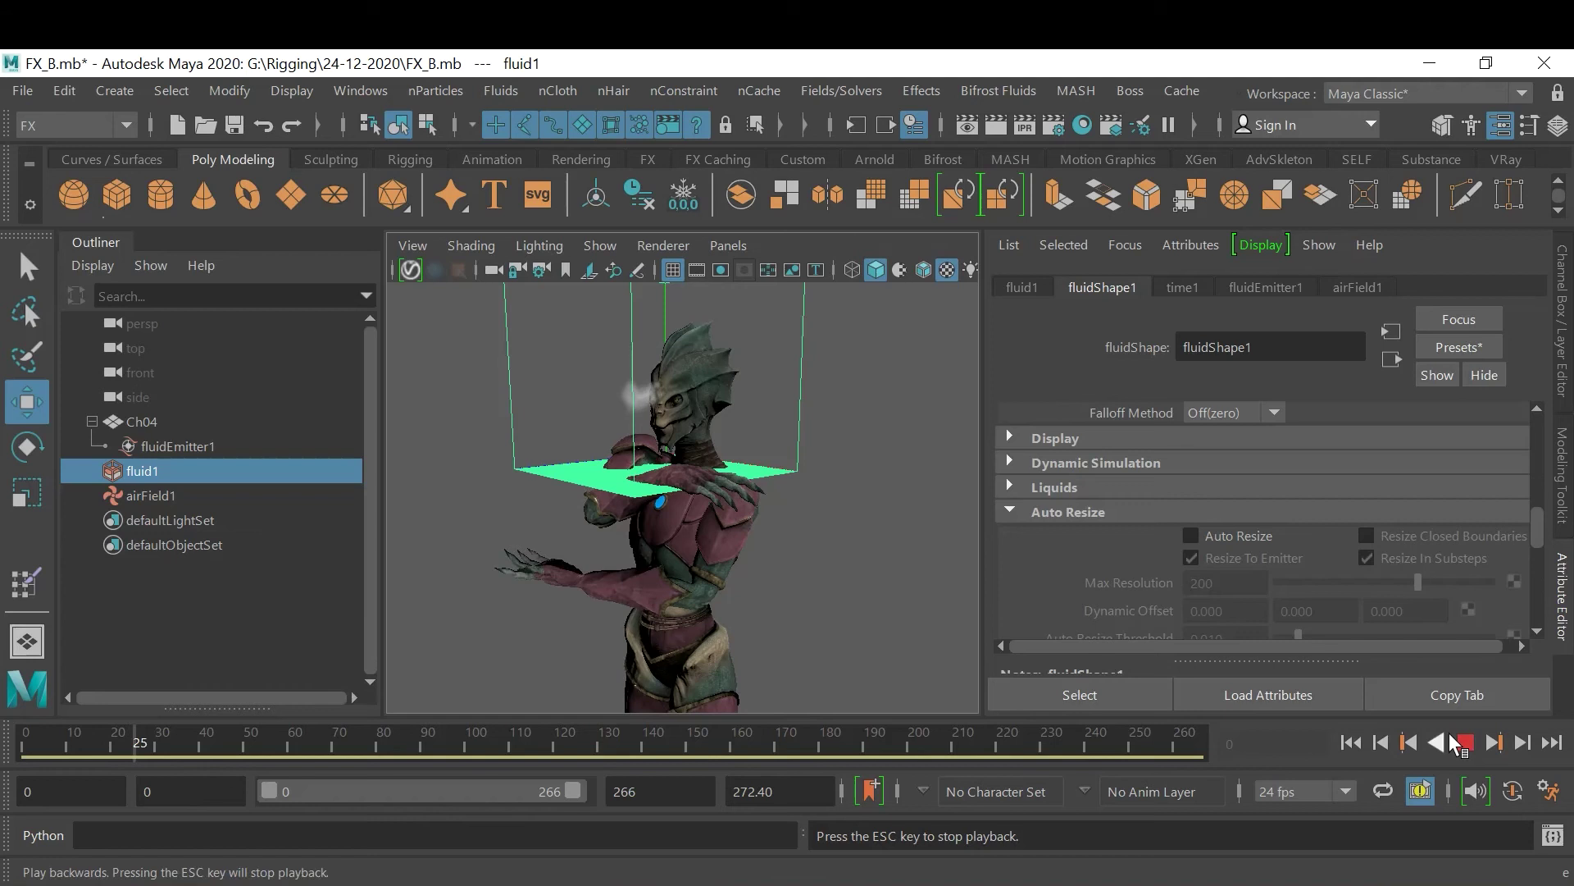
pyautogui.click(1437, 742)
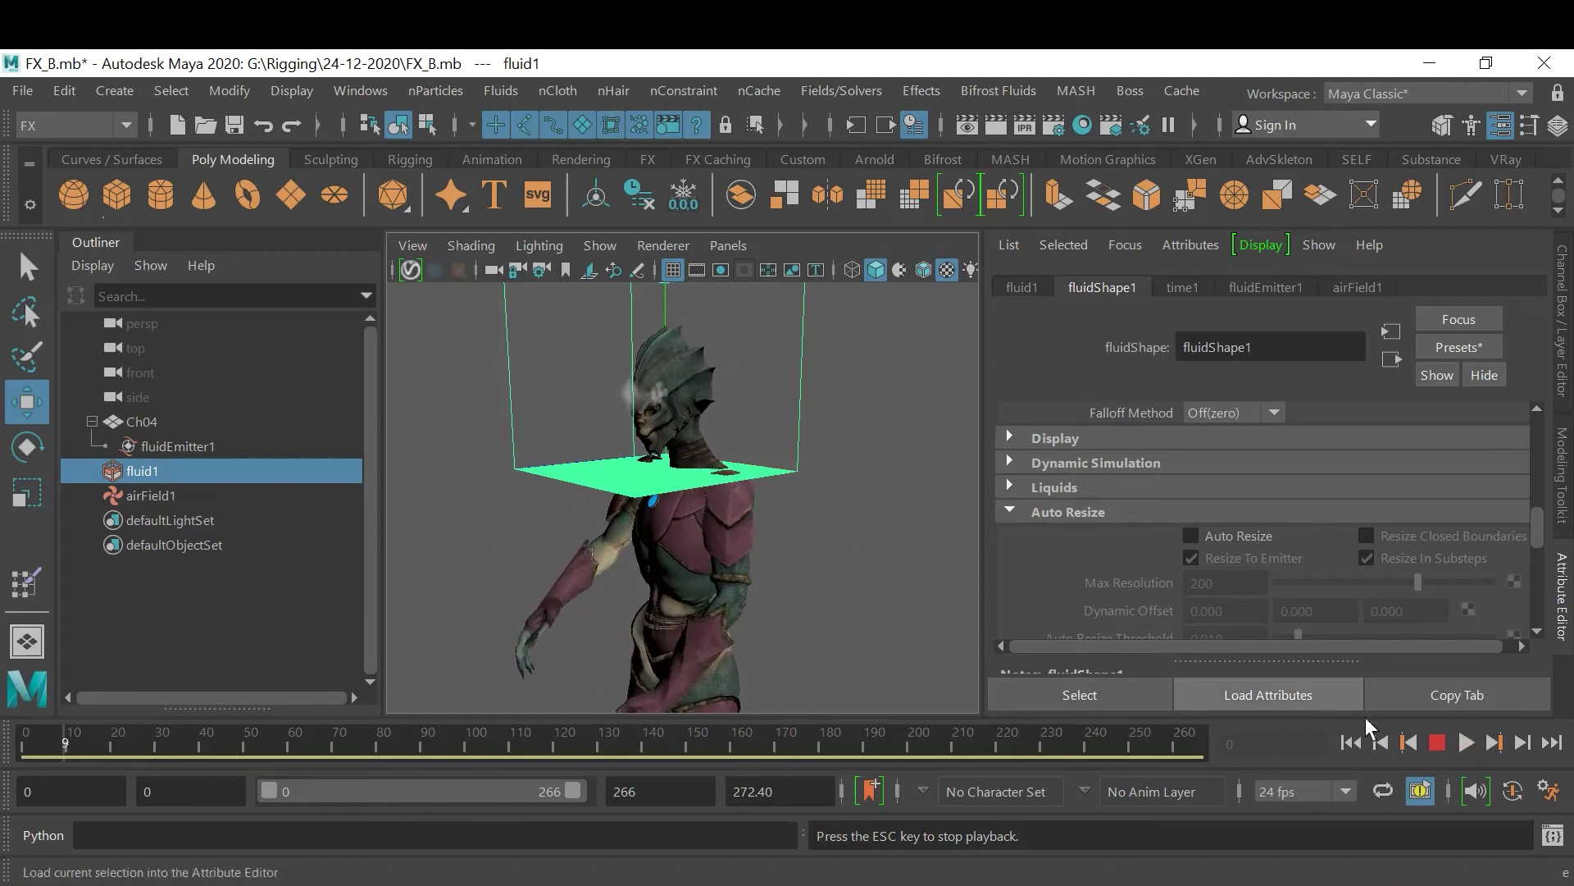
pyautogui.click(1407, 742)
pyautogui.click(1354, 740)
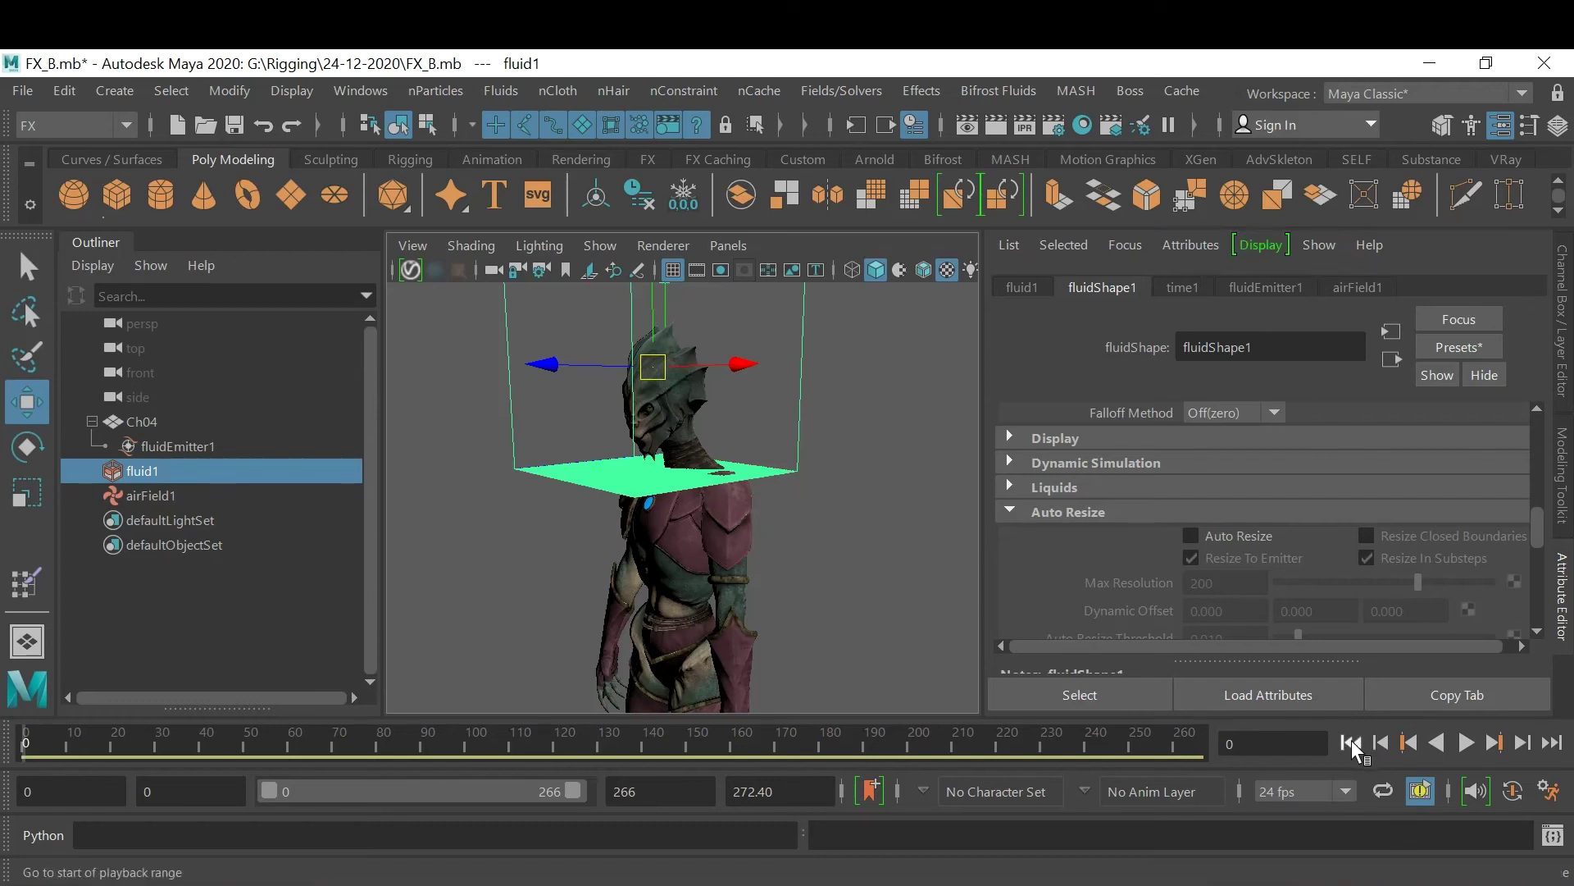
# Play the simulation from the first frame to frame 19 and examine the smoke in front of the character's head up close
pyautogui.click(1464, 750)
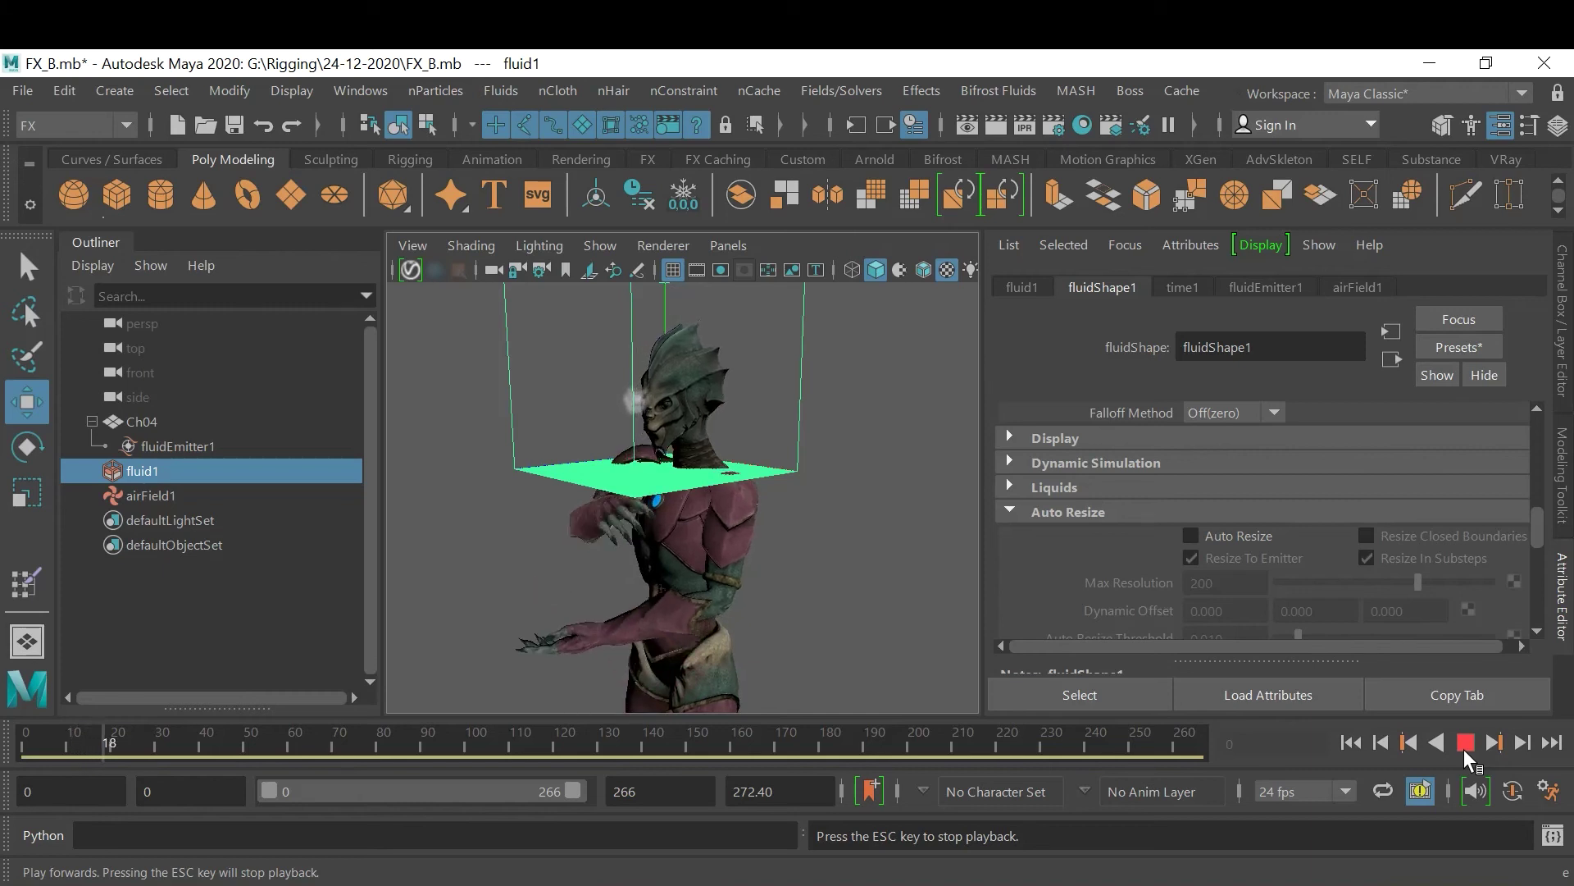
pyautogui.click(1464, 743)
pyautogui.scroll(3, 930, 467)
pyautogui.keyDown('alt'); pyautogui.moveTo(928, 461); pyautogui.dragTo(793, 581); pyautogui.keyUp('alt')
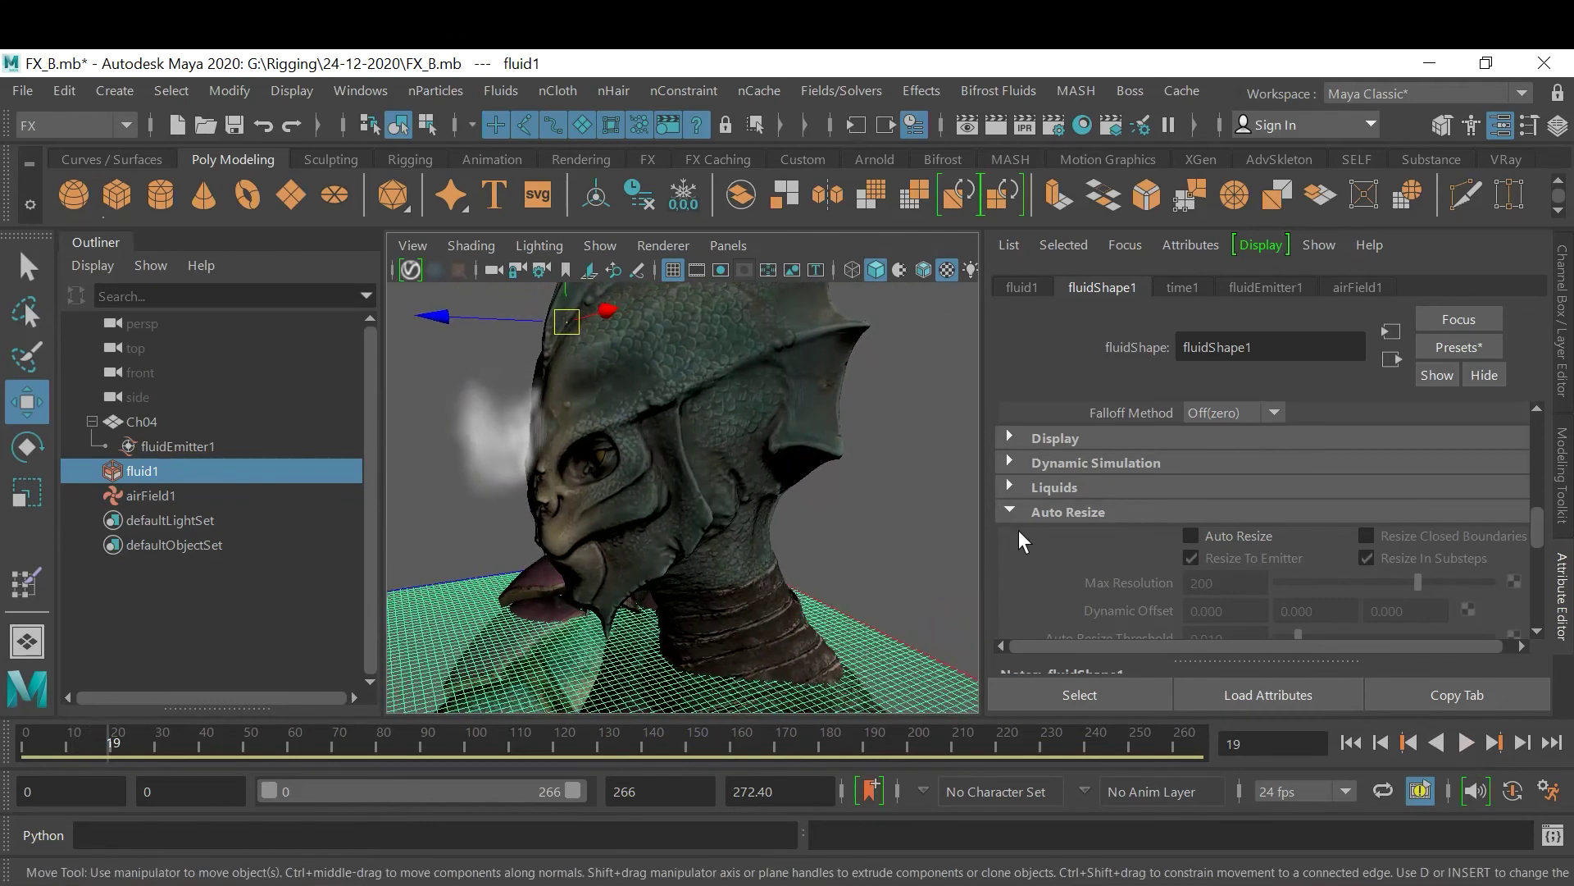
# Set the fluid's Density Scale to 2 in the density contents details
pyautogui.scroll(-6, 1387, 551)
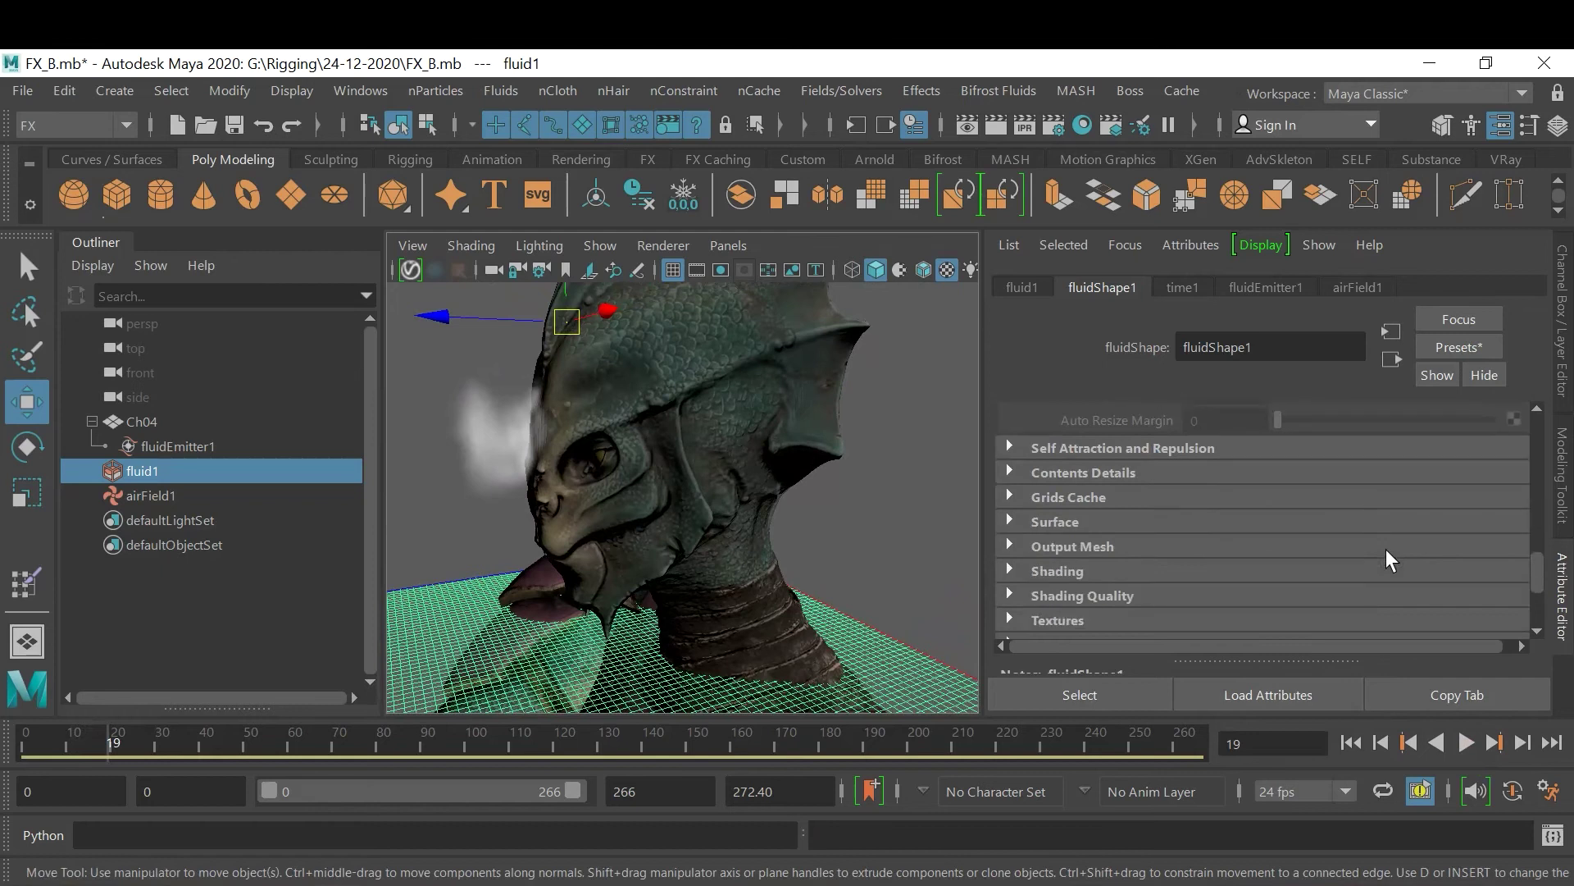
pyautogui.scroll(2, 1227, 493)
pyautogui.click(1075, 474)
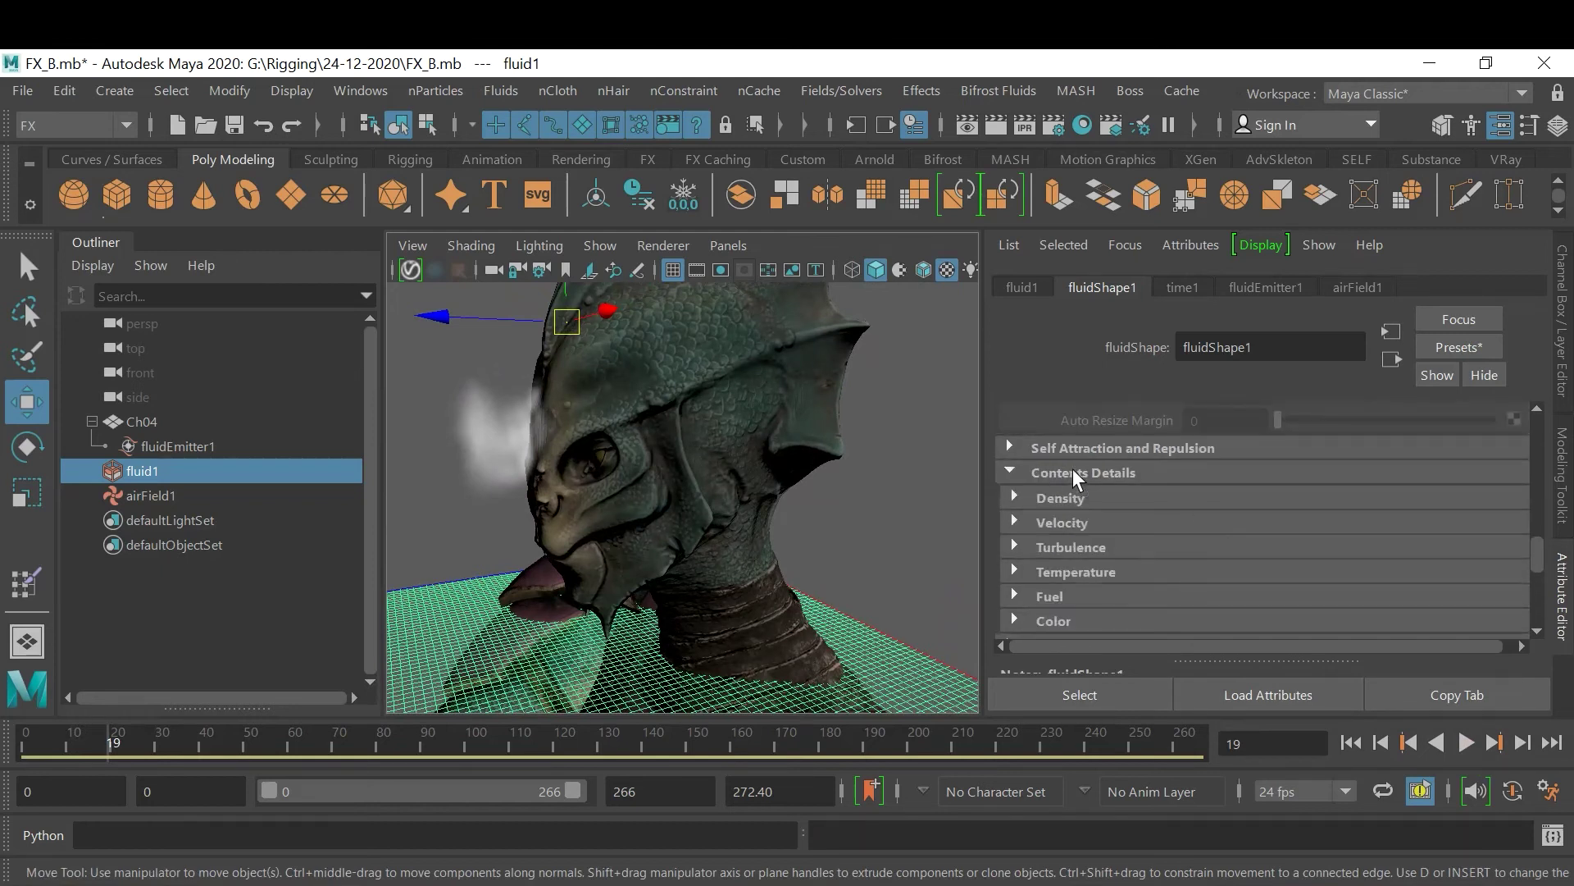
pyautogui.click(1066, 498)
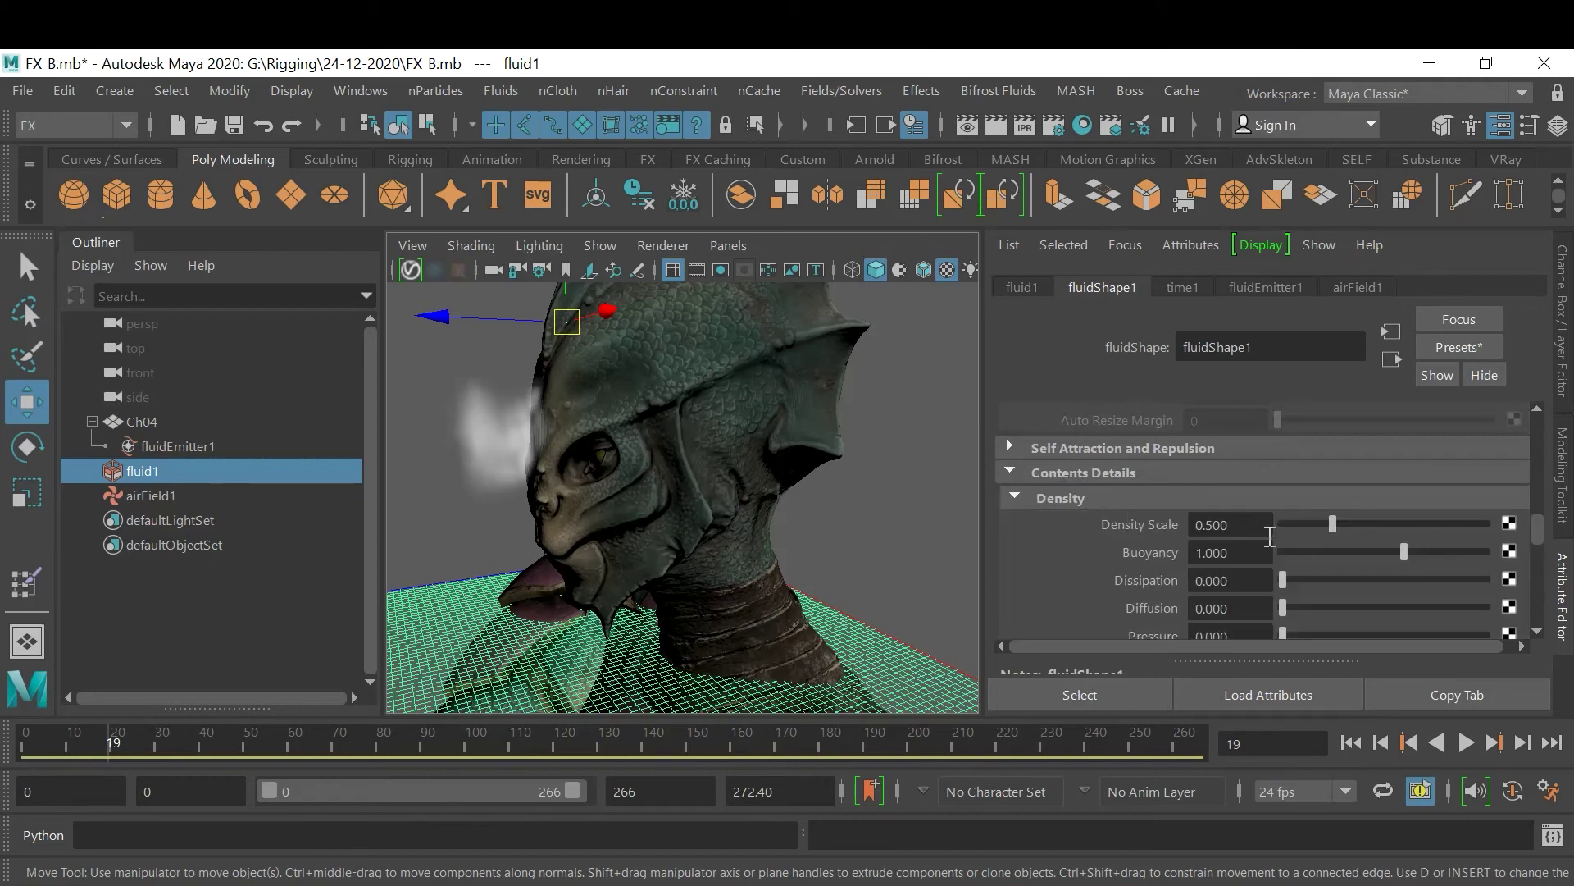
pyautogui.click(1260, 525)
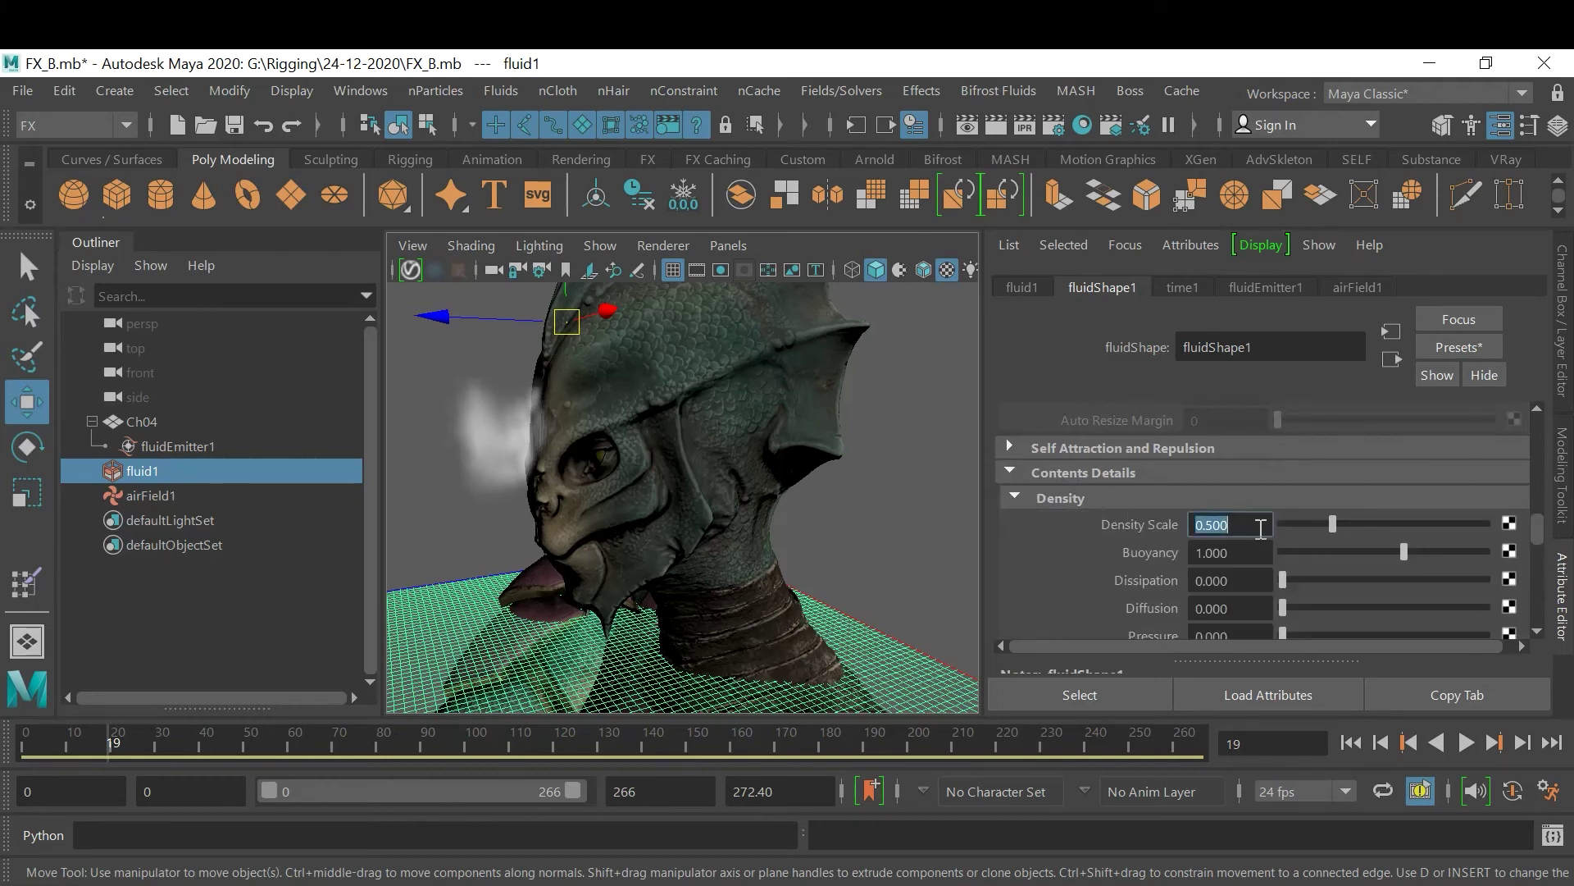
pyautogui.write('1')
pyautogui.press('Return')
pyautogui.write('2')
pyautogui.press('Return')
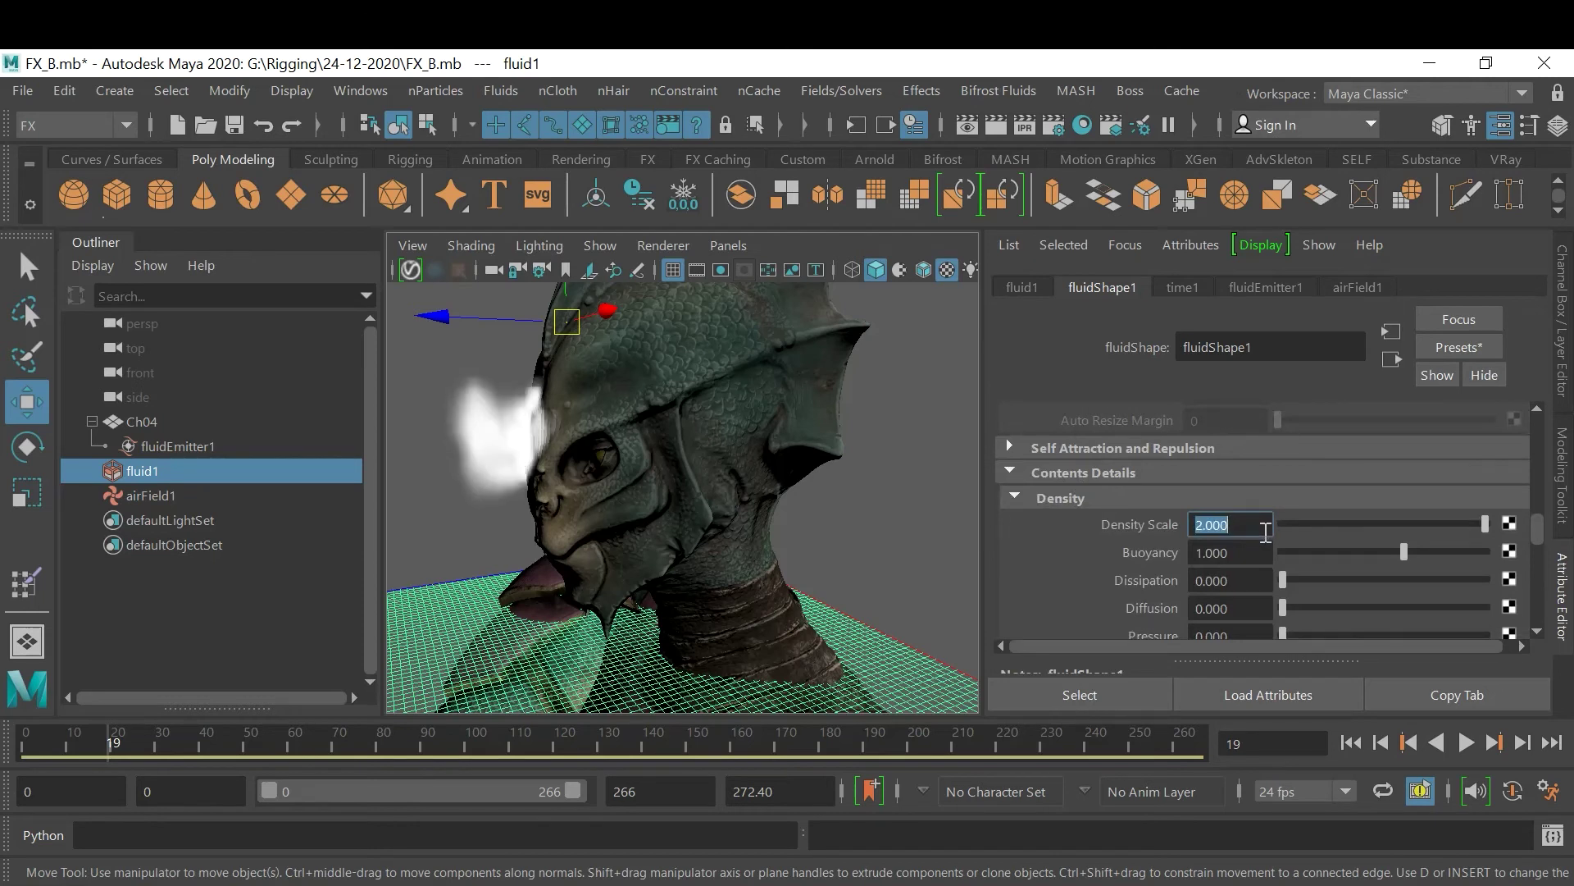
# Set the fluid density's Diffusion to 0.2 and its Pressure to 0.2
pyautogui.click(1256, 607)
pyautogui.write('.2')
pyautogui.press('Return')
pyautogui.click(1242, 576)
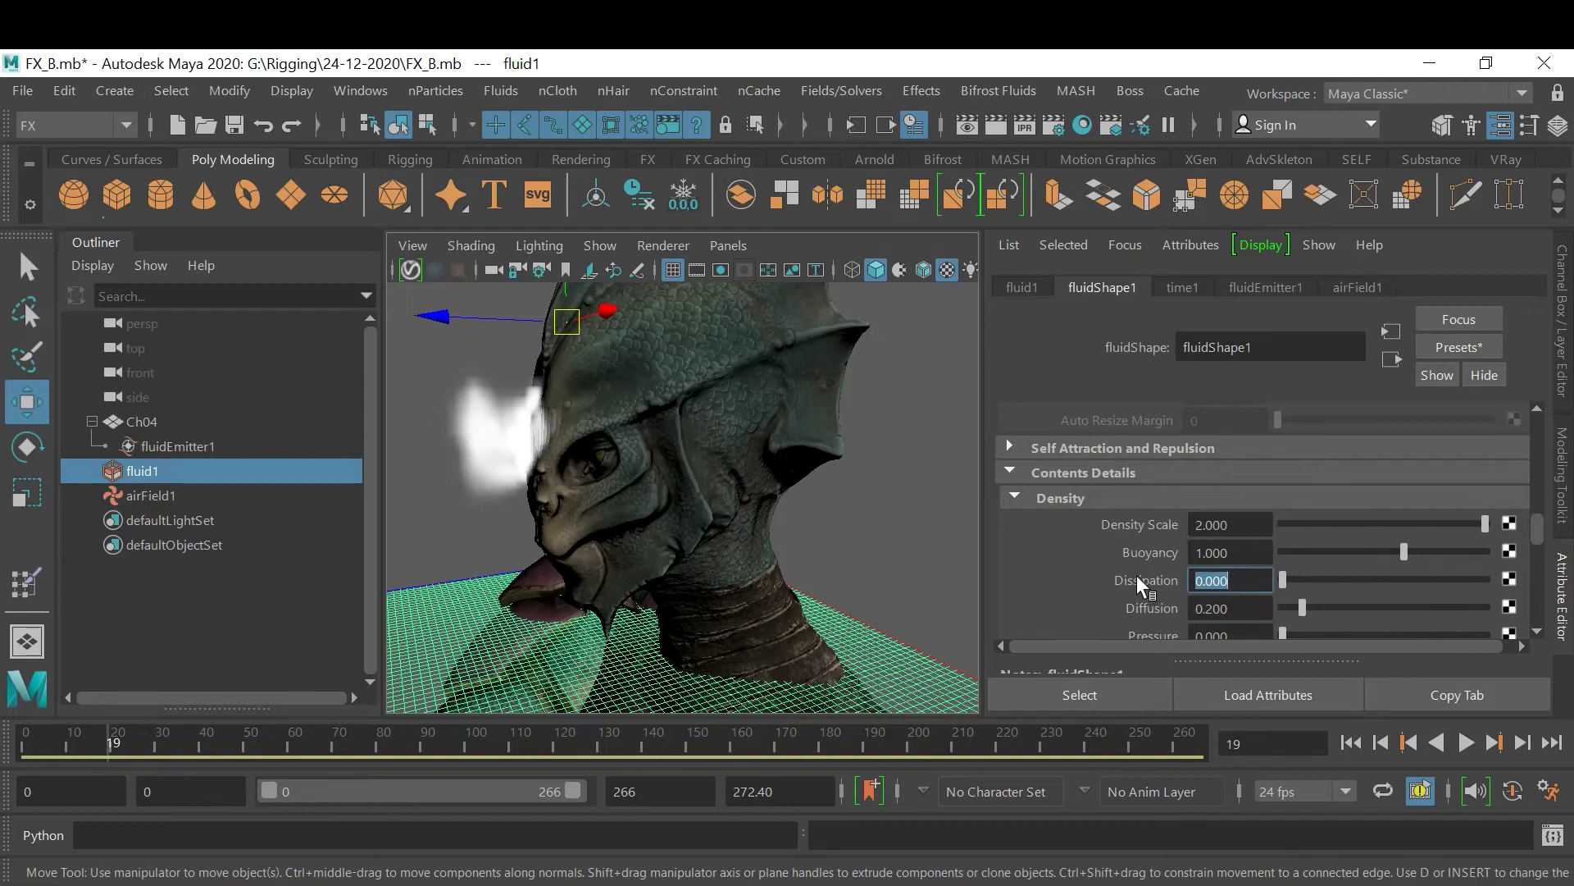
pyautogui.scroll(-2, 1249, 585)
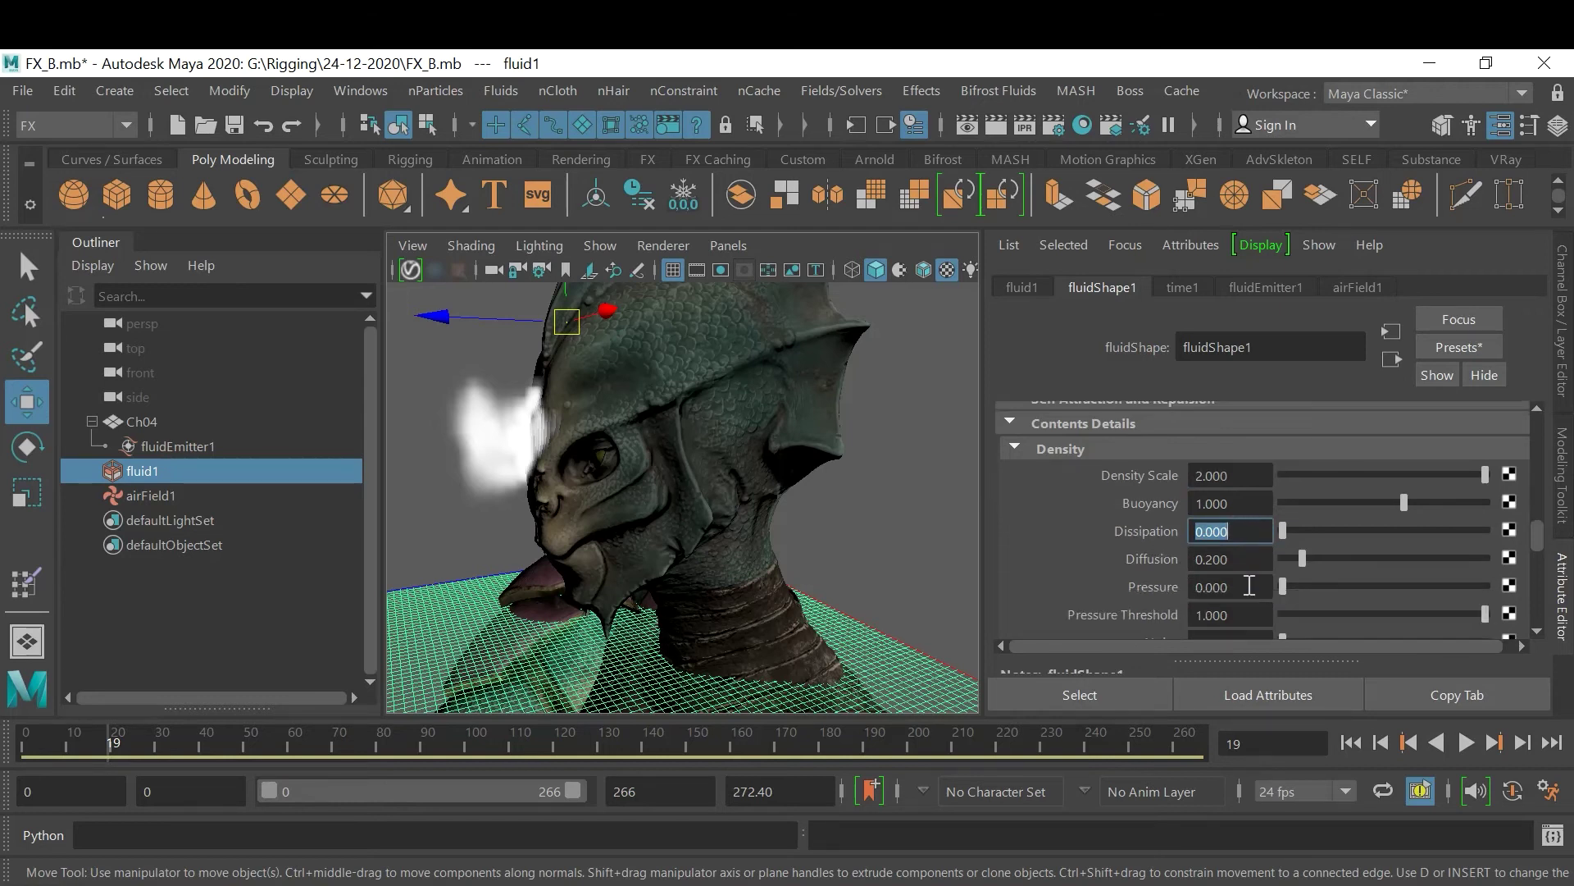
pyautogui.click(1243, 587)
pyautogui.write('.2')
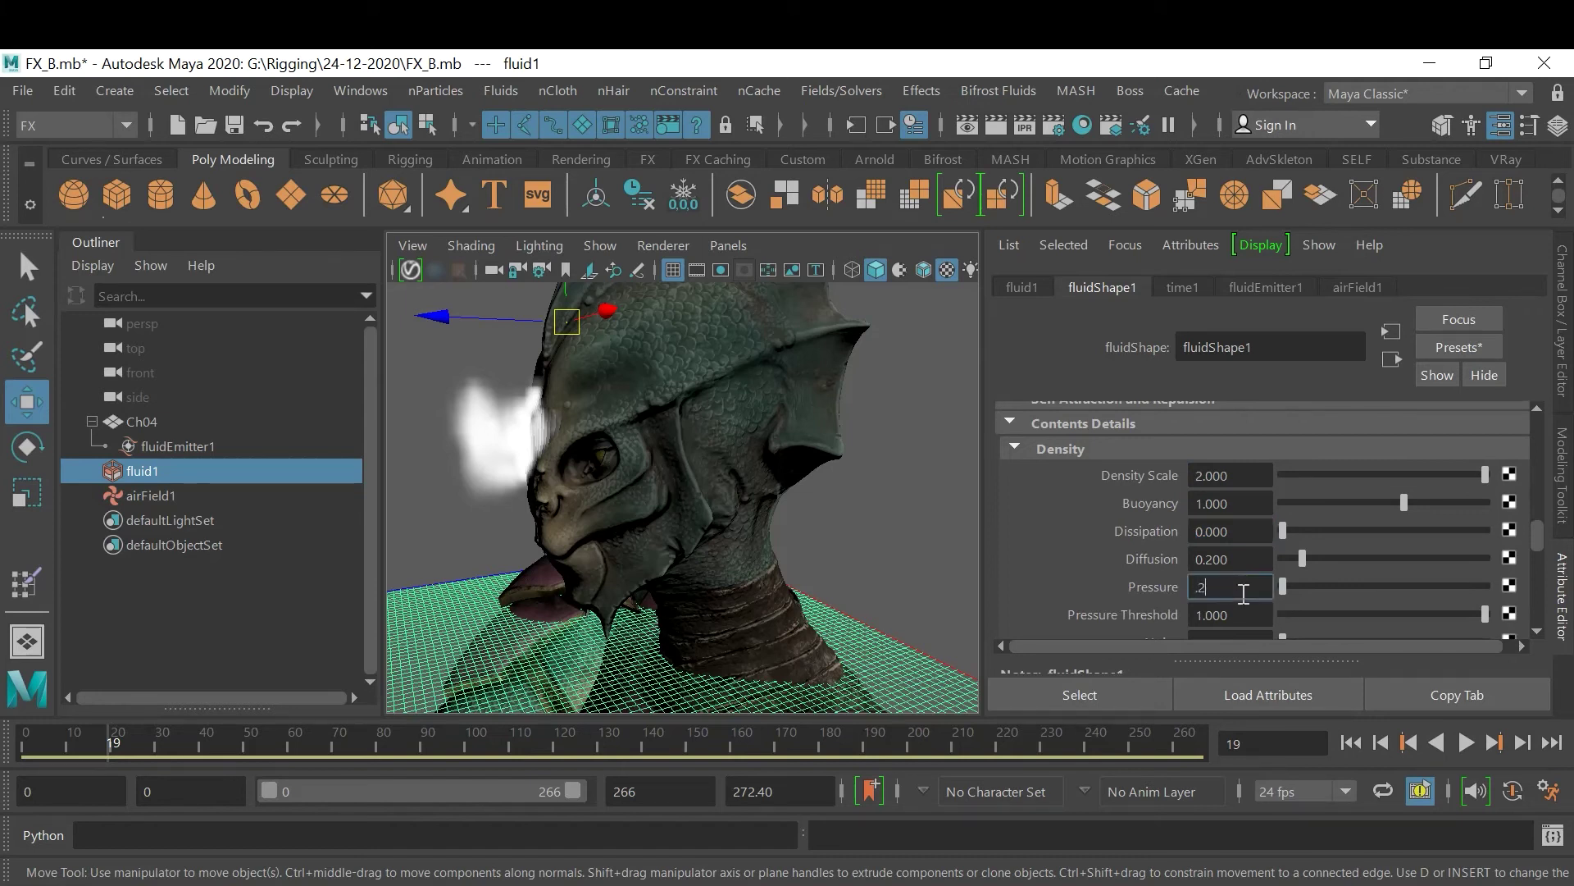
pyautogui.press('Return')
# Set the fluid density's Noise to 0.5 and its Tension to 0.2
pyautogui.scroll(-2, 1249, 587)
pyautogui.click(1267, 594)
pyautogui.write('.5')
pyautogui.press('Return')
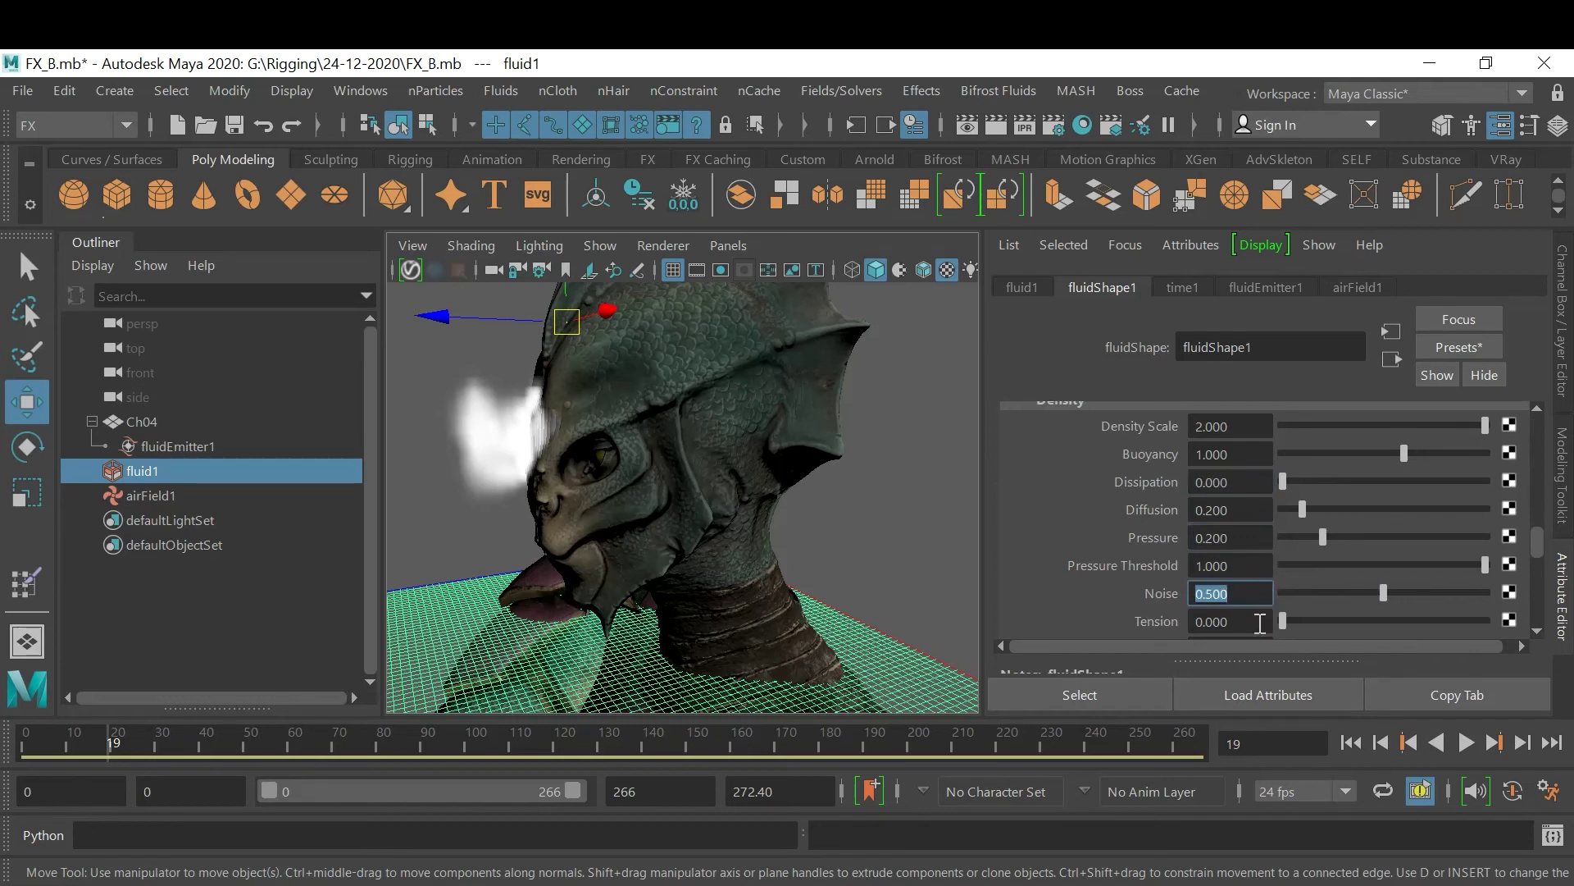
pyautogui.click(1259, 622)
pyautogui.write('.2')
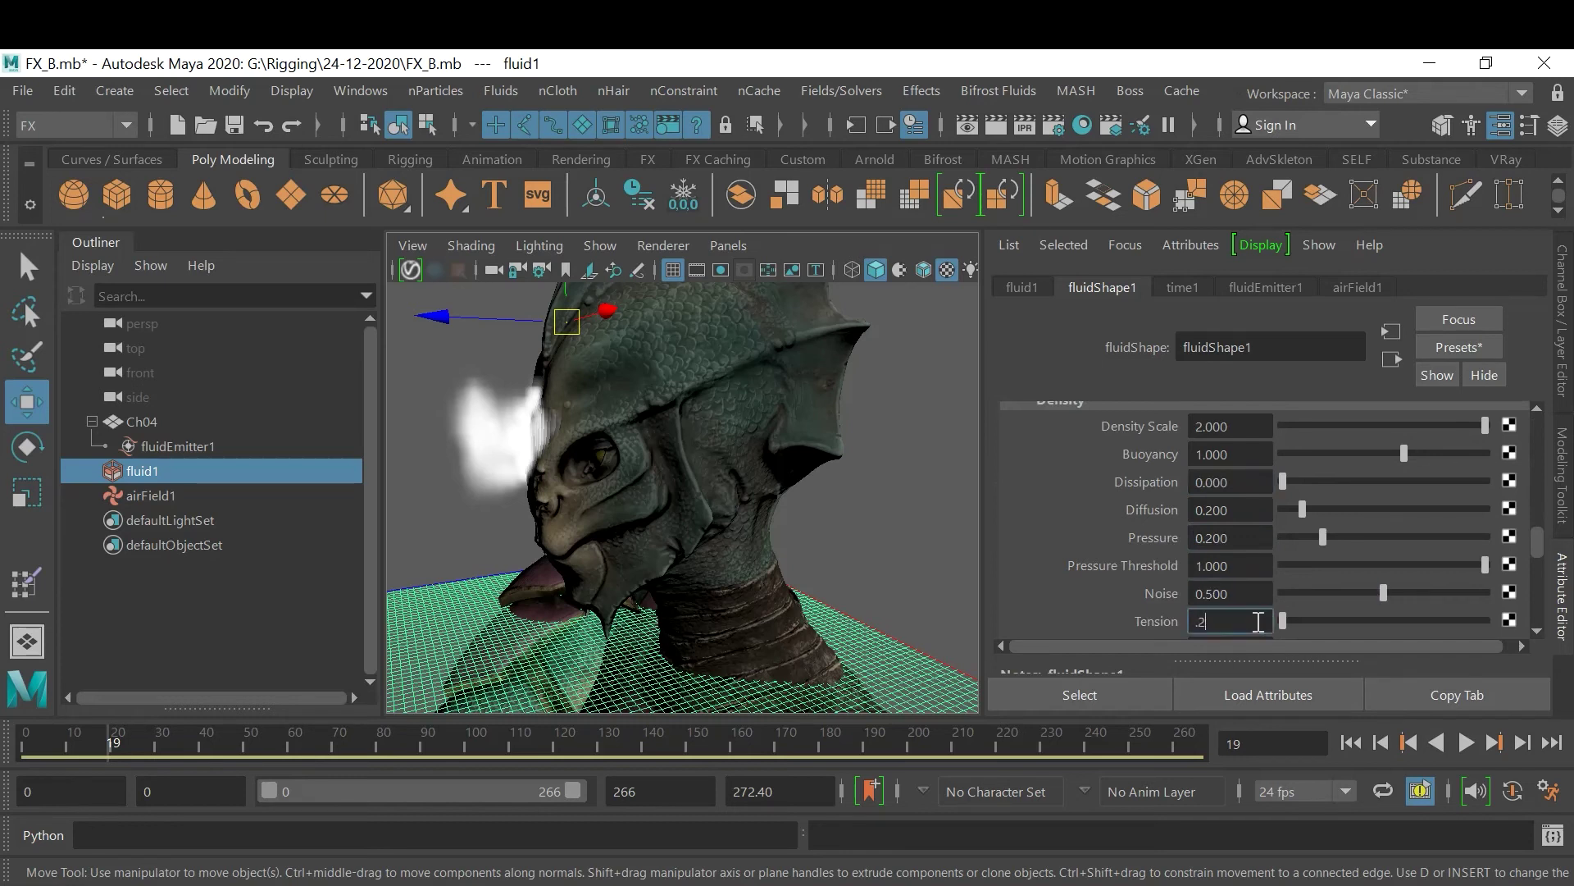
pyautogui.press('Return')
# Set the fluid velocity's Swirl to 0.5 and its Noise to 0.5
pyautogui.scroll(-4, 1282, 587)
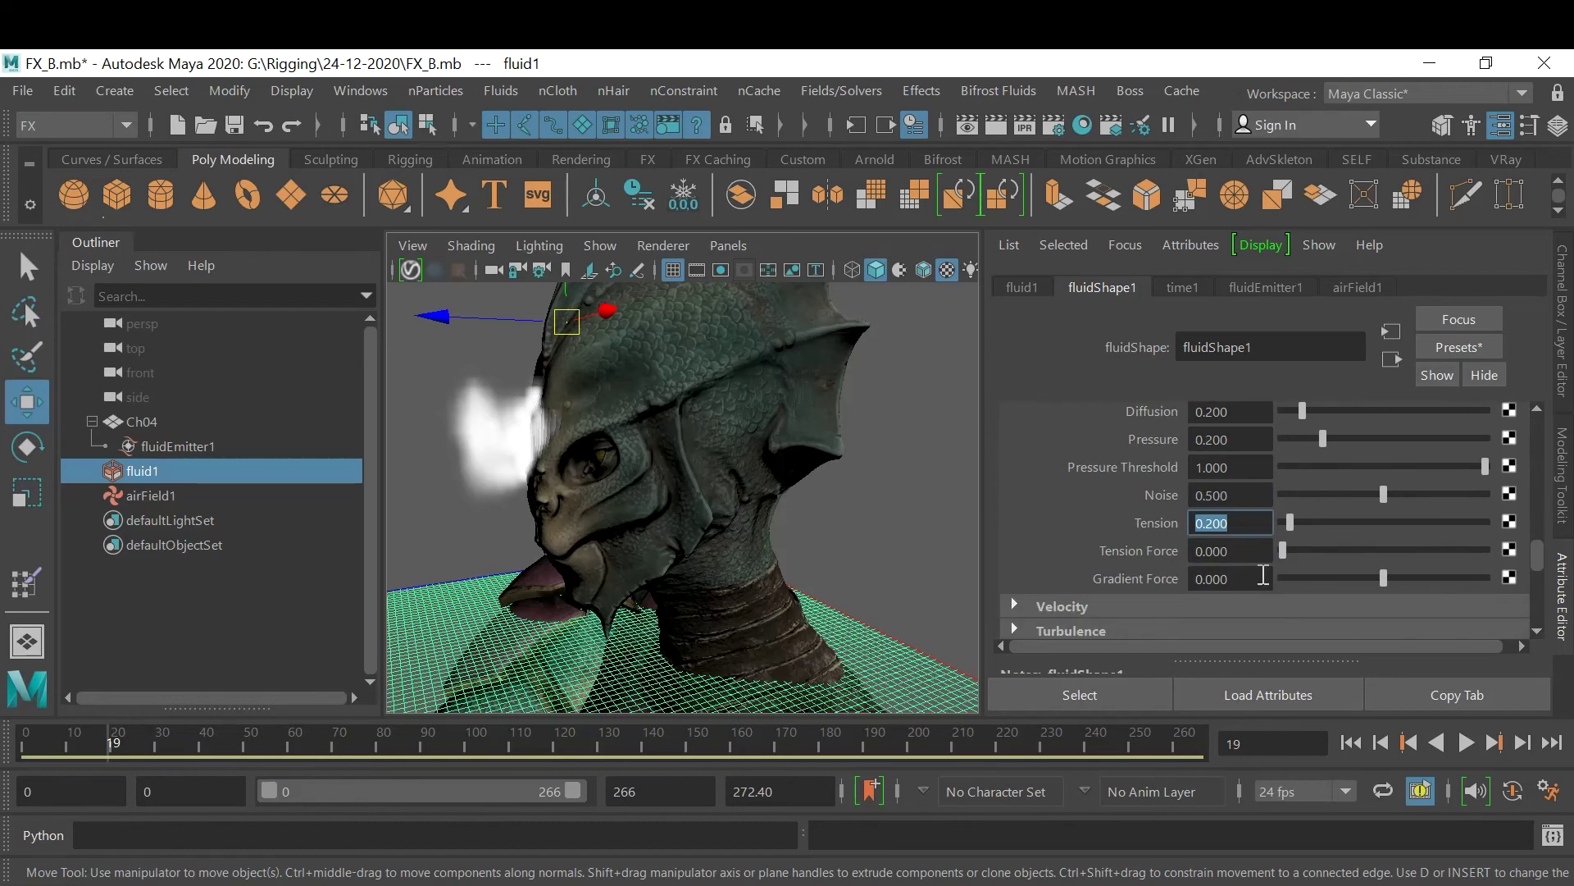
pyautogui.click(1130, 606)
pyautogui.scroll(-4, 1218, 568)
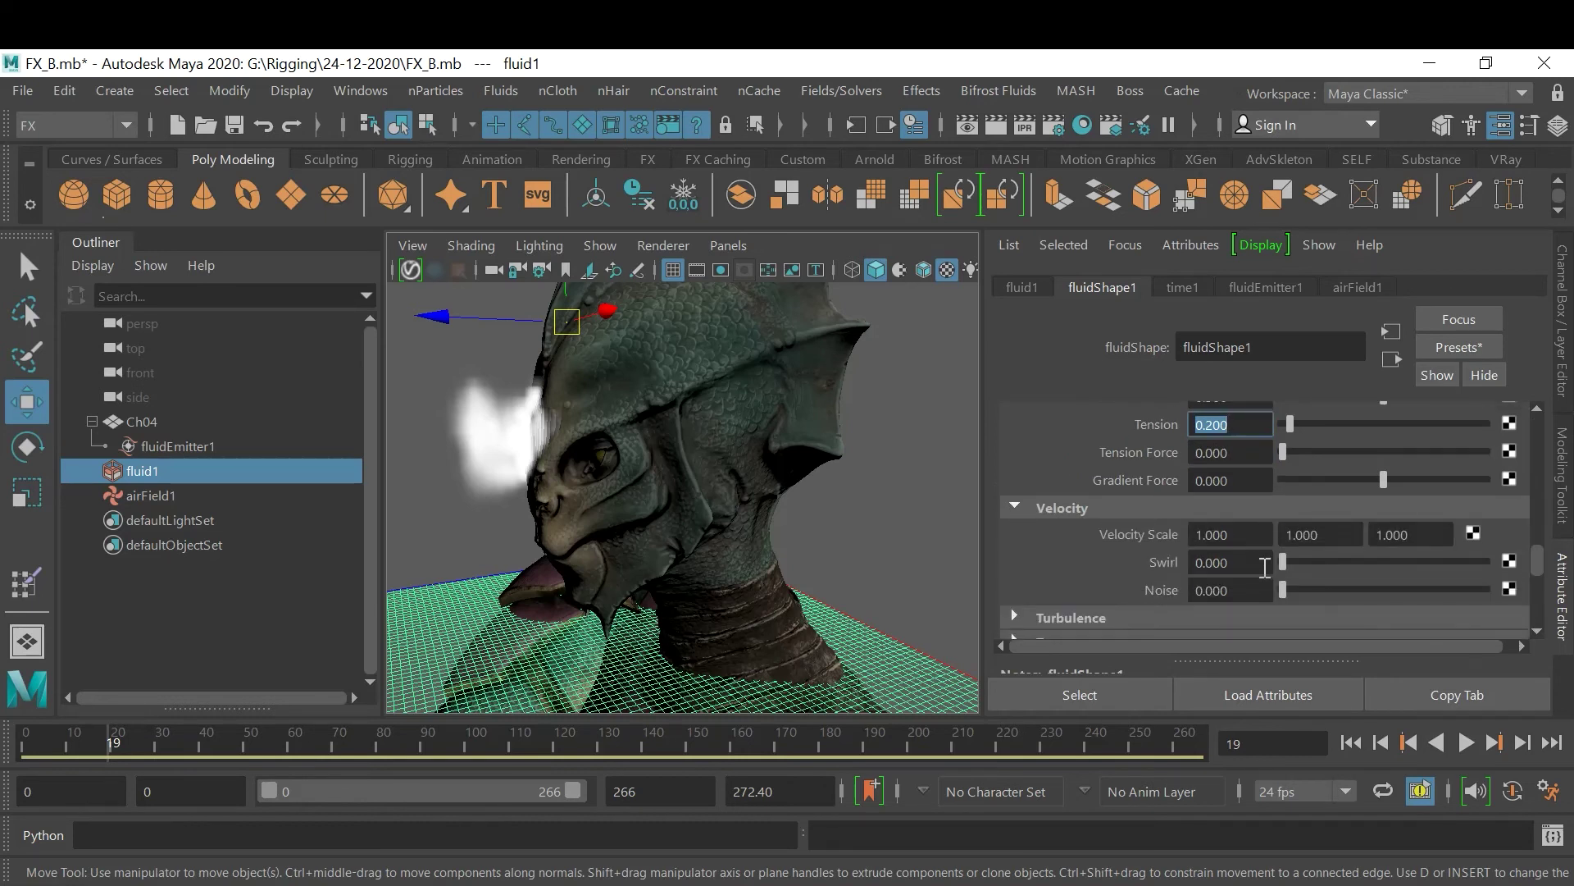
pyautogui.click(1265, 567)
pyautogui.press('BackSpace')
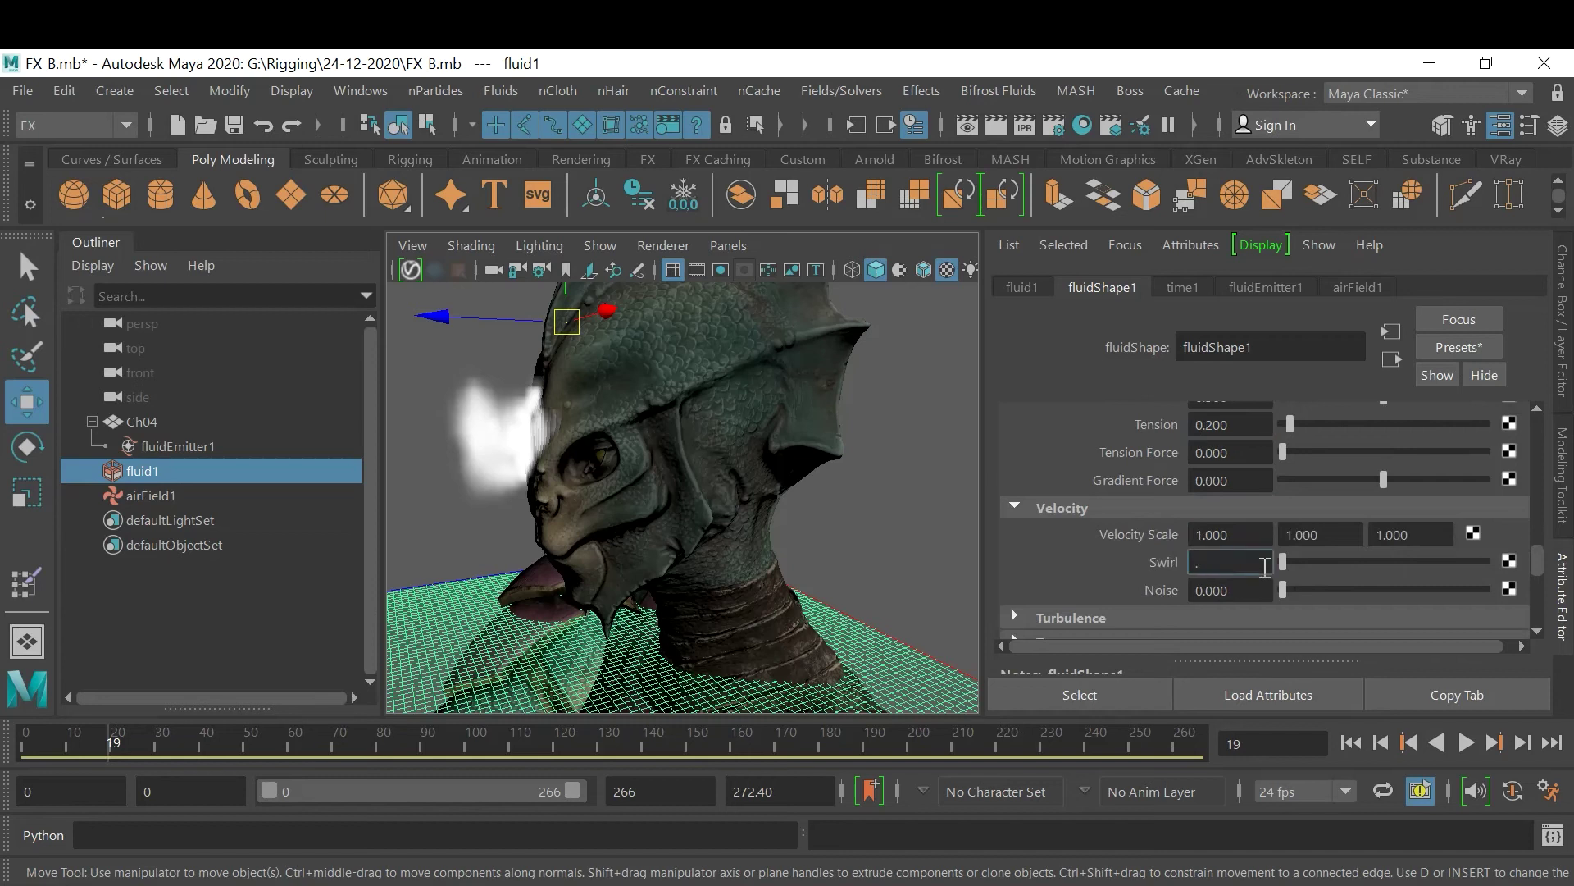
pyautogui.write('.5')
pyautogui.press('Return')
pyautogui.click(1260, 587)
pyautogui.write('.5')
pyautogui.press('Return')
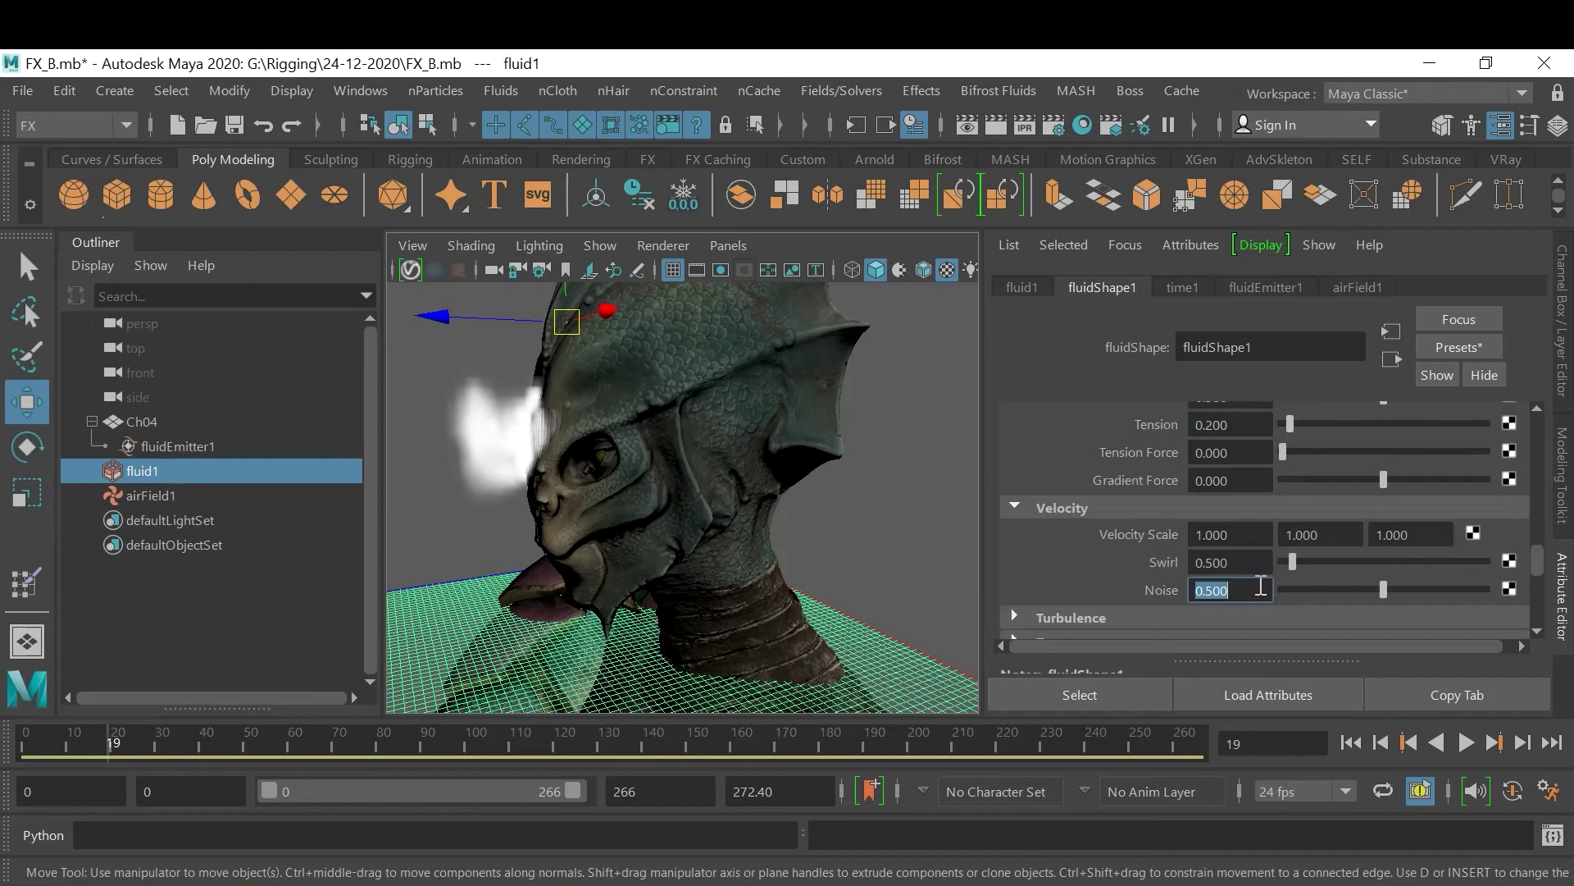
# Set the fluid's turbulence Strength to 0.5
pyautogui.scroll(-1, 1154, 559)
pyautogui.click(1154, 567)
pyautogui.scroll(-2, 1140, 559)
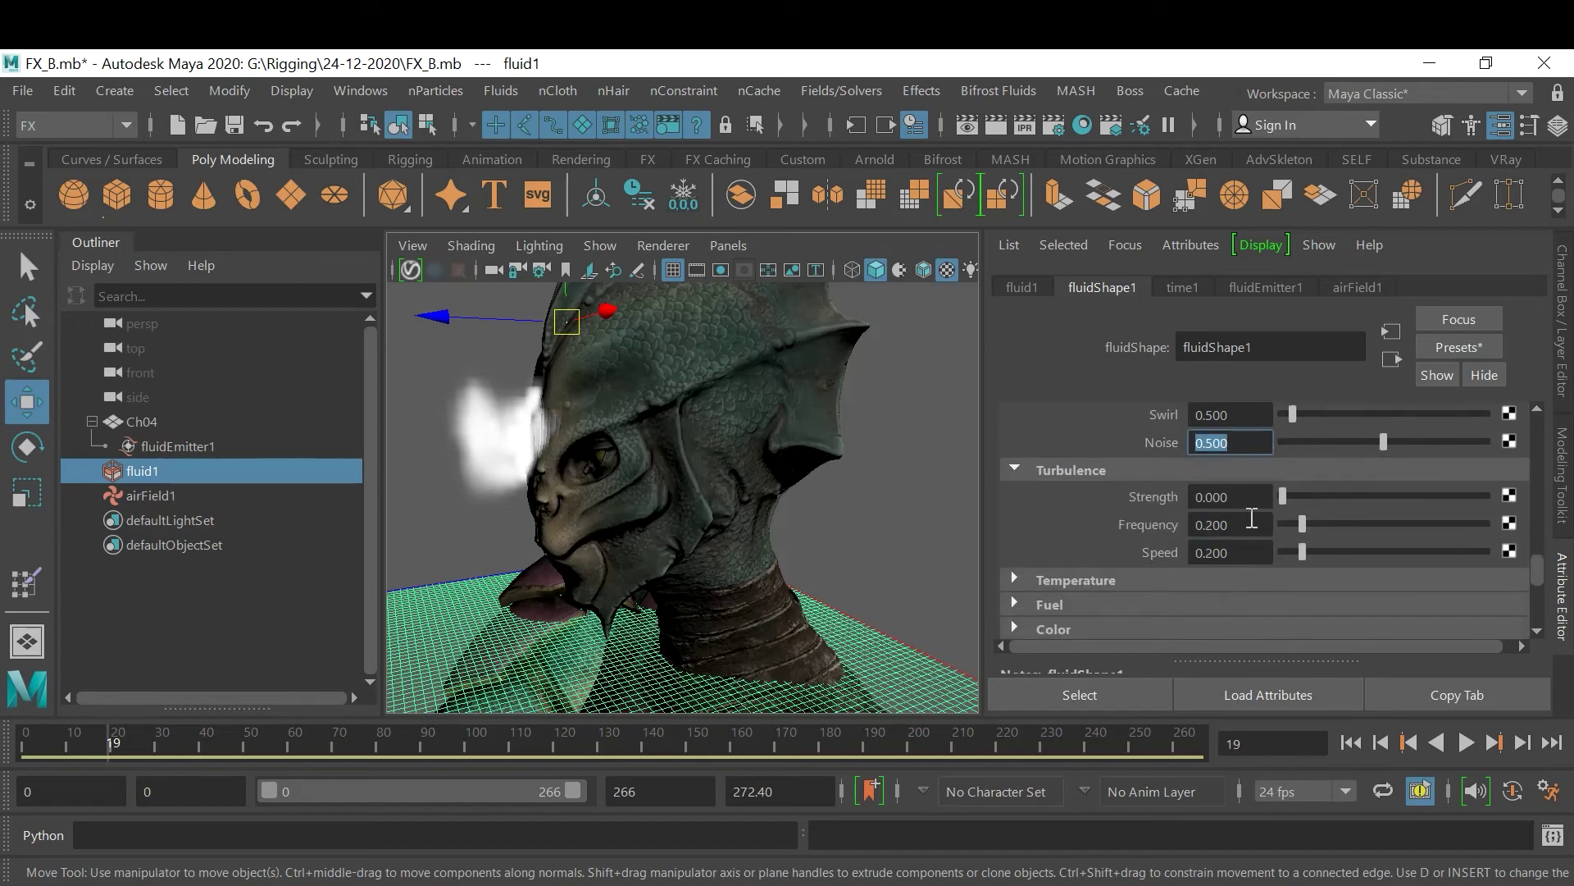
pyautogui.click(1252, 497)
pyautogui.write('.5')
pyautogui.press('Return')
# Lower the Transparency slightly in the fluid's shading attributes
pyautogui.scroll(-1, 1253, 535)
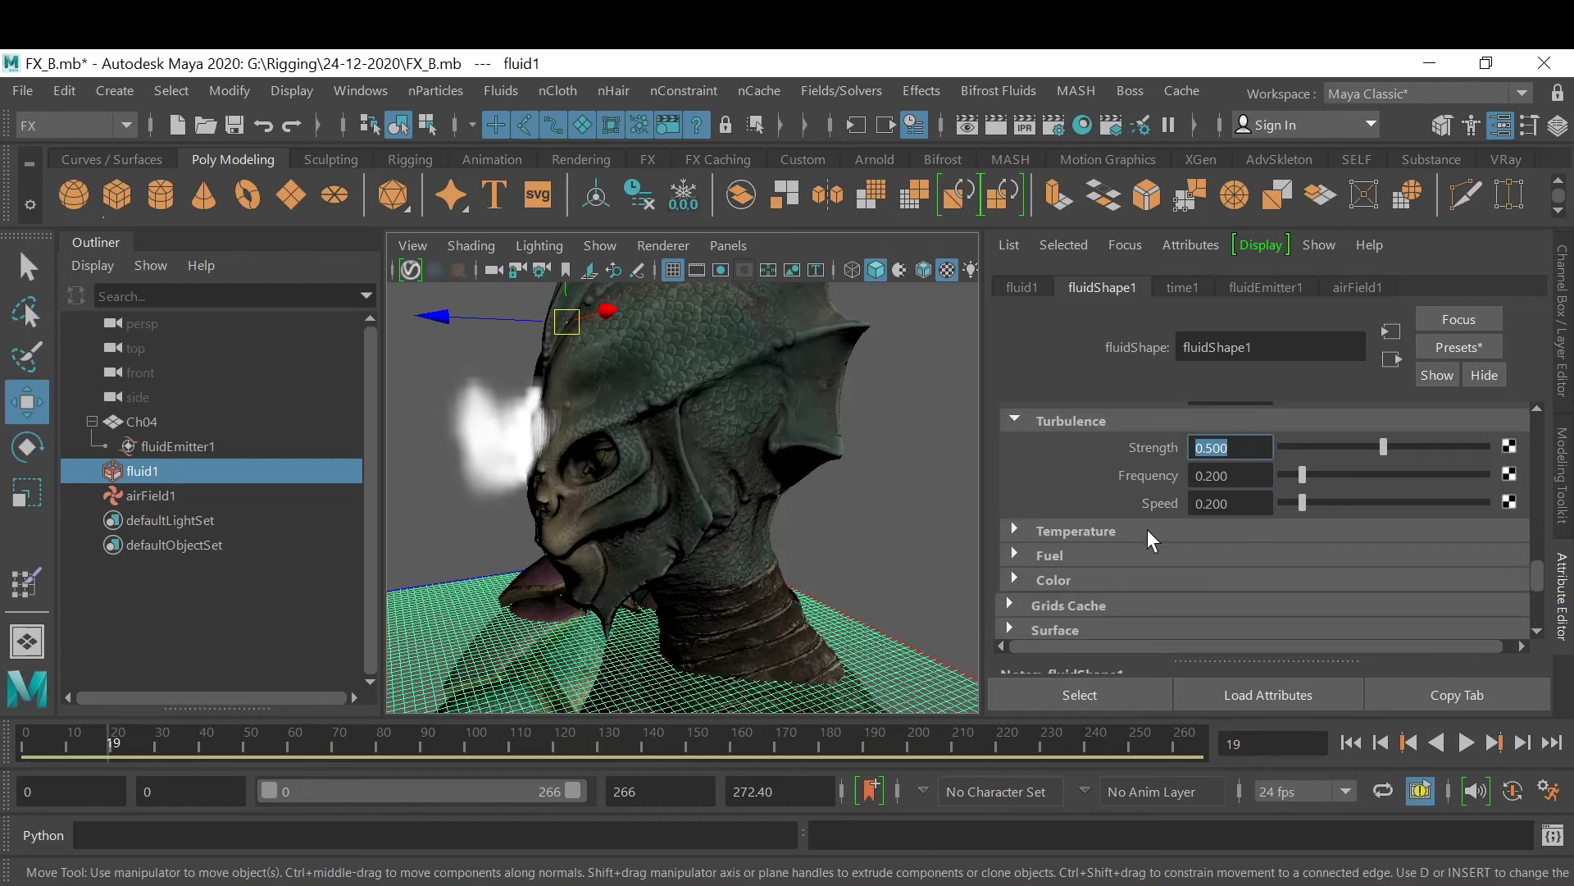
pyautogui.scroll(-1, 1242, 557)
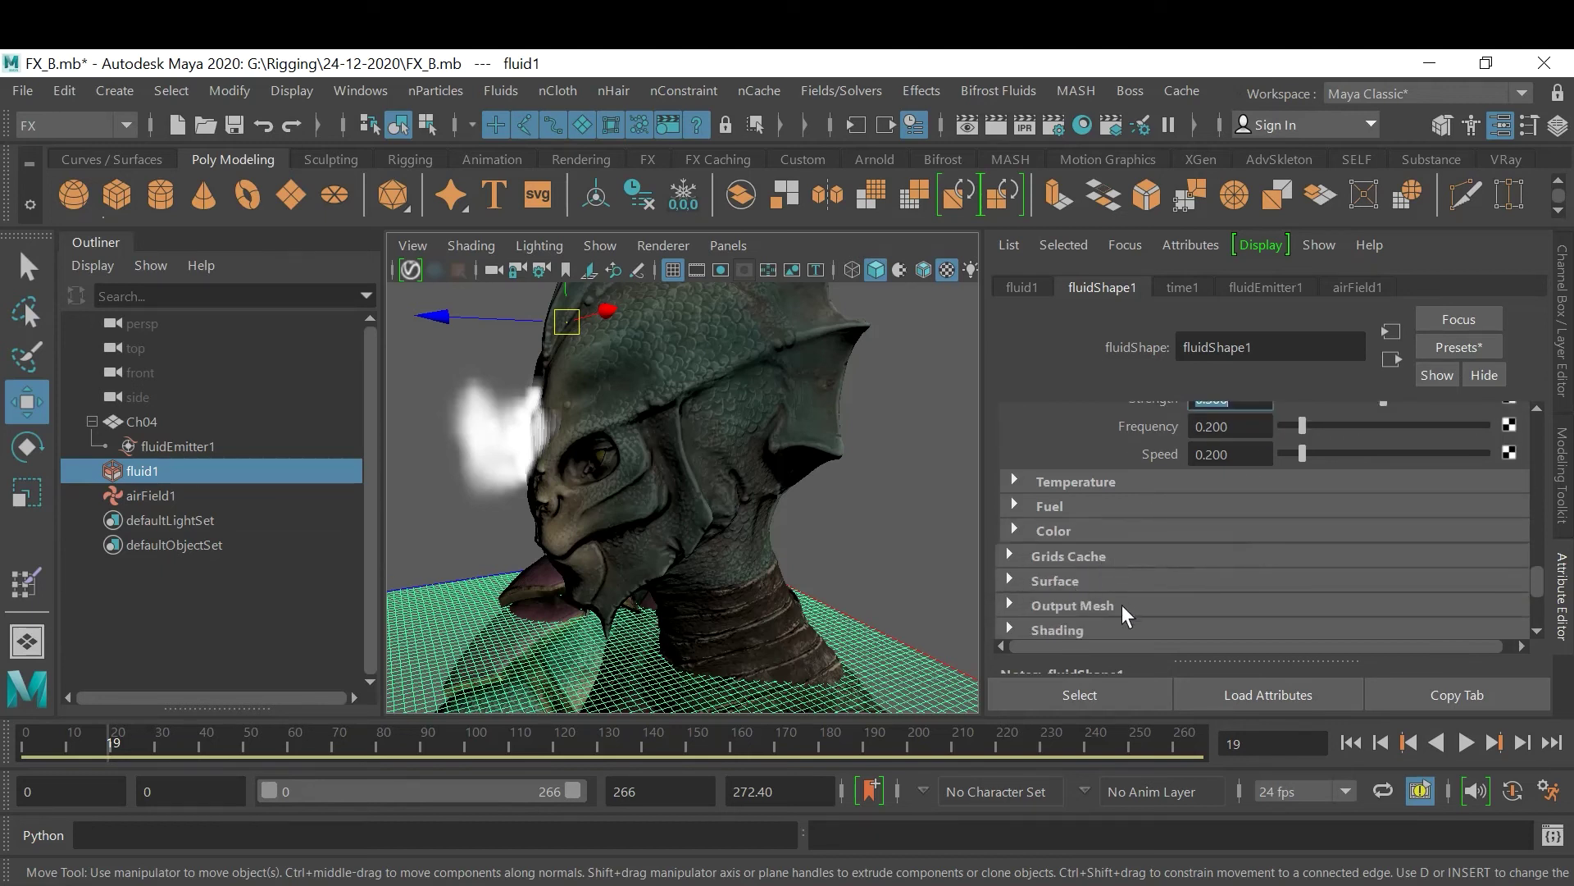
pyautogui.scroll(-1, 1122, 603)
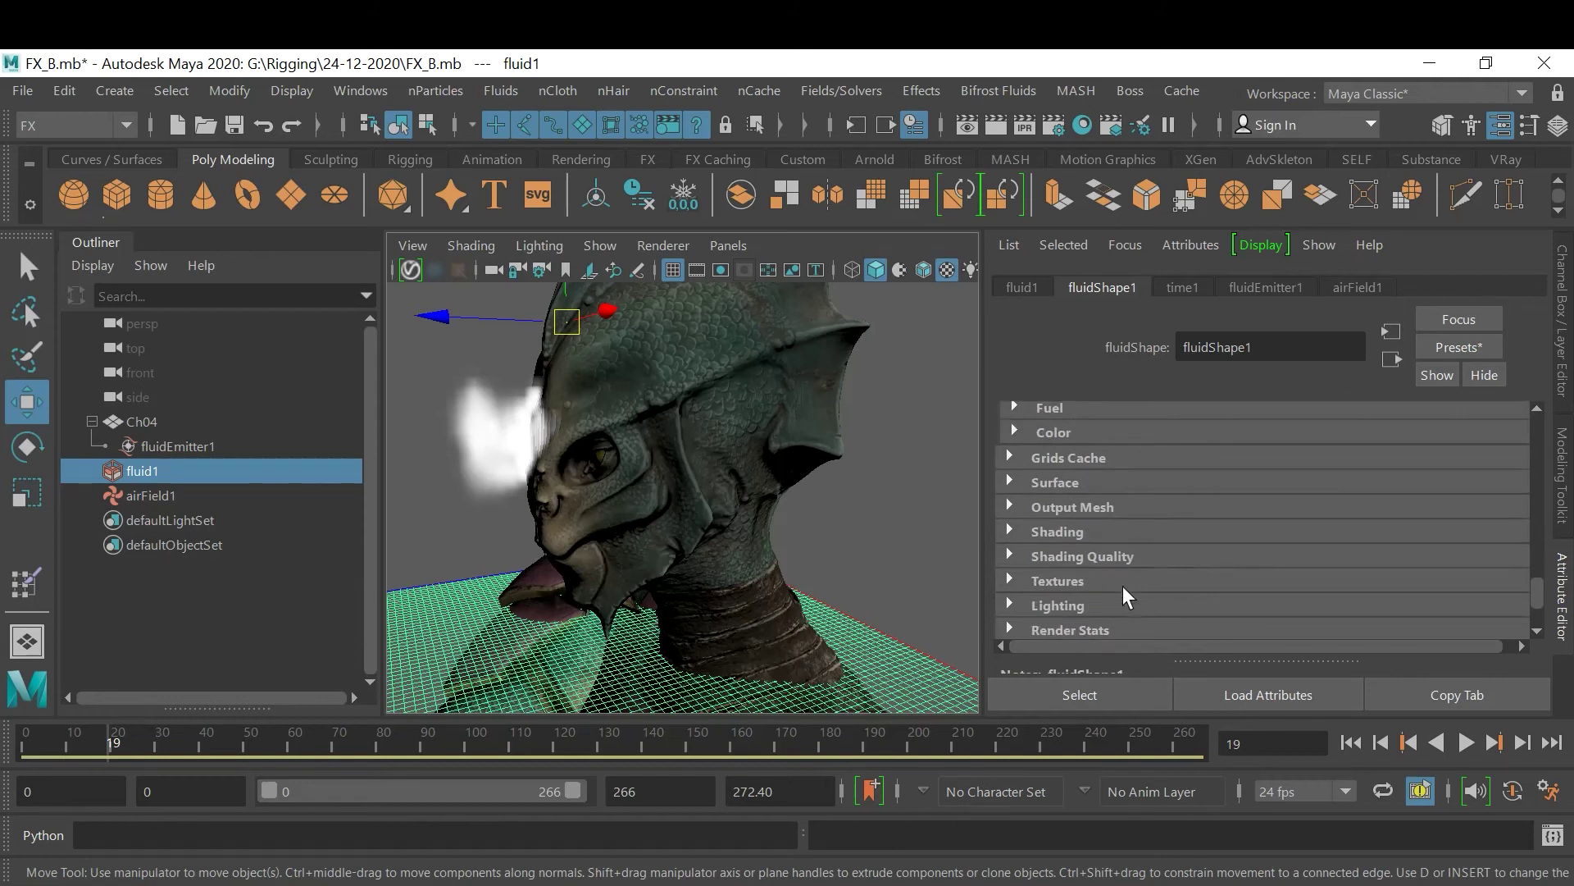
pyautogui.click(1062, 534)
pyautogui.moveTo(1322, 555)
pyautogui.mouseDown()
pyautogui.moveTo(1286, 558)
pyautogui.moveTo(1315, 558)
pyautogui.mouseUp()
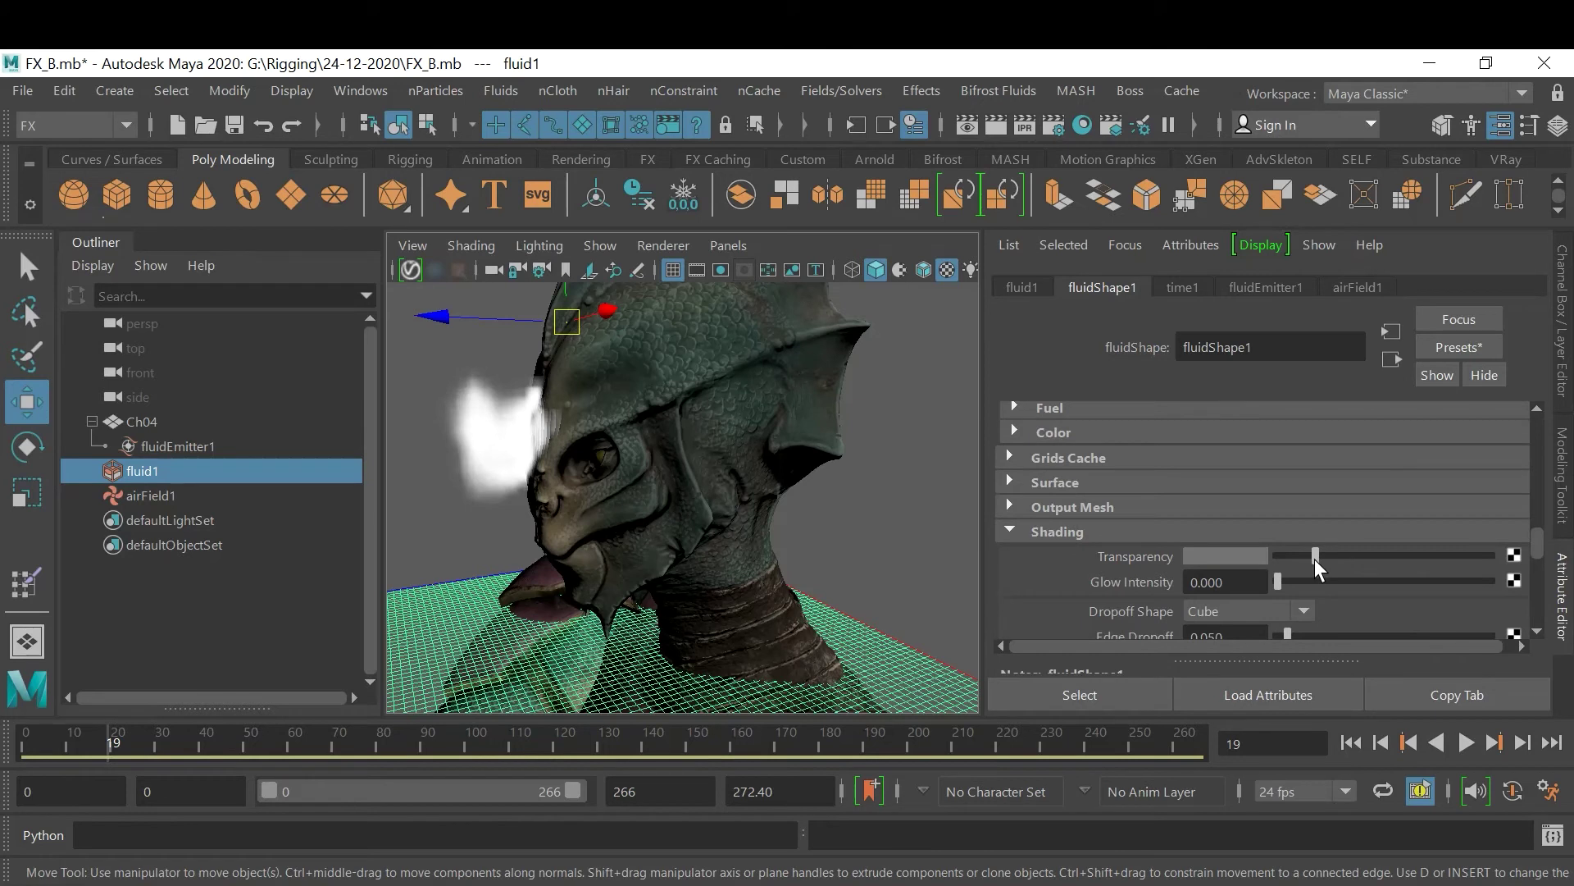
# Add four markers to the fluid's shading Color ramp, spaced from about 0.27 to the far end at about 0.99
pyautogui.scroll(-3, 1321, 559)
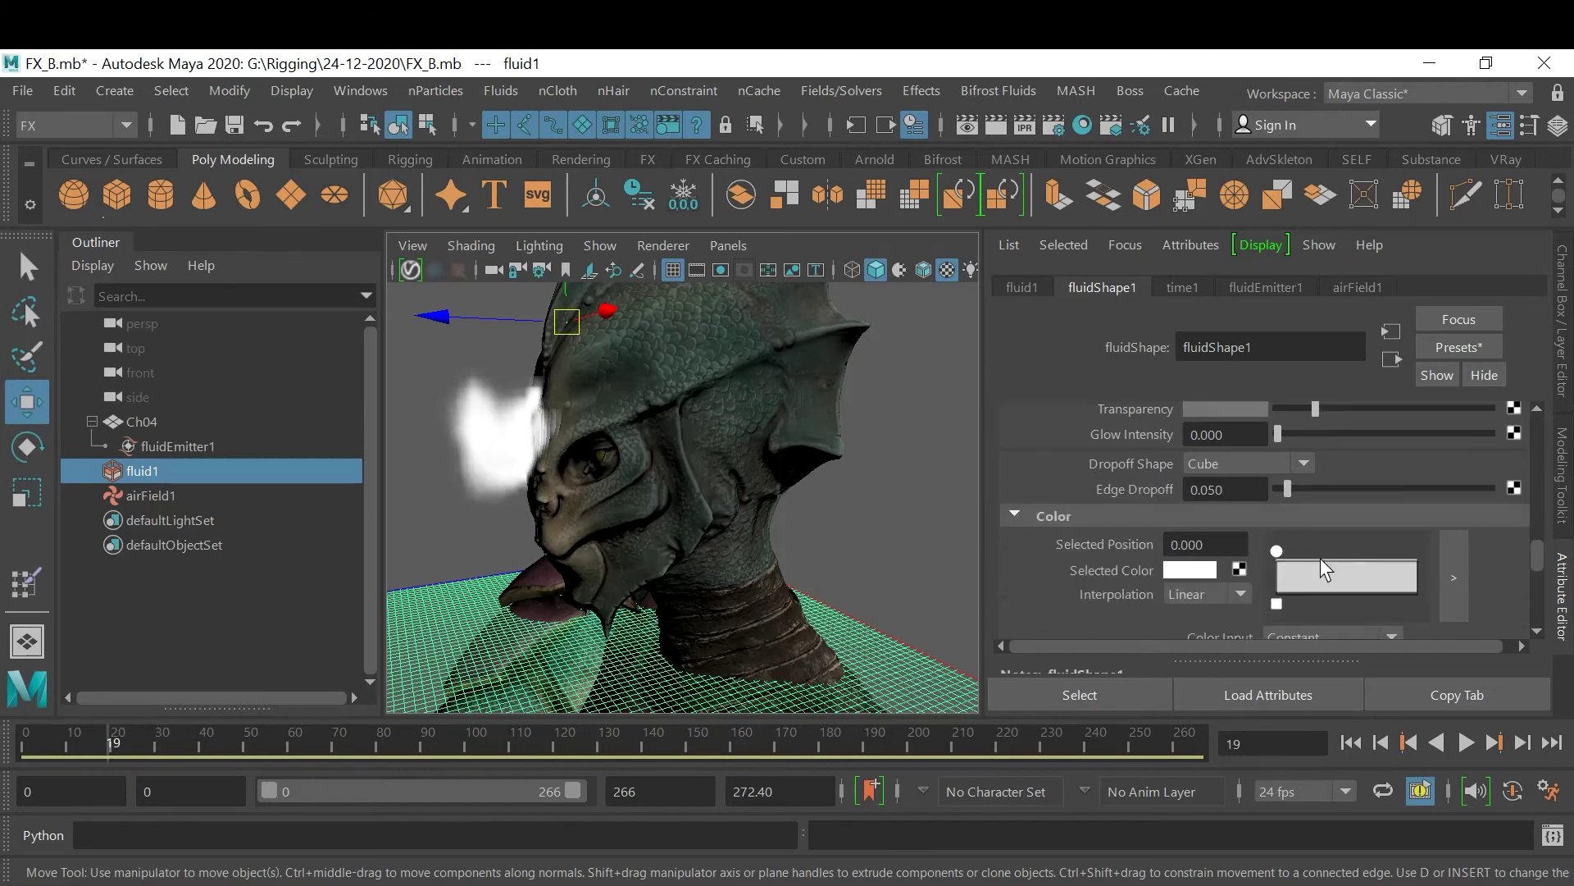
pyautogui.click(1314, 567)
pyautogui.click(1345, 569)
pyautogui.click(1373, 568)
pyautogui.click(1415, 577)
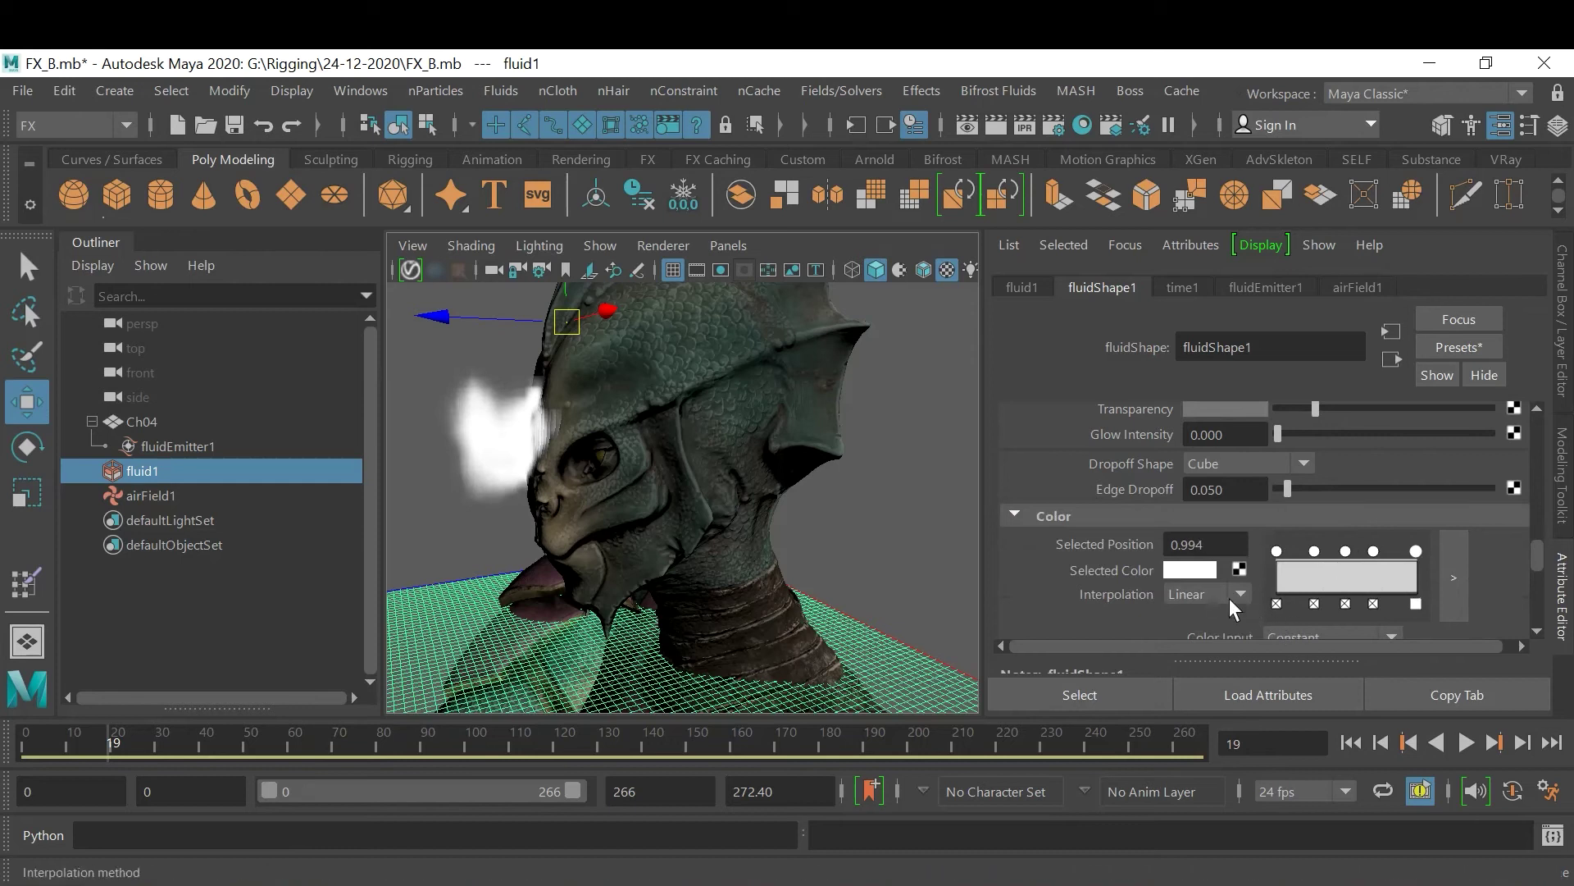
# Set the Color ramp's first marker, at position 0, to a dark tone sampled from the character's head with the eyedropper
pyautogui.click(1275, 551)
pyautogui.click(1202, 573)
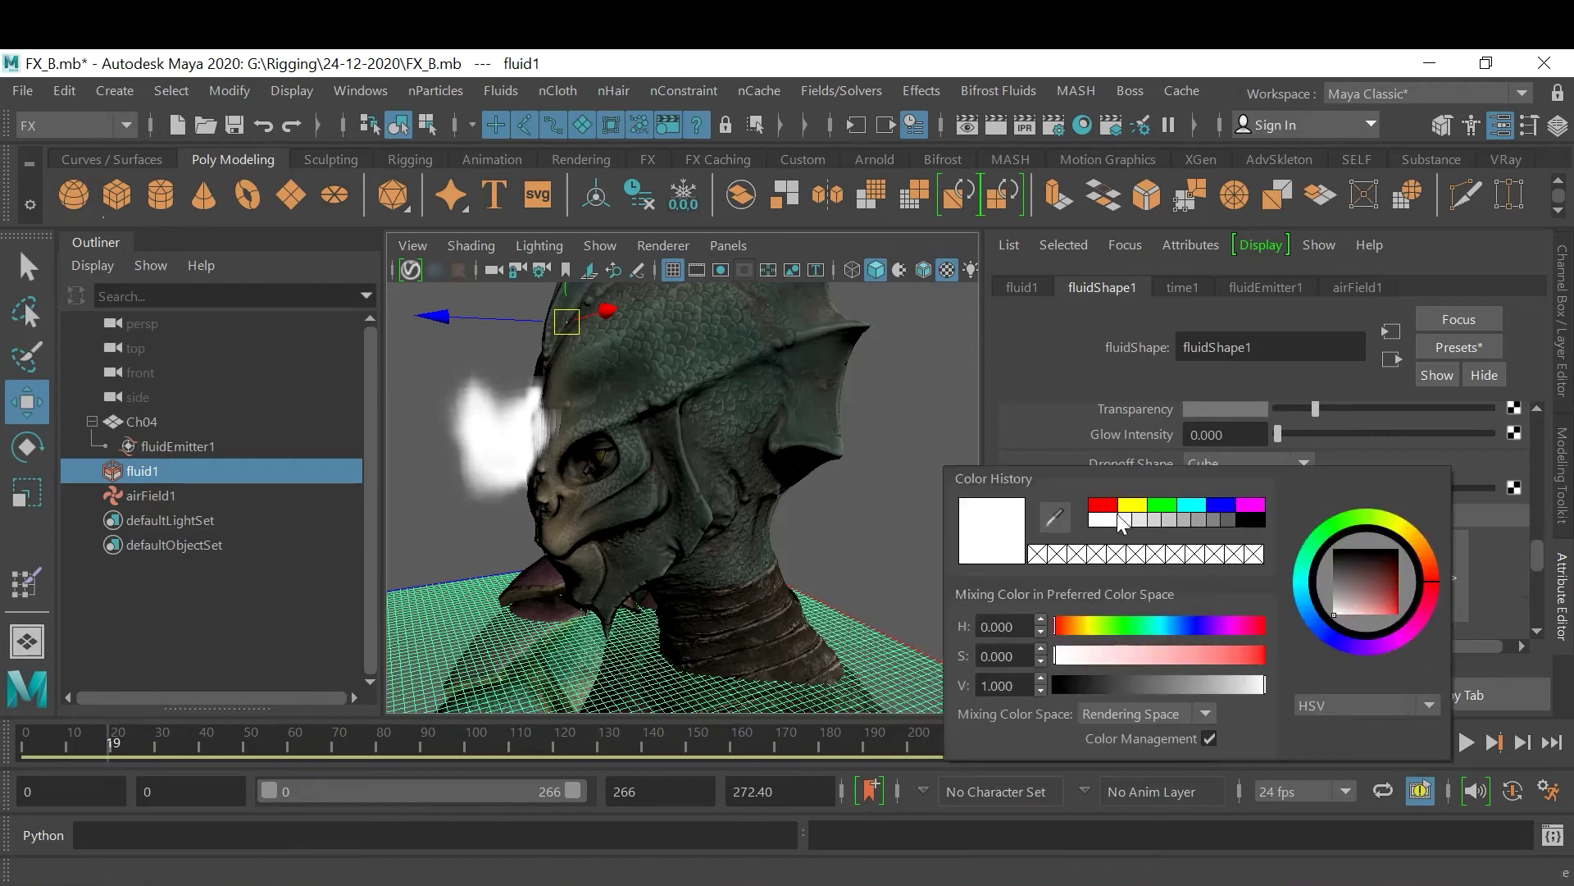
pyautogui.click(1056, 516)
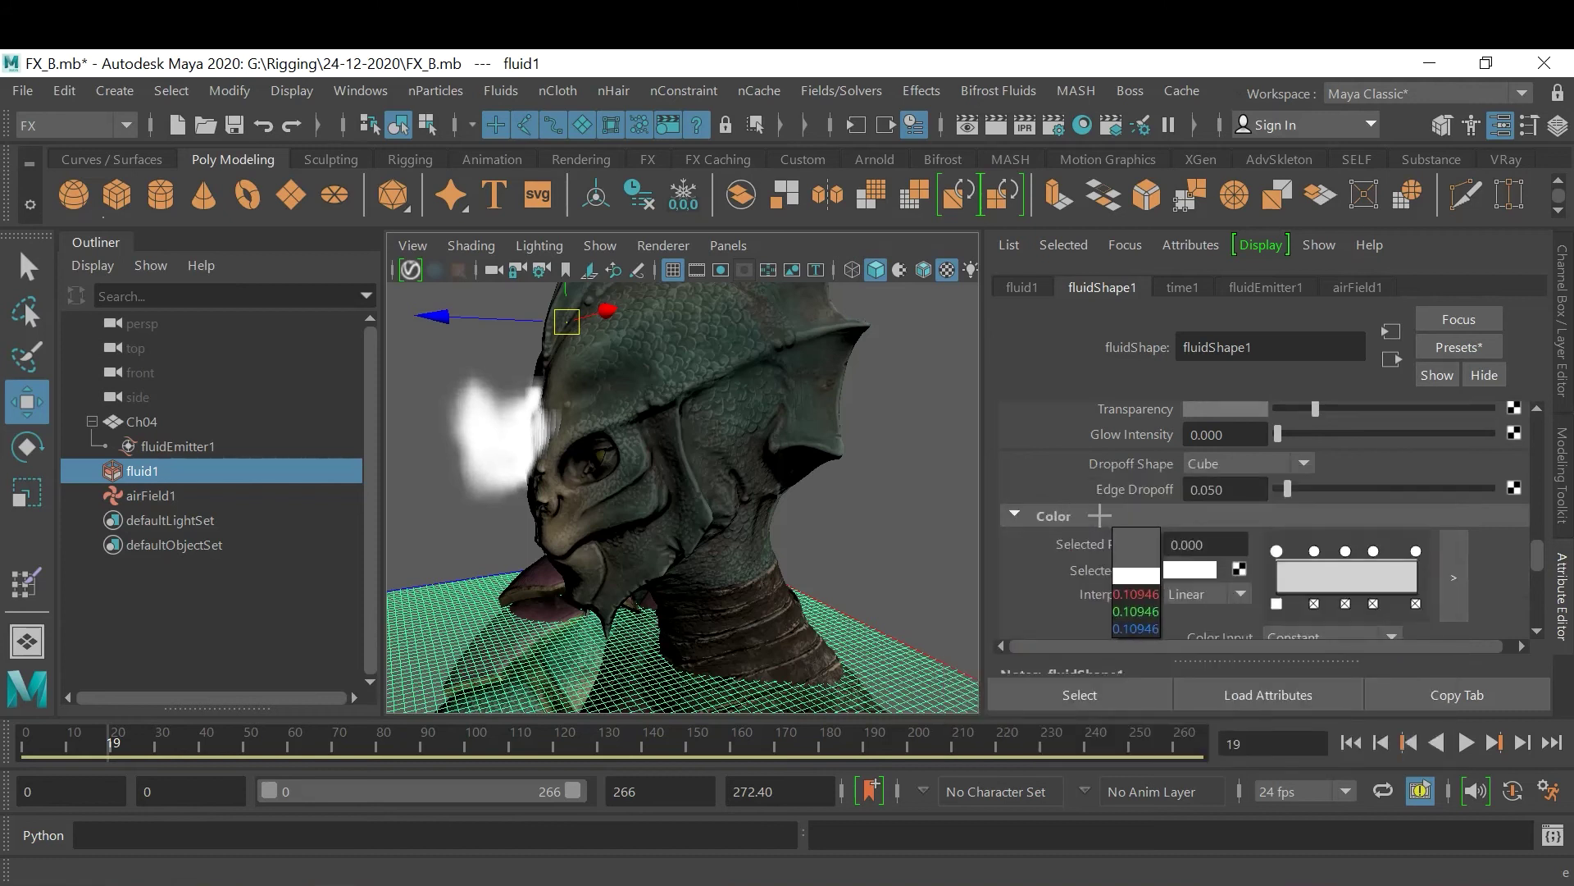
pyautogui.click(558, 417)
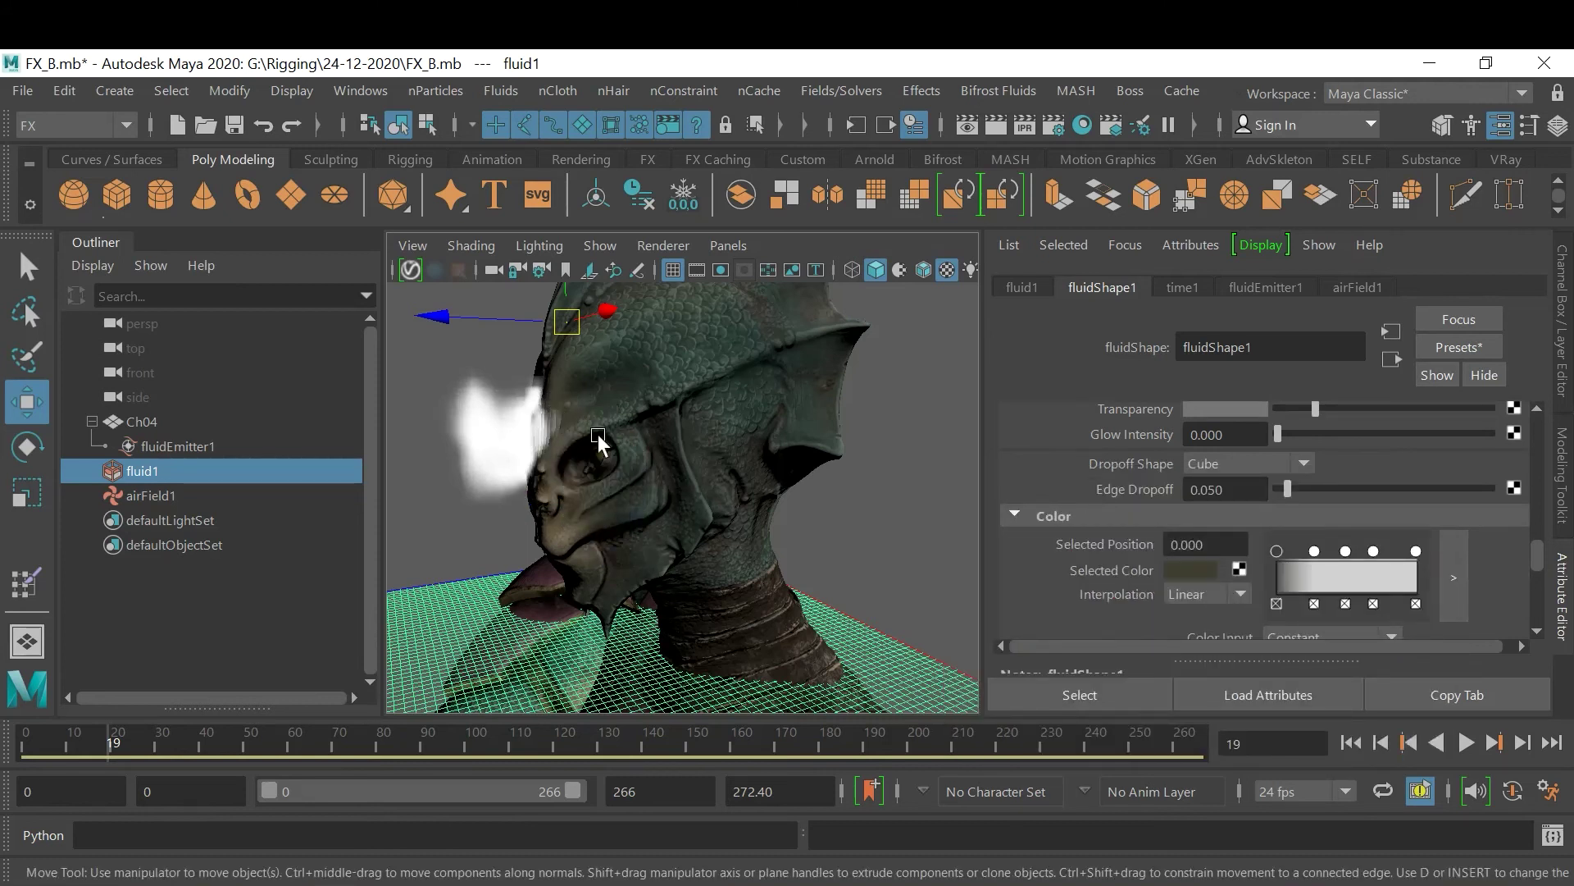
pyautogui.click(1197, 569)
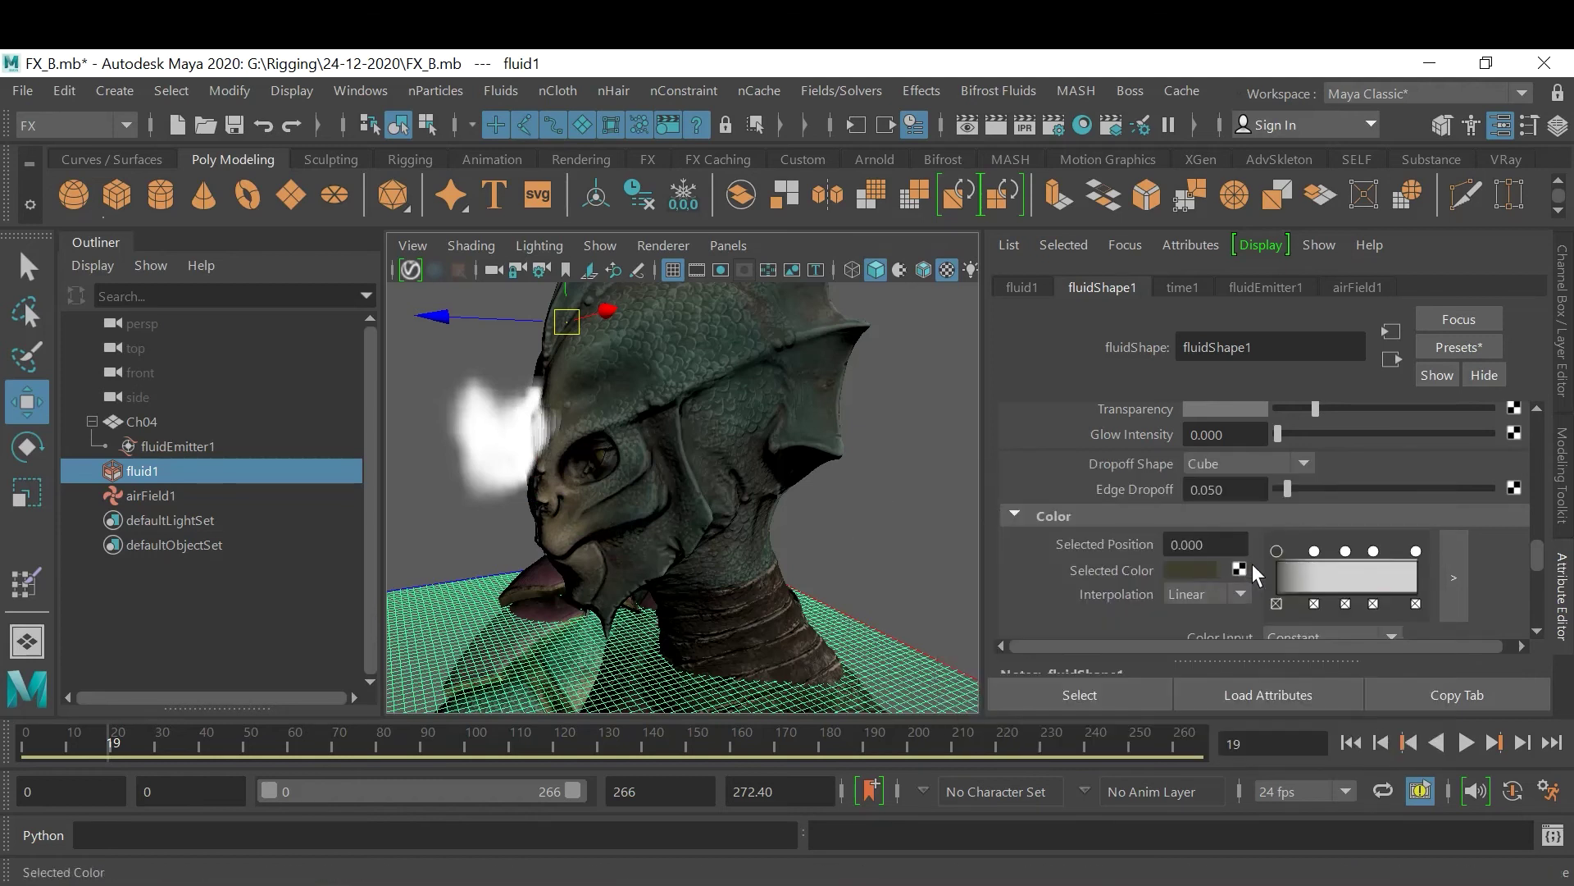
# Set the Color ramp marker at about 0.27 to a brown tone sampled from the character's face with the eyedropper
pyautogui.click(1315, 551)
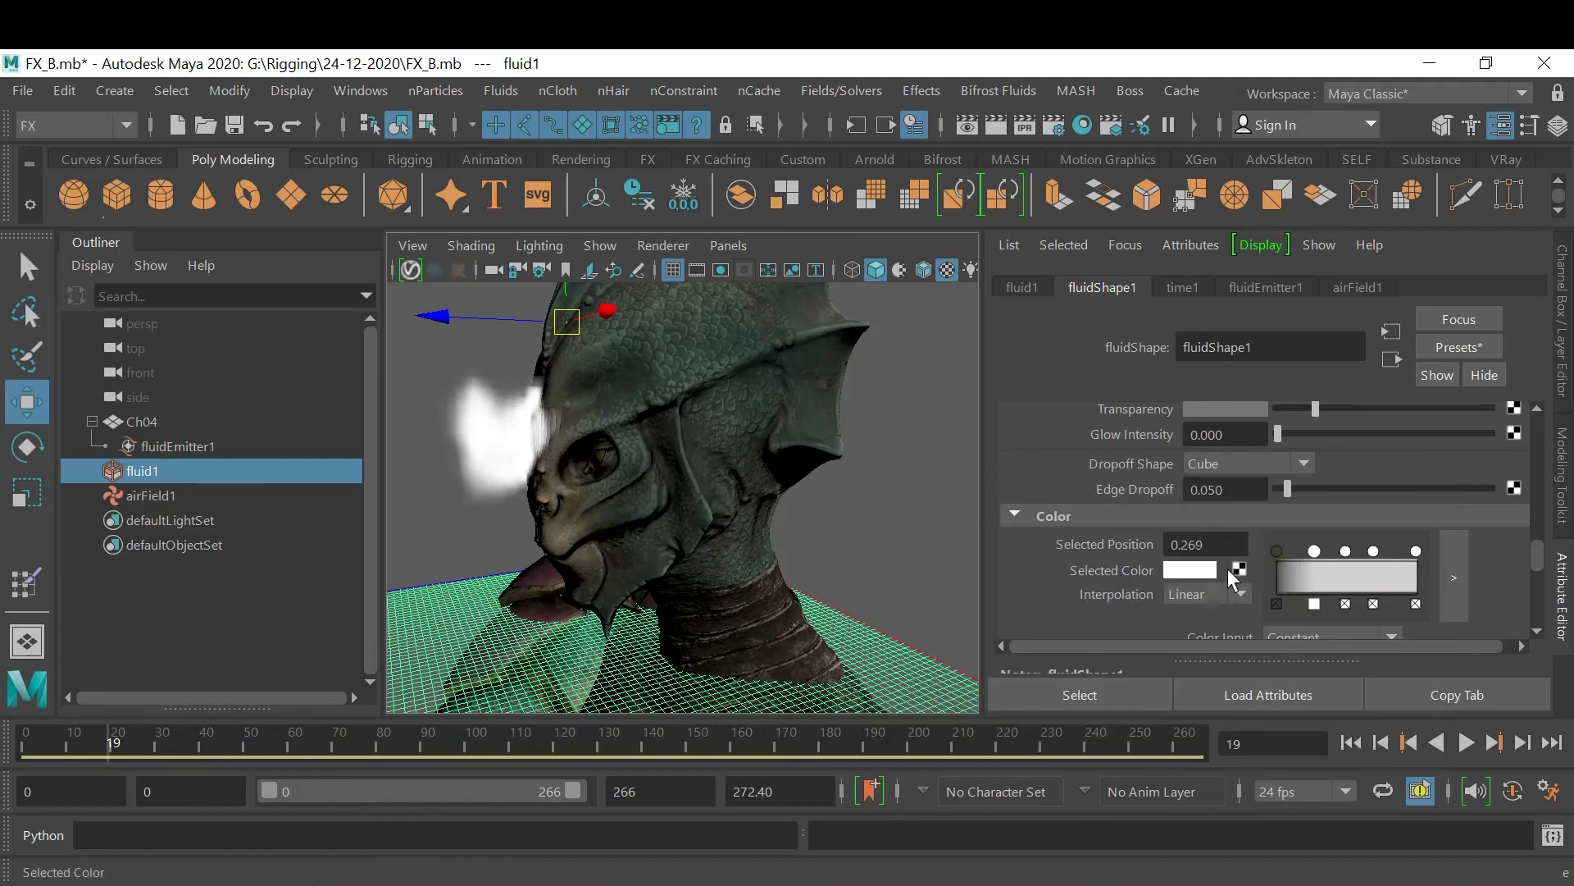
pyautogui.click(1198, 572)
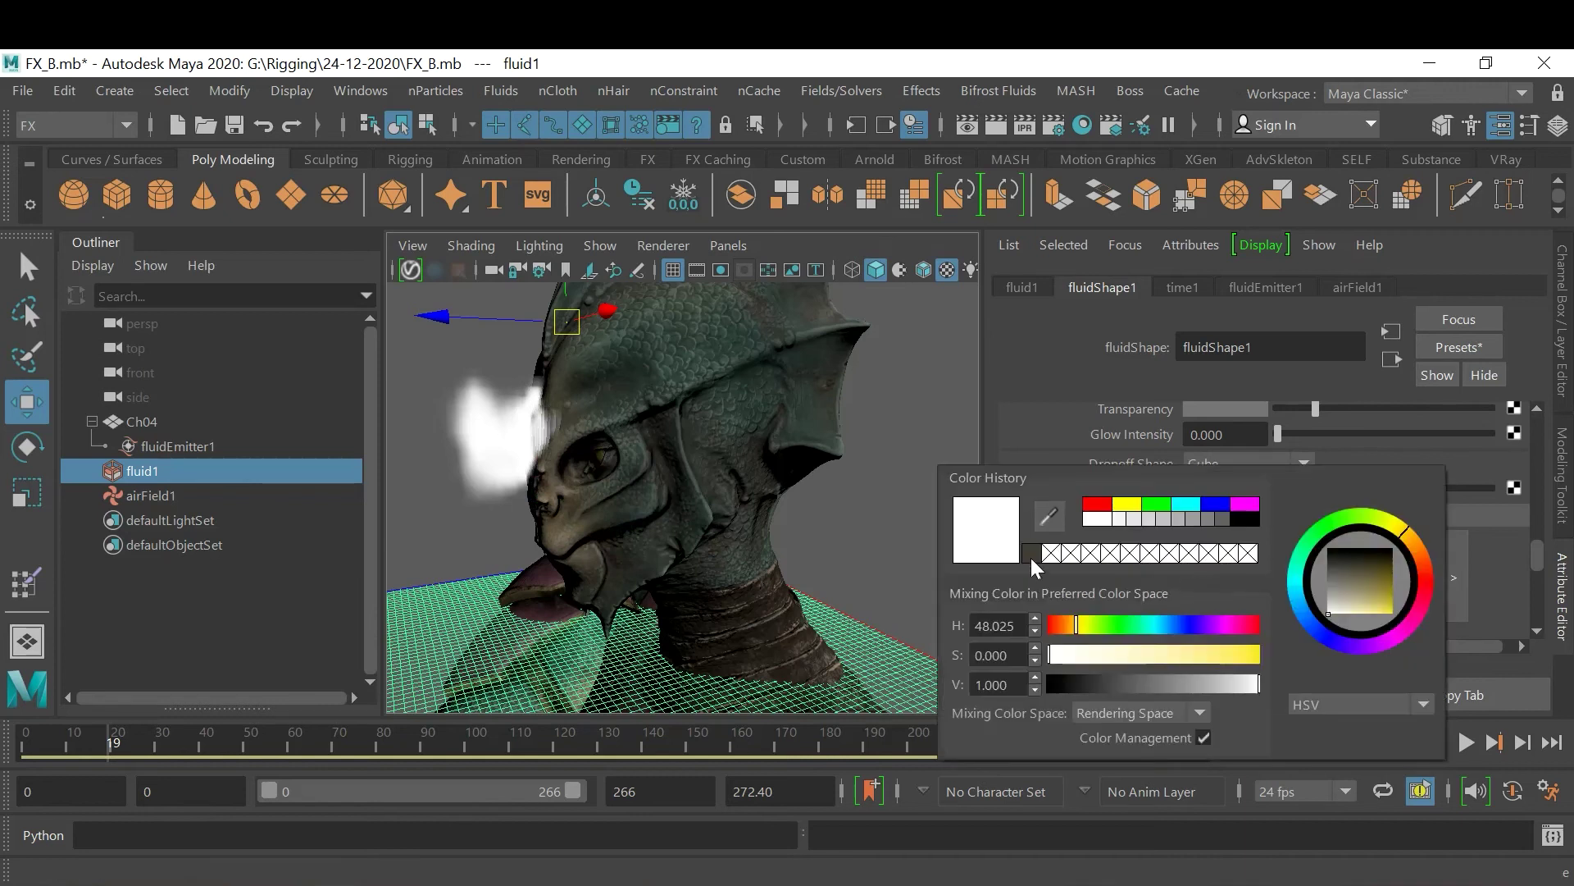
pyautogui.click(1058, 520)
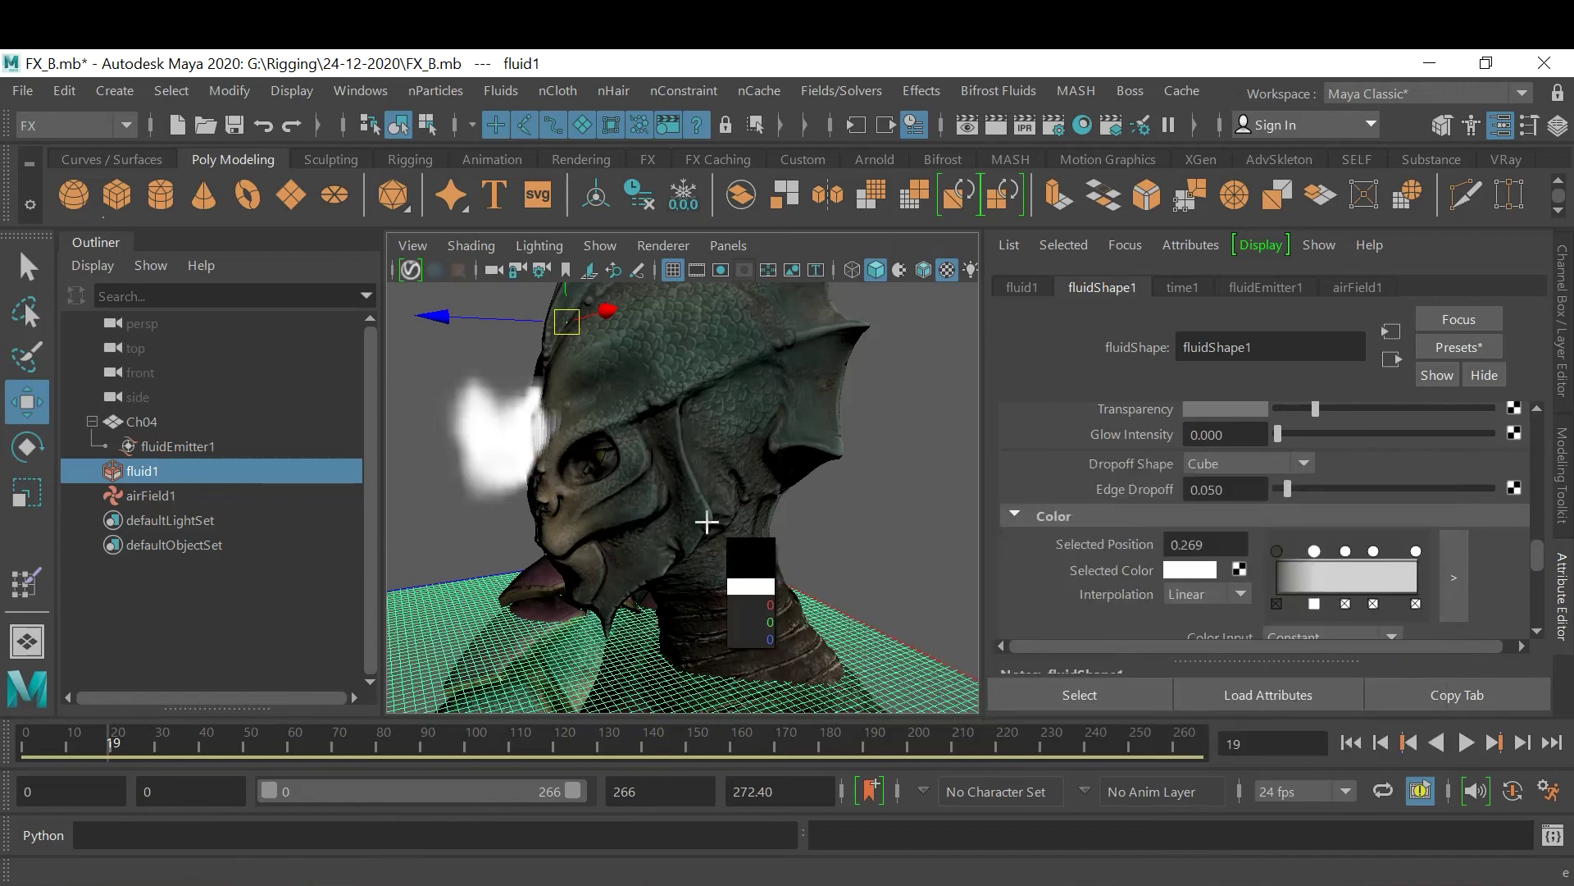
pyautogui.click(549, 498)
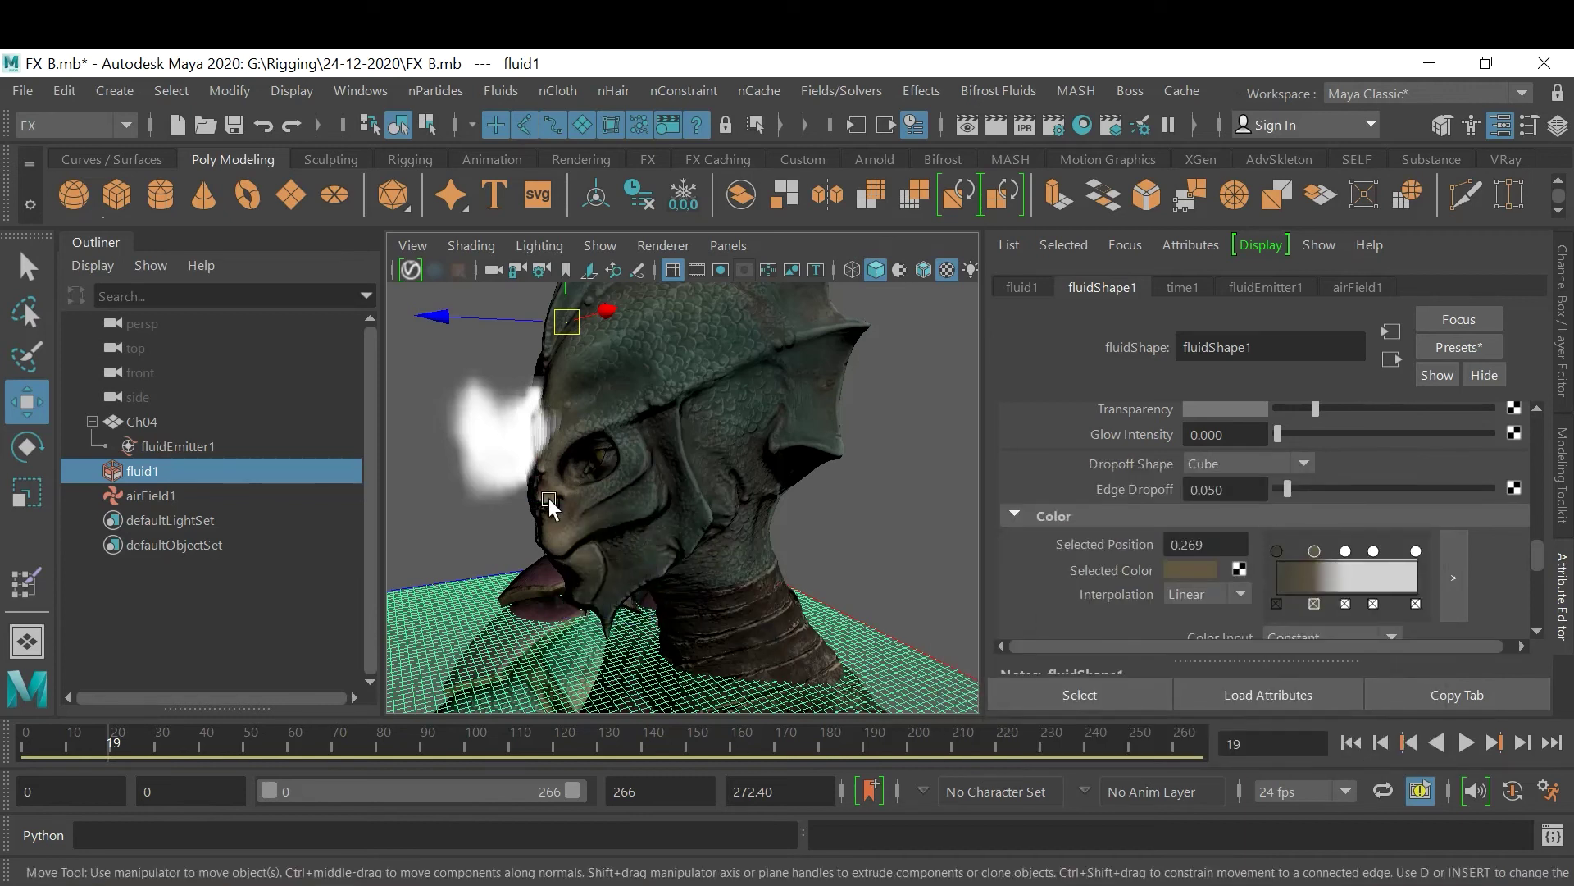
# Move the Color ramp's middle marker to 0.515 and give it a light tan sampled from the character's nose area at frame 0
pyautogui.click(1349, 547)
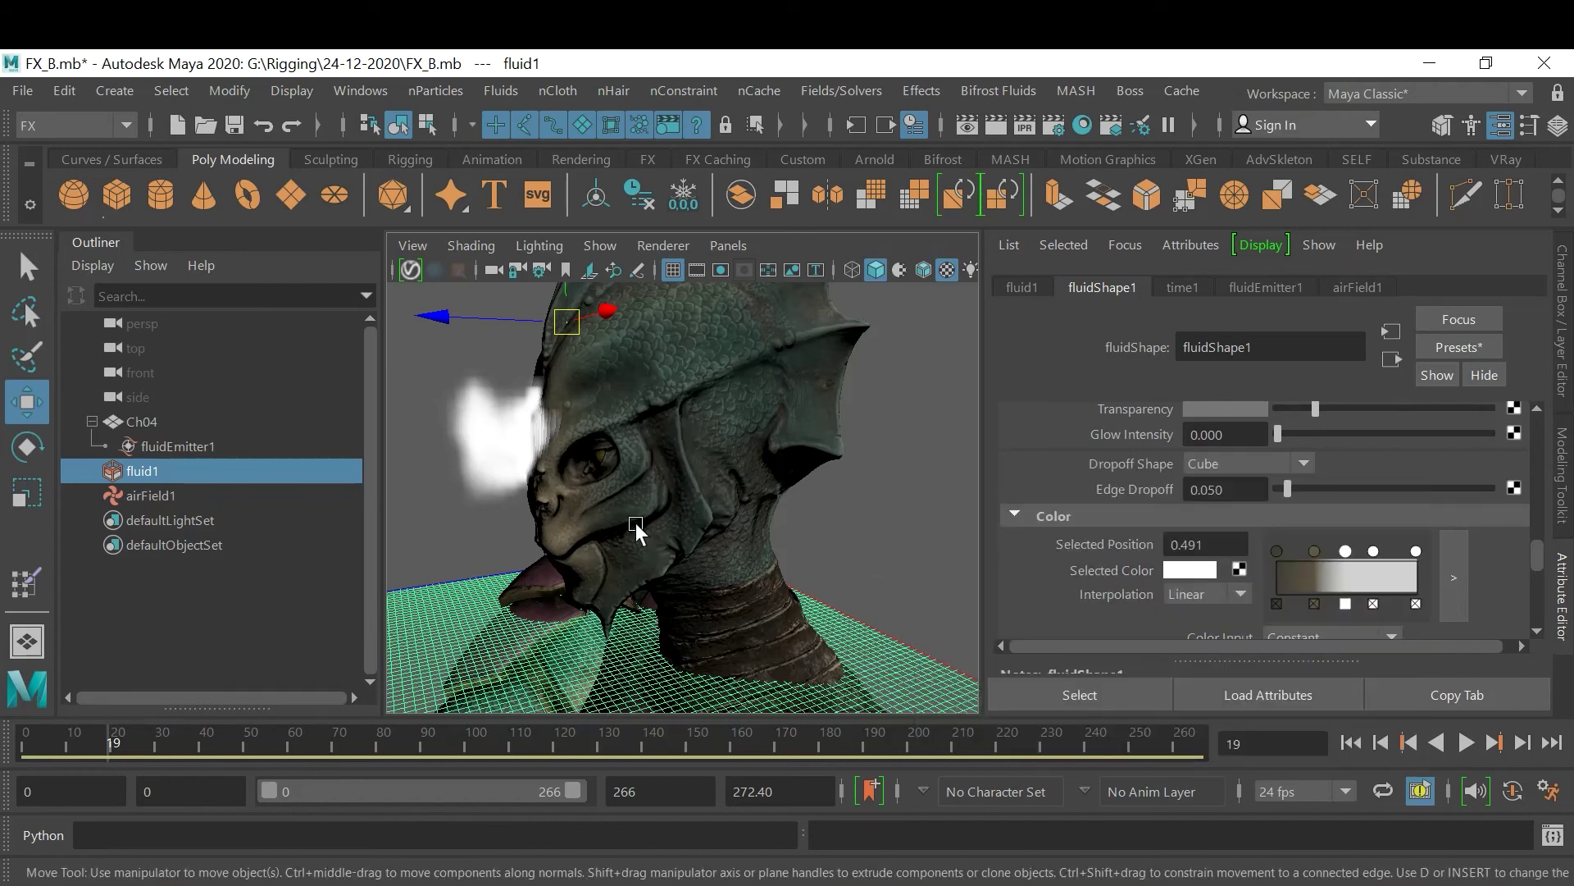
pyautogui.keyDown('alt'); pyautogui.moveTo(642, 523); pyautogui.dragTo(702, 511); pyautogui.keyUp('alt')
pyautogui.keyDown('alt'); pyautogui.moveTo(702, 511); pyautogui.dragTo(720, 587, button='right'); pyautogui.keyUp('alt')
pyautogui.keyDown('alt'); pyautogui.moveTo(720, 587); pyautogui.dragTo(771, 590); pyautogui.keyUp('alt')
pyautogui.click(1351, 741)
pyautogui.keyDown('alt'); pyautogui.moveTo(627, 617); pyautogui.dragTo(709, 538, button='middle'); pyautogui.keyUp('alt')
pyautogui.moveTo(1345, 551); pyautogui.dragTo(1348, 551)
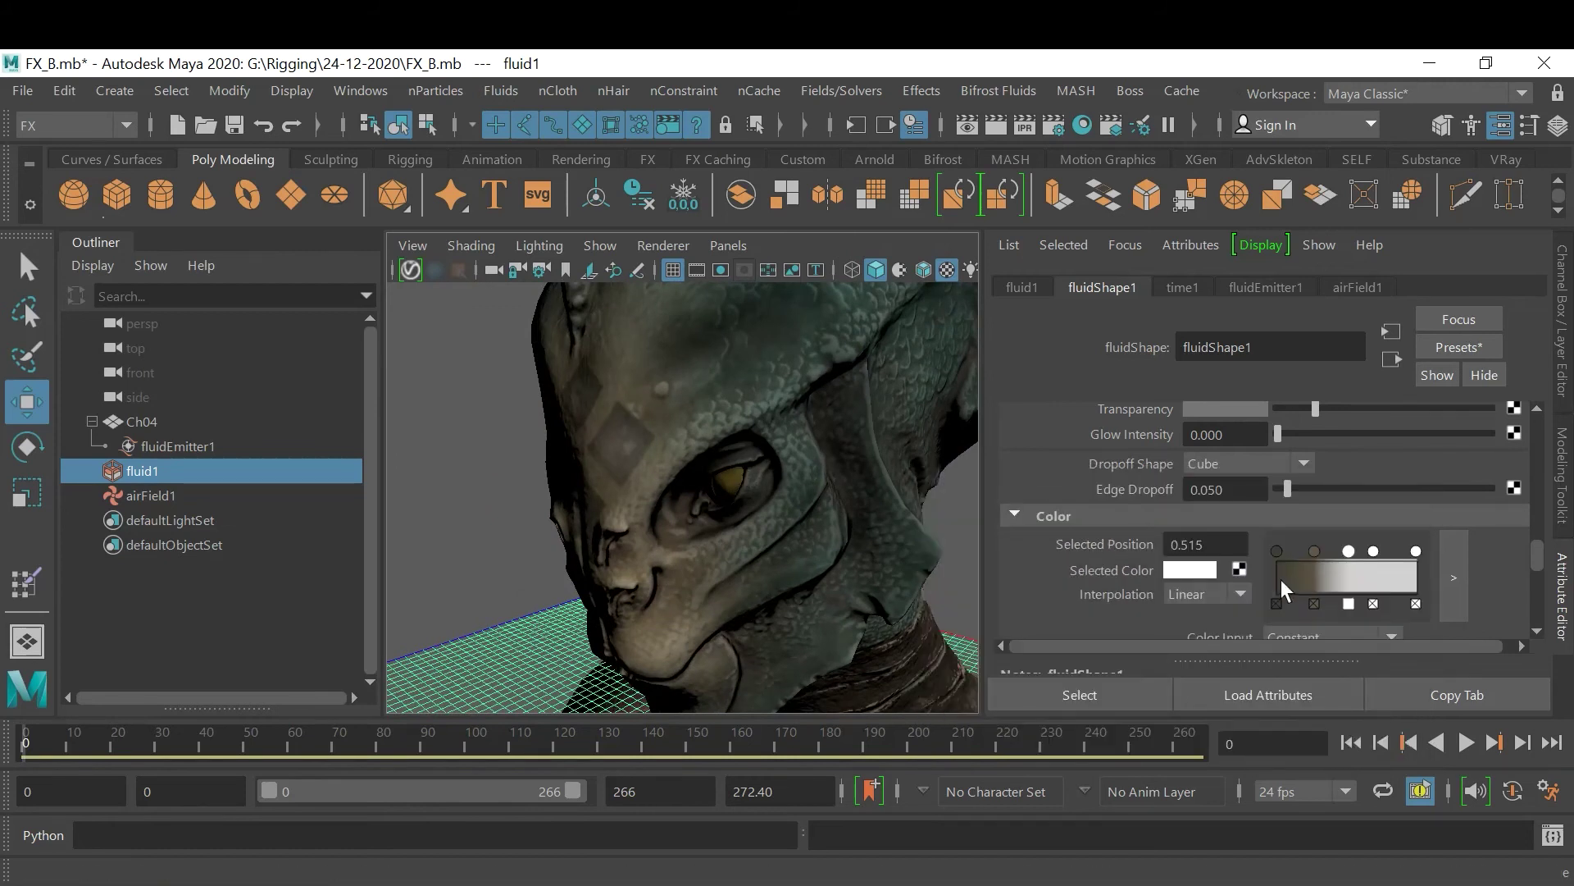
pyautogui.click(1197, 571)
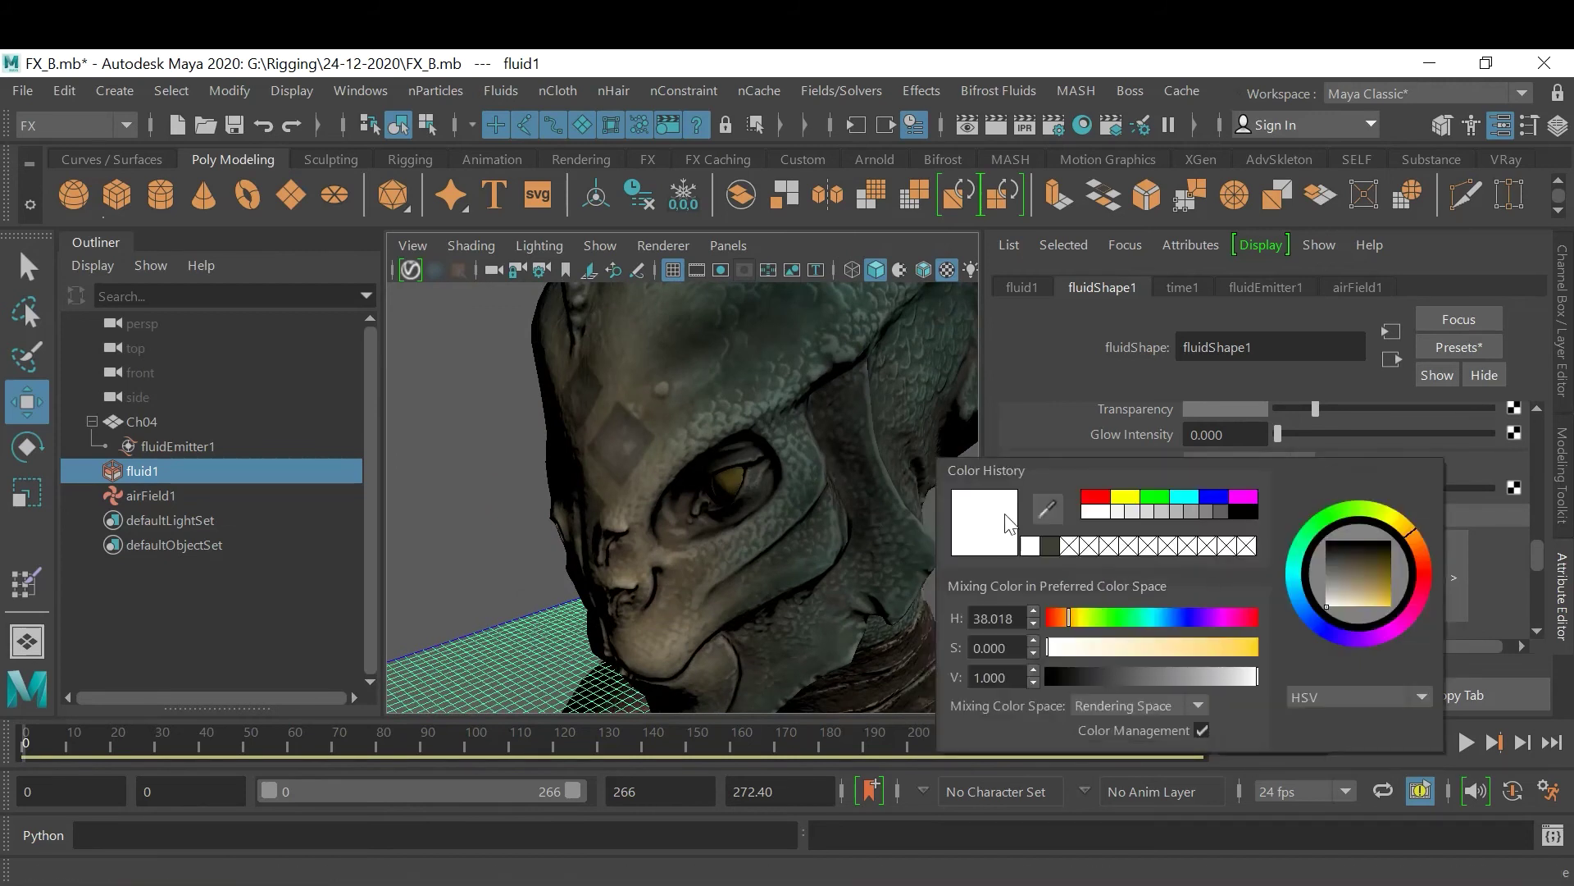
pyautogui.click(1046, 512)
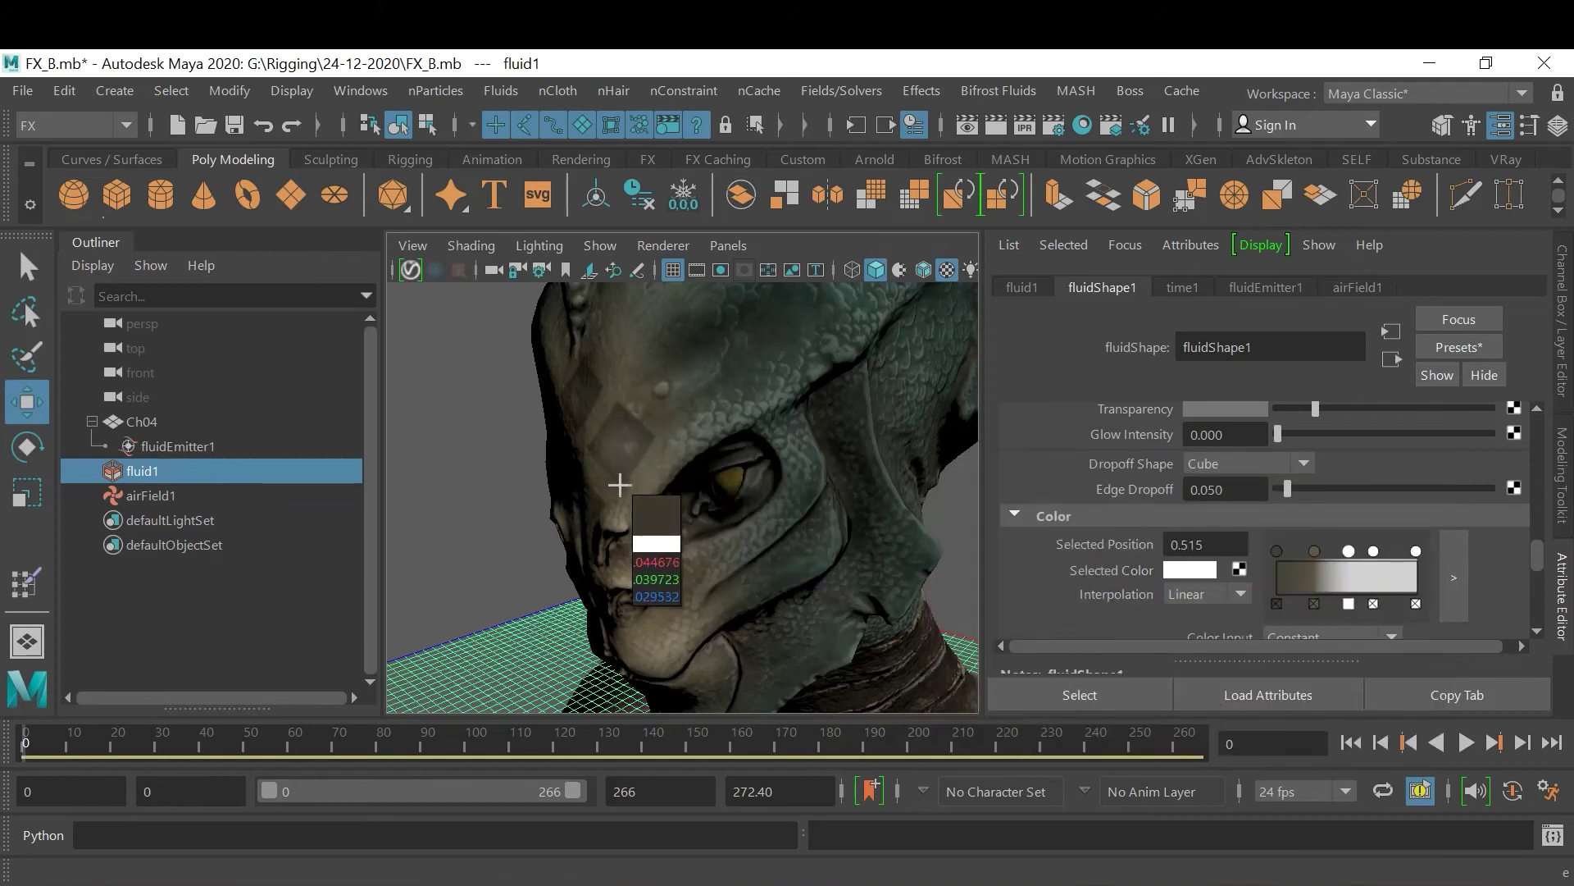
pyautogui.click(624, 525)
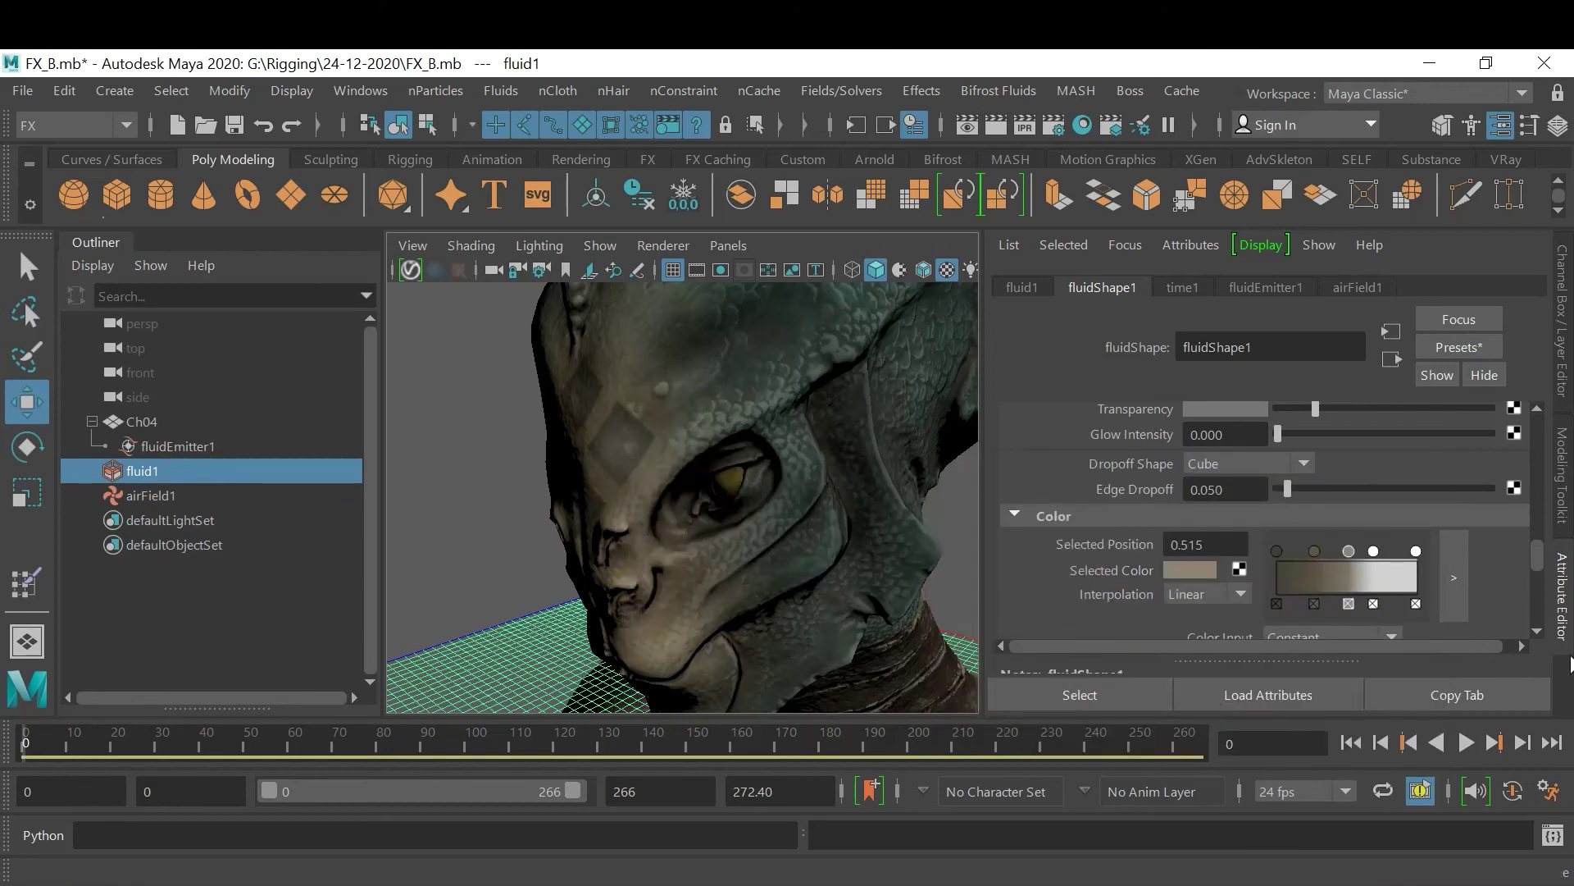
# Set the Color ramp's end marker at 0.994 to a dark golden color with H 31.635, S 1.000 and V 0.358
pyautogui.click(1374, 552)
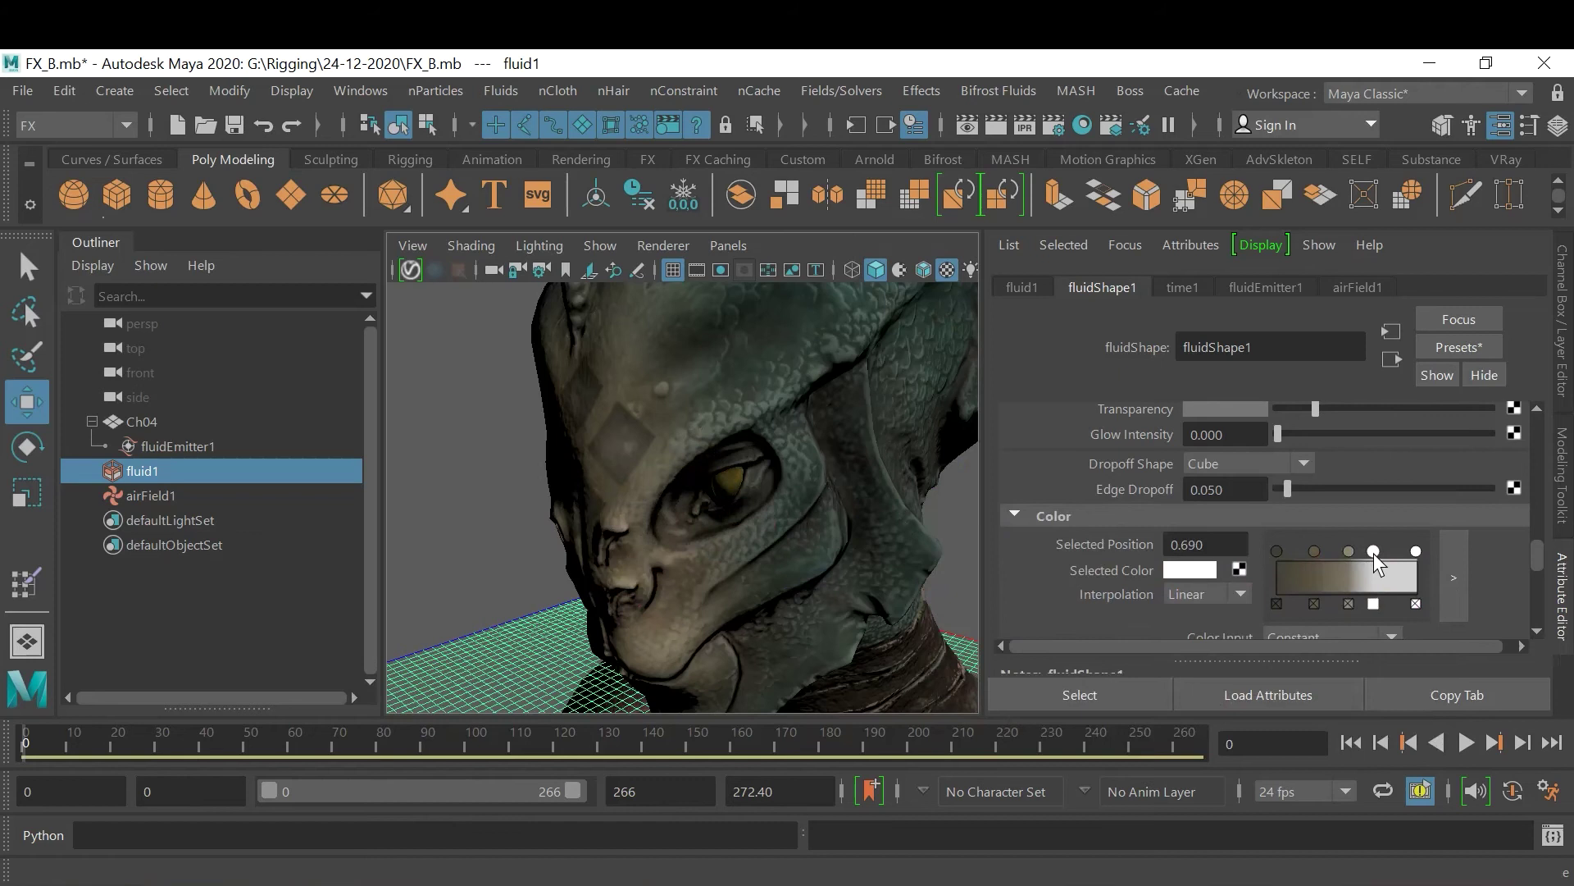
pyautogui.click(1199, 572)
pyautogui.click(1418, 550)
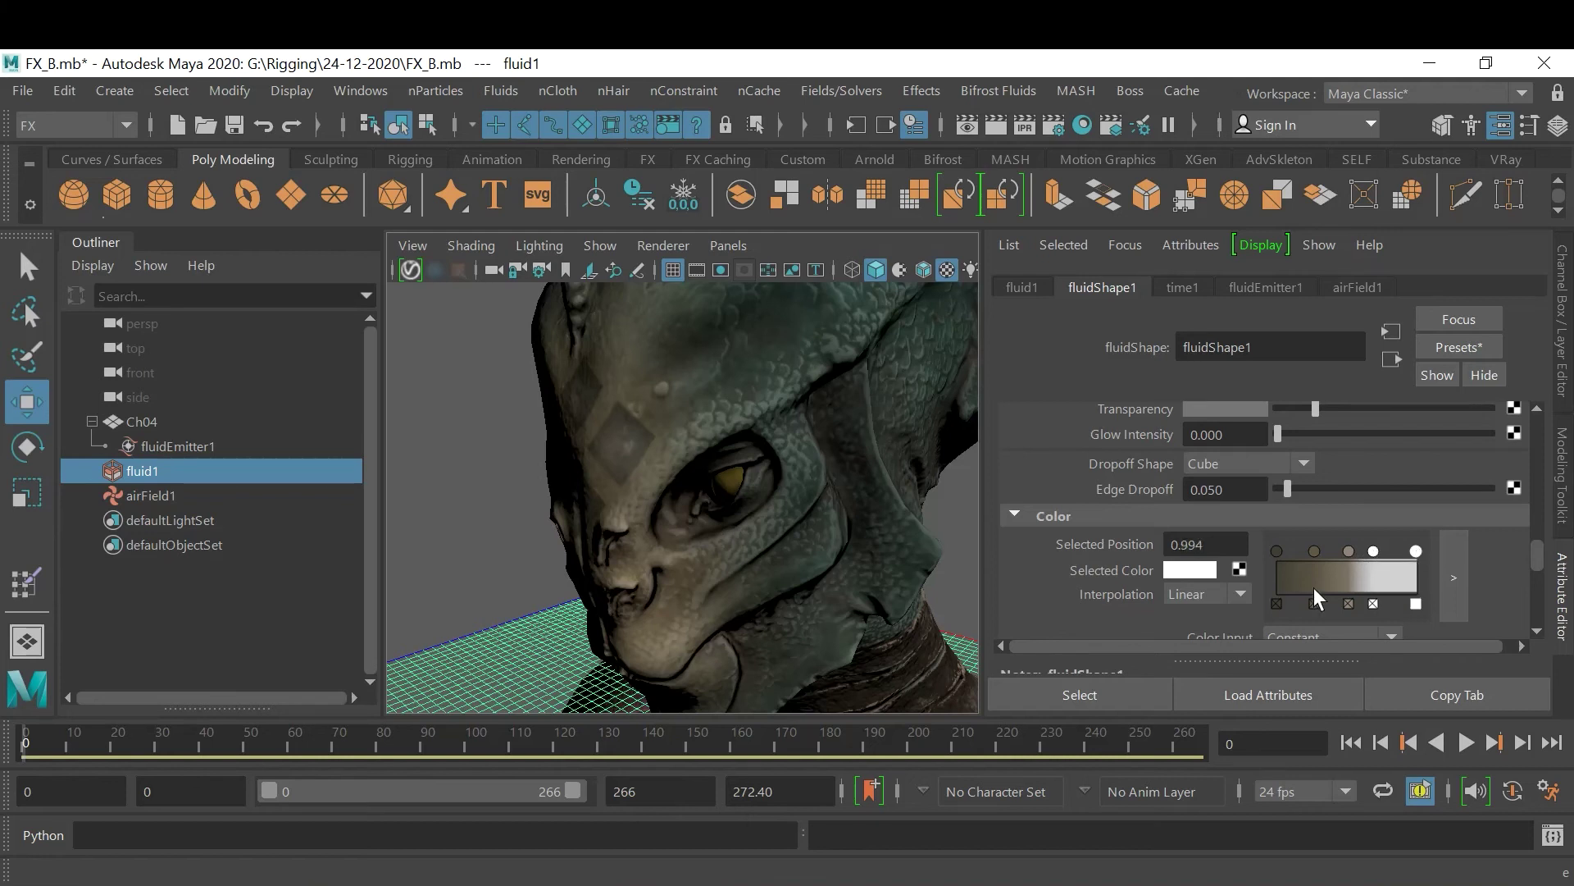
pyautogui.click(1186, 571)
pyautogui.moveTo(1168, 649); pyautogui.dragTo(1184, 682)
pyautogui.click(1182, 680)
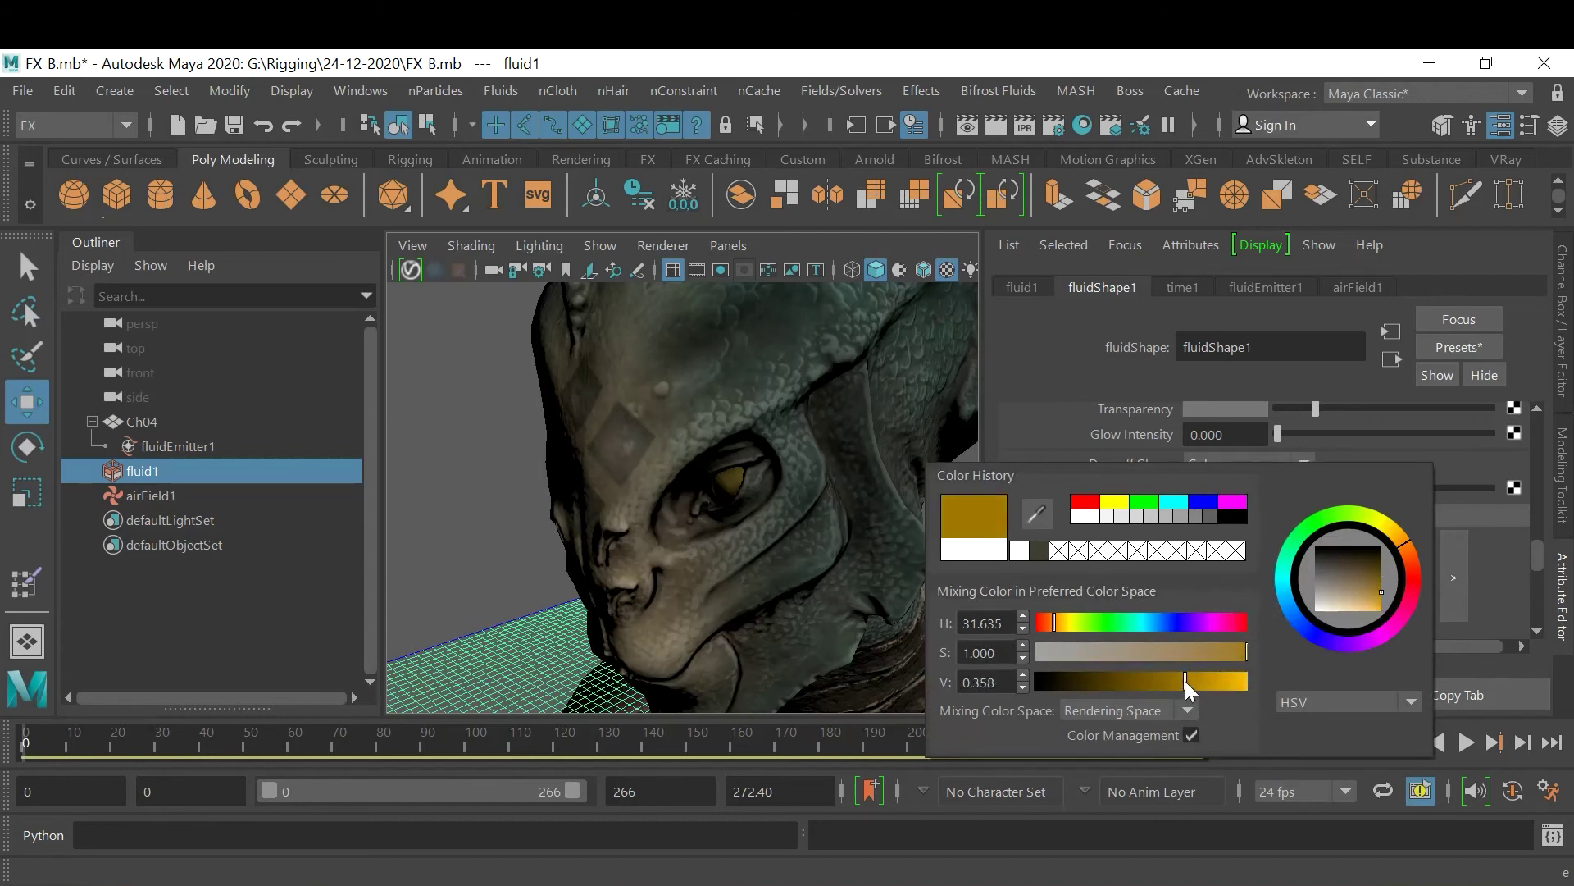
# Set both the Color Input and the Incandescence Input of the fluid shape to Density
pyautogui.scroll(-3, 1365, 621)
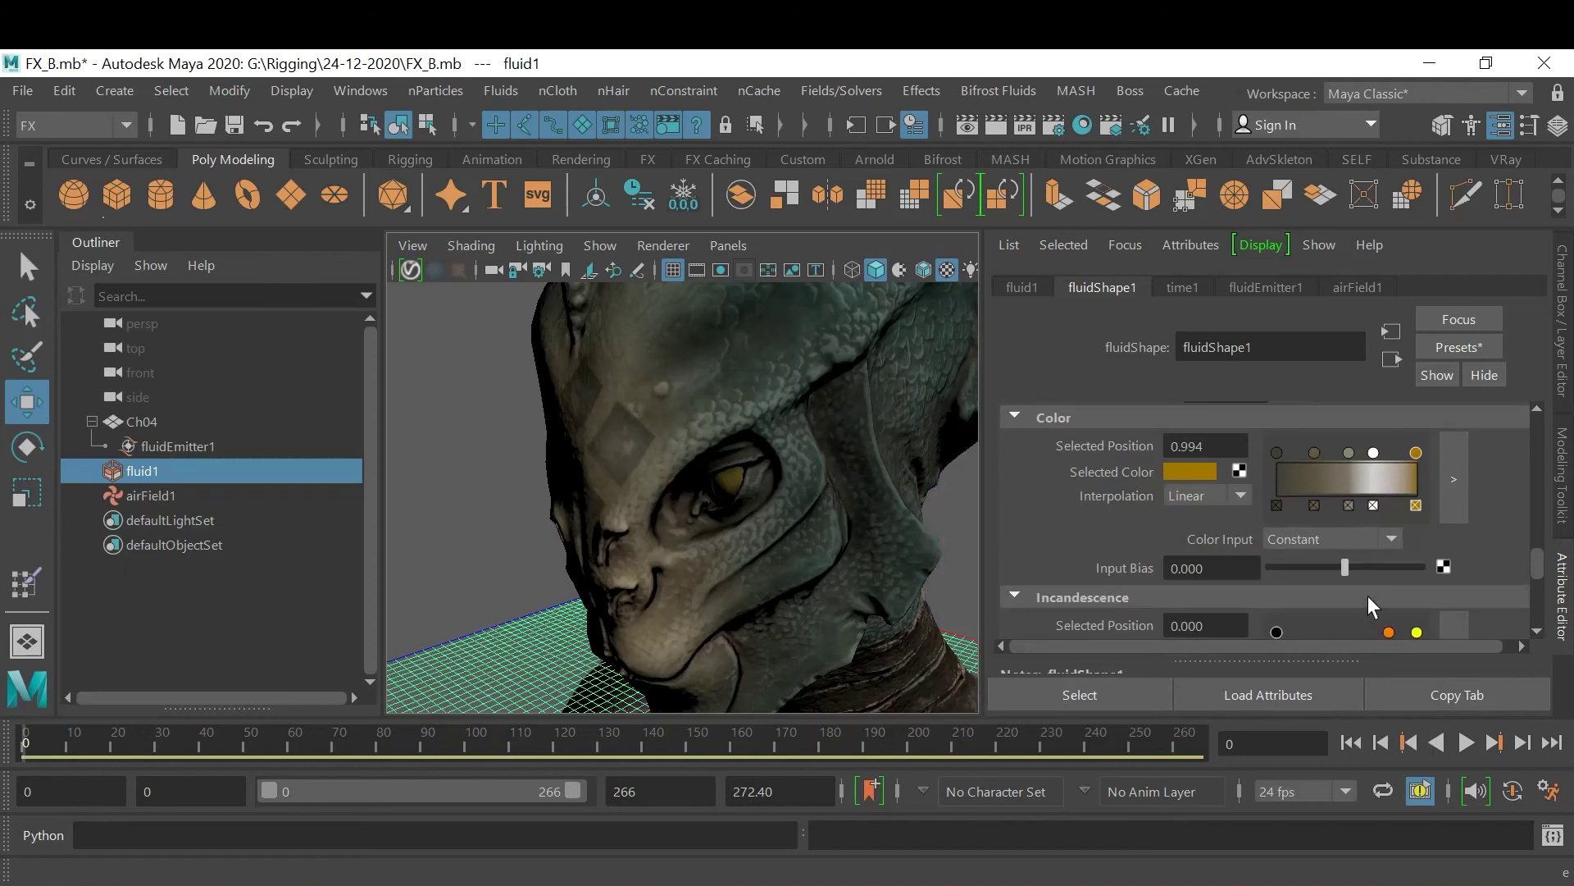
pyautogui.click(1335, 540)
pyautogui.click(1321, 685)
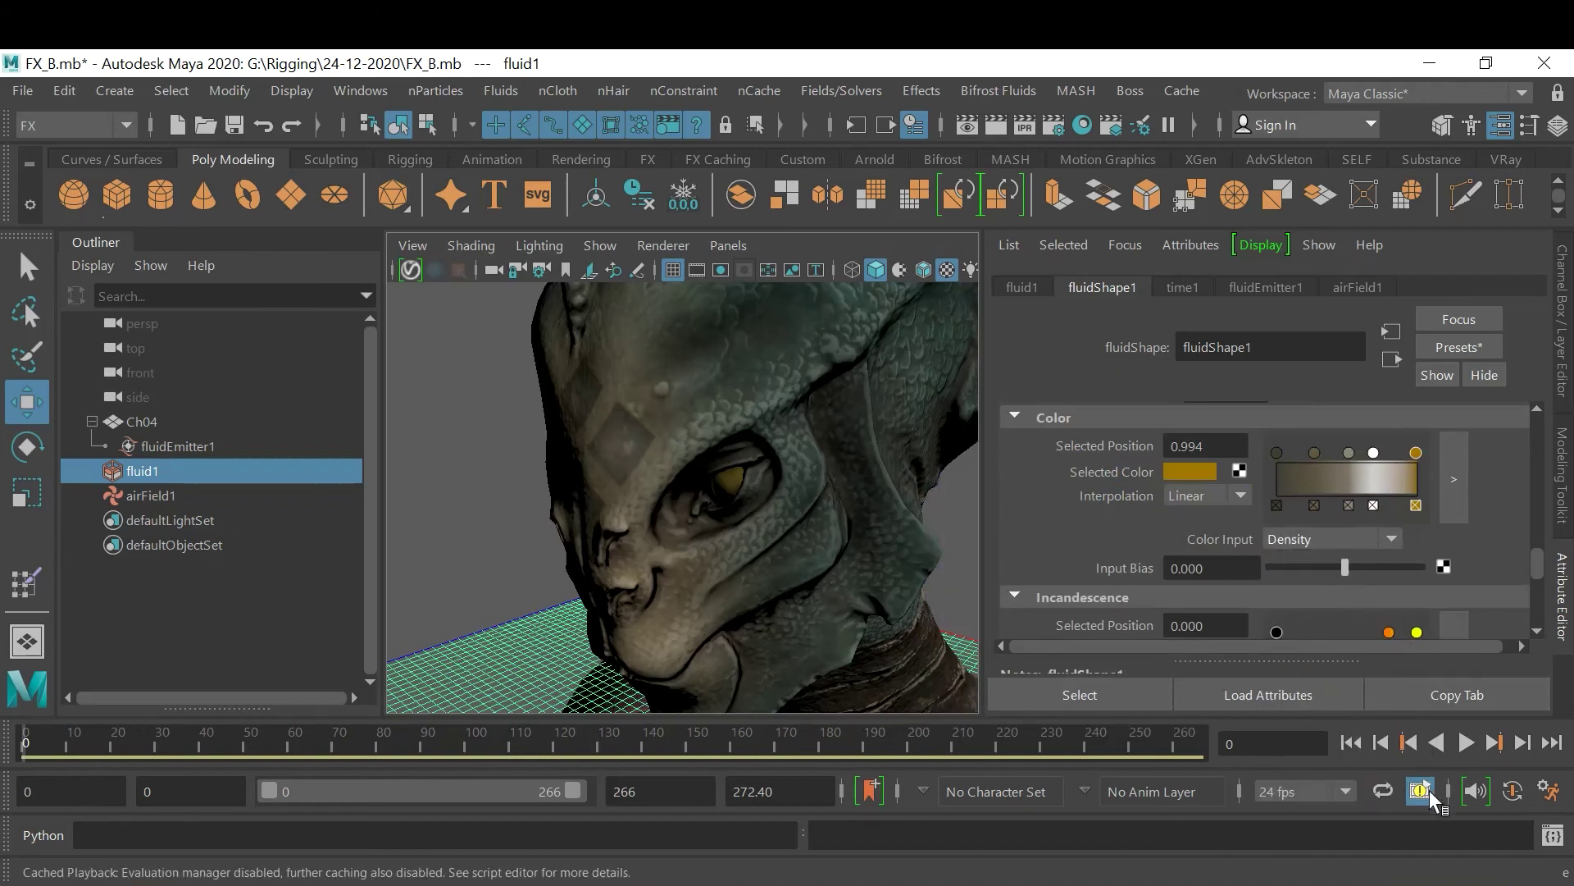
pyautogui.scroll(-2, 1379, 588)
pyautogui.click(1331, 620)
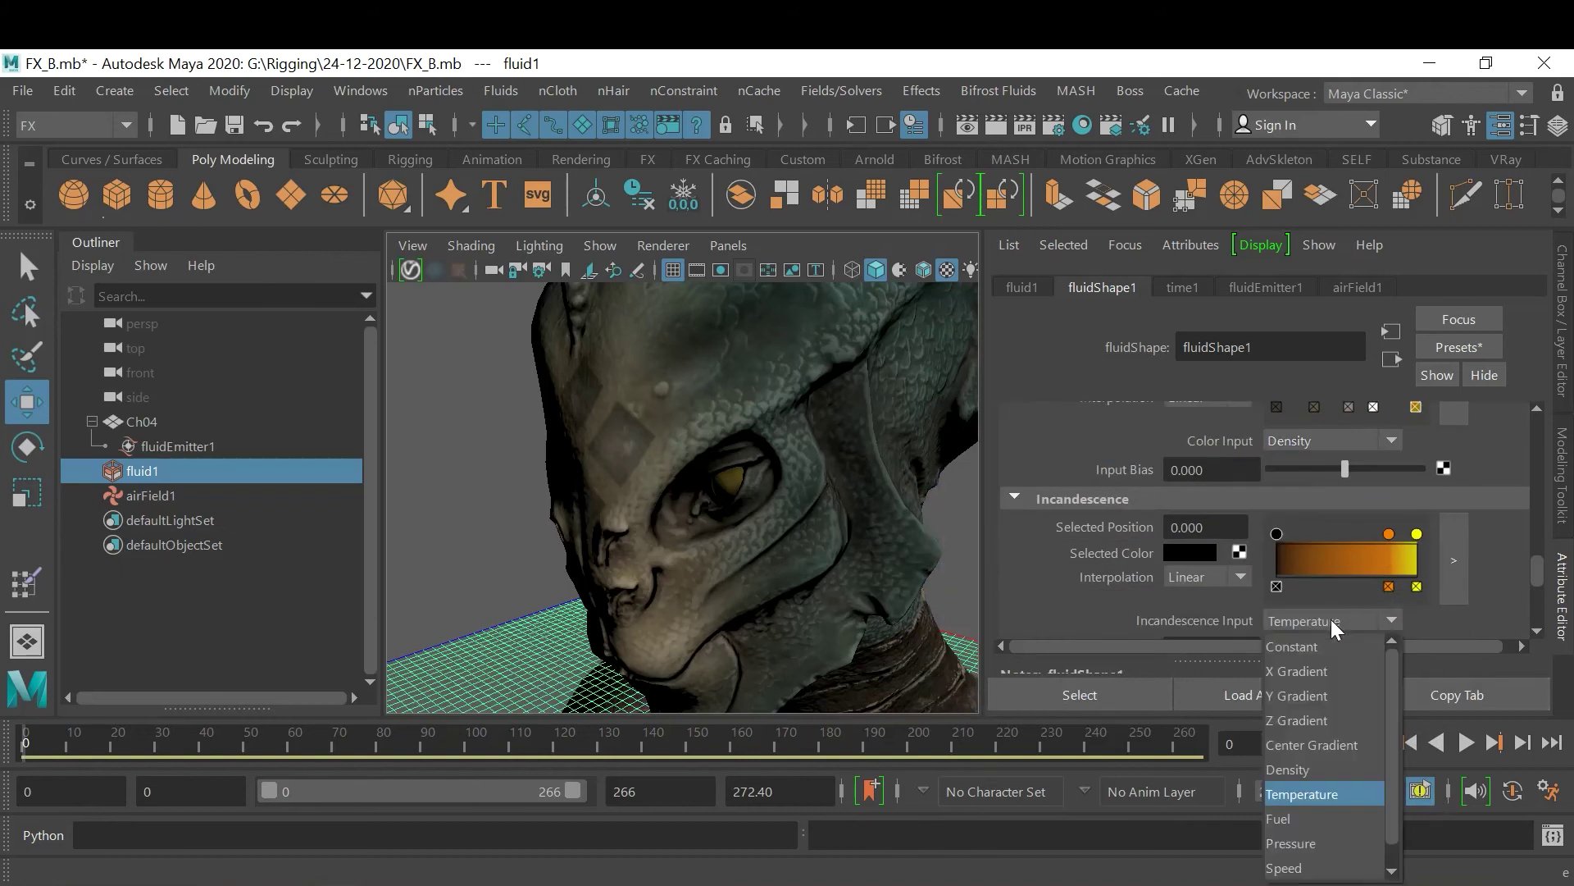
pyautogui.click(1320, 770)
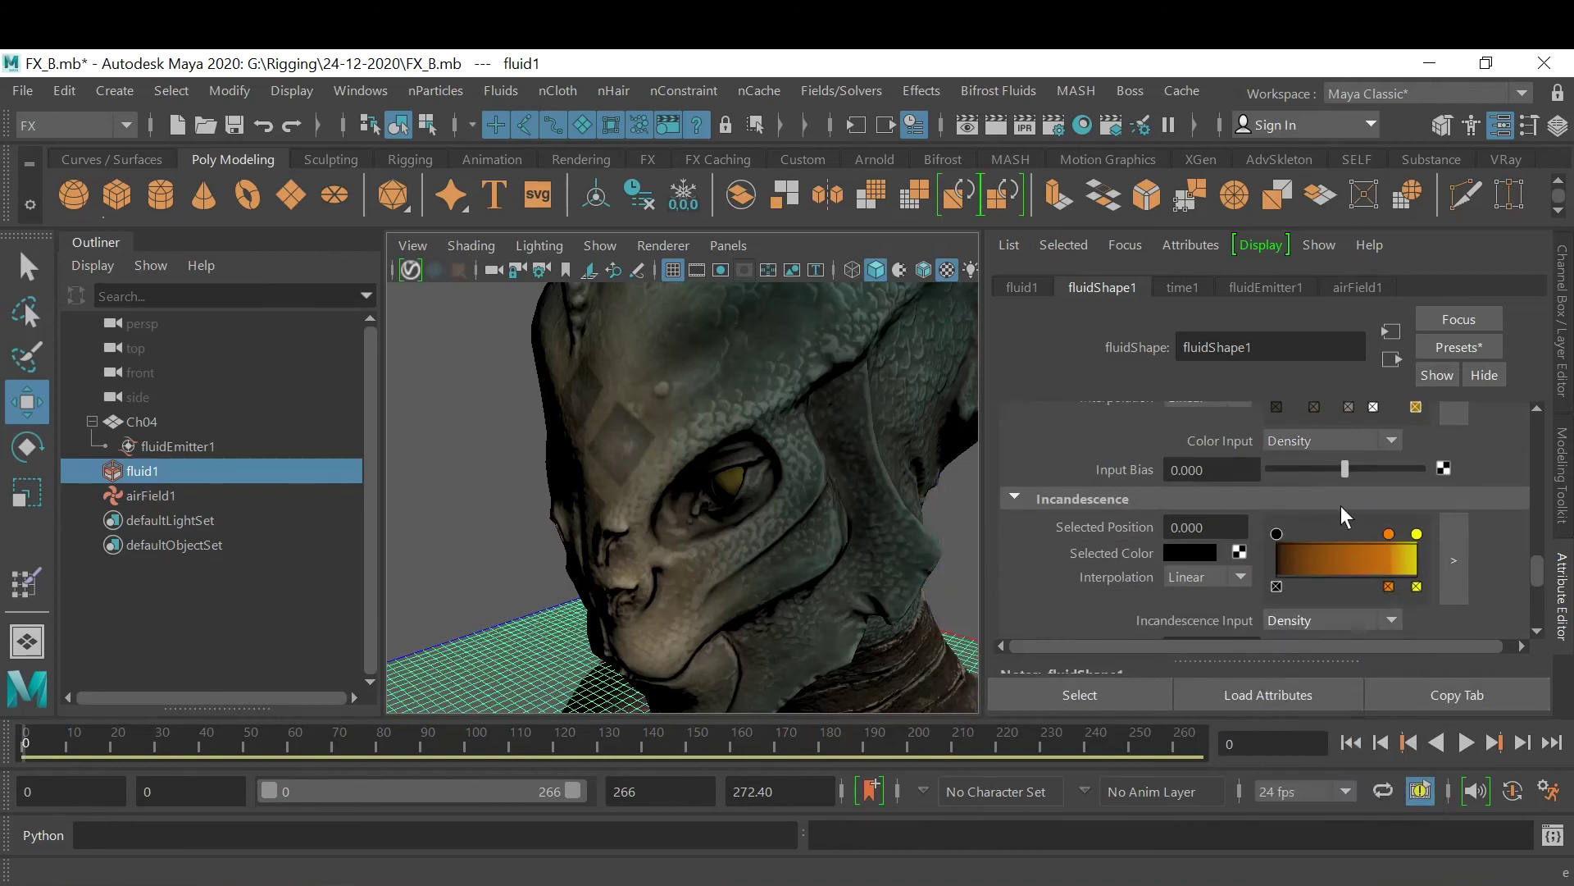
pyautogui.scroll(-3, 1410, 549)
pyautogui.scroll(-4, 1410, 549)
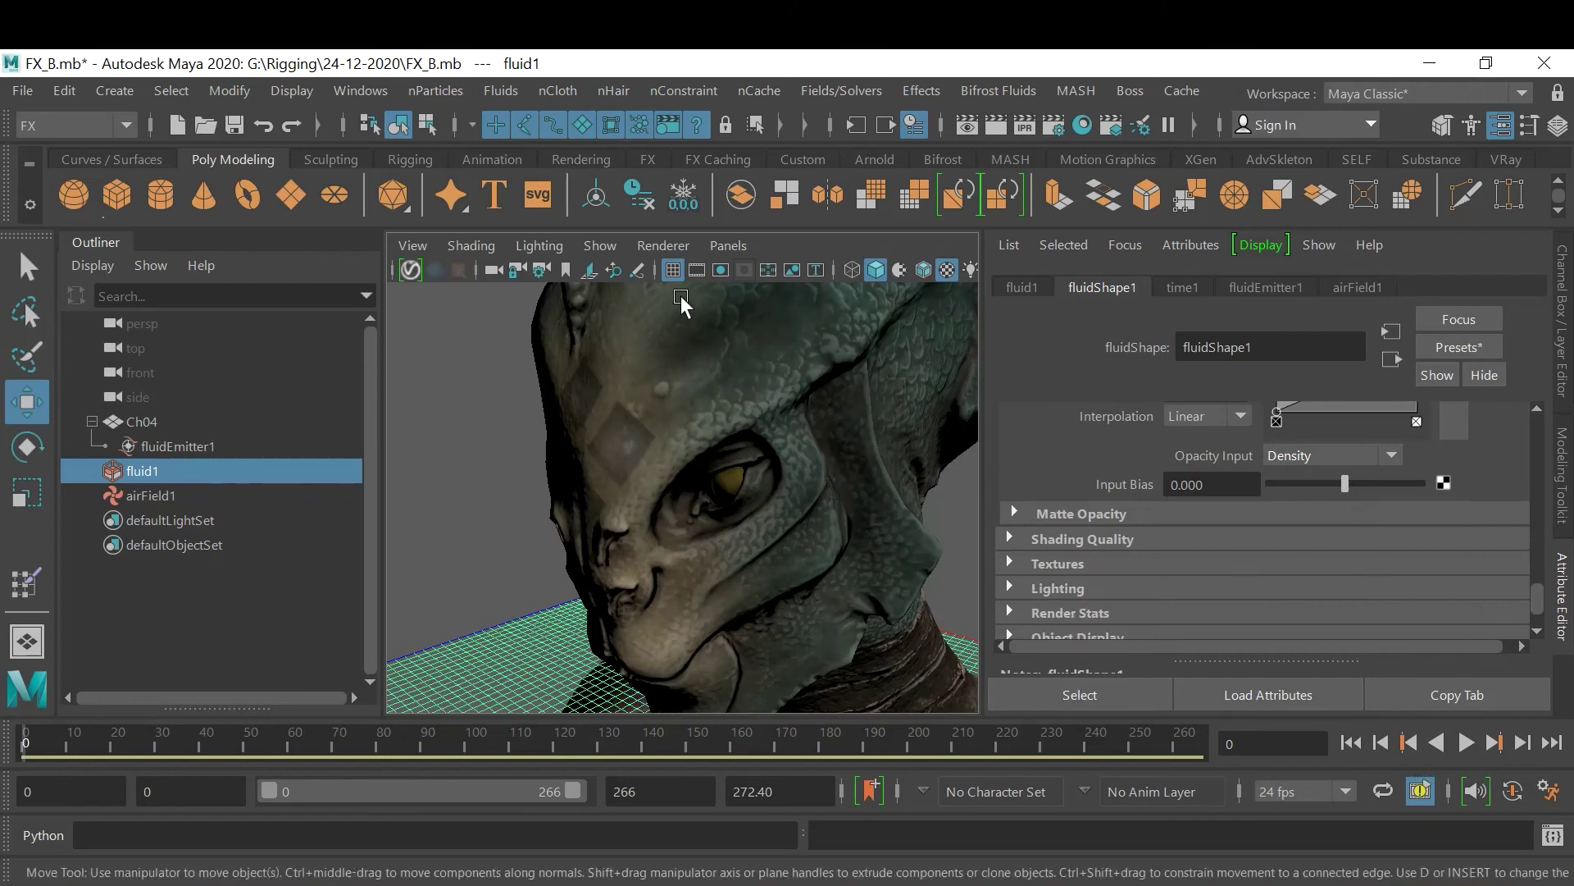
# Deselect the fluid, save the scene, and save a new version of it as FX_C
pyautogui.click(501, 381)
pyautogui.hotkey('ctrl', 's')
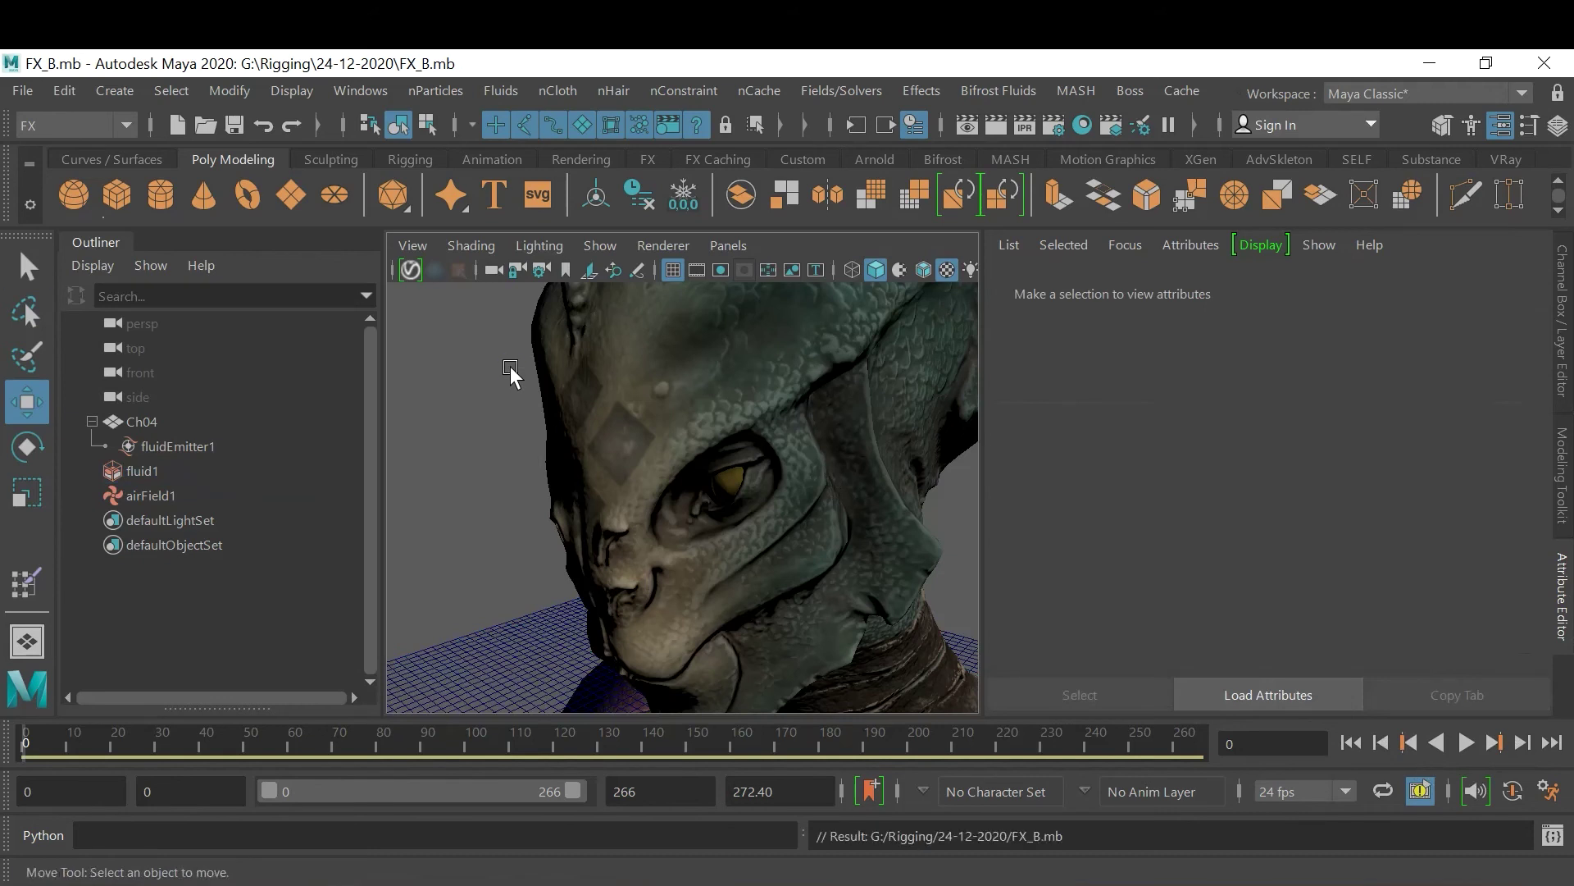
pyautogui.hotkey('ctrl', 'shift', 's')
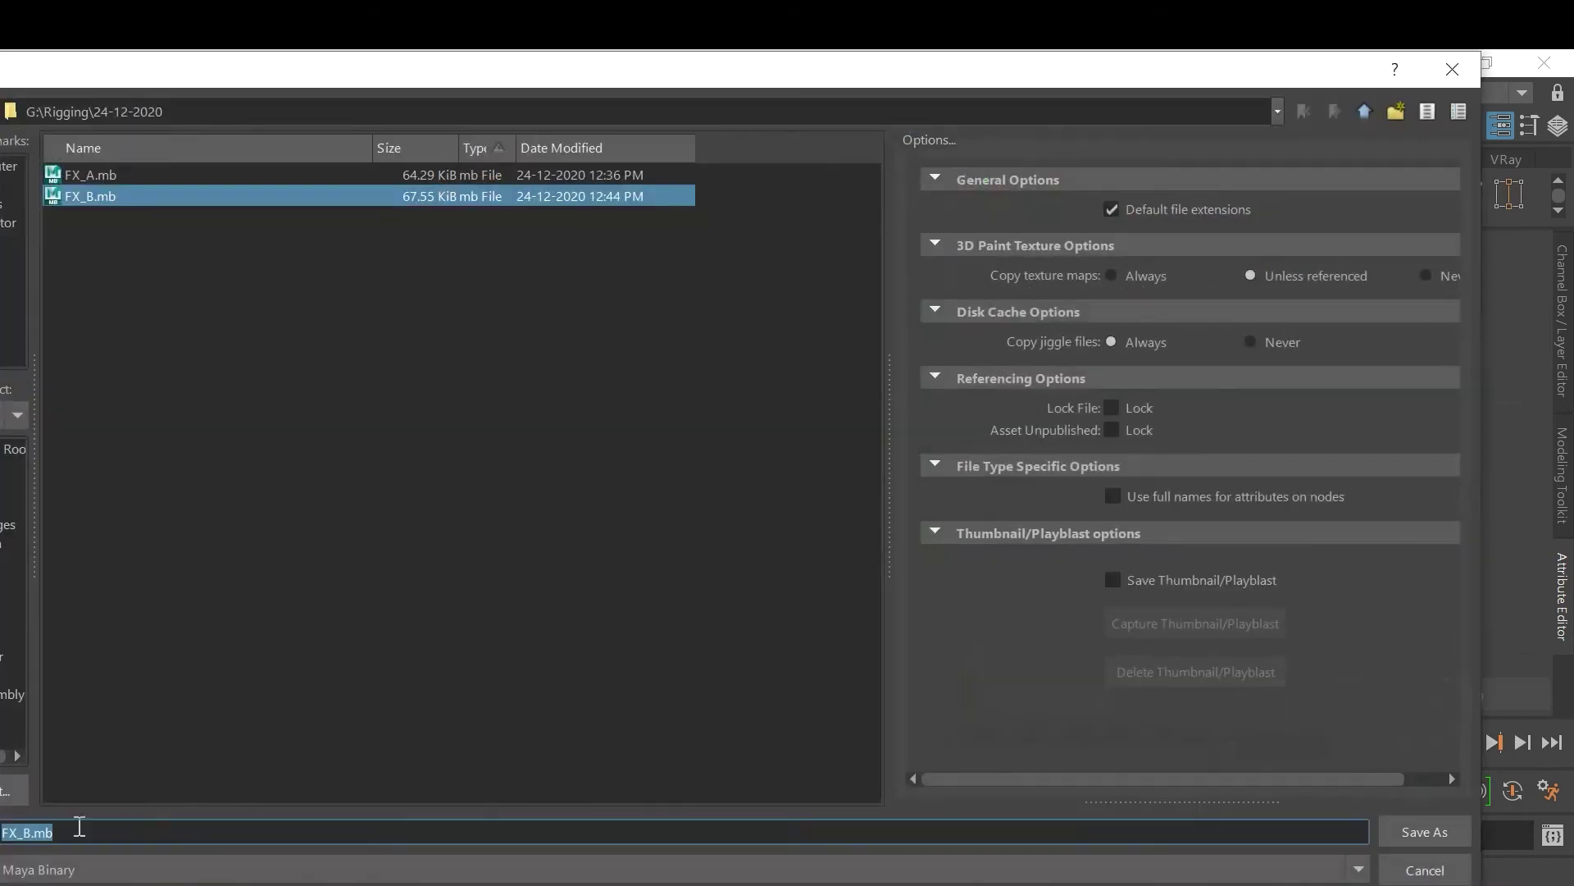
pyautogui.write('FX_C')
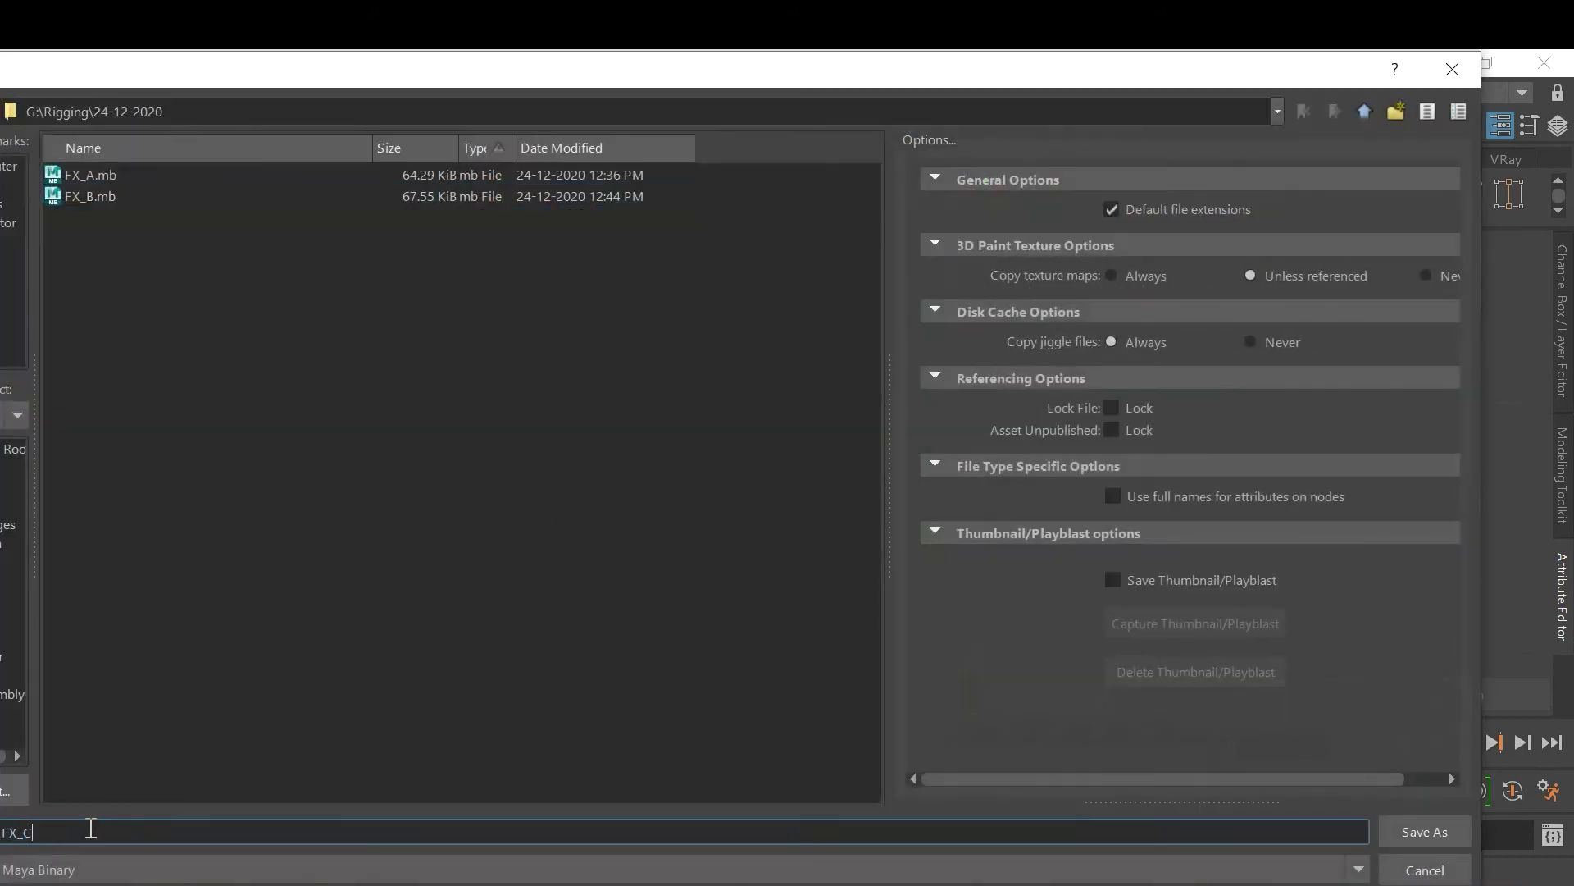
pyautogui.press('Return')
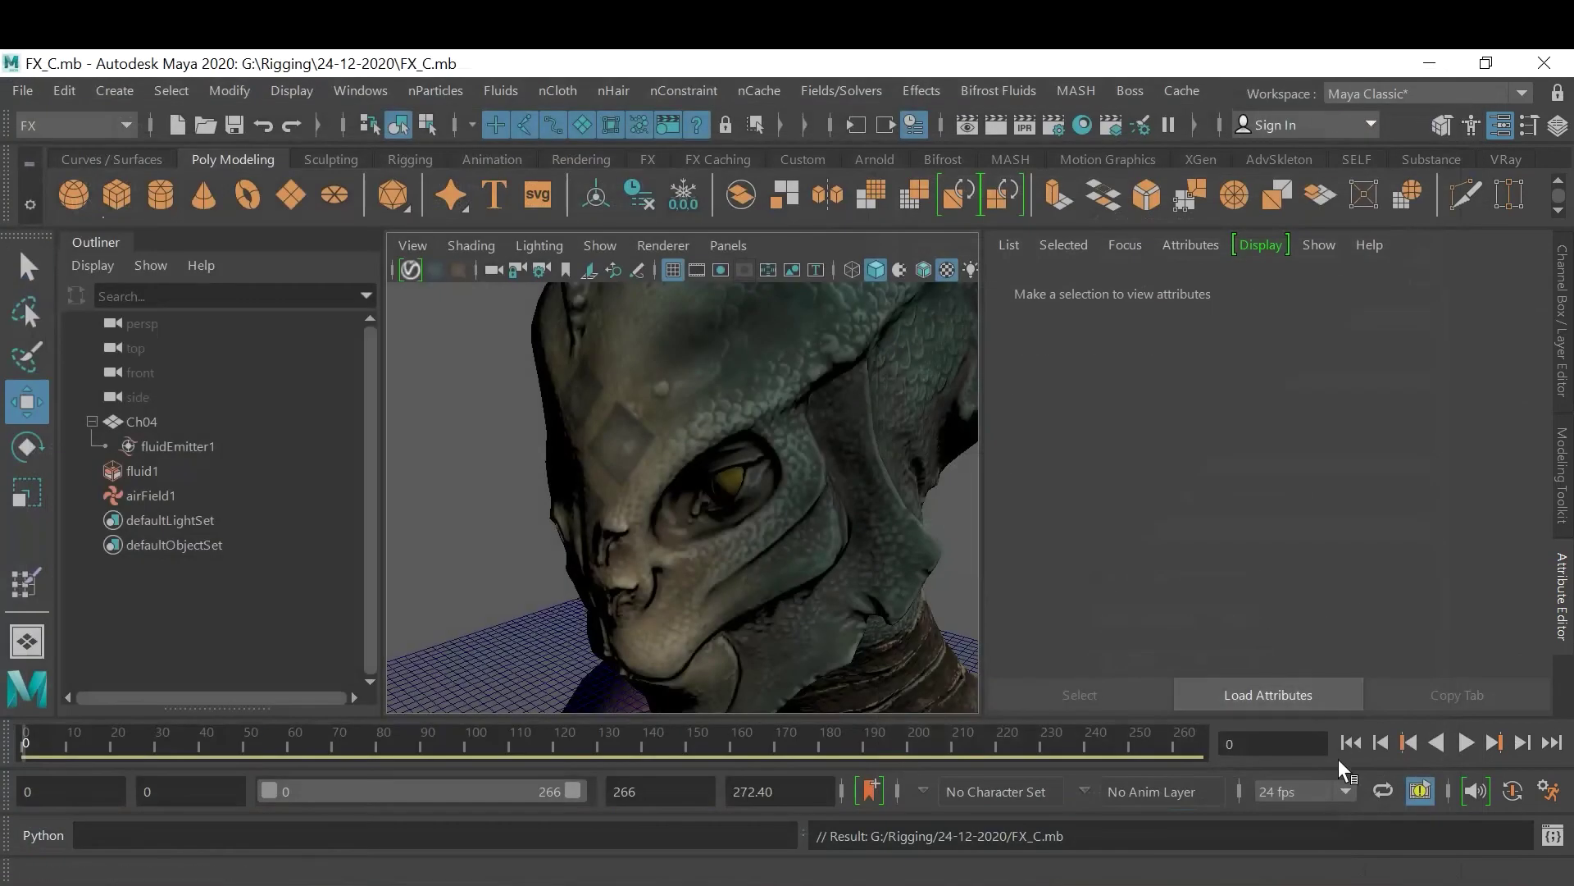
# Play the fluid simulation from frame 0 to frame 15 and examine the emission around the whole head
pyautogui.click(1466, 743)
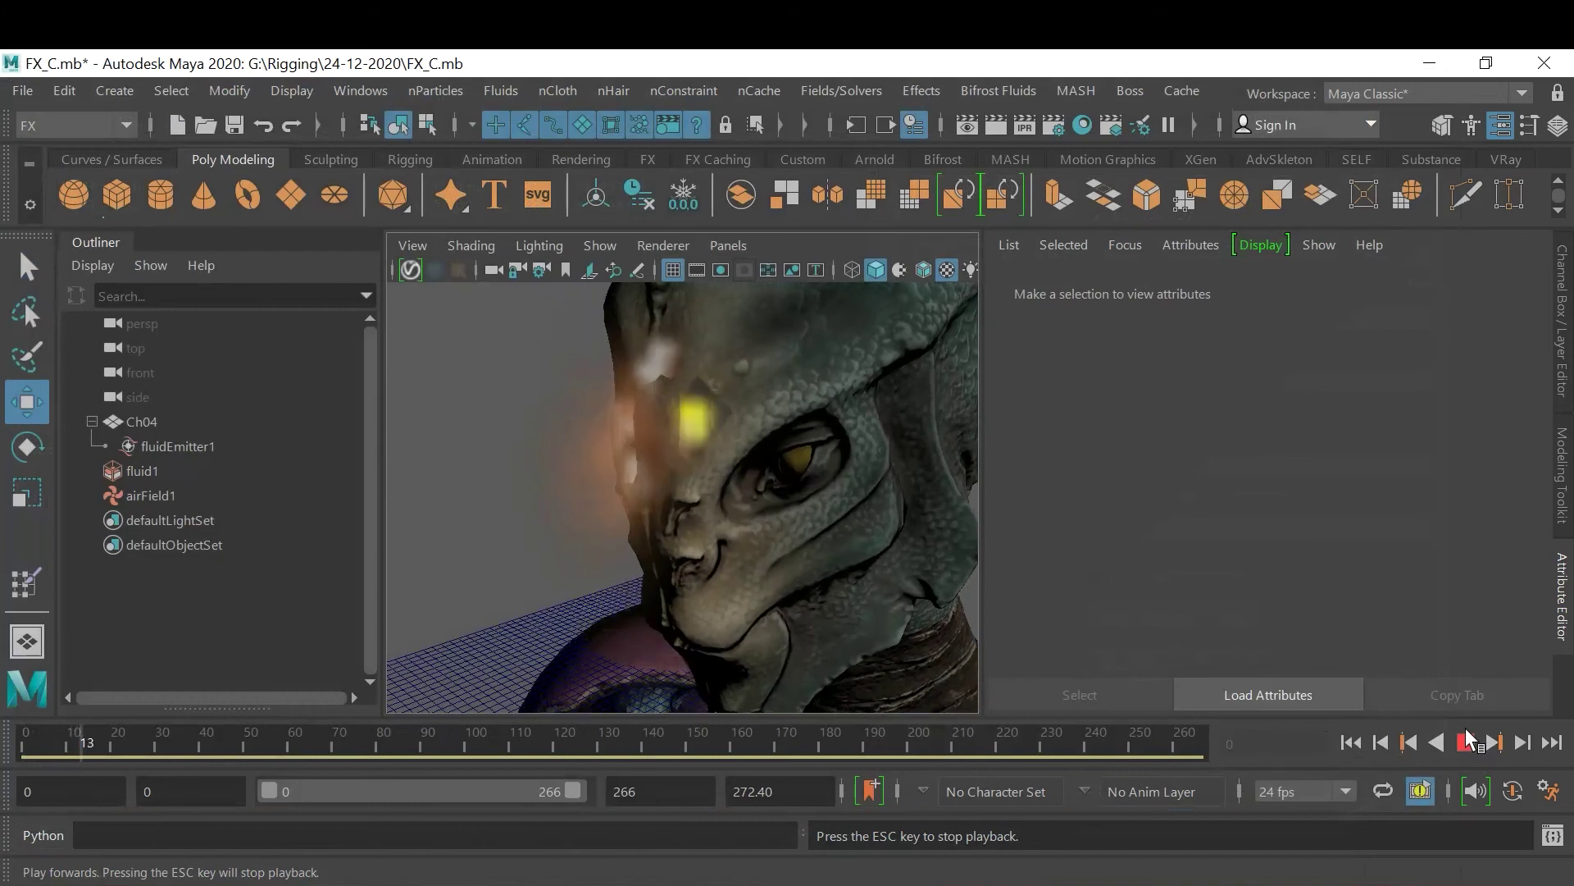
pyautogui.click(1466, 743)
pyautogui.scroll(-8, 781, 545)
pyautogui.keyDown('alt'); pyautogui.moveTo(781, 603); pyautogui.dragTo(720, 605); pyautogui.keyUp('alt')
# Change the viewport background to solid black and play the simulation on to frame 30
pyautogui.hotkey('alt', 'b')
pyautogui.hotkey('alt', 'b')
pyautogui.hotkey('alt', 'b')
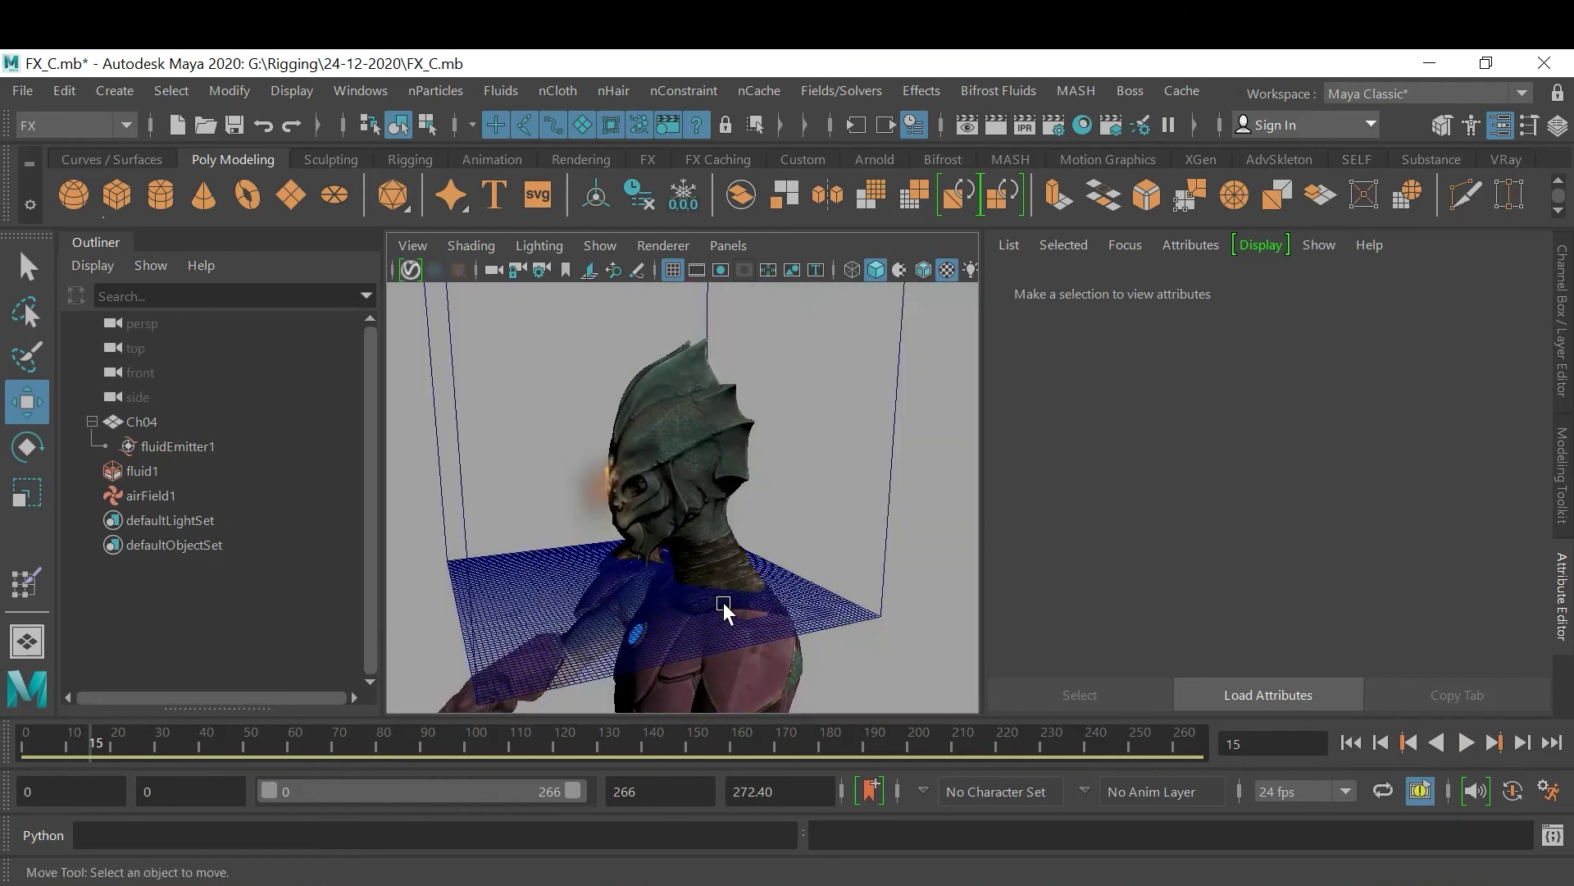
pyautogui.scroll(5, 723, 602)
pyautogui.keyDown('alt'); pyautogui.moveTo(742, 589); pyautogui.dragTo(828, 587); pyautogui.keyUp('alt')
pyautogui.click(1467, 743)
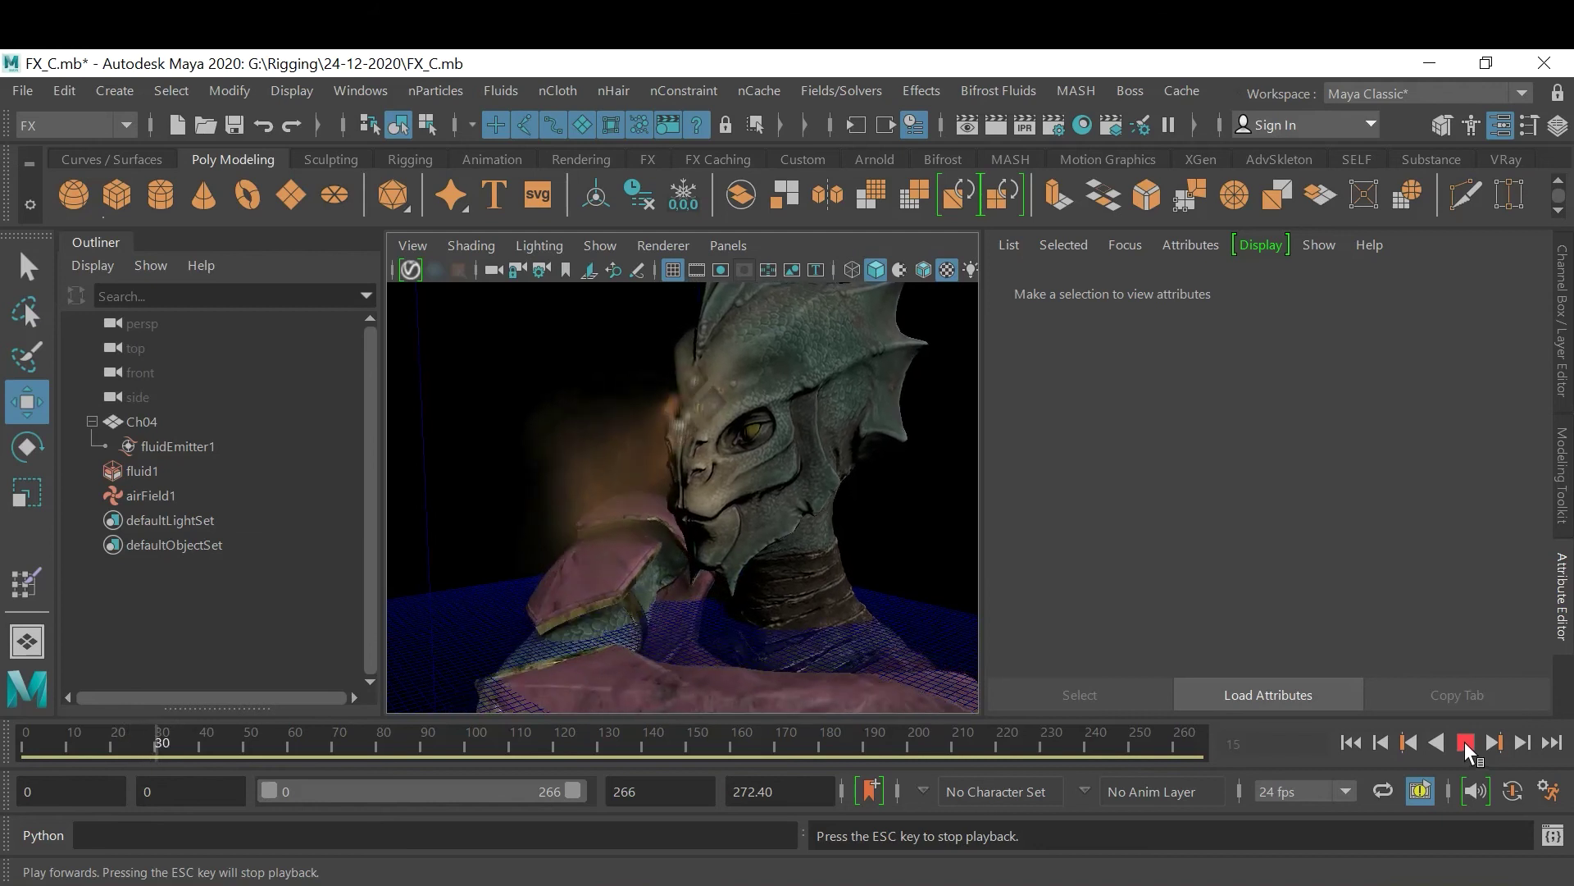
pyautogui.click(1464, 741)
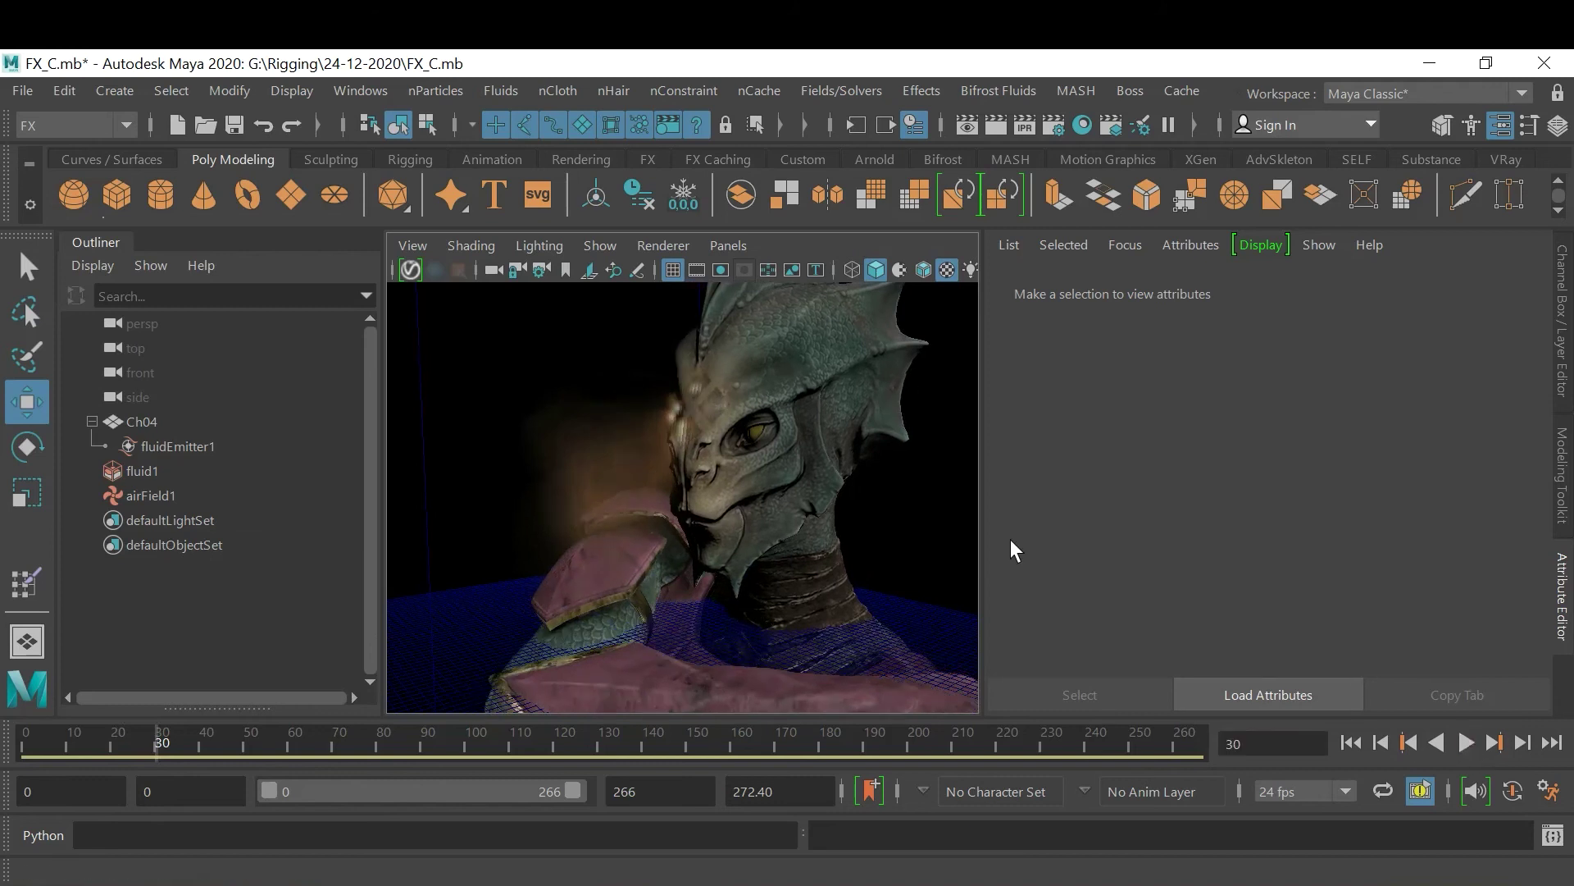
# Raise airField1's Magnitude to 25.694 and replay the simulation from frame 0 to frame 16
pyautogui.click(146, 495)
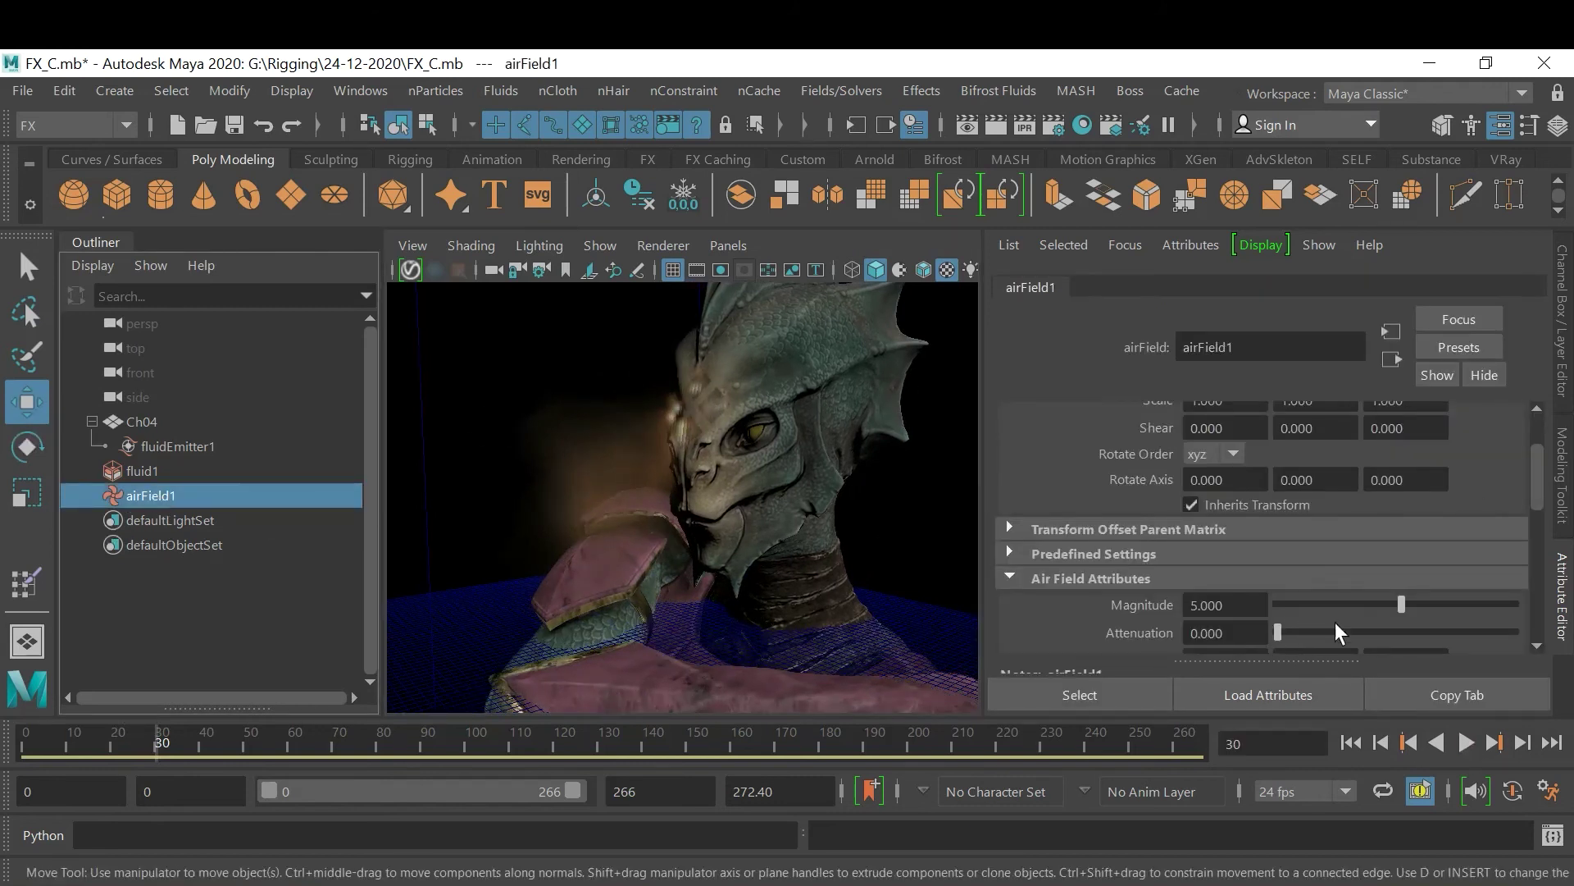
pyautogui.moveTo(1425, 599)
pyautogui.mouseDown()
pyautogui.moveTo(1410, 605)
pyautogui.moveTo(1425, 608)
pyautogui.mouseUp()
pyautogui.click(1350, 743)
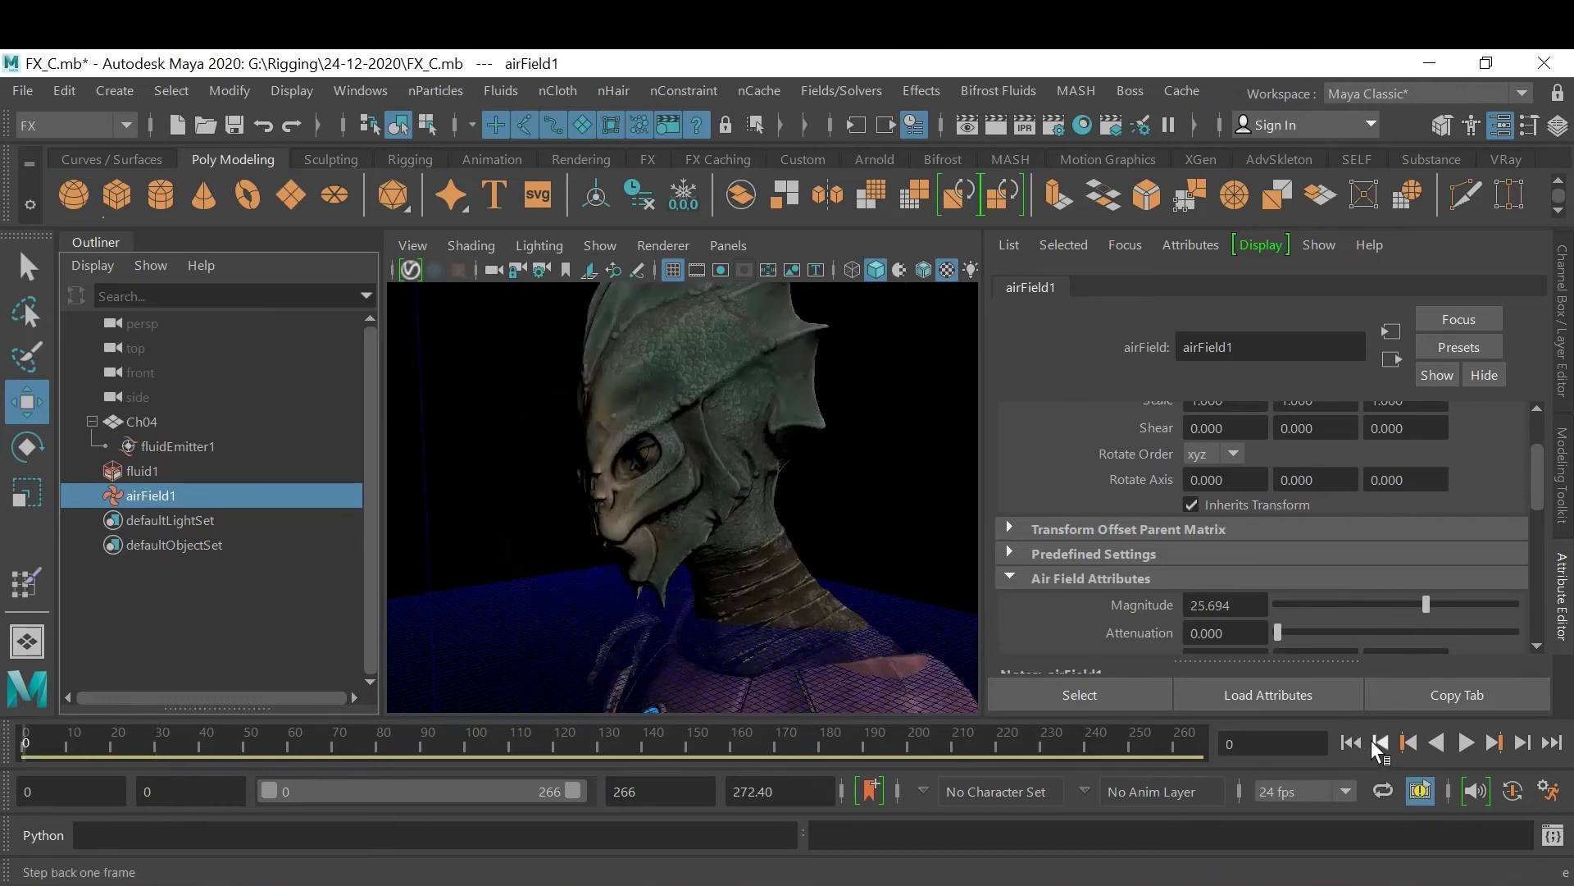
pyautogui.click(1467, 743)
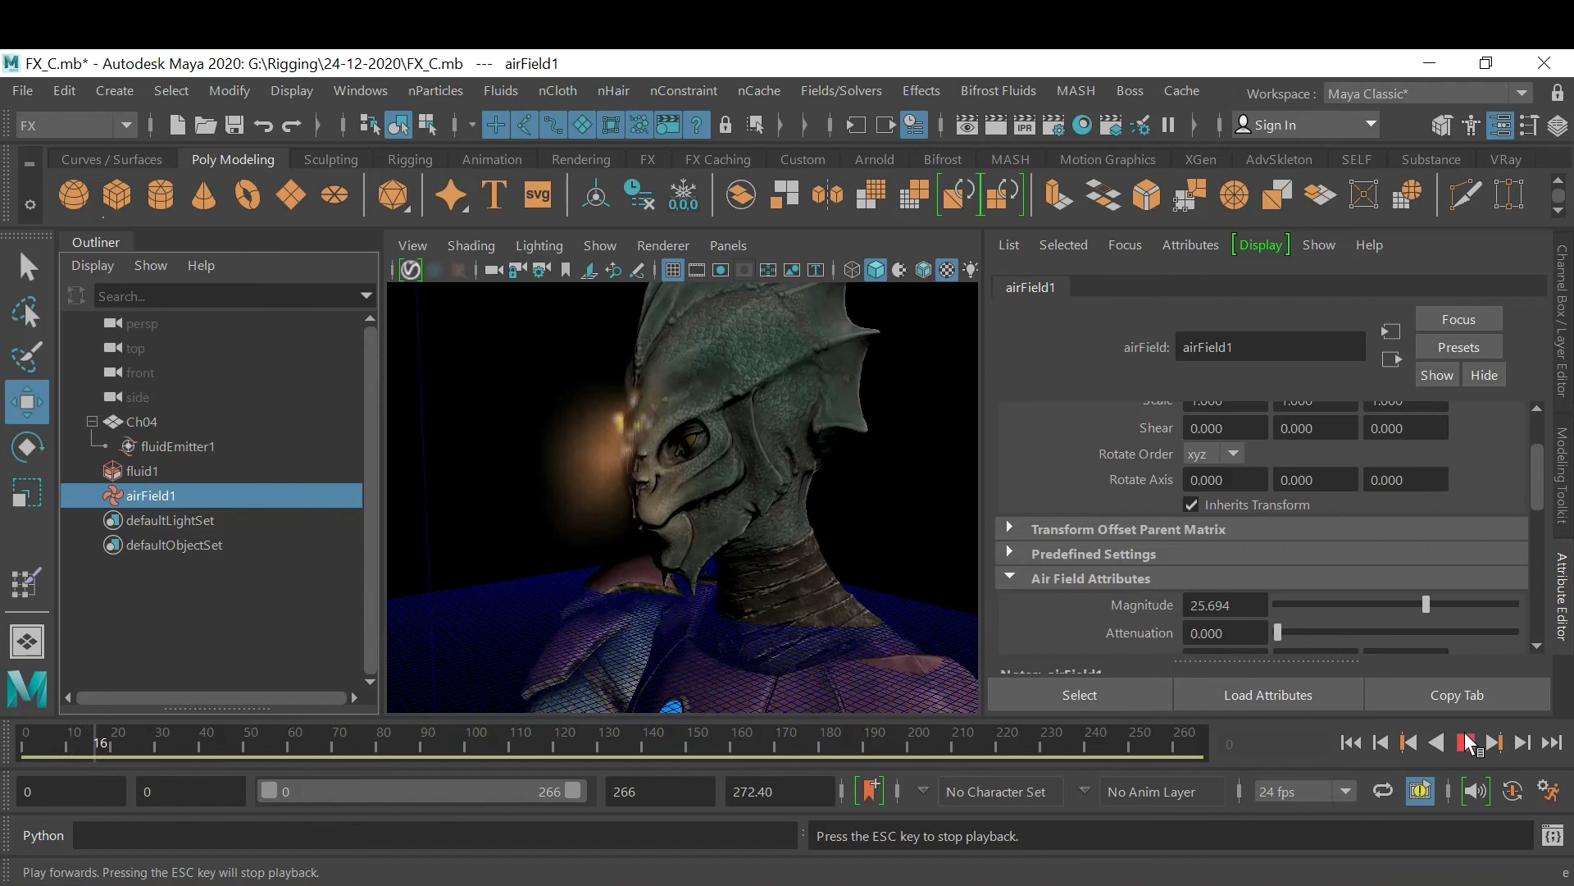
pyautogui.click(1467, 742)
pyautogui.scroll(-3, 1342, 517)
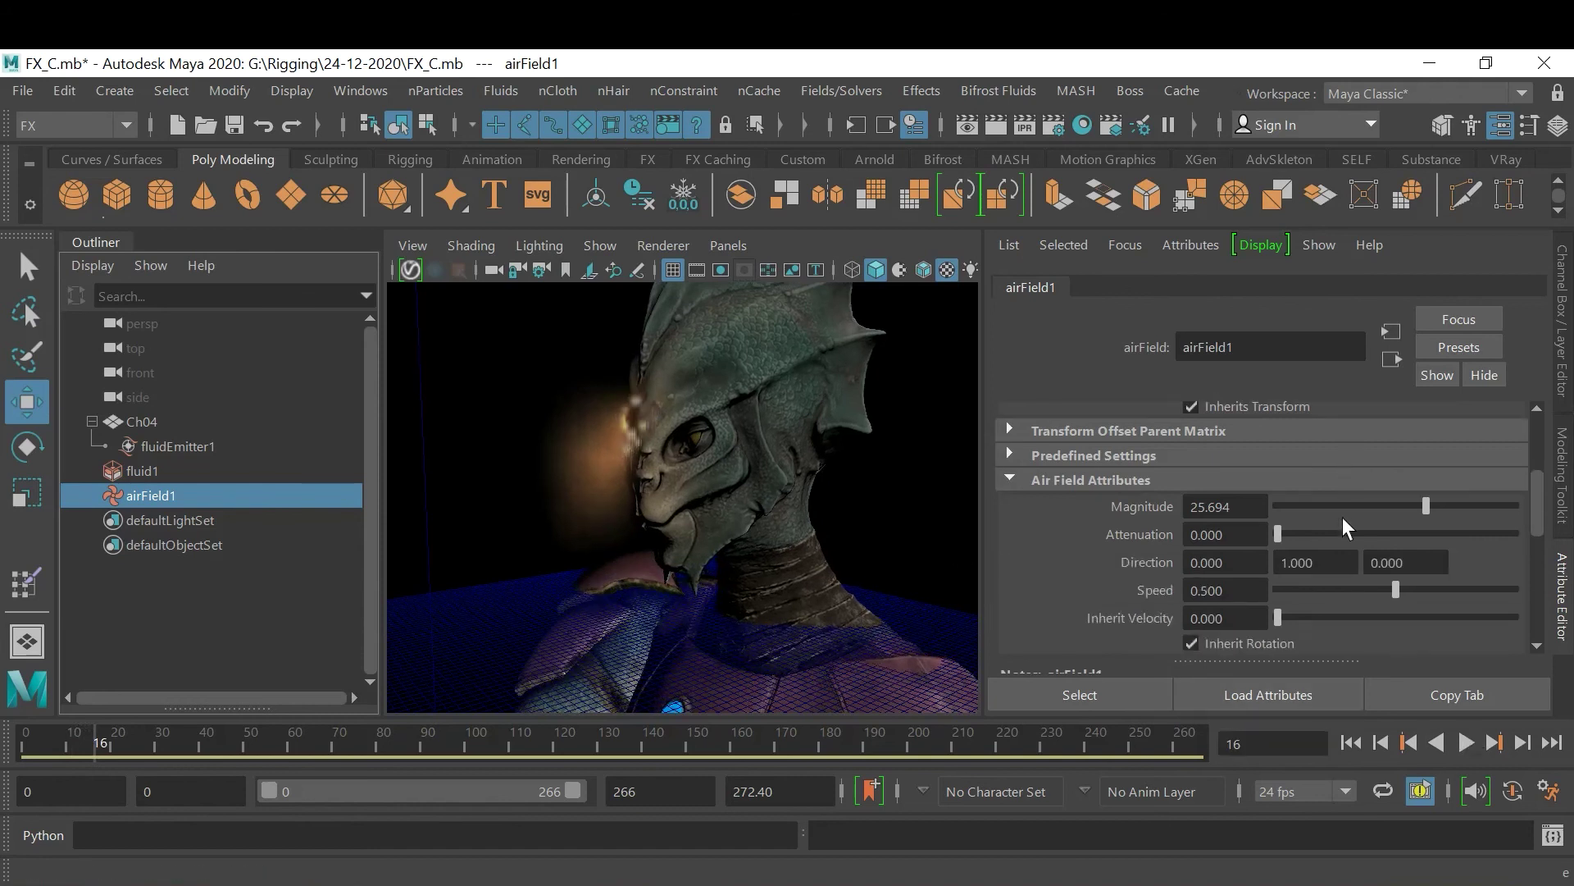
pyautogui.scroll(-10, 1342, 516)
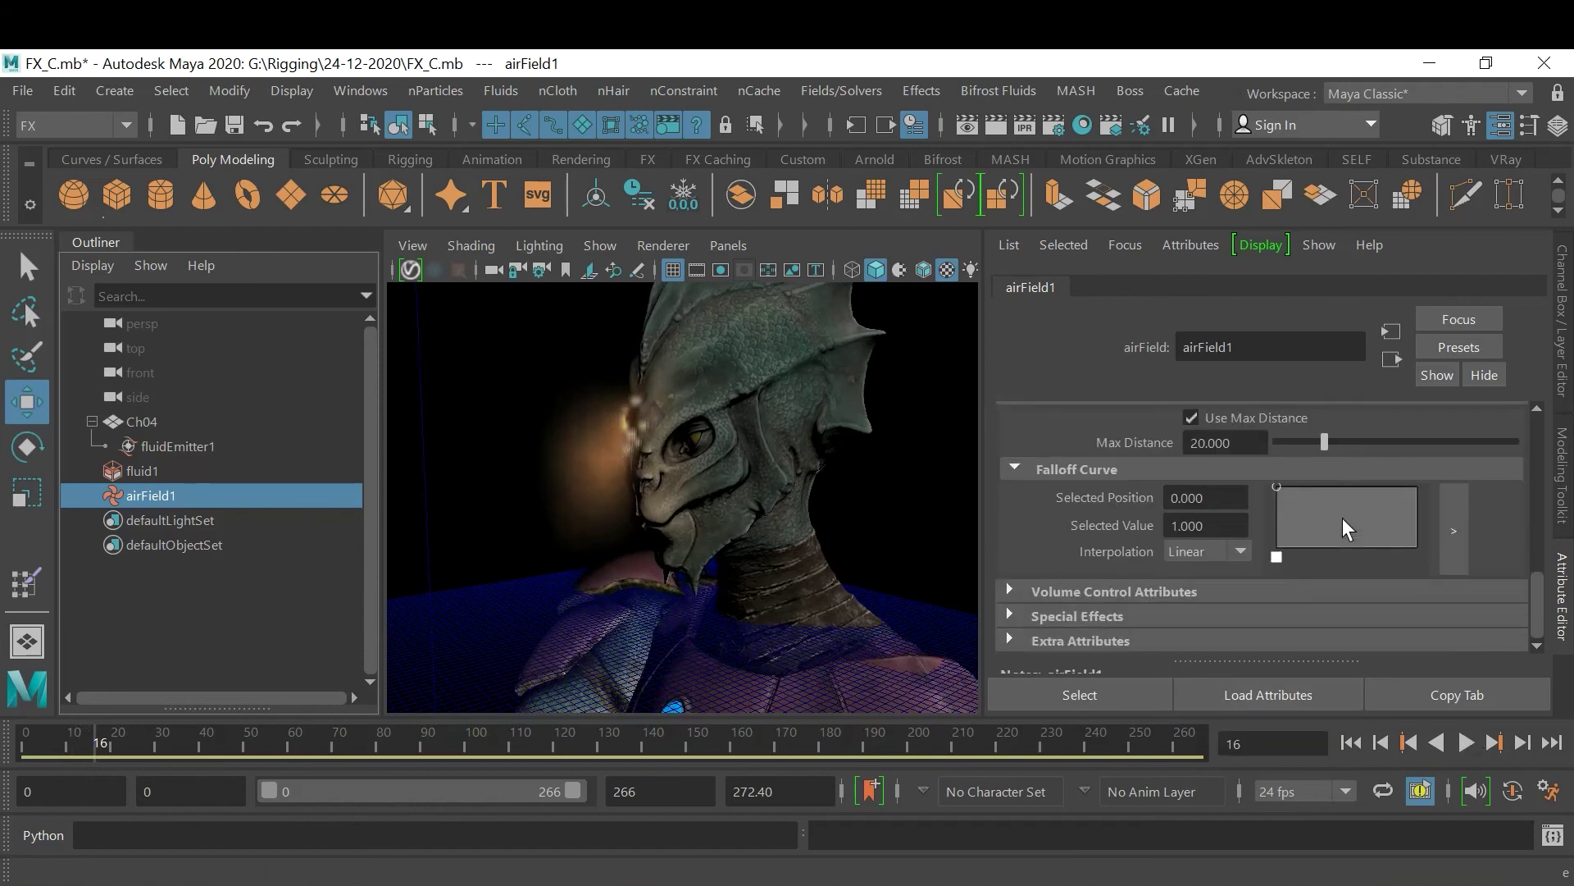
# Set the Turbulence of fluid1's emitter to 0.5 in its Fluid Emission Turbulence attributes
pyautogui.click(148, 469)
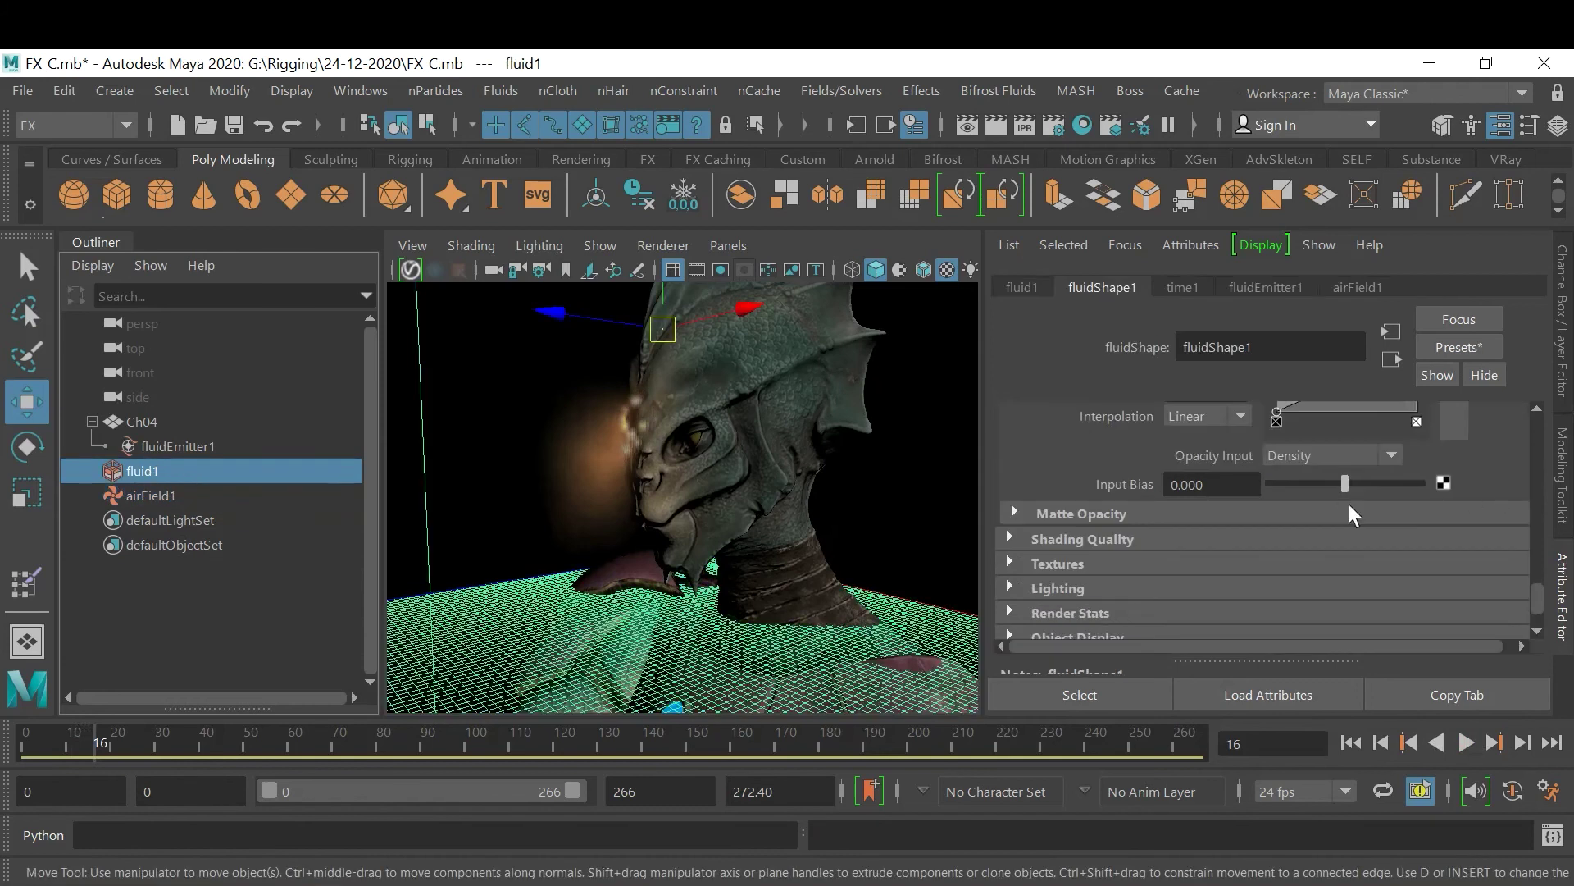
pyautogui.click(1267, 289)
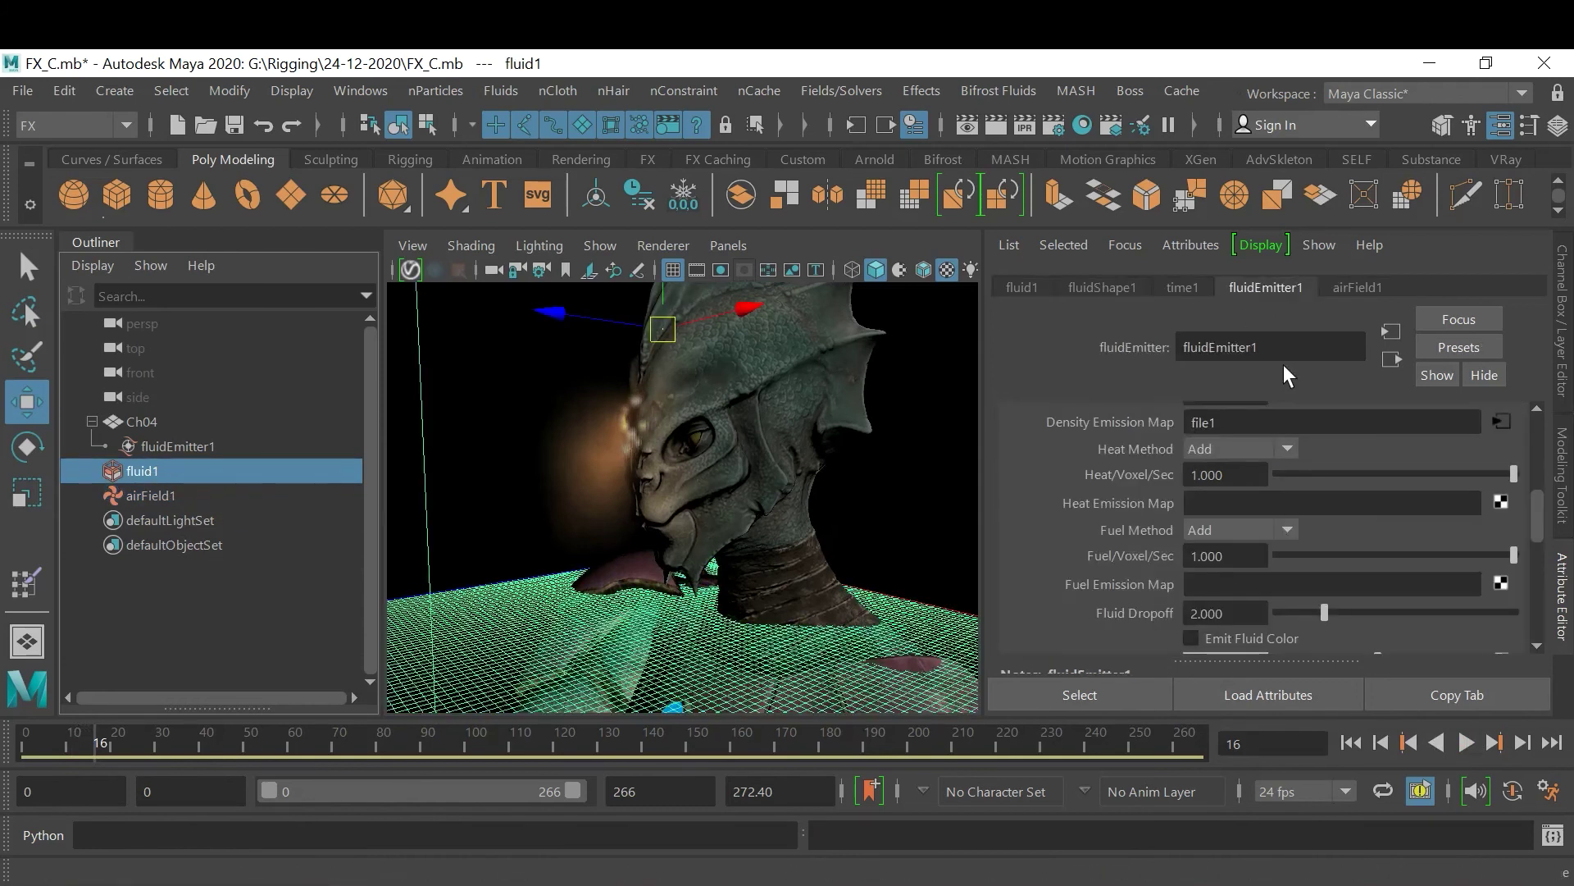
pyautogui.scroll(-5, 1330, 568)
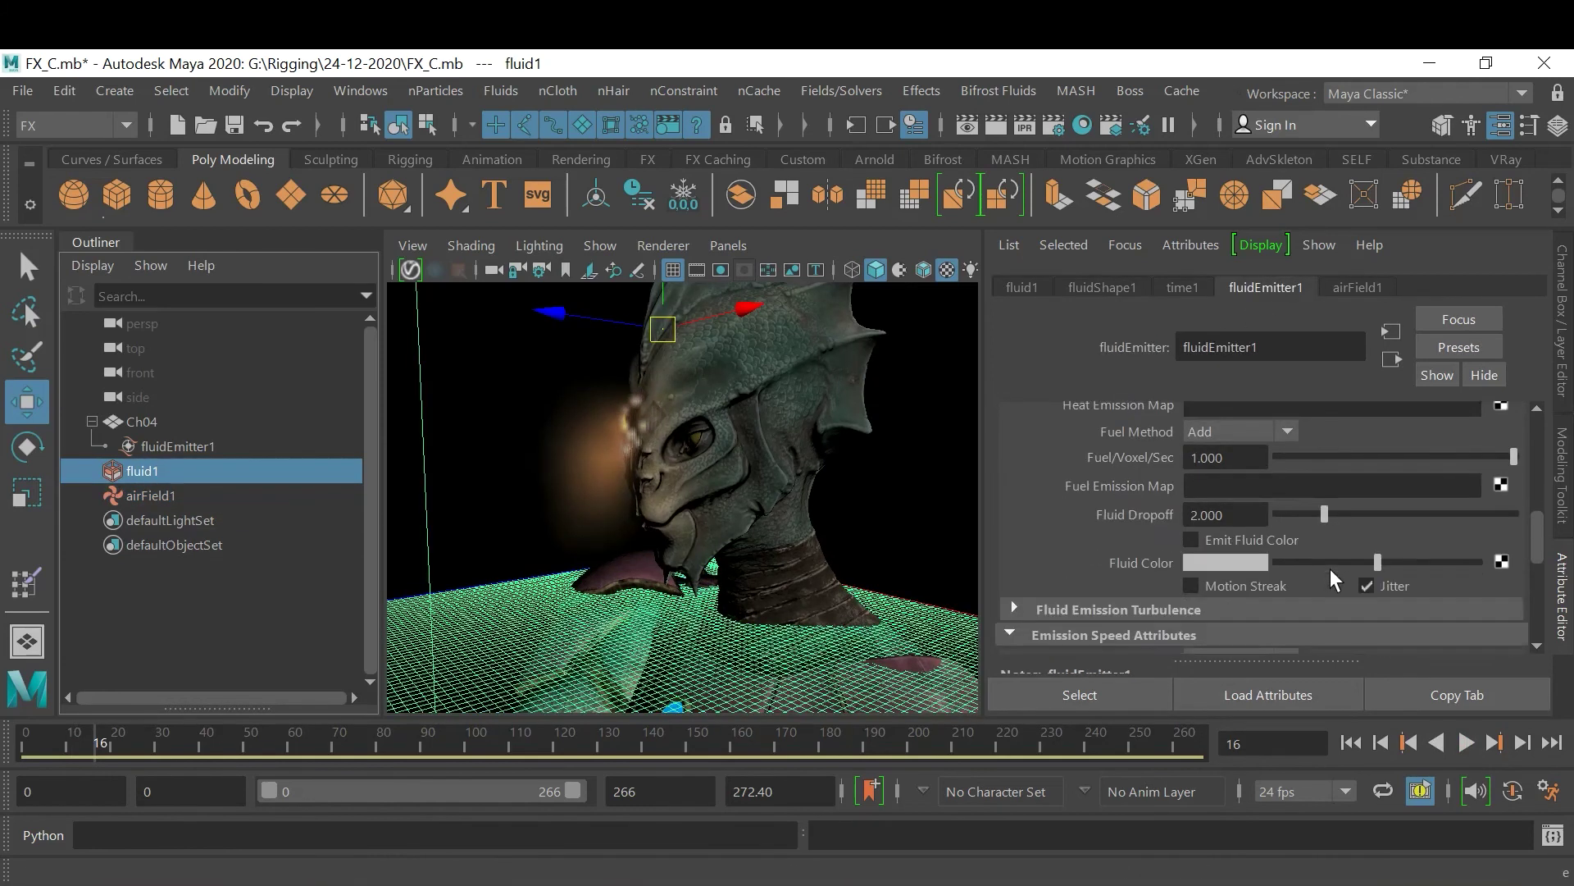
pyautogui.click(1119, 513)
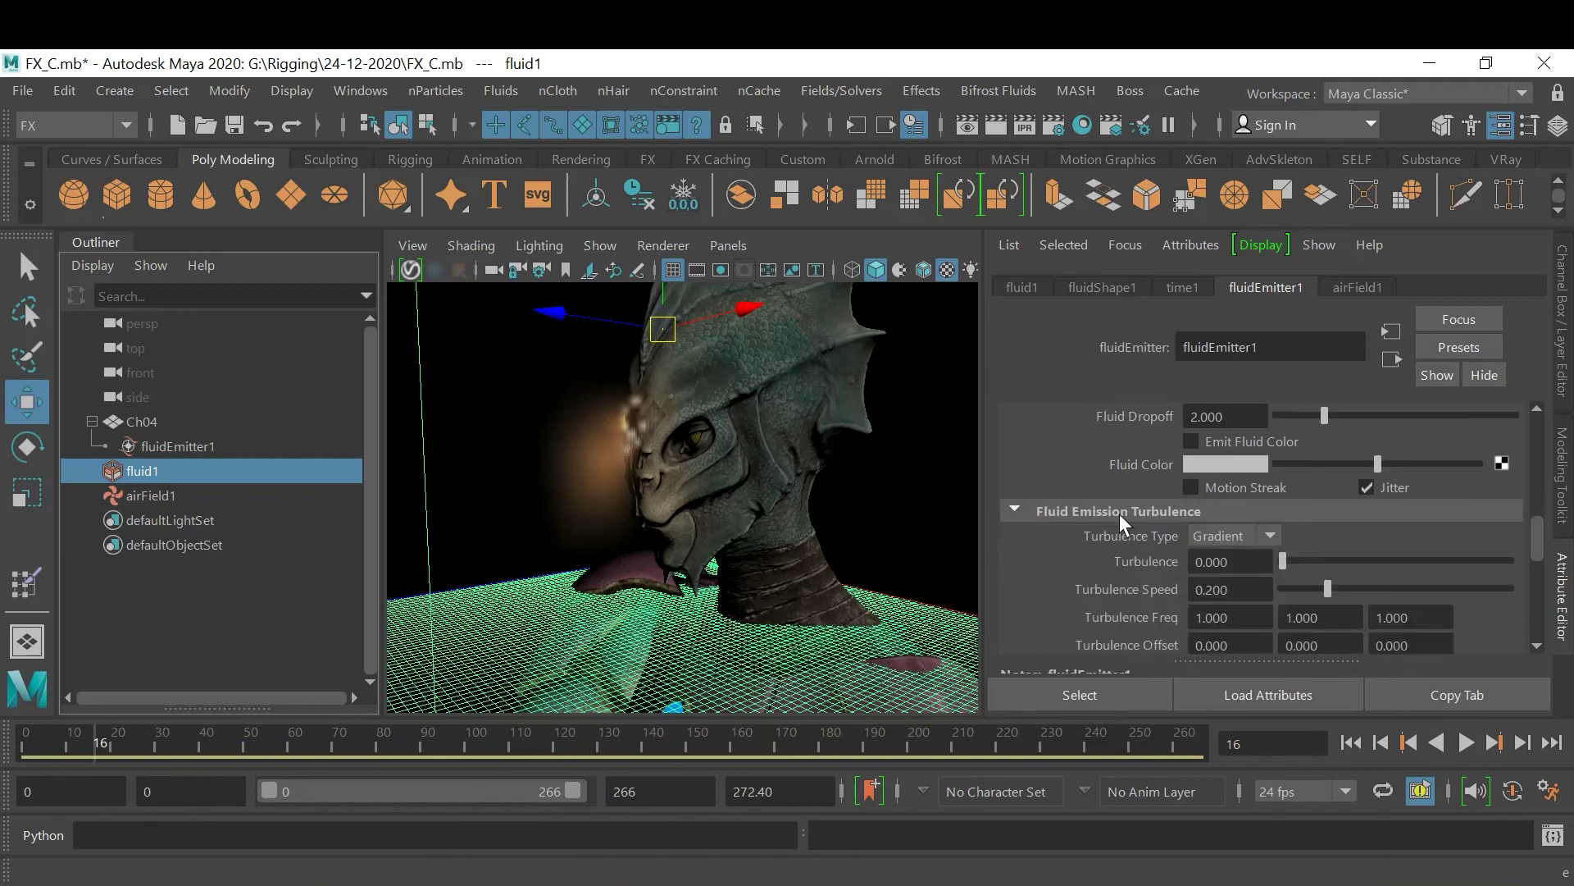
pyautogui.click(1258, 561)
pyautogui.write('0.5')
pyautogui.press('Return')
pyautogui.scroll(-2, 1336, 597)
pyautogui.scroll(-4, 1338, 599)
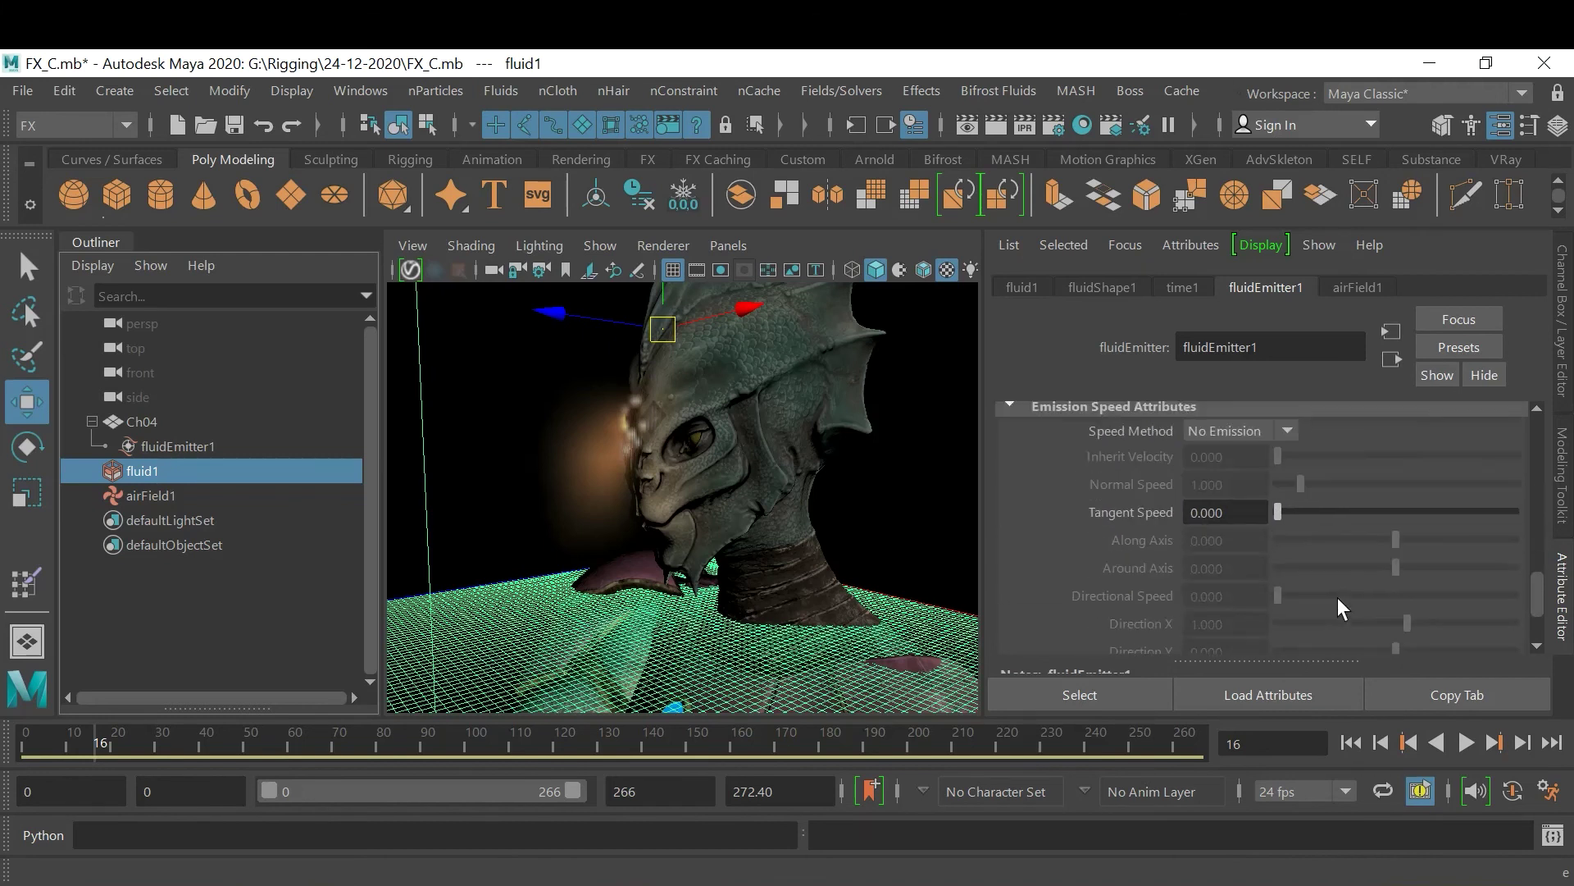
# Set fluidEmitter1's Rate (Percent) to 200 in its Basic Emitter Attributes
pyautogui.scroll(6, 1338, 599)
pyautogui.scroll(3, 1337, 597)
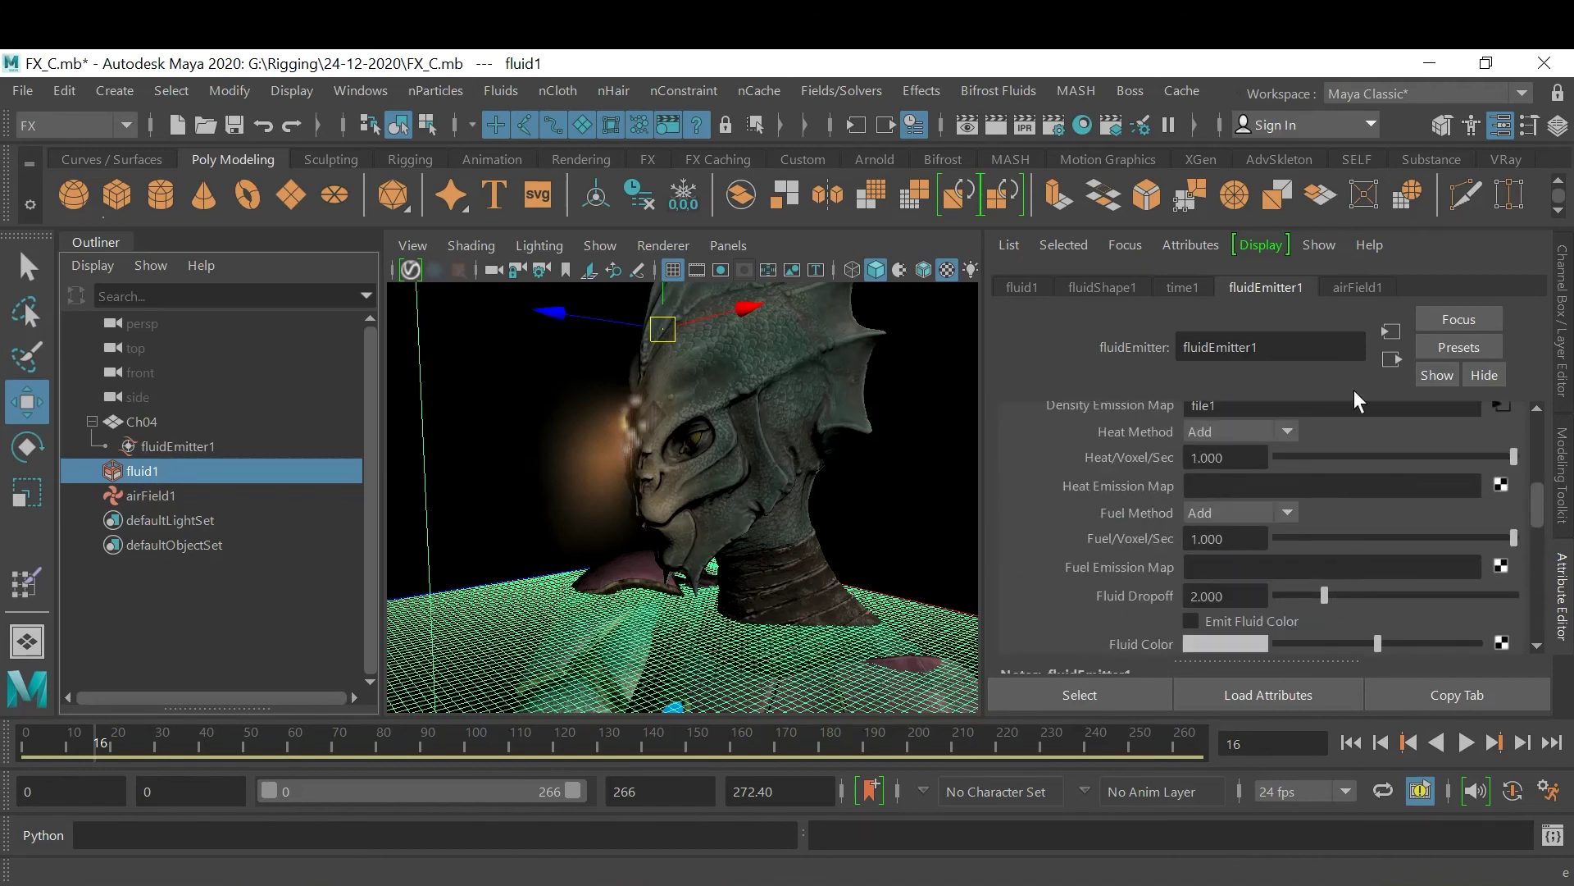
pyautogui.click(1102, 289)
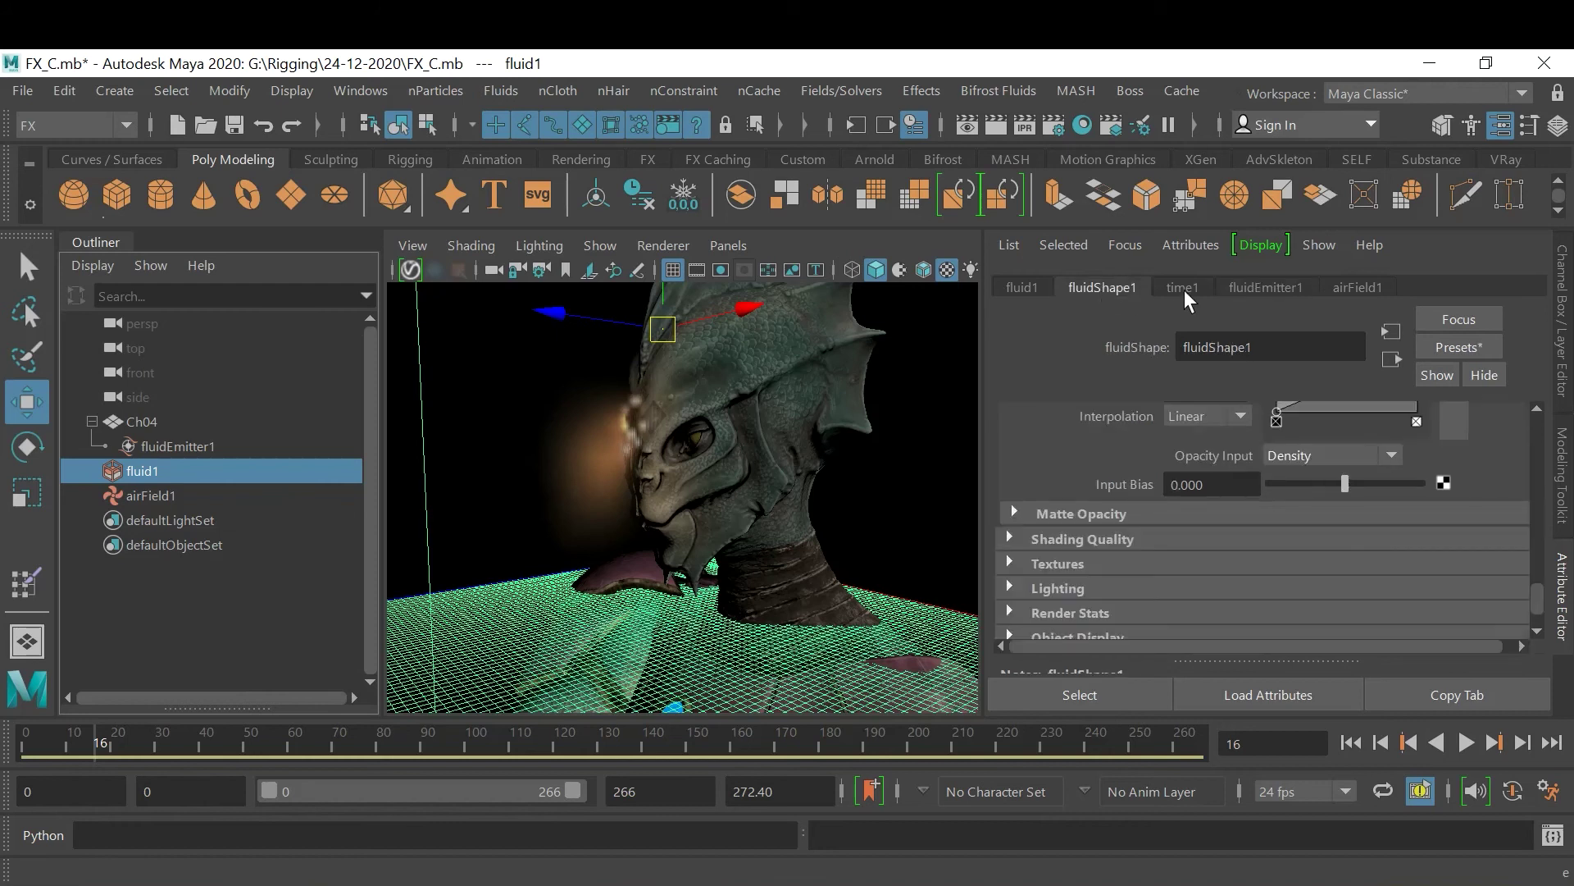
pyautogui.click(1256, 290)
pyautogui.scroll(5, 1394, 583)
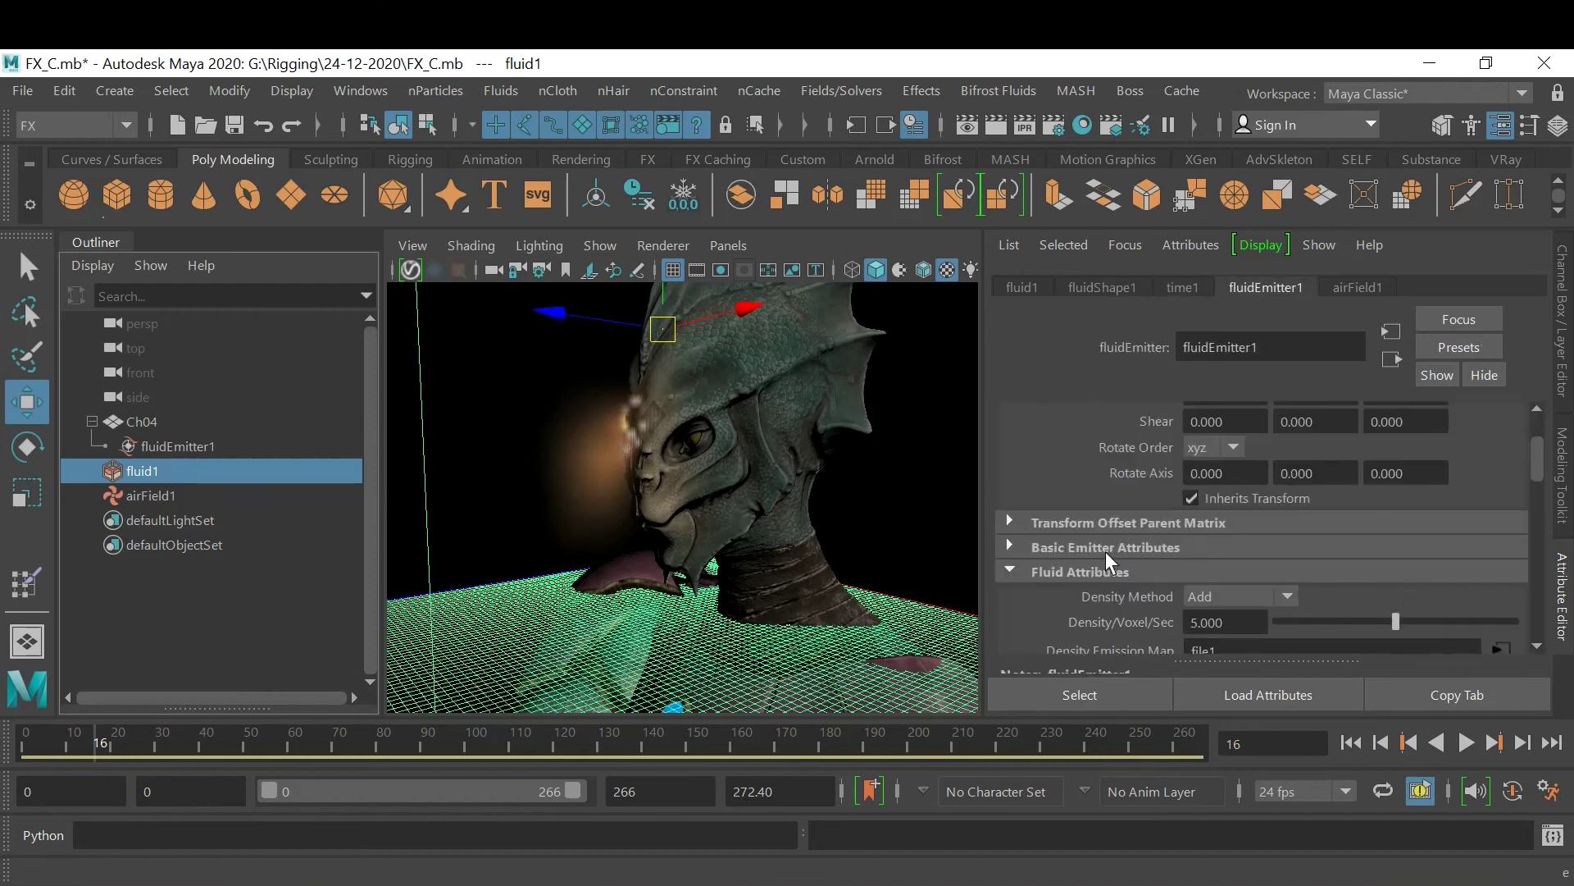
pyautogui.click(1106, 548)
pyautogui.scroll(-1, 1394, 586)
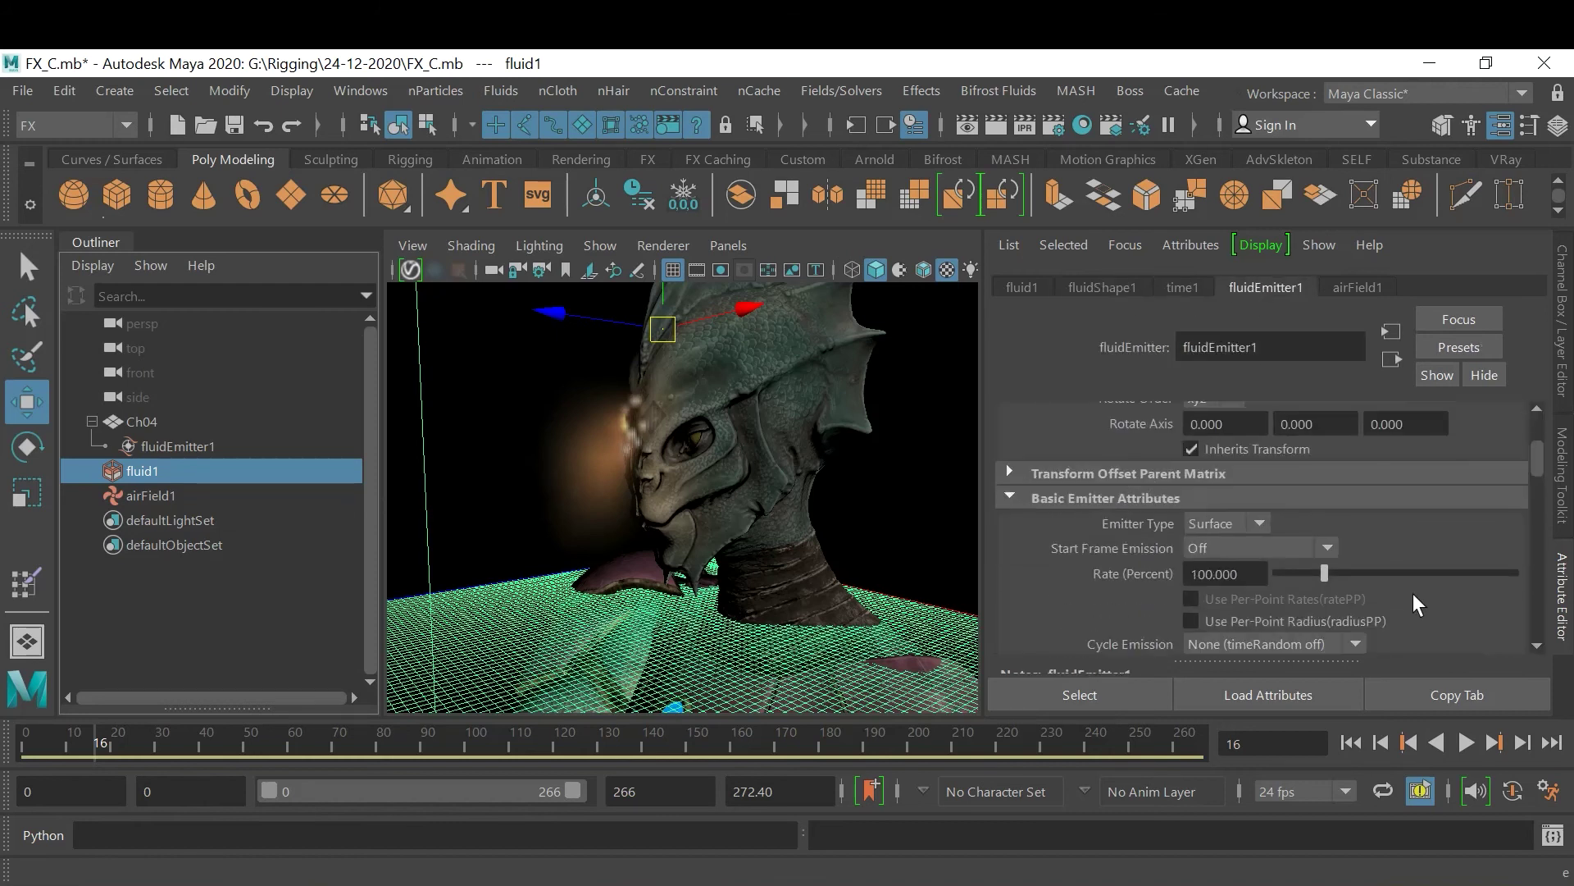
pyautogui.doubleClick(1260, 573)
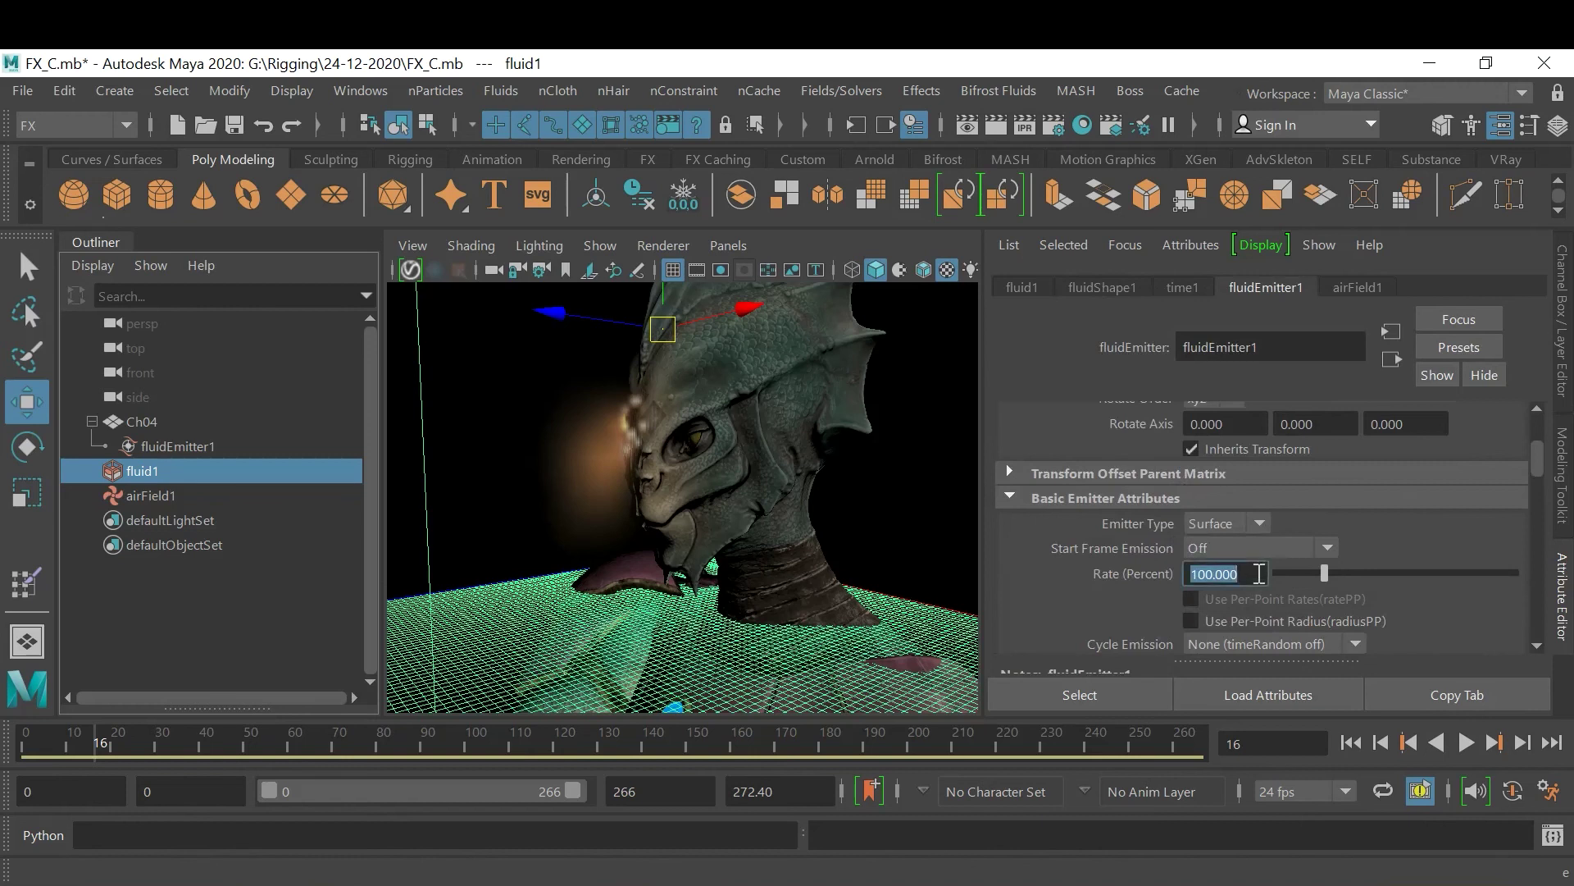
pyautogui.write('200')
pyautogui.press('Return')
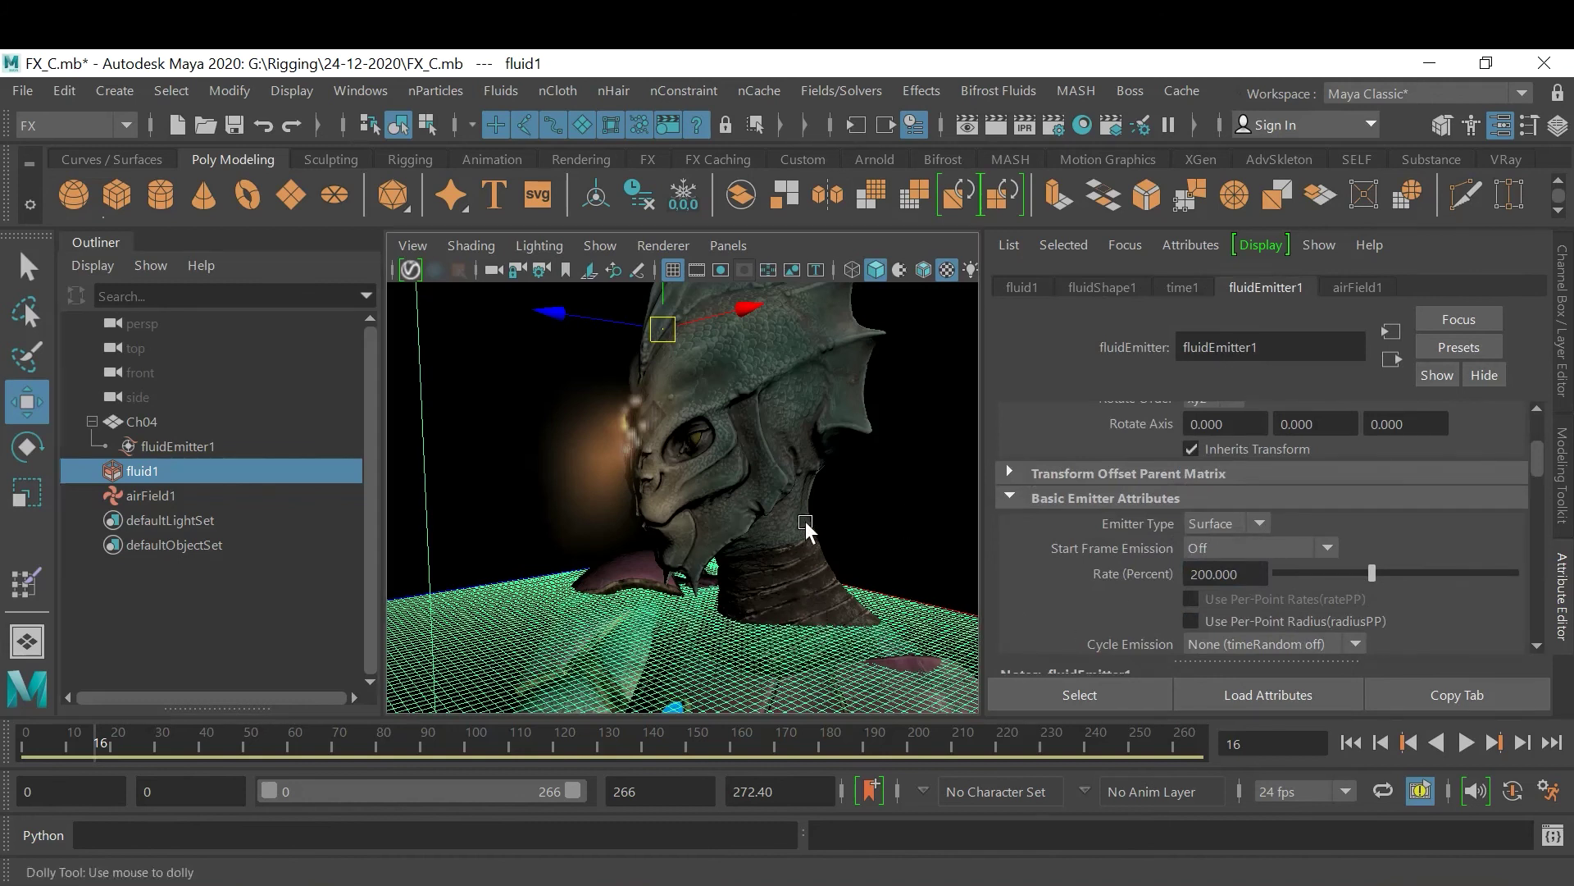
# Set Boundary Draw to None in the Display attributes of fluidShape1
pyautogui.keyDown('alt'); pyautogui.moveTo(812, 533); pyautogui.dragTo(756, 514); pyautogui.keyUp('alt')
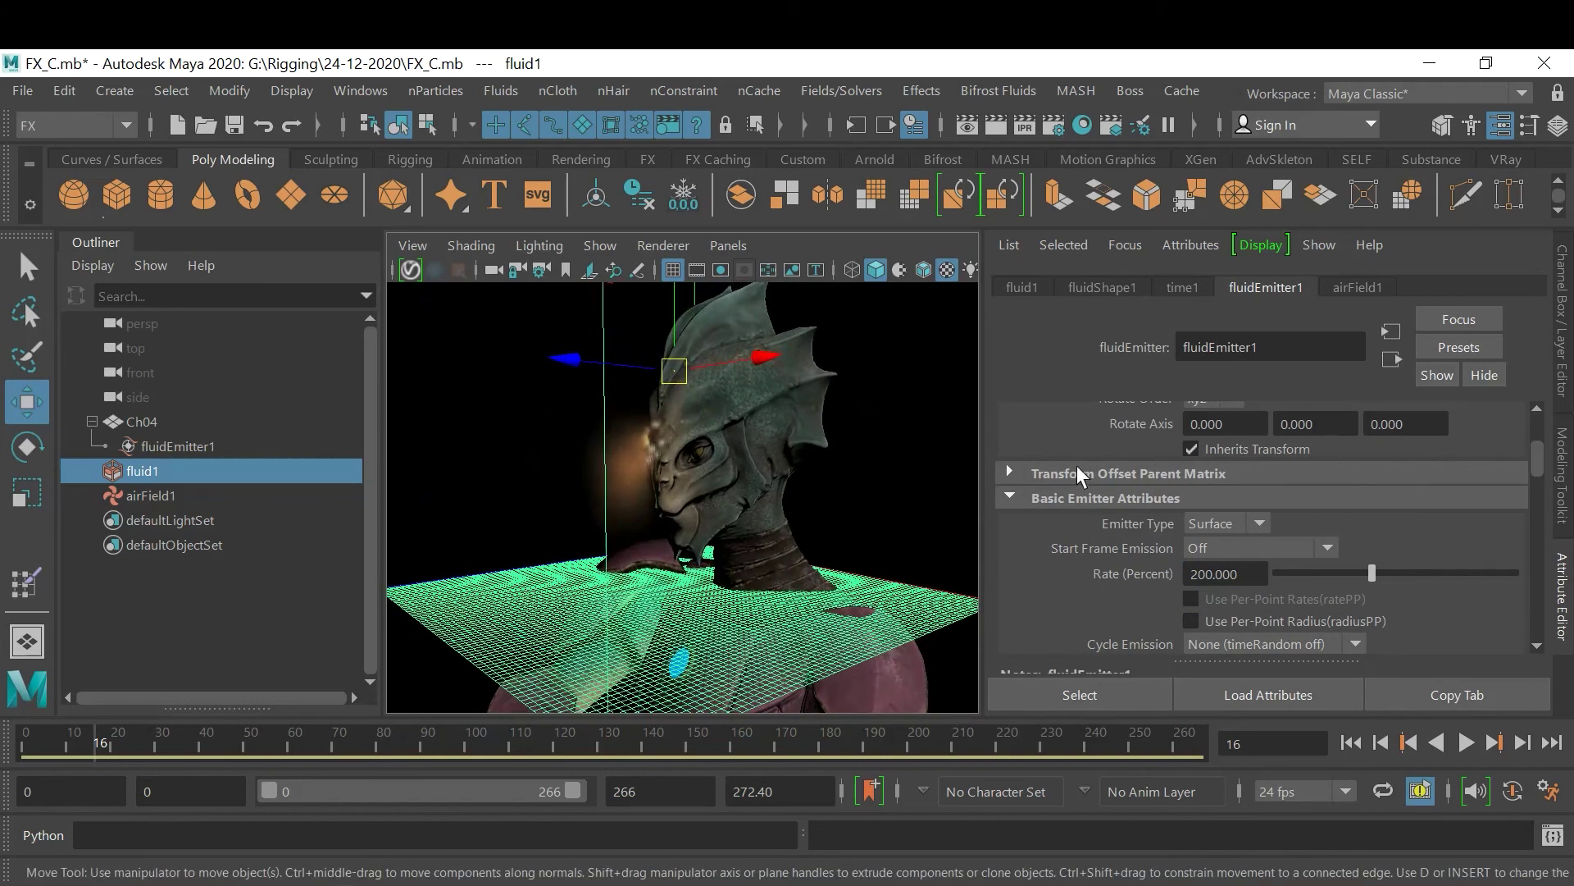
pyautogui.scroll(3, 1306, 584)
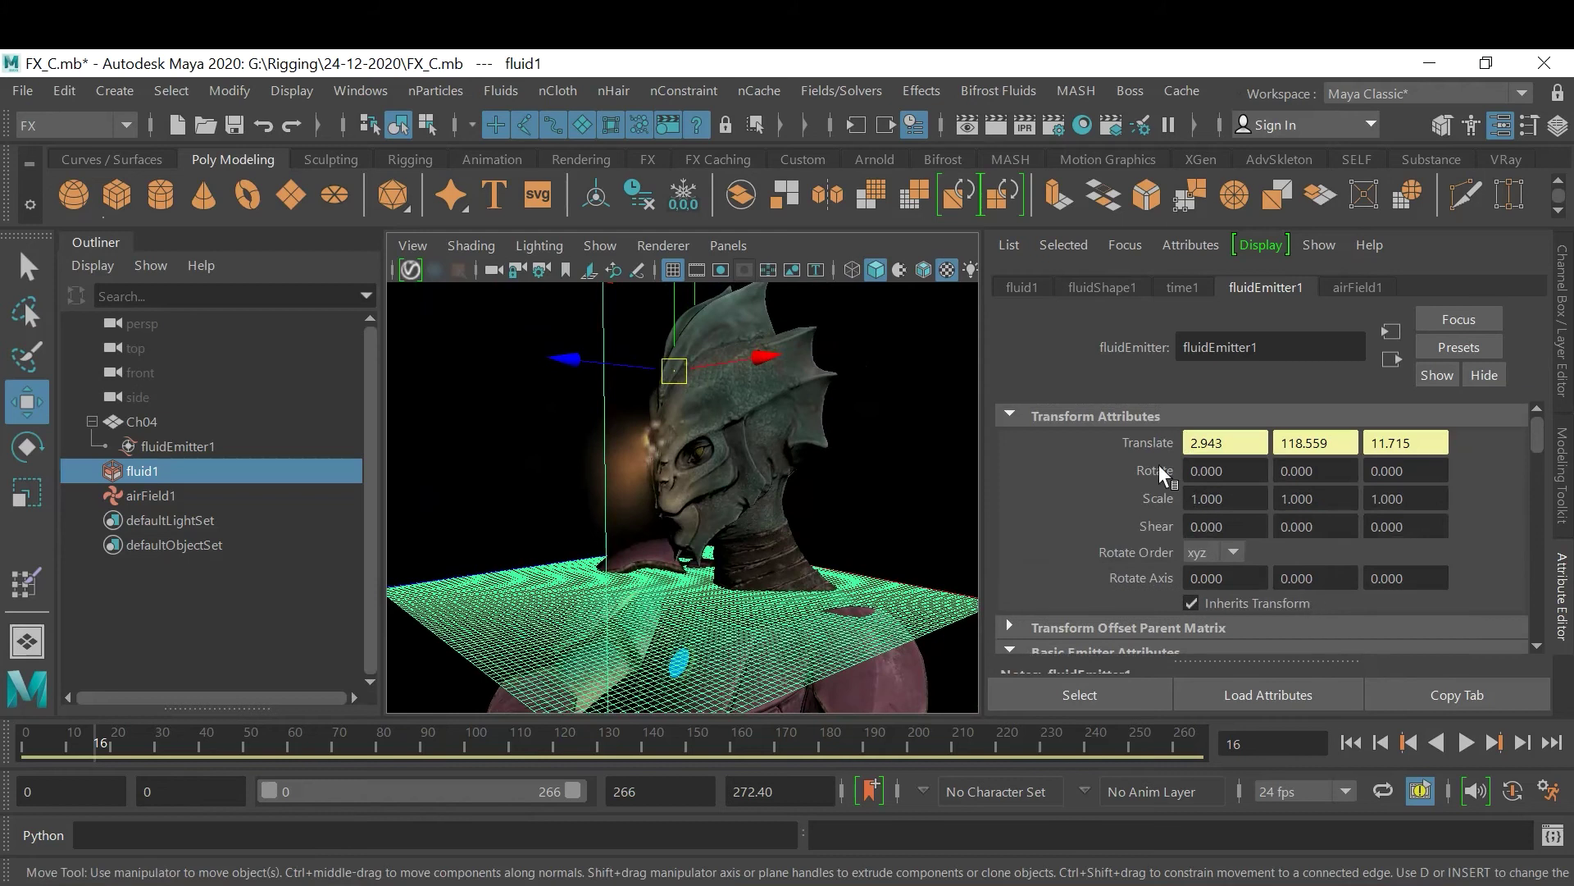
pyautogui.click(500, 513)
pyautogui.keyDown('alt'); pyautogui.moveTo(500, 513); pyautogui.dragTo(443, 594); pyautogui.keyUp('alt')
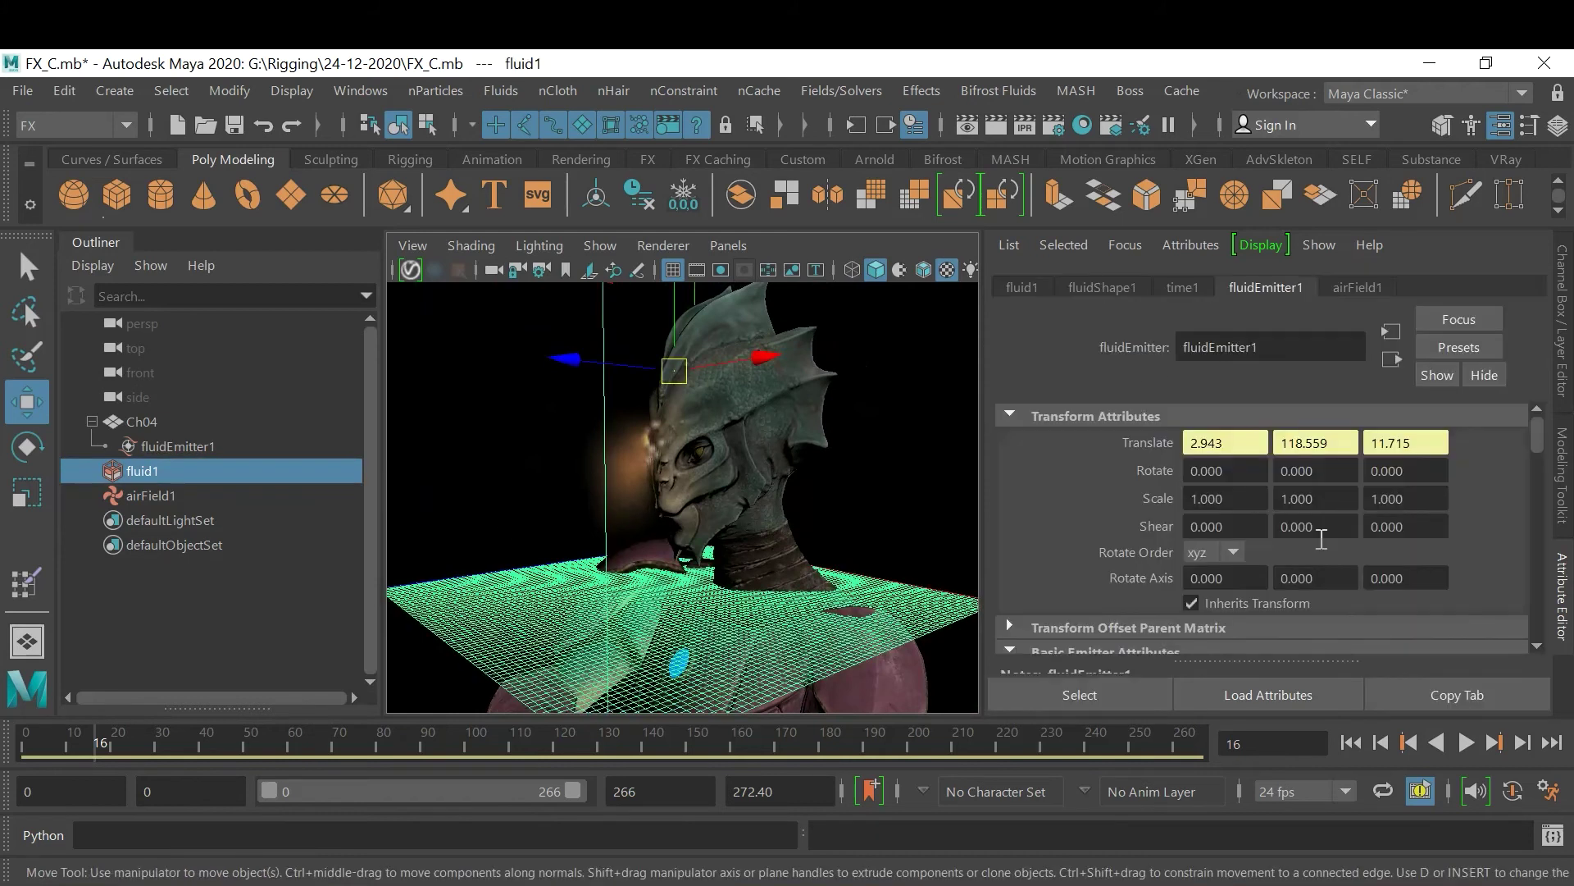
pyautogui.scroll(-5, 1294, 553)
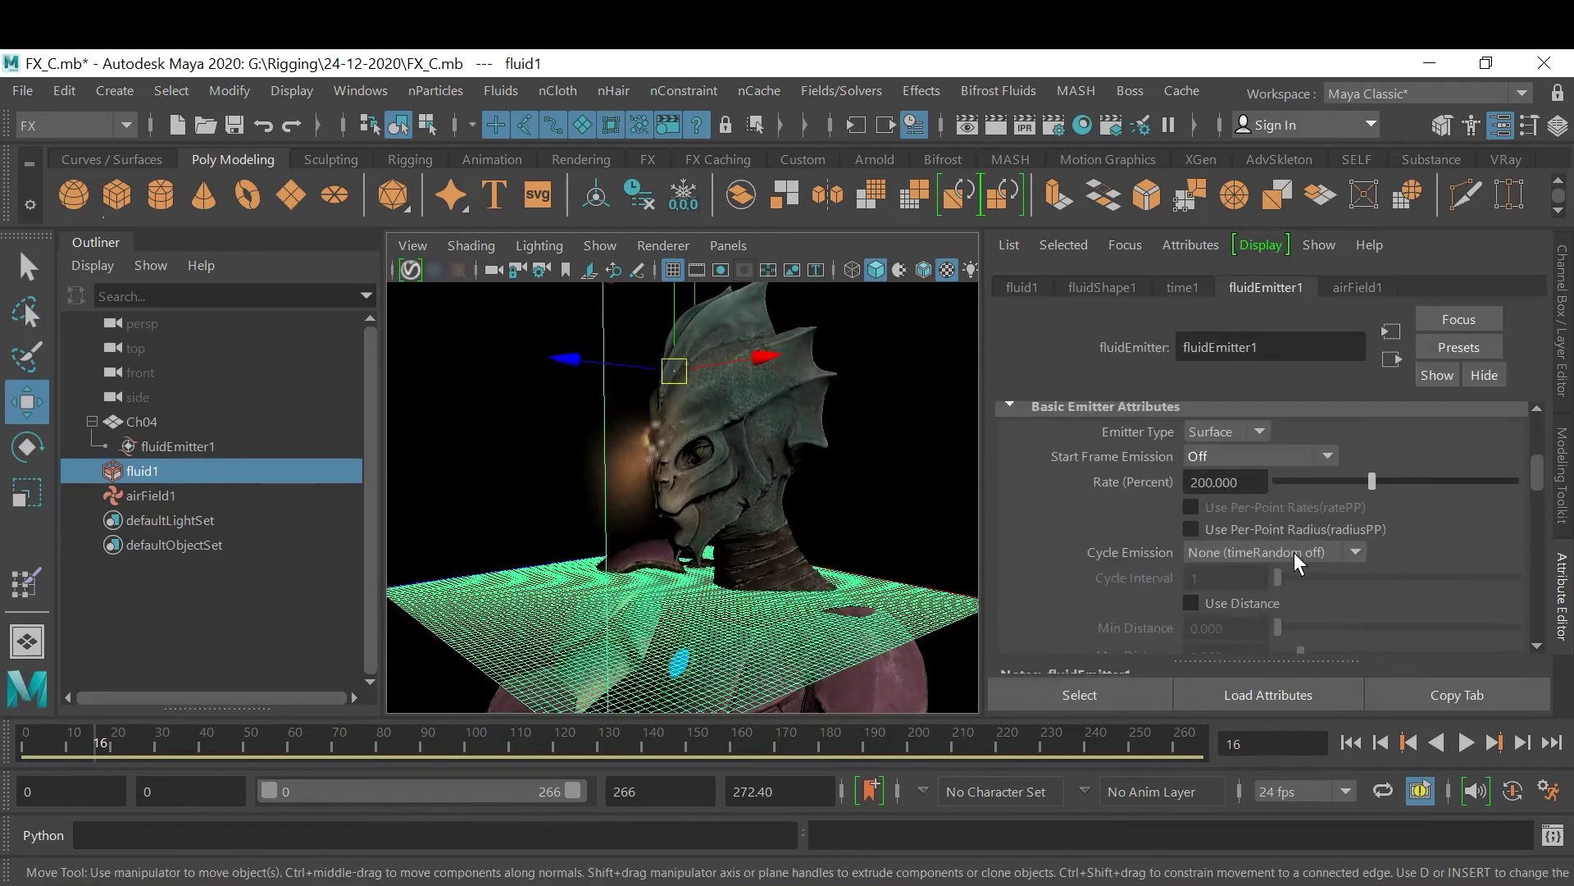
pyautogui.scroll(5, 1294, 552)
pyautogui.click(1121, 291)
pyautogui.scroll(4, 1312, 558)
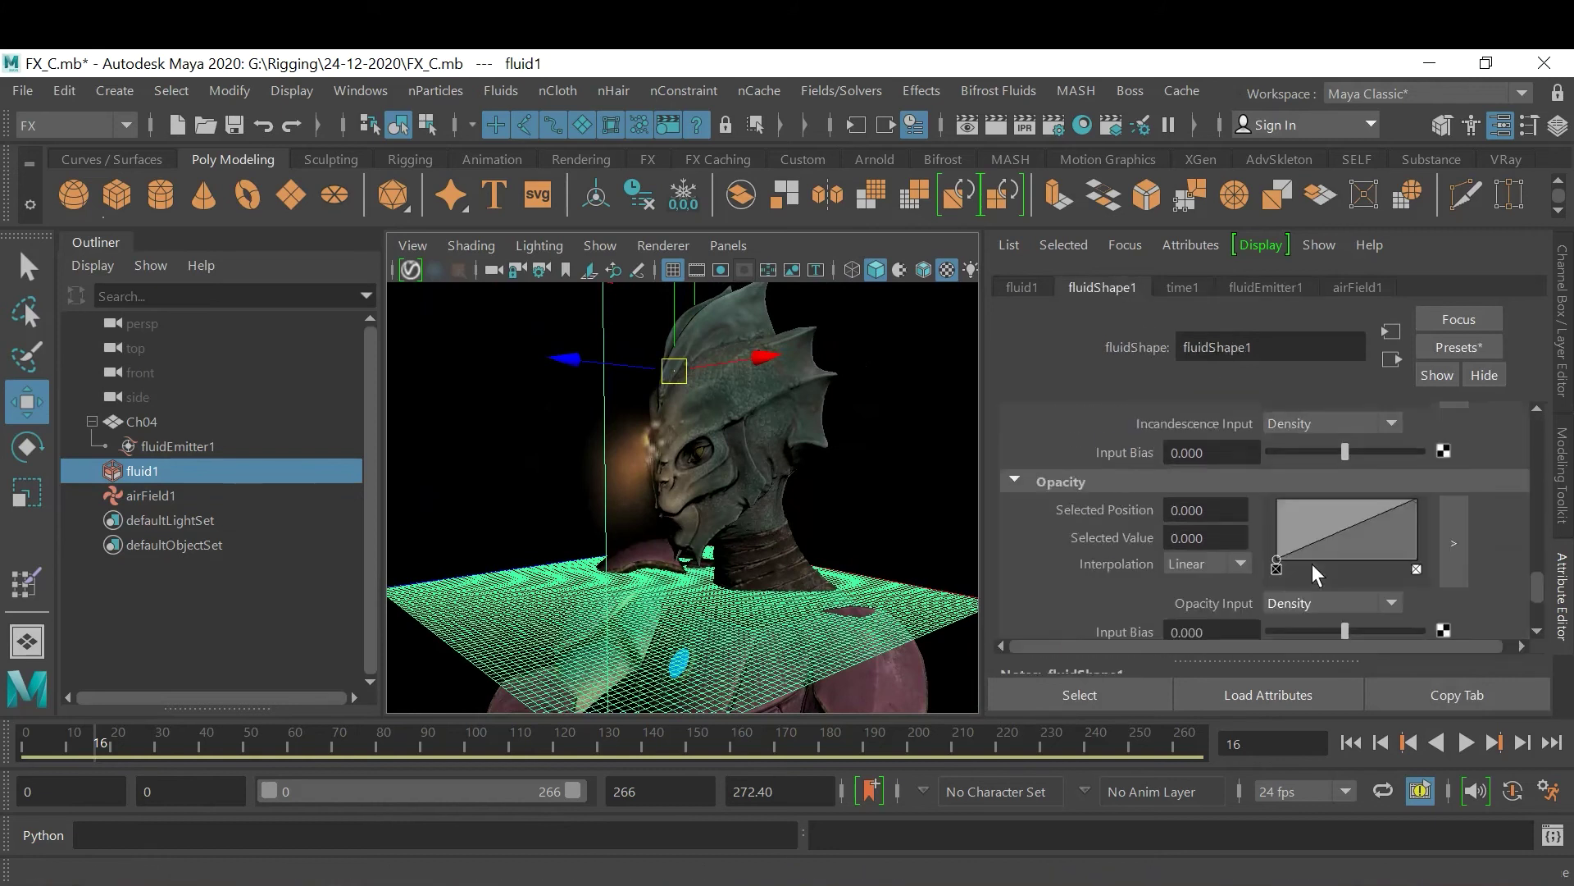
pyautogui.scroll(15, 1312, 563)
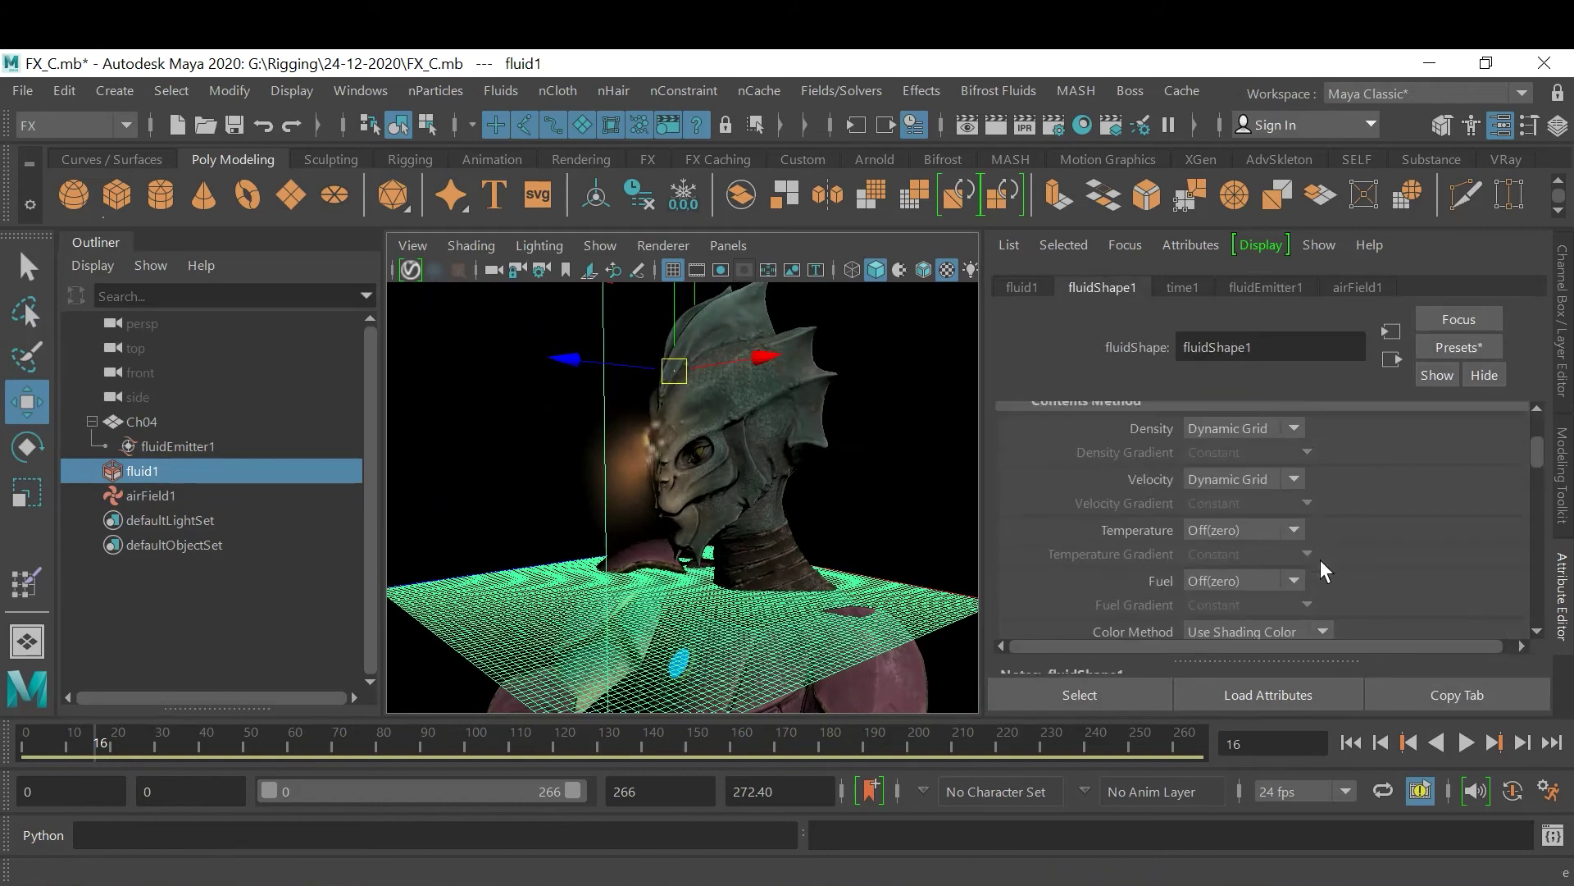
pyautogui.scroll(-8, 1321, 559)
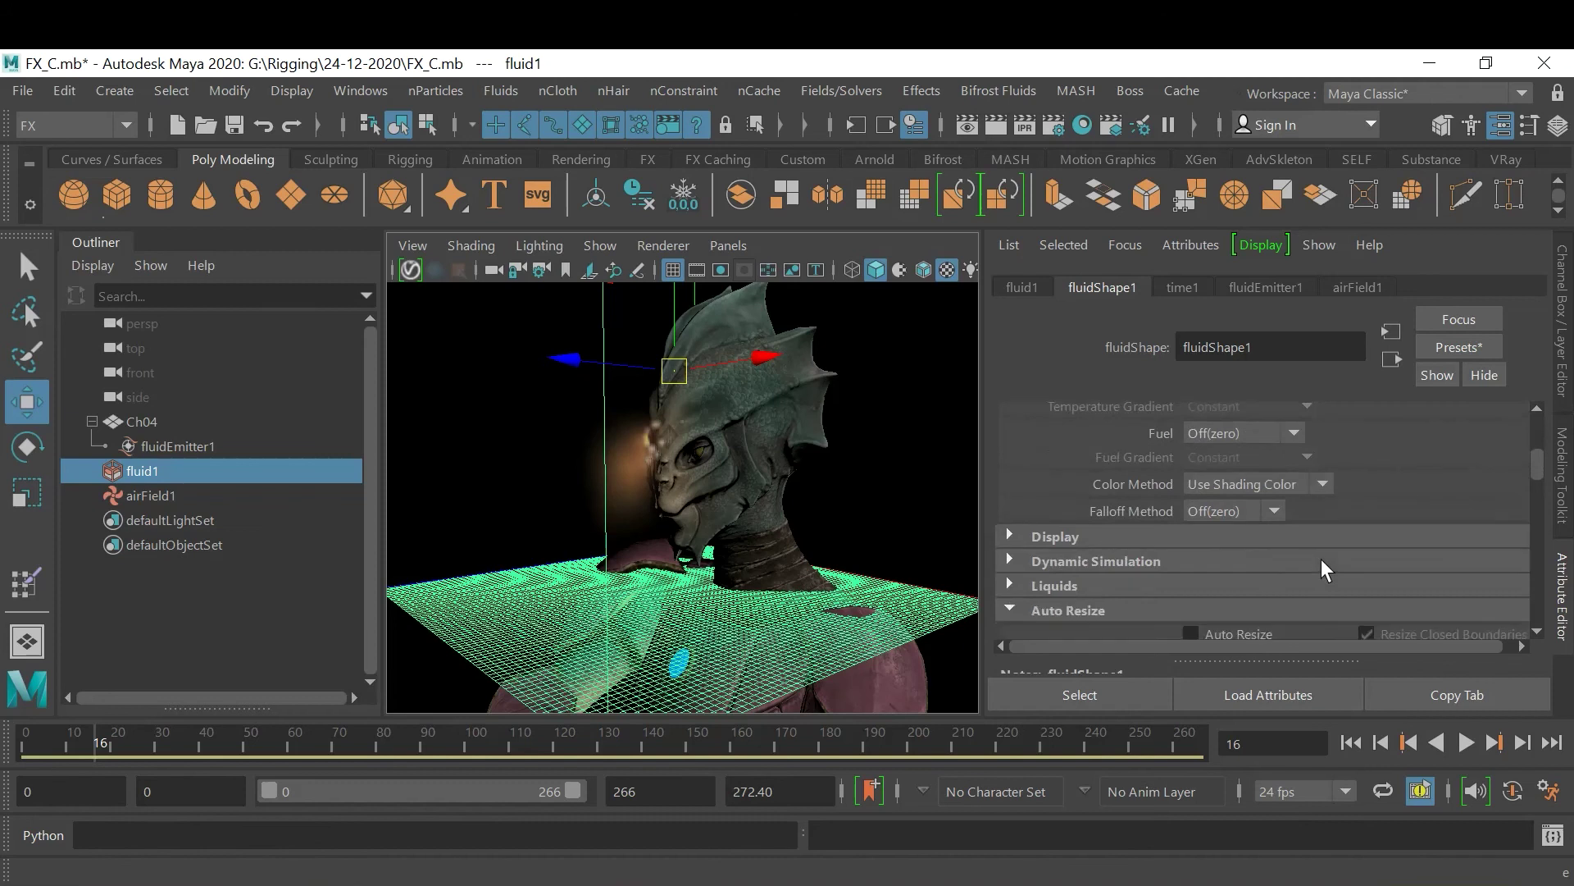
pyautogui.click(1046, 485)
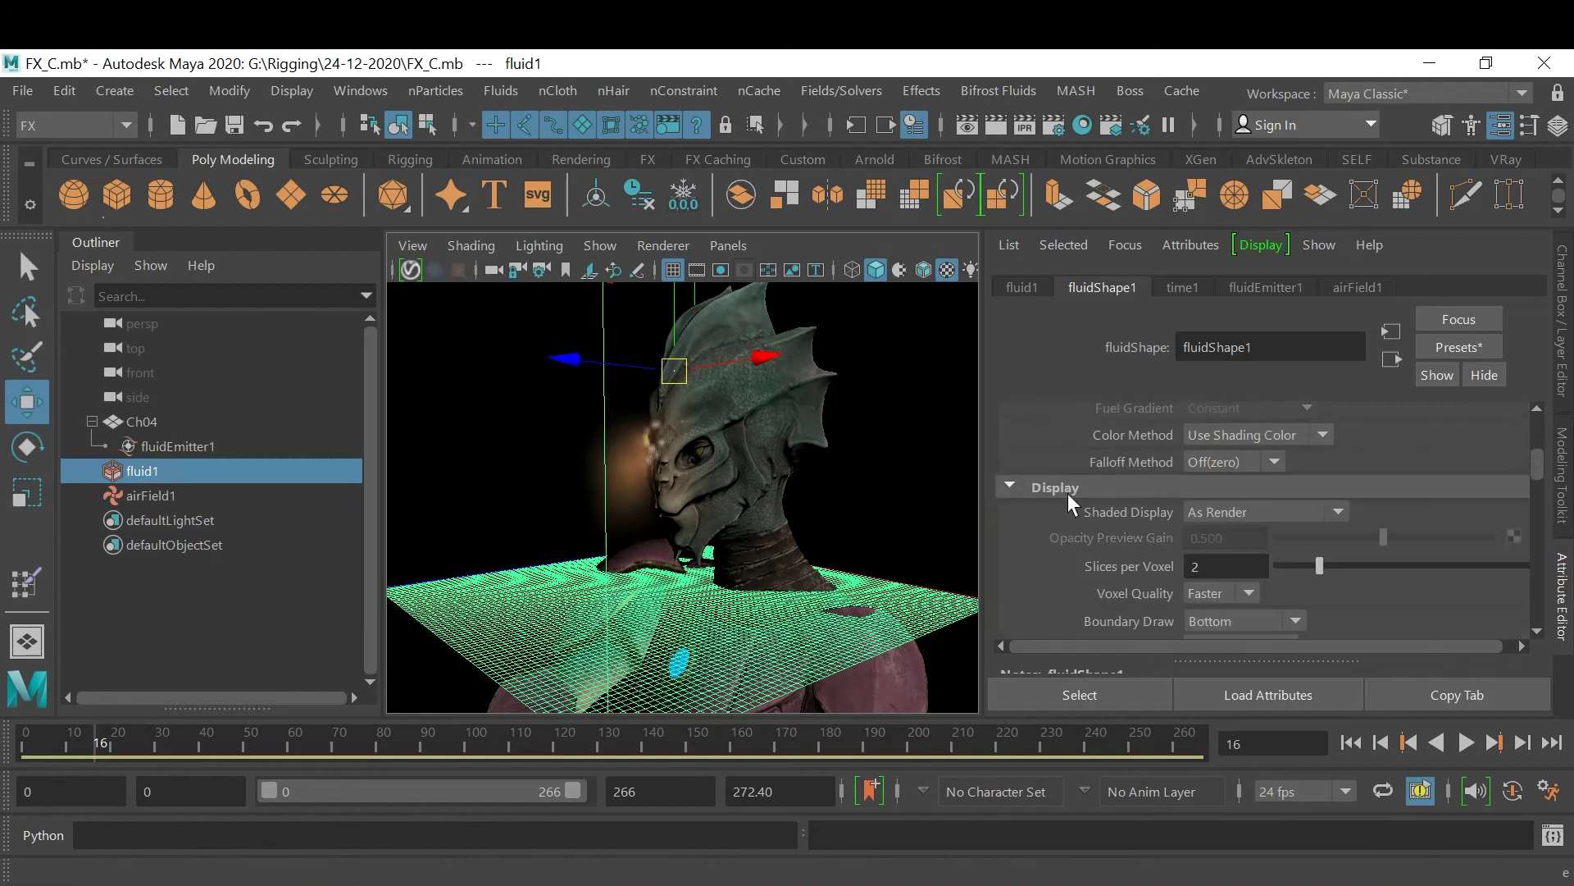
pyautogui.scroll(-1, 1246, 566)
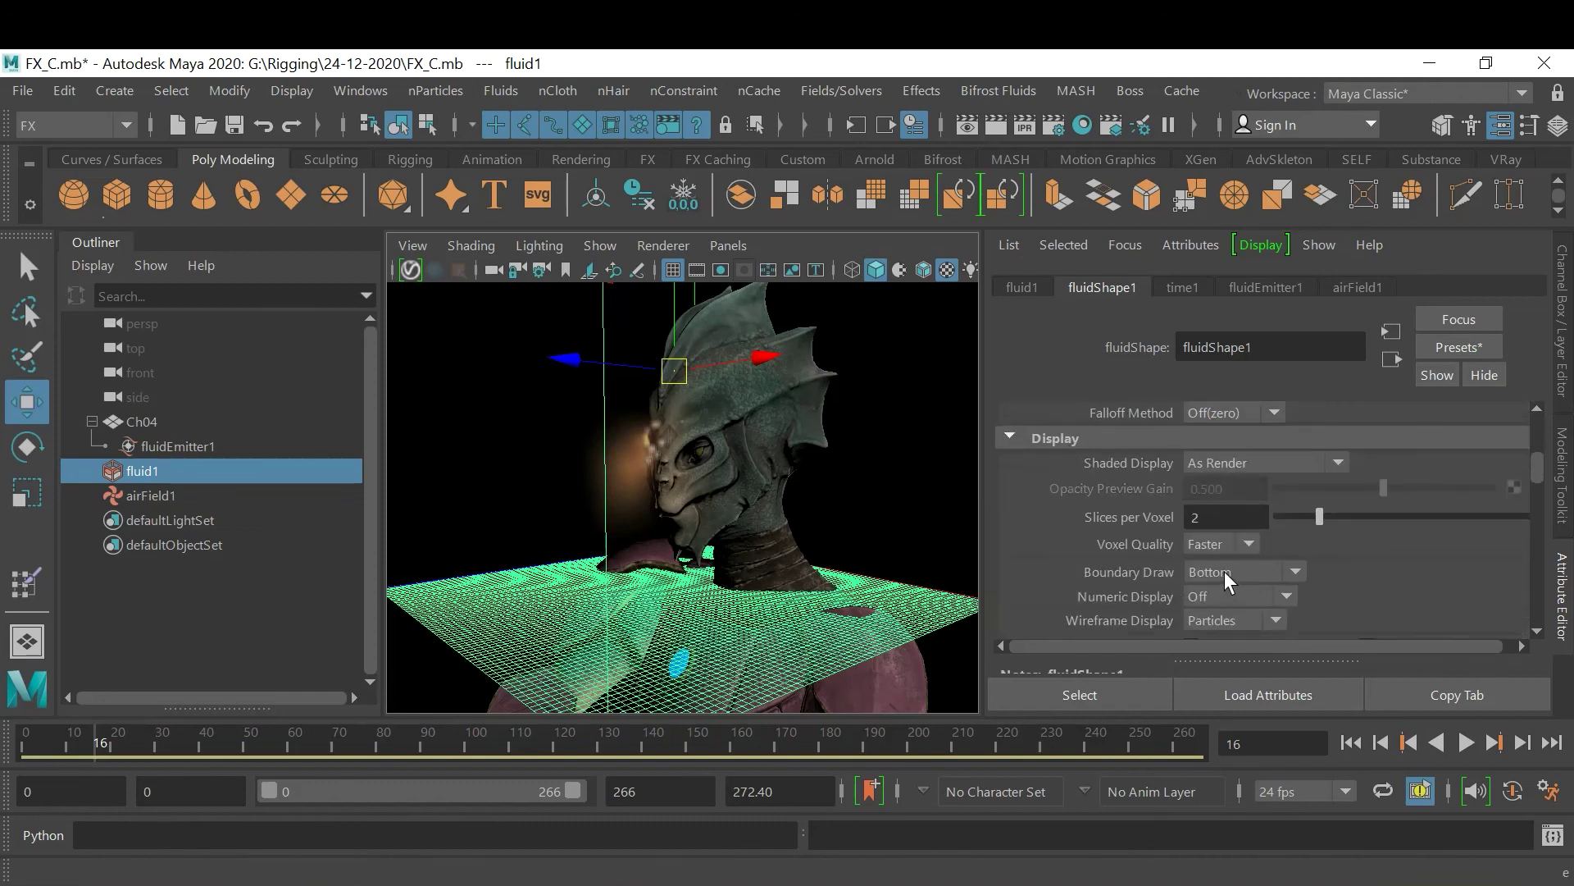
pyautogui.click(1223, 571)
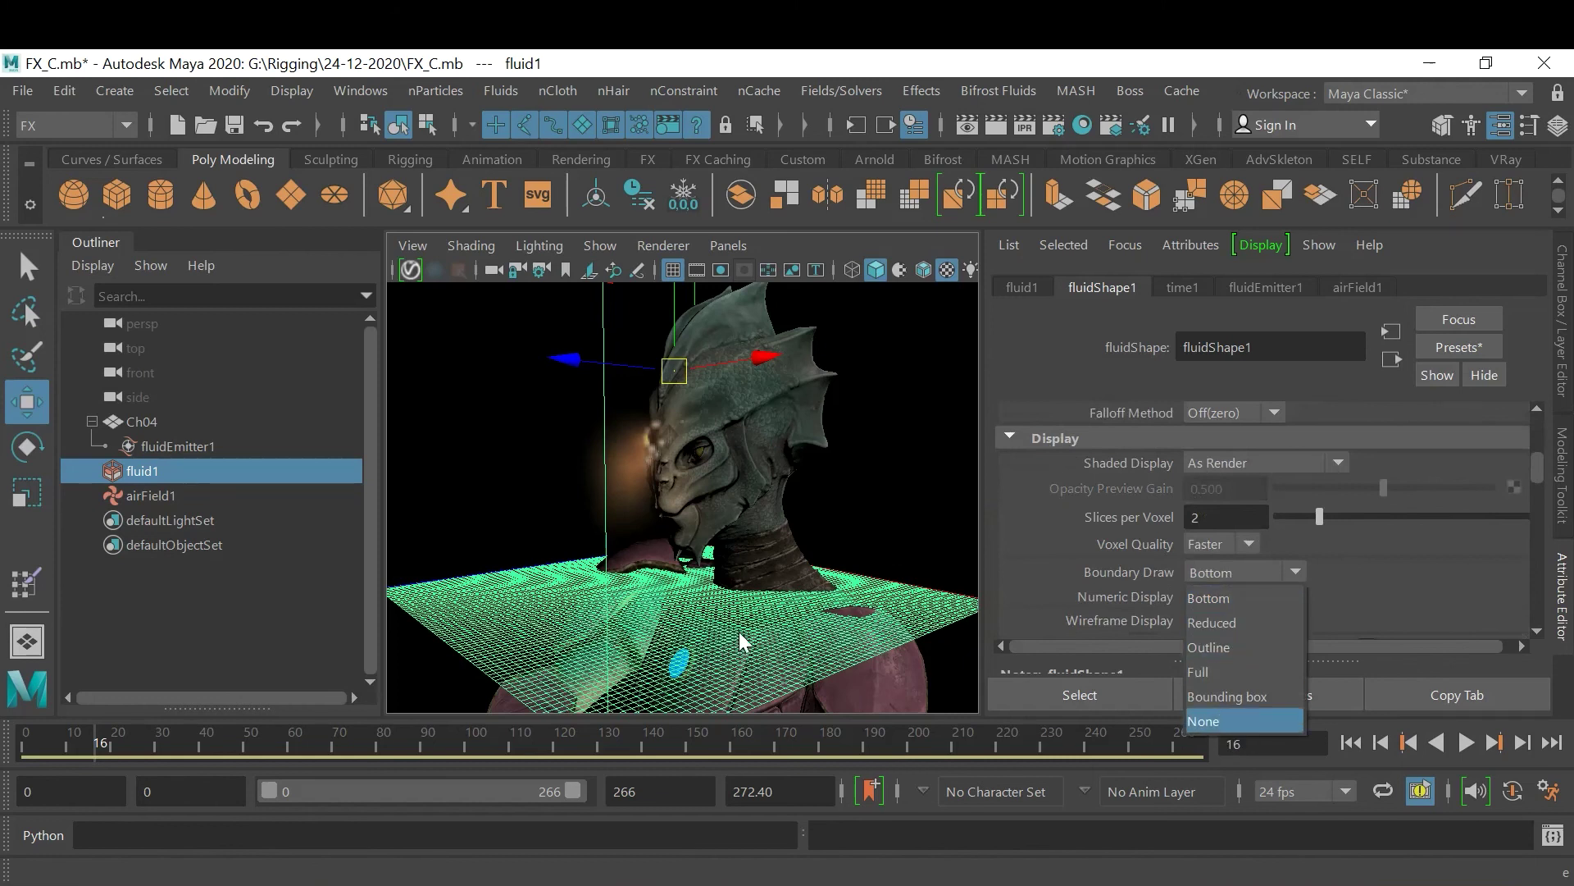
pyautogui.click(1217, 720)
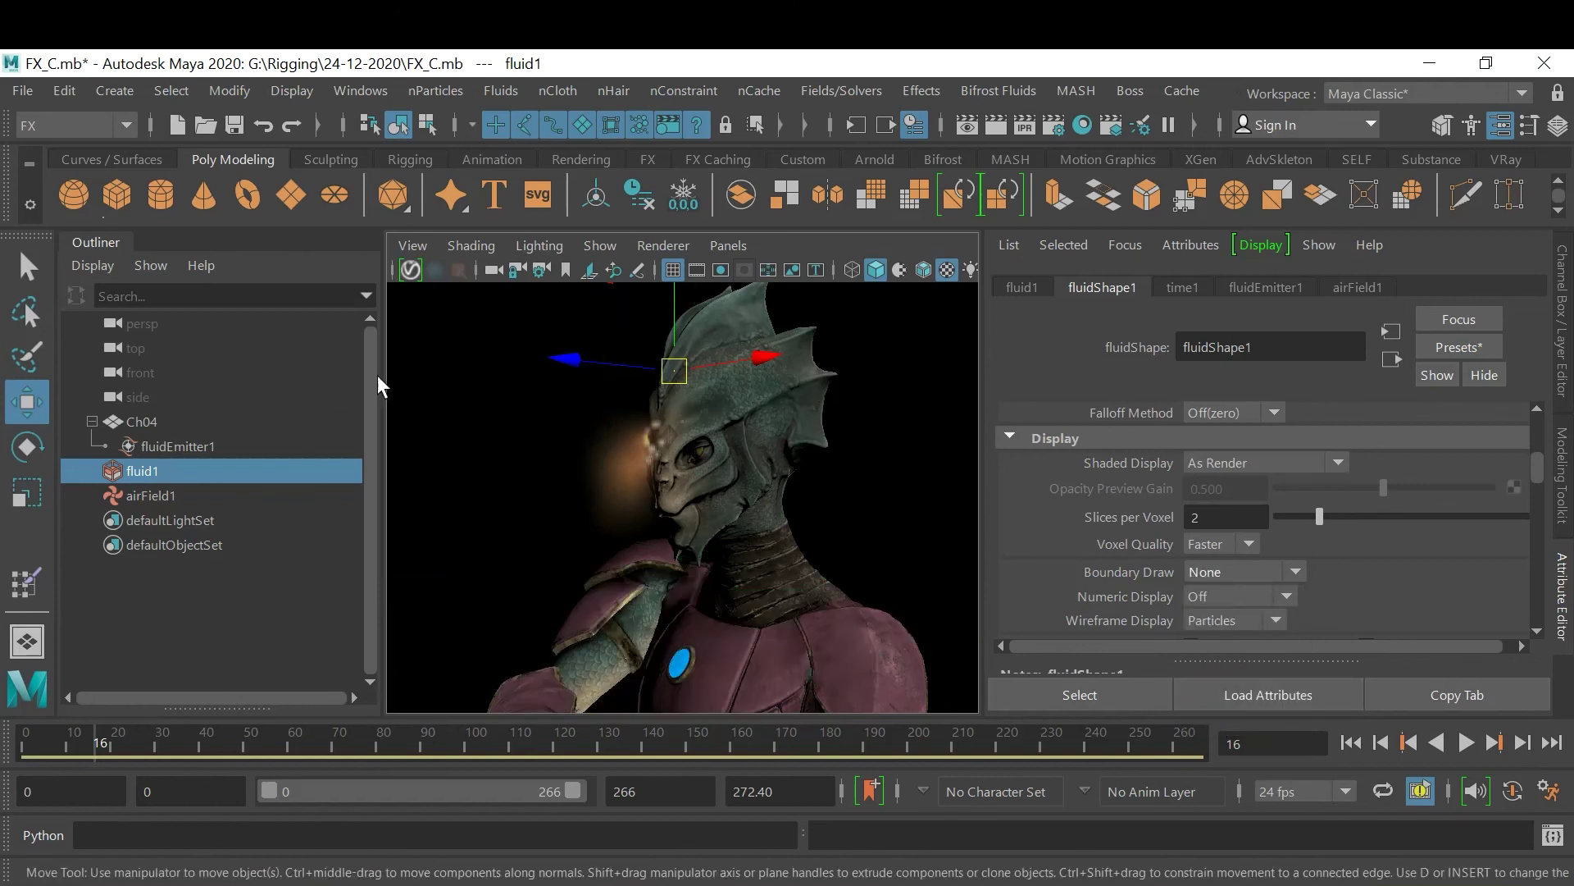
# Deselect everything, play the fluid simulation from frame 0 to frame 260 with the head and shoulders in view, and rewind to frame 0
pyautogui.click(197, 618)
pyautogui.keyDown('alt'); pyautogui.moveTo(627, 502); pyautogui.dragTo(586, 503); pyautogui.keyUp('alt')
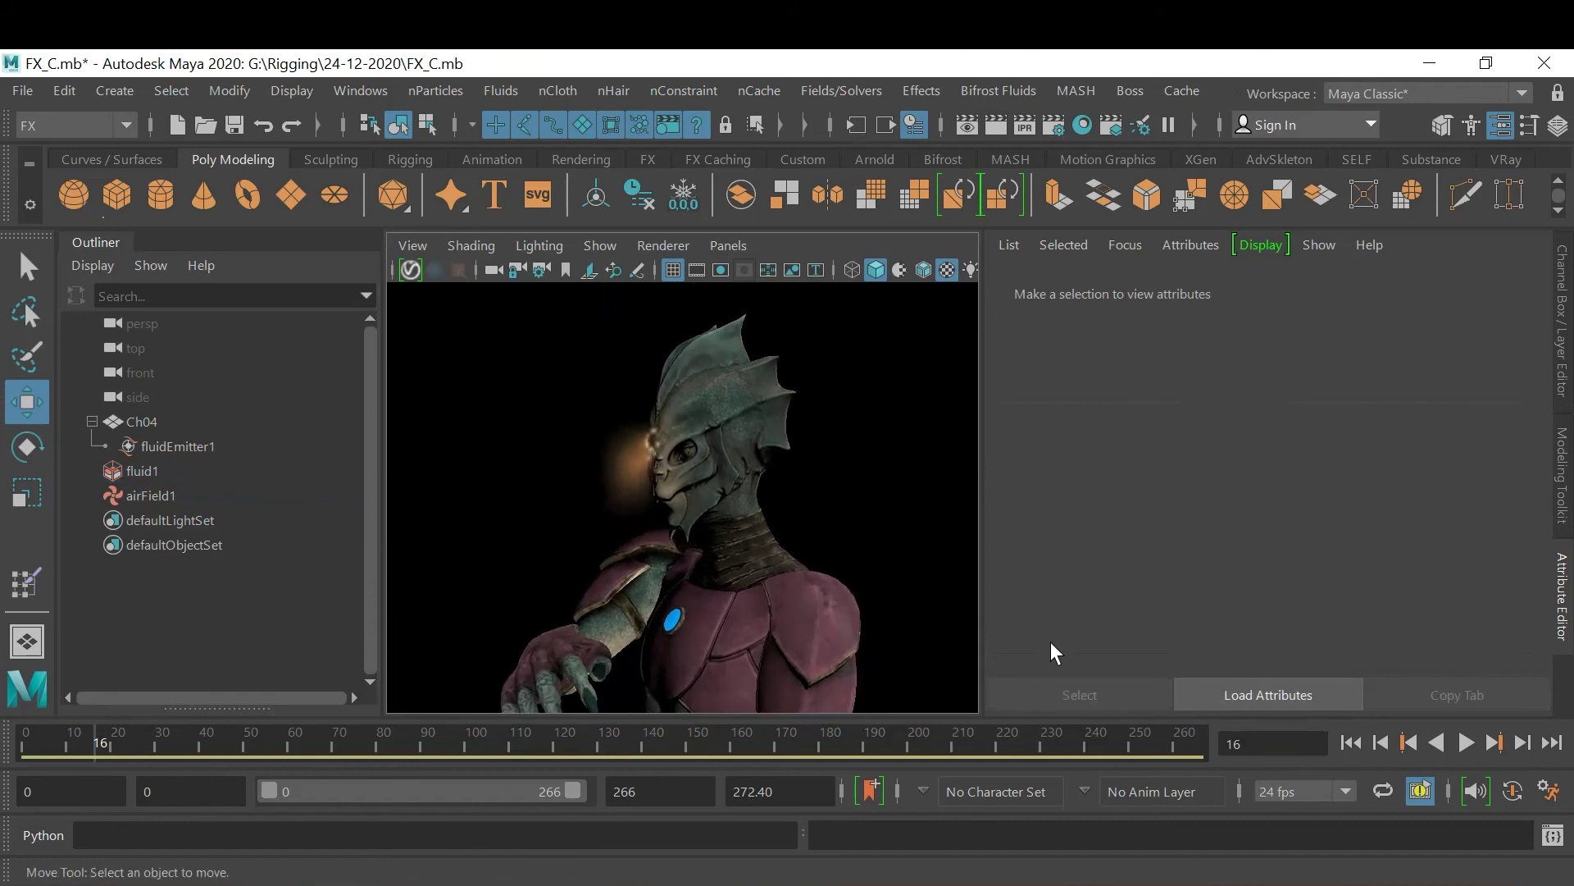
pyautogui.click(1350, 743)
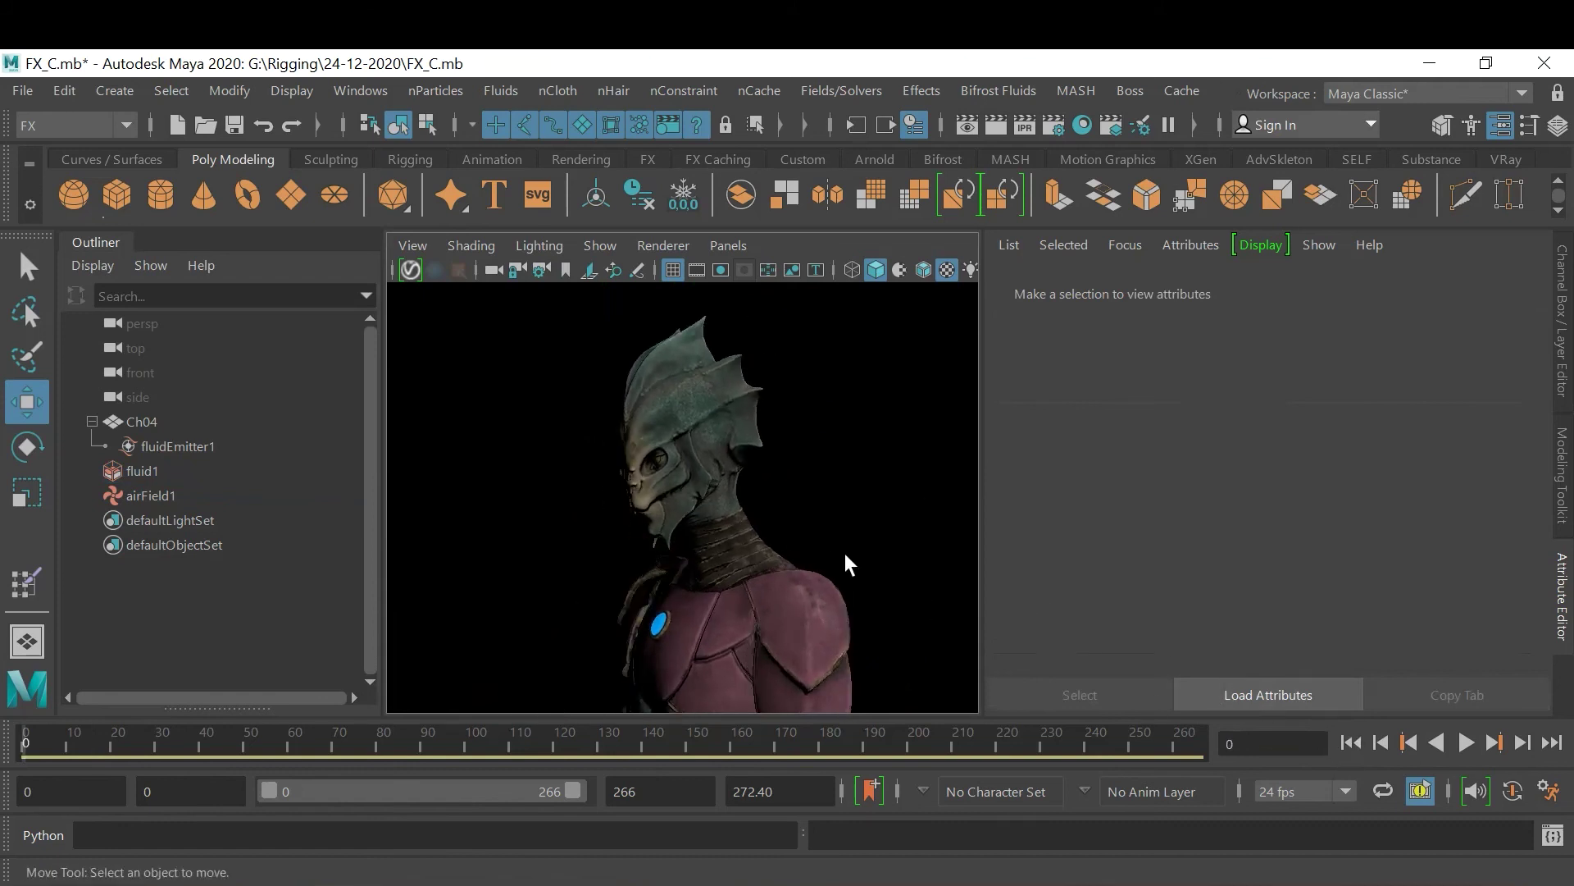
pyautogui.keyDown('alt'); pyautogui.moveTo(844, 553); pyautogui.dragTo(844, 553); pyautogui.keyUp('alt')
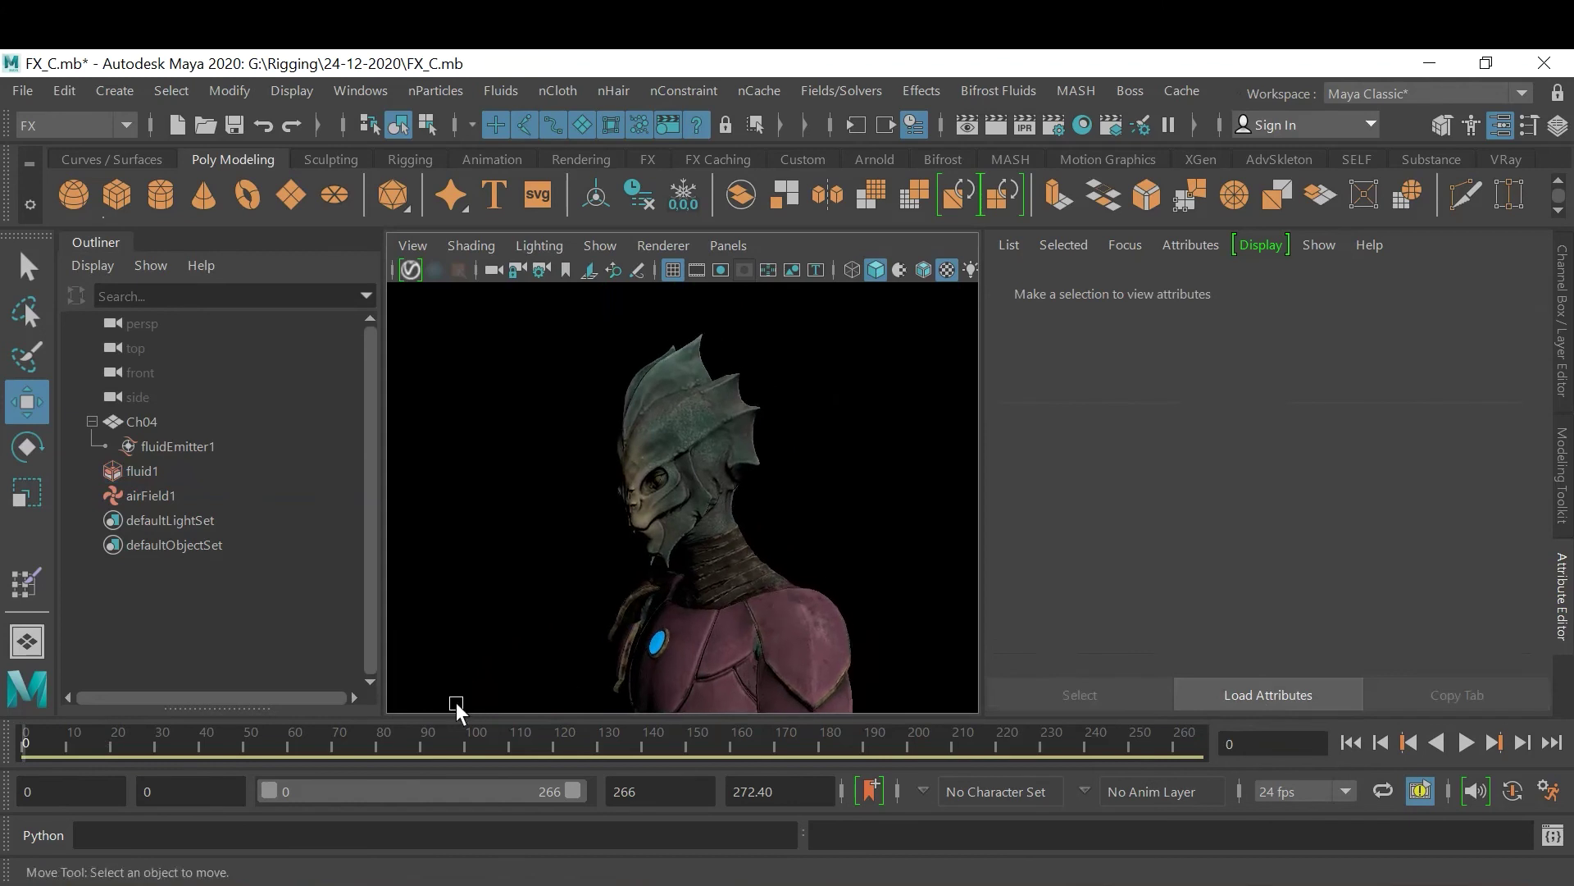
pyautogui.click(287, 740)
pyautogui.hotkey('alt', 'v')
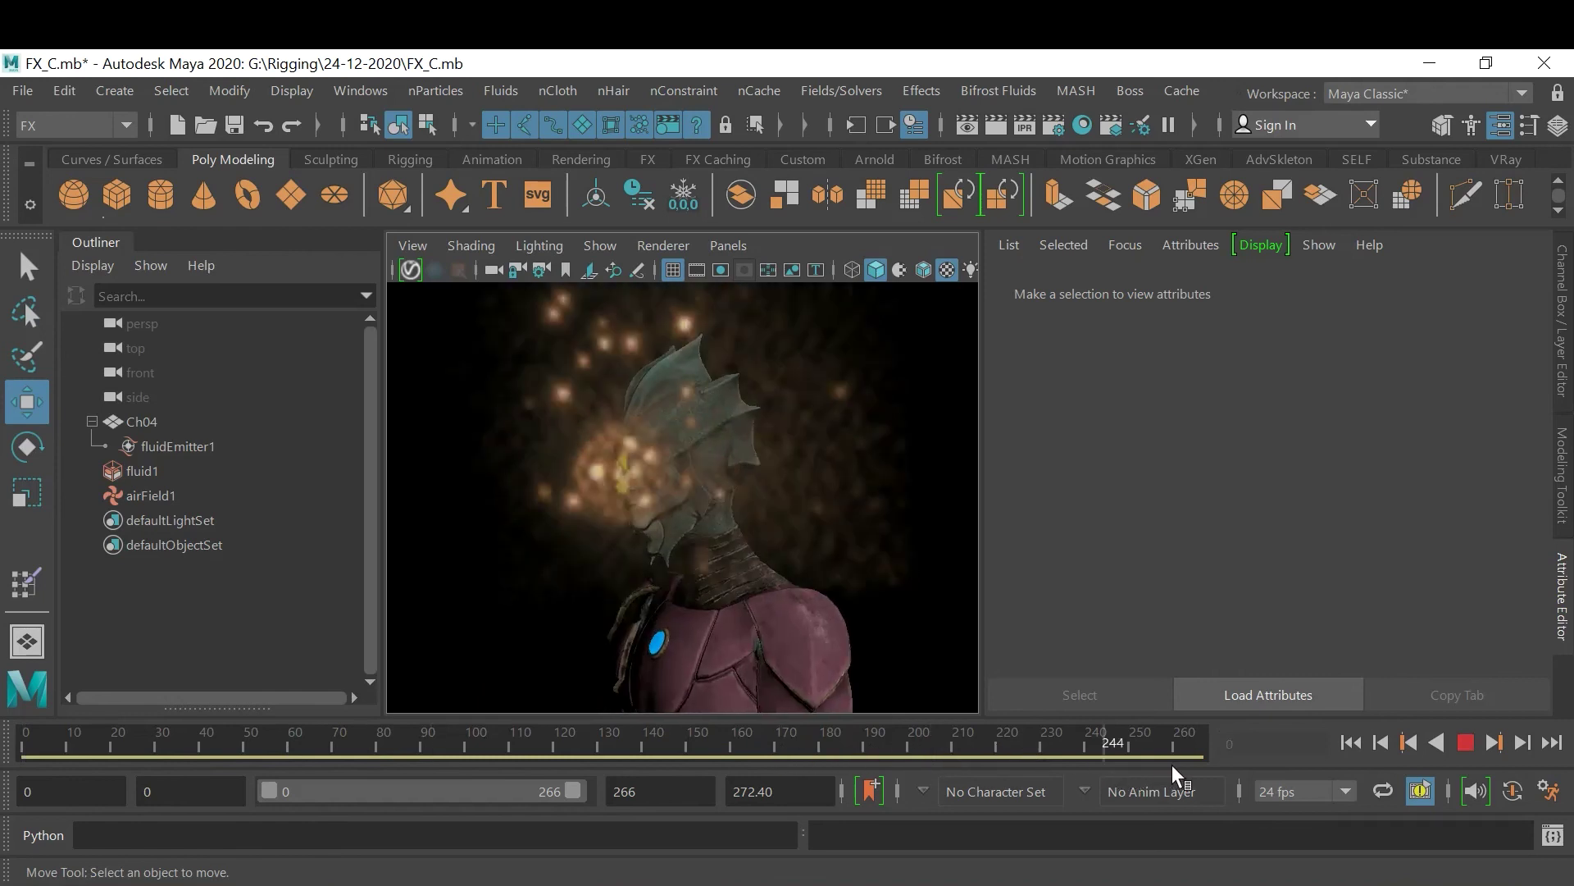
pyautogui.press('Escape')
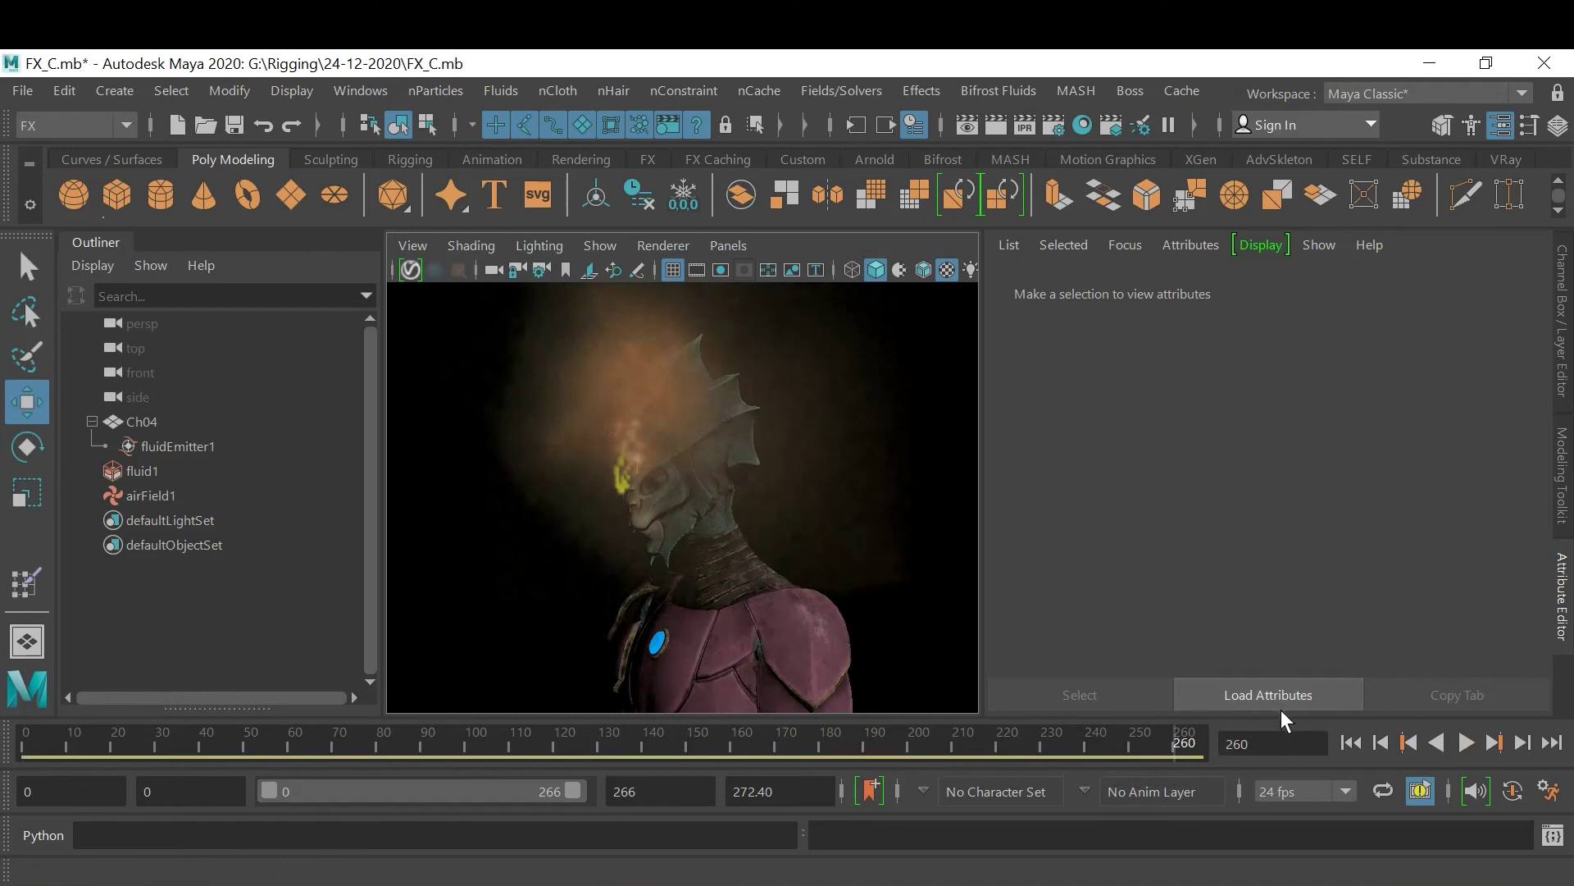
pyautogui.click(1350, 741)
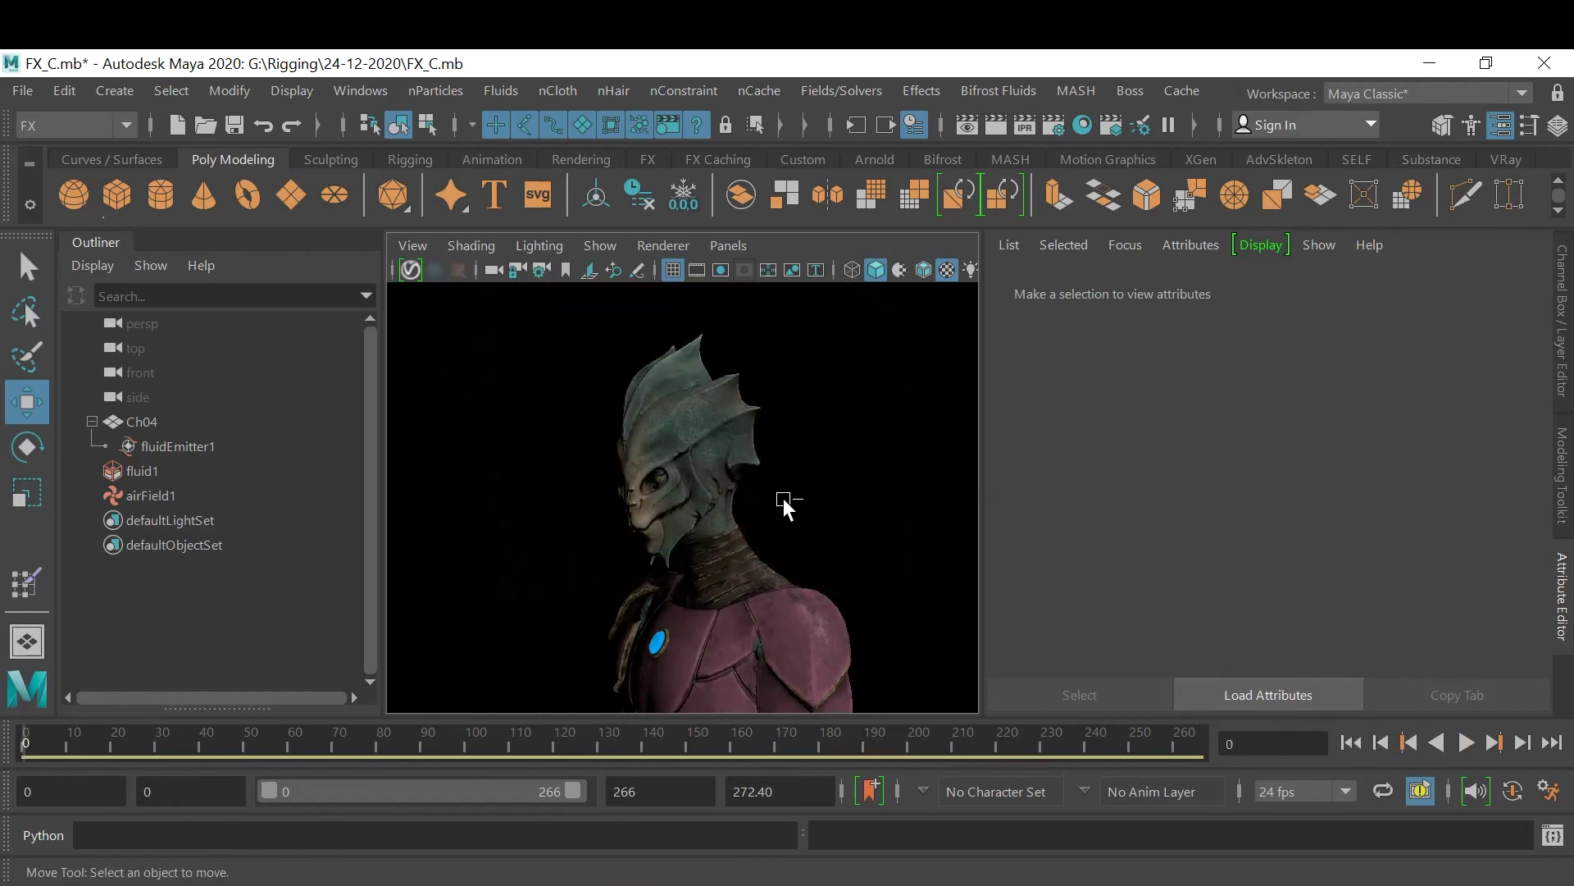
# Save the scene under the new file name FX_D.mb in the 24-12-2020 folder
pyautogui.hotkey('ctrl', 's')
pyautogui.hotkey('ctrl', 'shift', 's')
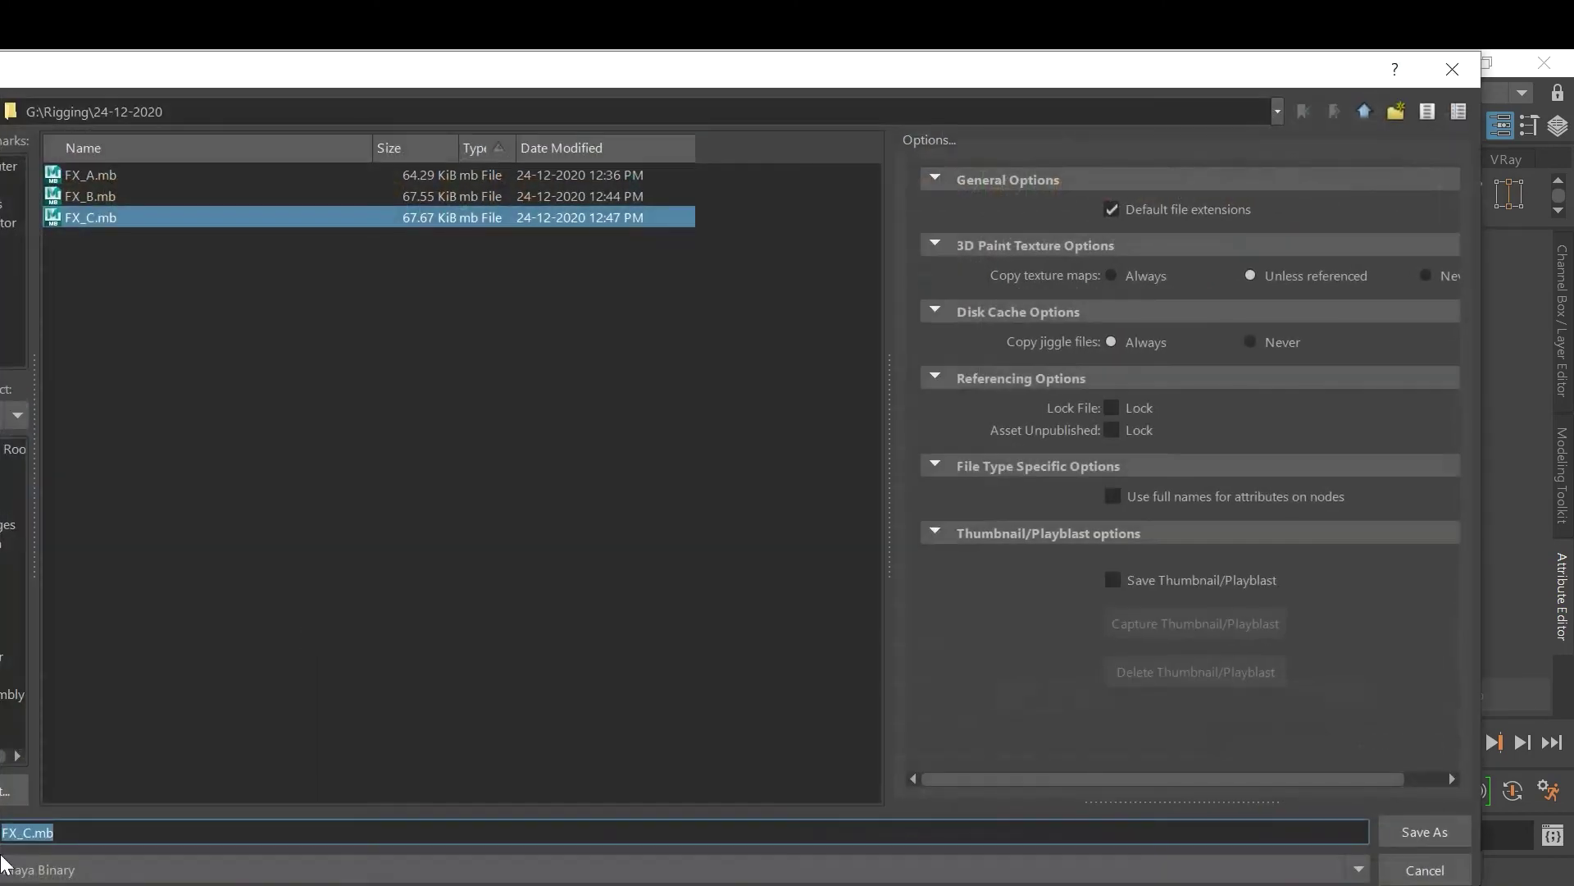
pyautogui.moveTo(23, 833); pyautogui.dragTo(61, 836)
pyautogui.write('D')
pyautogui.press('Return')
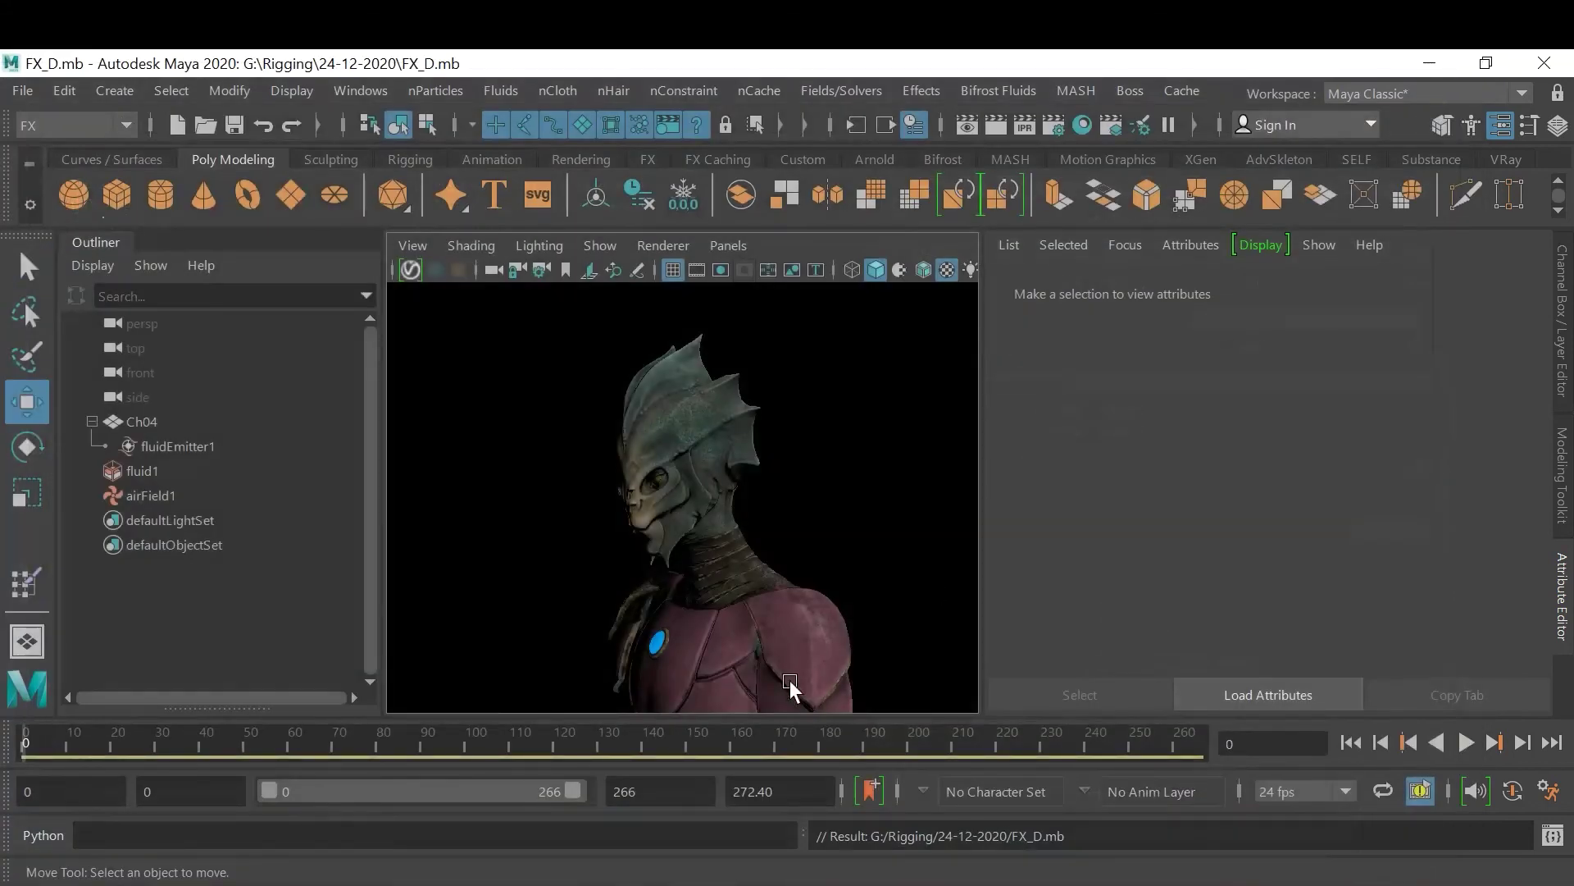
# Open the Playblast options for the timeline and bring up the movie file settings
pyautogui.rightClick(792, 733)
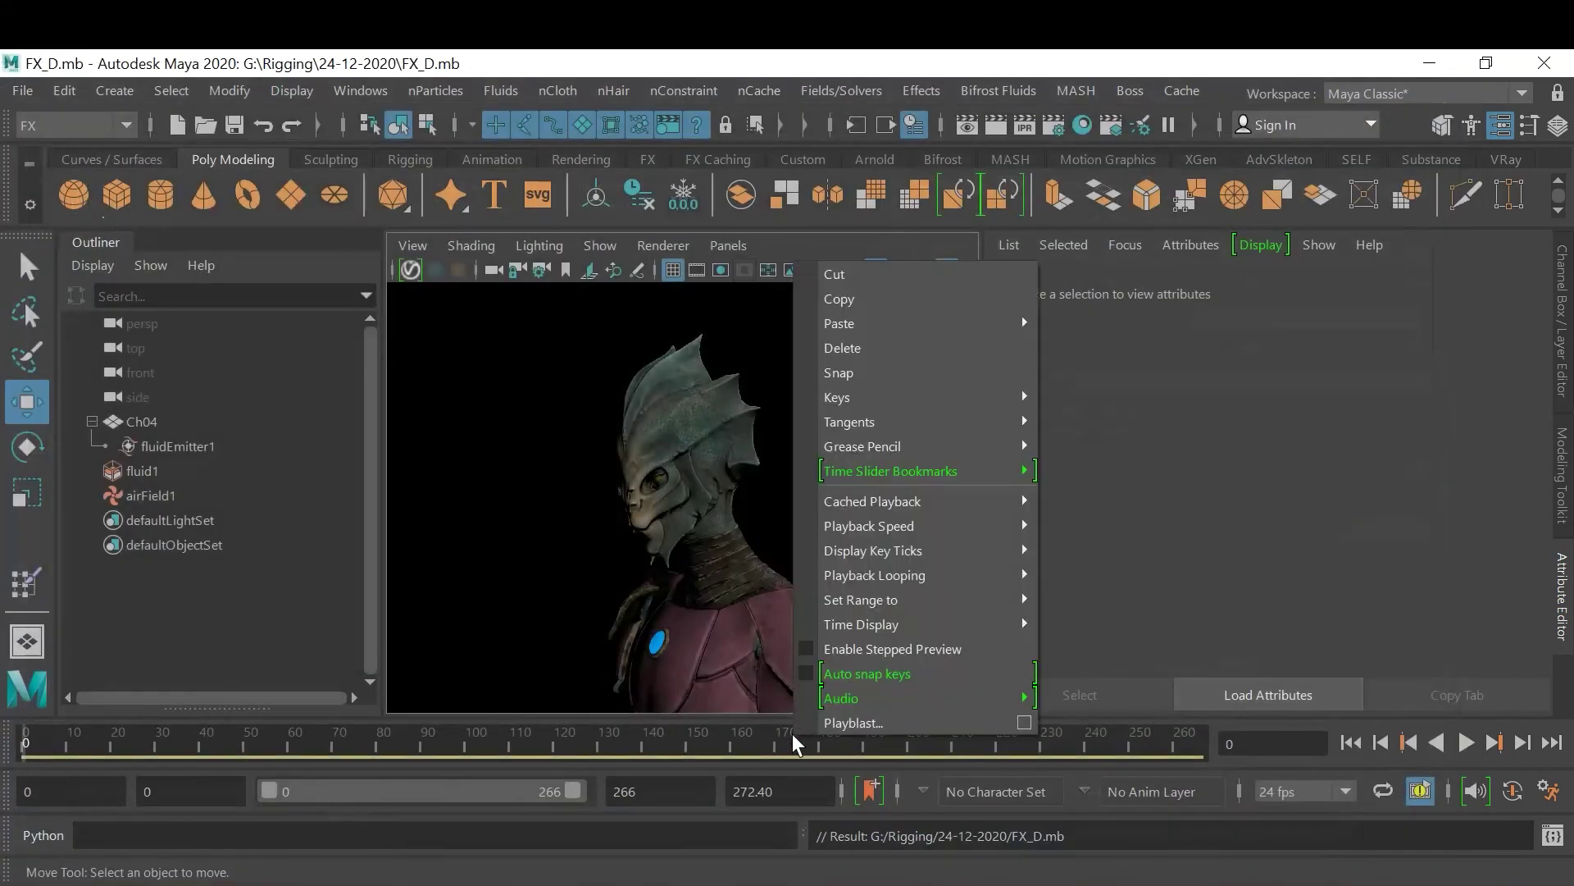
pyautogui.click(1023, 722)
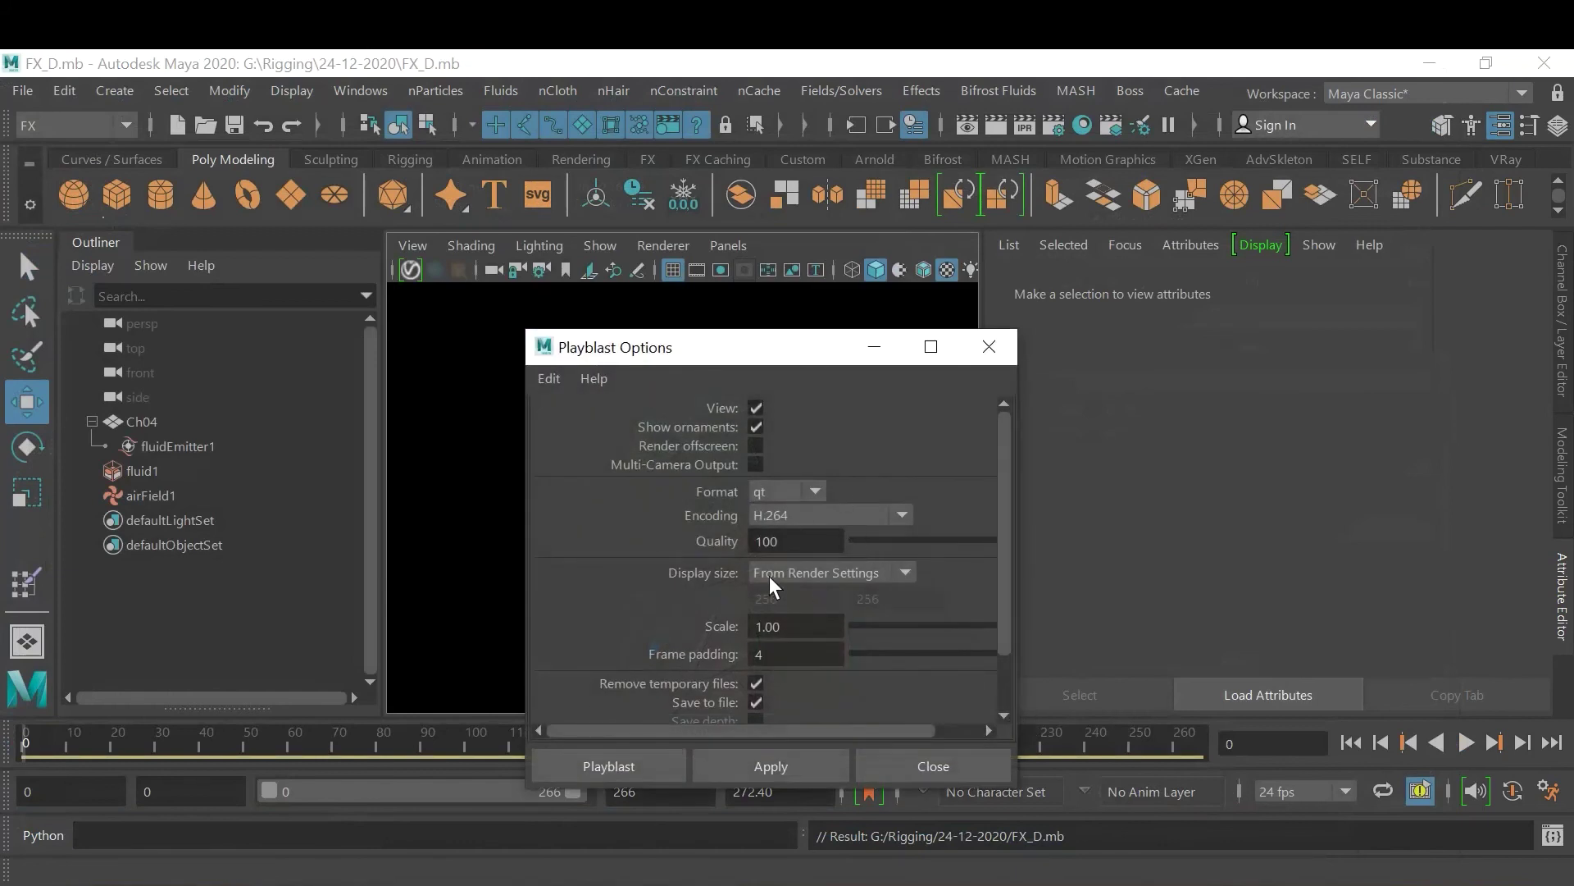
pyautogui.scroll(-2, 813, 606)
pyautogui.click(815, 711)
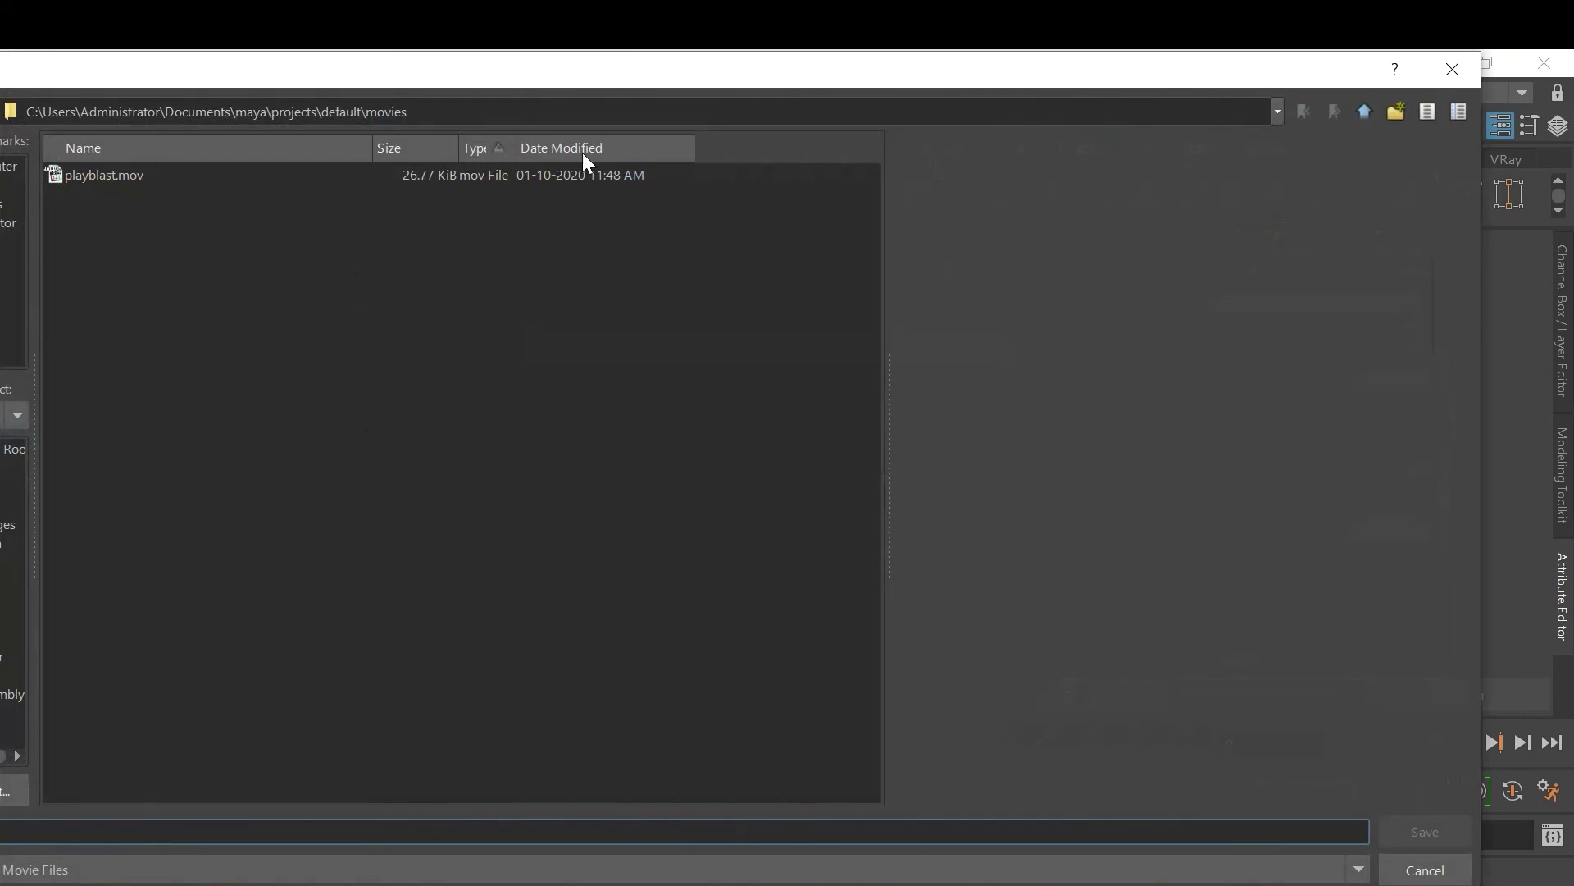
pyautogui.tripleClick(534, 119)
pyautogui.write('G:\\Rigging\\Characters\\Arm Stretching.fbm')
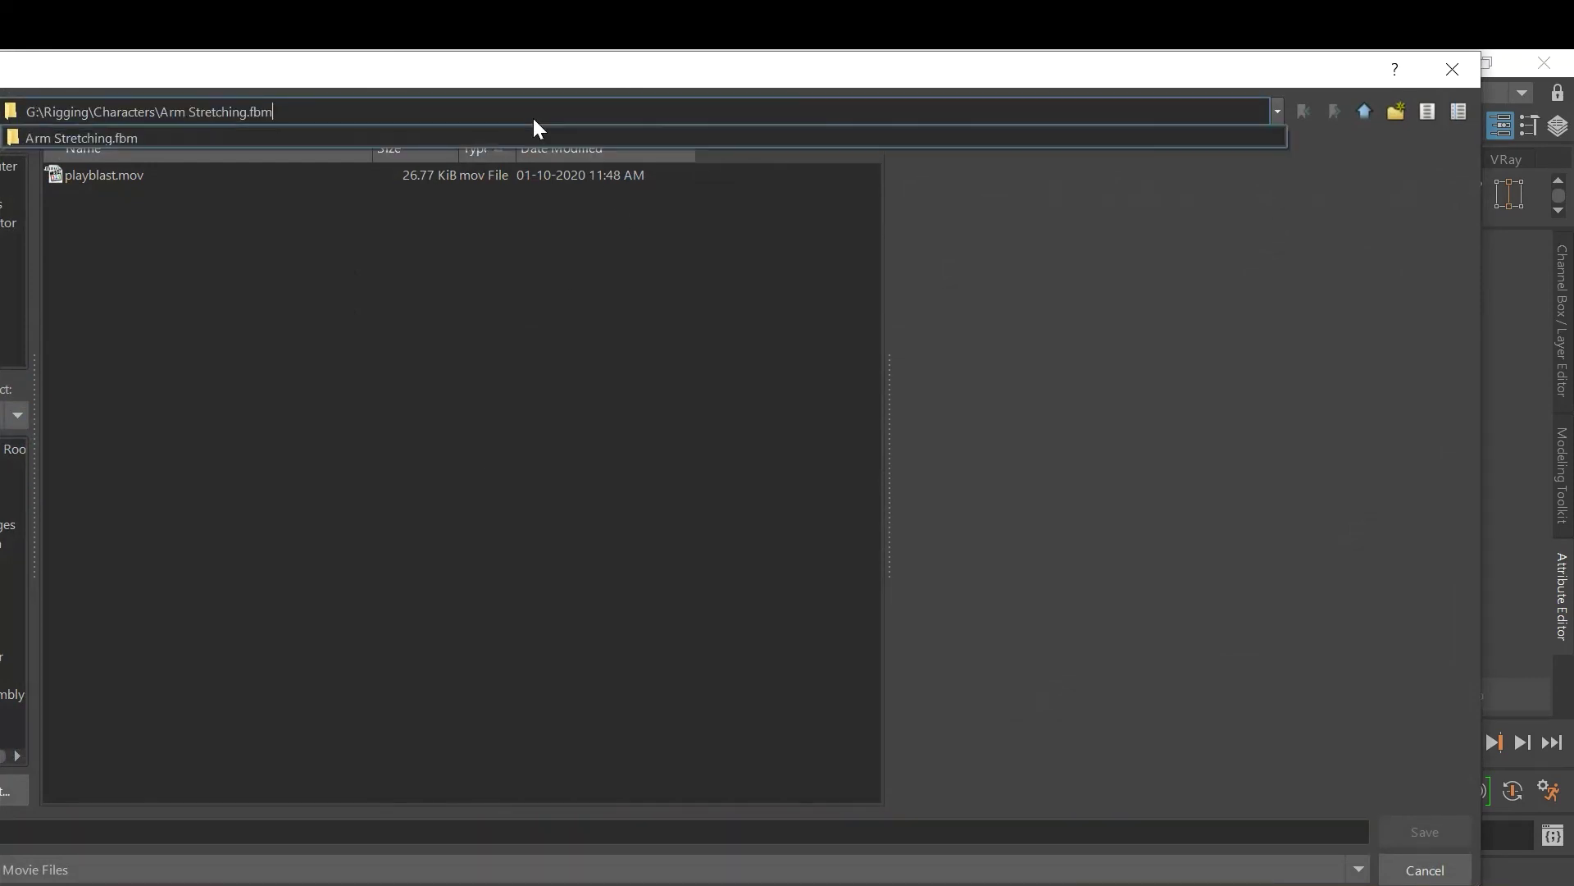
pyautogui.click(529, 140)
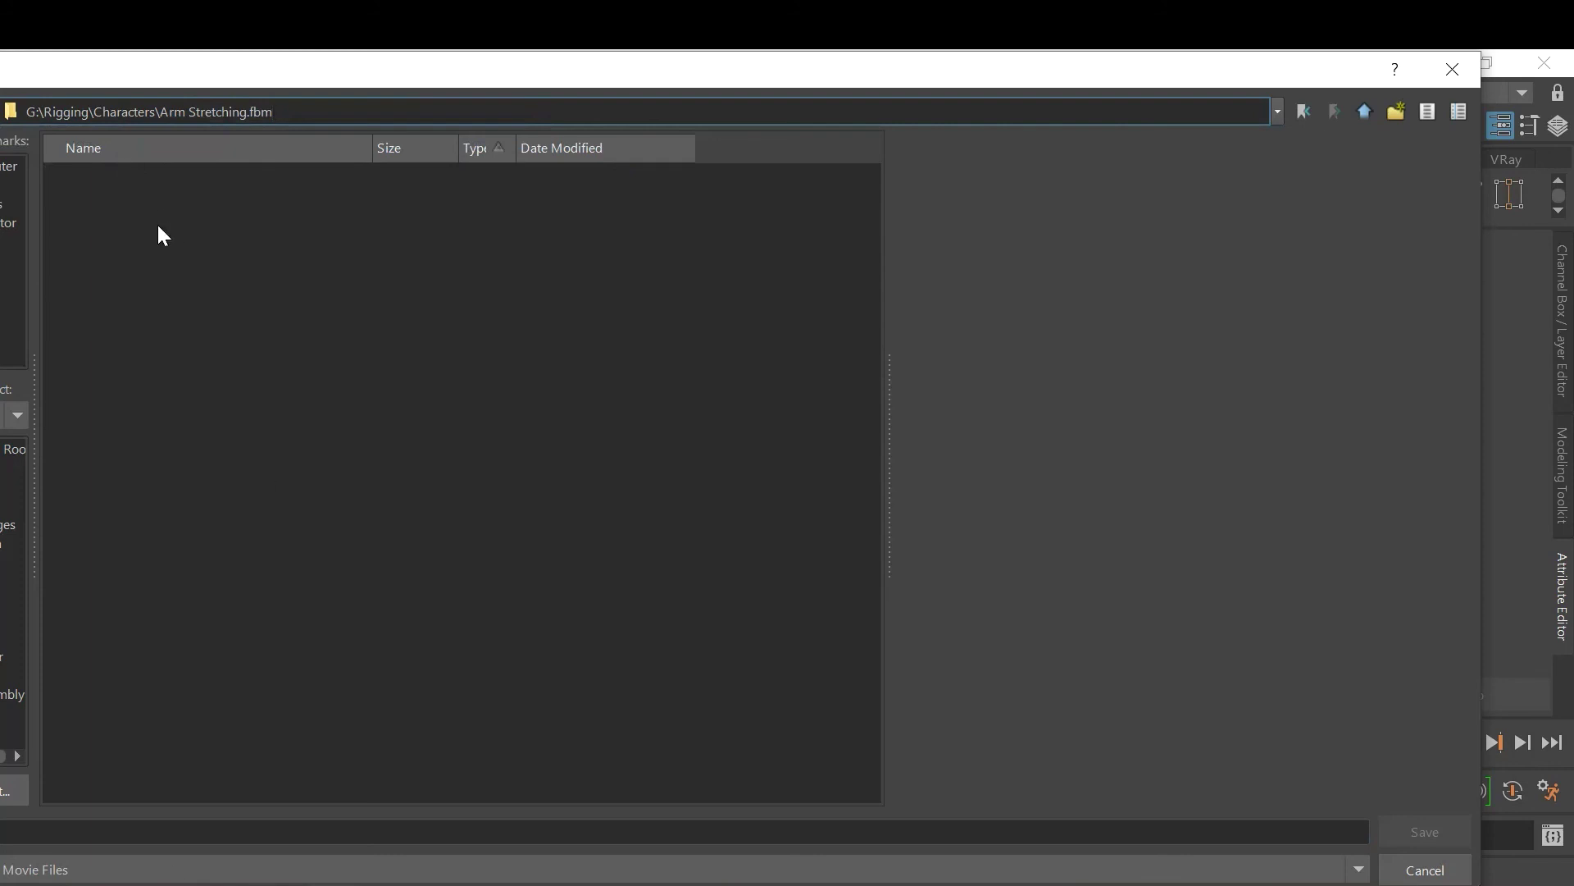
pyautogui.click(182, 882)
pyautogui.hotkey('alt', 'Tab')
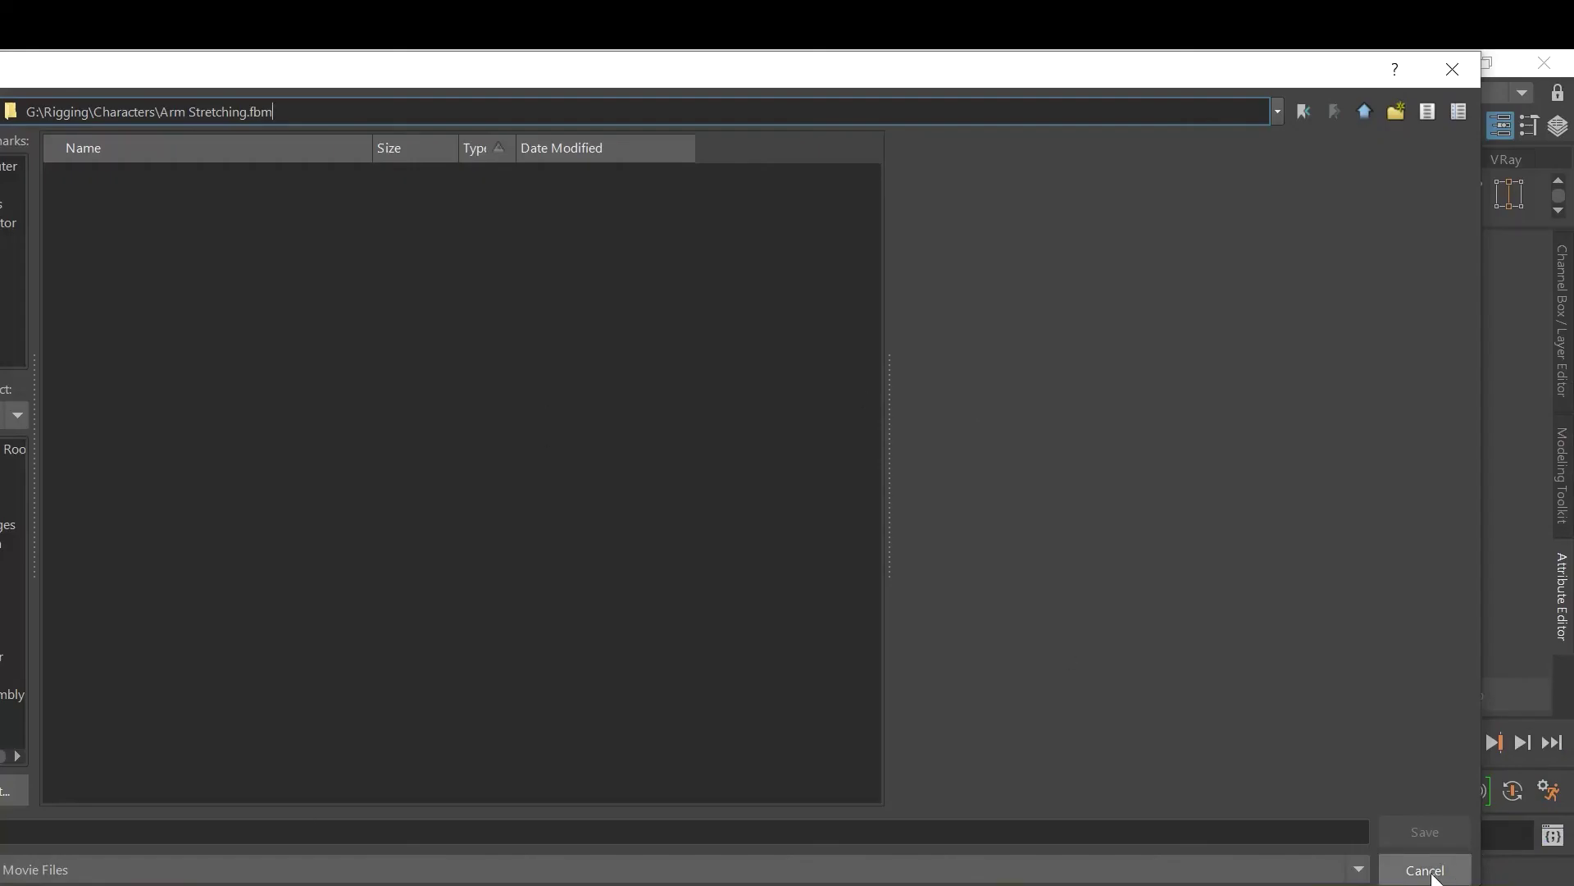
pyautogui.click(1427, 871)
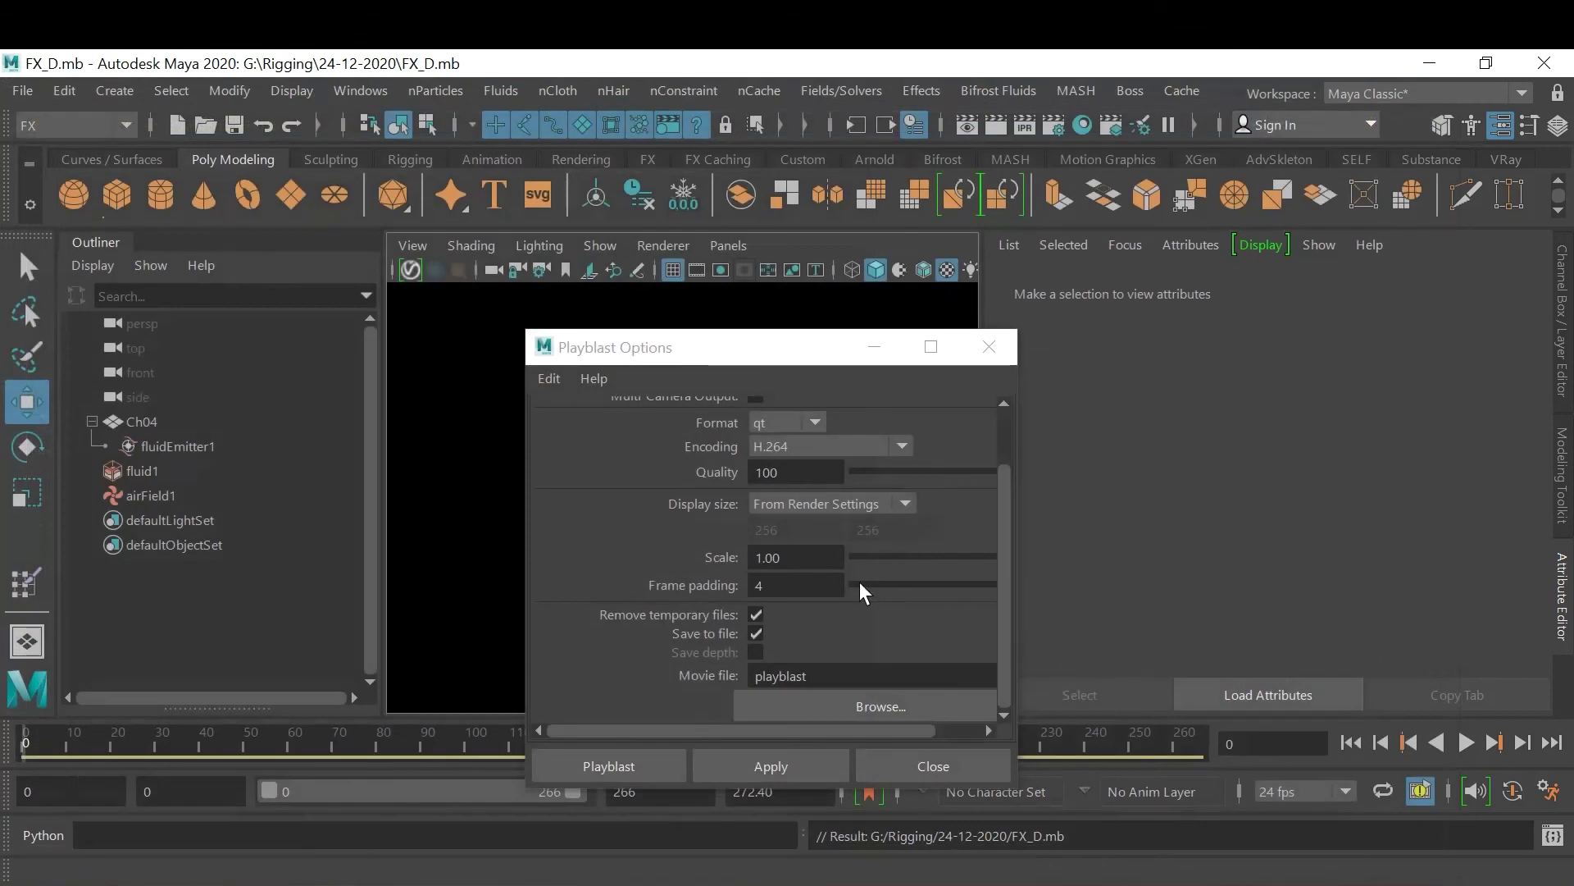
# Set the playblast movie file to FX 24-12-2020 in the G:\FX DEMO folder
pyautogui.click(783, 707)
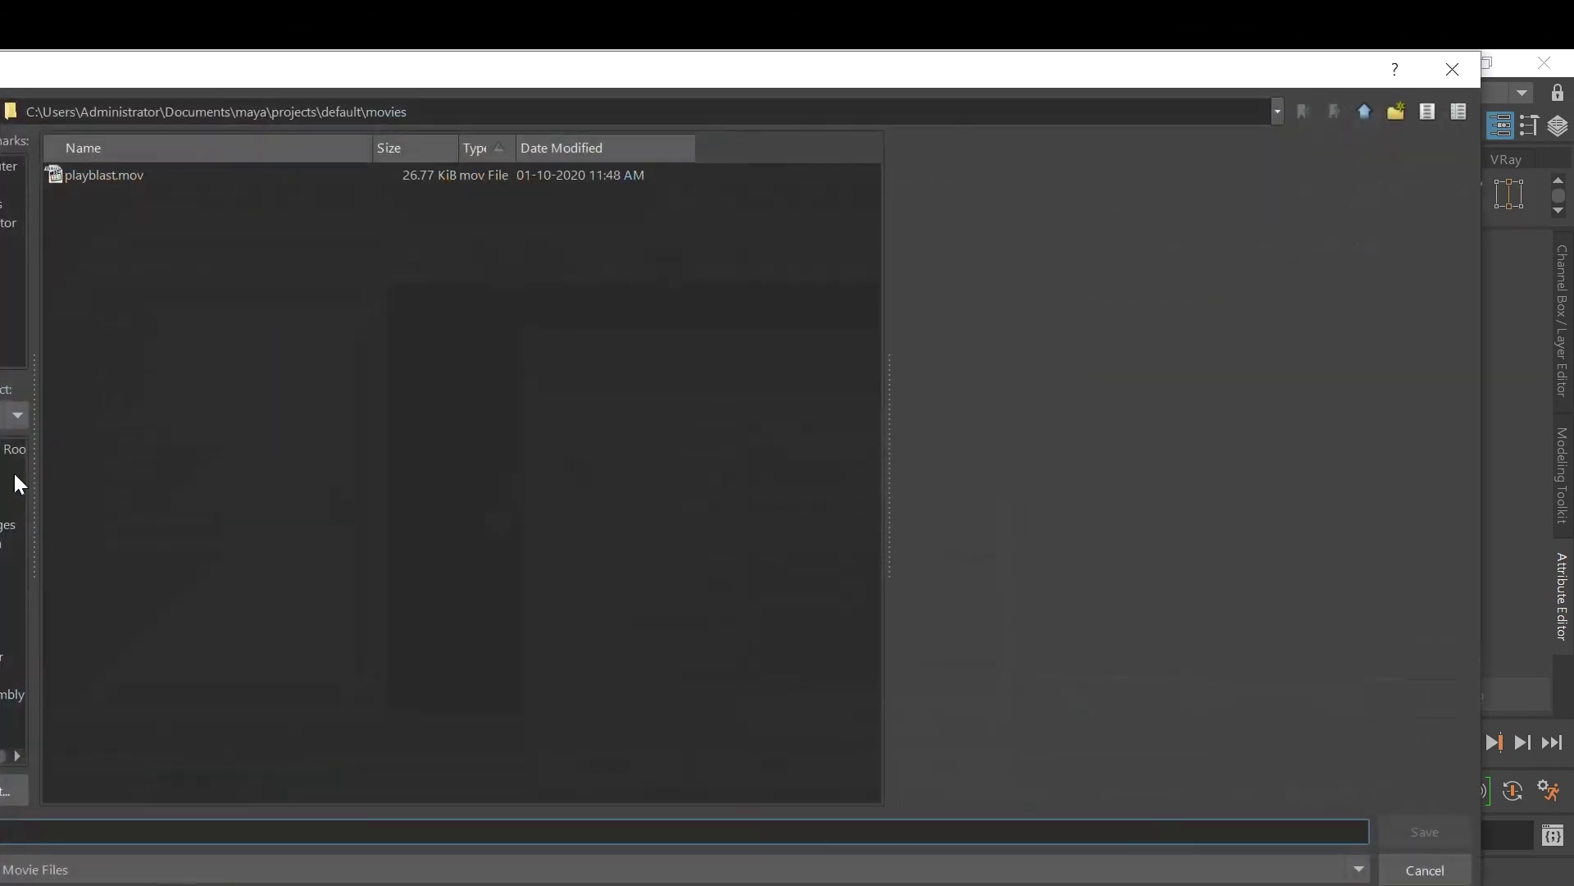
pyautogui.moveTo(149, 69); pyautogui.dragTo(239, 69)
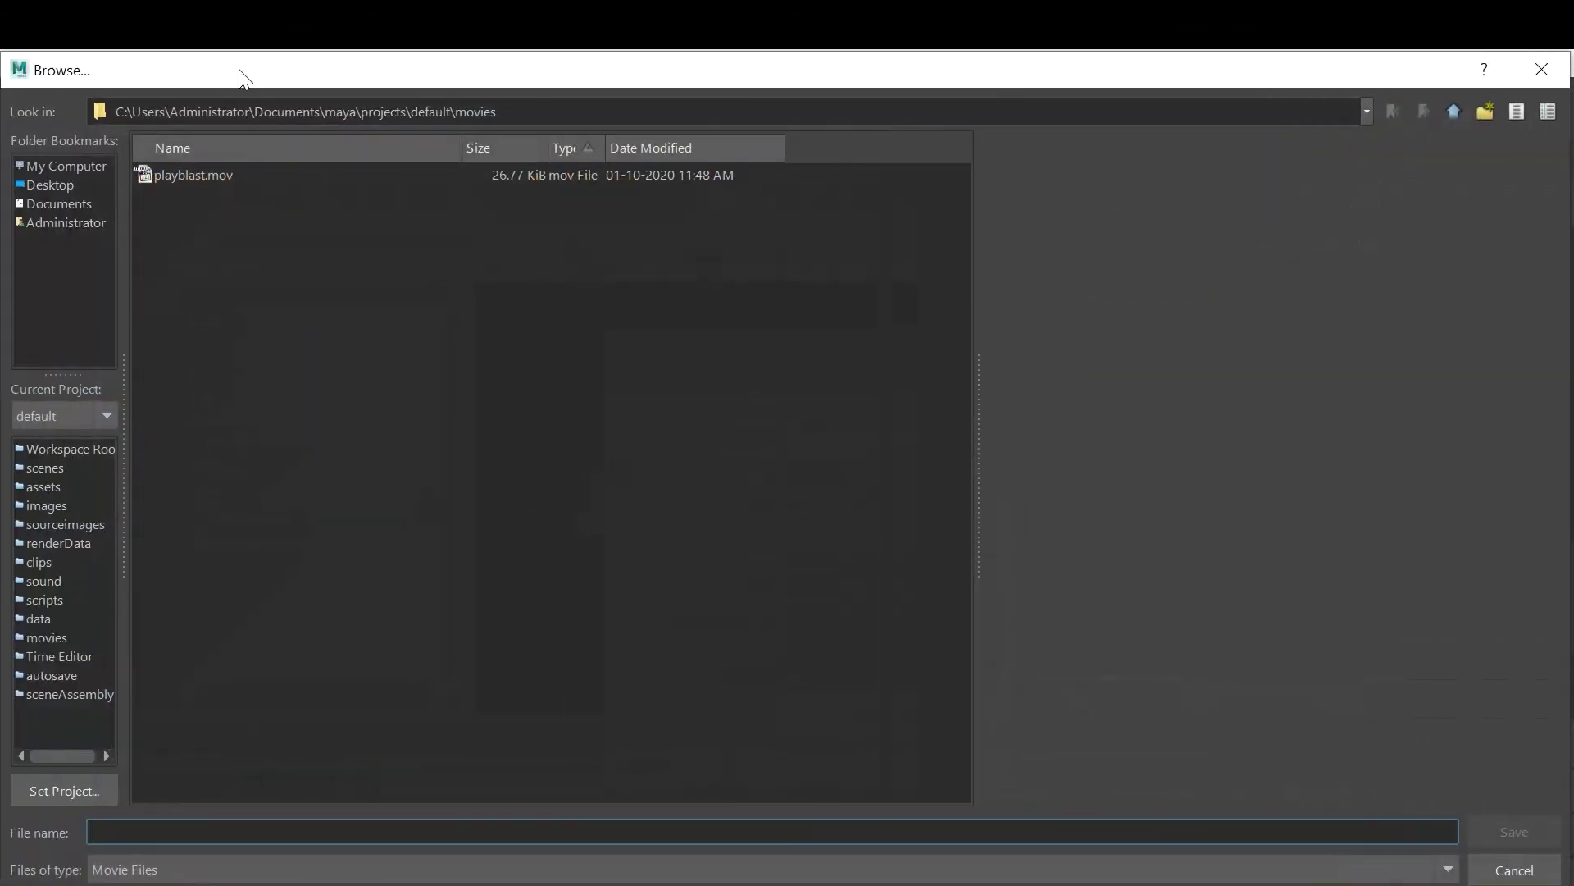
pyautogui.click(73, 166)
pyautogui.doubleClick(175, 259)
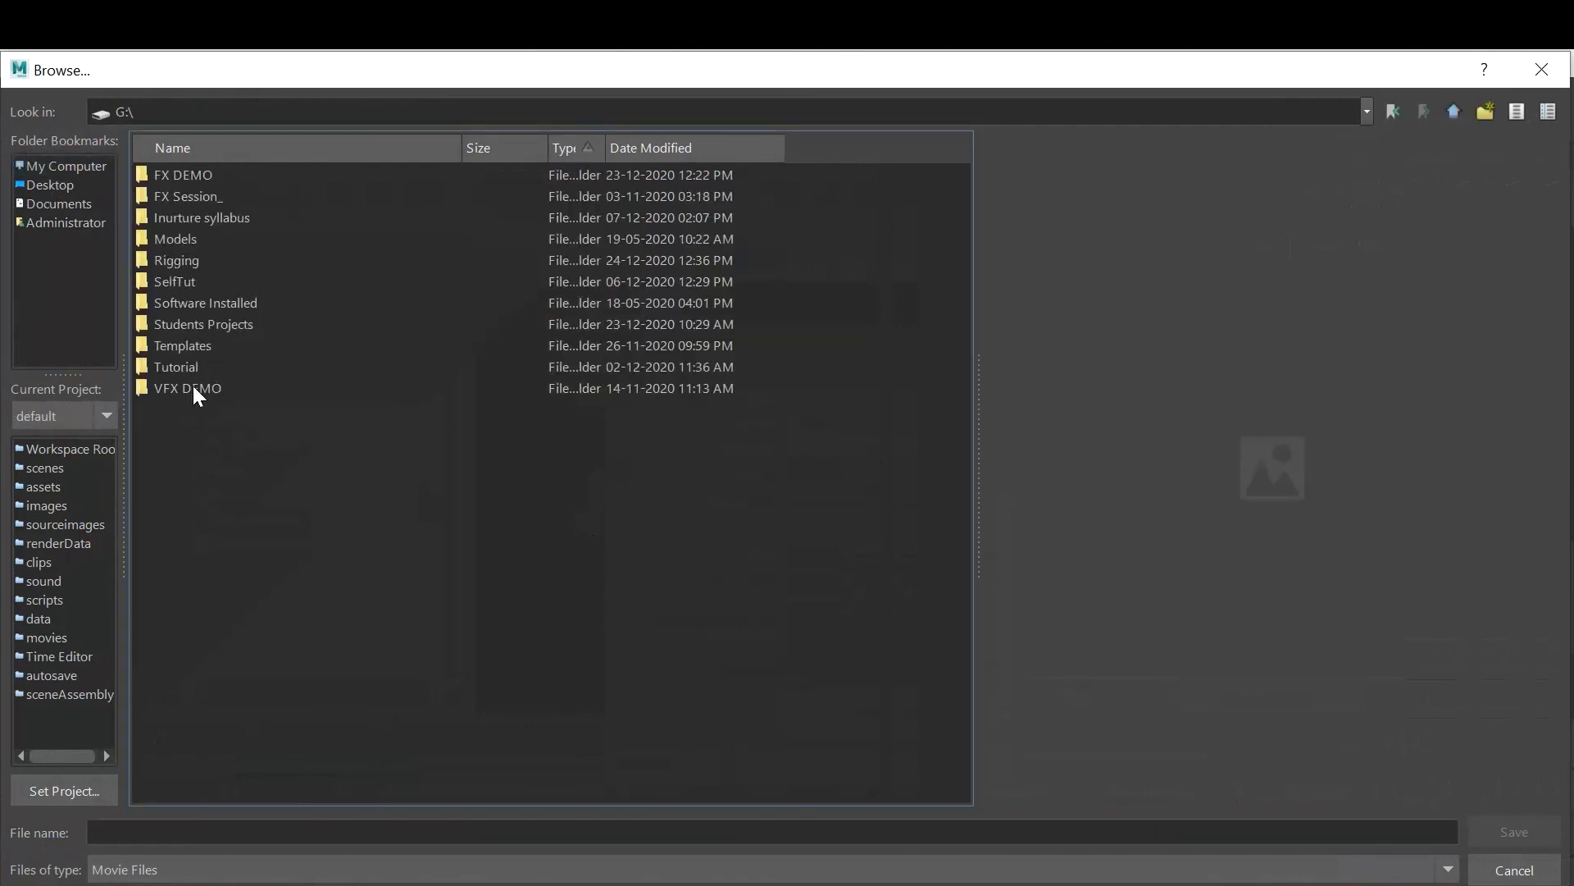
pyautogui.doubleClick(164, 174)
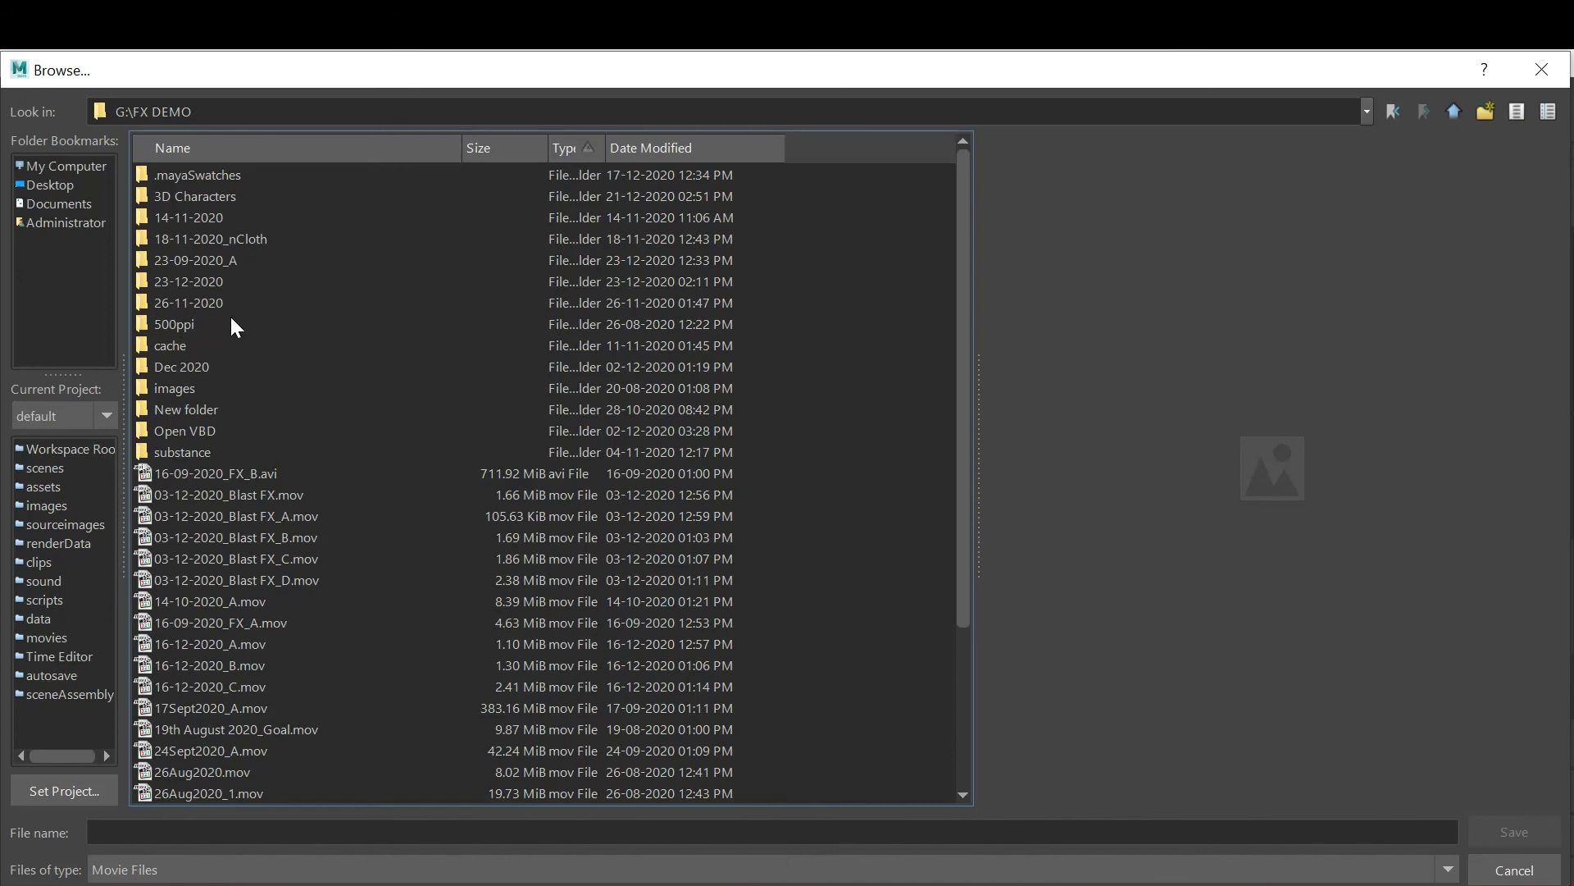
pyautogui.scroll(-4, 362, 552)
pyautogui.click(165, 832)
pyautogui.write('FX 24-12-2020')
pyautogui.press('Return')
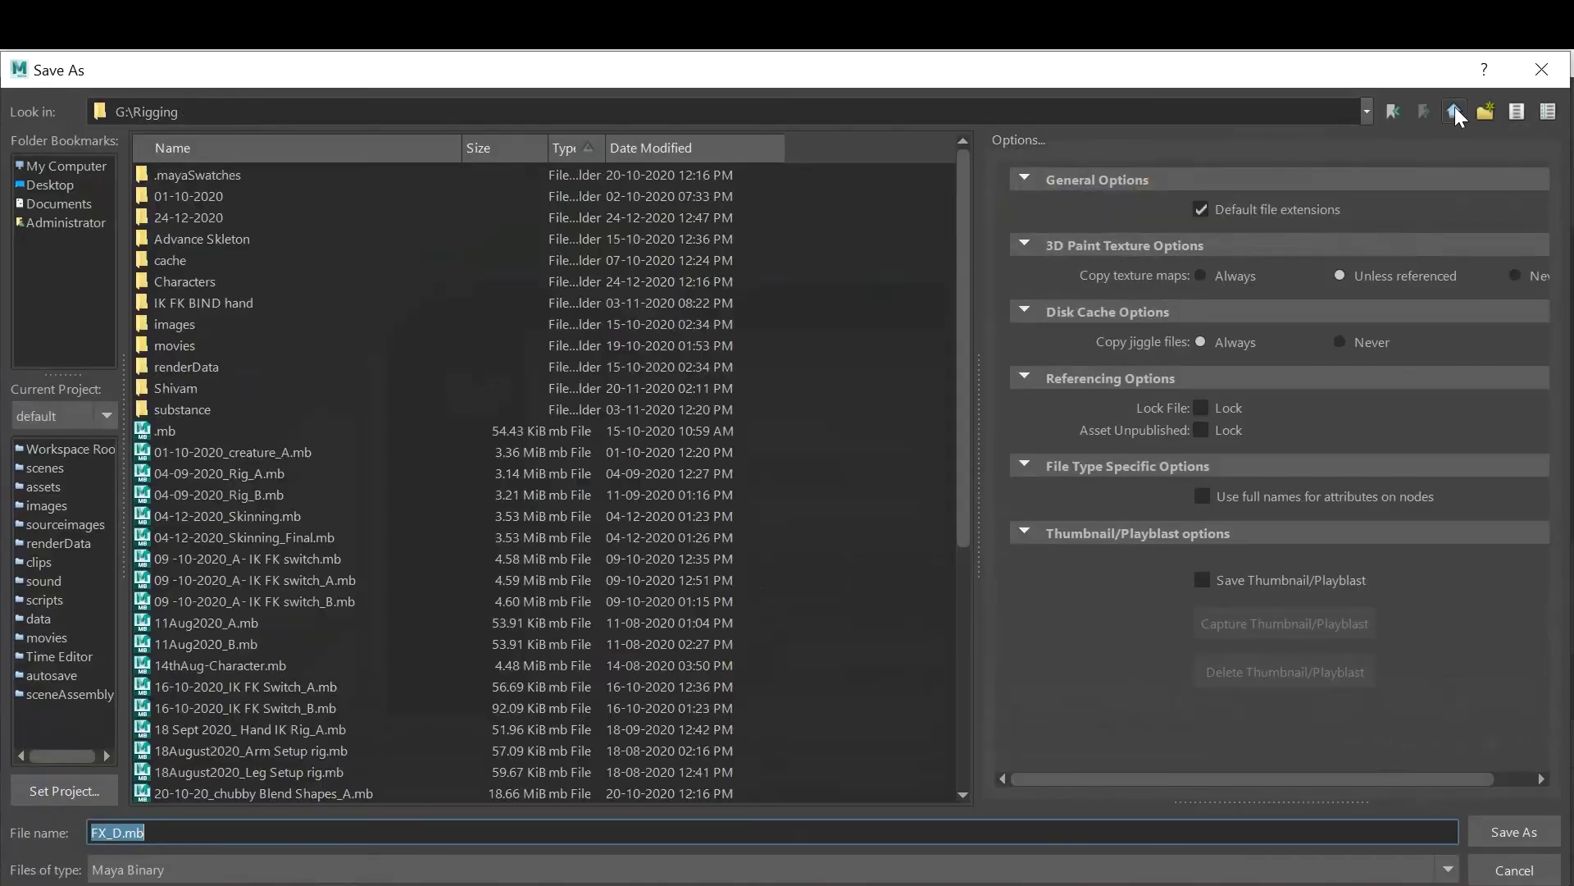
# Create a 24-12-2020 folder inside G:\FX DEMO and save the scene there as FX_D.mb
pyautogui.write('24-12-2020')
pyautogui.press('Return')
pyautogui.press('Return')
pyautogui.click(1514, 831)
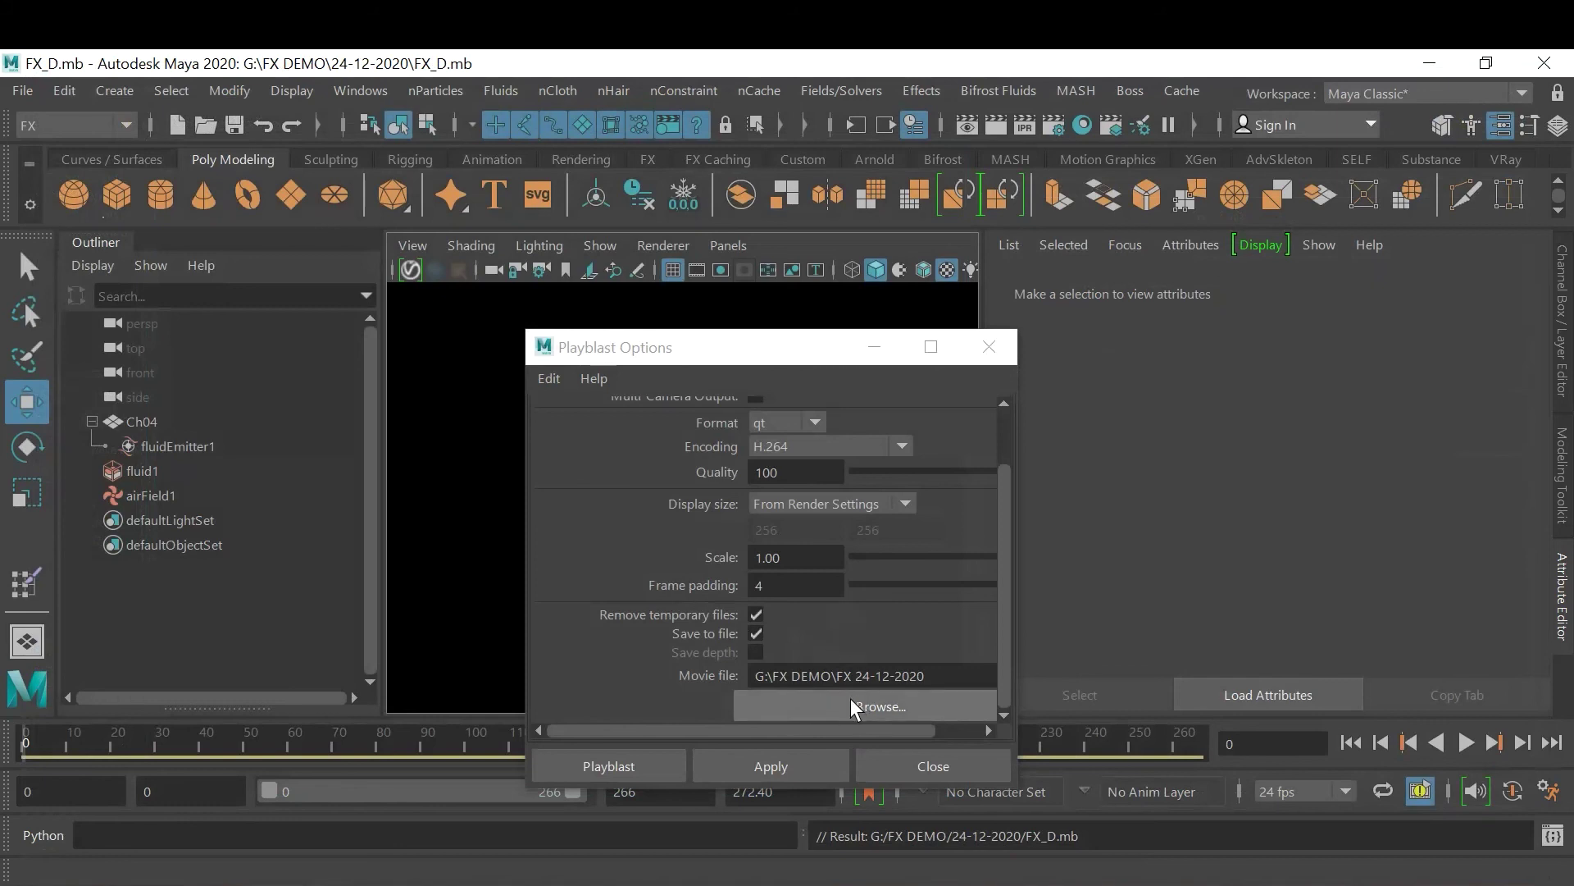
# Set the render image size to 1920 × 1080, start the playblast and interrupt it at about frame 134
pyautogui.scroll(3, 918, 576)
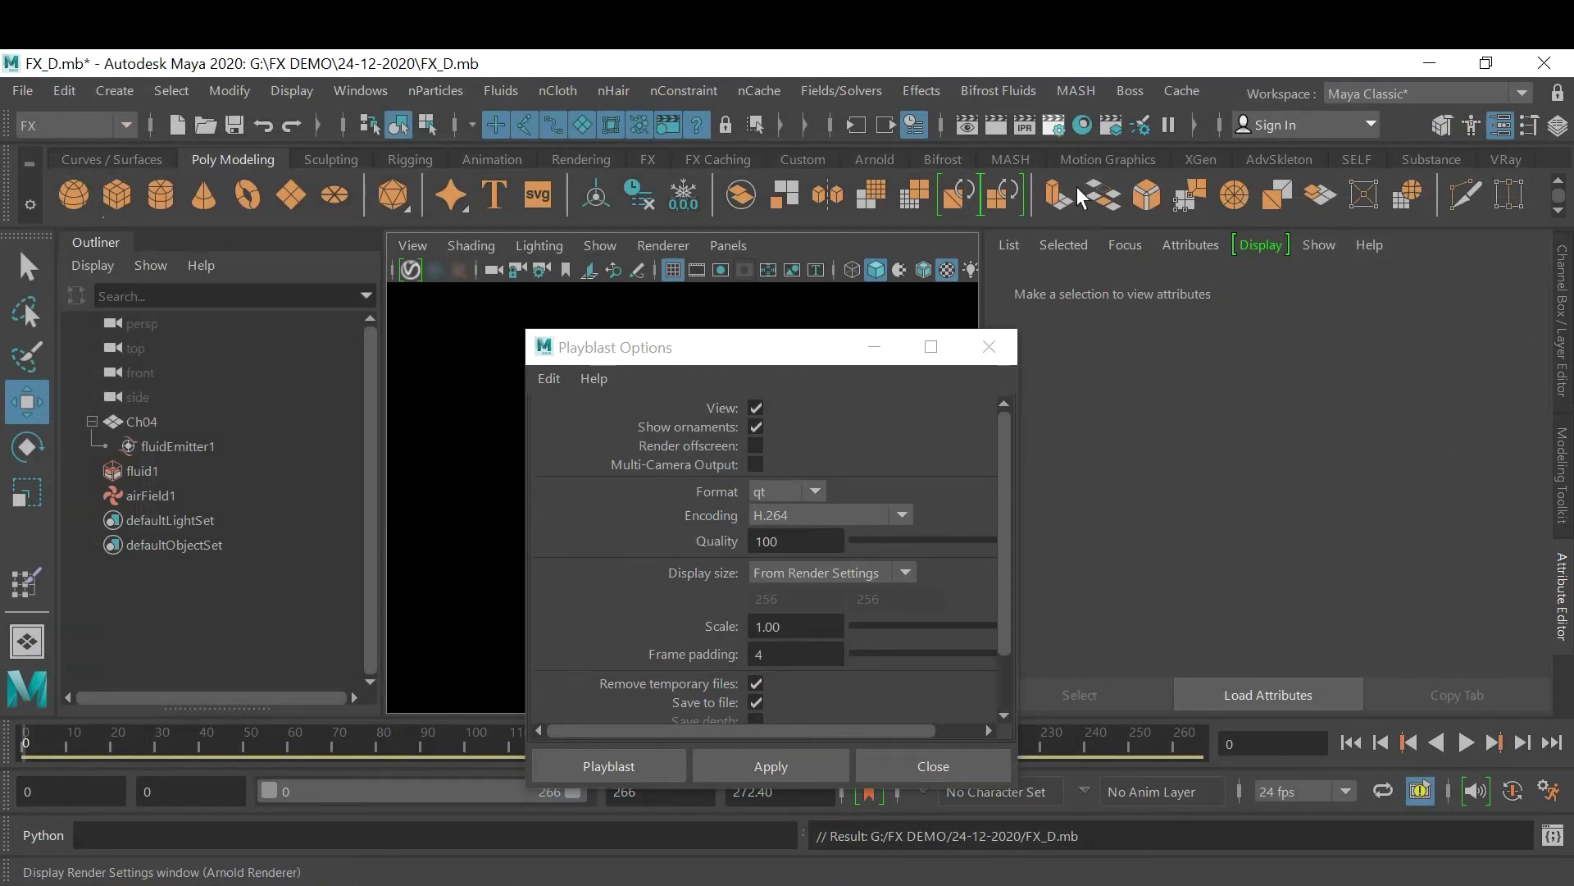
pyautogui.click(1054, 125)
pyautogui.scroll(-5, 354, 492)
pyautogui.click(393, 742)
pyautogui.click(611, 766)
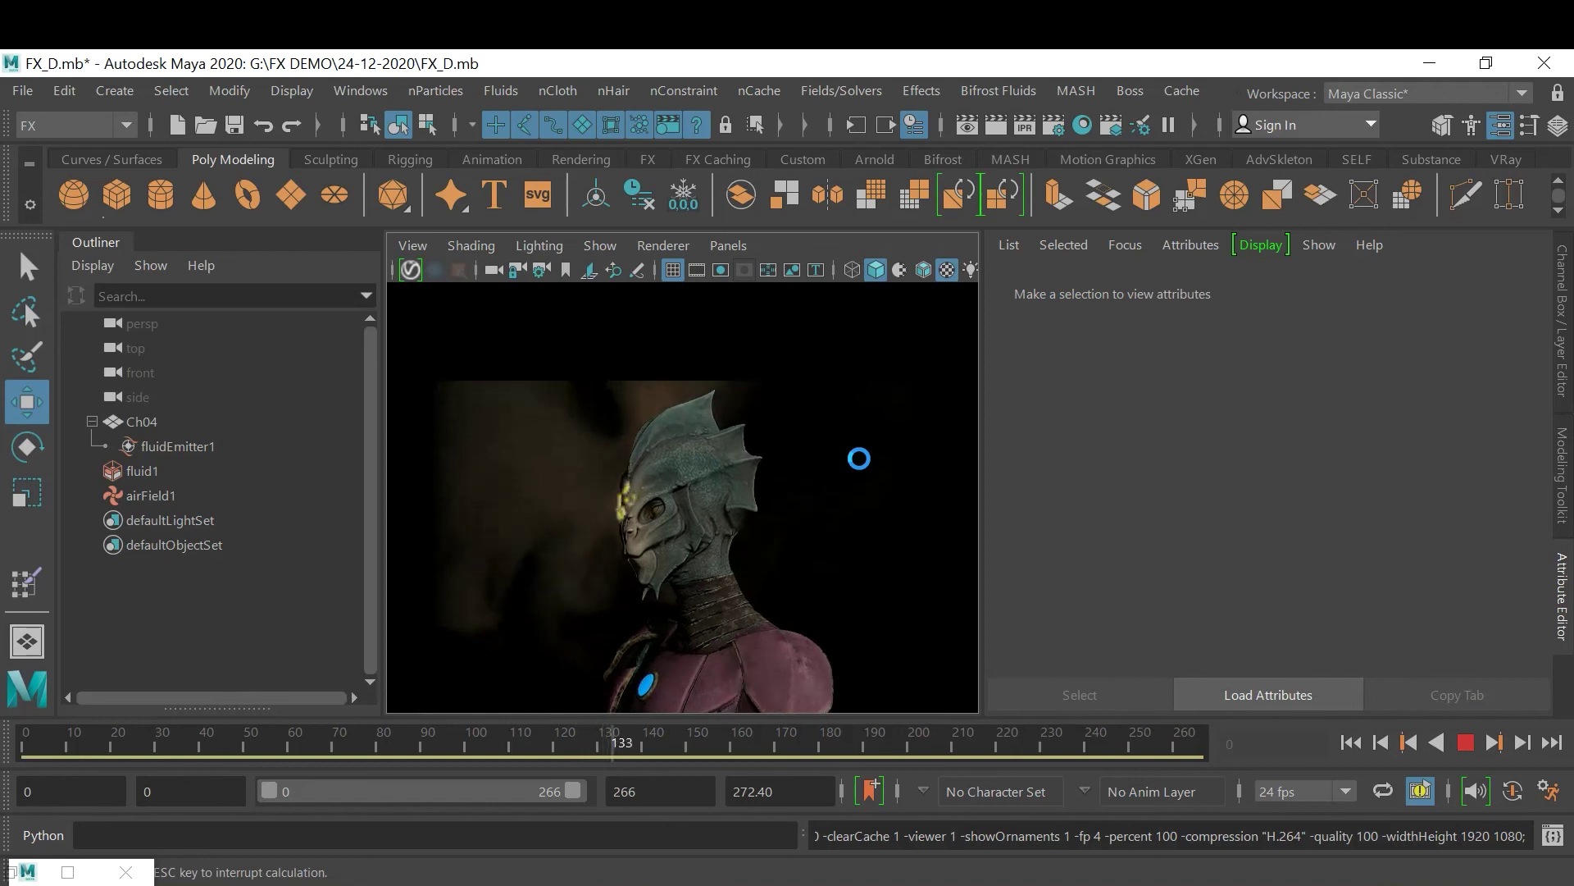
pyautogui.press('Escape')
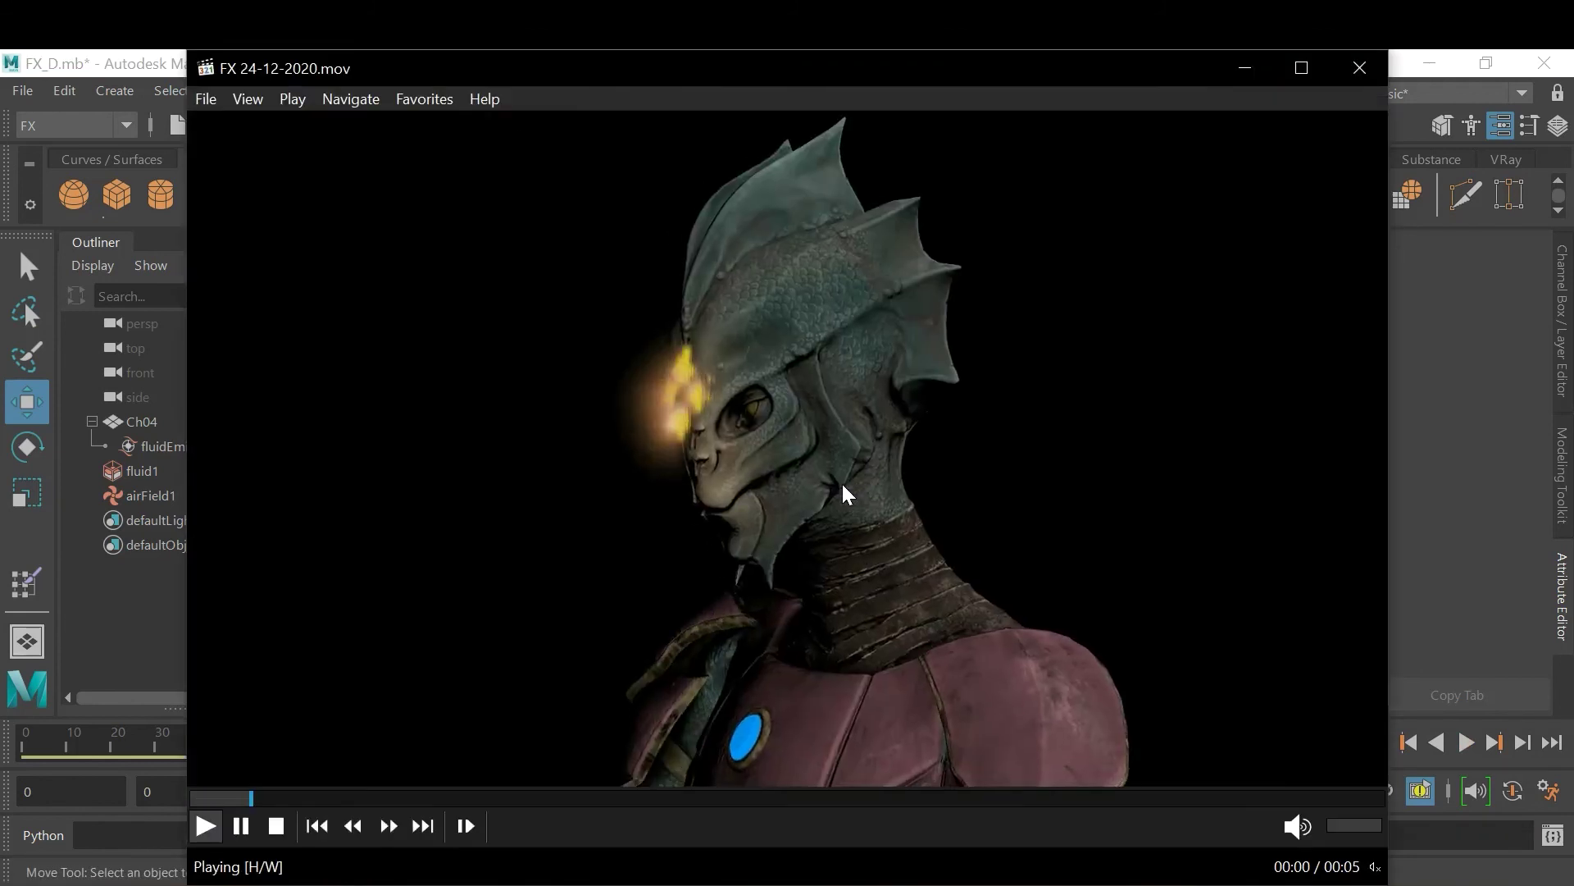
# Watch the FX 24-12-2020.mov playblast at full screen and close the player
pyautogui.doubleClick(841, 488)
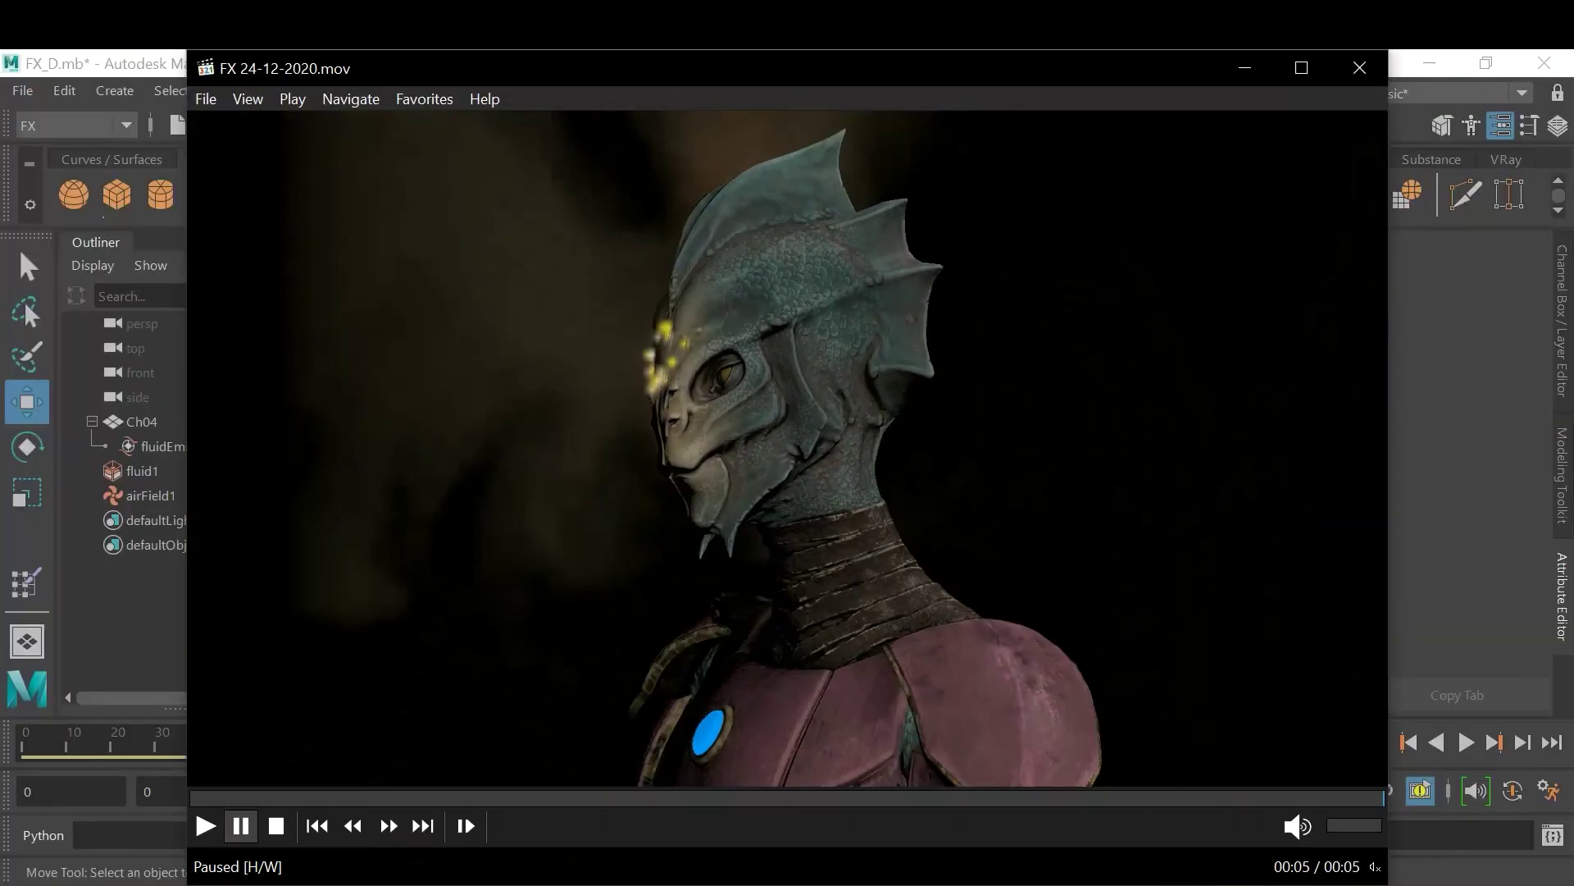
pyautogui.press('space')
pyautogui.click(1357, 76)
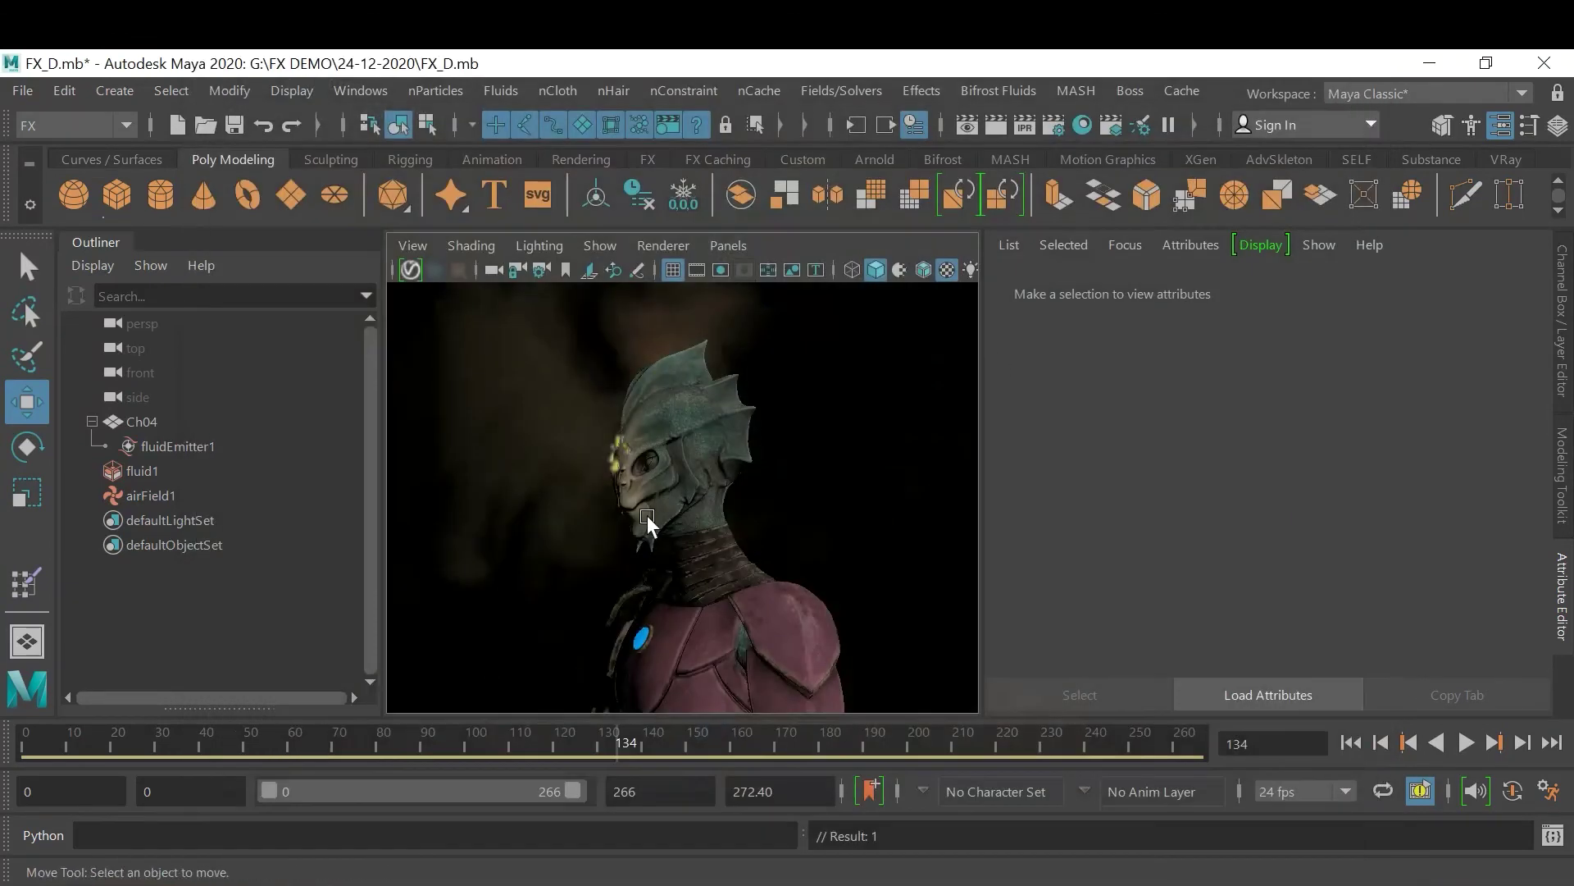
# Frame the character from head to thighs and set Boundary X, Y and Z of fluidShape1 to None
pyautogui.keyDown('alt'); pyautogui.moveTo(580, 515); pyautogui.dragTo(679, 500); pyautogui.keyUp('alt')
pyautogui.keyDown('alt'); pyautogui.moveTo(679, 500); pyautogui.dragTo(641, 485, button='middle'); pyautogui.keyUp('alt')
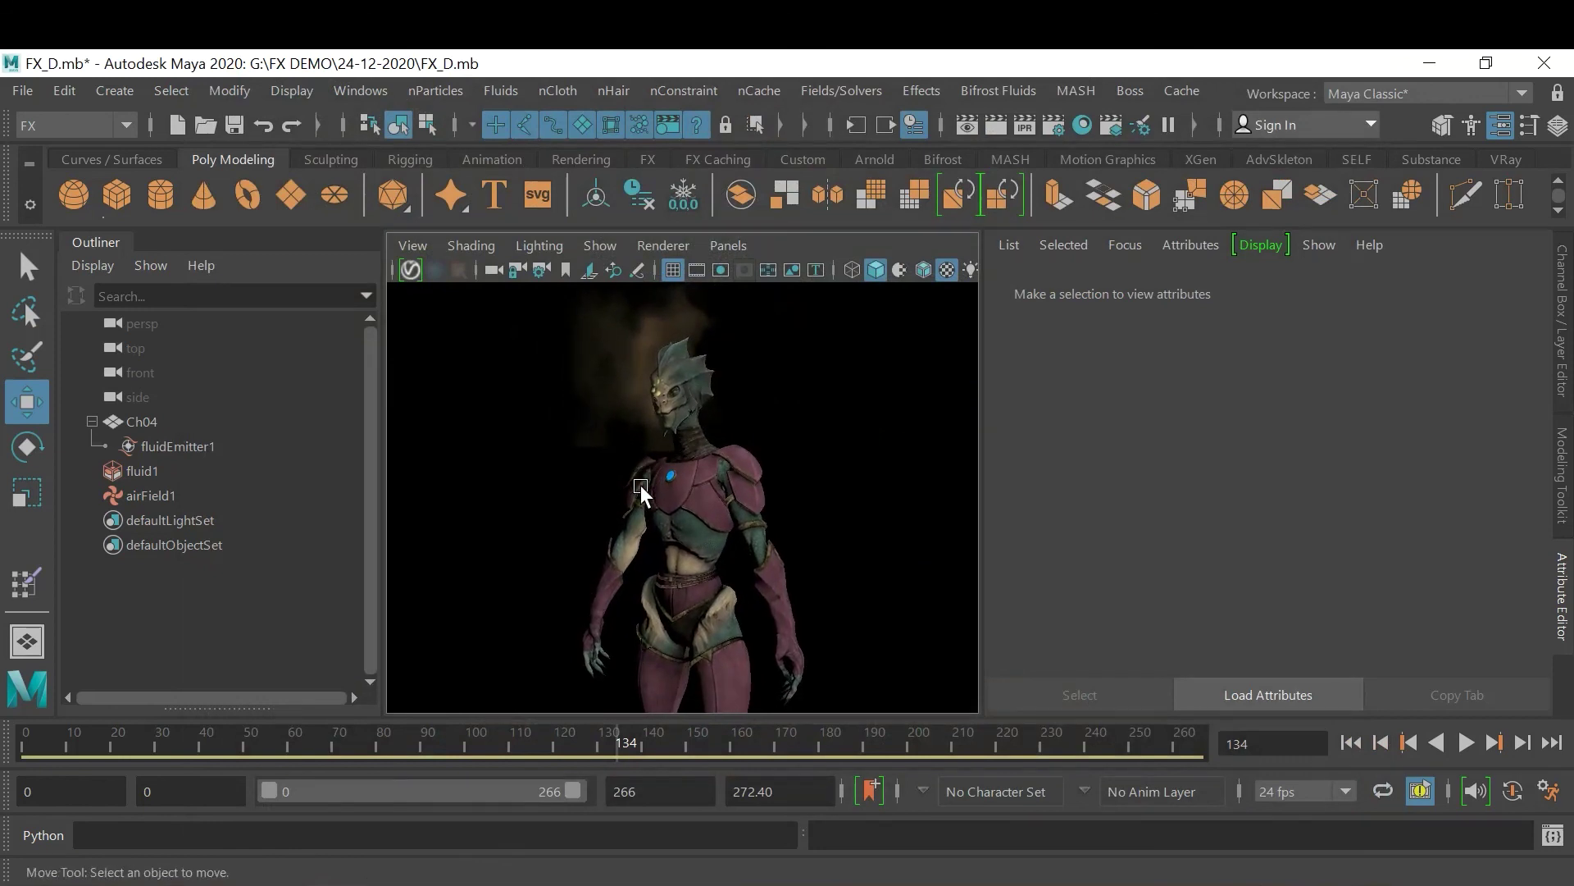
pyautogui.click(139, 481)
pyautogui.scroll(5, 1336, 554)
pyautogui.scroll(3, 1336, 548)
pyautogui.click(1227, 521)
pyautogui.click(1232, 544)
pyautogui.click(1232, 543)
pyautogui.click(1222, 568)
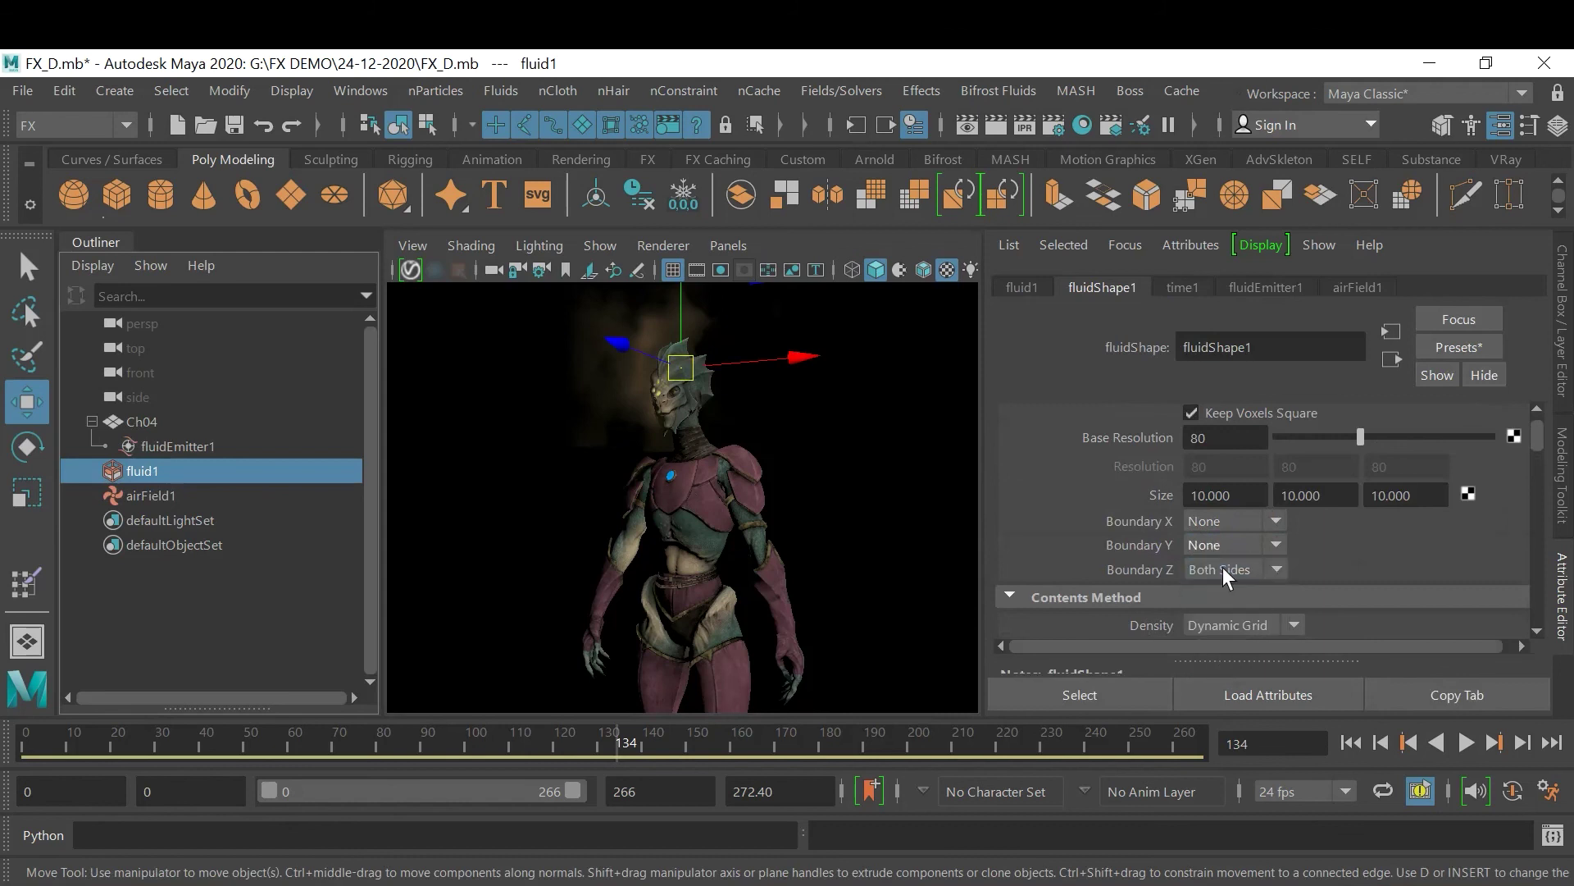
pyautogui.click(1223, 569)
pyautogui.click(1233, 598)
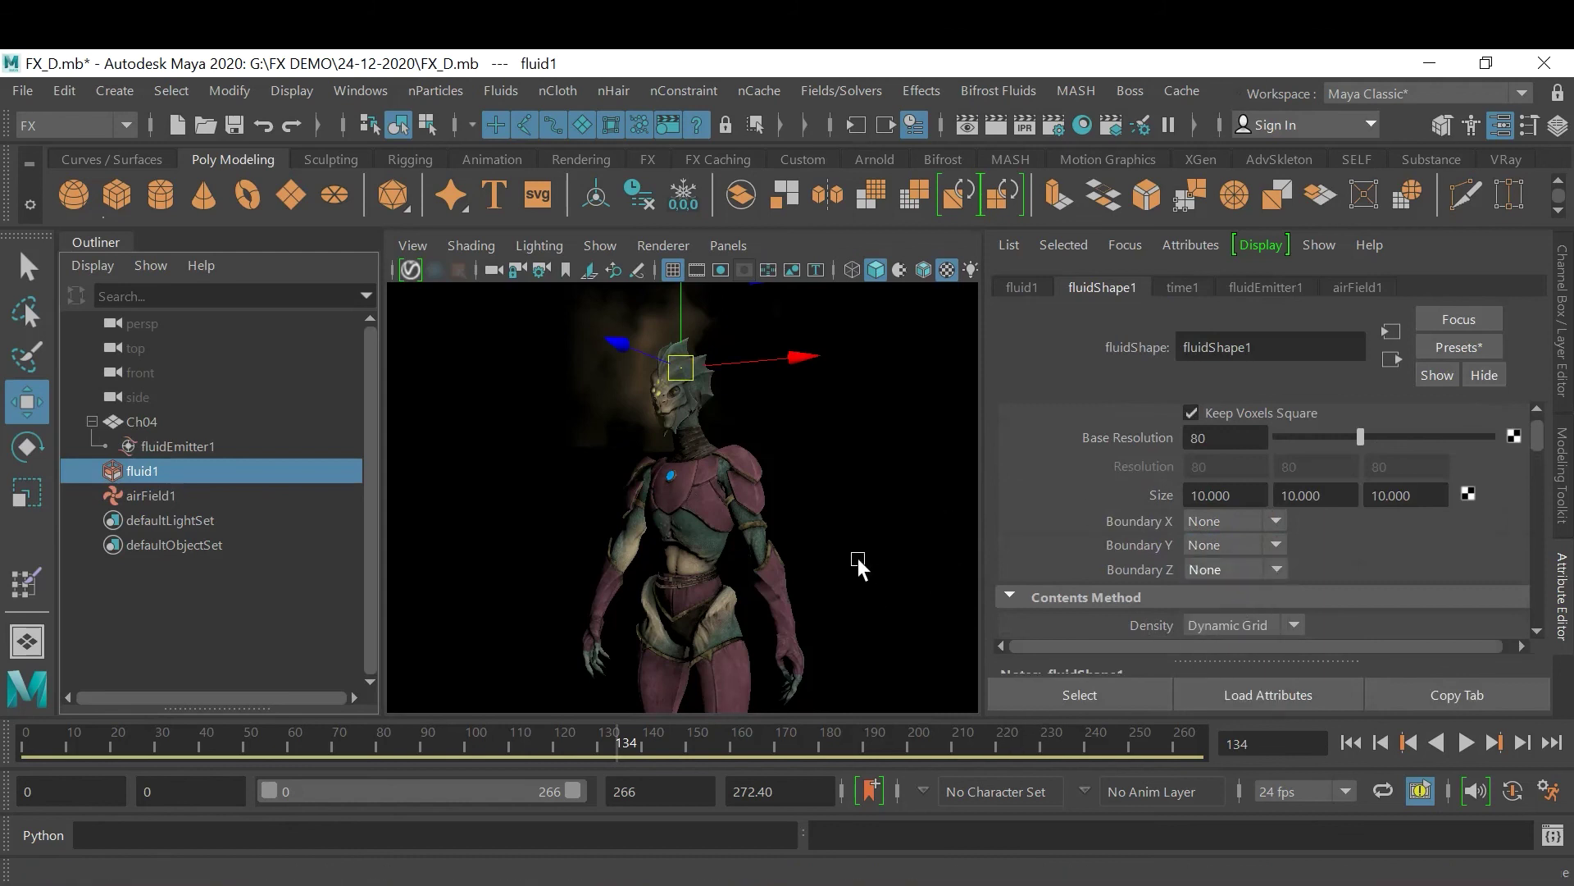
# Save the scene as FX_E.mb in the 24-12-2020 folder, adjust the character framing slightly and save again
pyautogui.click(24, 92)
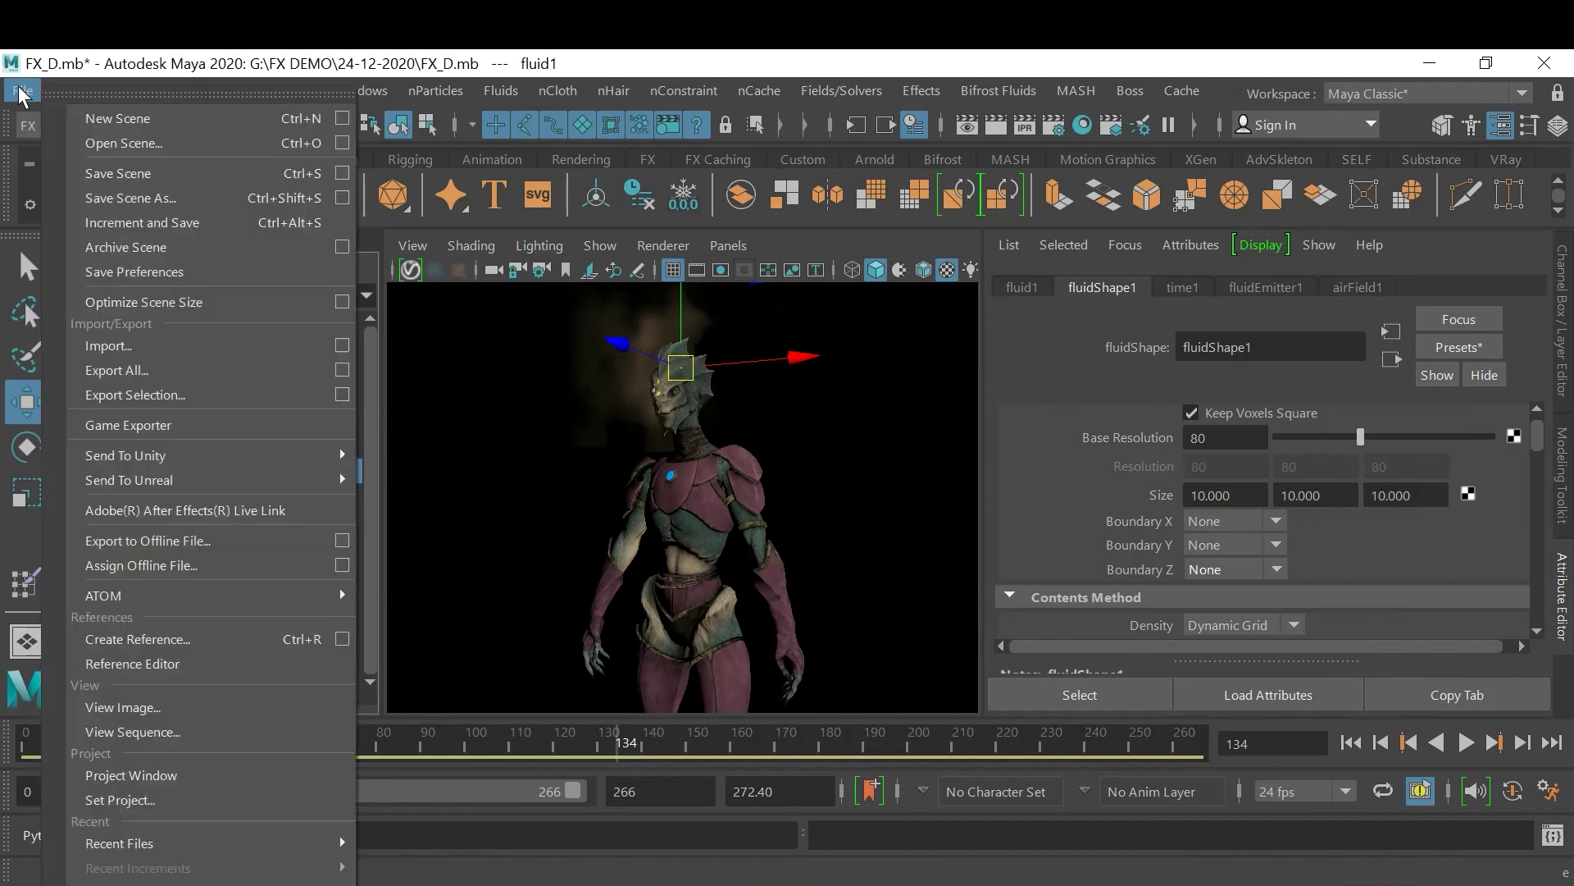
pyautogui.click(75, 198)
pyautogui.moveTo(115, 832); pyautogui.dragTo(183, 830)
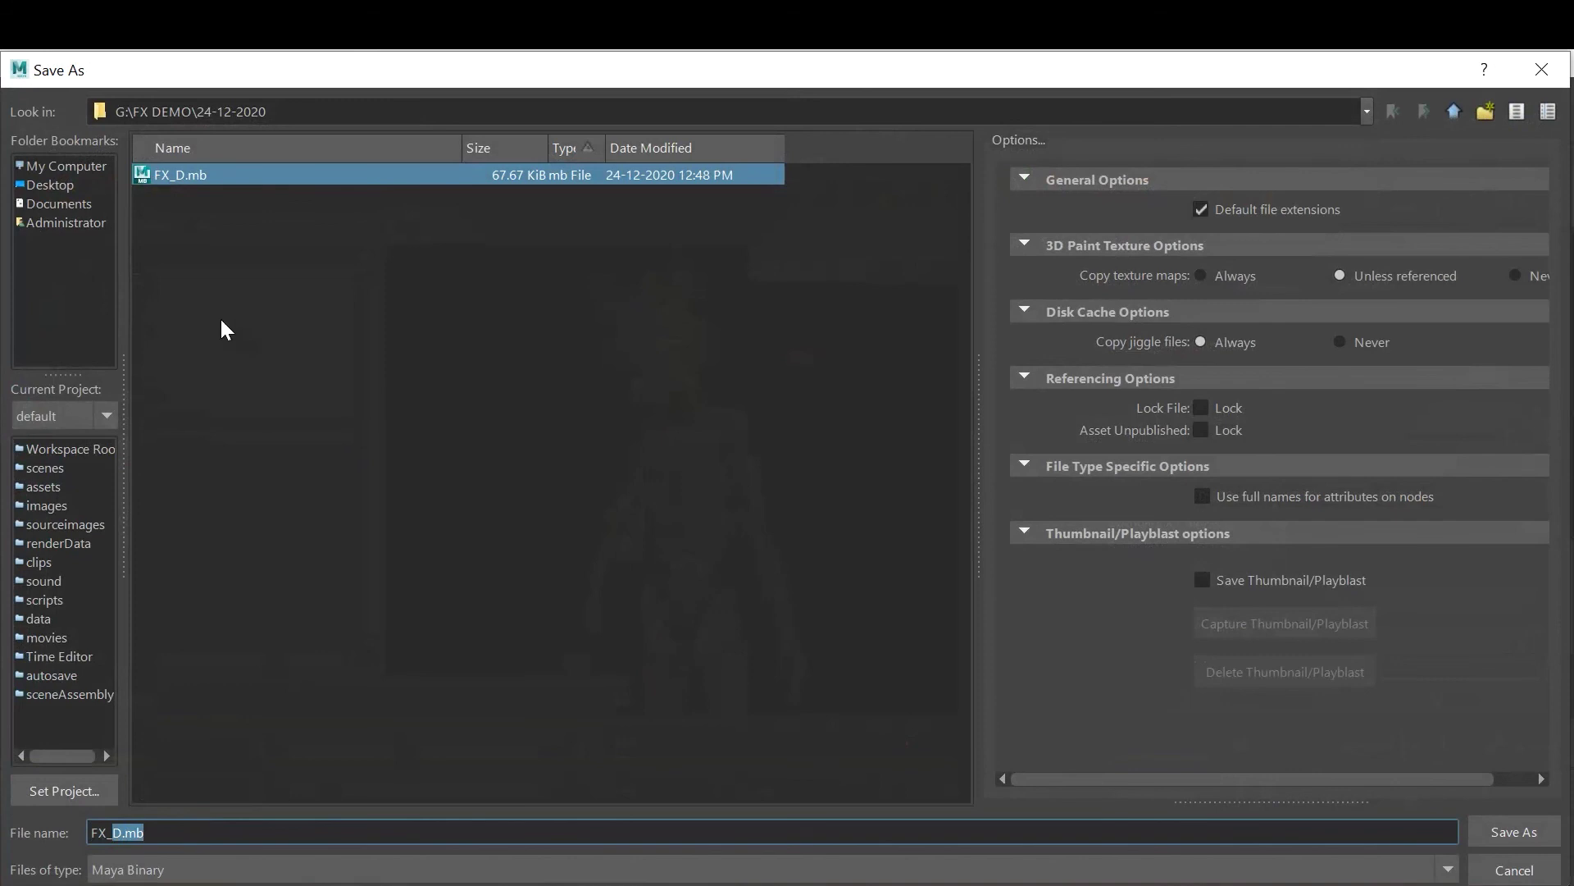
pyautogui.write('E')
pyautogui.press('Return')
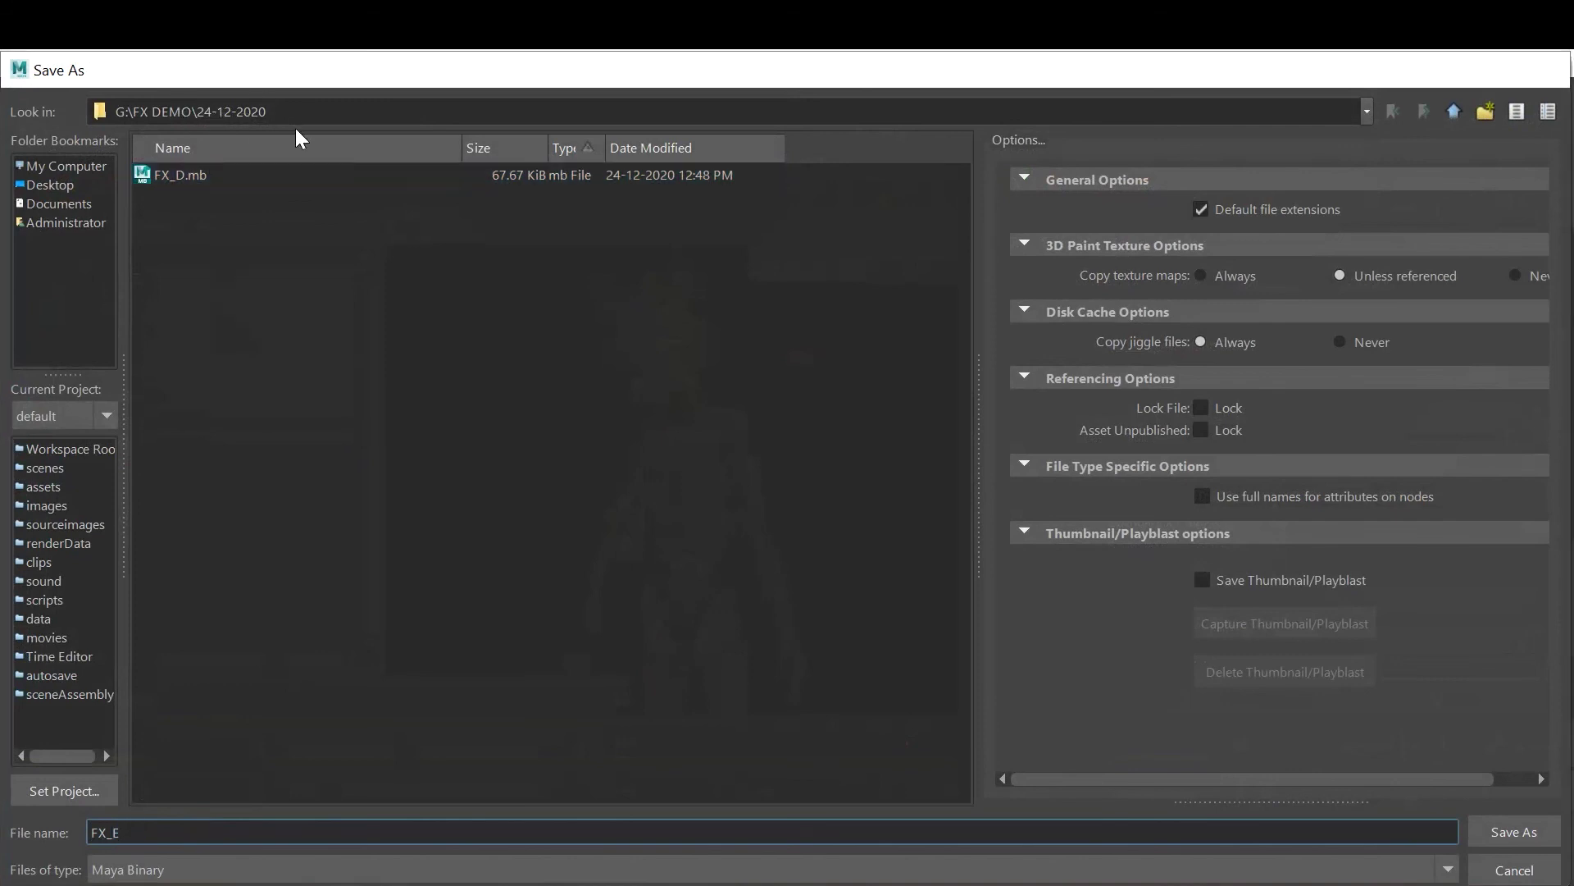
pyautogui.moveTo(761, 505)
pyautogui.keyDown('alt'); pyautogui.mouseDown()
pyautogui.moveTo(746, 510)
pyautogui.moveTo(769, 517)
pyautogui.mouseUp(); pyautogui.keyUp('alt')
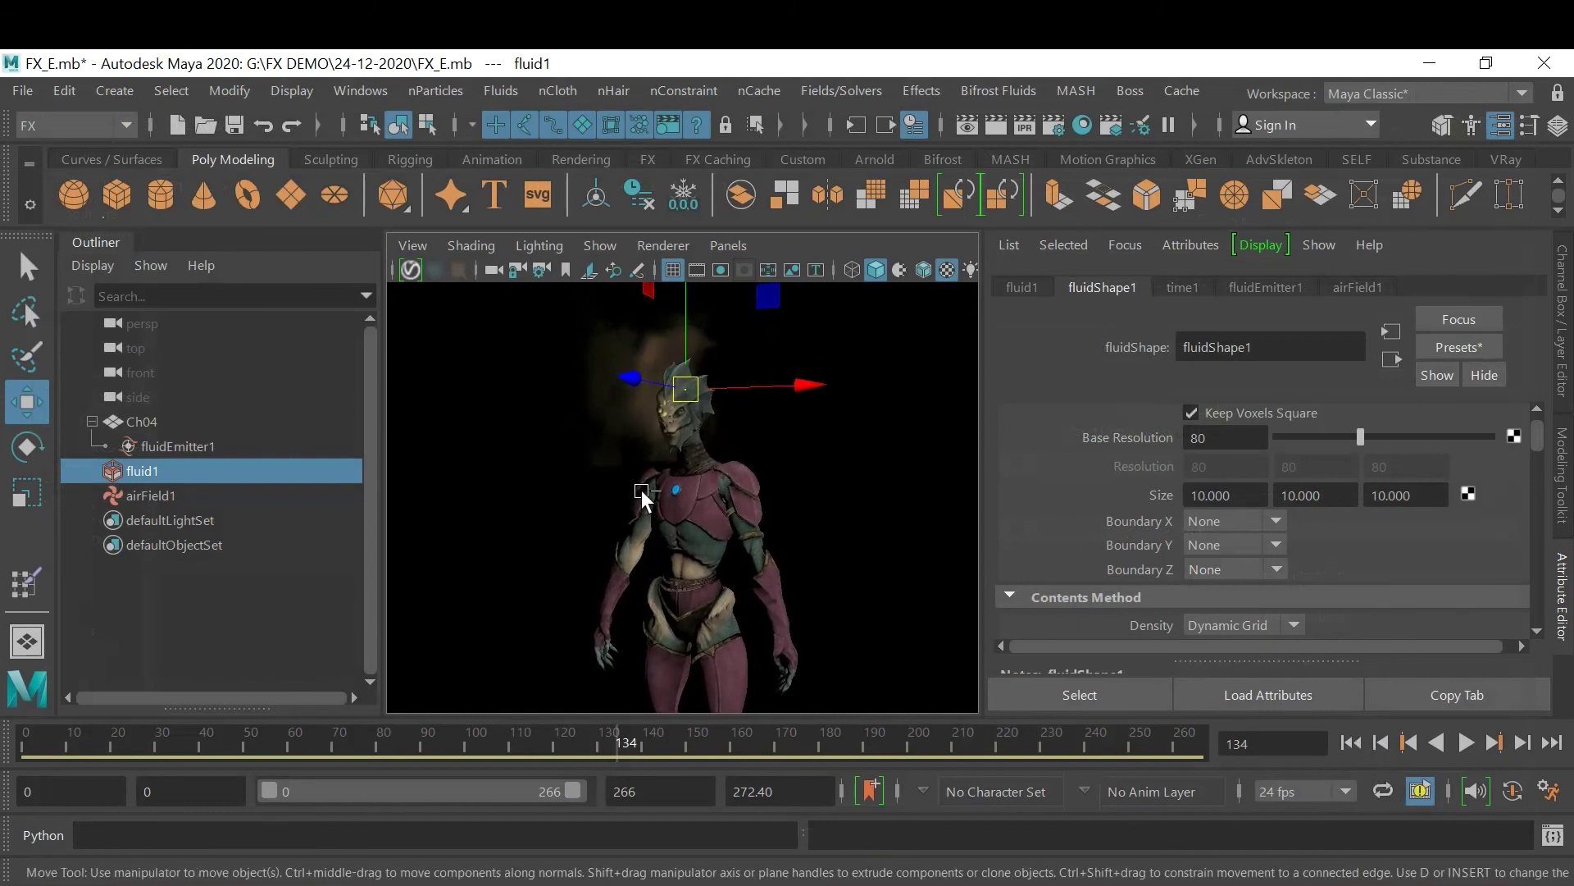
pyautogui.hotkey('ctrl', 's')
# Playblast the timeline to the movie file FX 24-12-2020_A in G:\FX DEMO and watch the result at full screen
pyautogui.rightClick(836, 729)
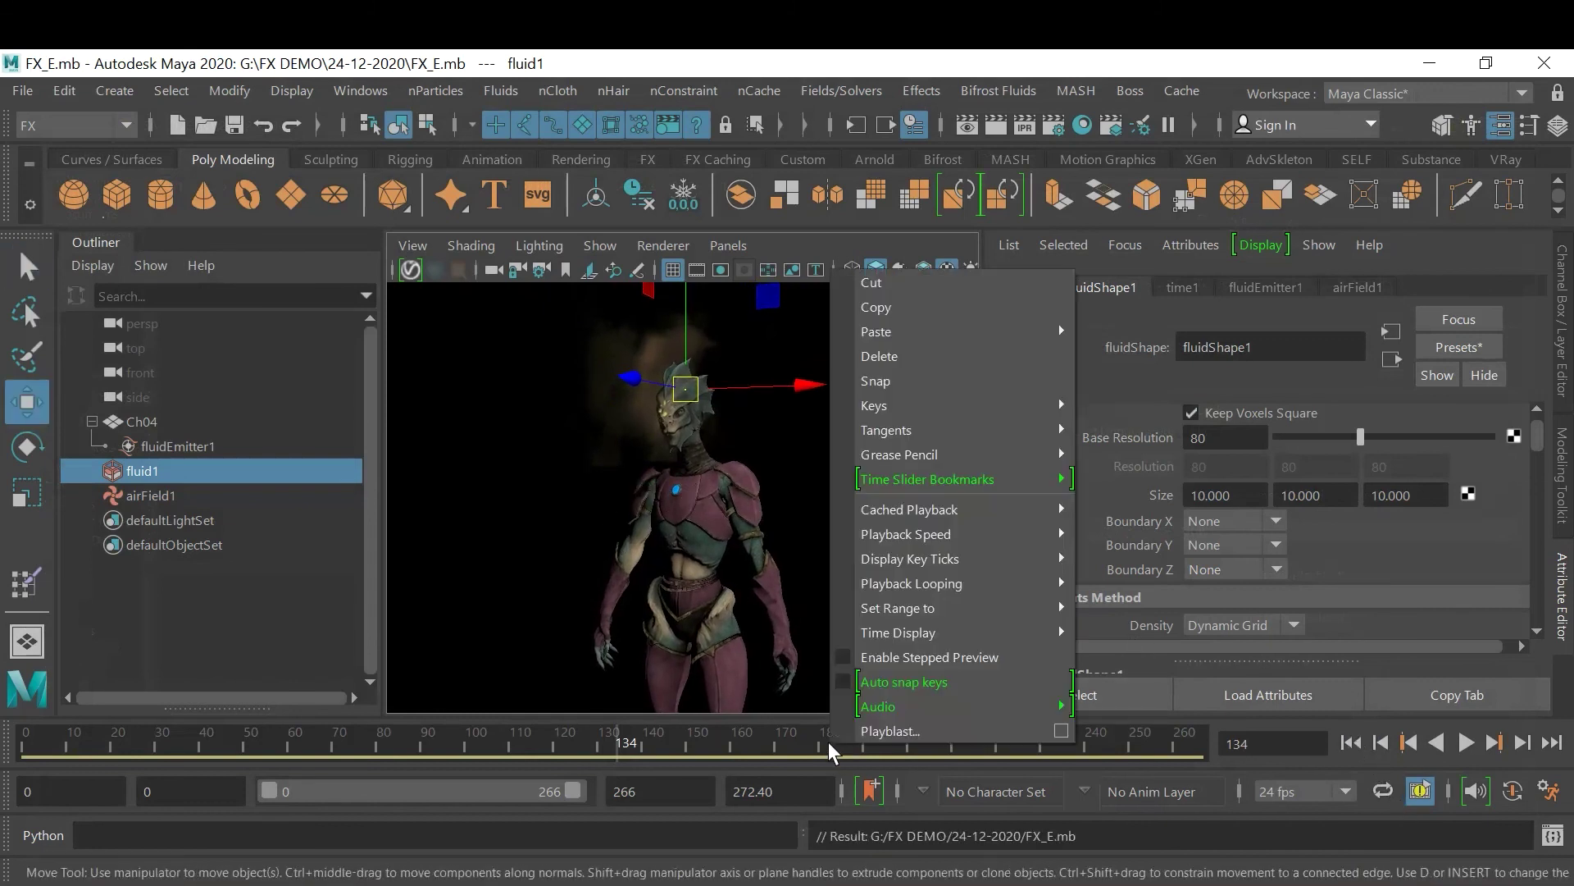
pyautogui.click(1059, 731)
pyautogui.scroll(-2, 741, 712)
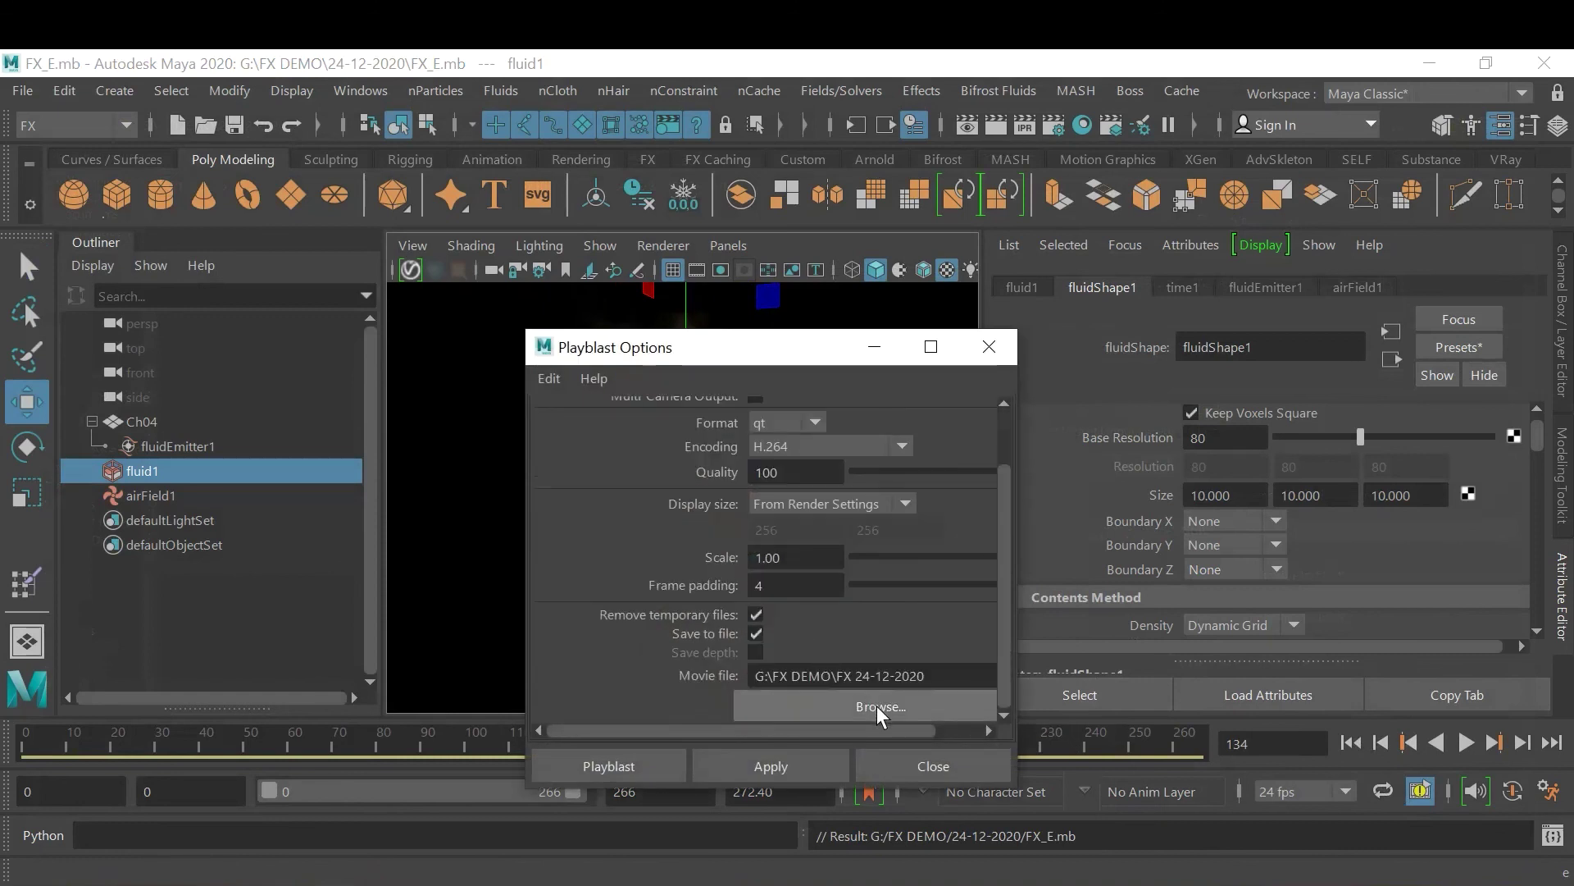
pyautogui.click(949, 676)
pyautogui.write('_A')
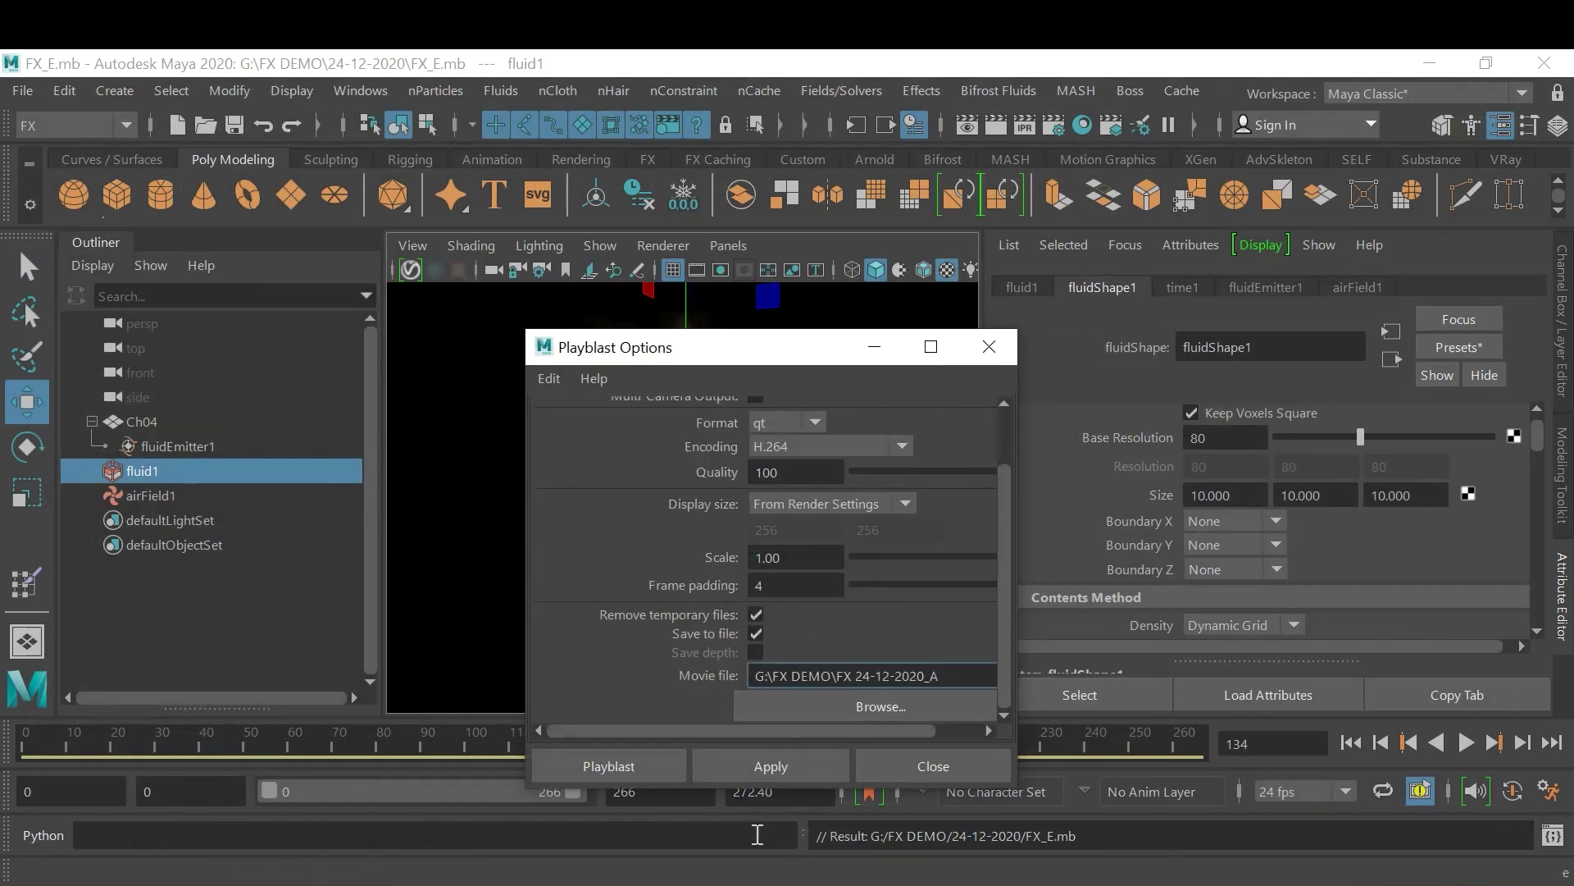
pyautogui.click(630, 767)
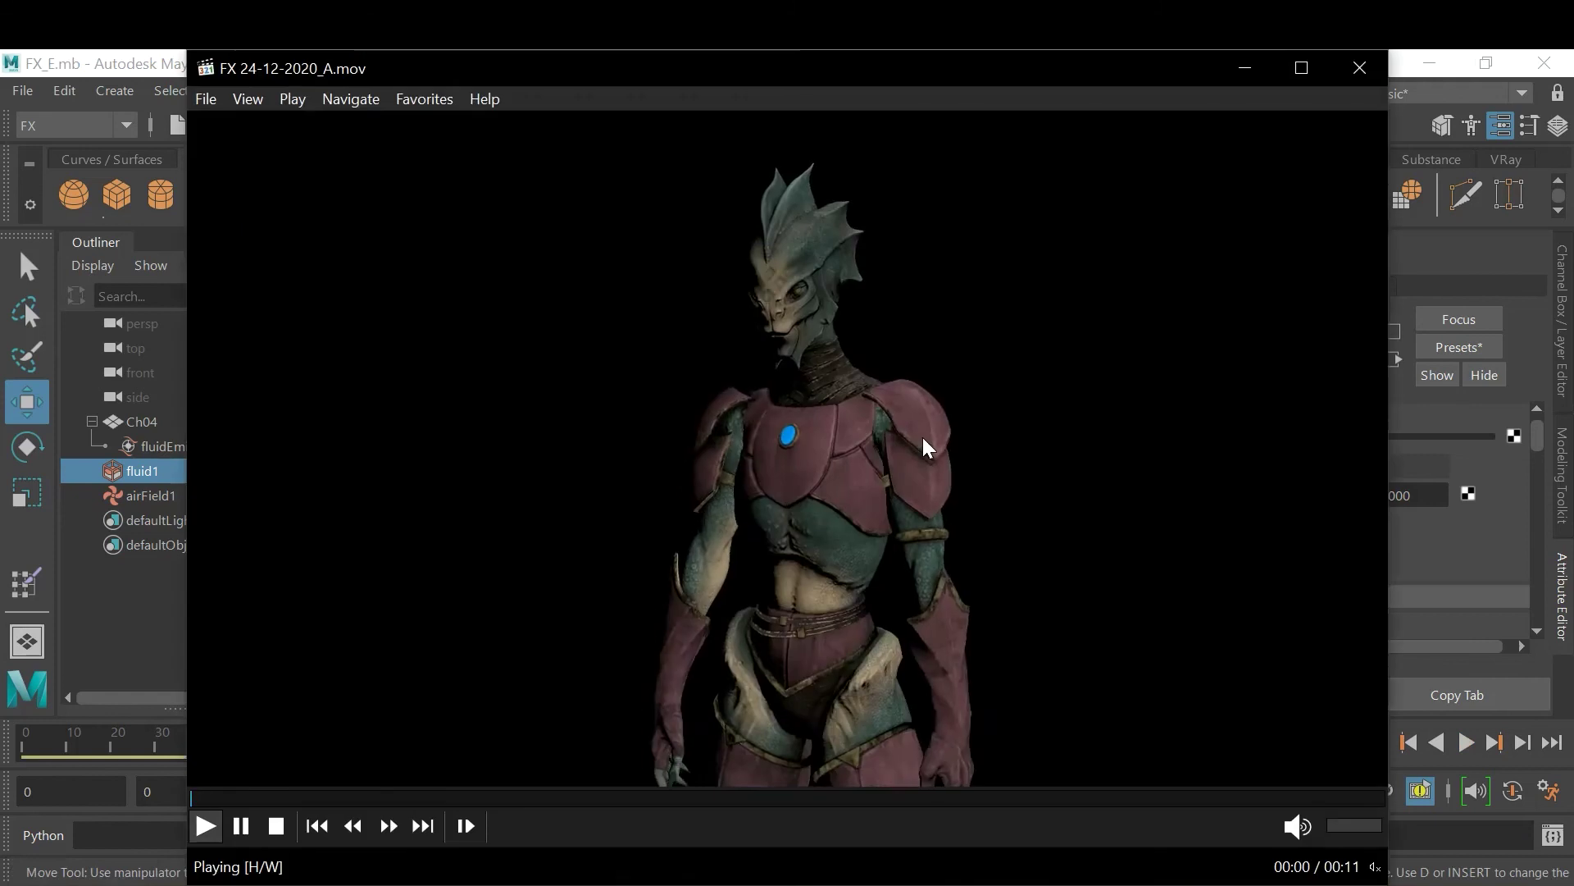
pyautogui.doubleClick(922, 447)
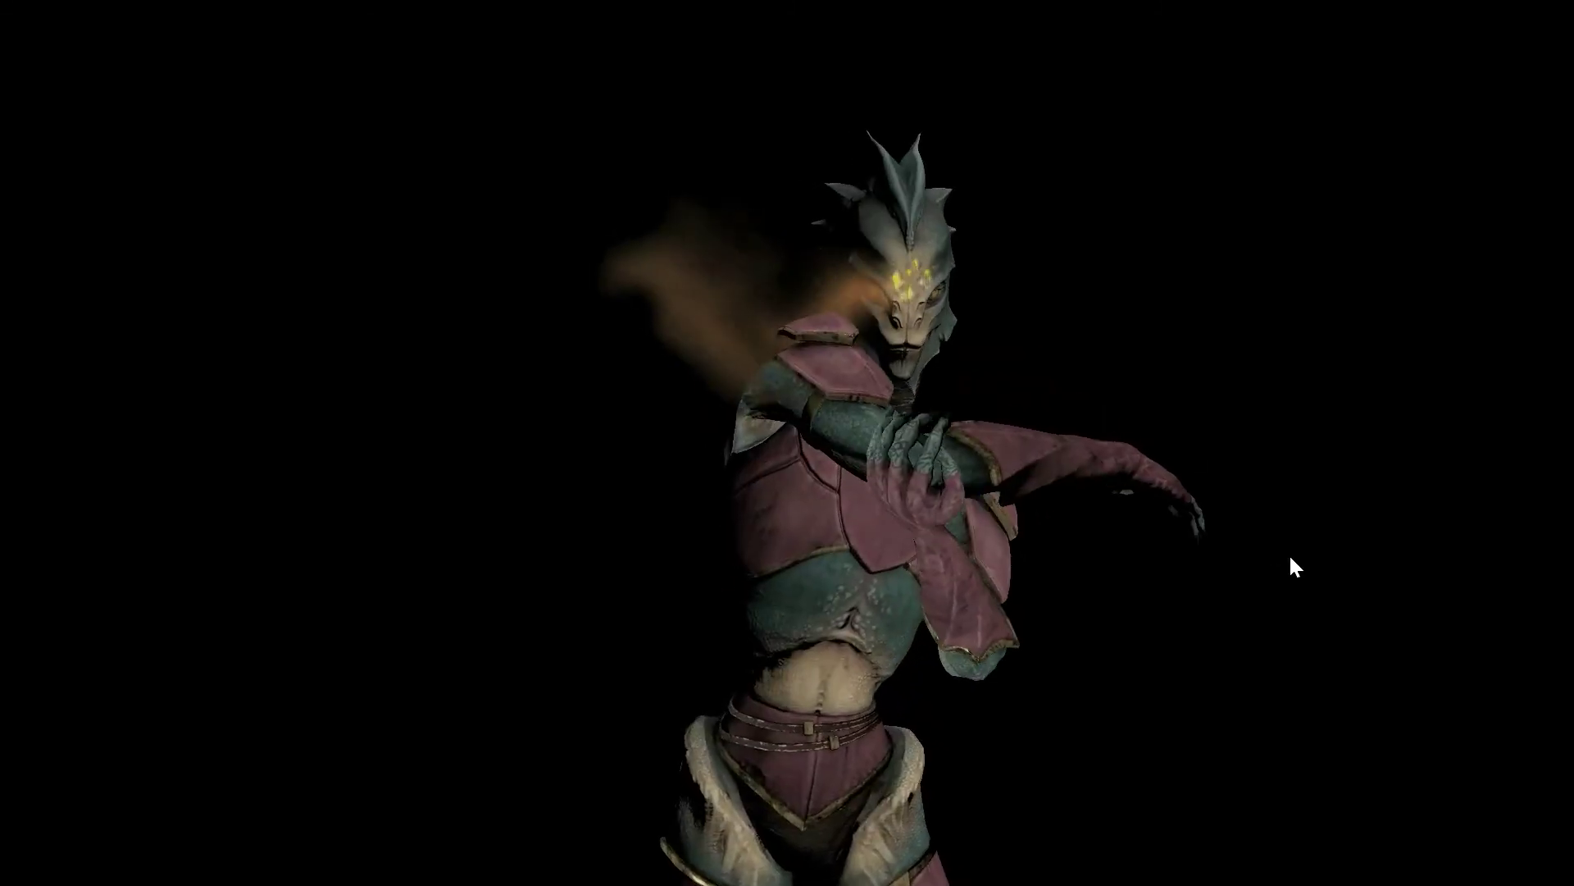